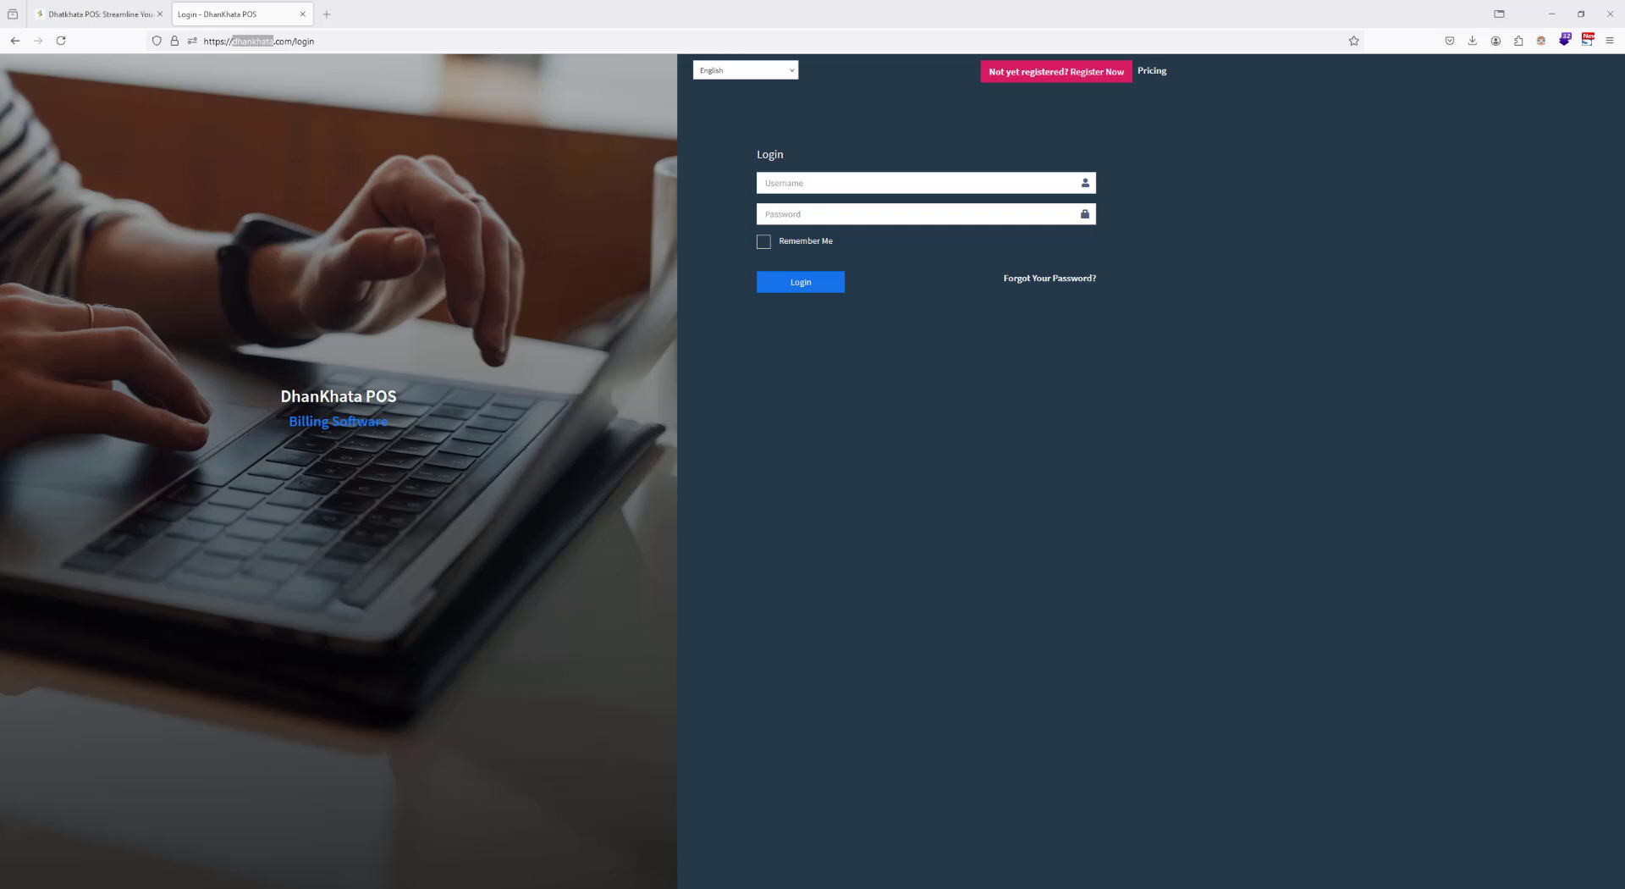
Step: Log in with the username crafthaat and the account password, and dismiss the offer to save the login
{"action": "left_click", "coordinate": [867, 182]}
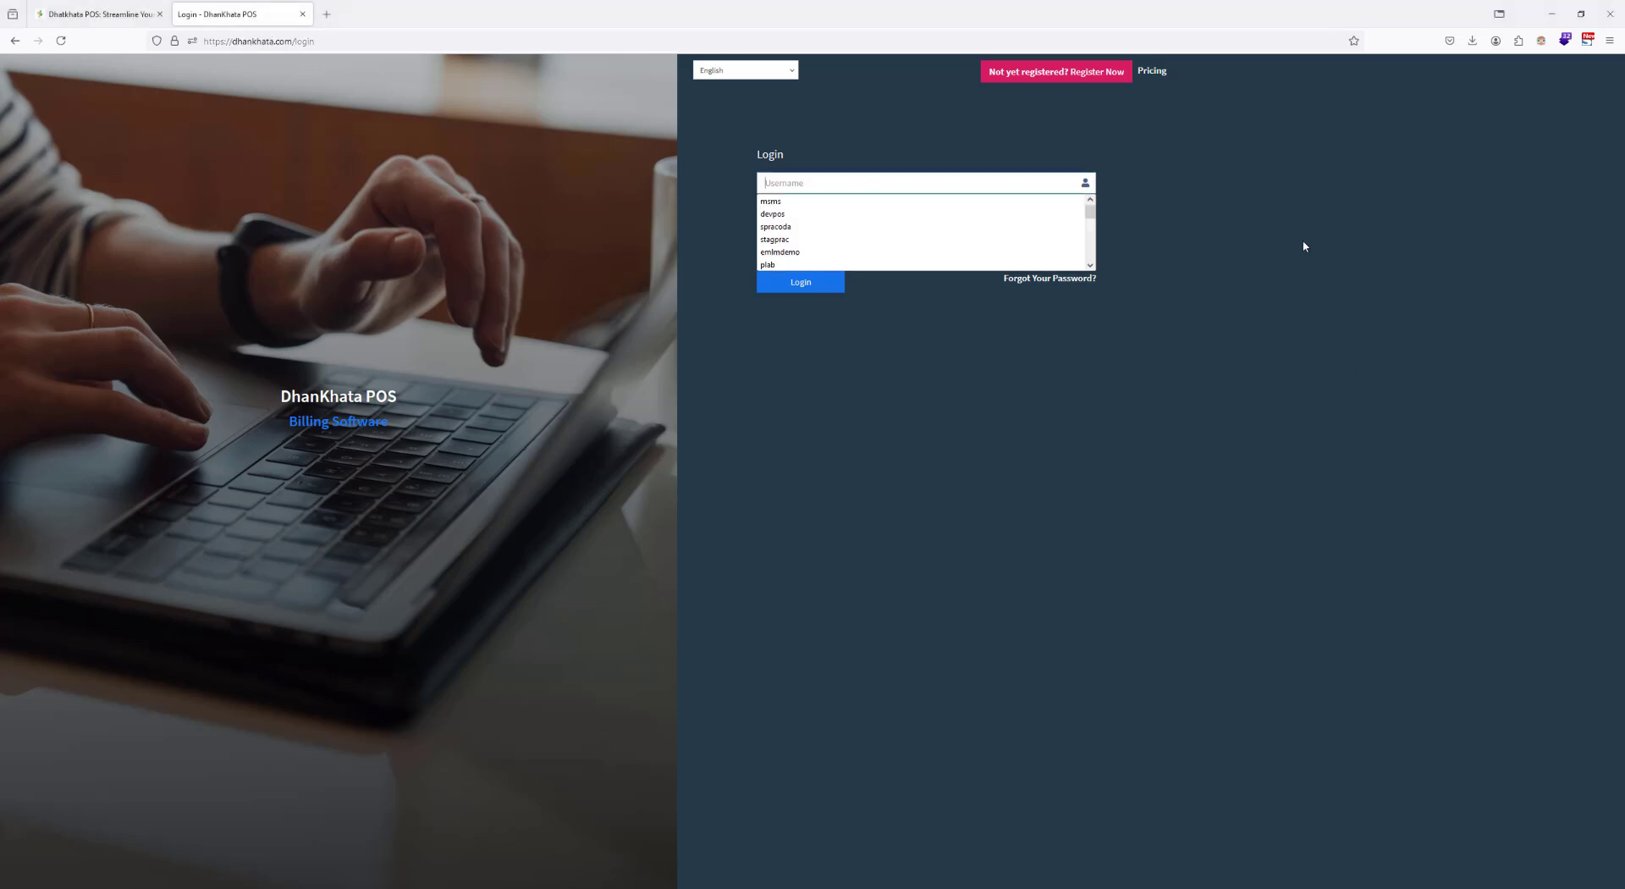
{"action": "type", "text": "cra"}
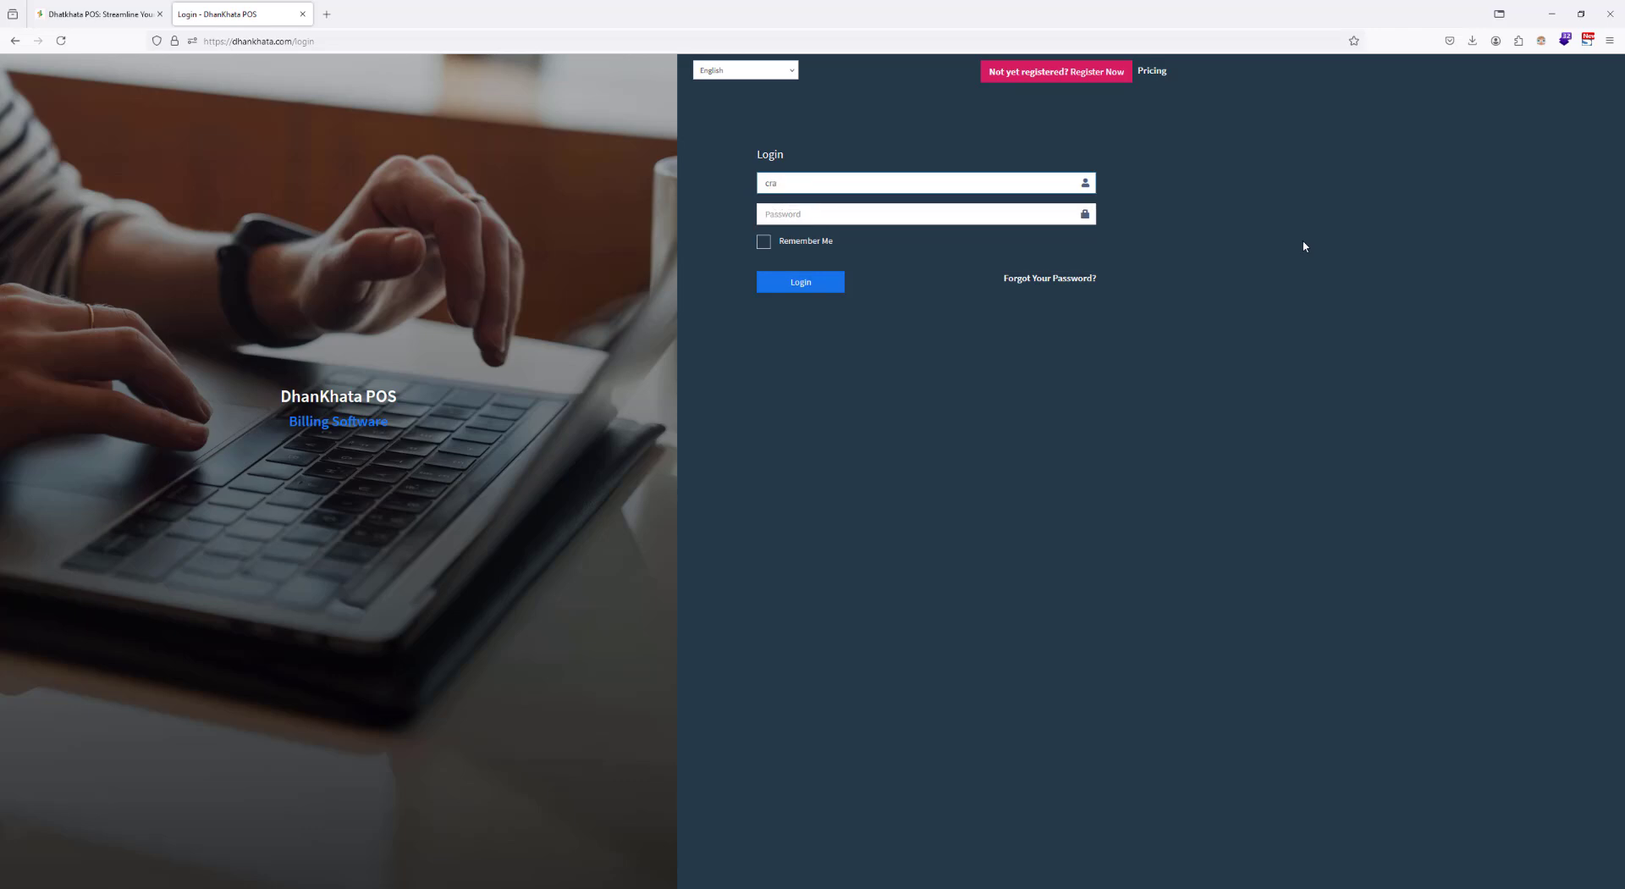
{"action": "type", "text": "ftfthaat"}
{"action": "key", "text": "Tab"}
{"action": "type", "text": "******"}
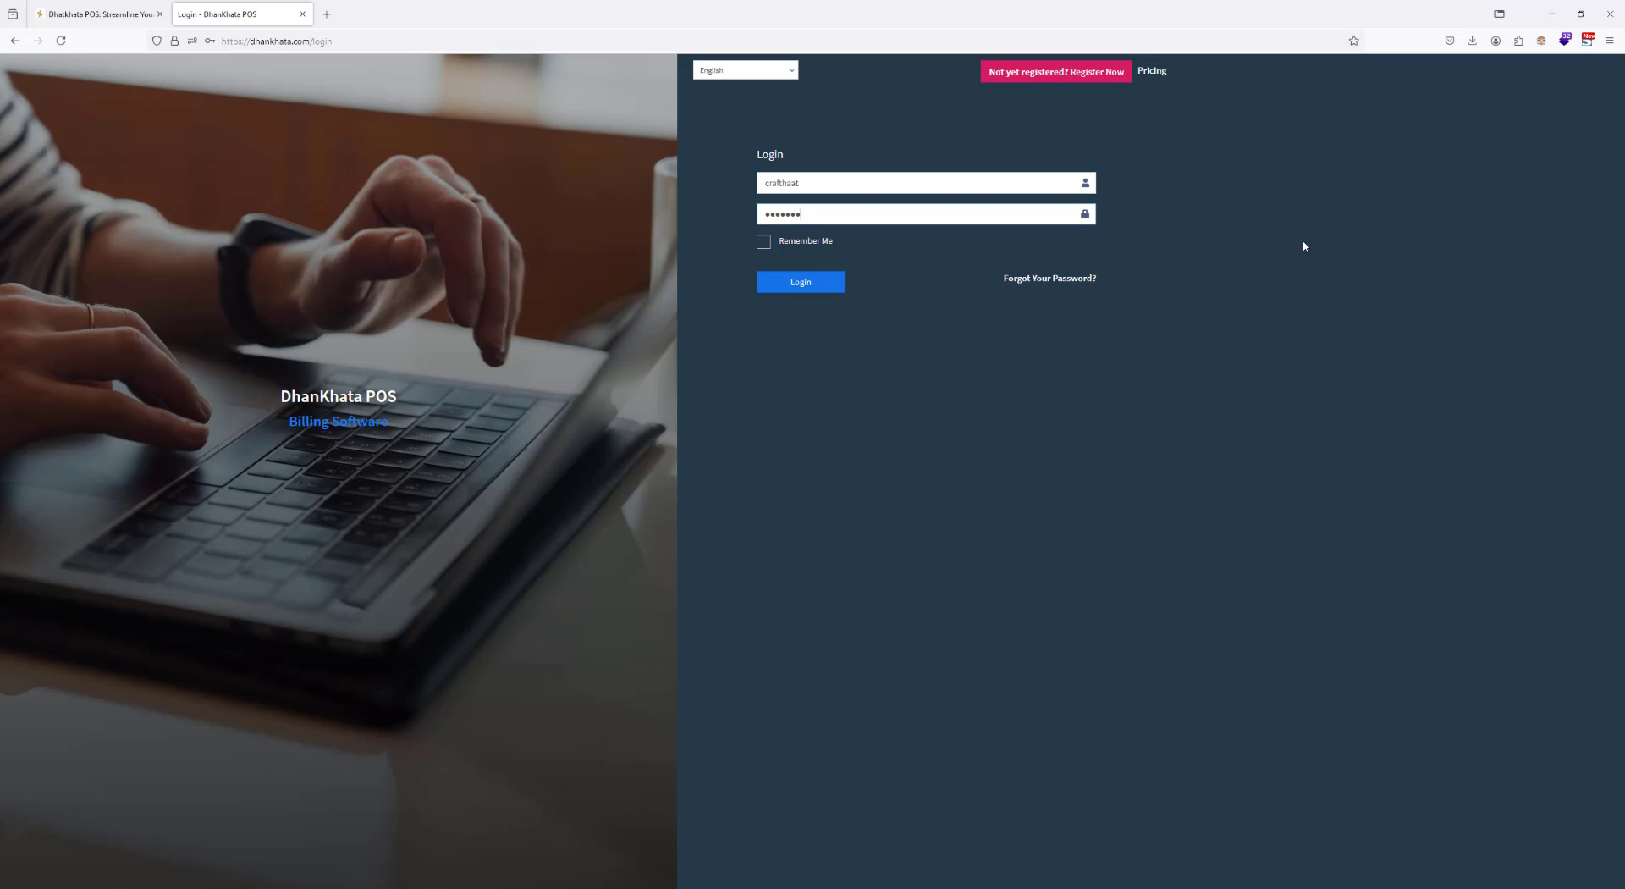
{"action": "left_click", "coordinate": [834, 286]}
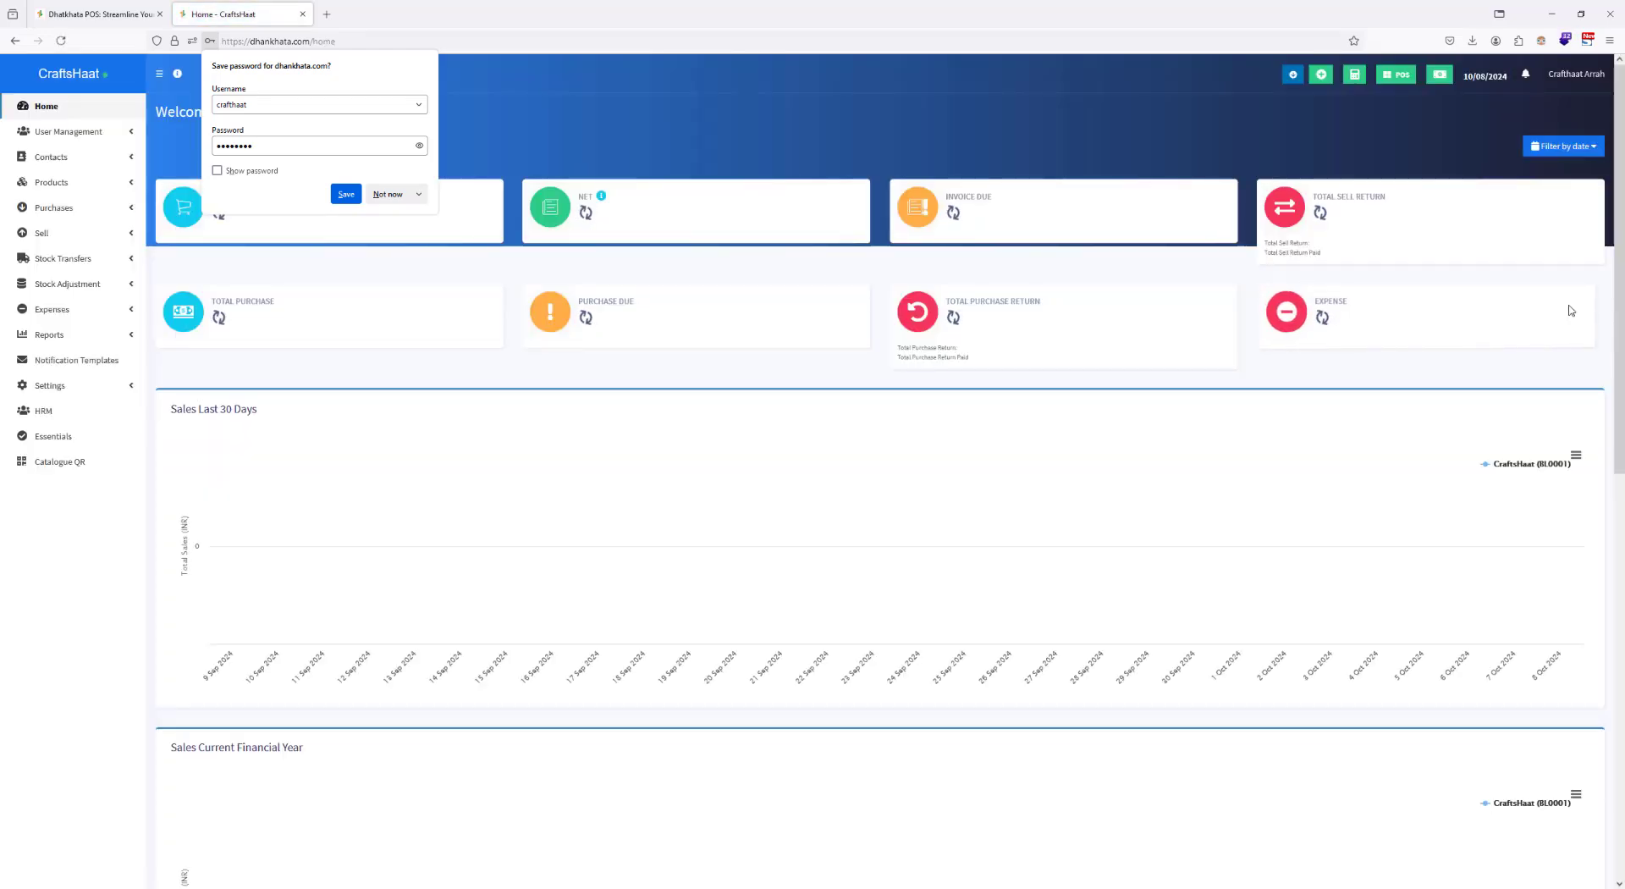
{"action": "left_click", "coordinate": [675, 121]}
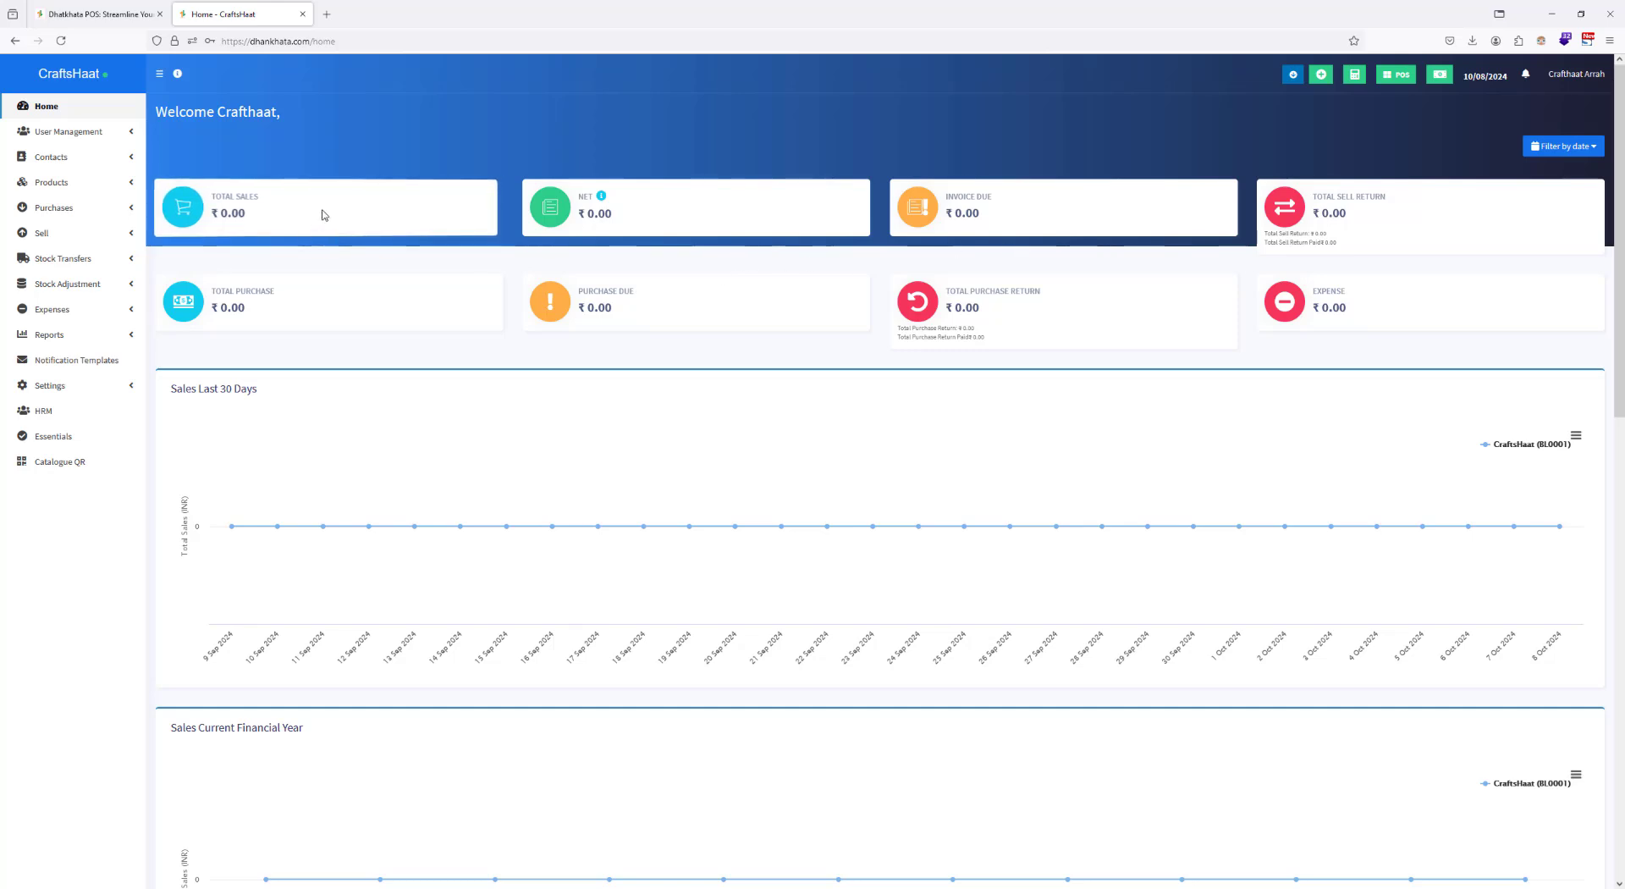
Step: Open the product categories and start a new category named "Madhubani Paintings"
{"action": "left_click", "coordinate": [99, 188]}
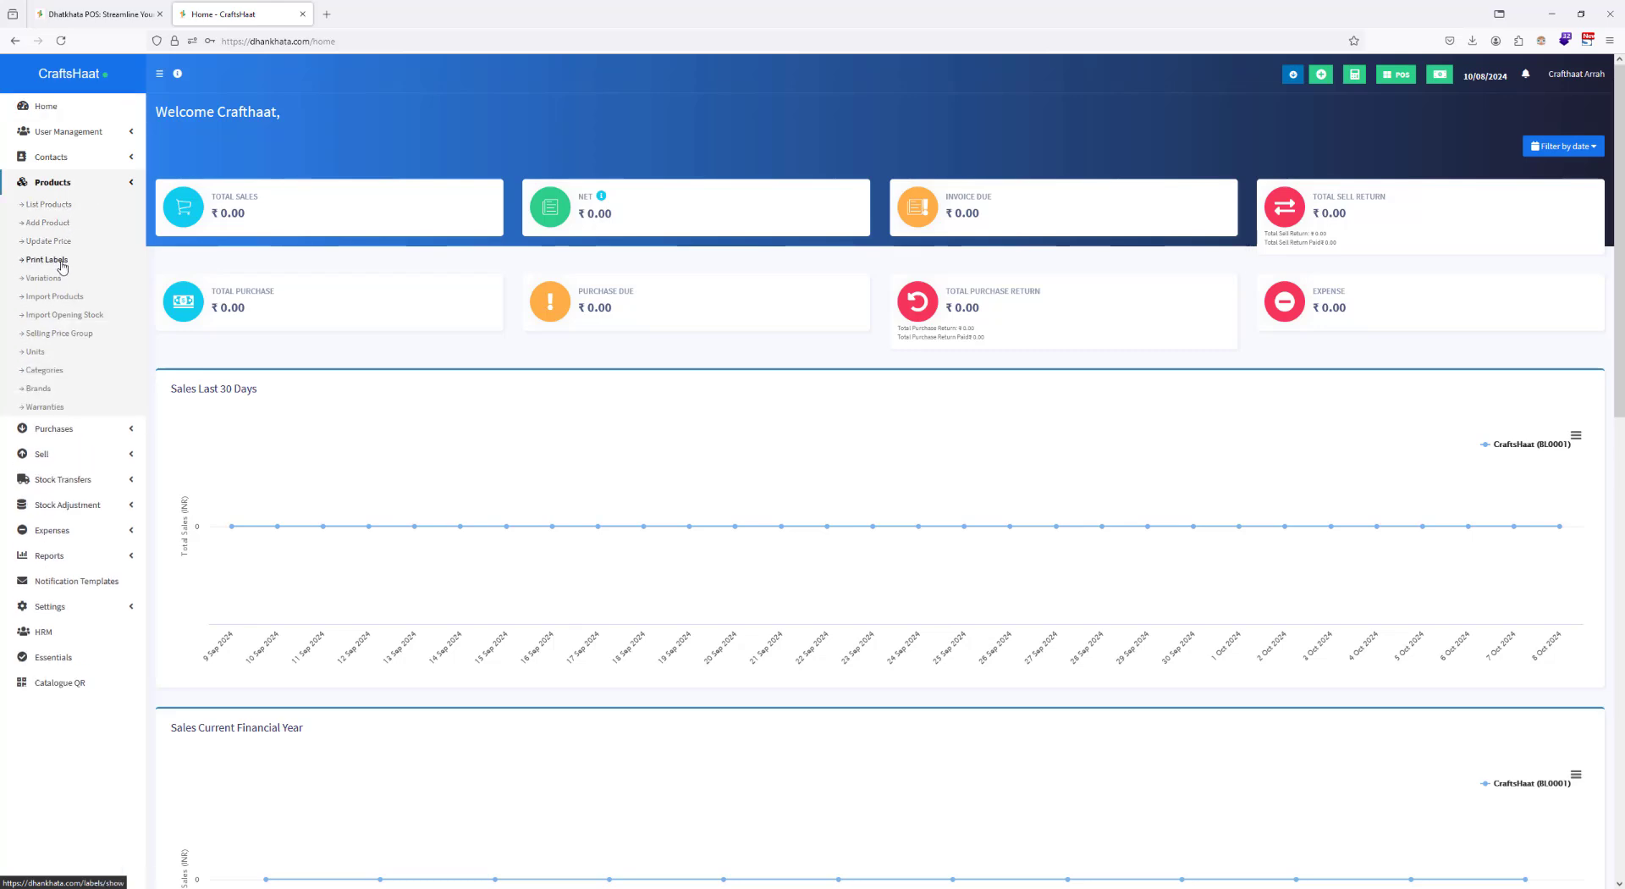
{"action": "left_click", "coordinate": [46, 372]}
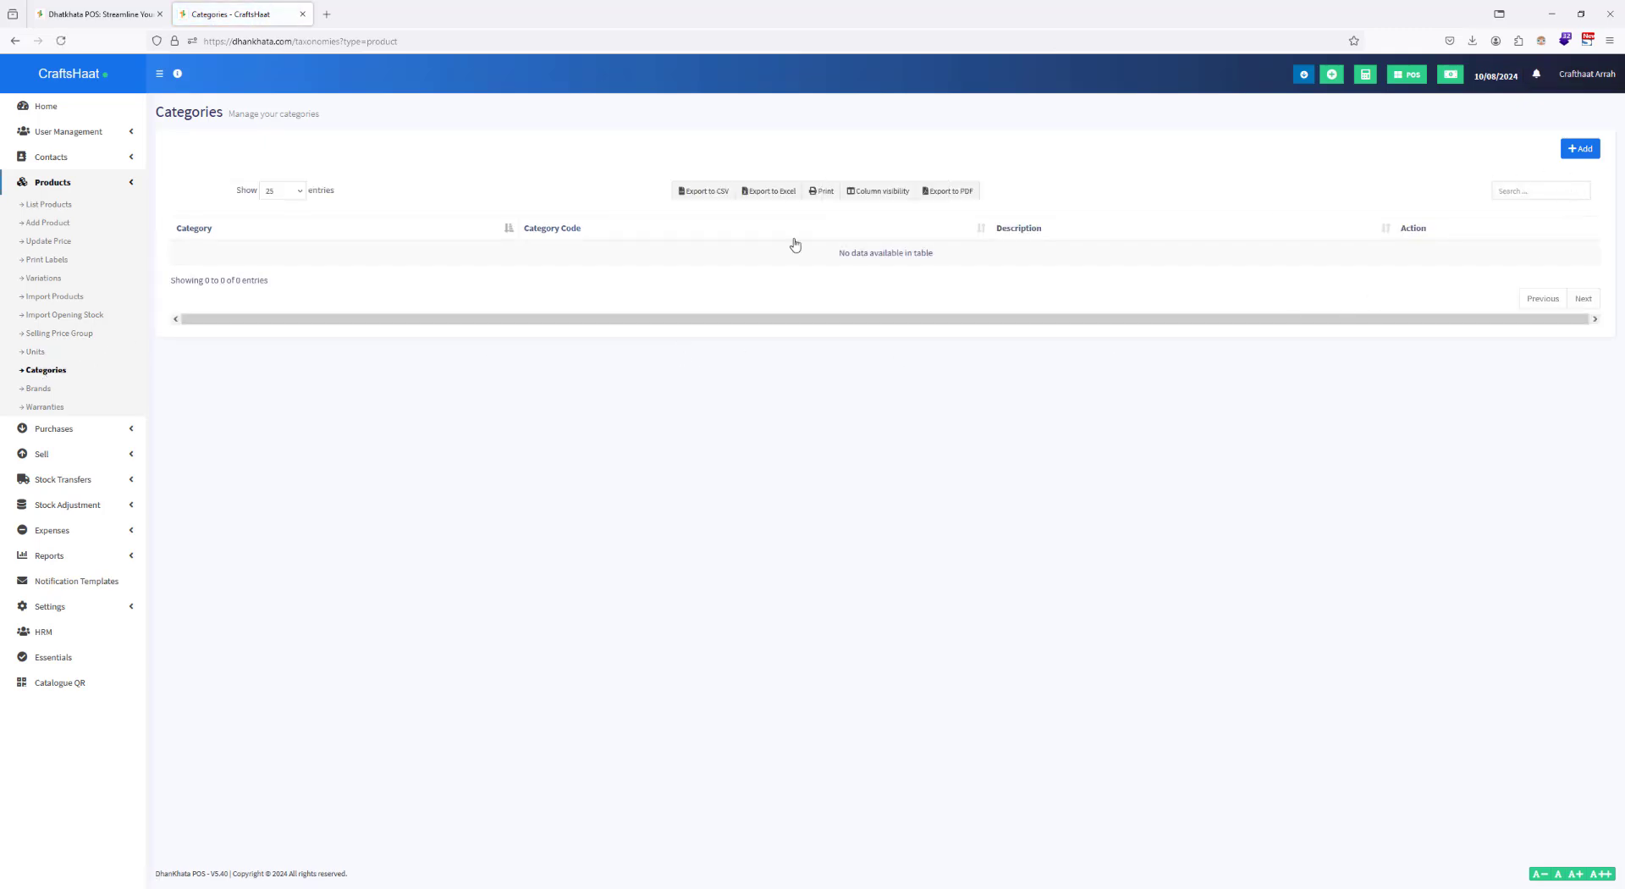
{"action": "left_click", "coordinate": [1576, 152]}
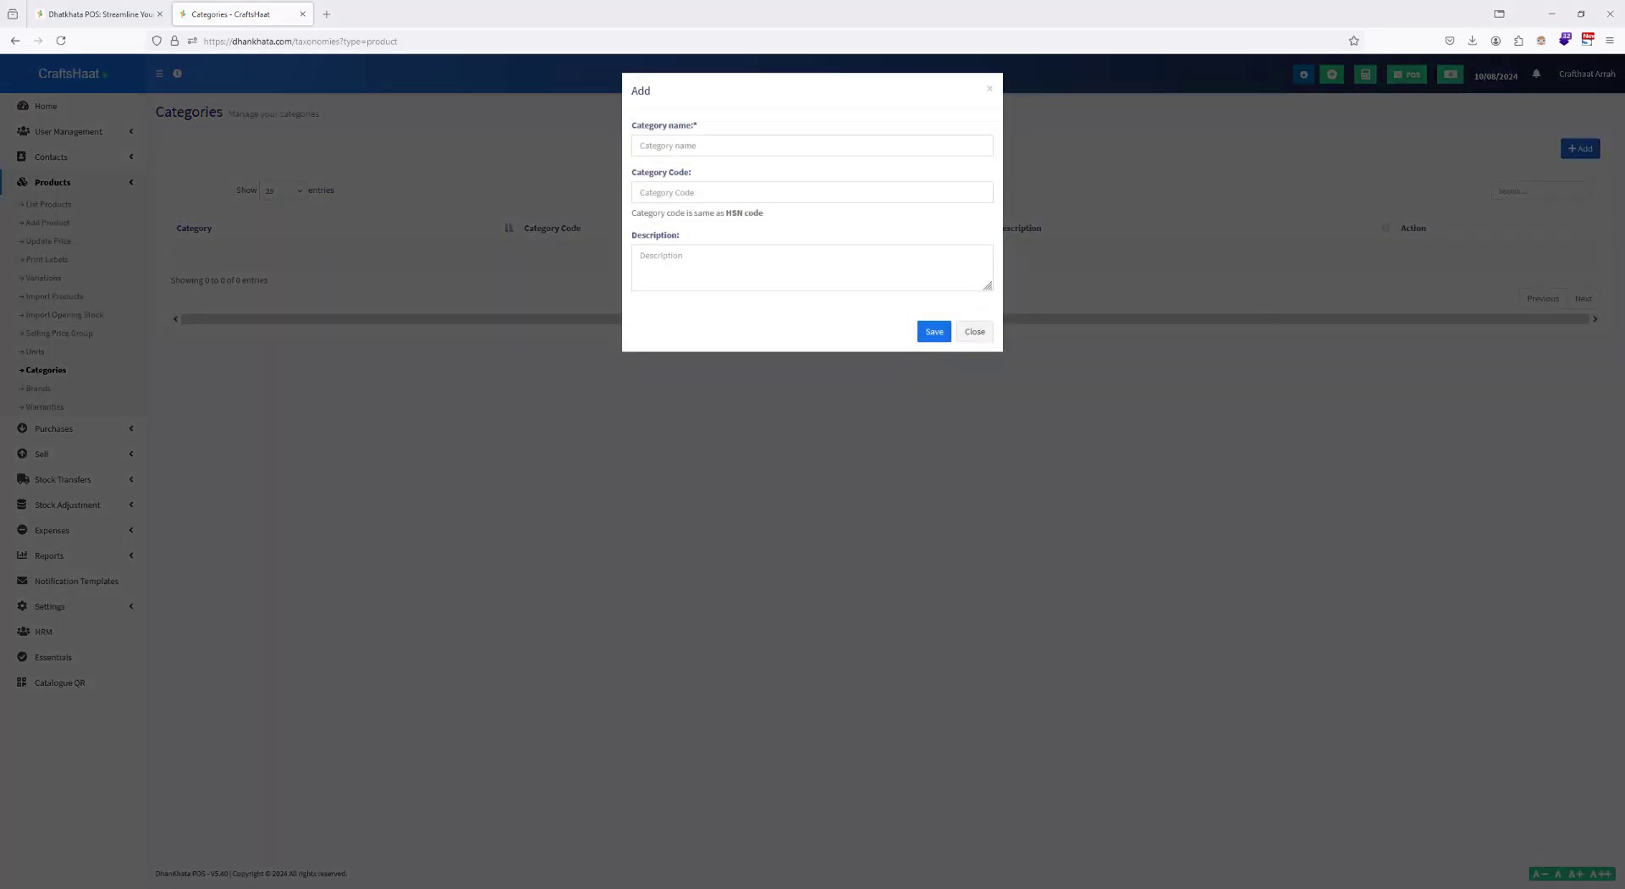
{"action": "left_click", "coordinate": [757, 154]}
{"action": "type", "text": "Madhubani Paintings"}
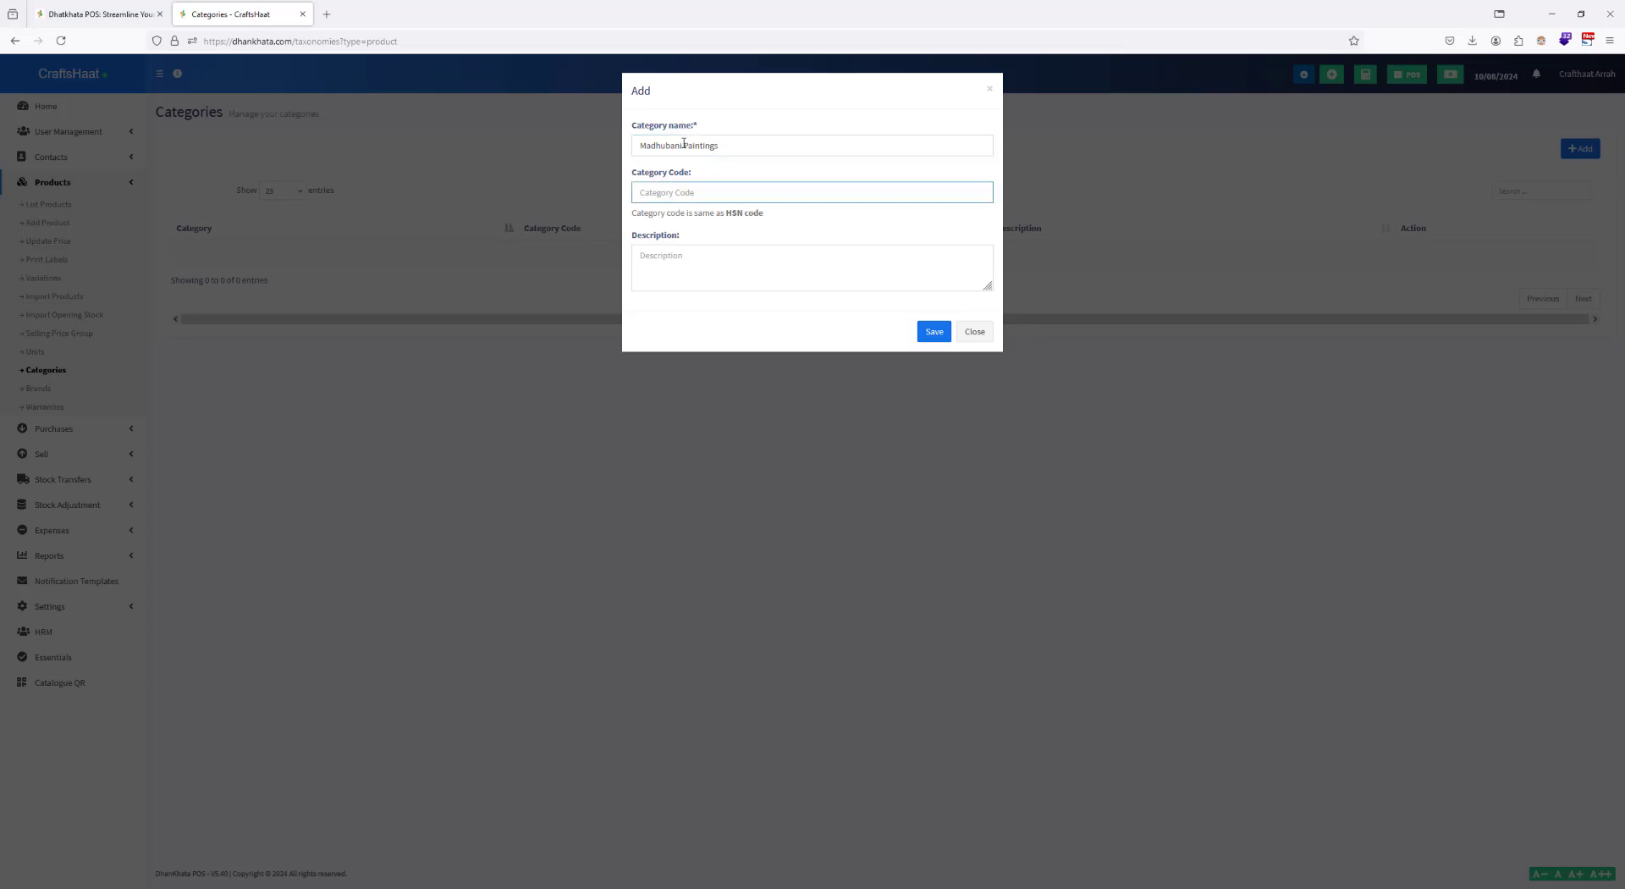
Step: Give the Madhubani Paintings category the code MaduBani and save it
{"action": "left_click_drag", "start_coordinate": [733, 145], "coordinate": [608, 164]}
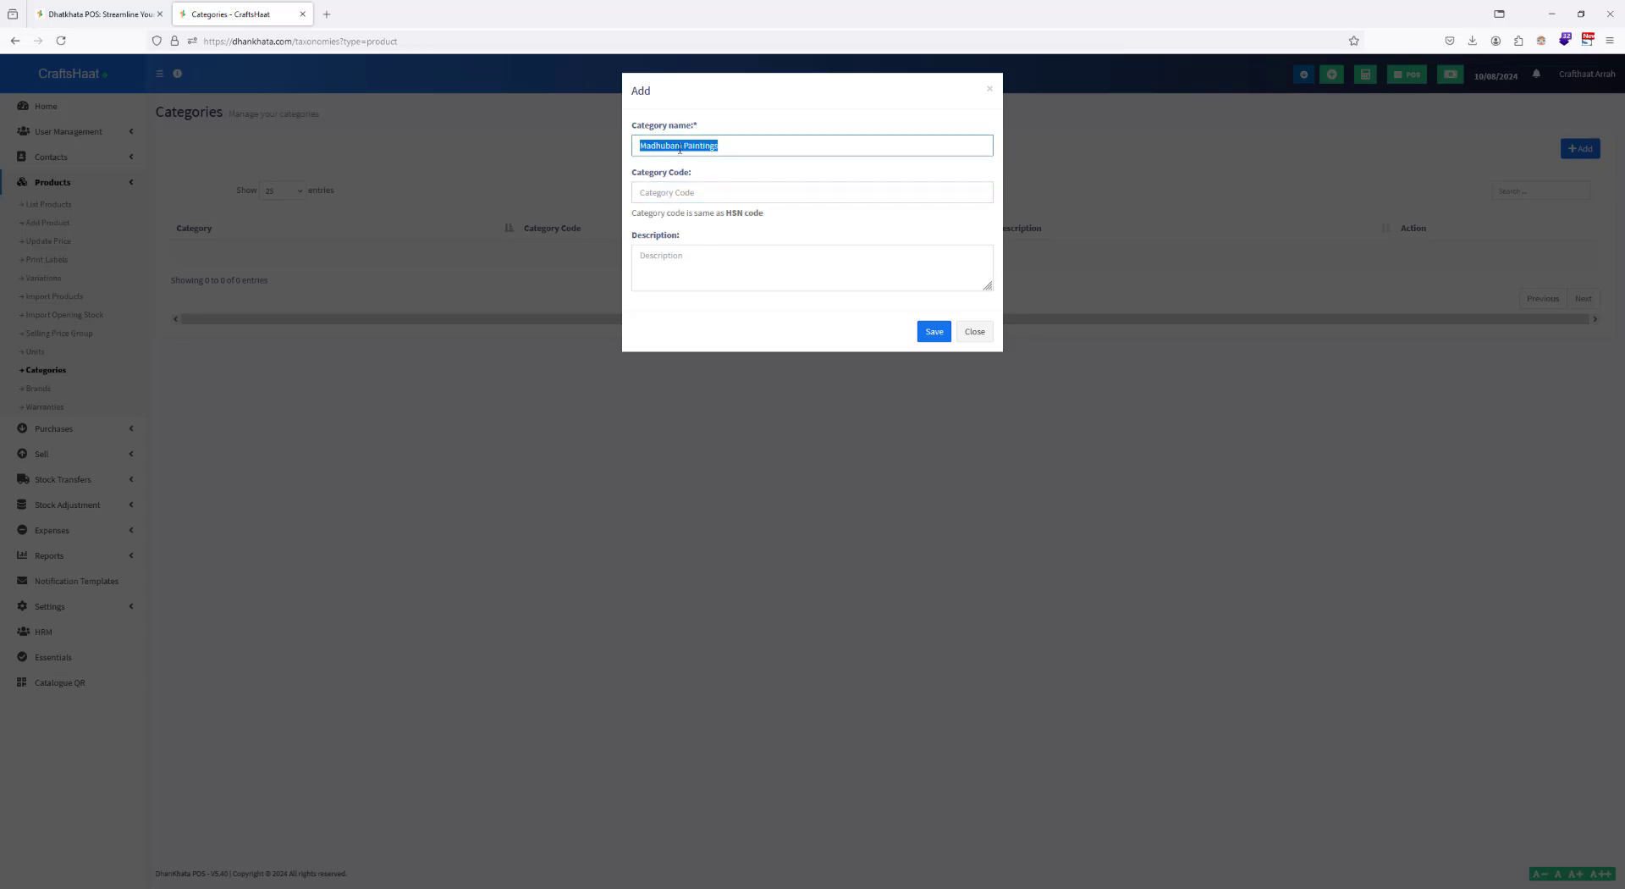
{"action": "left_click", "coordinate": [675, 187]}
{"action": "type", "text": "m"}
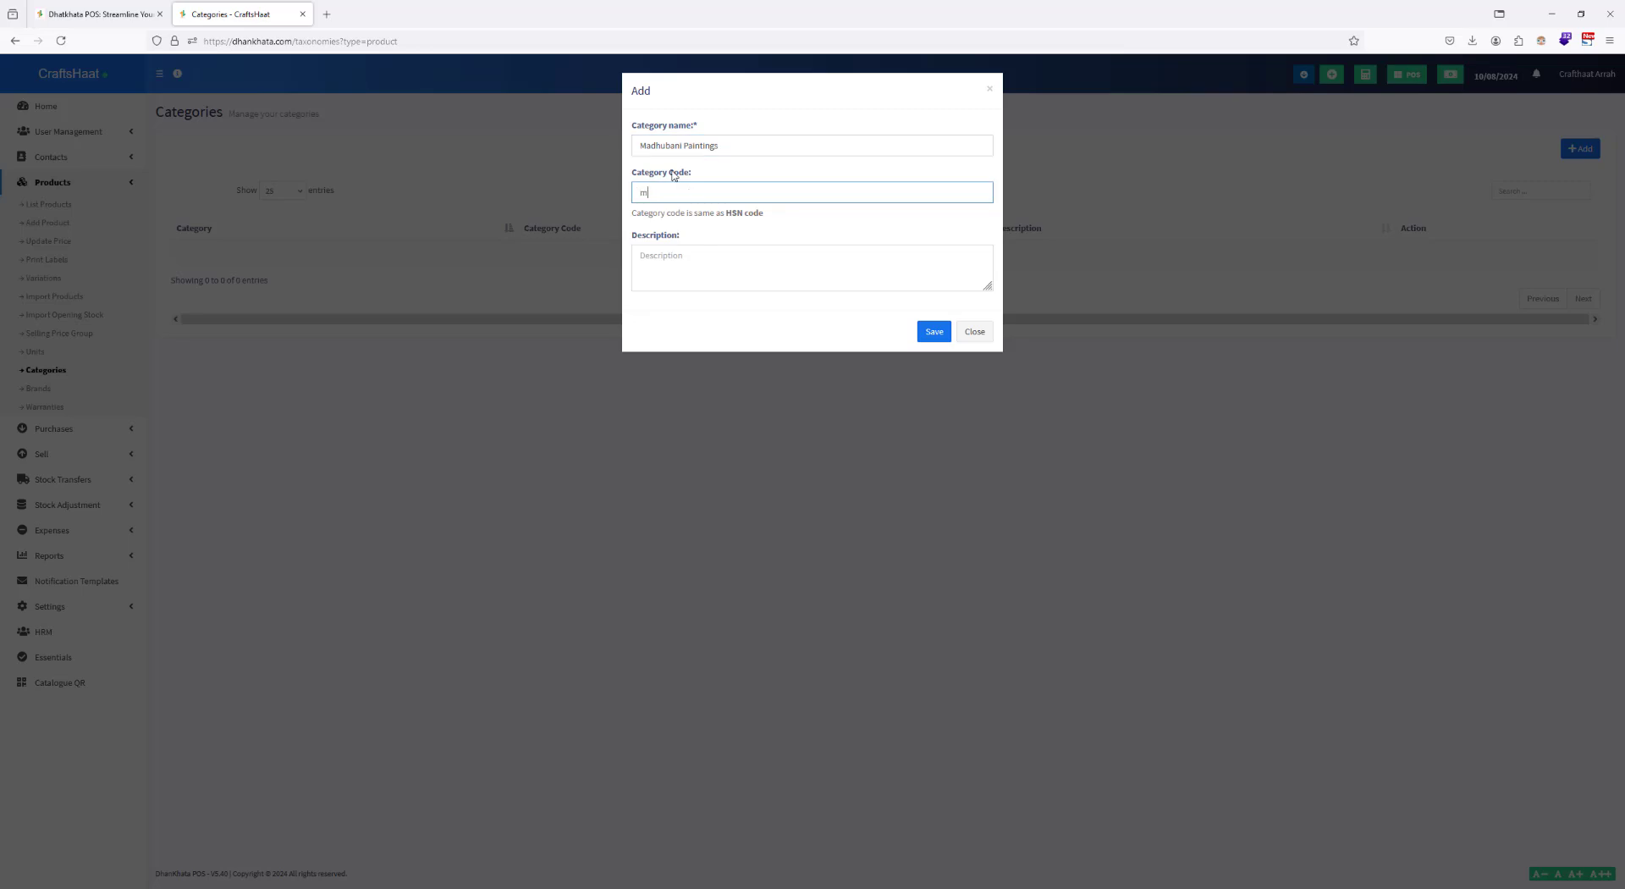
{"action": "type", "text": "ADU"}
{"action": "key", "text": "BackSpace"}
{"action": "key", "text": "BackSpace"}
{"action": "key", "text": "BackSpace"}
{"action": "key", "text": "BackSpace"}
{"action": "type", "text": "Madu"}
{"action": "key", "text": "Tab"}
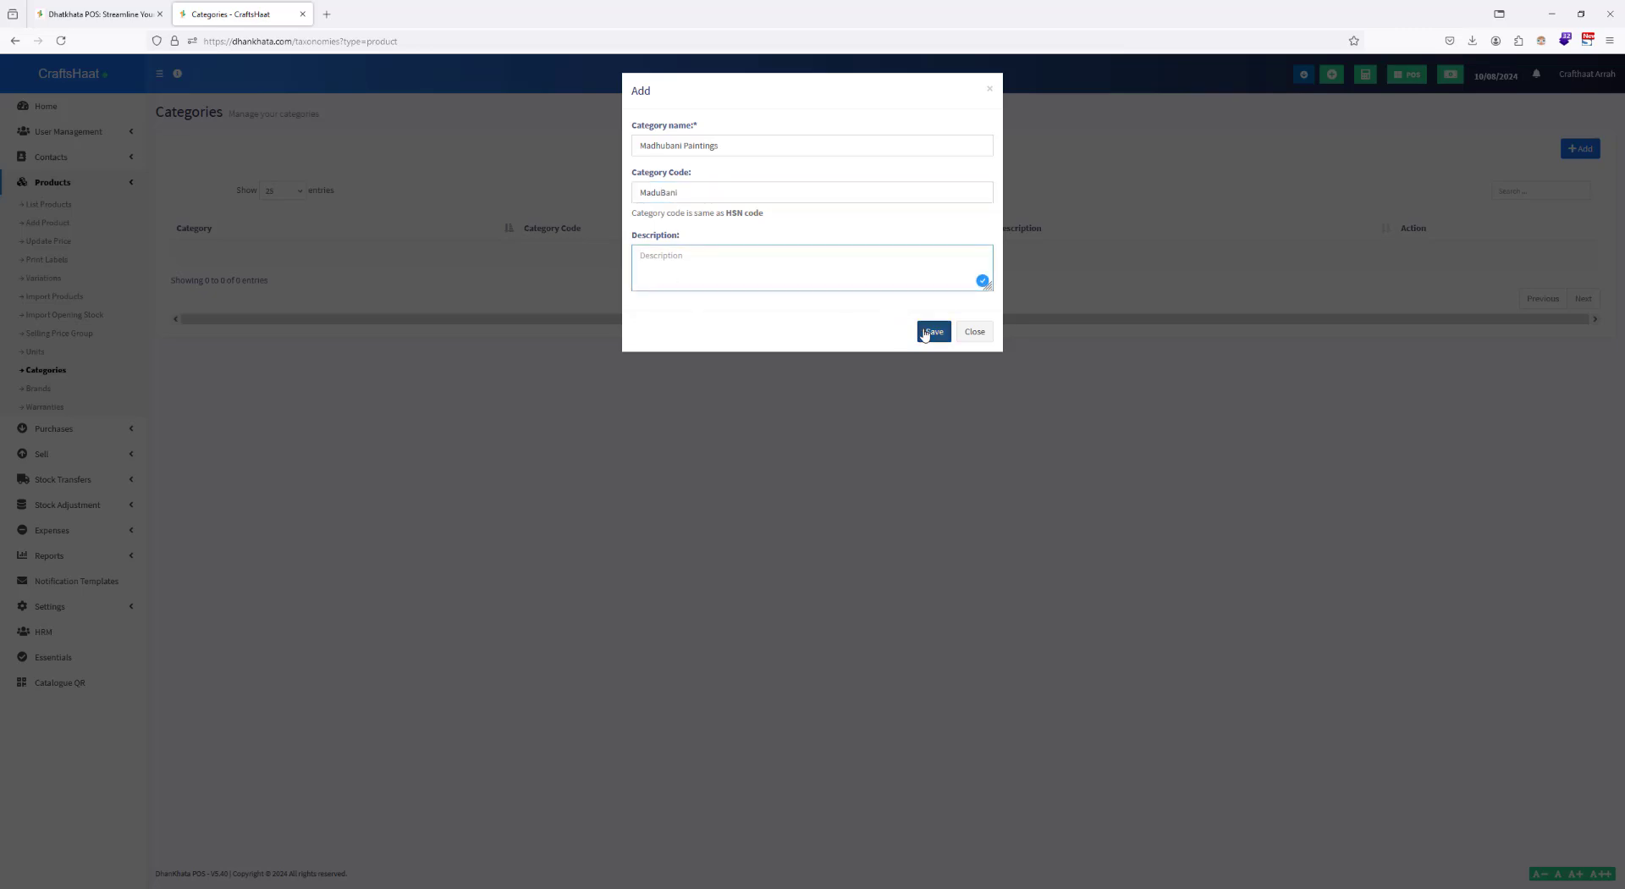
{"action": "left_click", "coordinate": [928, 332]}
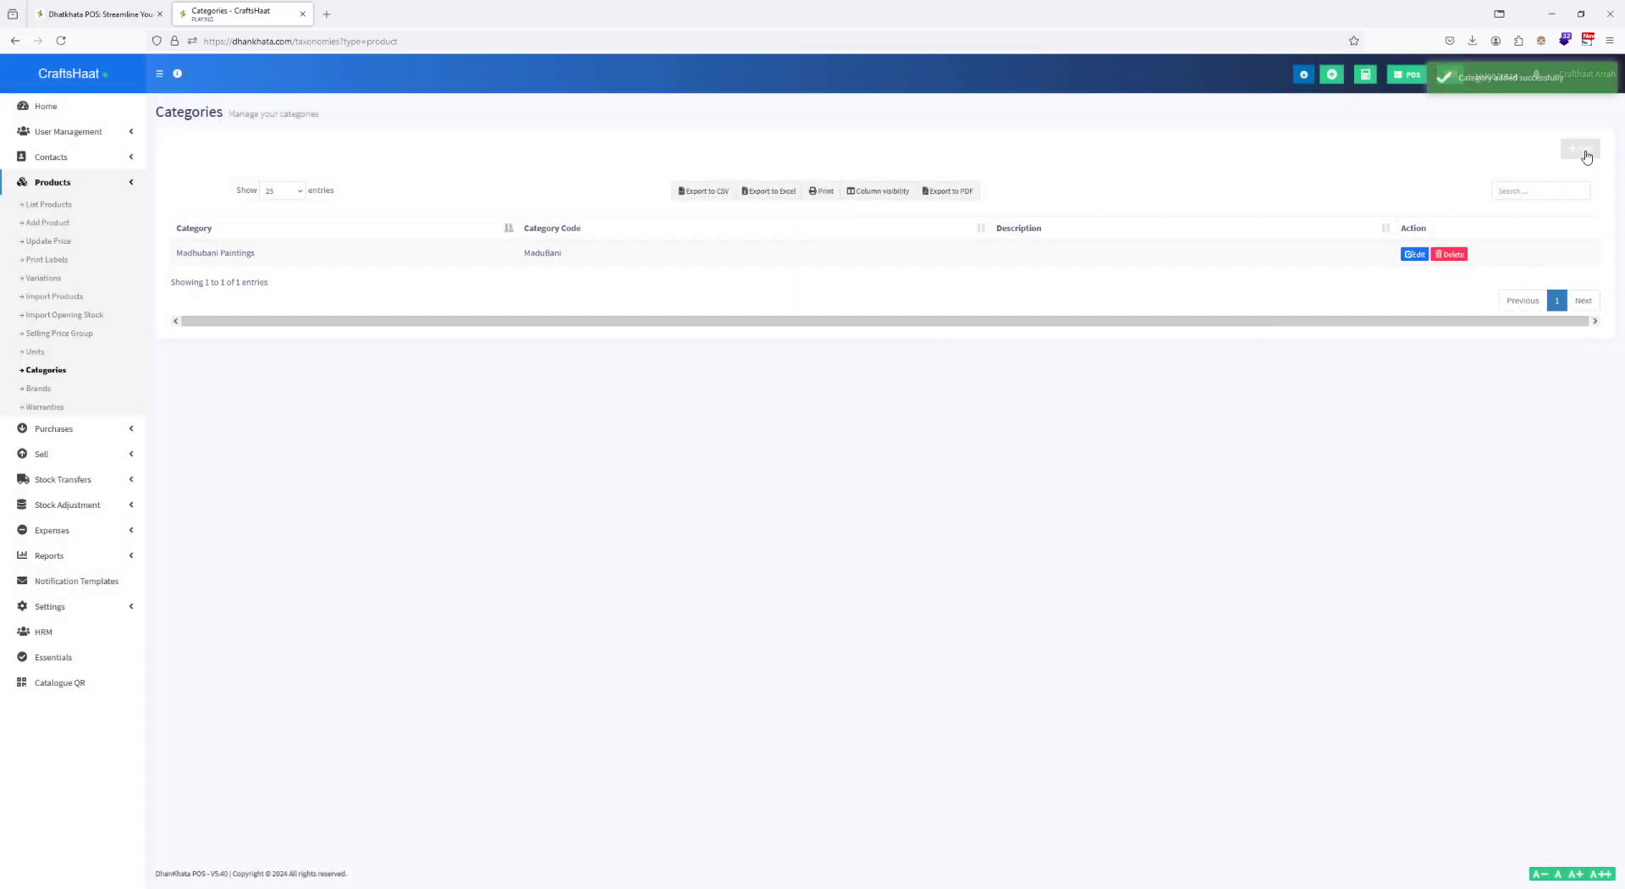
Step: Add the subcategory Bharni with code Bharni under Madhubani Paintings, and reopen its entry to review and update it
{"action": "left_click", "coordinate": [1579, 148]}
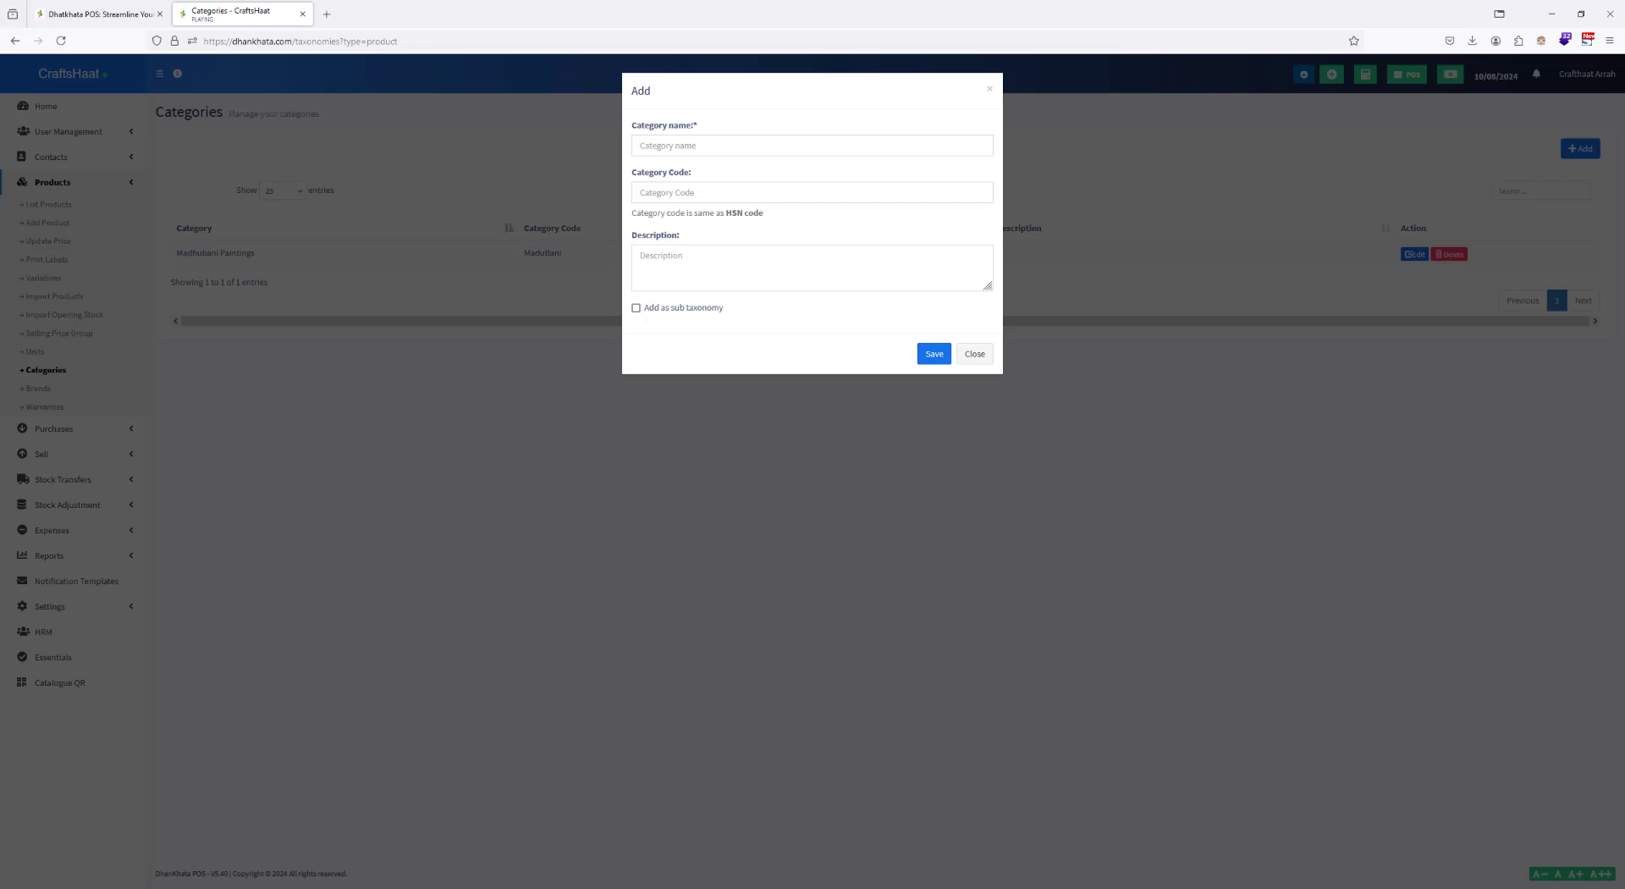
{"action": "left_click", "coordinate": [699, 145]}
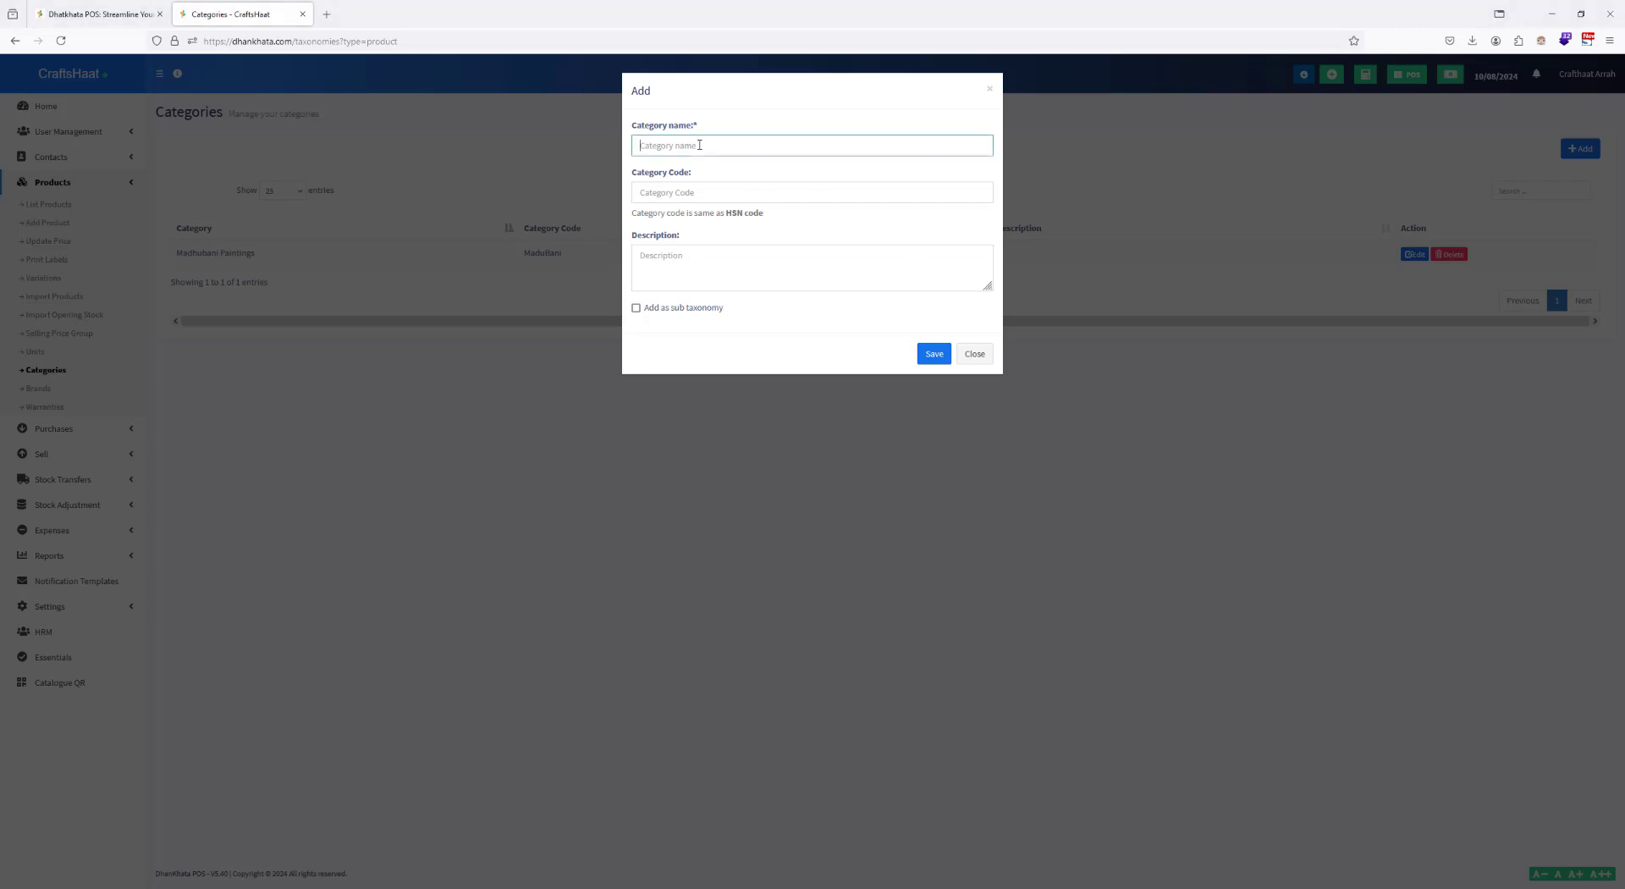
{"action": "type", "text": "Bharni"}
{"action": "left_click", "coordinate": [686, 193]}
{"action": "type", "text": "Bharni"}
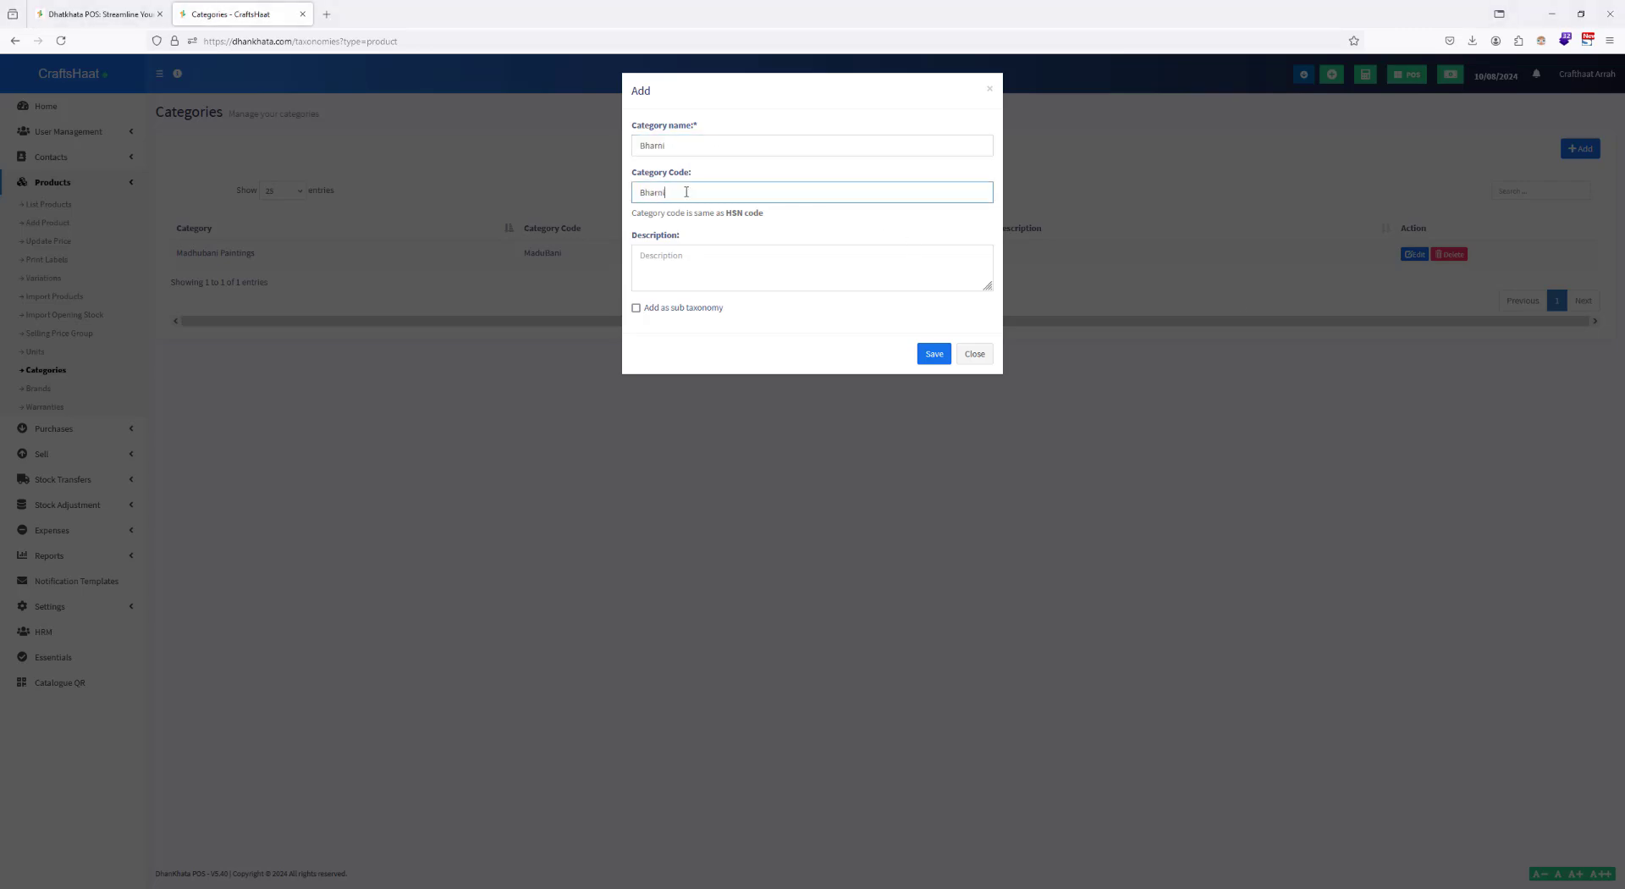
{"action": "left_click", "coordinate": [636, 308]}
{"action": "left_click", "coordinate": [711, 349]}
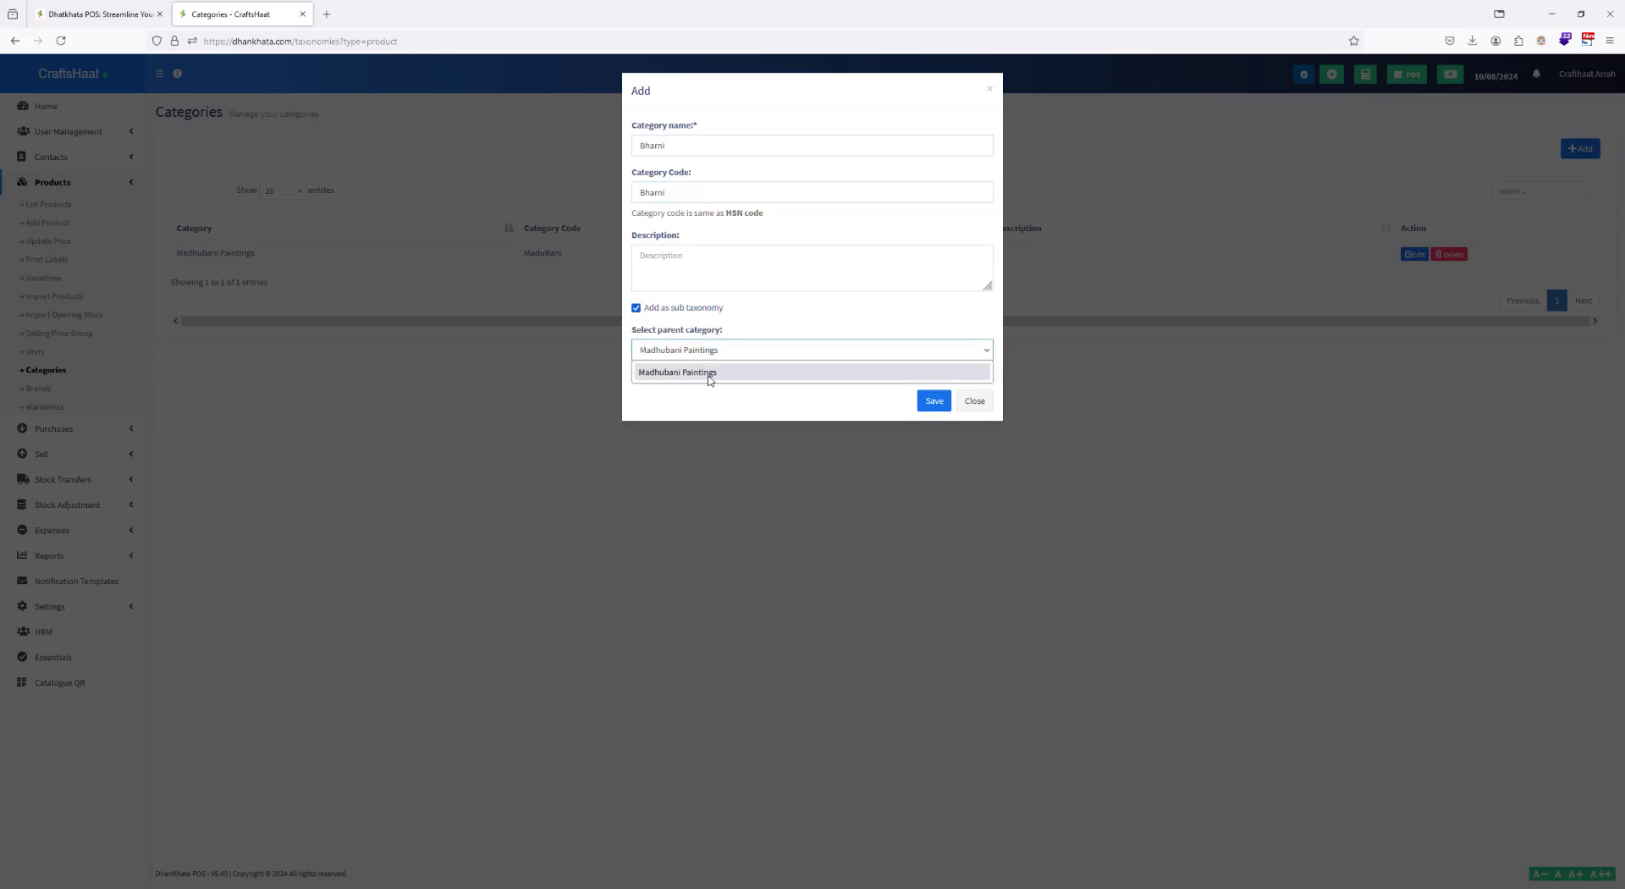
{"action": "left_click", "coordinate": [711, 373]}
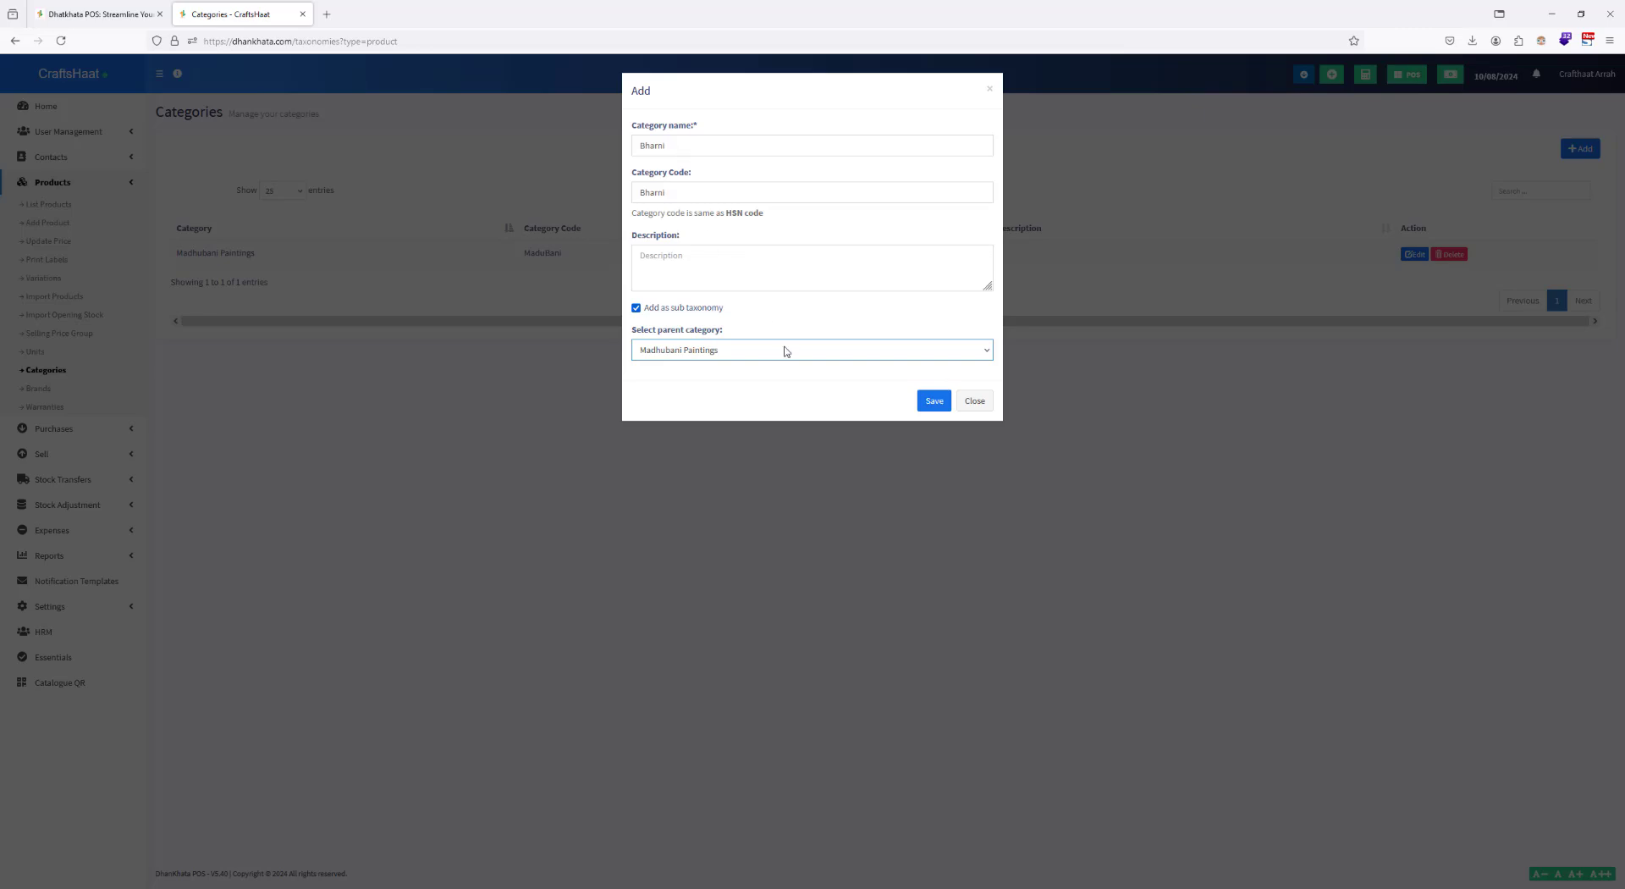
{"action": "left_click", "coordinate": [933, 401]}
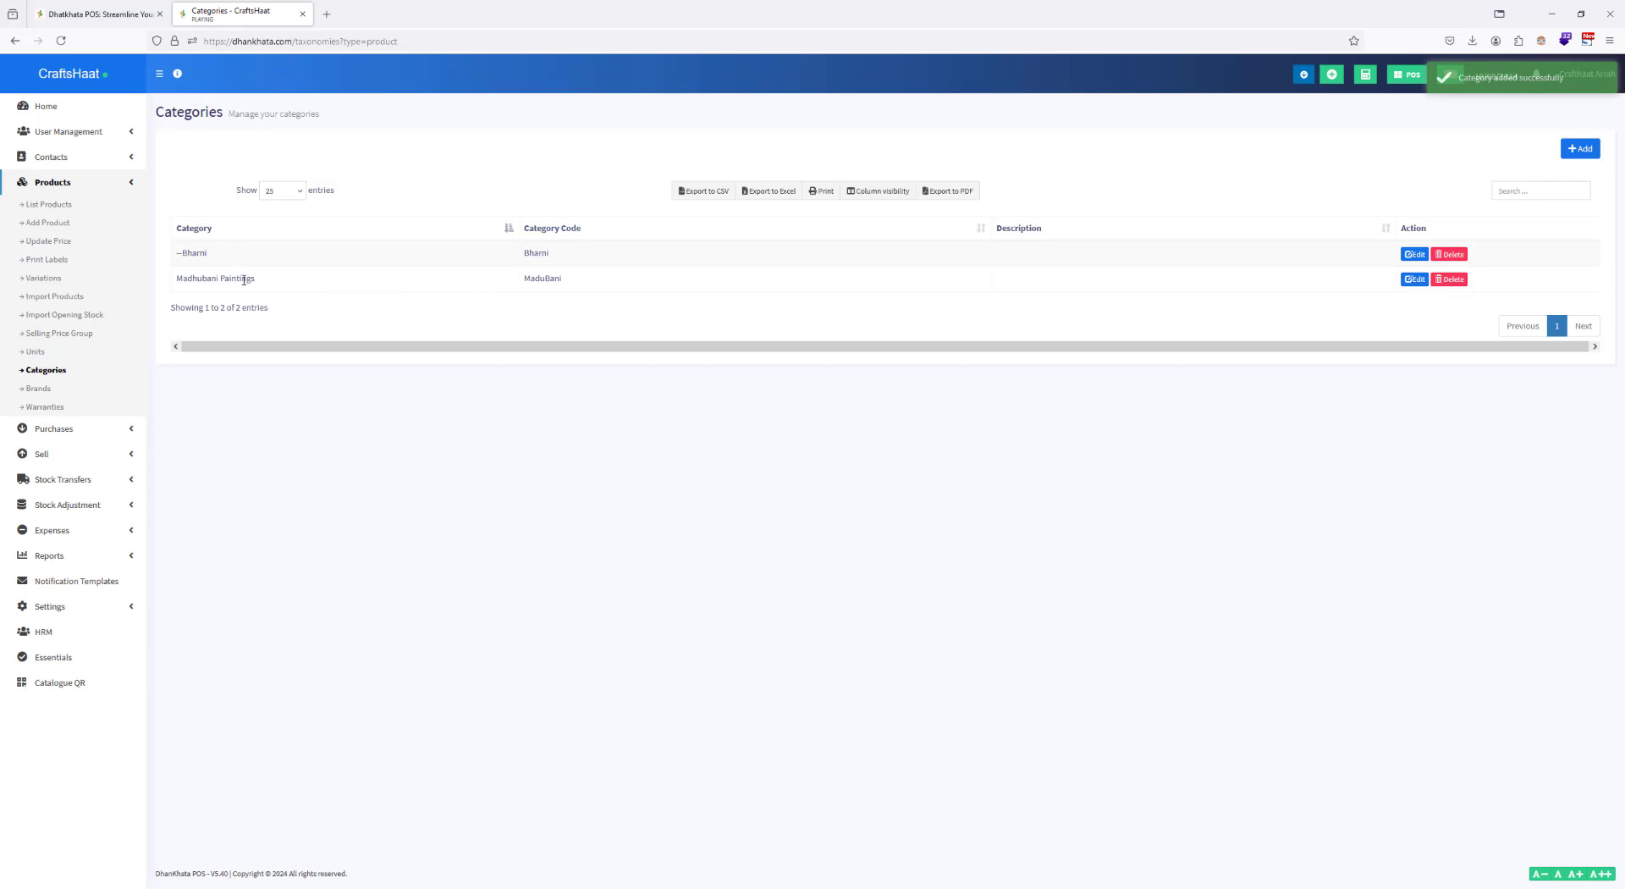
{"action": "left_click", "coordinate": [1414, 255]}
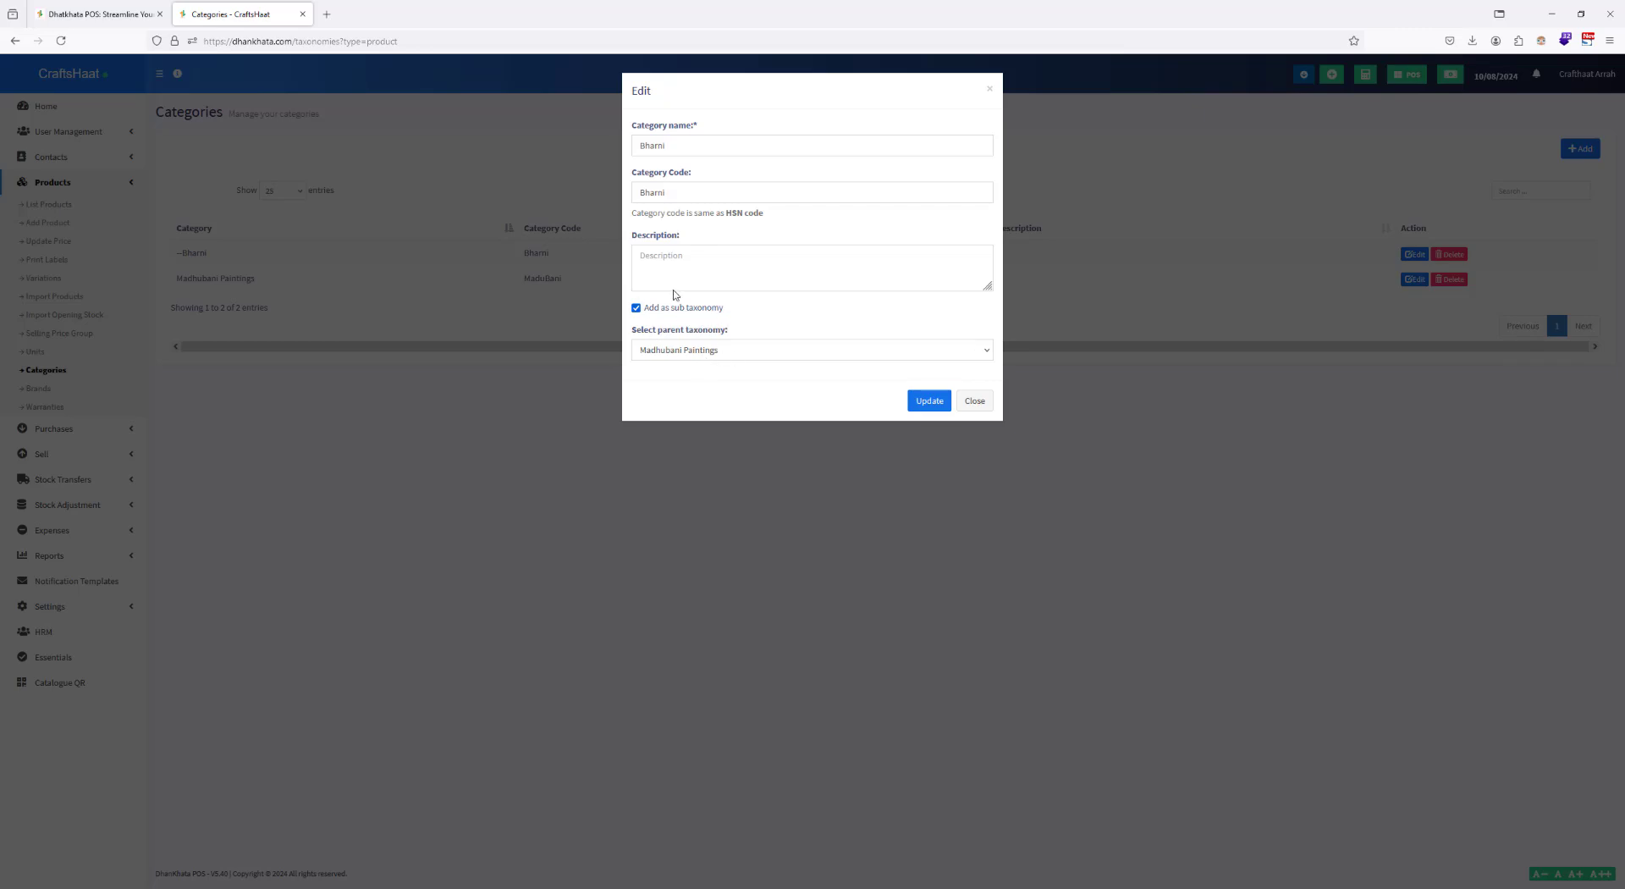
{"action": "left_click", "coordinate": [929, 400]}
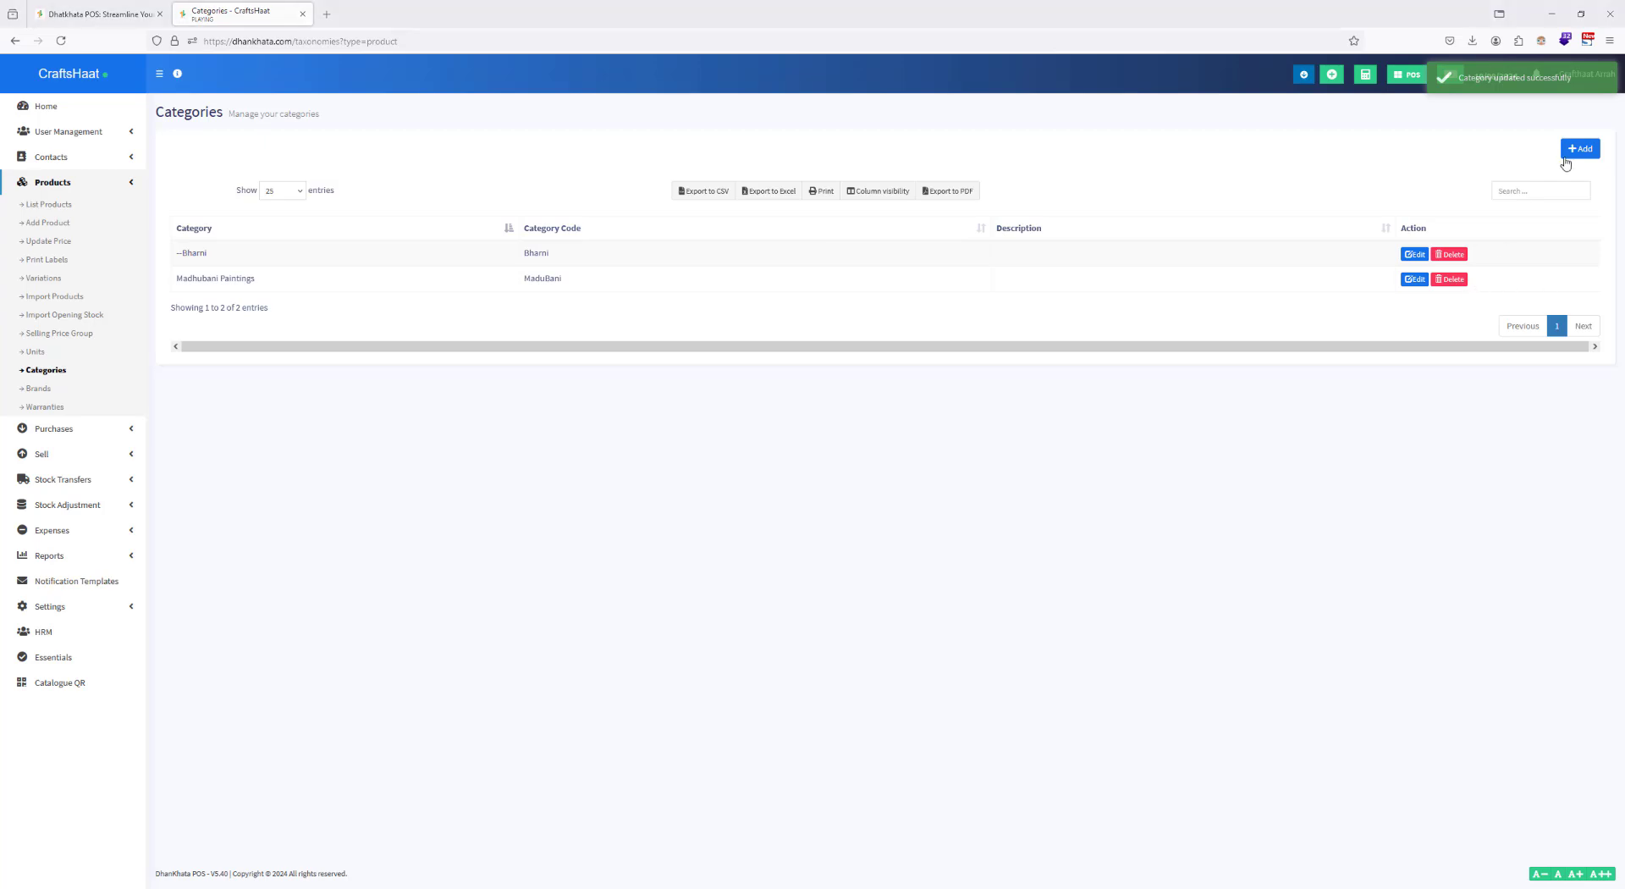
Step: Add and save the subcategory Tantrik with code Tantrik under the parent category Madhubani Paintings
{"action": "left_click", "coordinate": [1572, 150]}
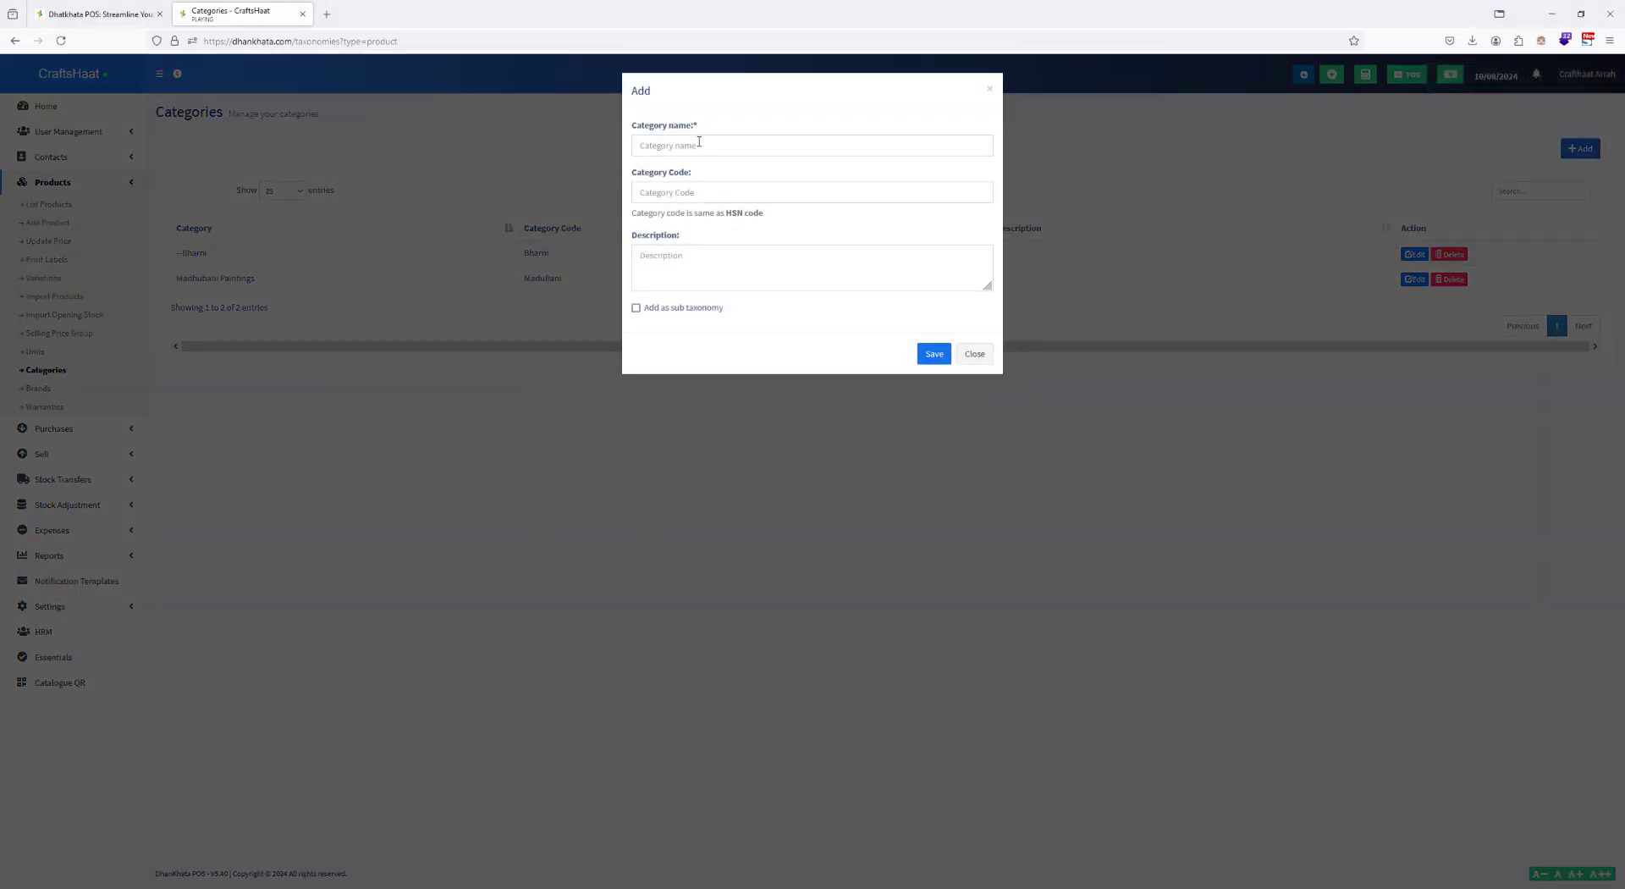
{"action": "left_click", "coordinate": [699, 144]}
{"action": "type", "text": "Godna"}
{"action": "left_click", "coordinate": [676, 196]}
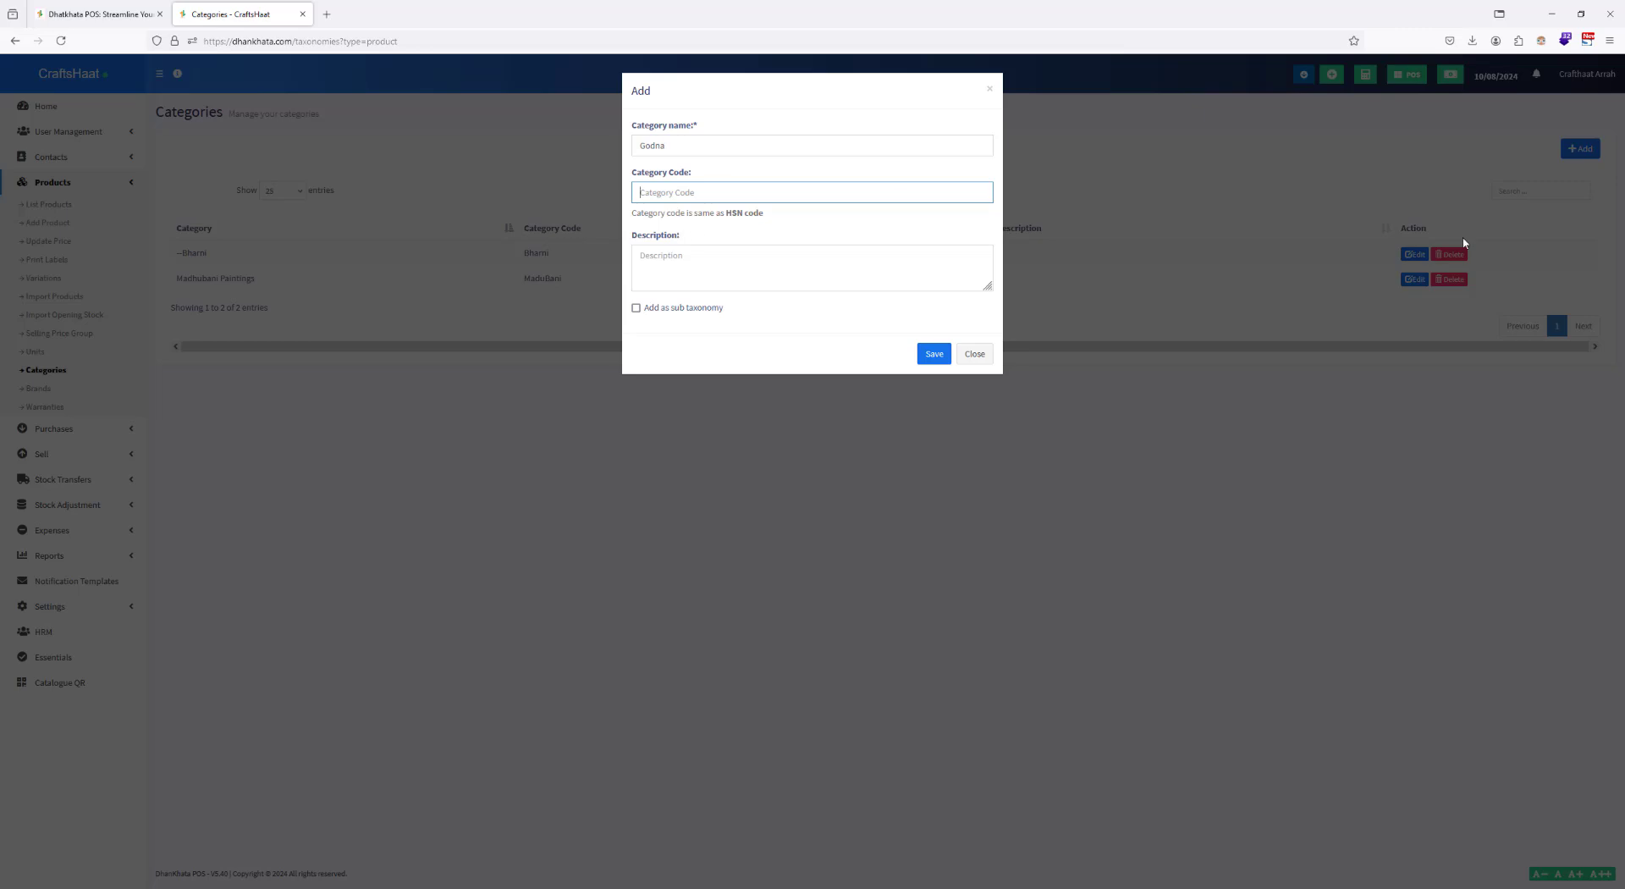
{"action": "double_click", "coordinate": [688, 148]}
{"action": "type", "text": "Tantrik"}
{"action": "left_click", "coordinate": [666, 192]}
{"action": "type", "text": "Tantrik"}
{"action": "left_click", "coordinate": [668, 307]}
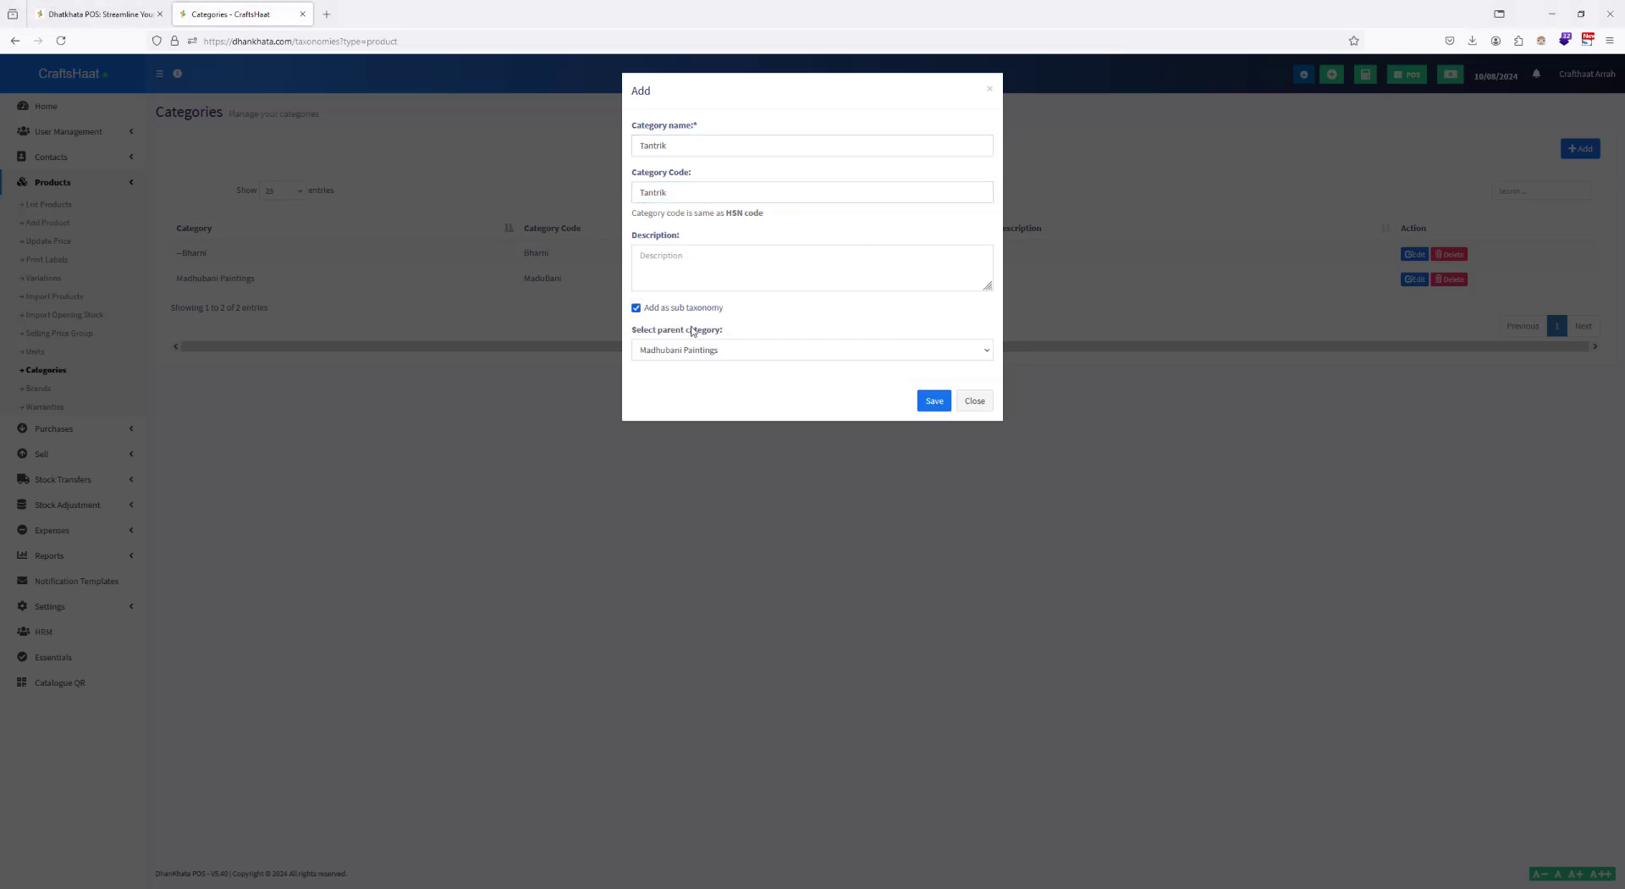
{"action": "left_click", "coordinate": [718, 350]}
{"action": "left_click", "coordinate": [717, 352]}
{"action": "left_click", "coordinate": [935, 401]}
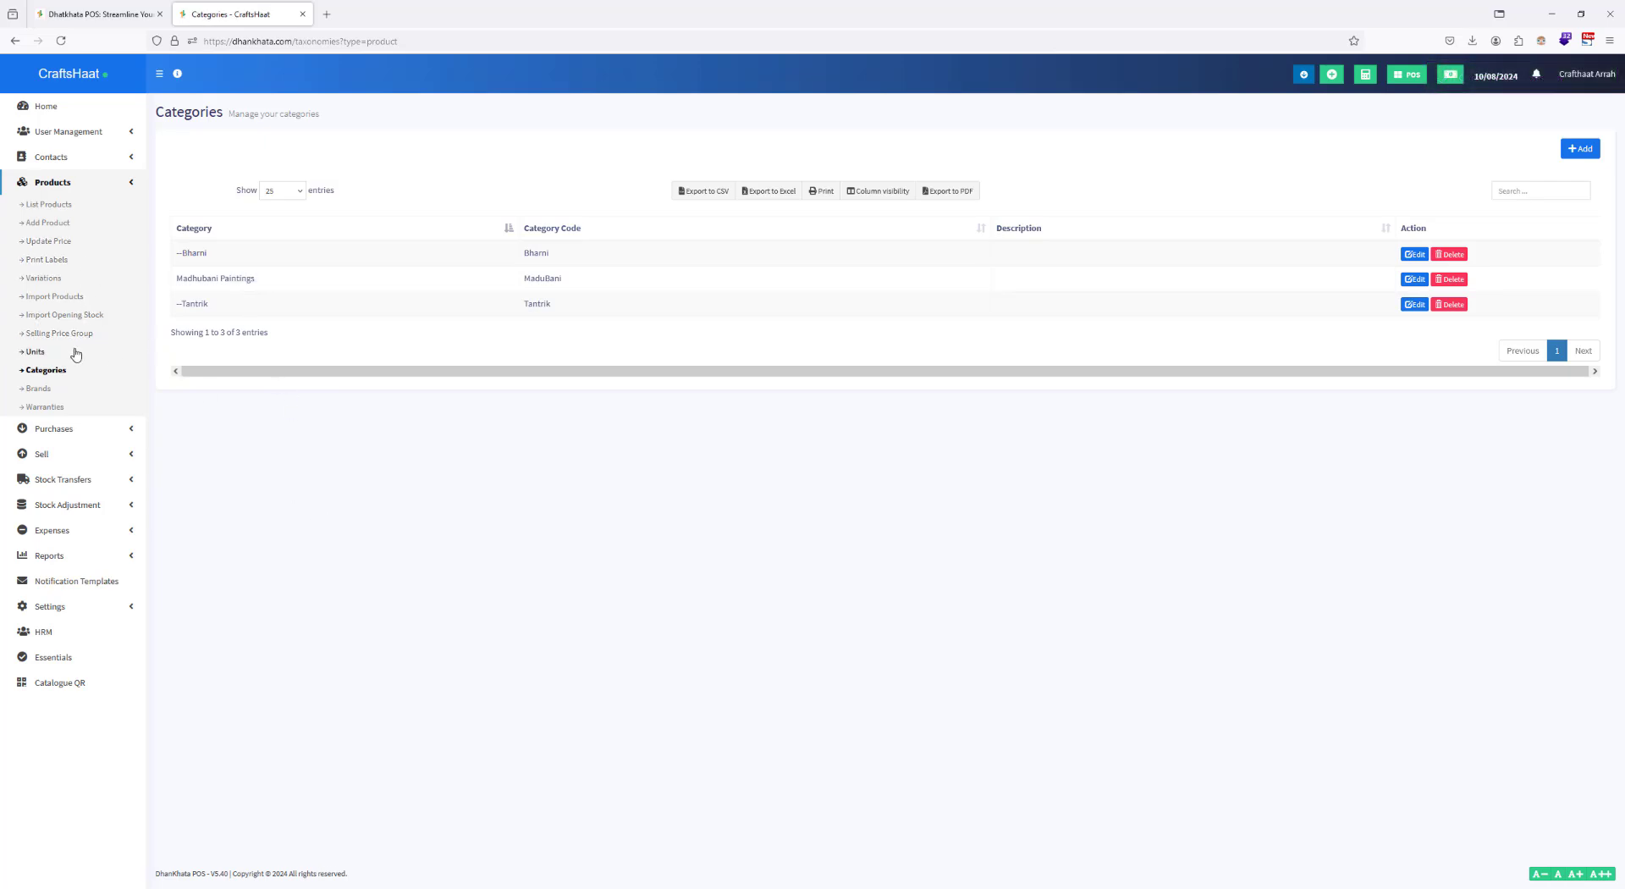
Step: Start a new product named "Shiva-Parvati and the Mahavidyas" with the SKU ShivaParvatiMadu
{"action": "left_click", "coordinate": [36, 353]}
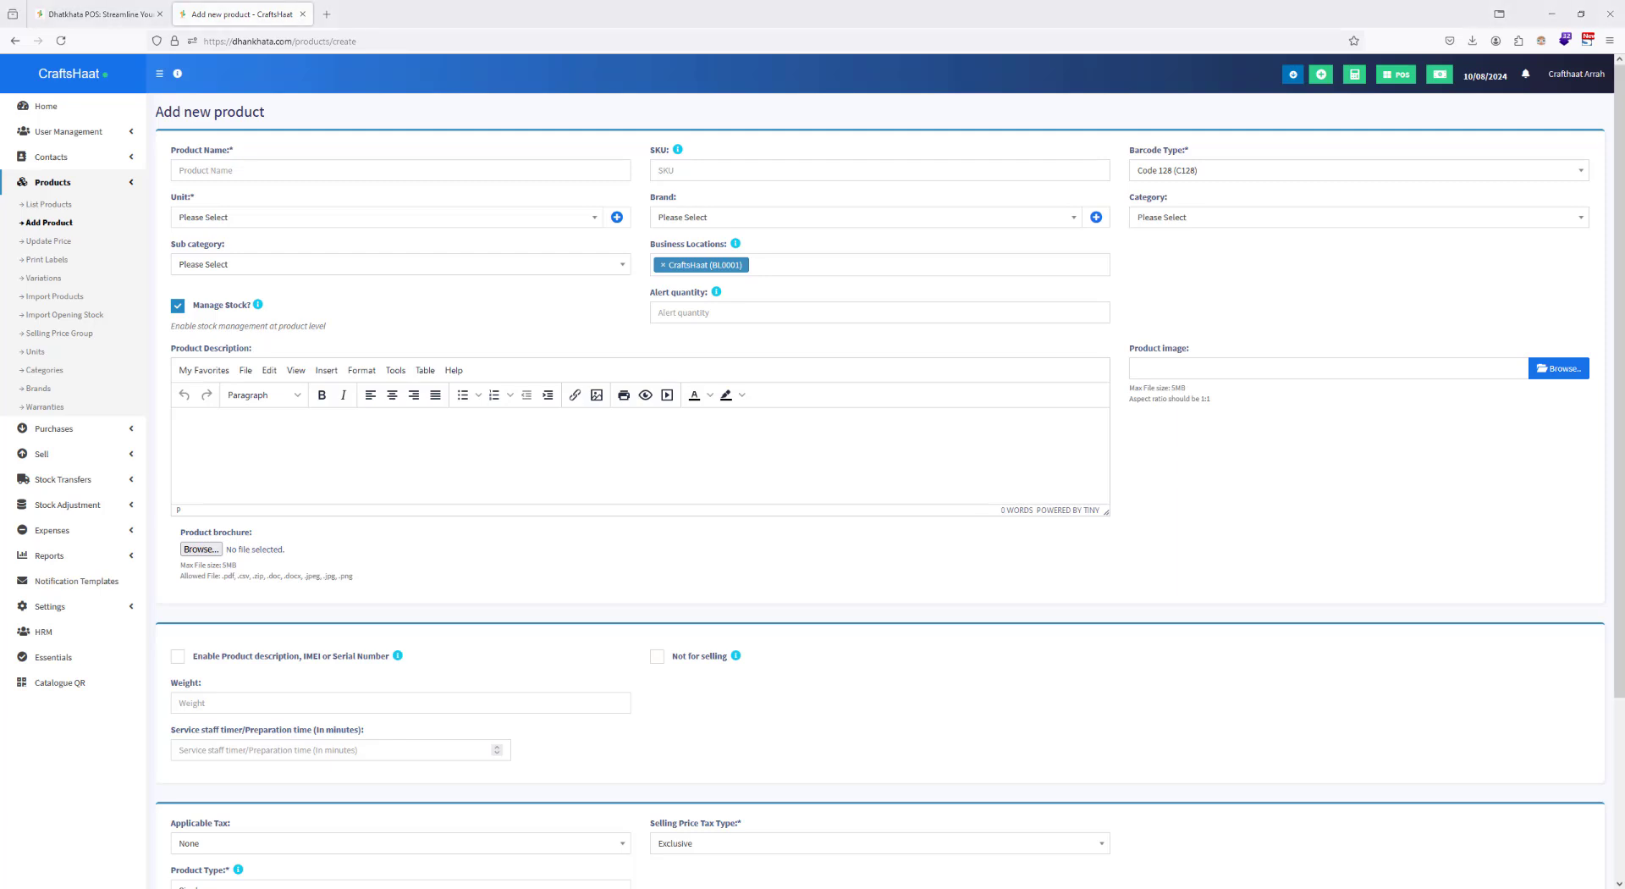
{"action": "left_click", "coordinate": [336, 176]}
{"action": "type", "text": "Shiva-Parvati and the Mahavidyas"}
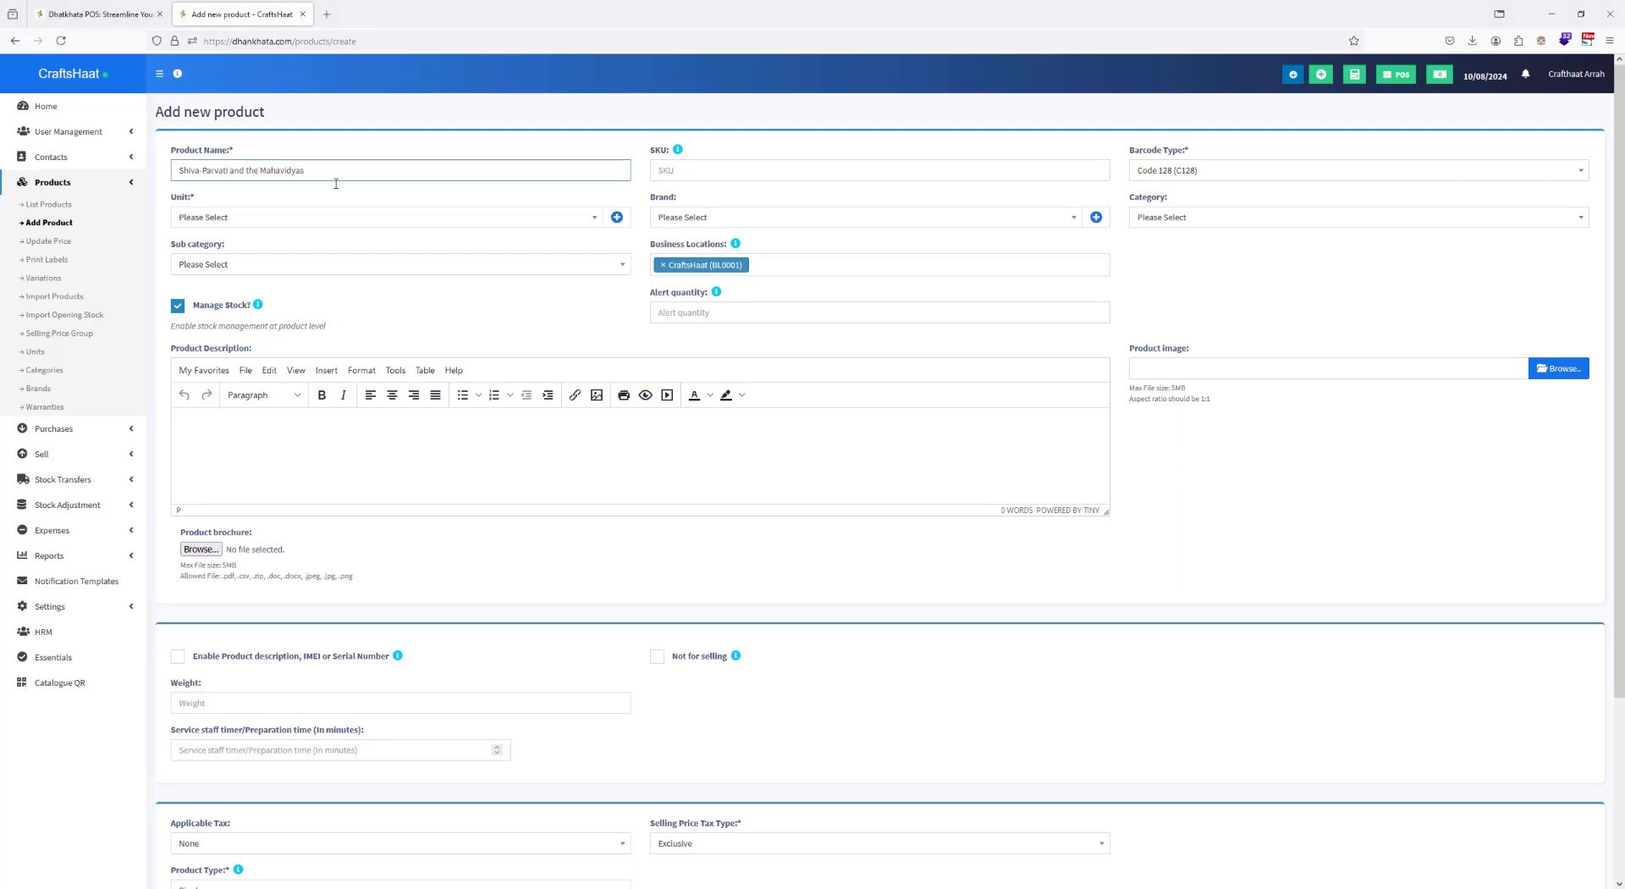
{"action": "left_click", "coordinate": [662, 171]}
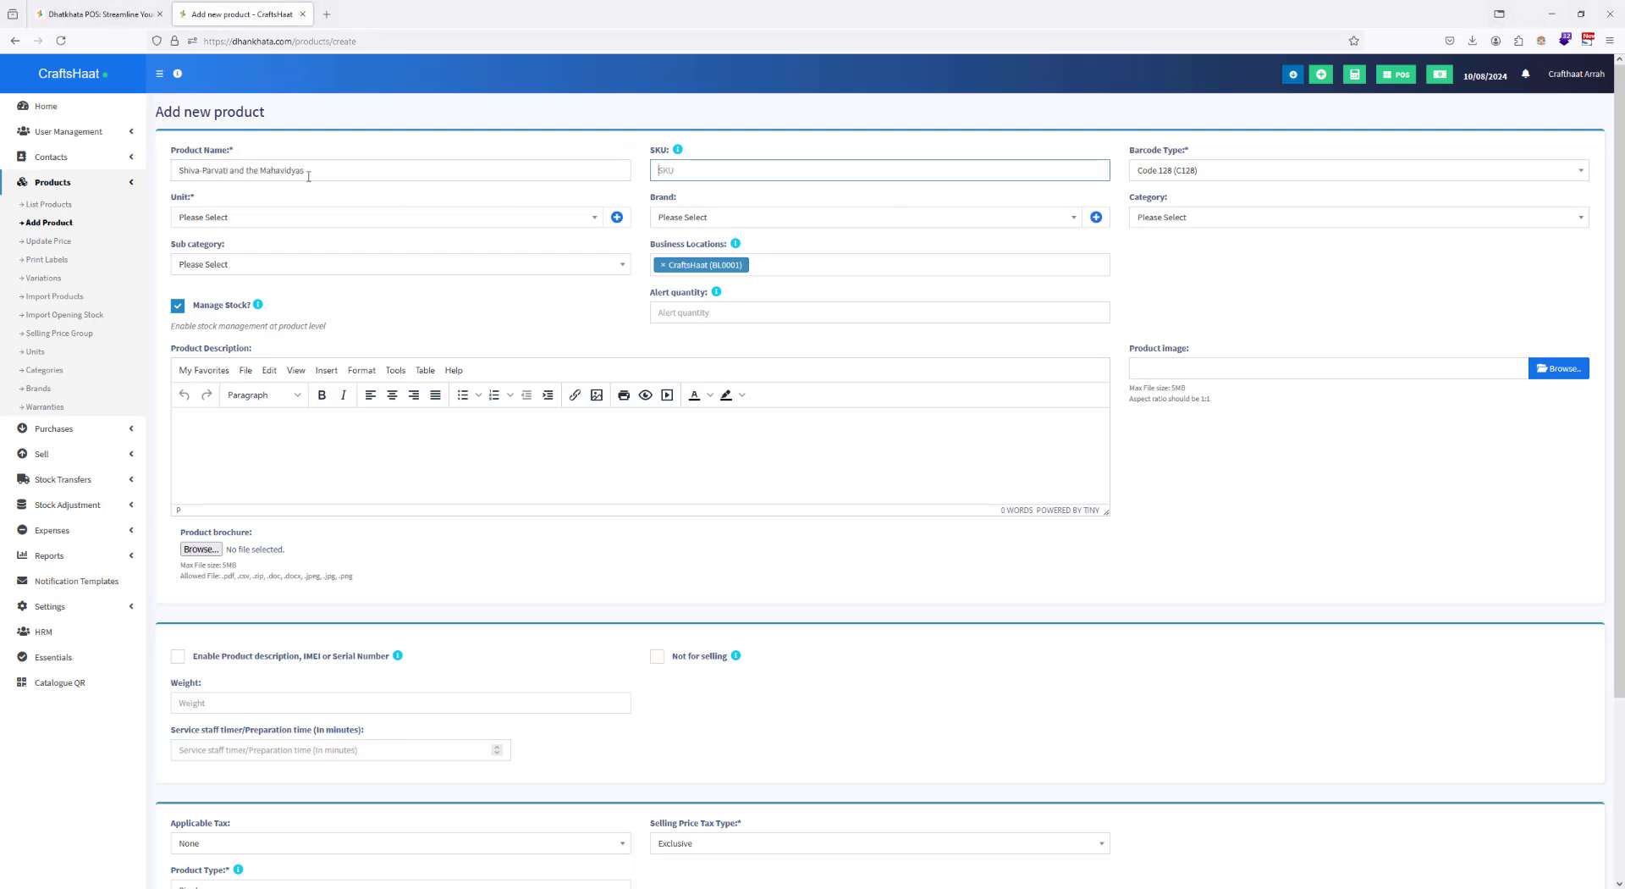
{"action": "type", "text": "ShivaParvatiMadu"}
Step: Set the product's unit to Pieces, its category to Madhubani Paintings and its subcategory to Bharni, leaving the brand unselected
{"action": "left_click", "coordinate": [218, 217]}
{"action": "left_click", "coordinate": [217, 260]}
{"action": "left_click", "coordinate": [751, 217]}
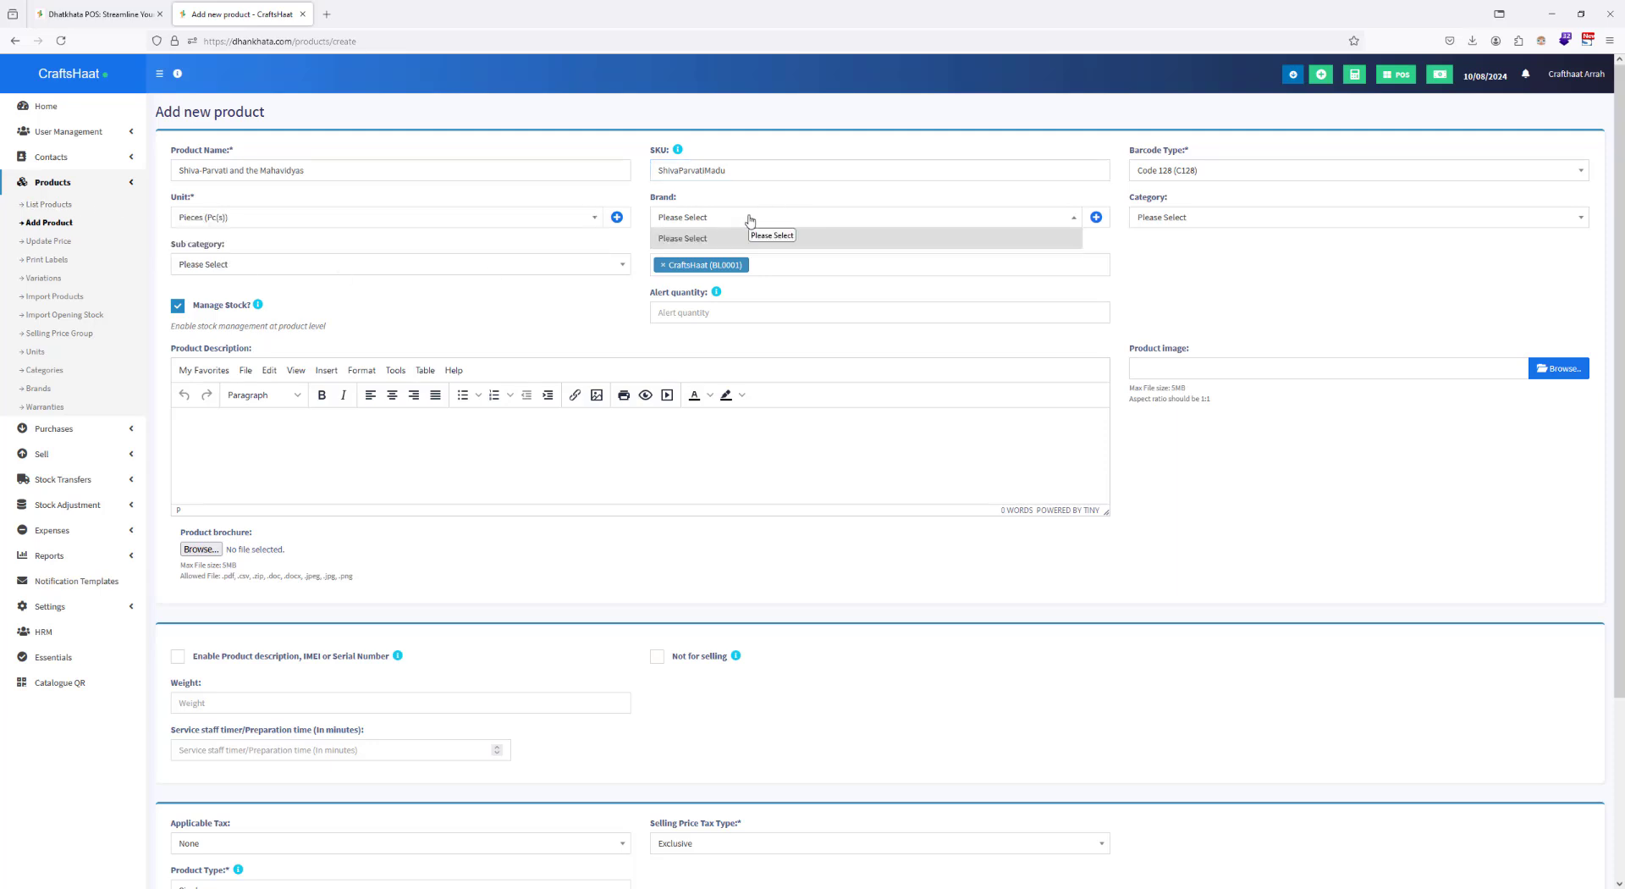
{"action": "left_click", "coordinate": [750, 231]}
{"action": "left_click", "coordinate": [1218, 223]}
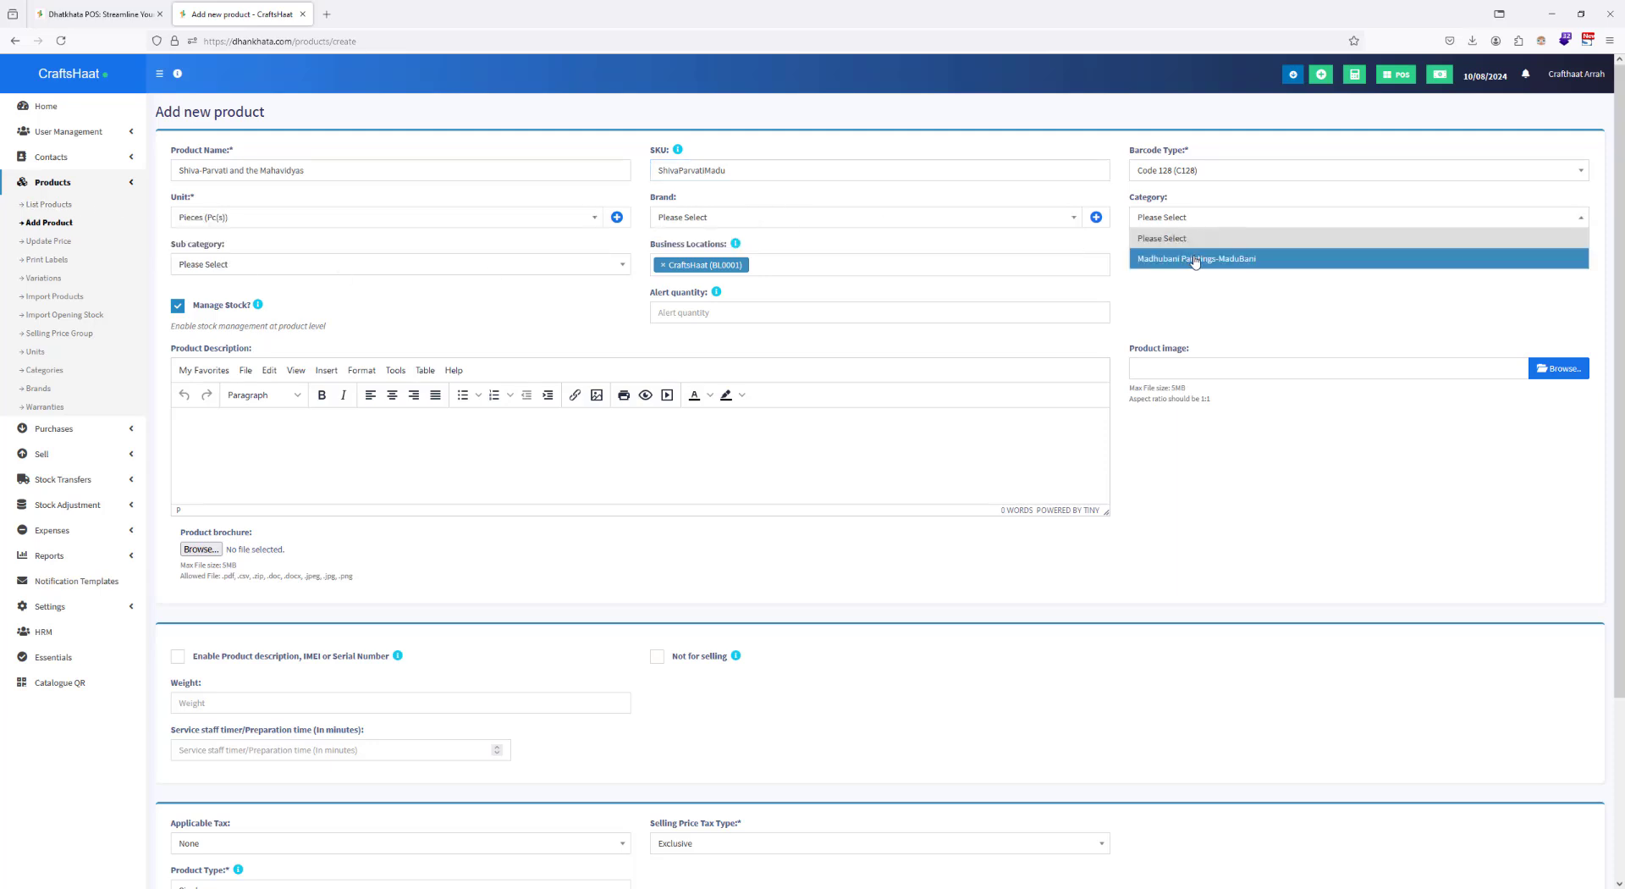
{"action": "left_click", "coordinate": [1194, 259]}
{"action": "left_click", "coordinate": [326, 264]}
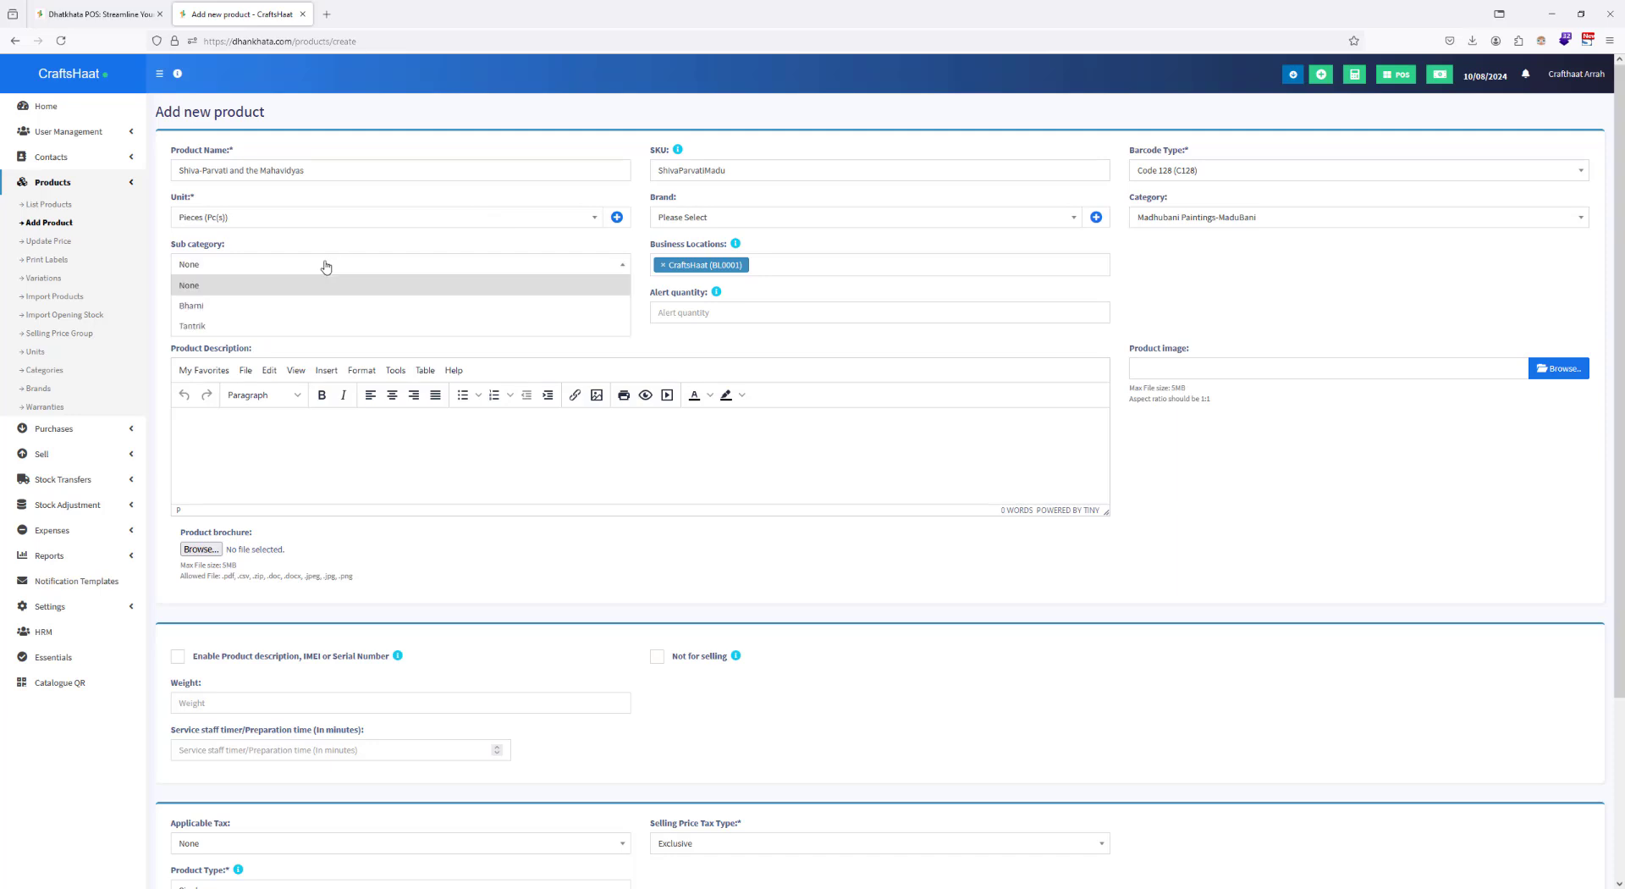
{"action": "left_click", "coordinate": [209, 306]}
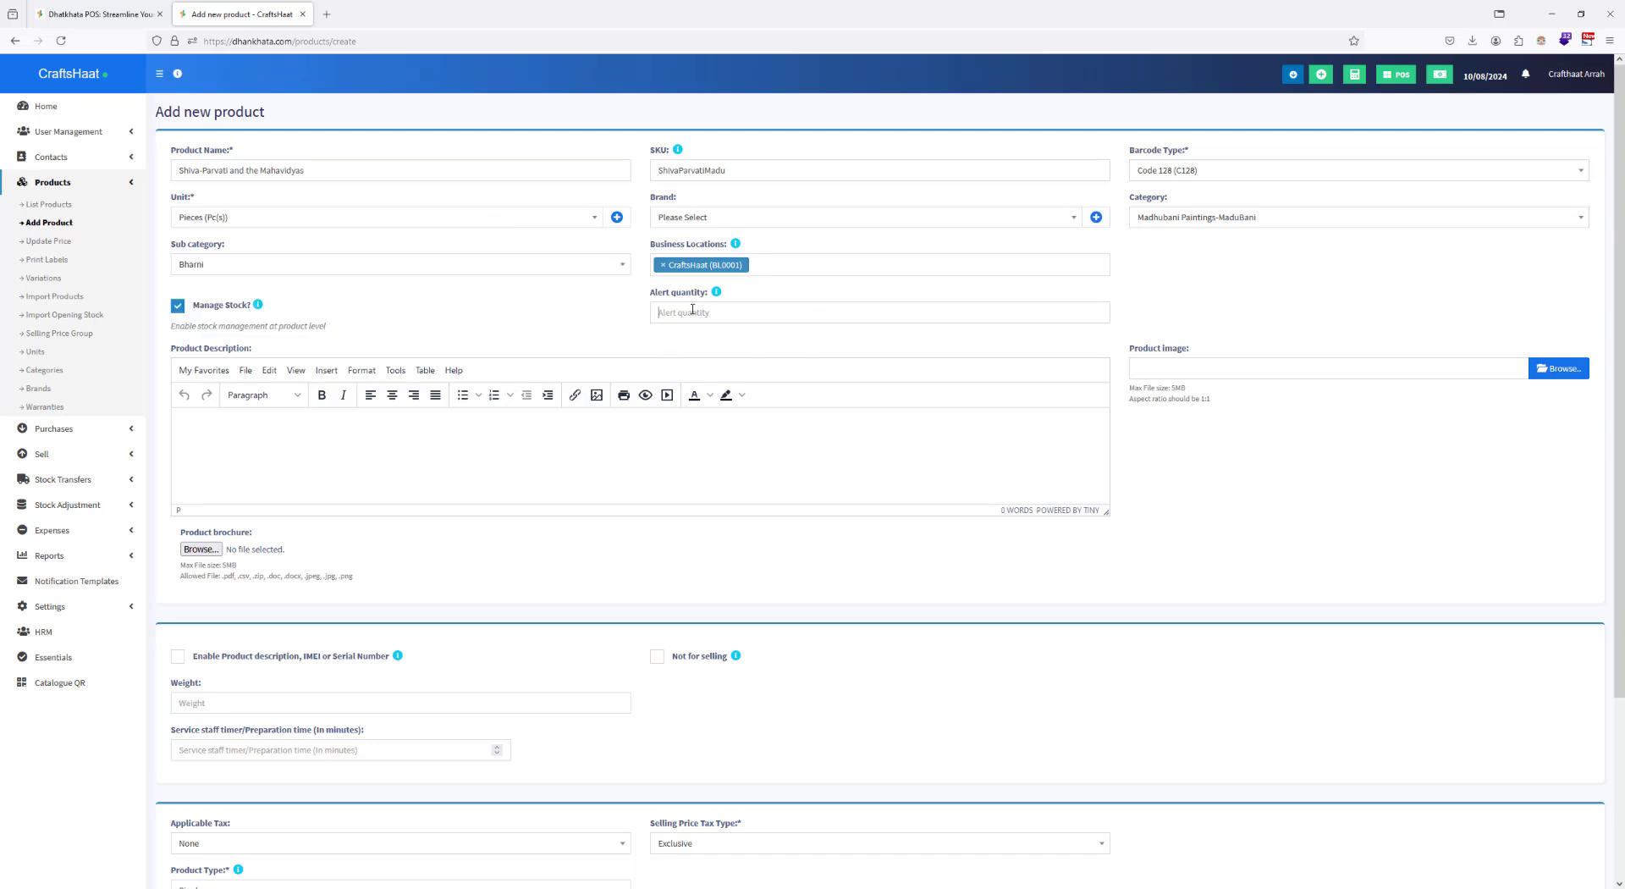
Step: Set the product's alert quantity to 5 and enter "Shiva-Parvati and the Mahavidyas" as its description
{"action": "left_click", "coordinate": [692, 309]}
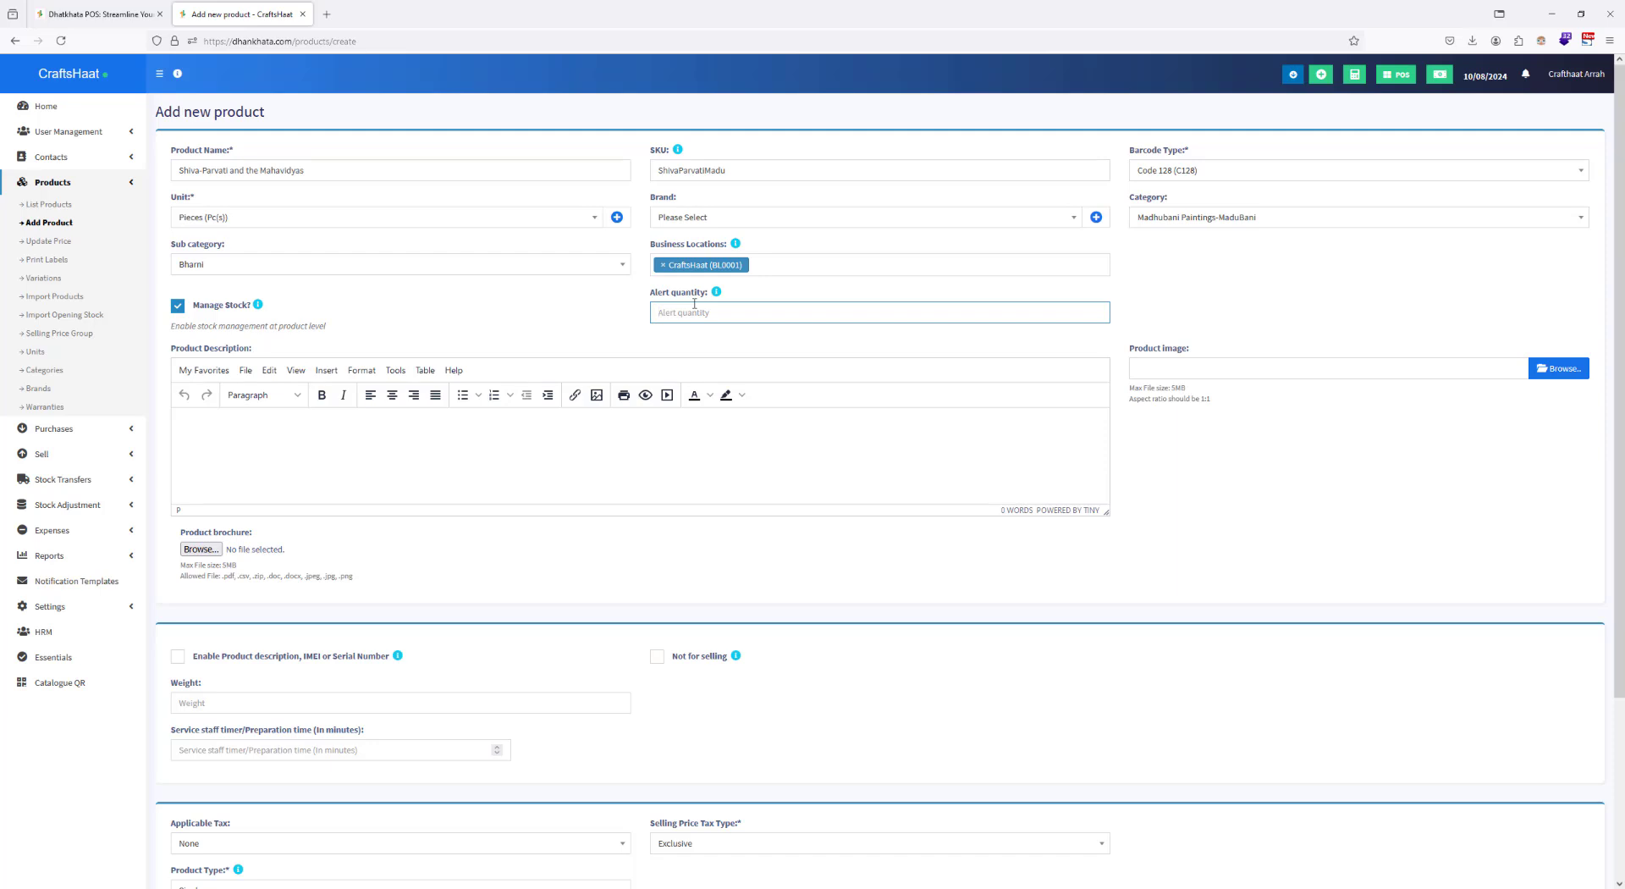
{"action": "type", "text": "5"}
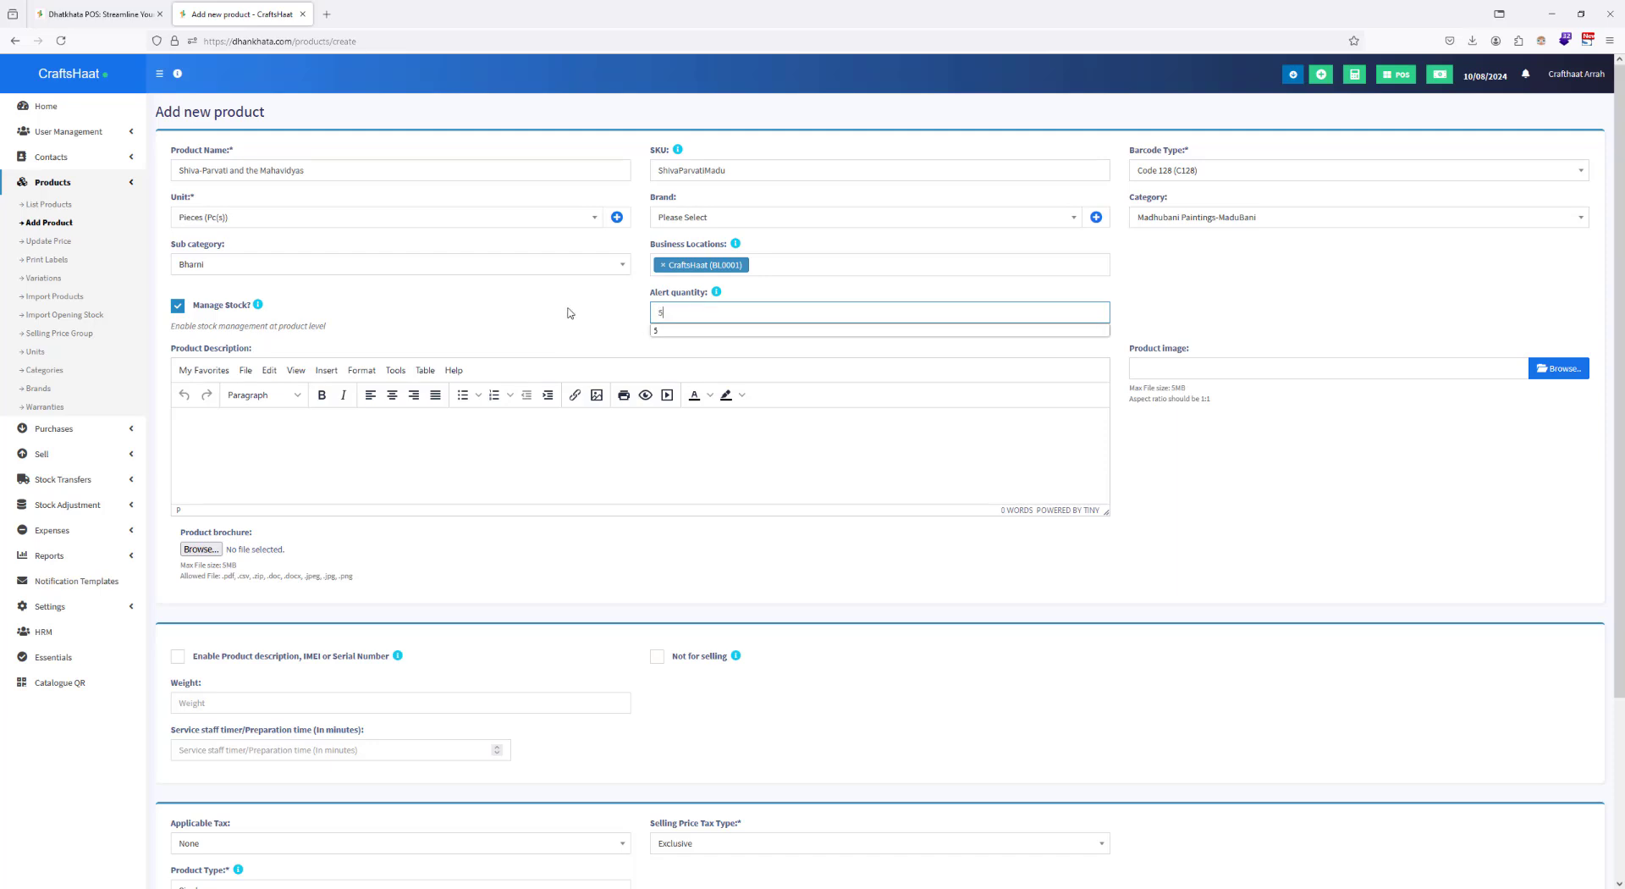
{"action": "key", "text": "Tab"}
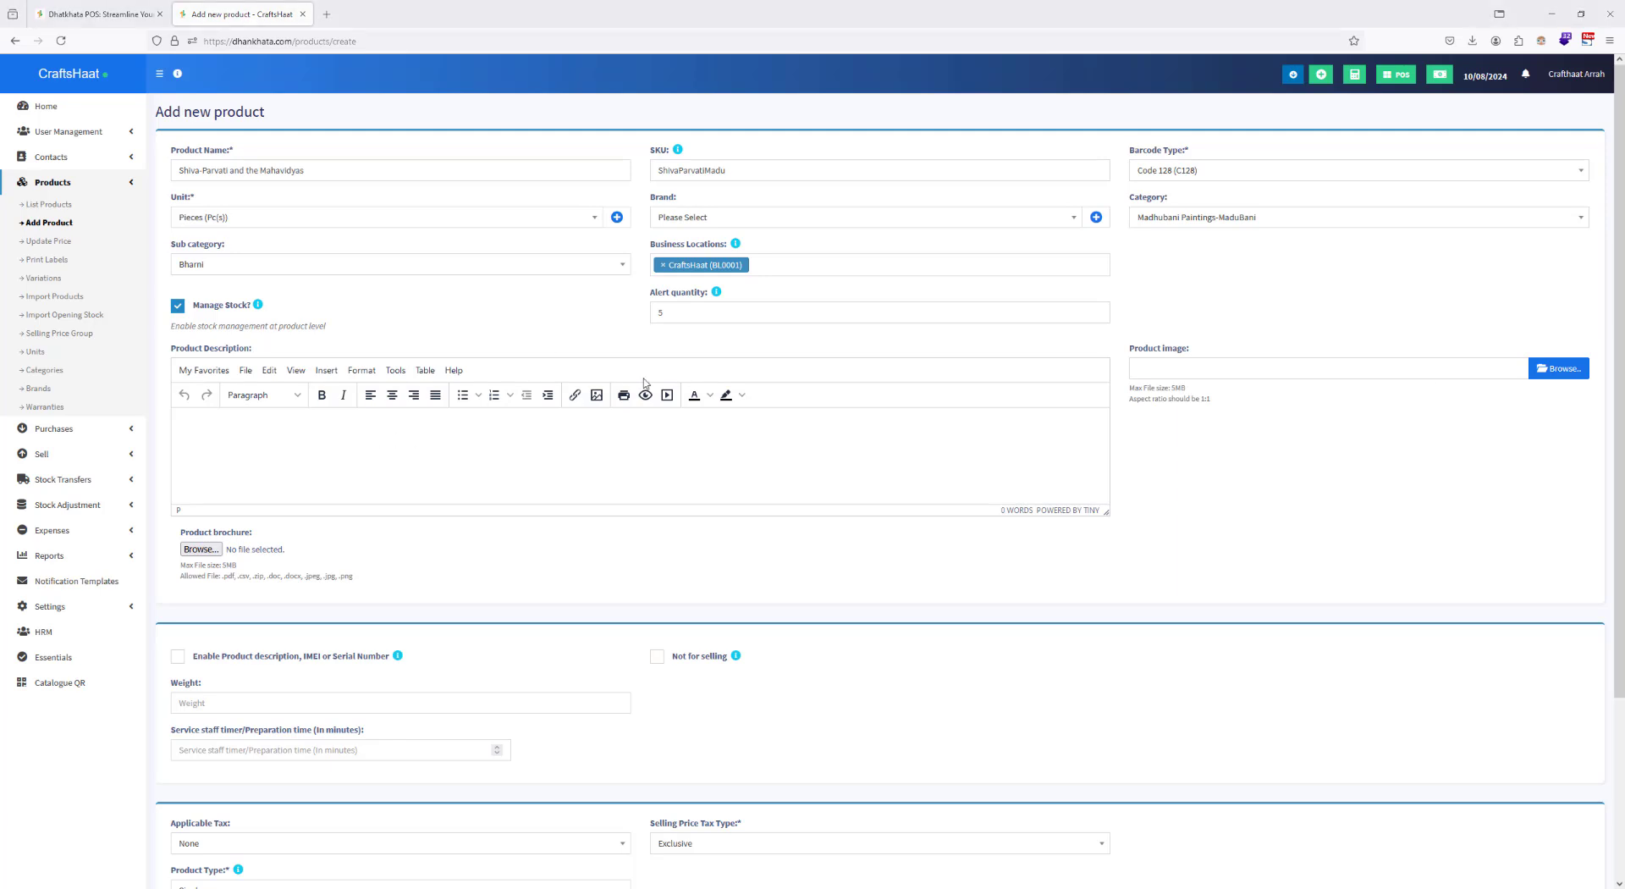
{"action": "type", "text": "Shiva-Parvati and the Mahavidyas"}
{"action": "scroll", "coordinate": [395, 339], "scroll_direction": "down", "scroll_amount": 3}
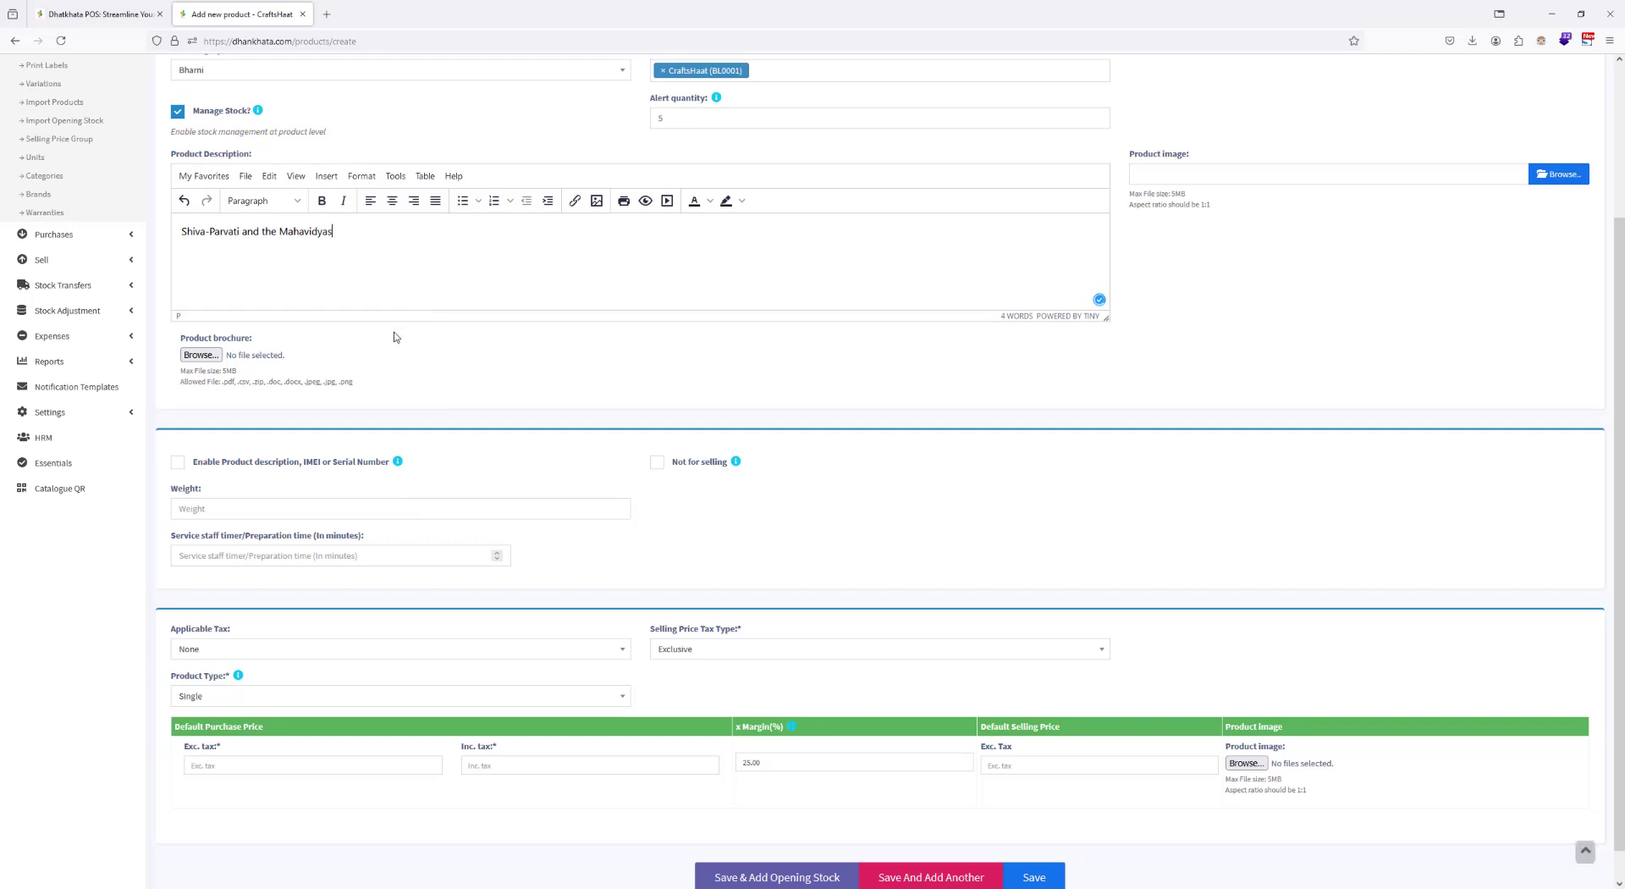
Step: Set the product's default purchase price excluding tax to 2500 and its margin to 25%
{"action": "scroll", "coordinate": [356, 417], "scroll_direction": "down", "scroll_amount": 1}
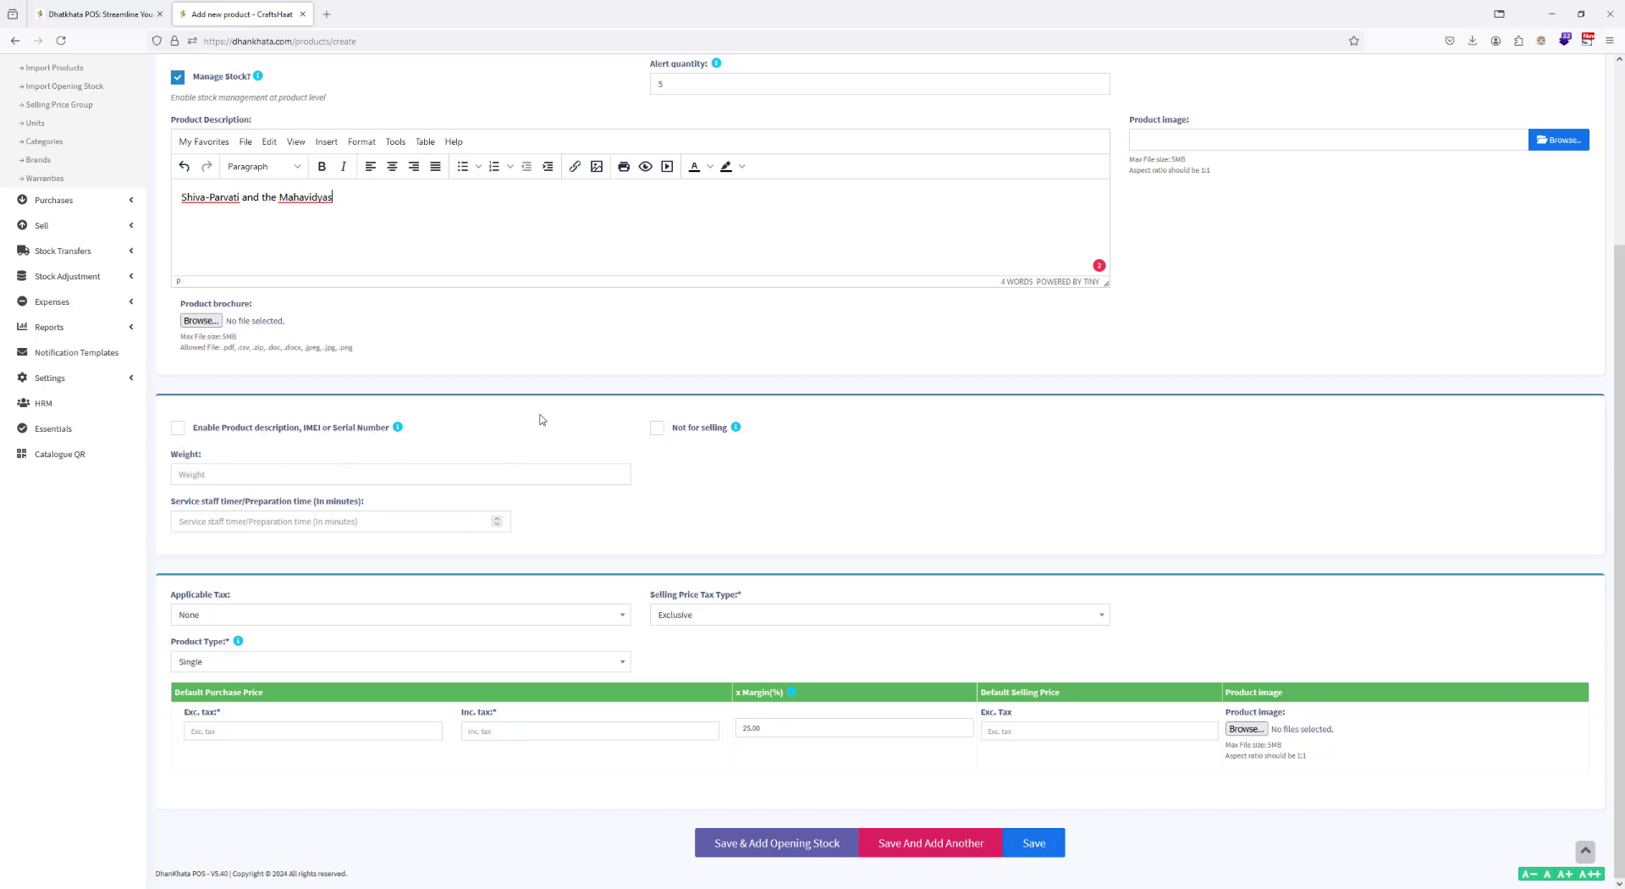
{"action": "left_click", "coordinate": [296, 729]}
{"action": "type", "text": "2500"}
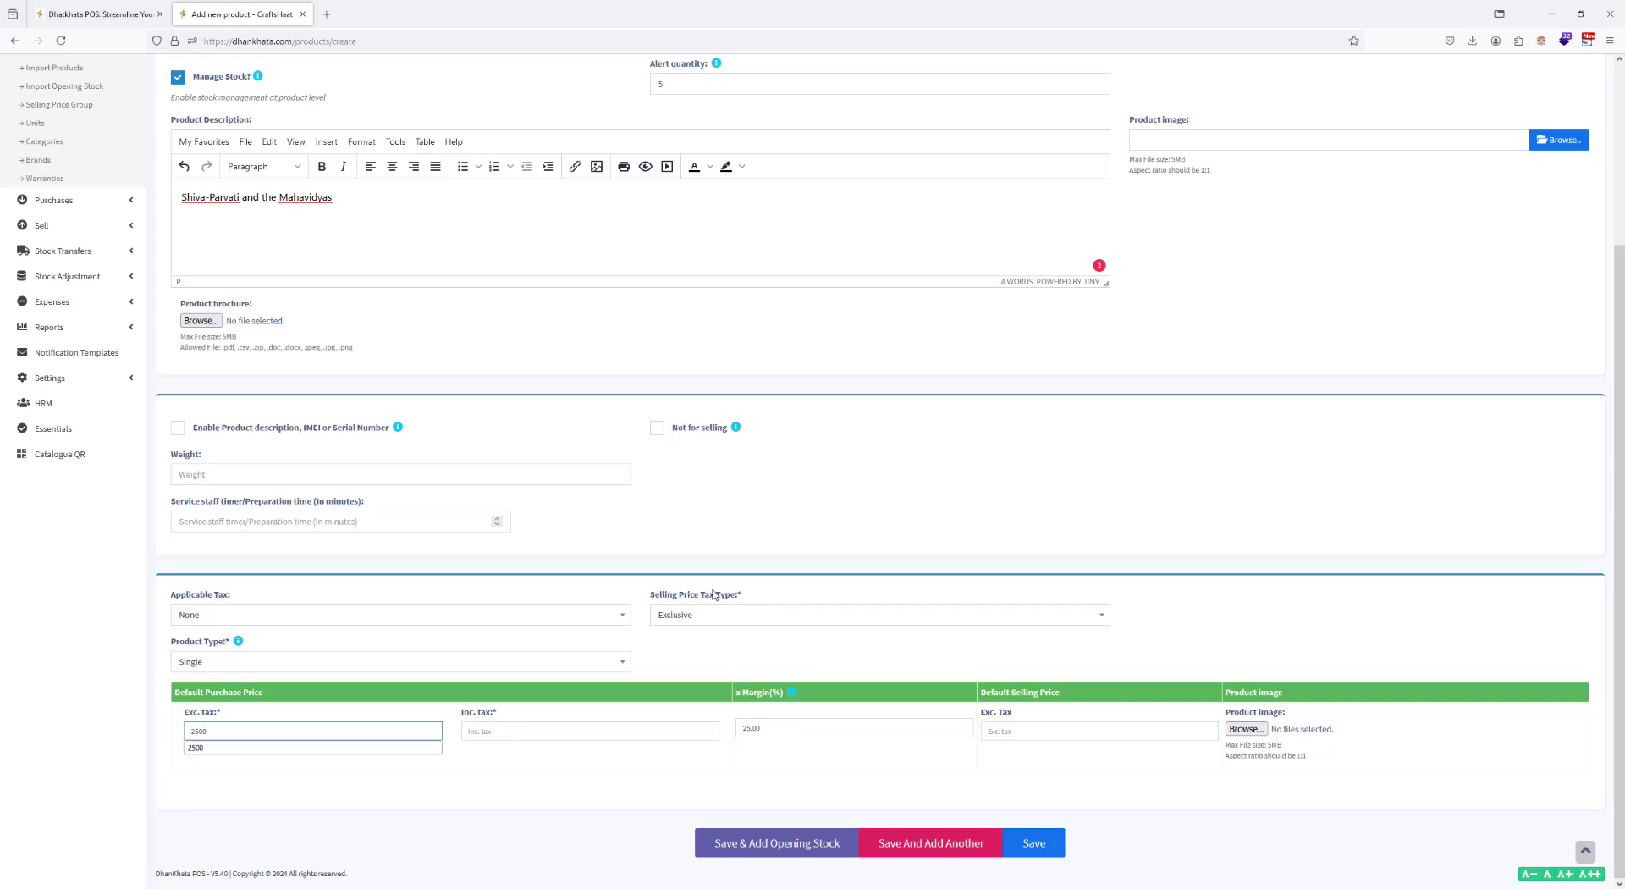
{"action": "key", "text": "Tab"}
{"action": "key", "text": "Tab"}
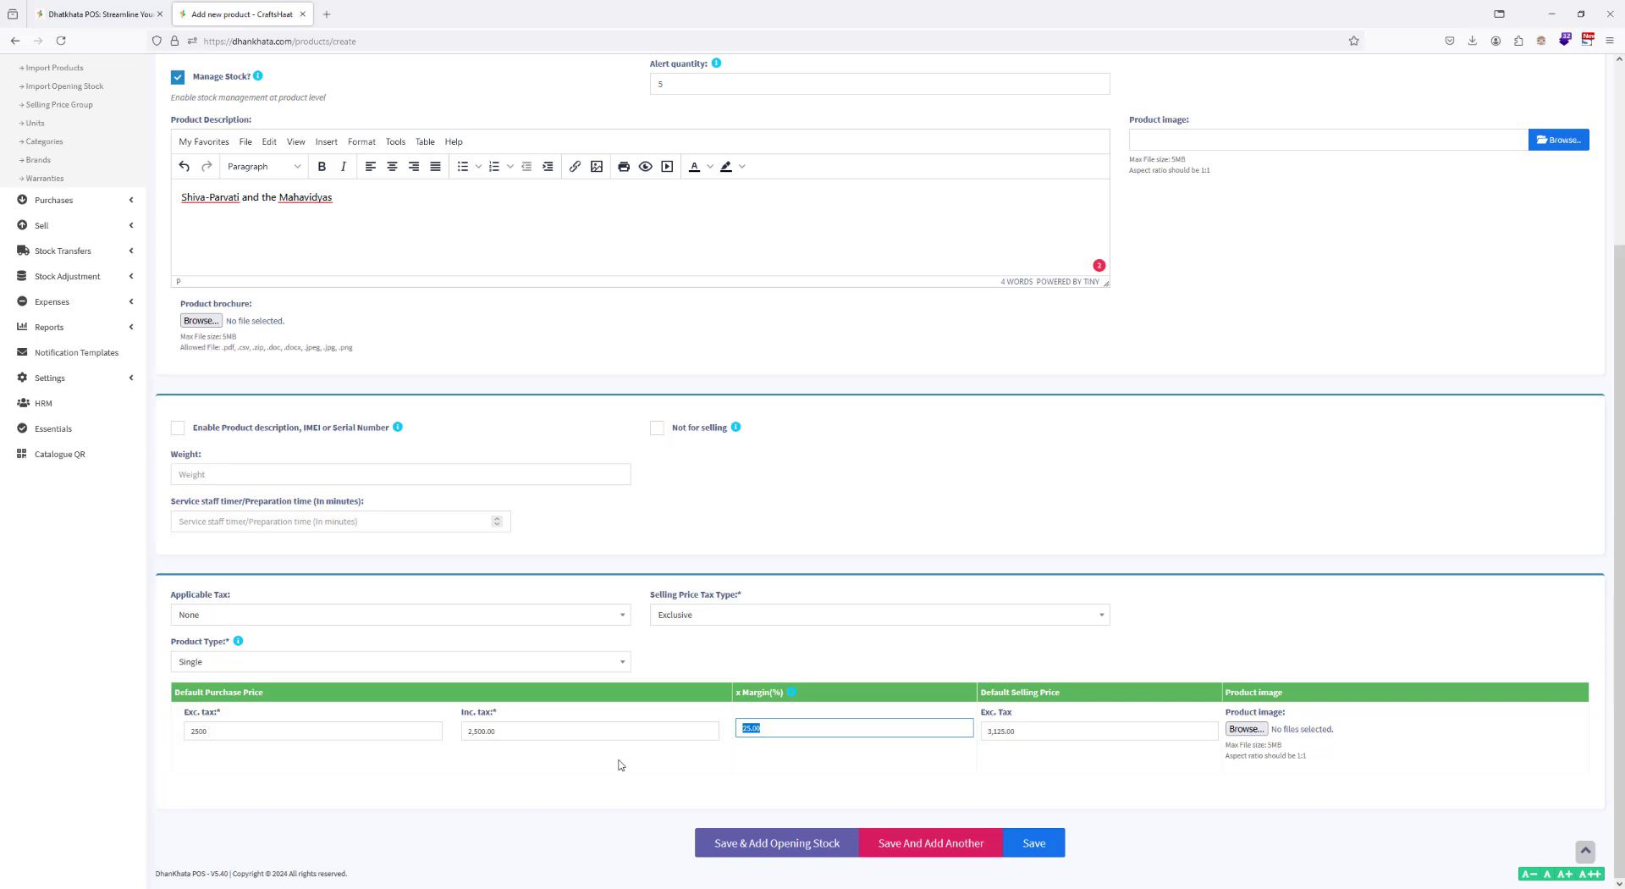
{"action": "type", "text": "25"}
{"action": "left_click", "coordinate": [776, 768]}
Step: Attach Madhubani_Mahavidyas.jpg from the desktop's Painting Images folder as product image and save the product, continuing to its opening stock
{"action": "left_click", "coordinate": [1244, 729]}
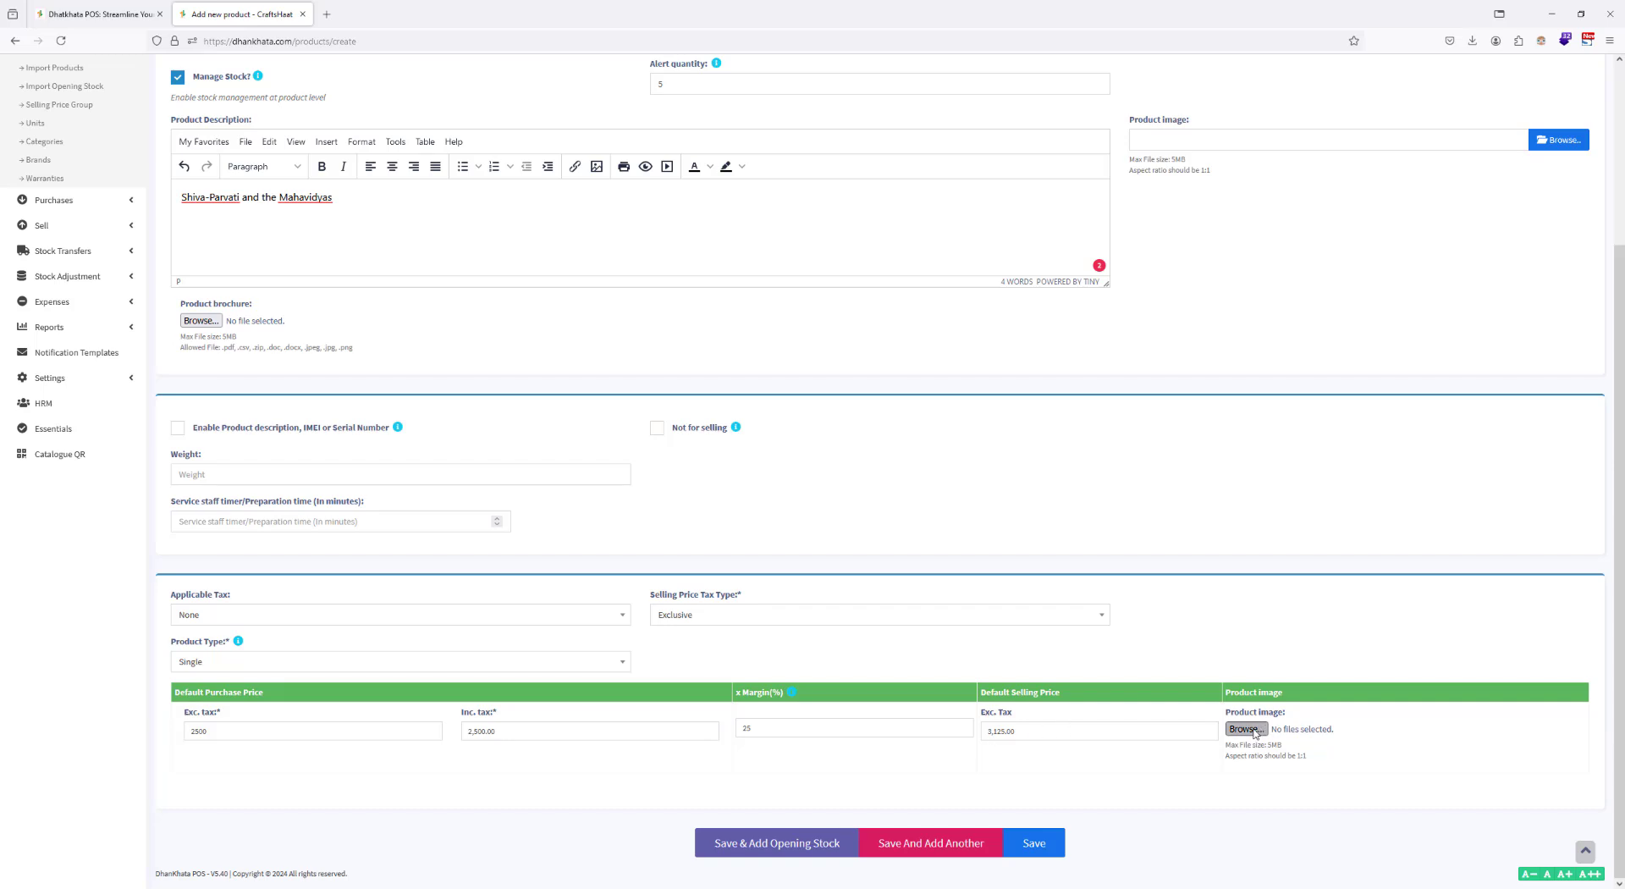
{"action": "left_click", "coordinate": [151, 29]}
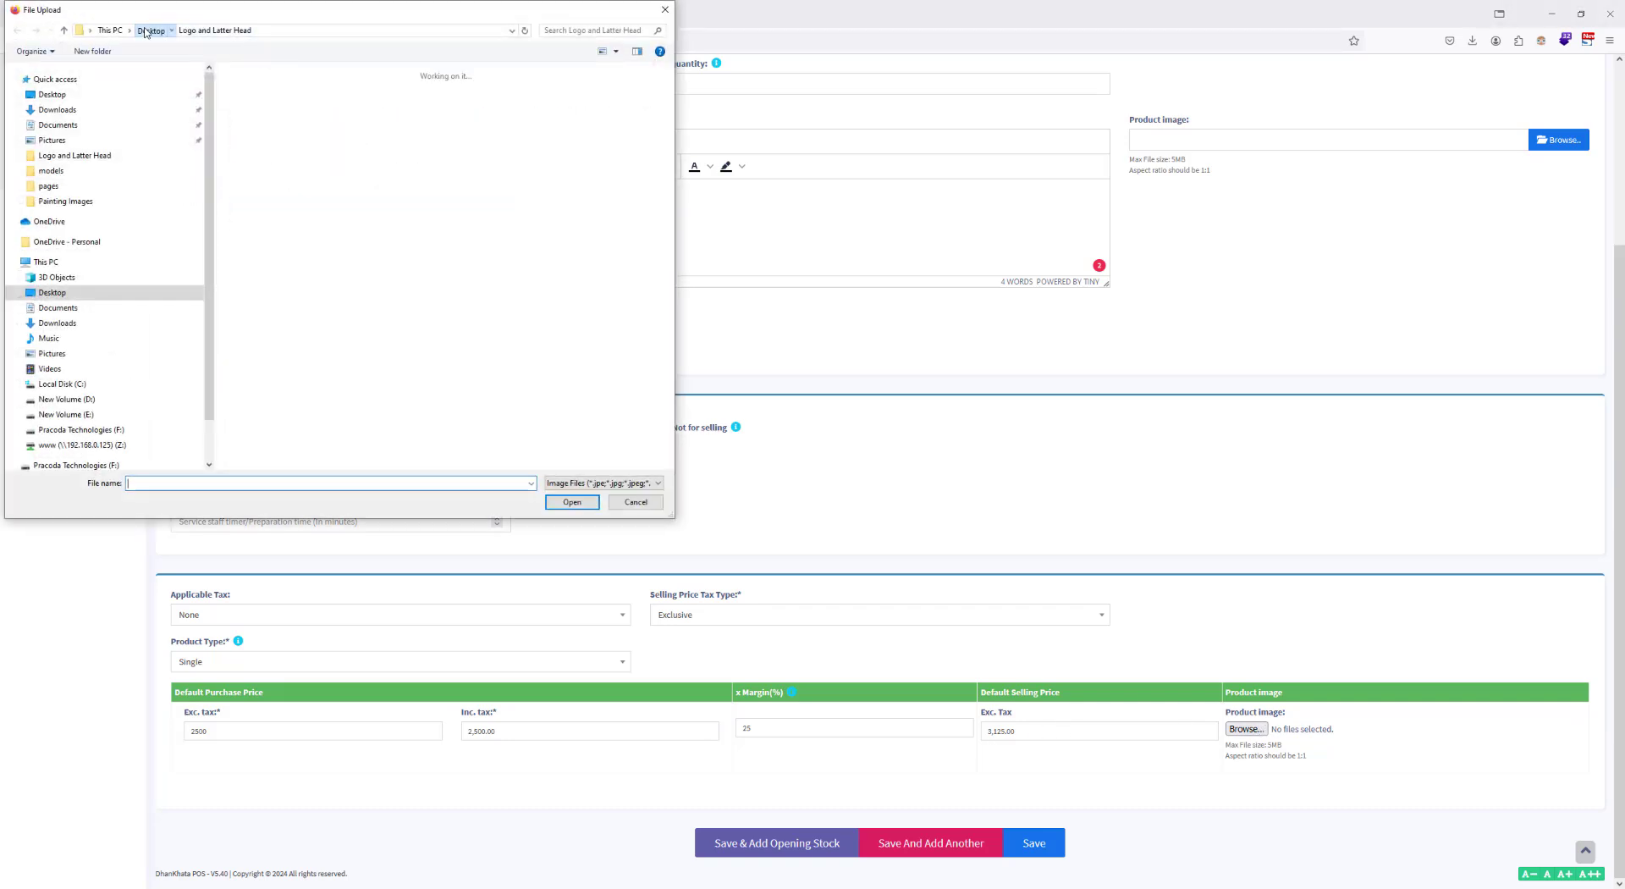
{"action": "double_click", "coordinate": [268, 195]}
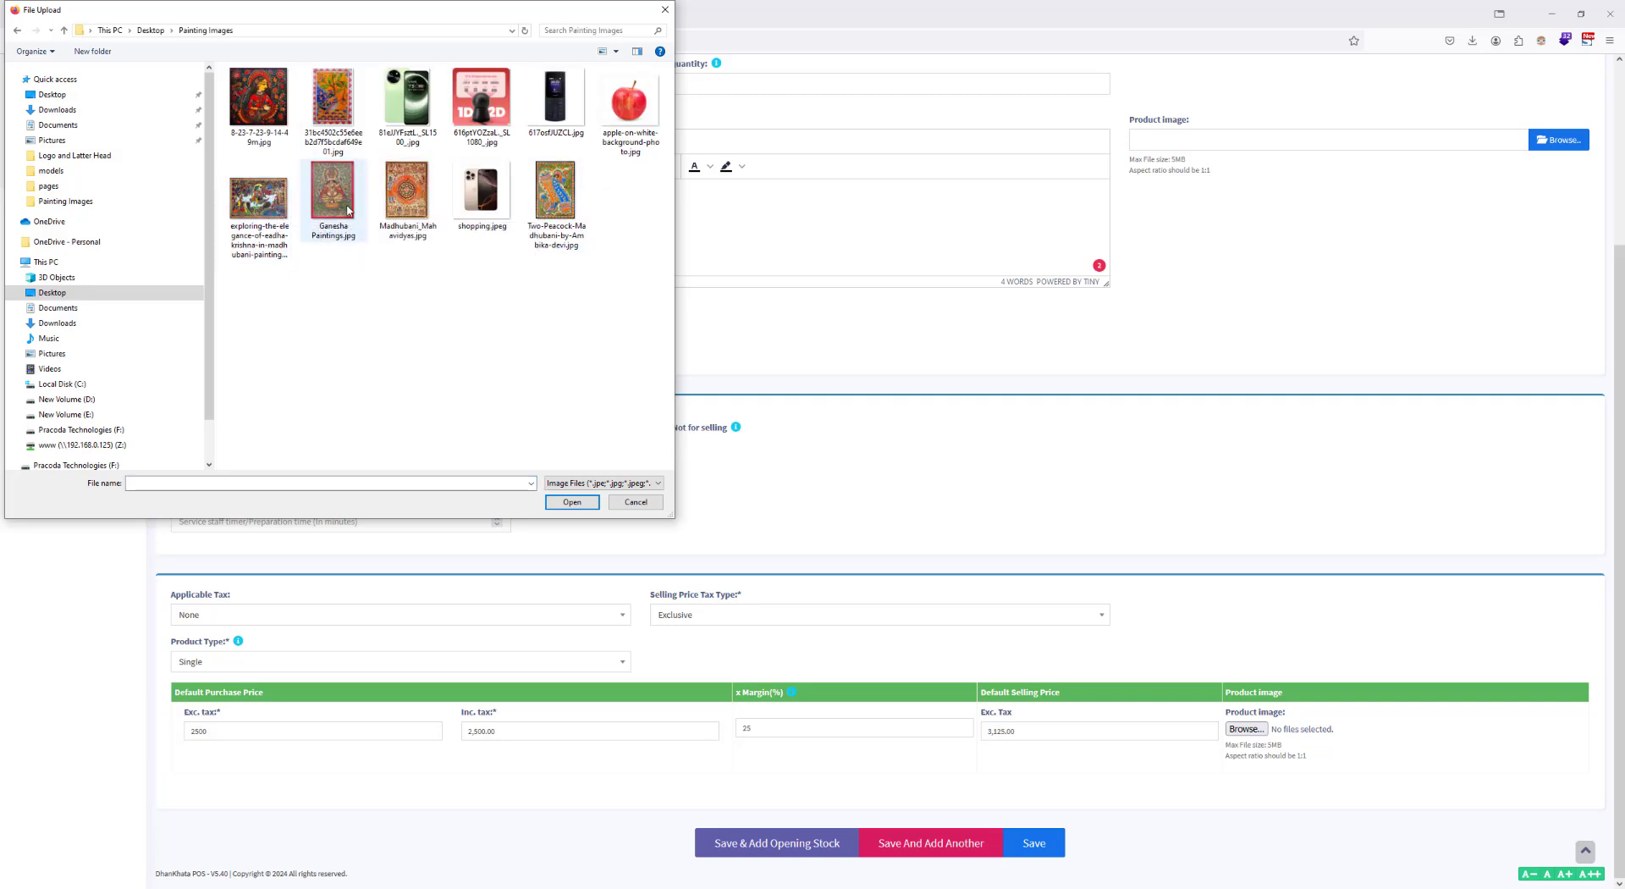
{"action": "double_click", "coordinate": [408, 200]}
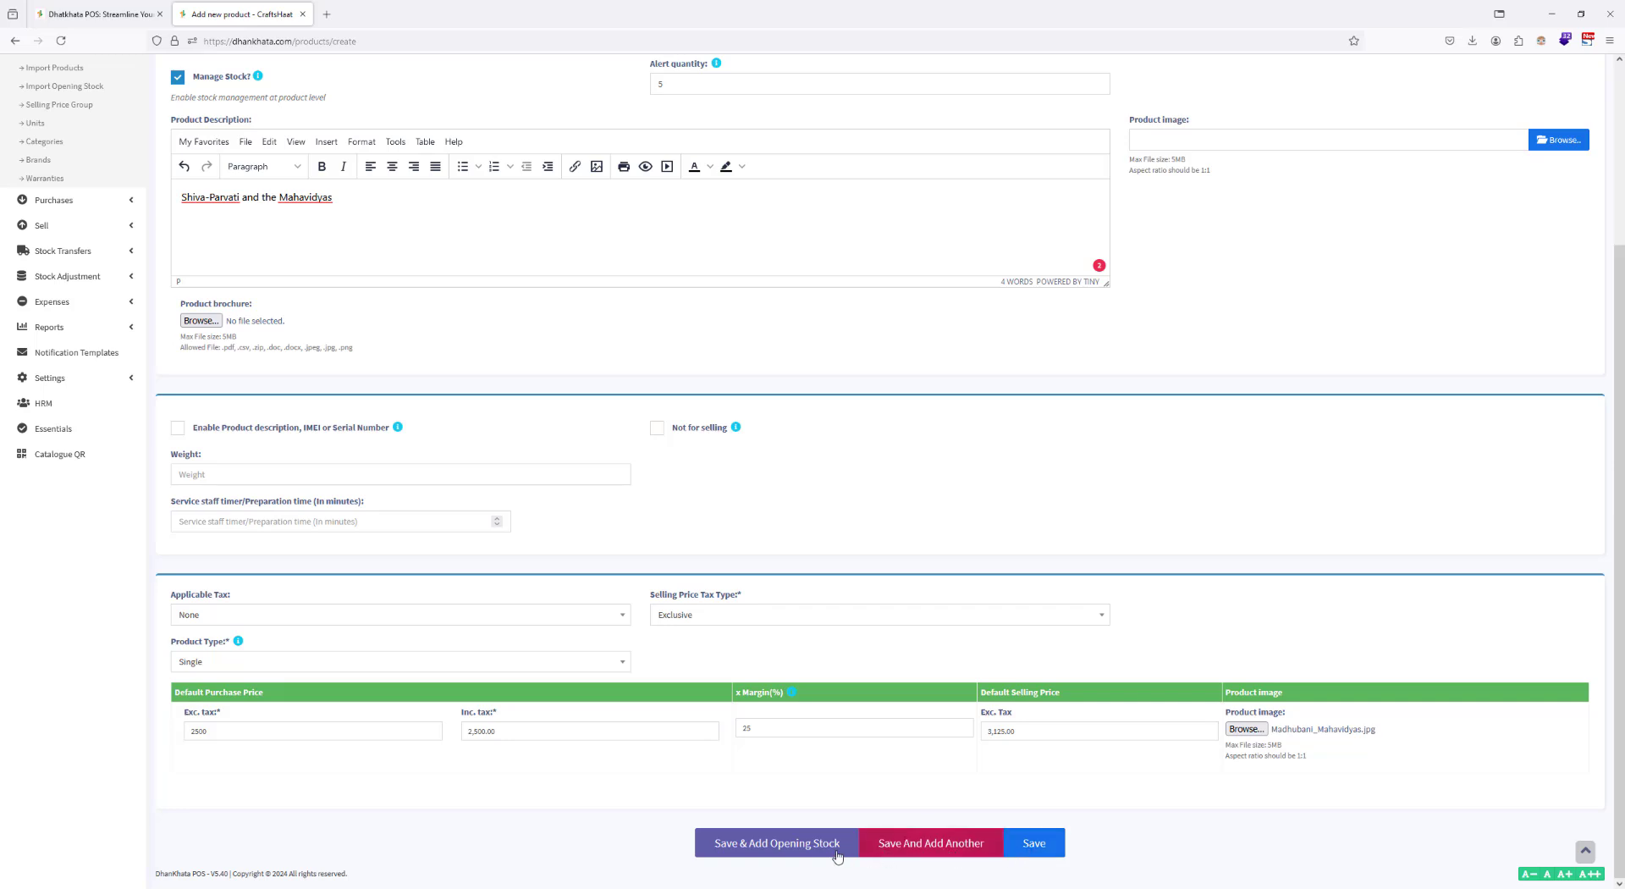
{"action": "left_click", "coordinate": [792, 849]}
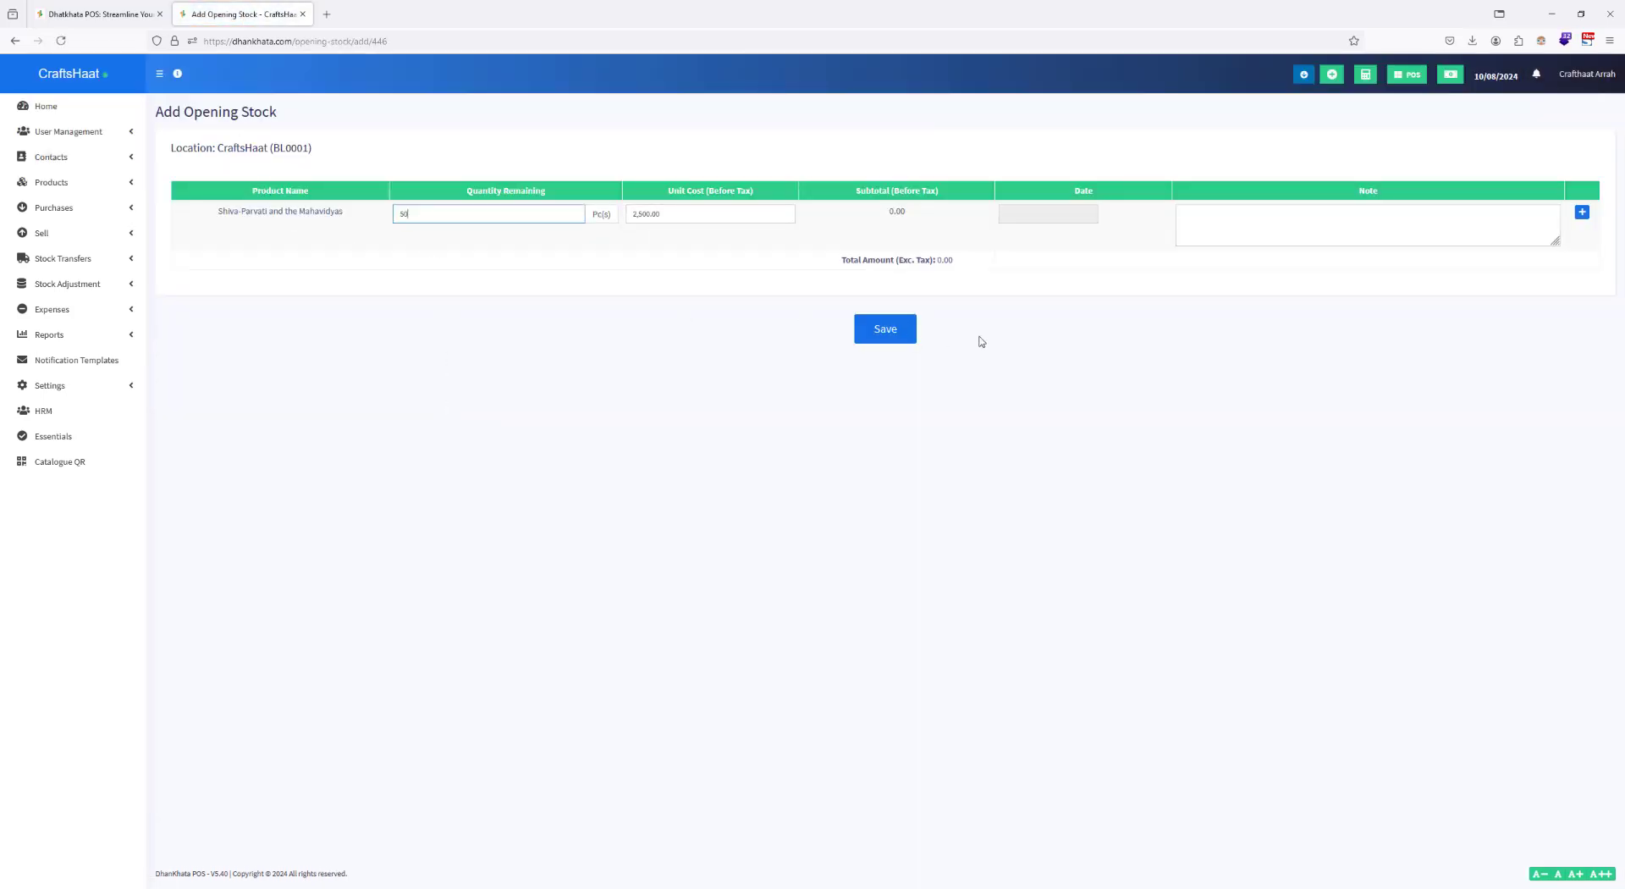
Step: Enter an opening stock of 50 pieces dated 10/07/2024 for Shiva-Parvati and the Mahavidyas and save it
{"action": "left_click", "coordinate": [686, 353]}
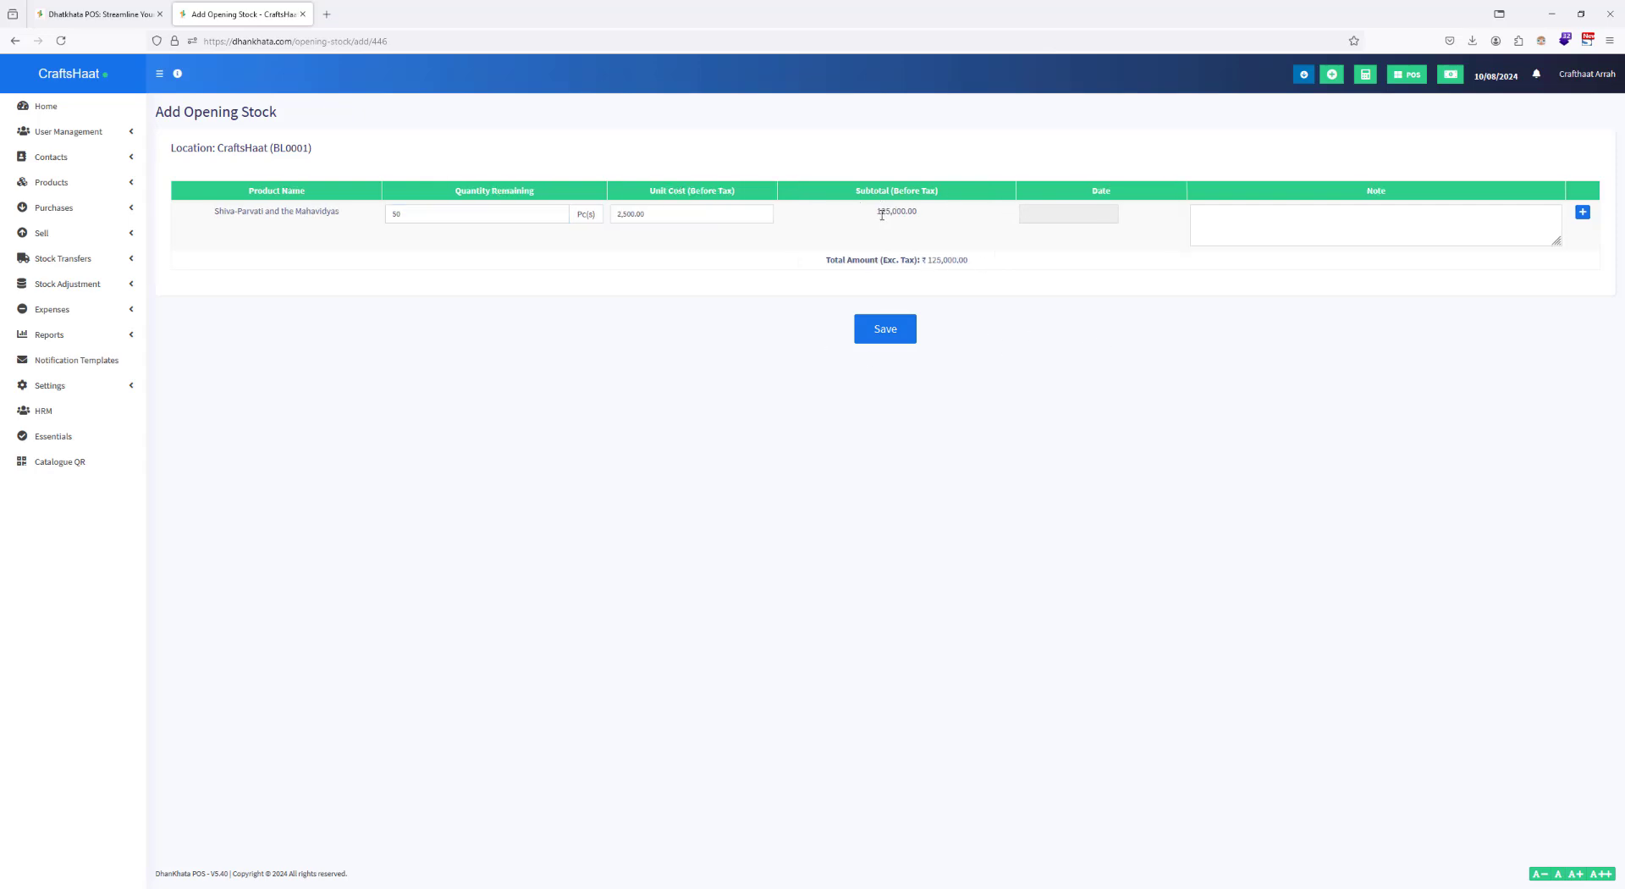
{"action": "left_click_drag", "start_coordinate": [874, 216], "coordinate": [932, 212]}
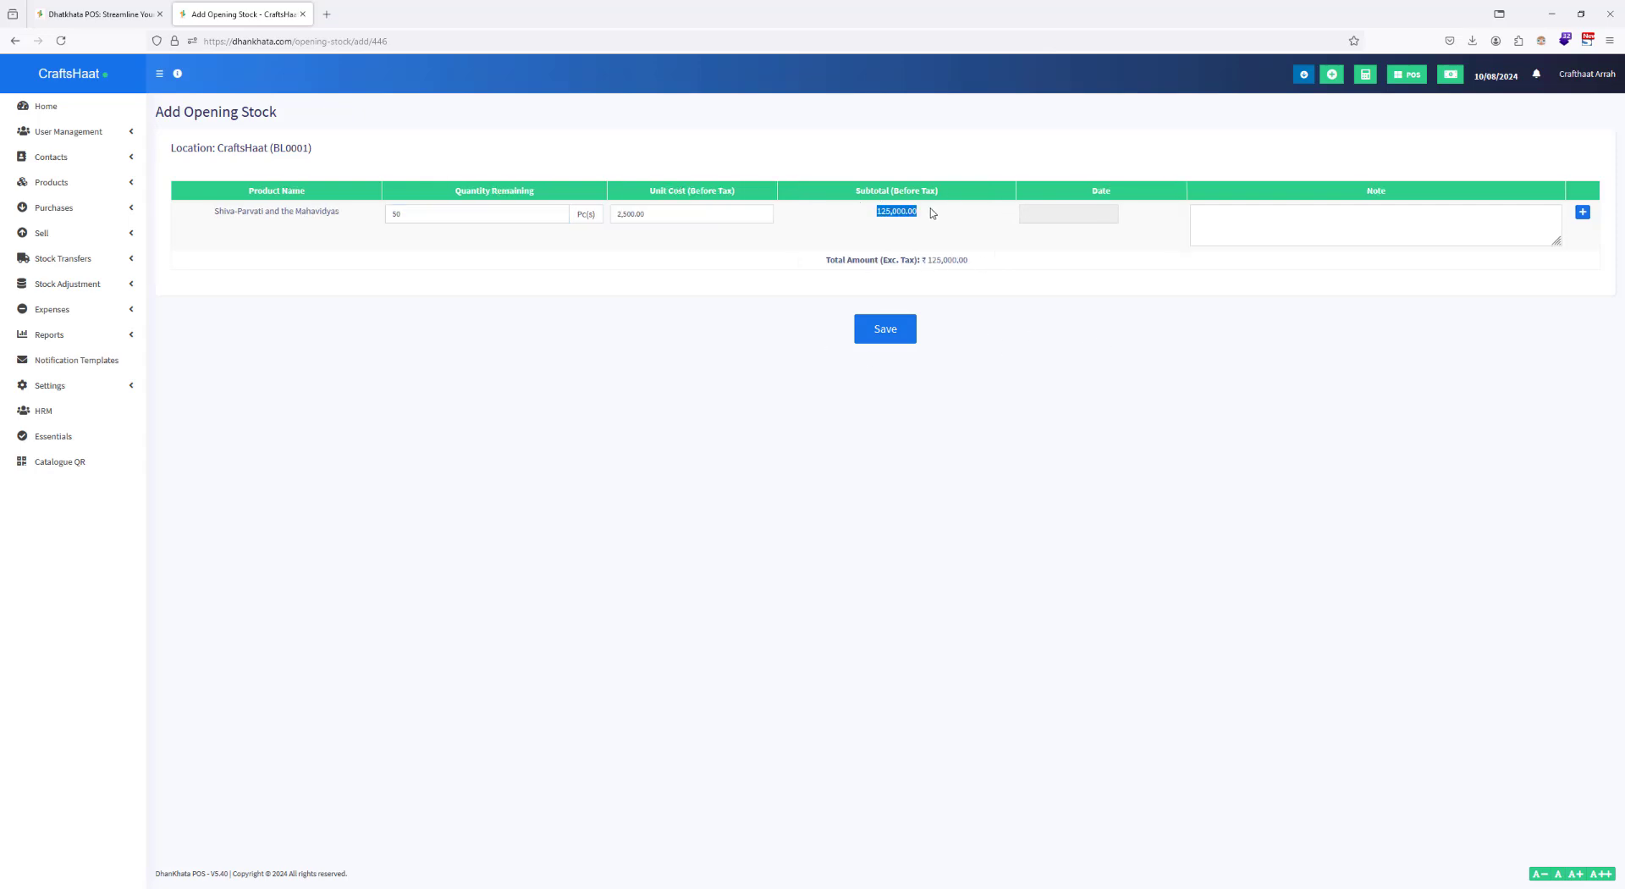
{"action": "left_click", "coordinate": [1075, 220]}
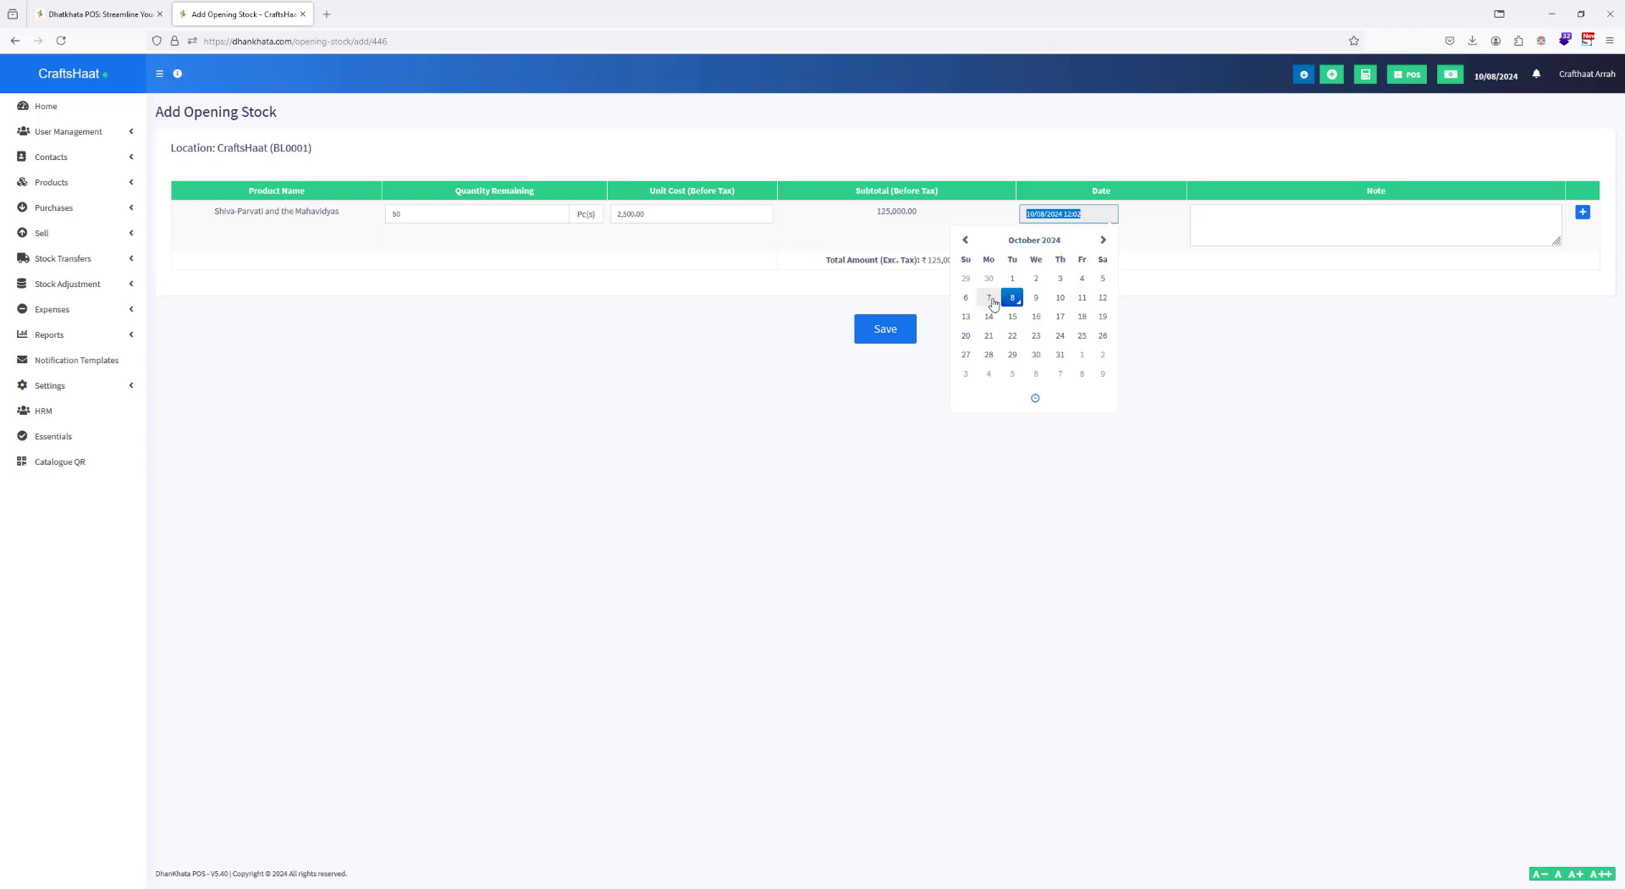
{"action": "left_click", "coordinate": [988, 297]}
{"action": "left_click", "coordinate": [1201, 415]}
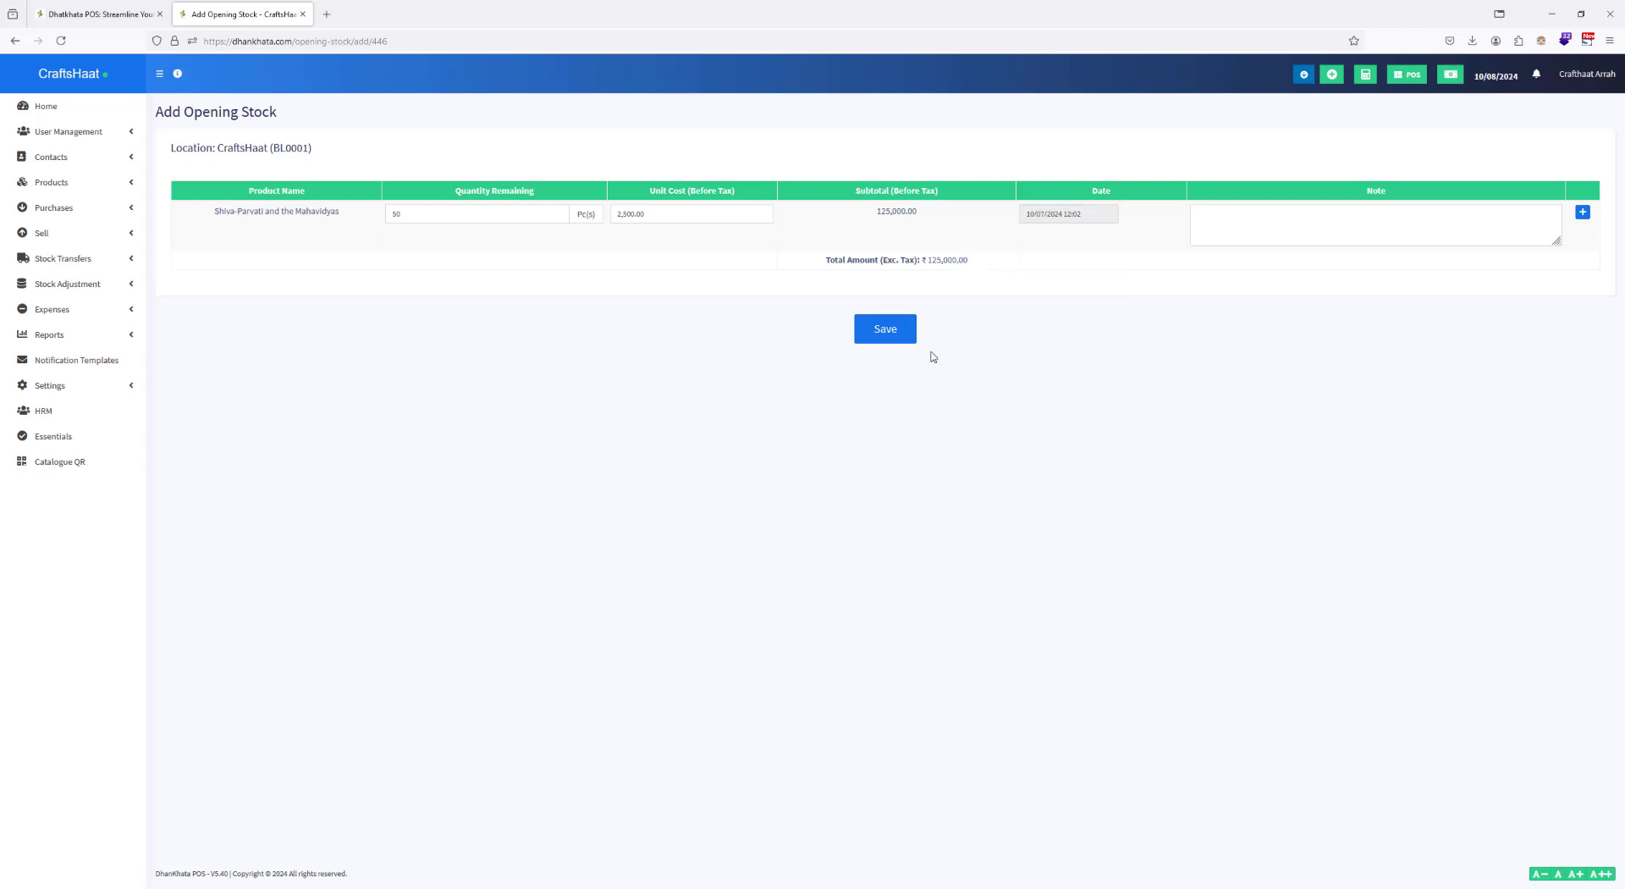
{"action": "left_click", "coordinate": [881, 336]}
{"action": "left_click", "coordinate": [882, 336]}
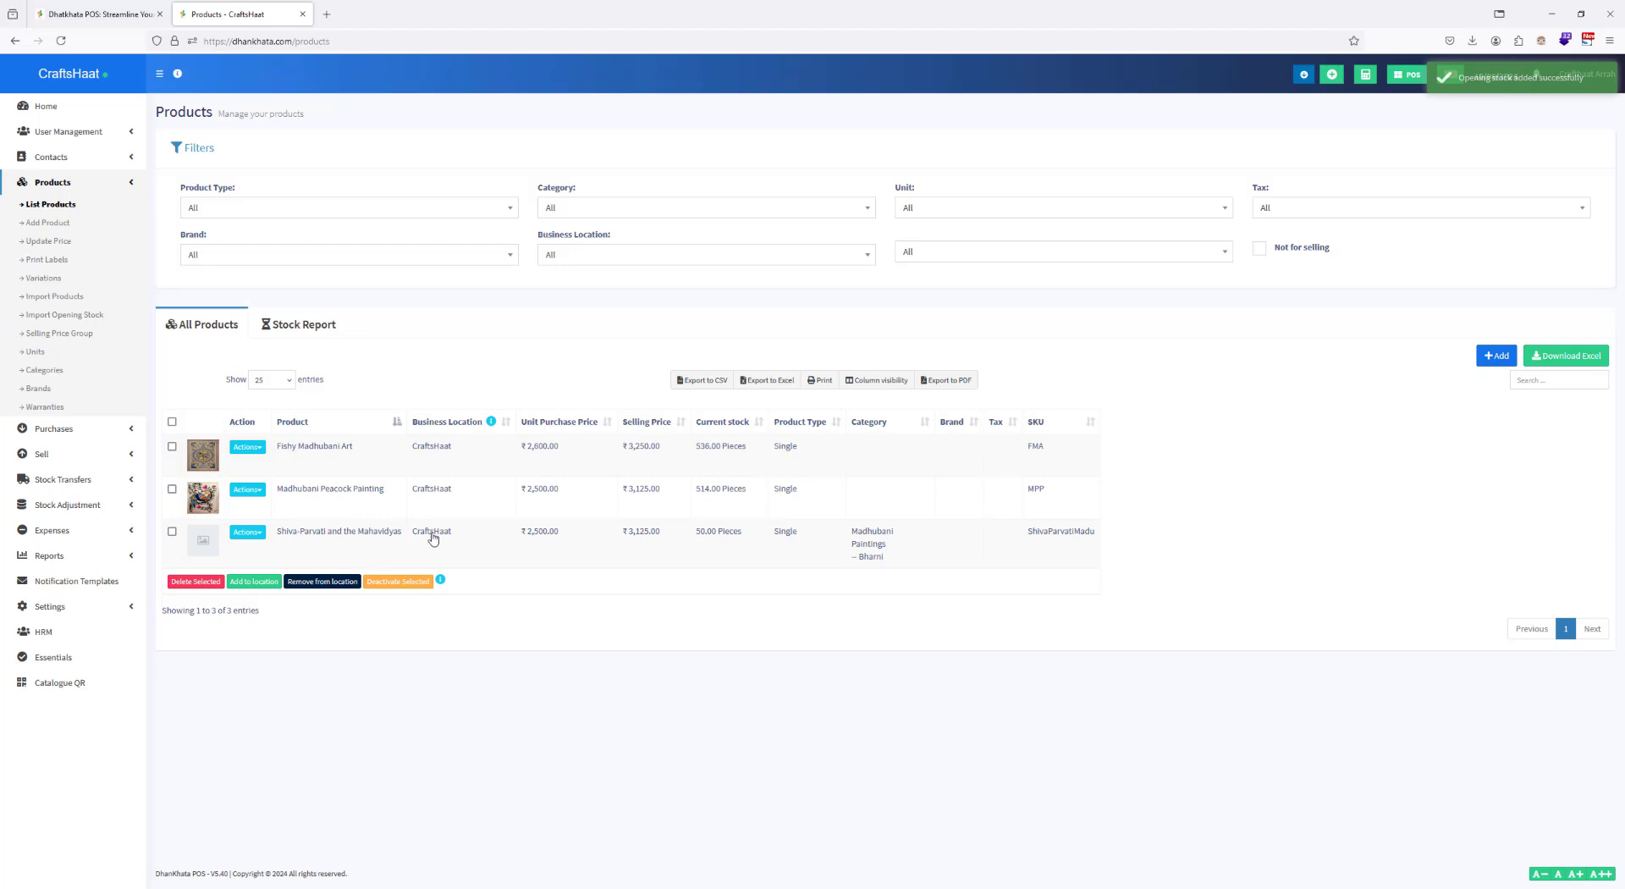
Step: Open the POS sales screen in a new browser tab and check its brand filter
{"action": "right_click", "coordinate": [1401, 77]}
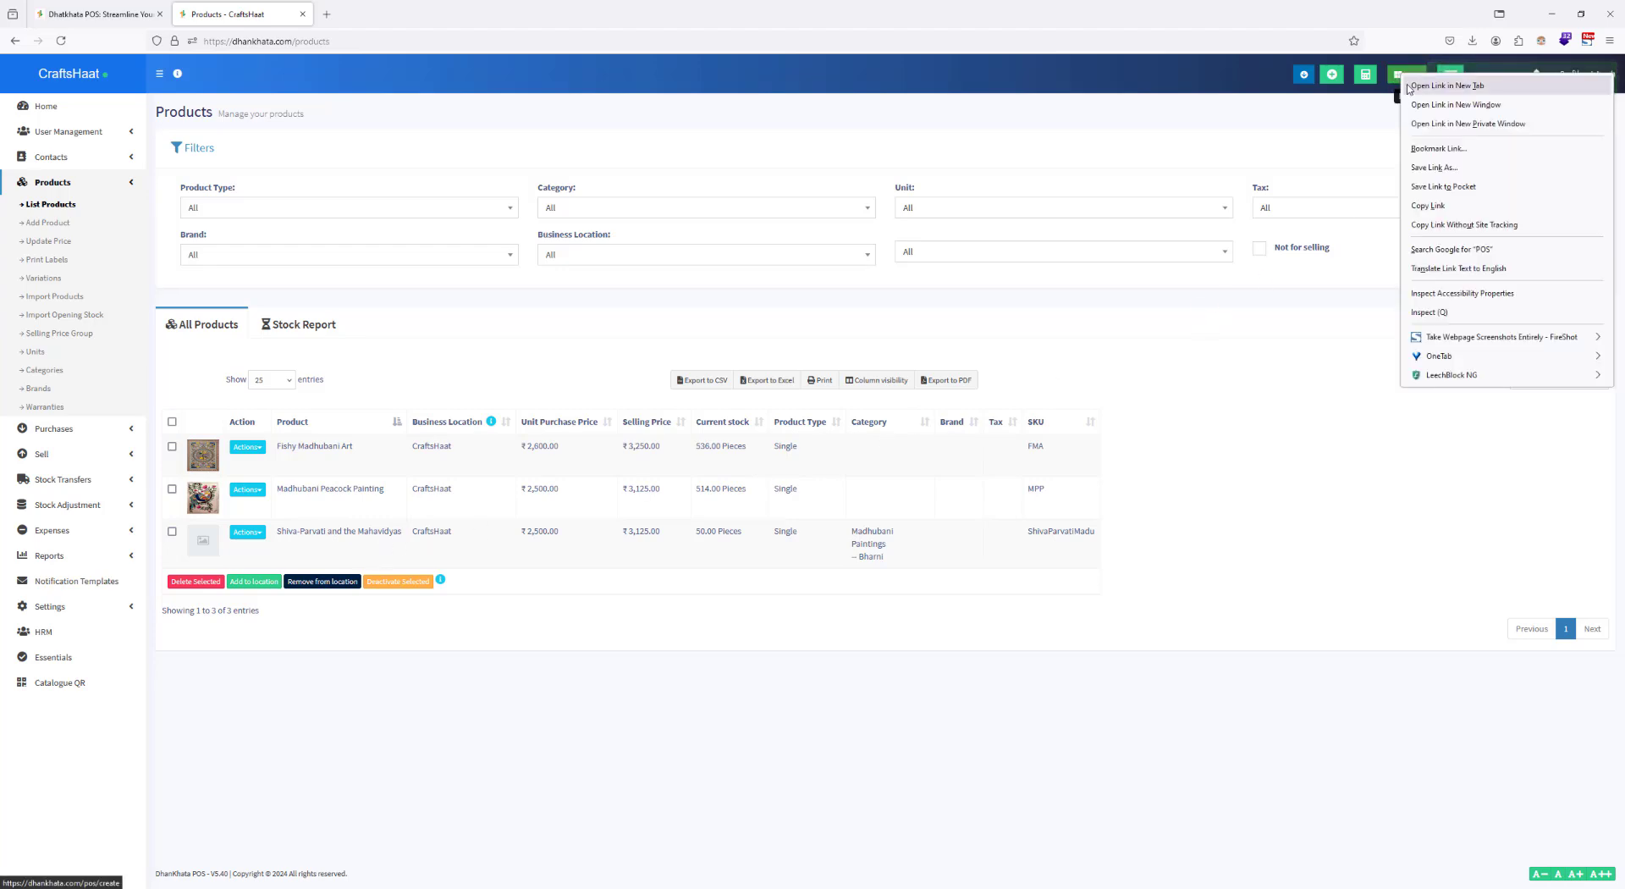
{"action": "left_click", "coordinate": [1440, 89]}
{"action": "left_click", "coordinate": [368, 15]}
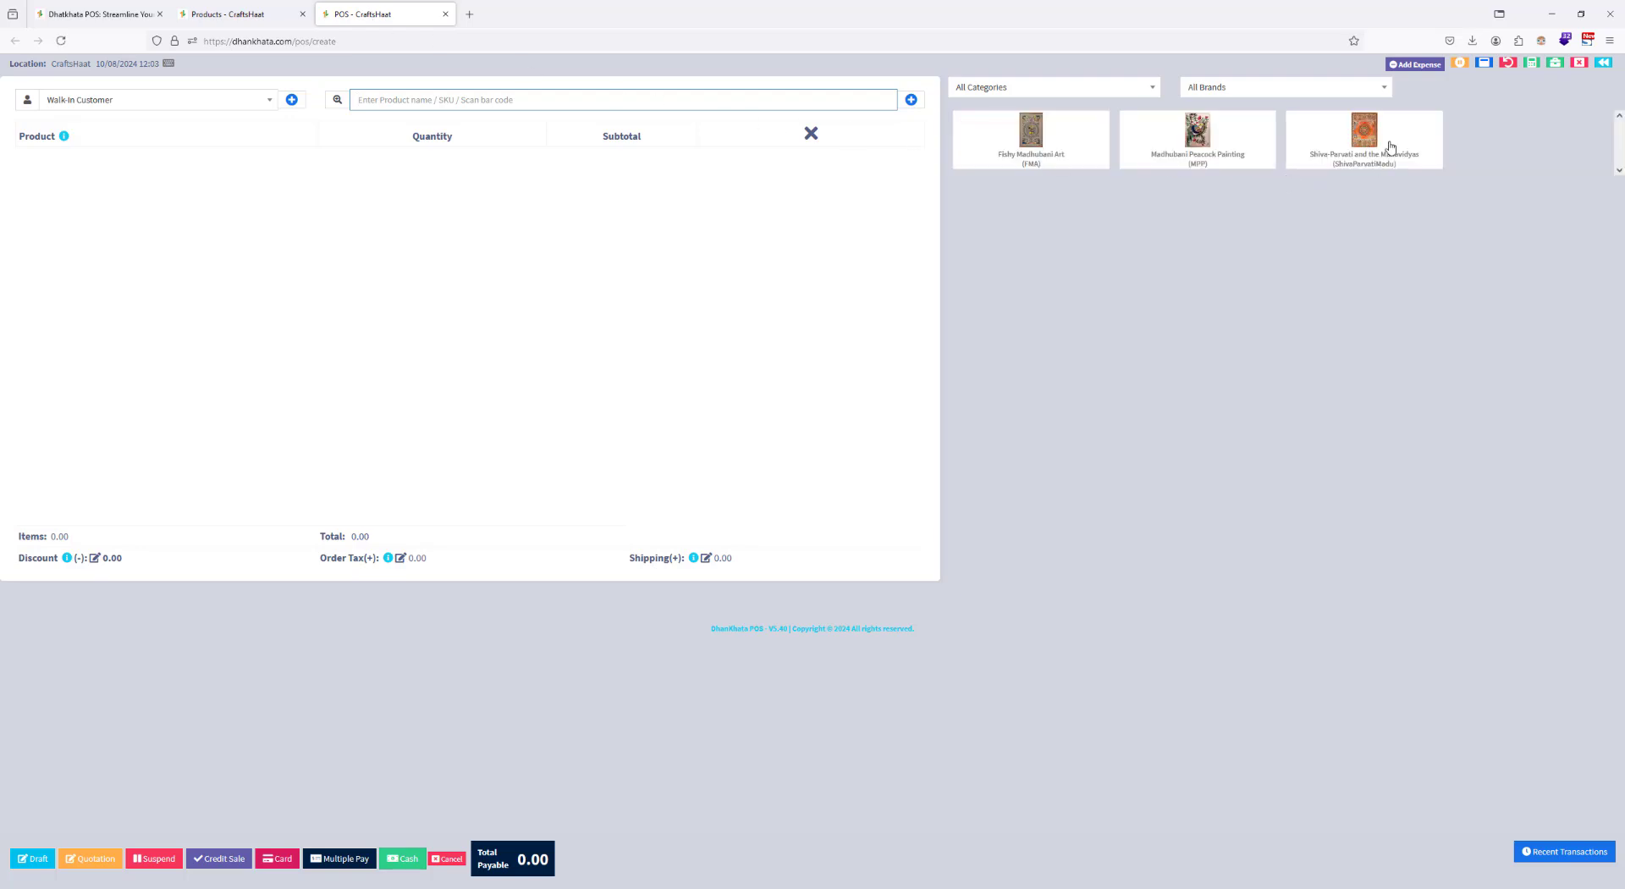
{"action": "left_click", "coordinate": [1245, 91]}
{"action": "left_click", "coordinate": [1245, 92]}
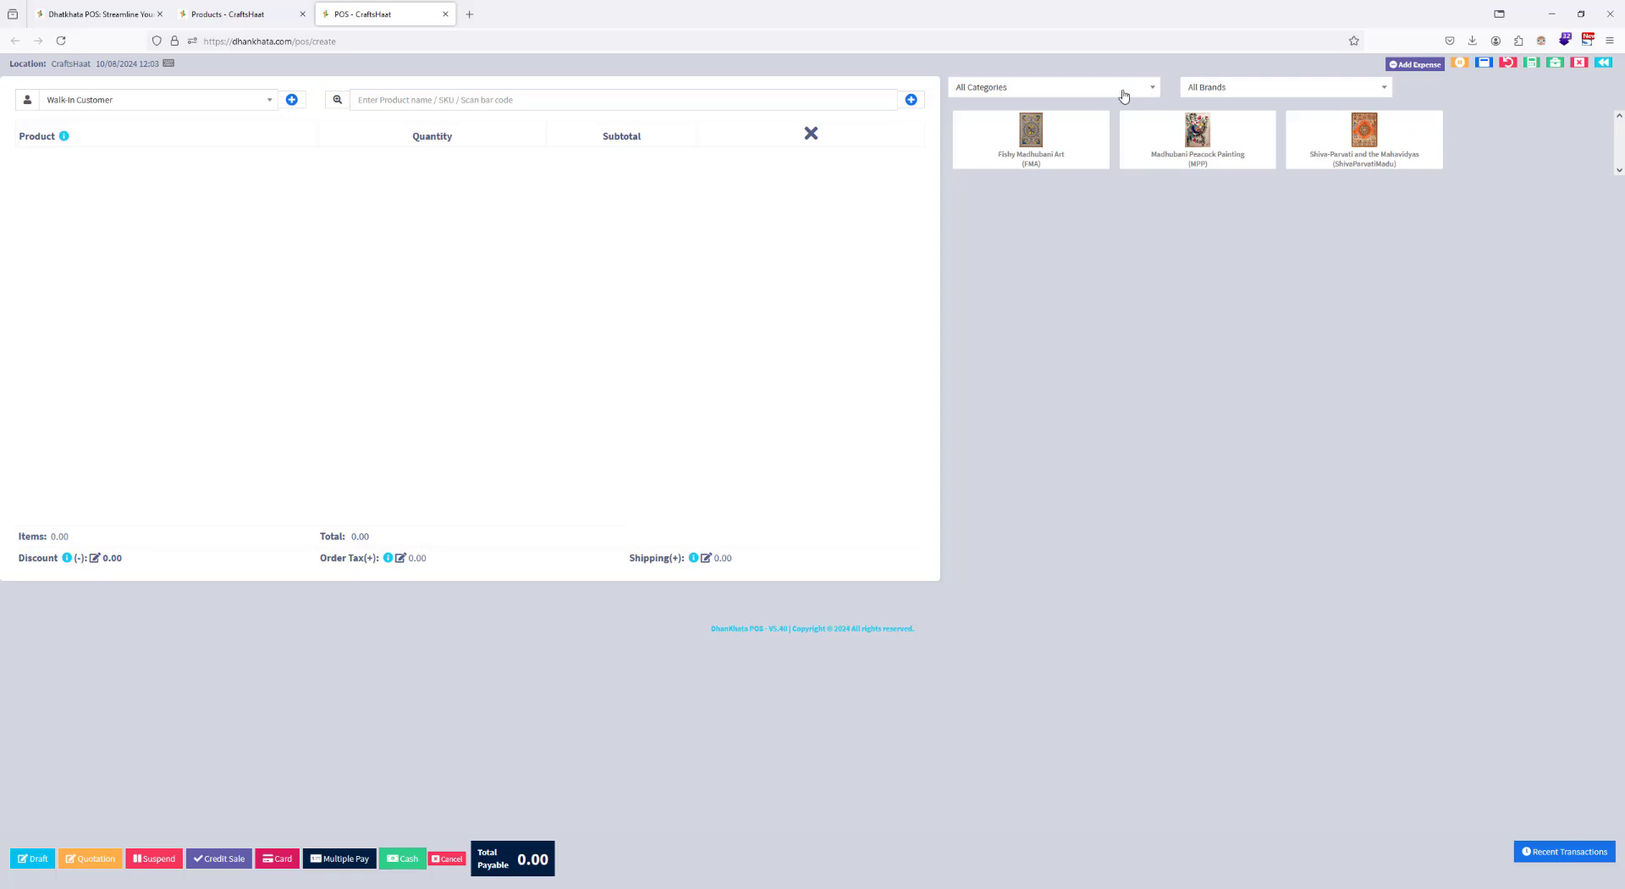
Step: Filter the POS product list by the category Madhubani Paintings and narrow it to the subcategory Bharni
{"action": "left_click", "coordinate": [1123, 91]}
{"action": "left_click", "coordinate": [1020, 136]}
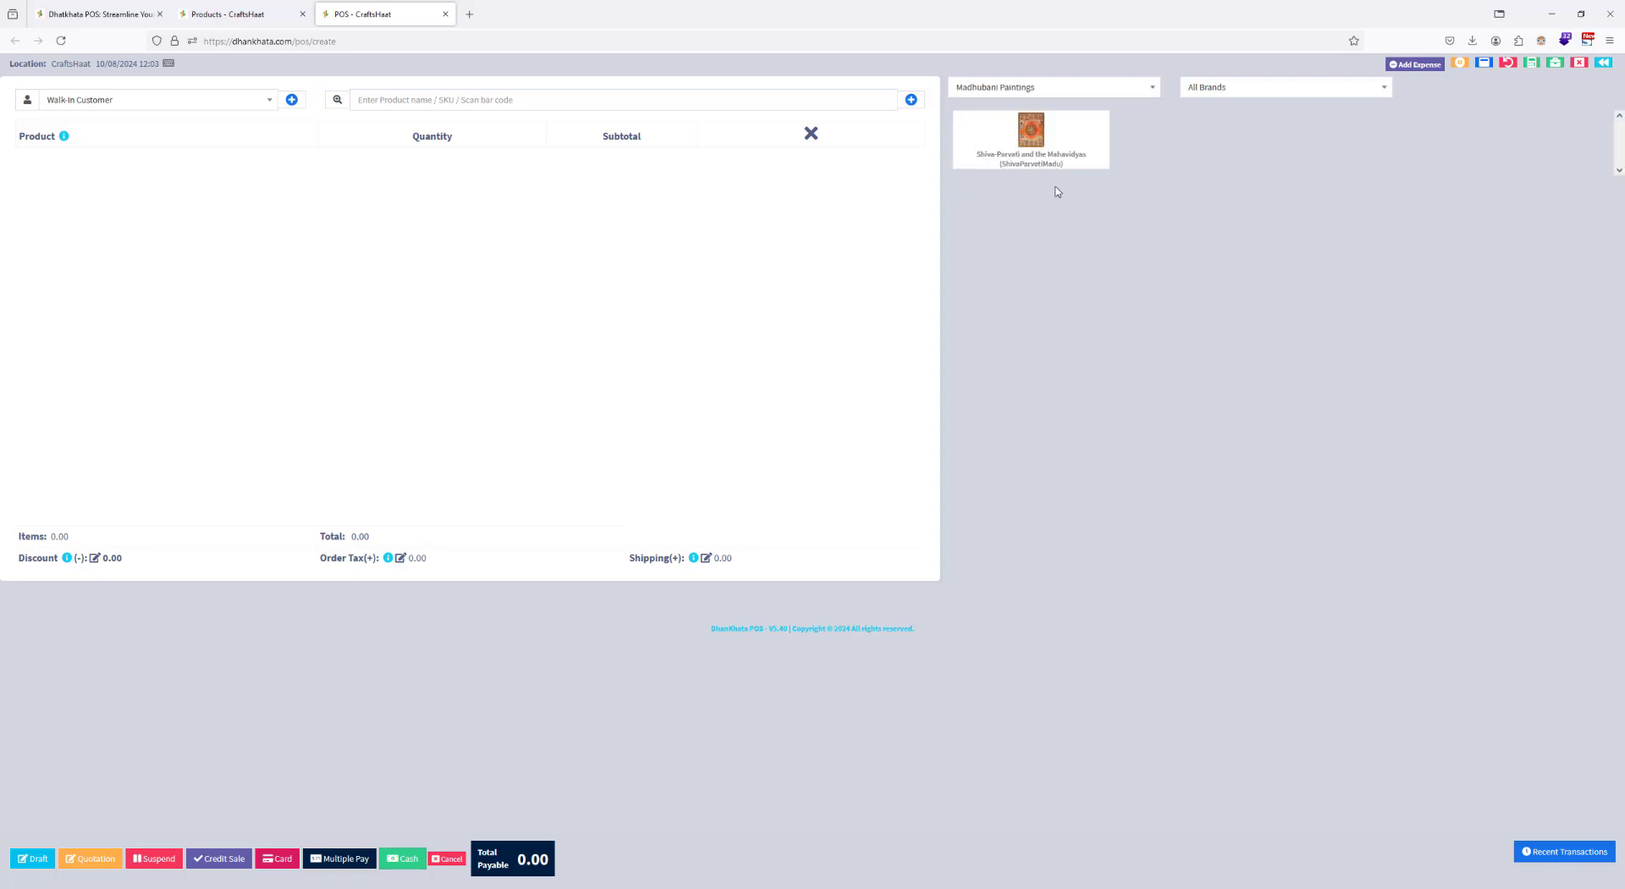
{"action": "left_click", "coordinate": [1011, 92]}
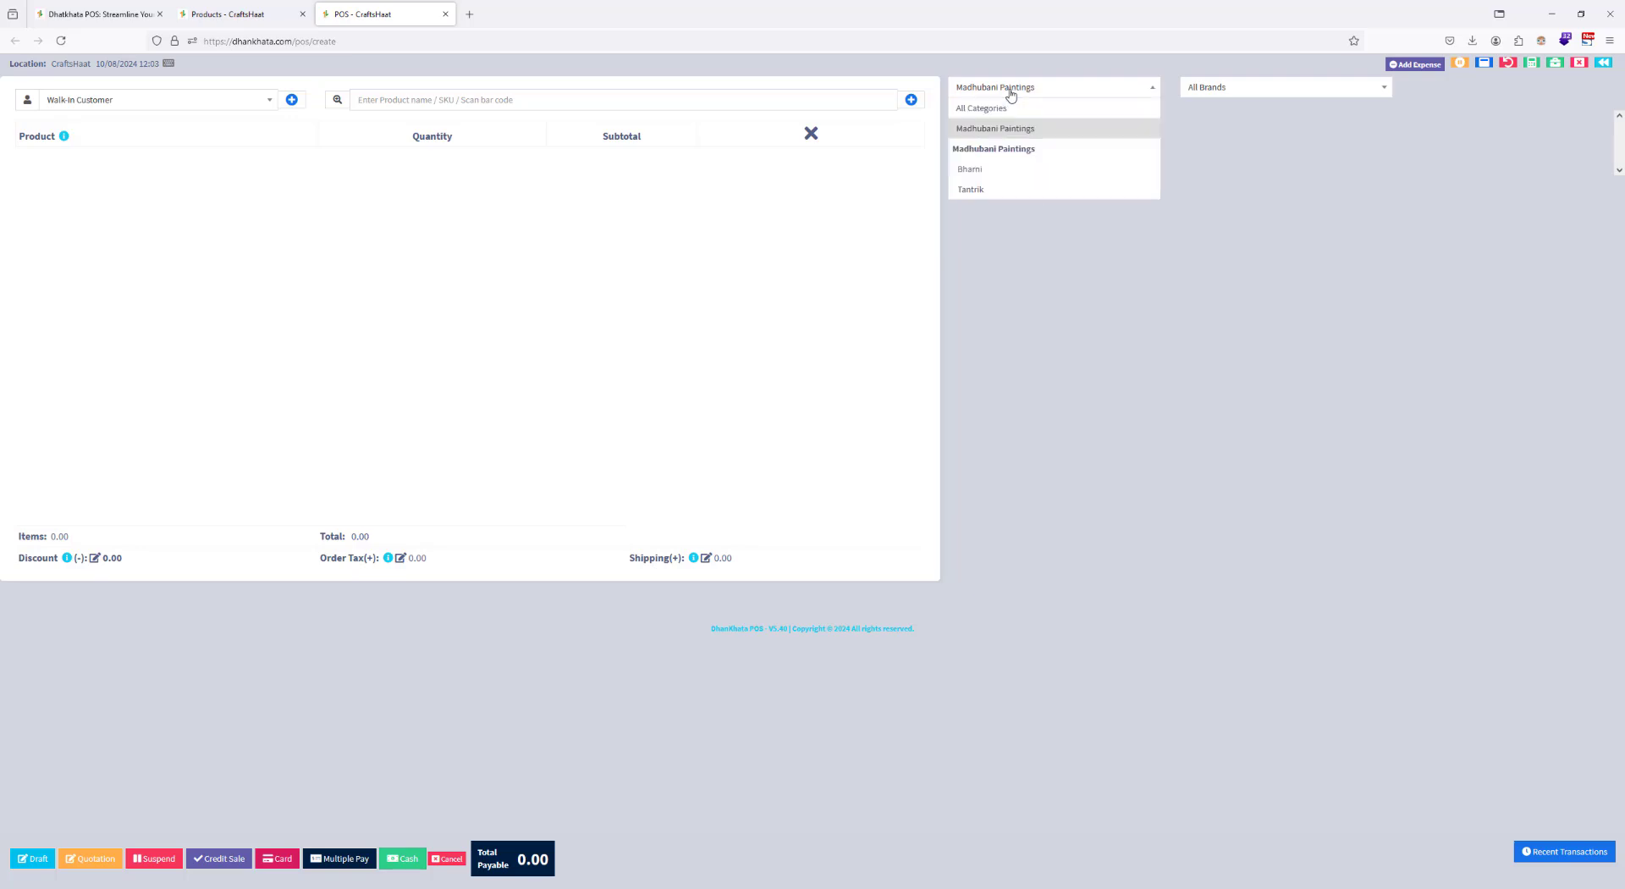
{"action": "left_click", "coordinate": [999, 177]}
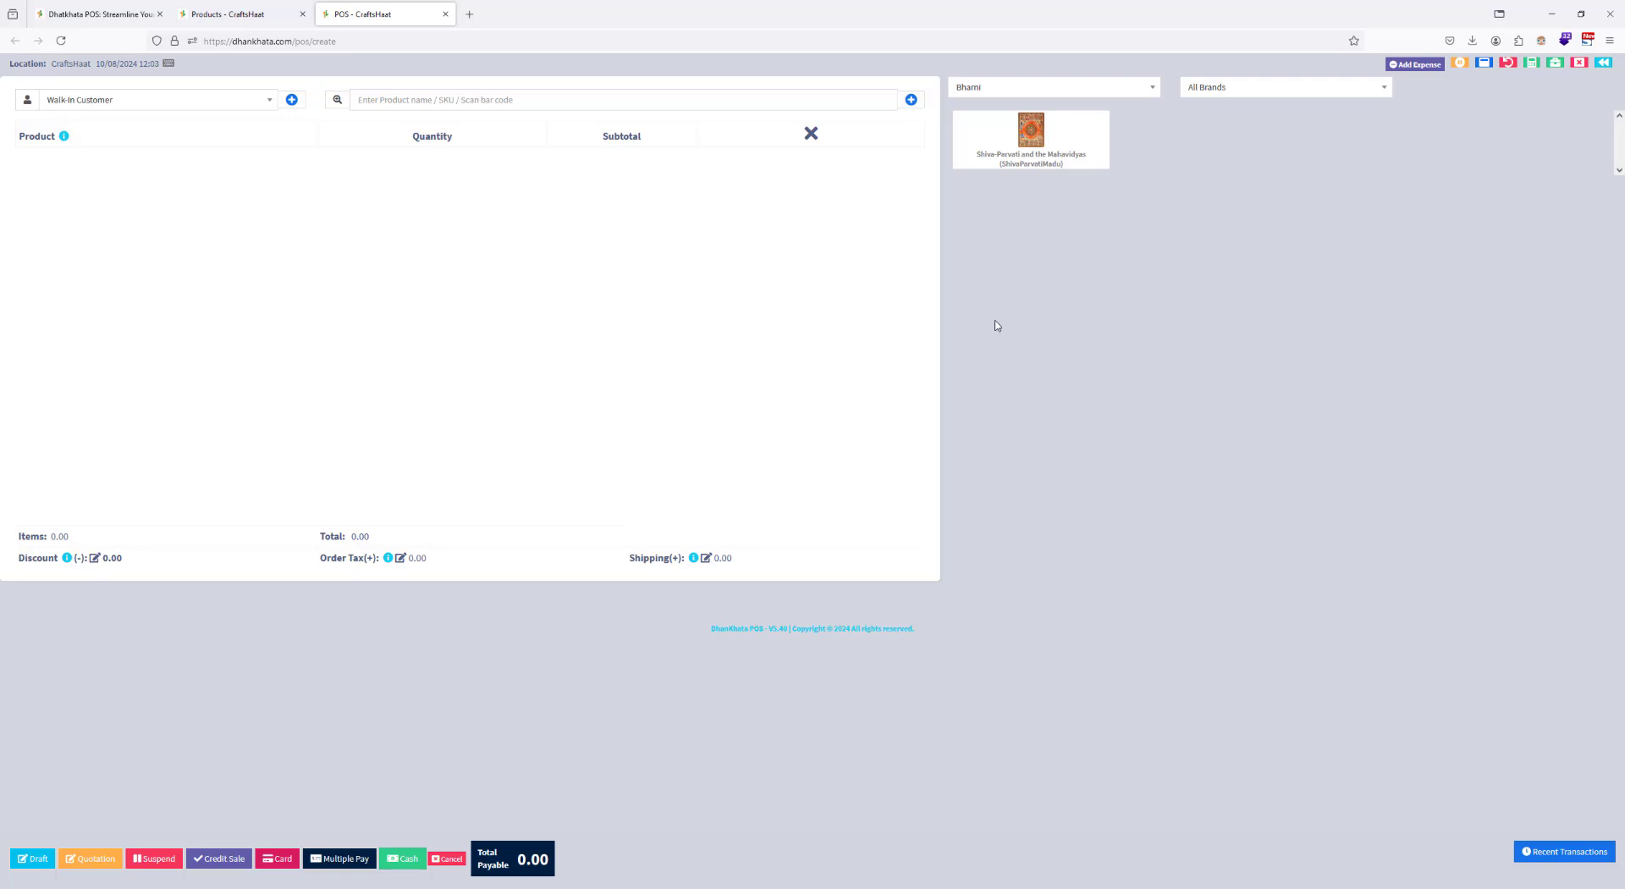
Step: Sell one Shiva-Parvati and the Mahavidyas to the walk-in customer for cash and dismiss the invoice without printing
{"action": "left_click", "coordinate": [1030, 143]}
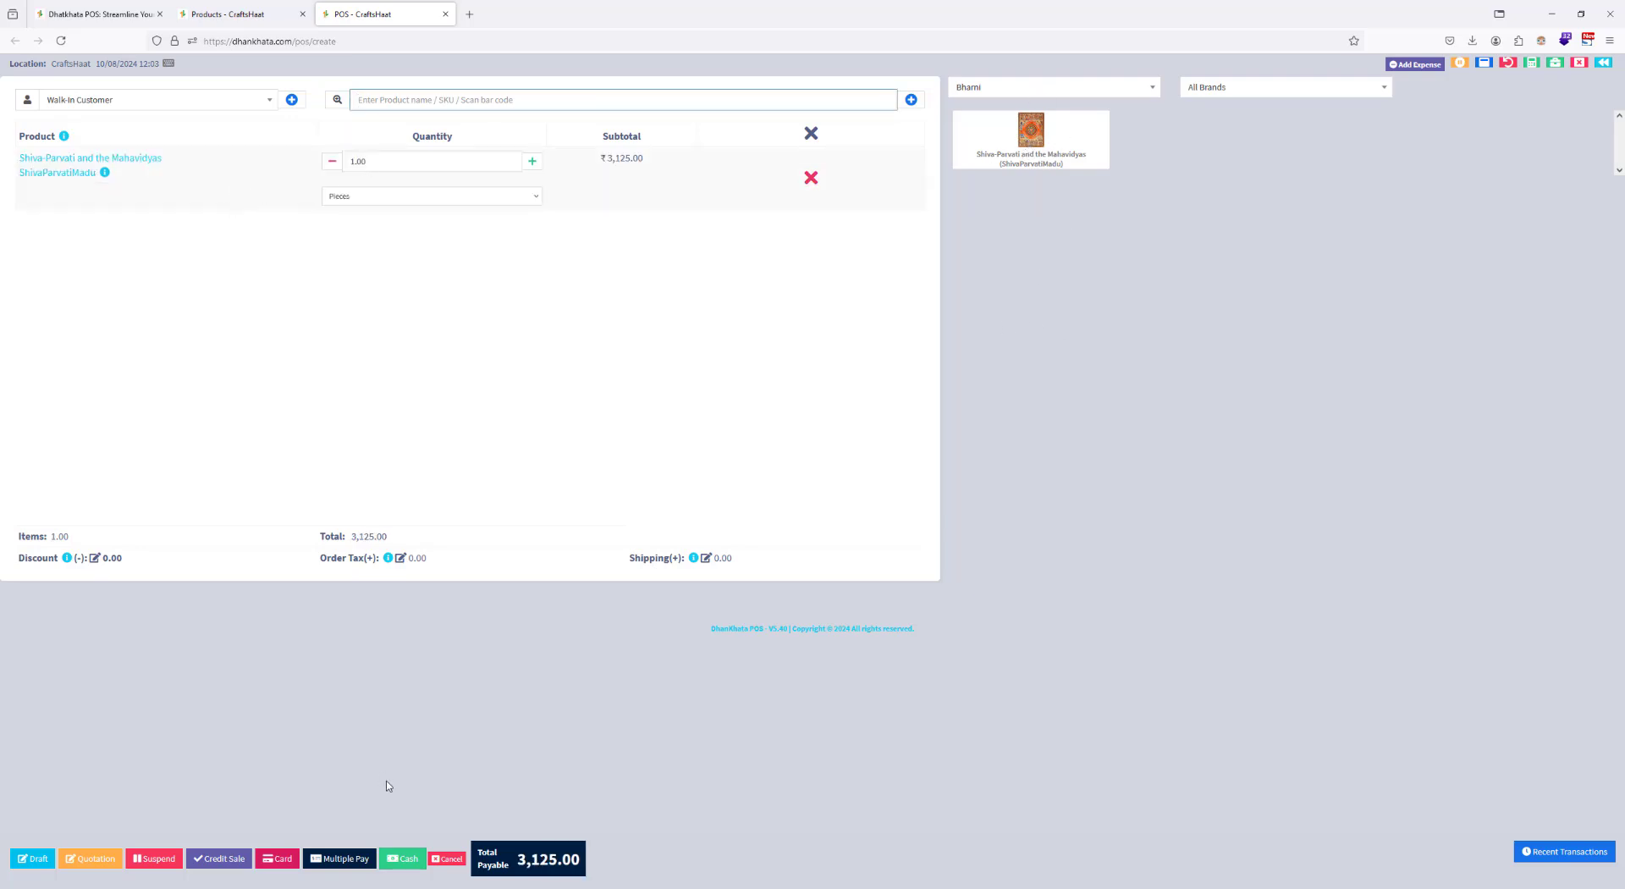
{"action": "left_click", "coordinate": [399, 860]}
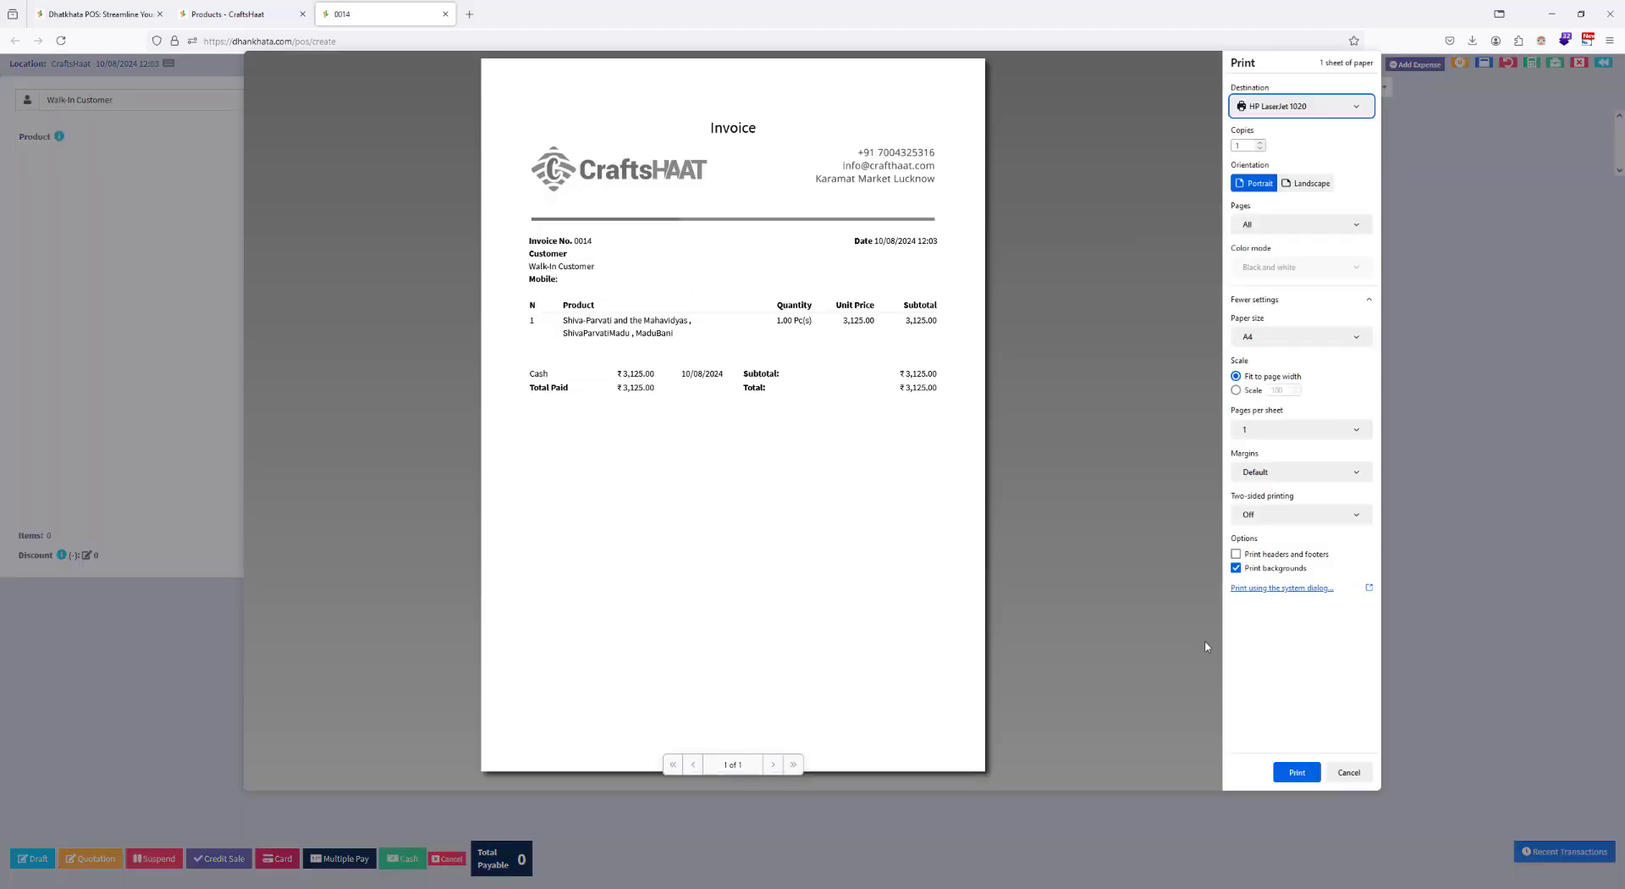
{"action": "left_click", "coordinate": [1348, 772]}
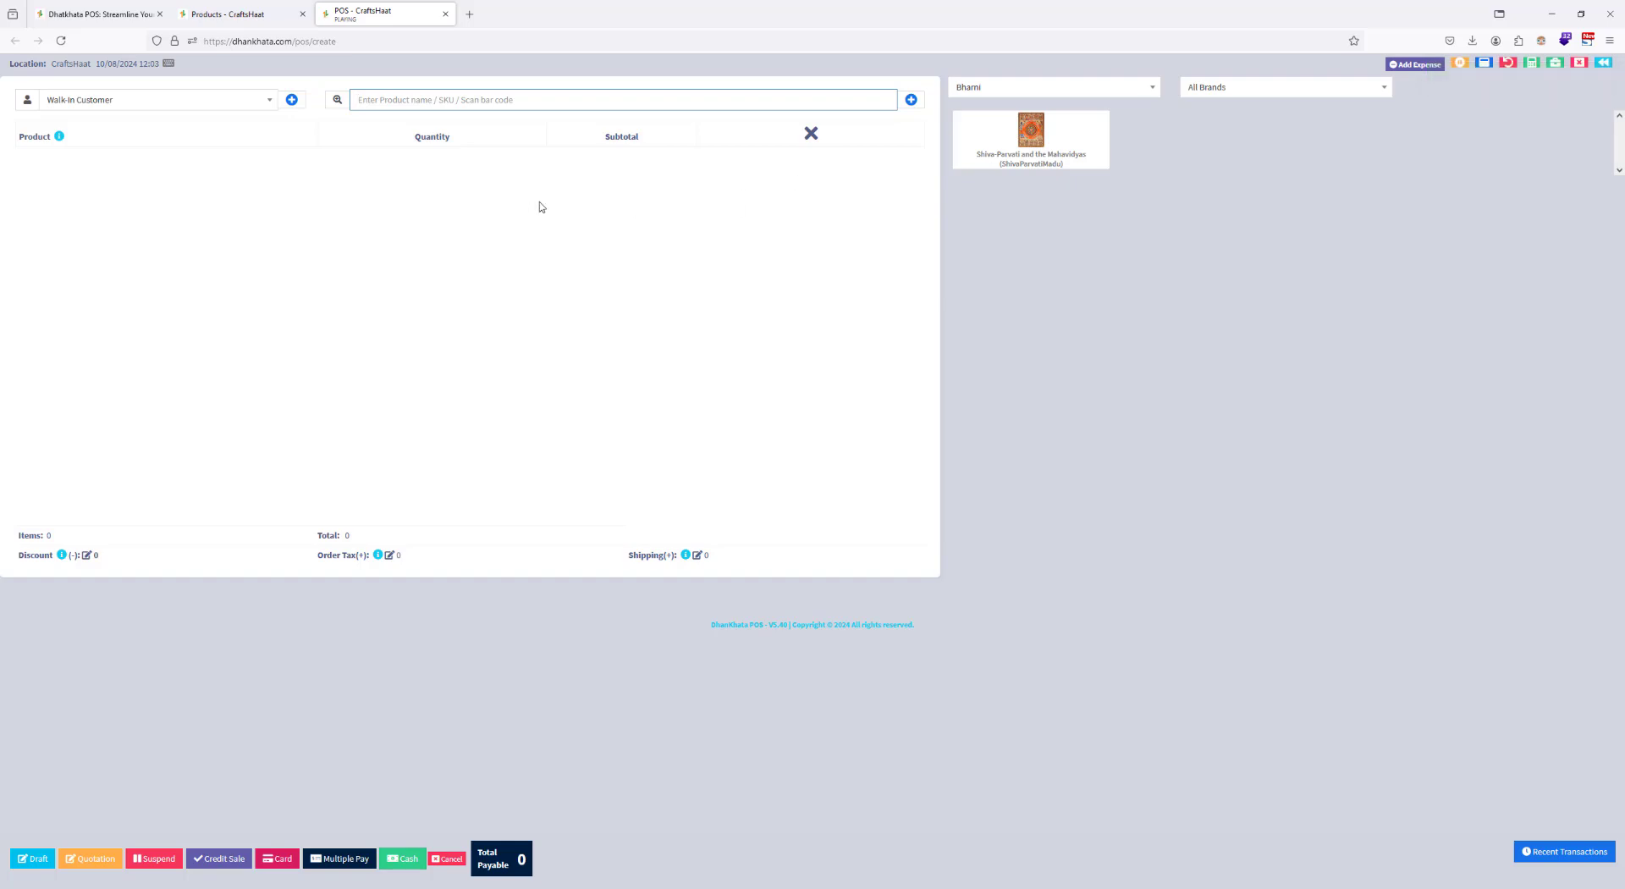
Step: Review the category filter options on the POS screen and the product categories list in the Products browser tab
{"action": "left_click", "coordinate": [1110, 92]}
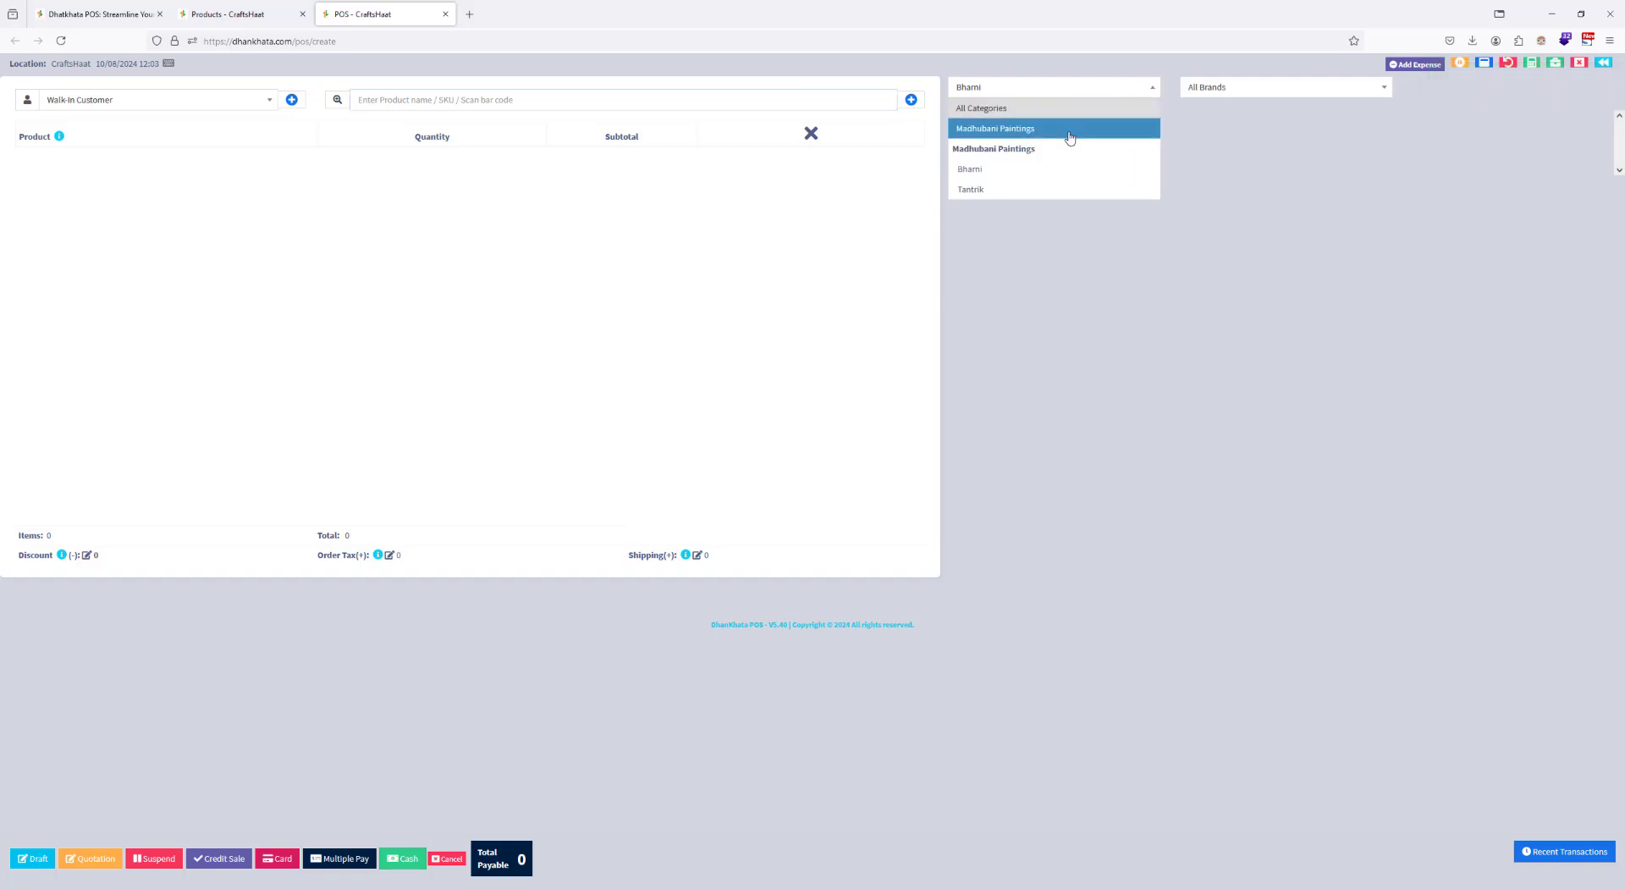
{"action": "left_click", "coordinate": [1059, 247]}
{"action": "left_click", "coordinate": [218, 11]}
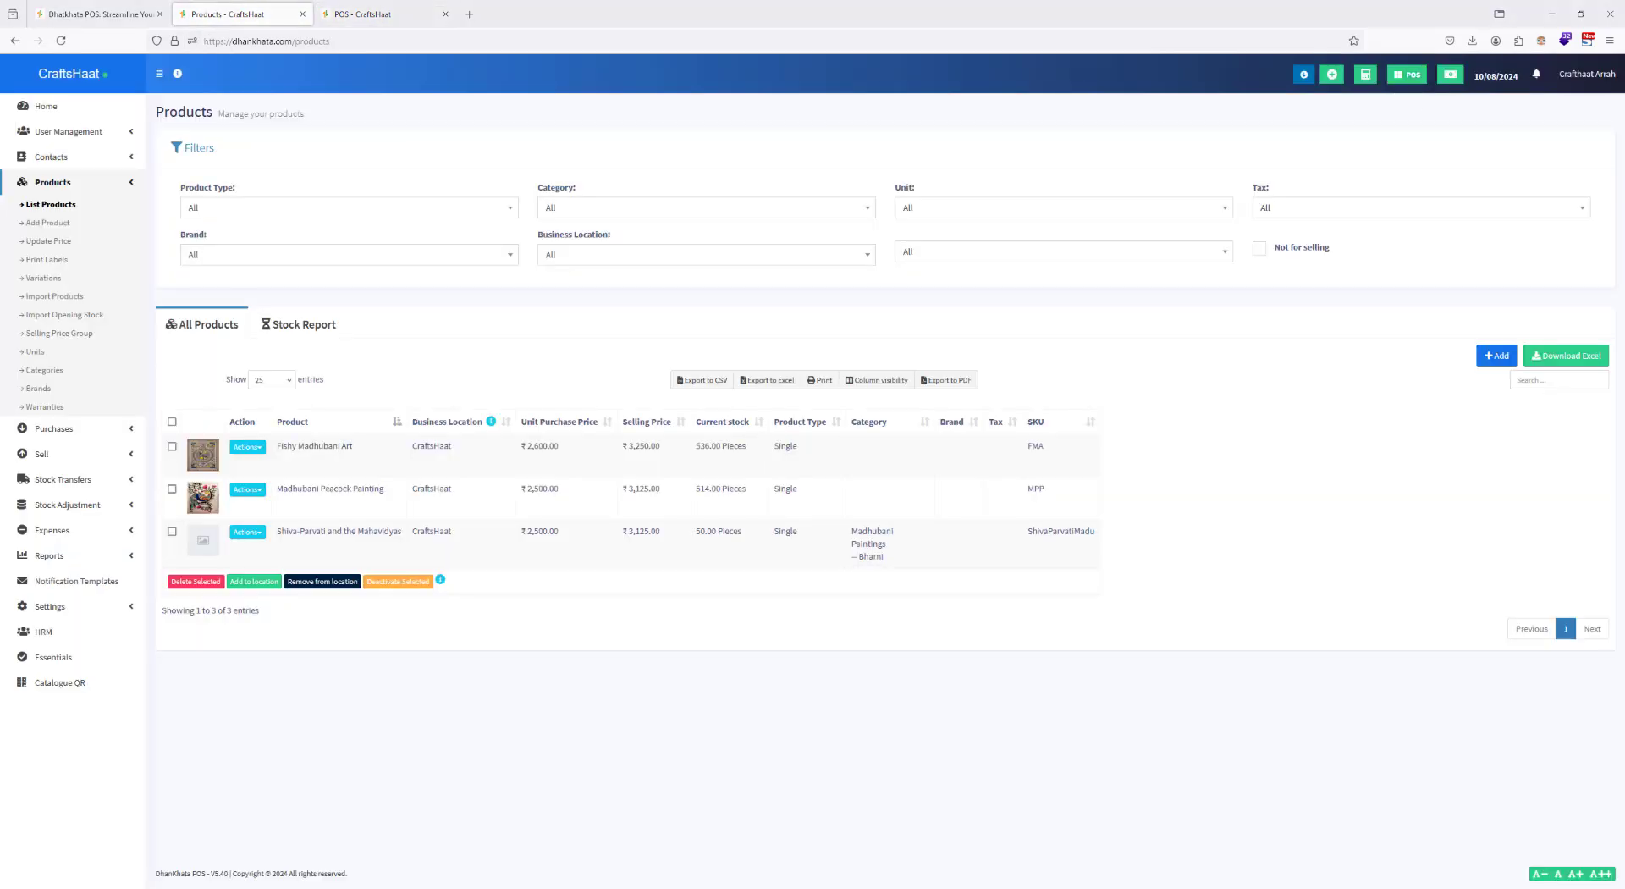
{"action": "left_click", "coordinate": [45, 373]}
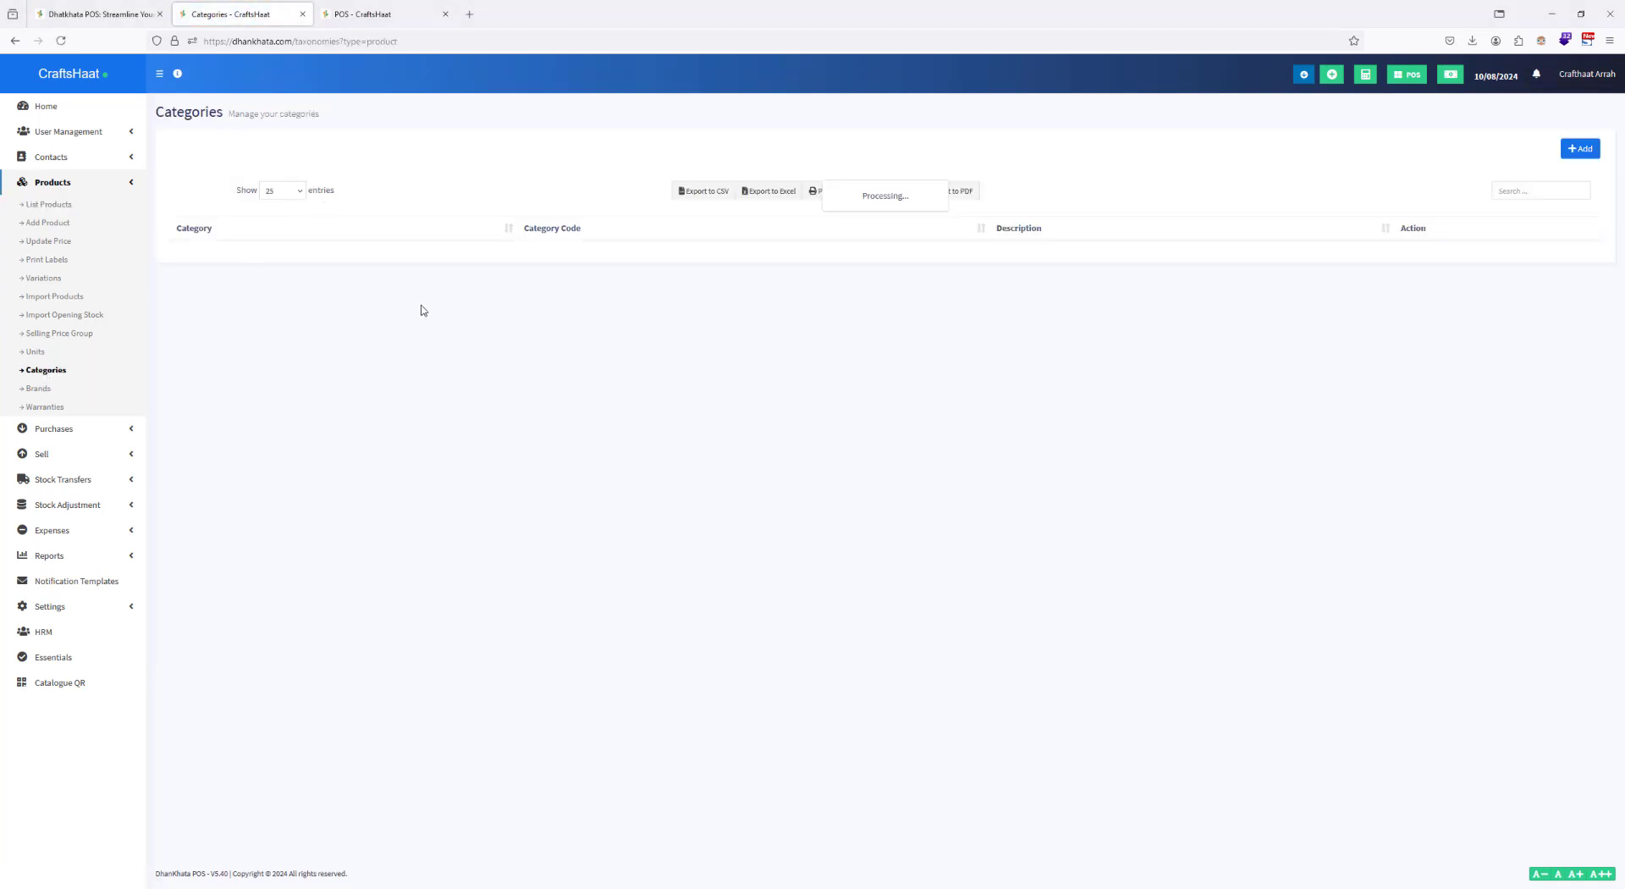
Step: Start a new product named "Ganesha Paintings" with the SKU GaneshaPaintings
{"action": "left_click", "coordinate": [60, 209]}
{"action": "left_click", "coordinate": [46, 225]}
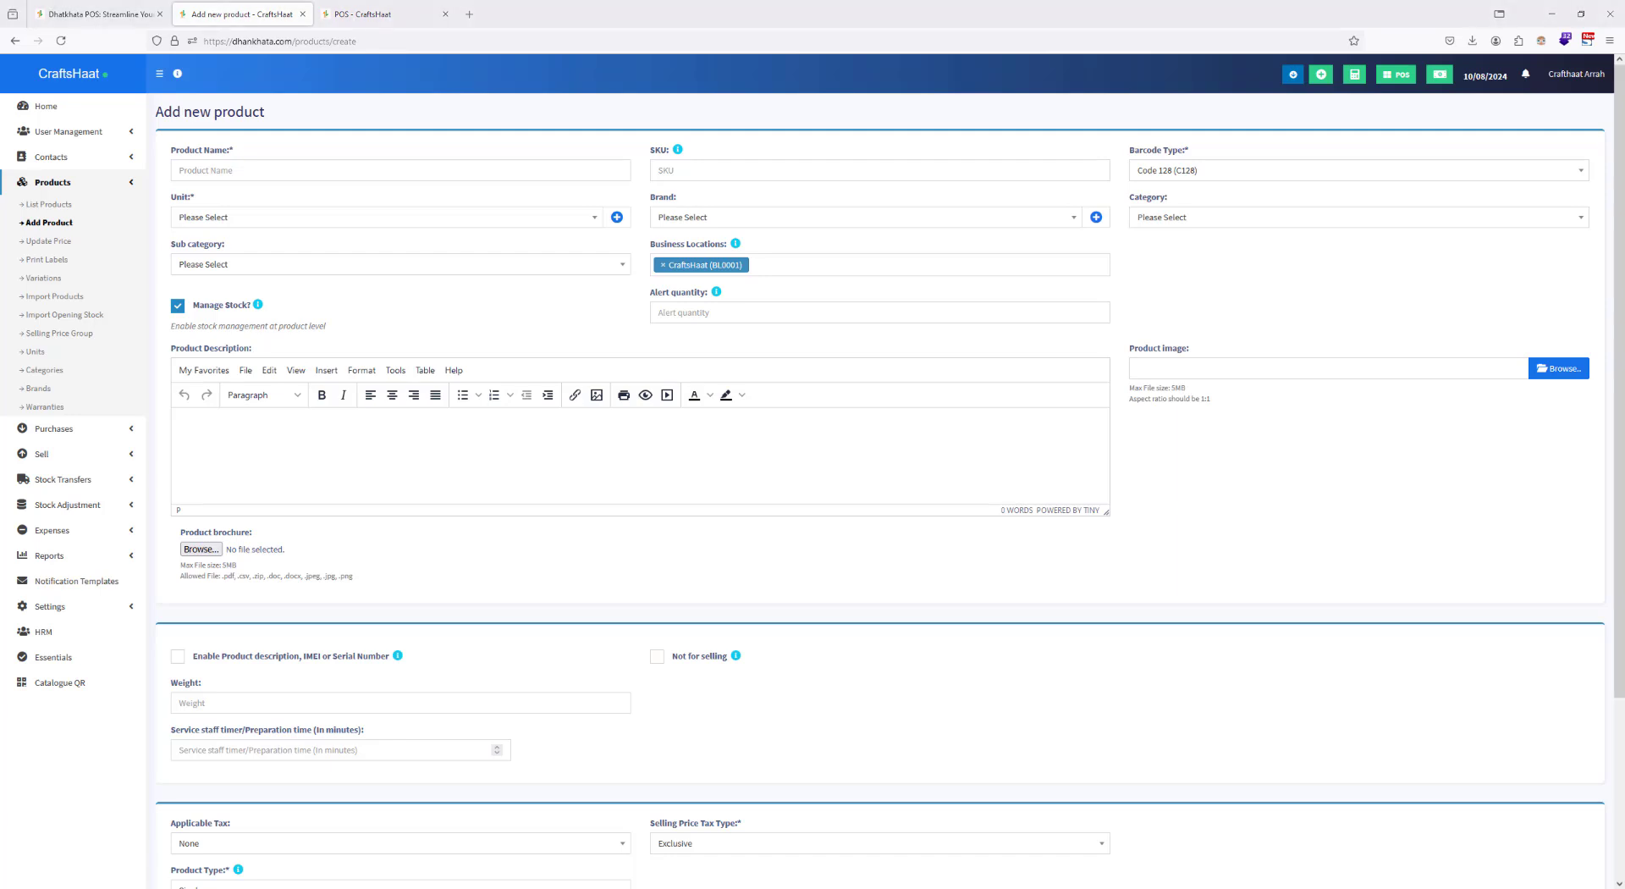
{"action": "left_click", "coordinate": [295, 168]}
{"action": "type", "text": "Ganesha Paintings"}
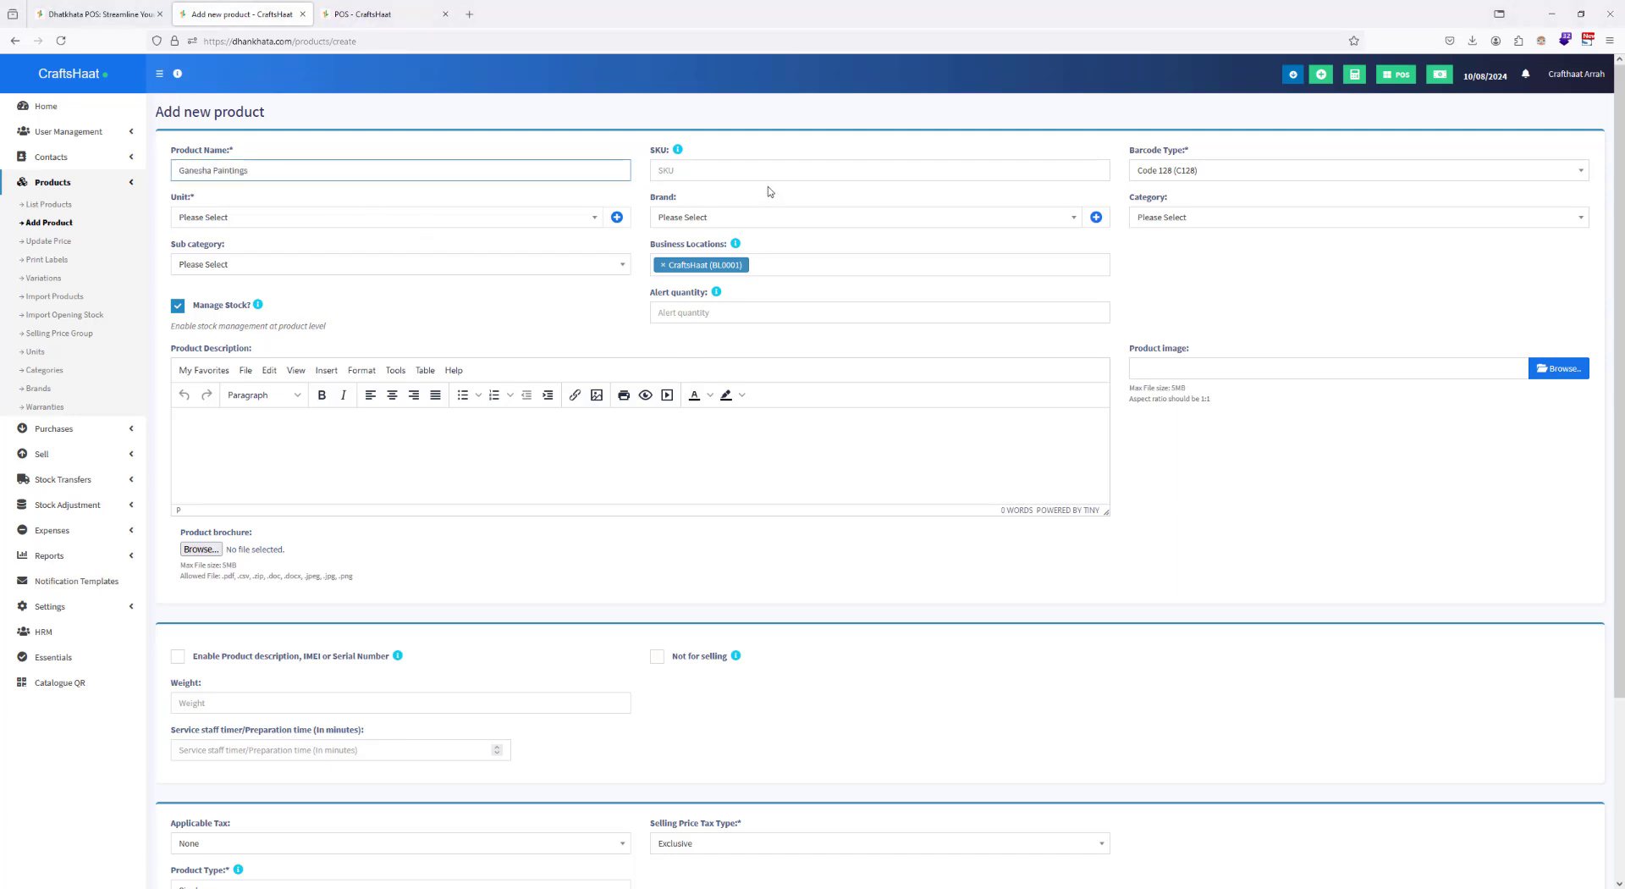
{"action": "left_click", "coordinate": [702, 166]}
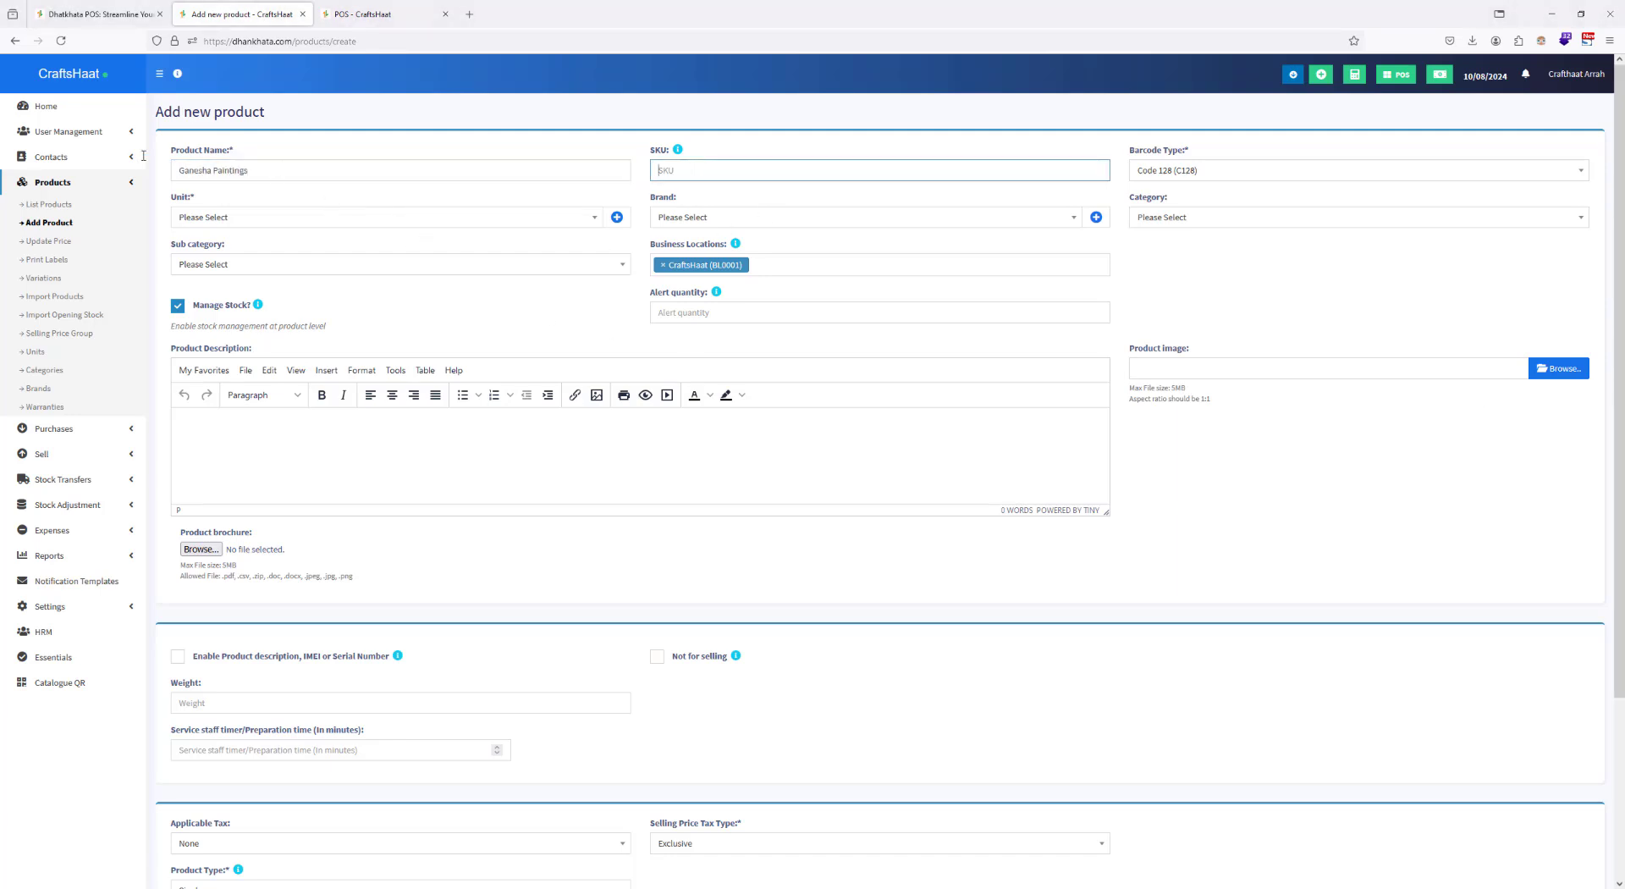
{"action": "triple_click", "coordinate": [211, 170]}
{"action": "key", "text": "ctrl+c"}
{"action": "left_click", "coordinate": [707, 174]}
{"action": "key", "text": "ctrl+v"}
{"action": "triple_click", "coordinate": [697, 172]}
{"action": "left_click", "coordinate": [700, 179]}
{"action": "key", "text": "BackSpace"}
Step: Set the new product's unit to Pieces, its category to Madhubani Paintings and its subcategory to Tantrik
{"action": "left_click", "coordinate": [459, 221]}
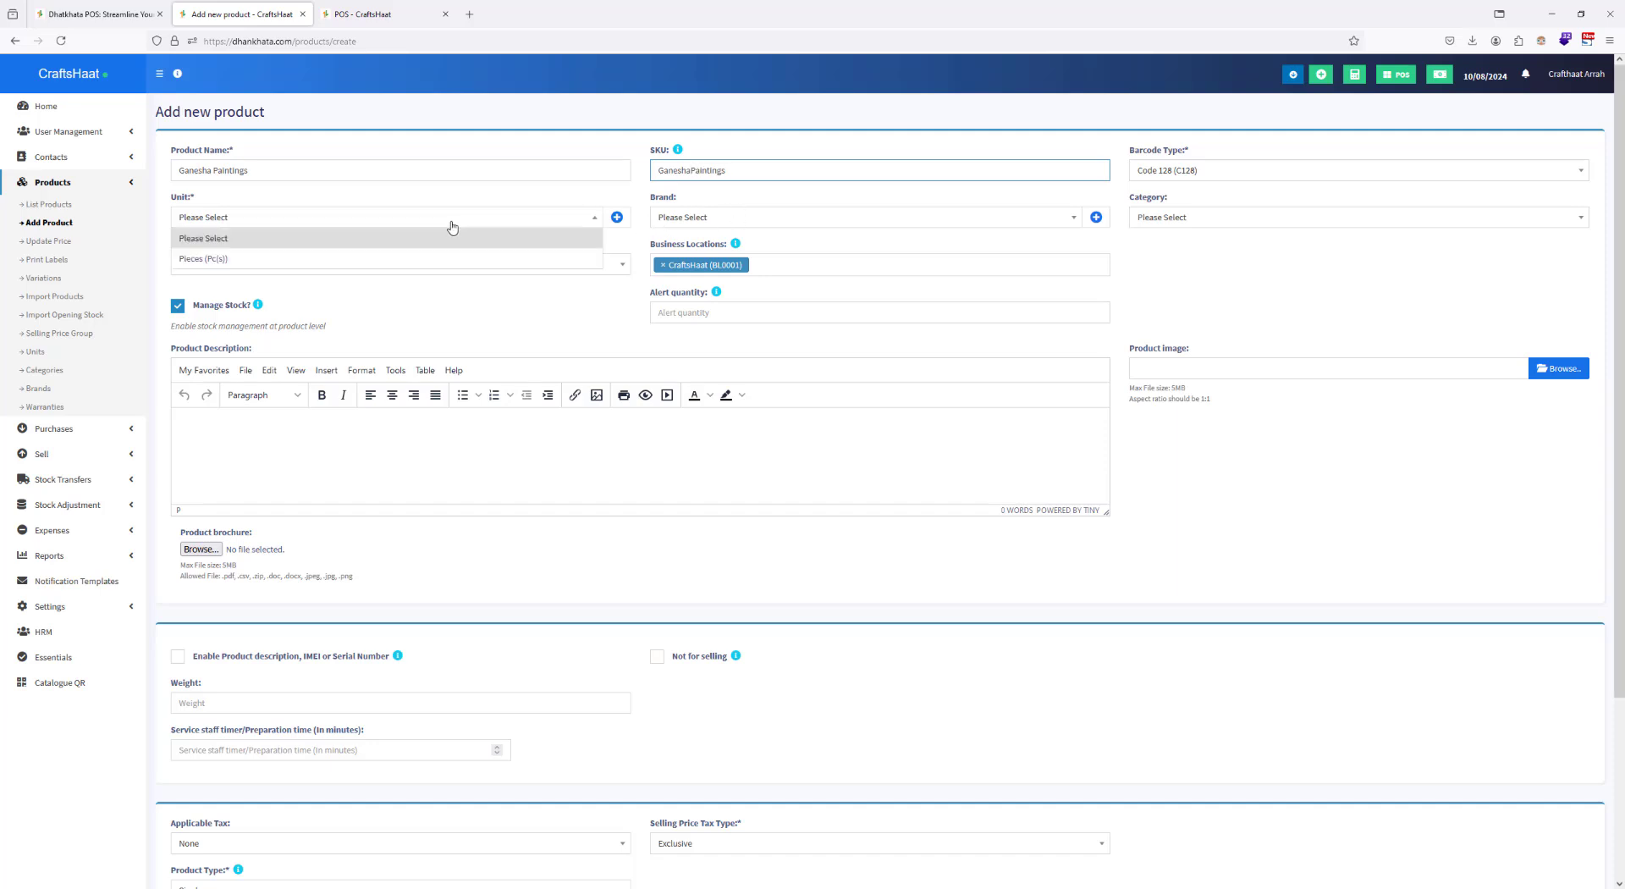
{"action": "left_click", "coordinate": [271, 256]}
{"action": "left_click", "coordinate": [1166, 222]}
{"action": "left_click", "coordinate": [1150, 259]}
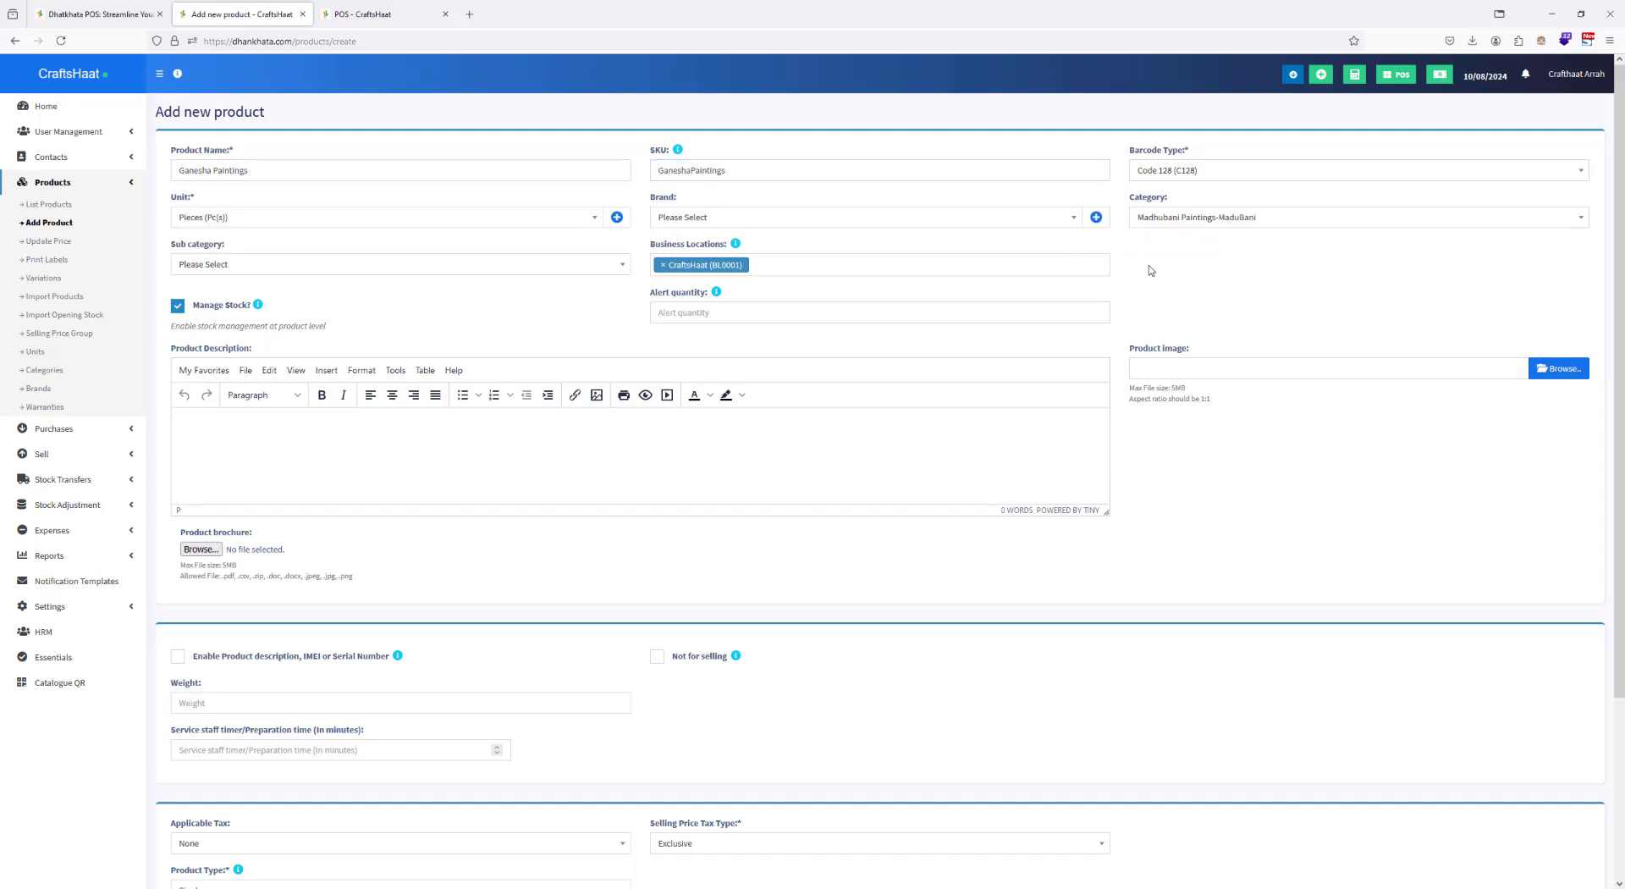
{"action": "left_click", "coordinate": [355, 268]}
{"action": "left_click", "coordinate": [251, 330]}
Step: Set the alert quantity to 10 and enter "Ganesha Paintings" as the product description
{"action": "left_click", "coordinate": [688, 315]}
{"action": "type", "text": "10"}
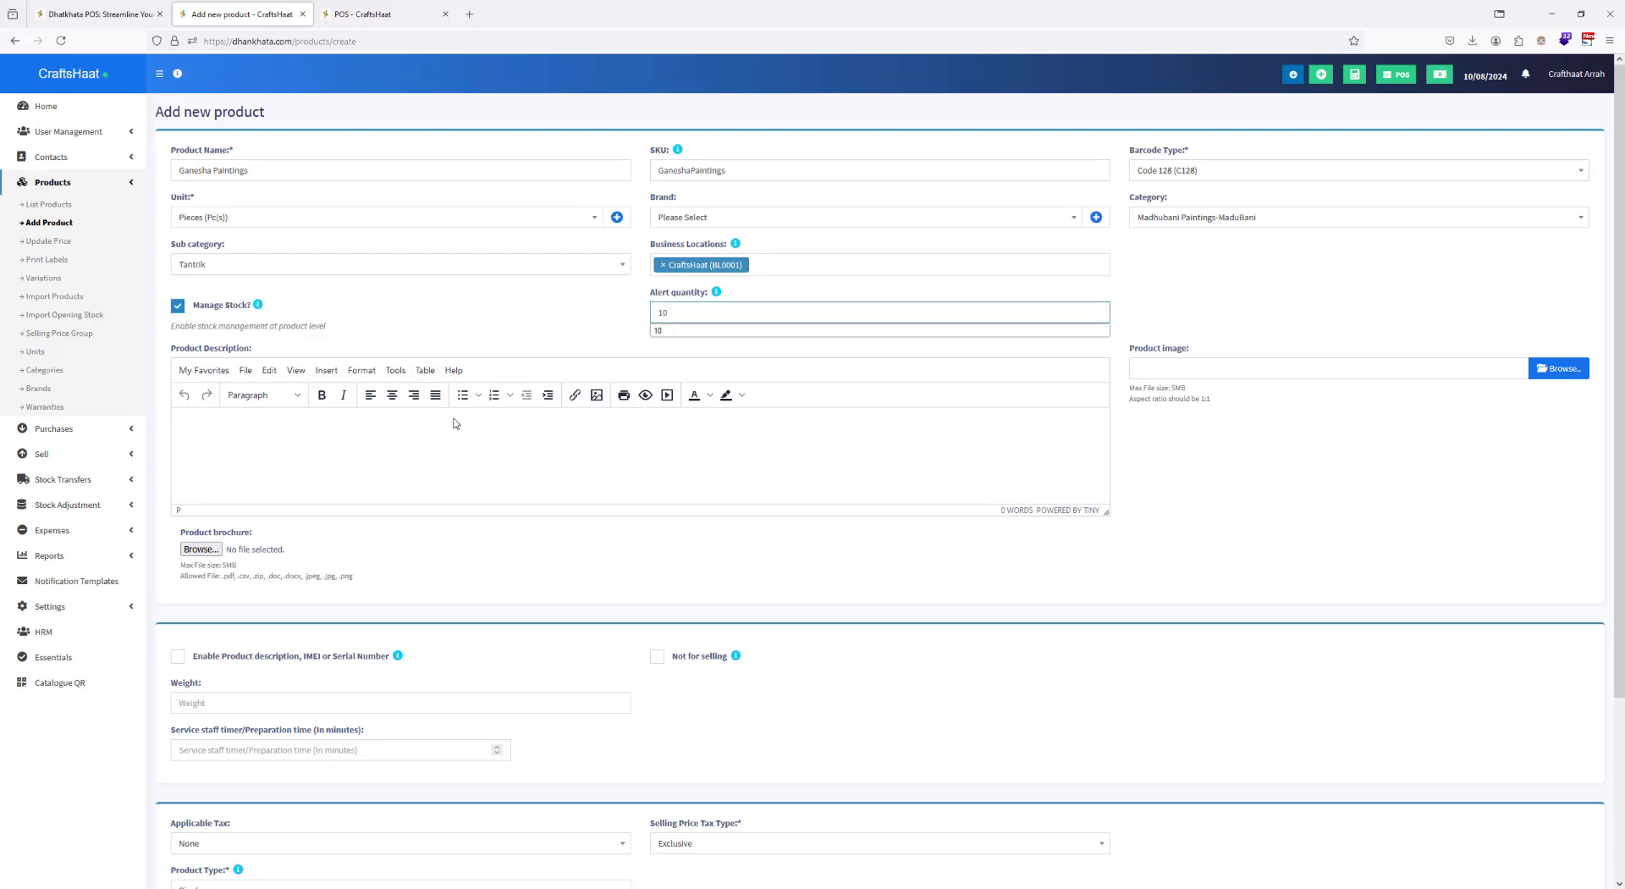
{"action": "left_click_drag", "start_coordinate": [318, 173], "coordinate": [174, 176]}
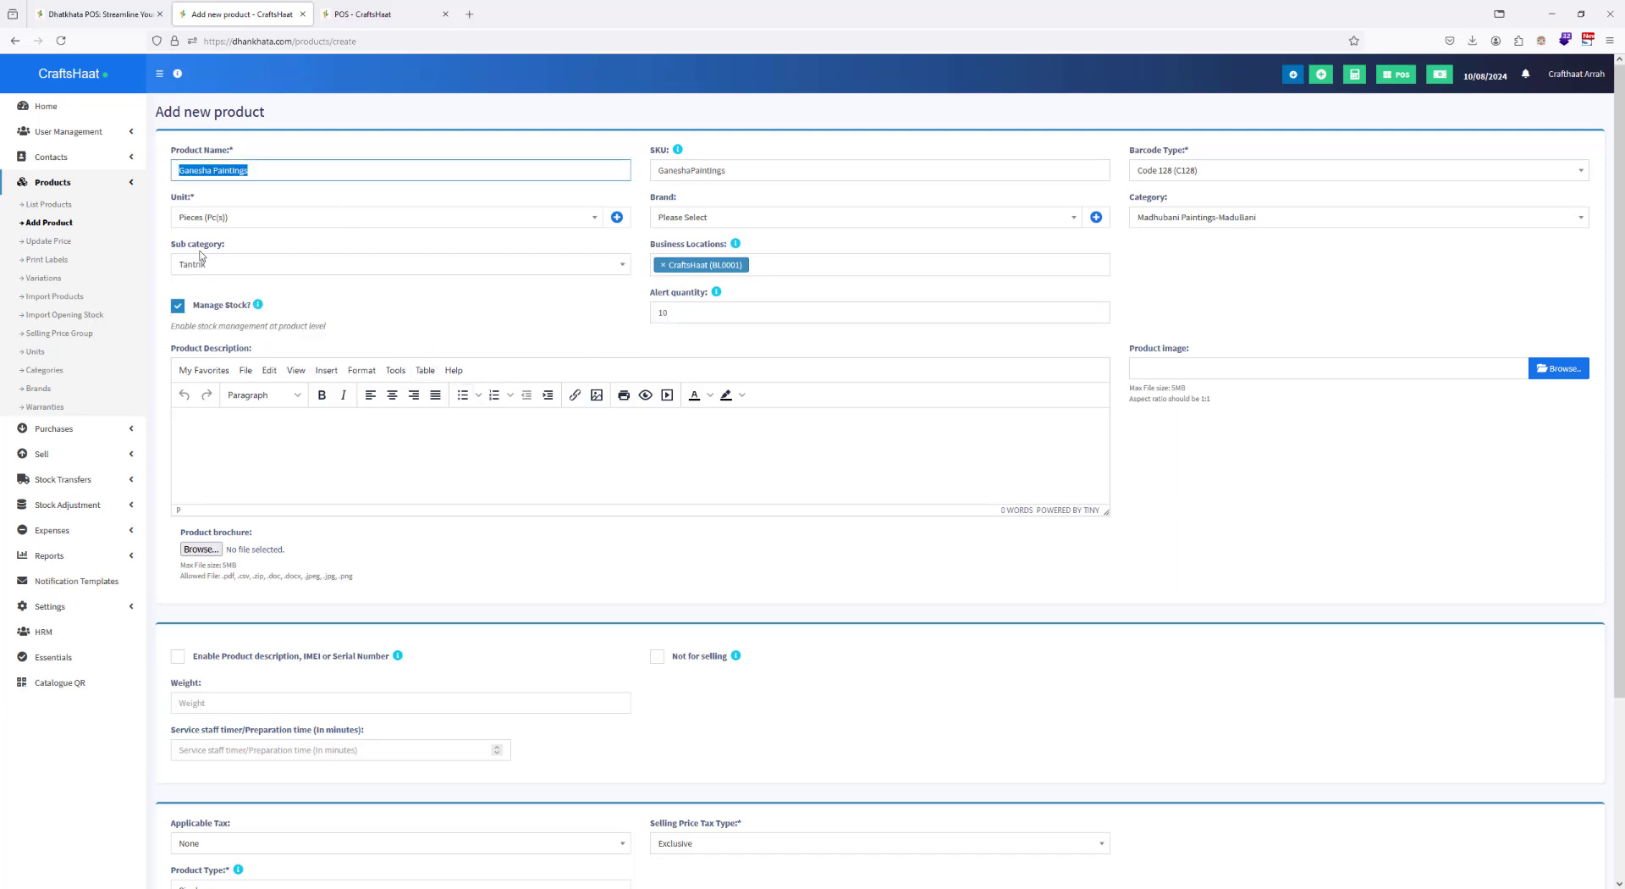
{"action": "left_click", "coordinate": [345, 455]}
{"action": "key", "text": "ctrl+v"}
Step: Set the default purchase price excluding tax of Ganesha Paintings to 3200, keeping the default margin
{"action": "scroll", "coordinate": [423, 370], "scroll_direction": "down", "scroll_amount": 4}
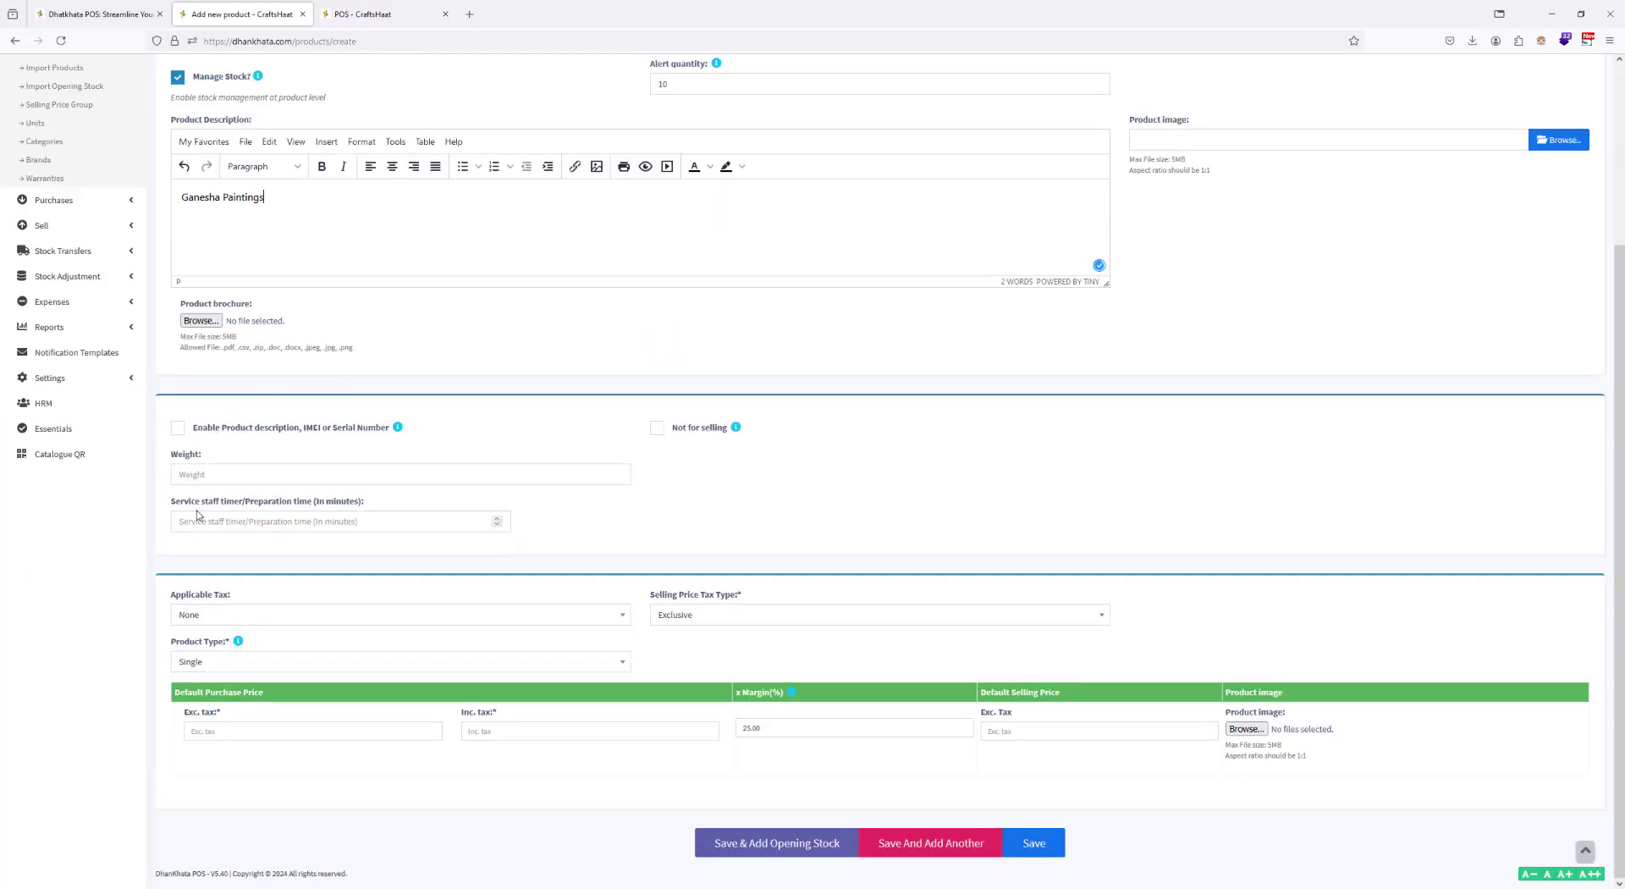
{"action": "left_click", "coordinate": [231, 730]}
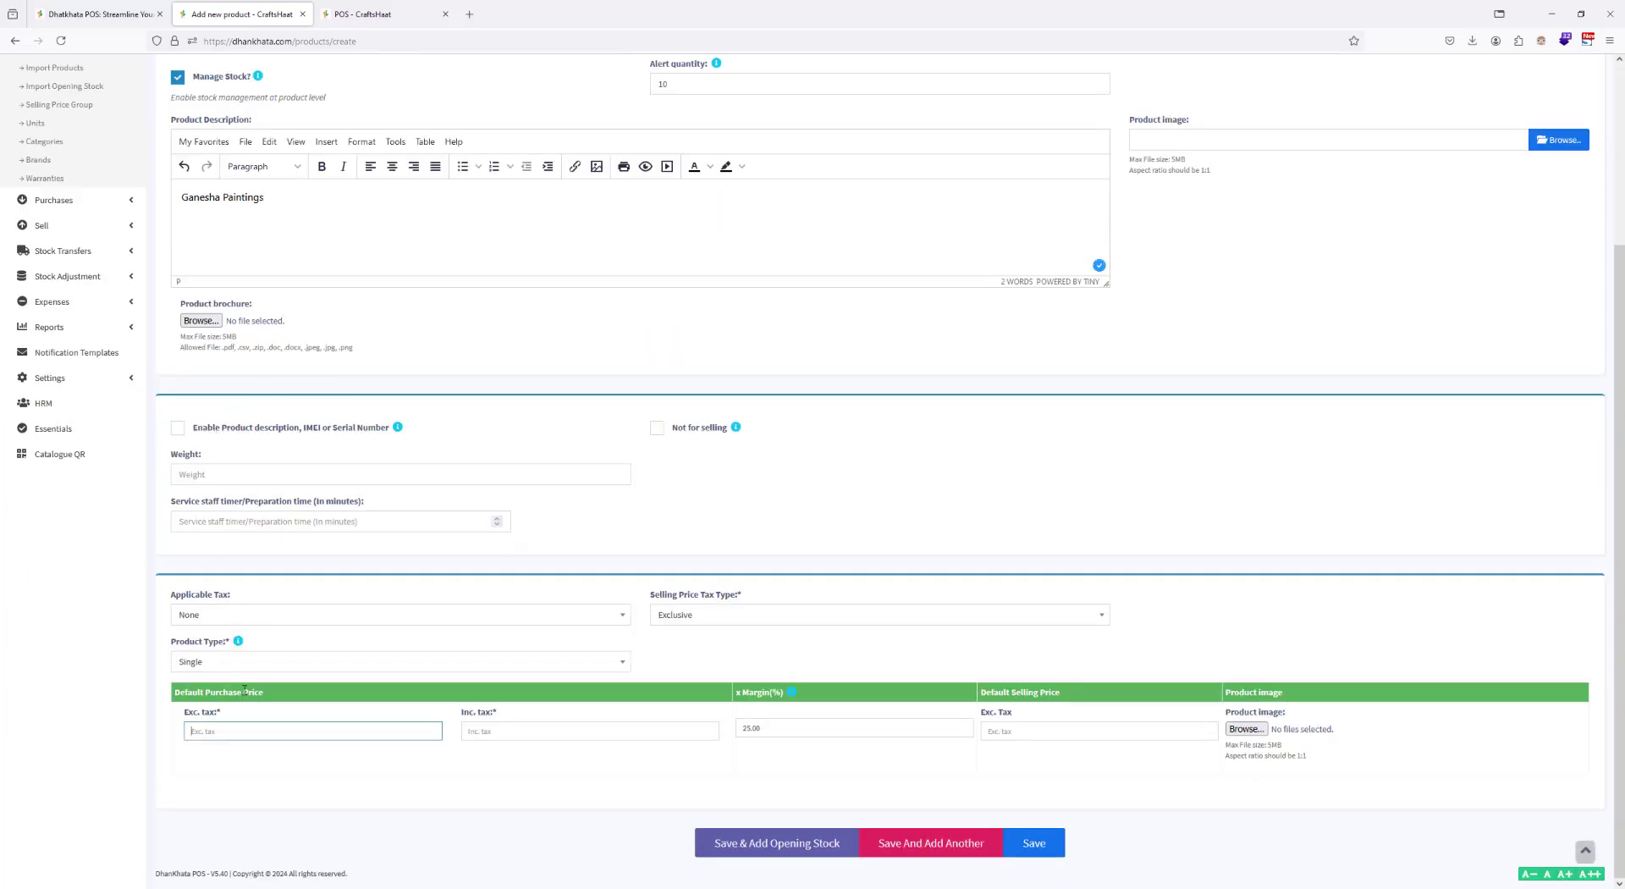
{"action": "type", "text": "3200"}
{"action": "left_click", "coordinate": [600, 734]}
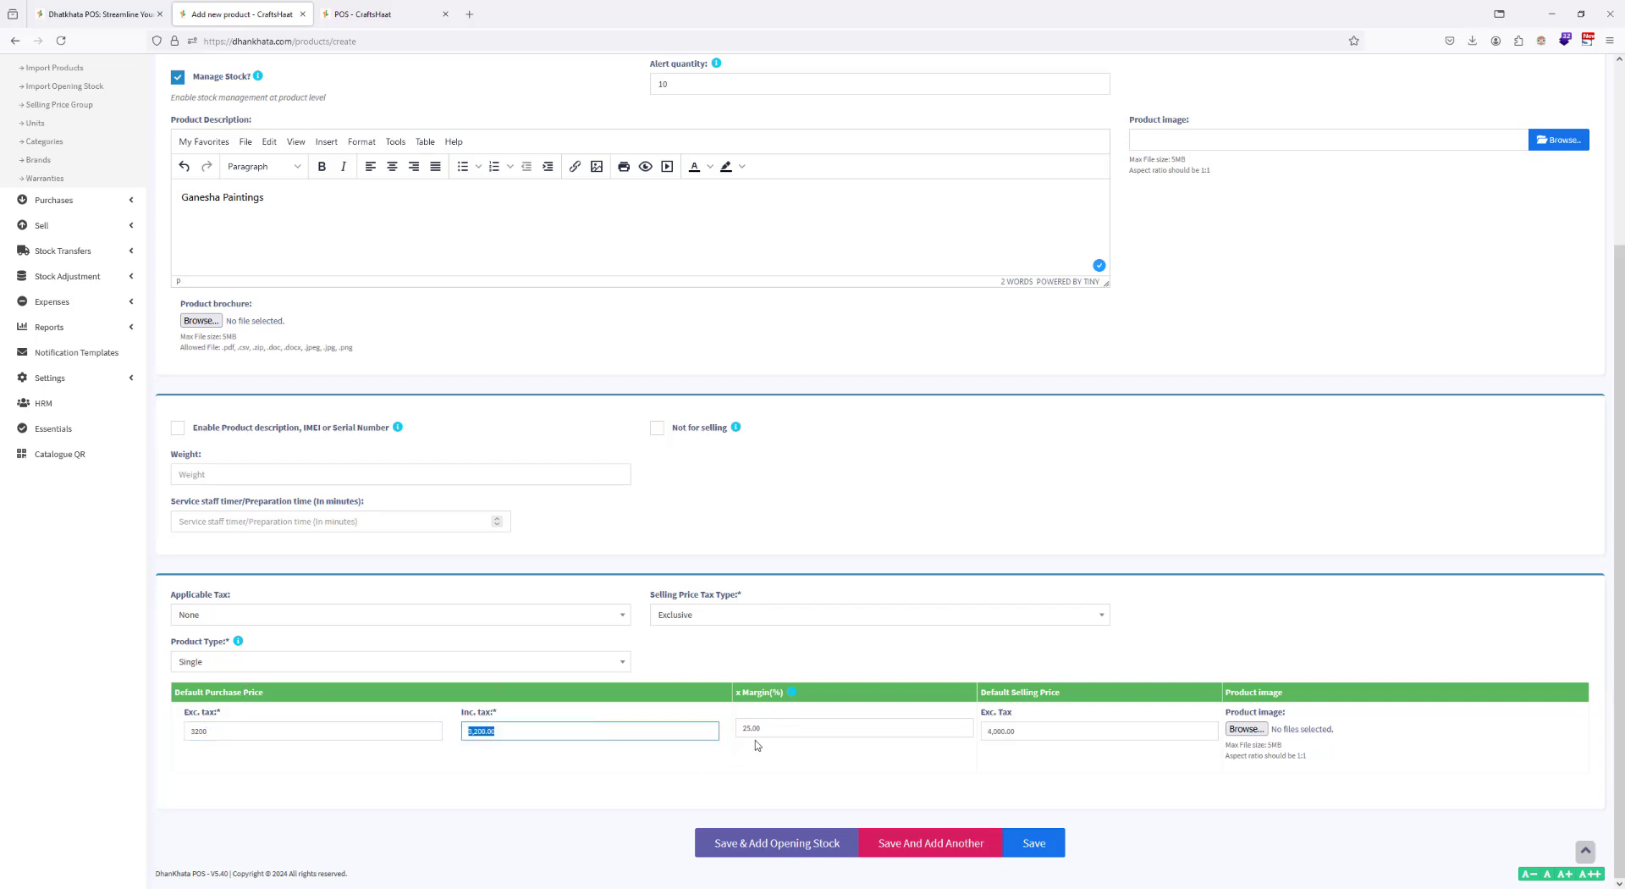
{"action": "key", "text": "Tab"}
{"action": "left_click", "coordinate": [1043, 773]}
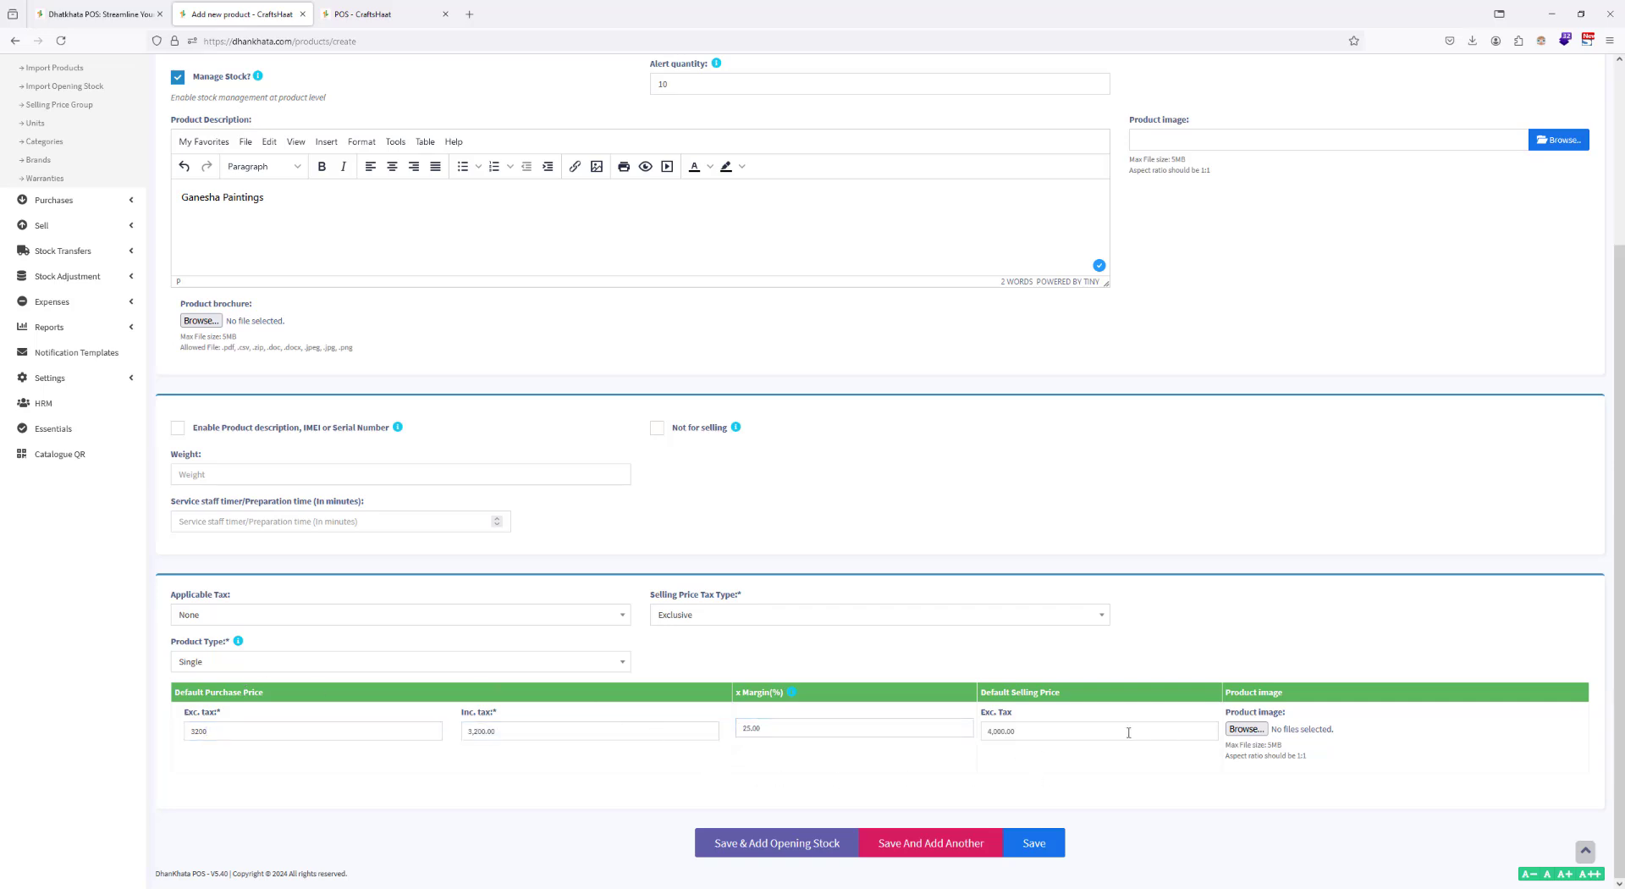
Step: Attach Ganesha Paintings.jpg as the product image and save the product, continuing to its opening stock
{"action": "left_click", "coordinate": [1239, 731]}
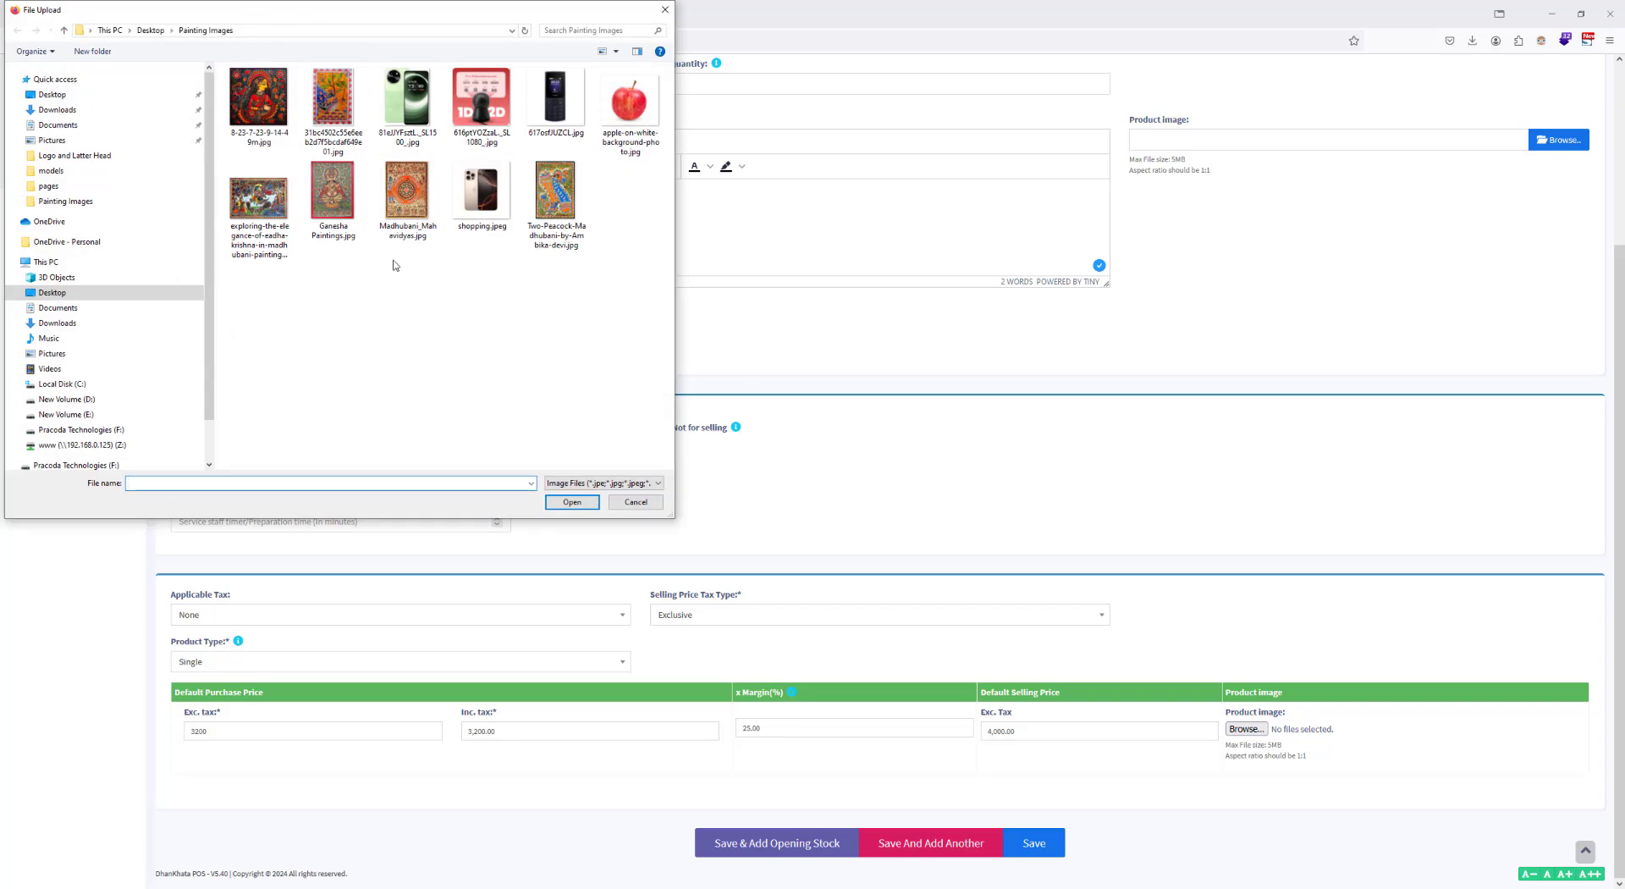
{"action": "left_click", "coordinate": [334, 206]}
{"action": "double_click", "coordinate": [334, 206]}
{"action": "scroll", "coordinate": [930, 745], "scroll_direction": "up", "scroll_amount": 3}
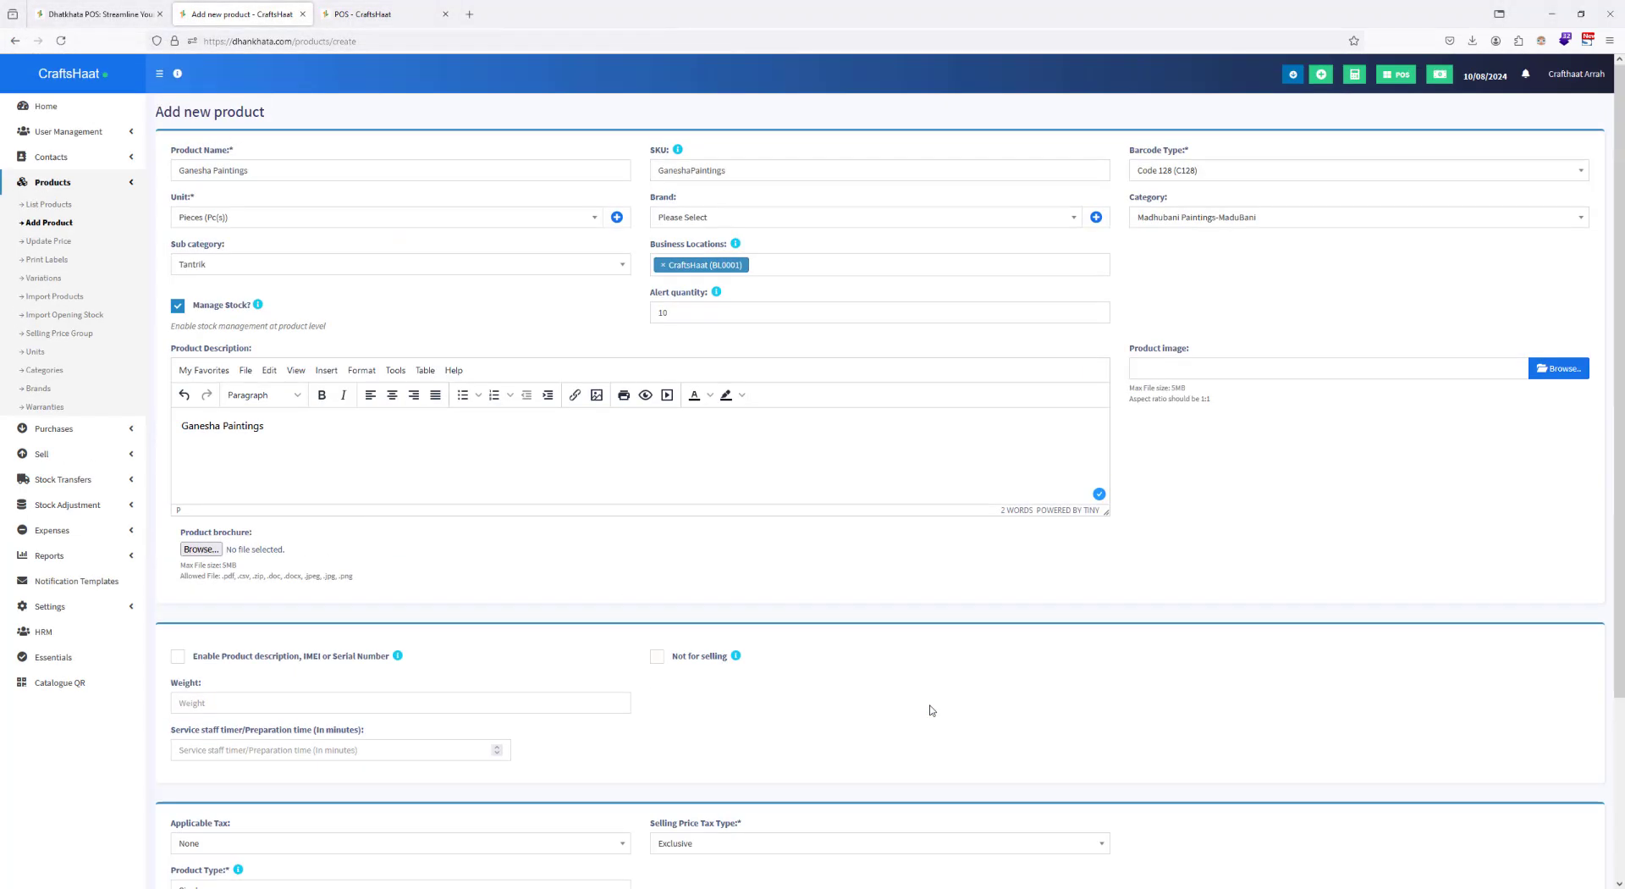
{"action": "scroll", "coordinate": [930, 694], "scroll_direction": "down", "scroll_amount": 3}
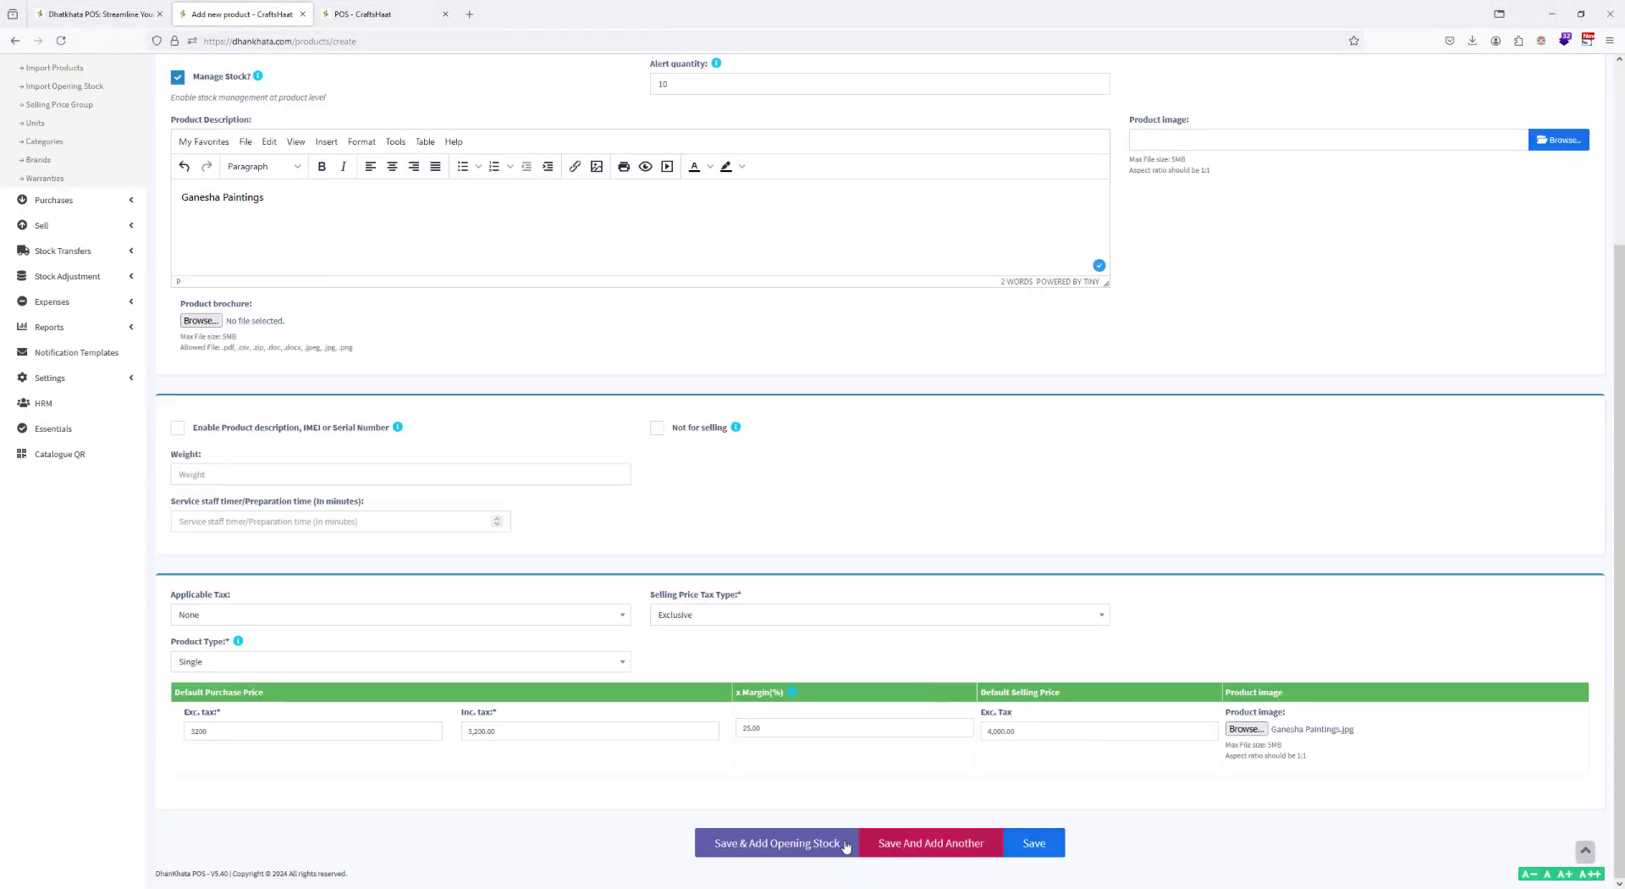
{"action": "left_click", "coordinate": [810, 844]}
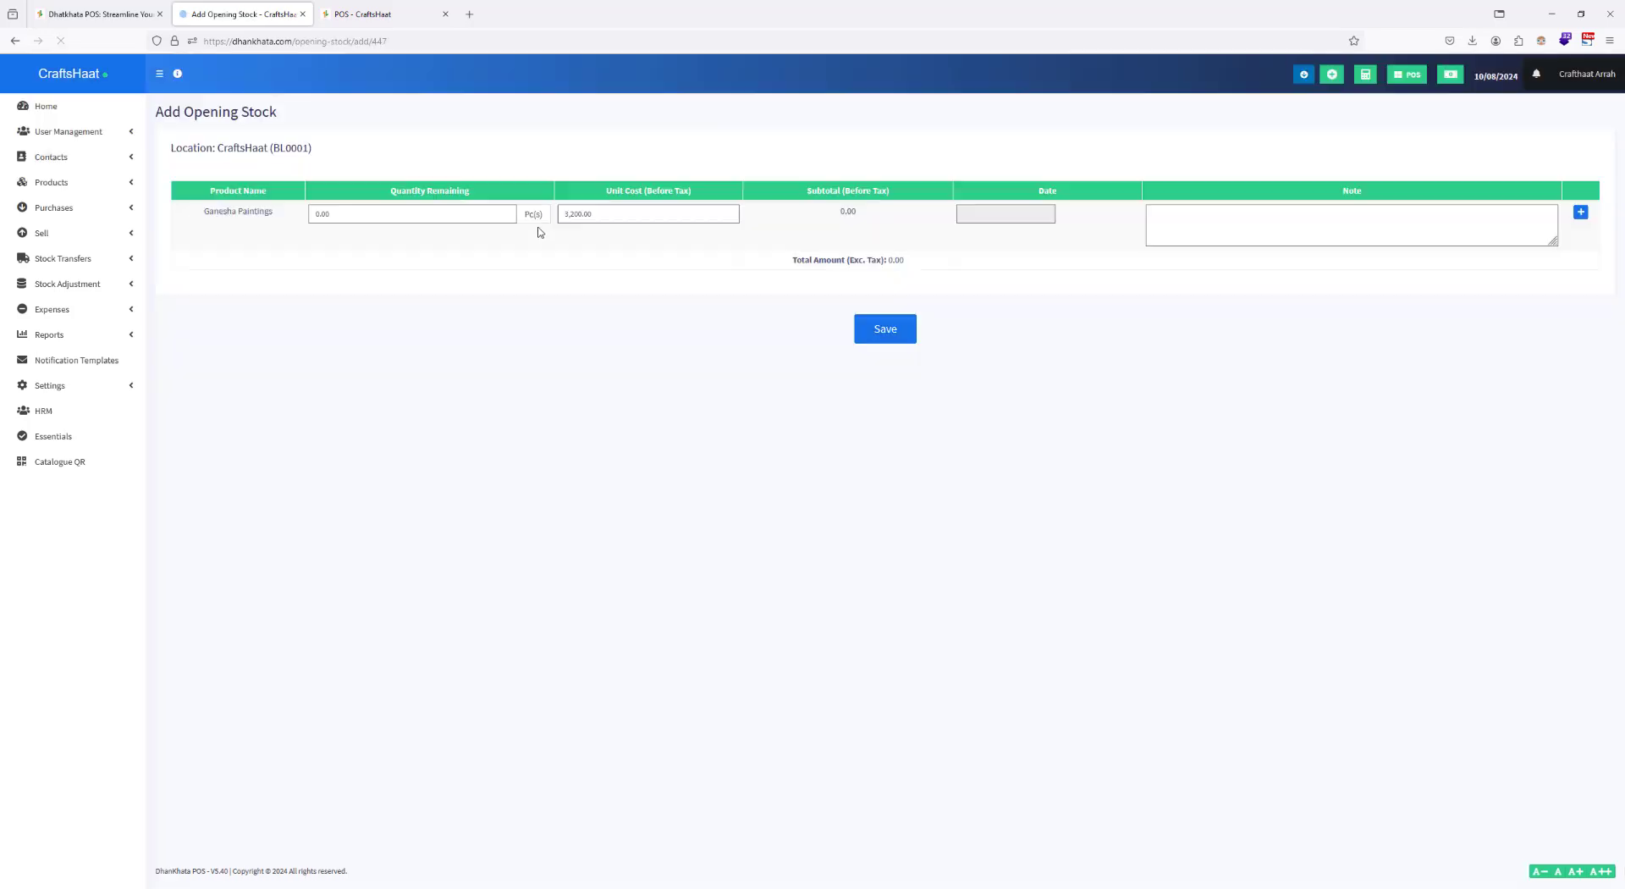
Step: Set the opening stock of Ganesha Paintings to 100 pieces dated 10/07/2024 and save it
{"action": "left_click", "coordinate": [356, 218]}
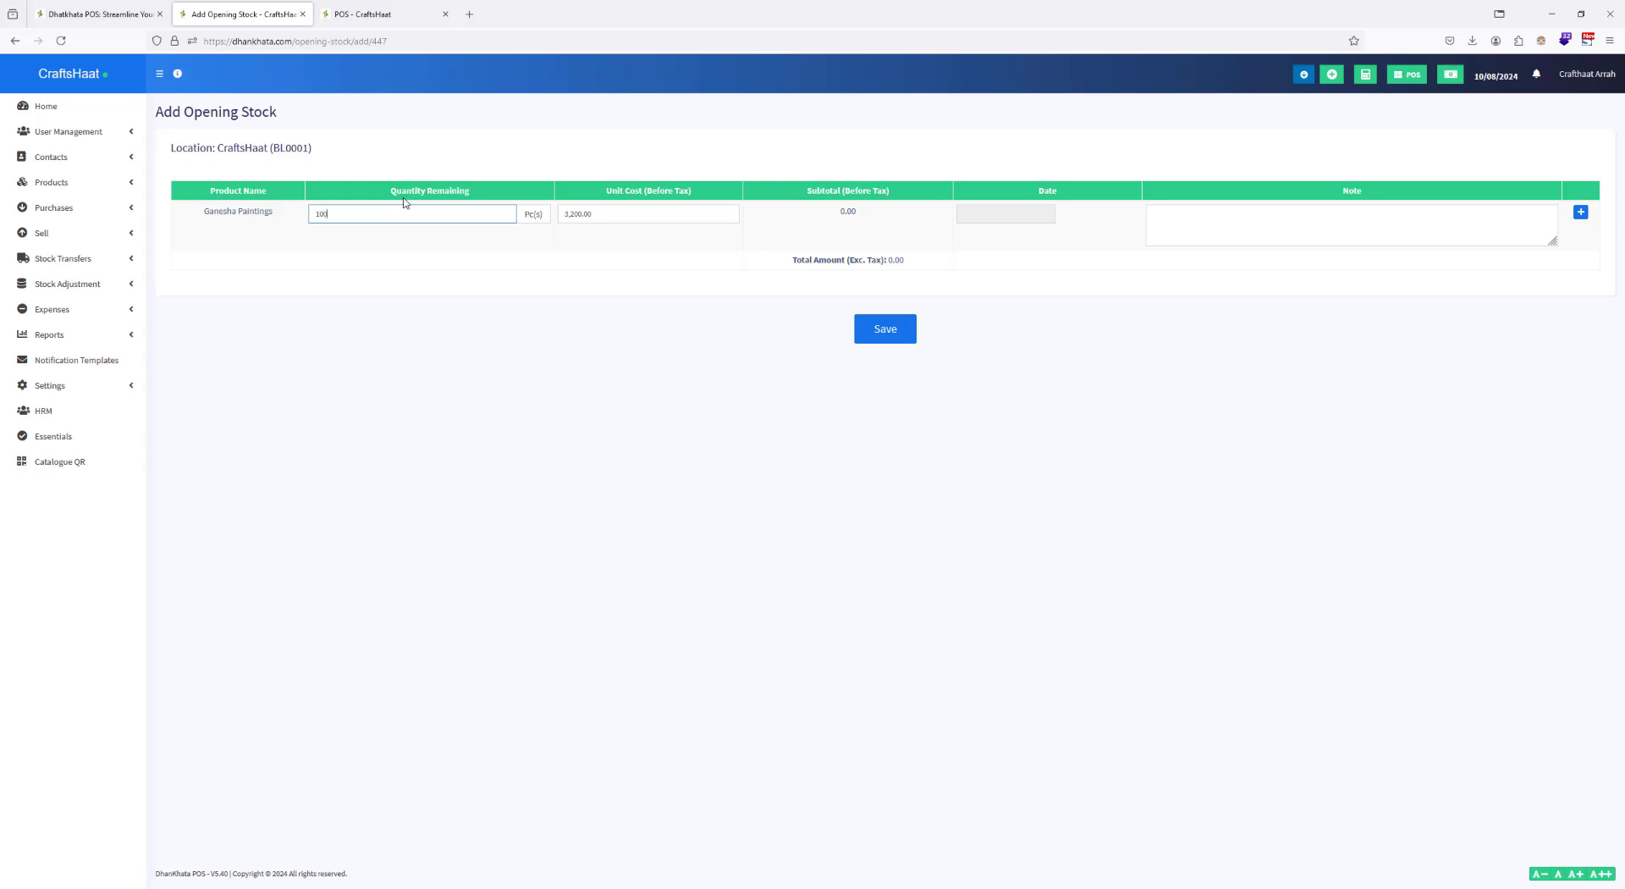
{"action": "left_click", "coordinate": [685, 439]}
{"action": "left_click", "coordinate": [1005, 213]}
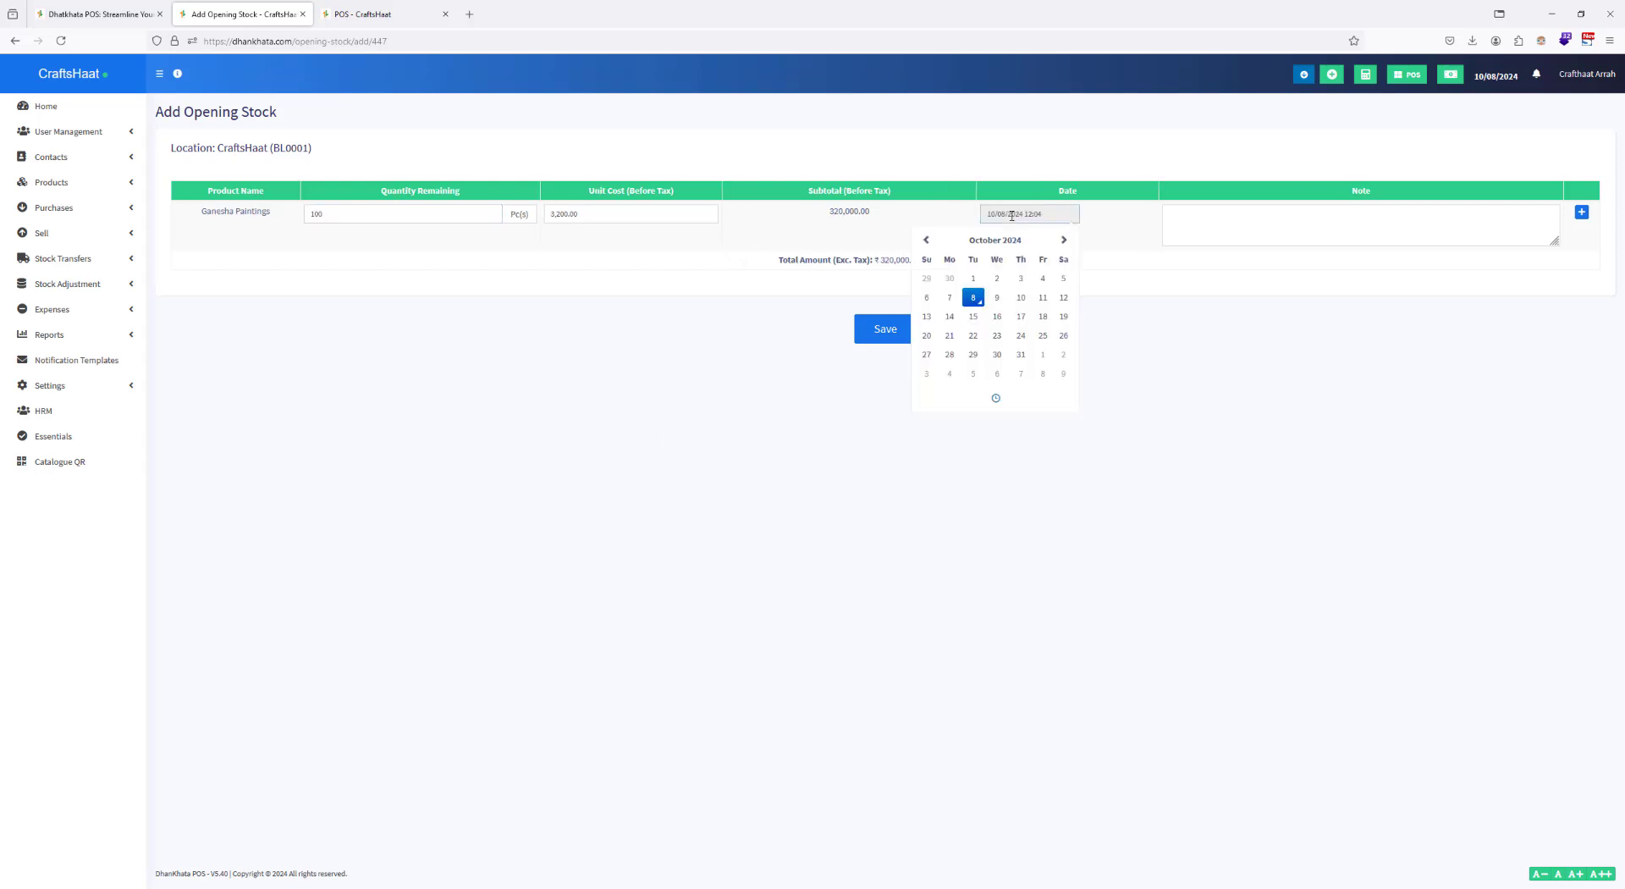
{"action": "left_click", "coordinate": [949, 297]}
{"action": "left_click", "coordinate": [949, 298]}
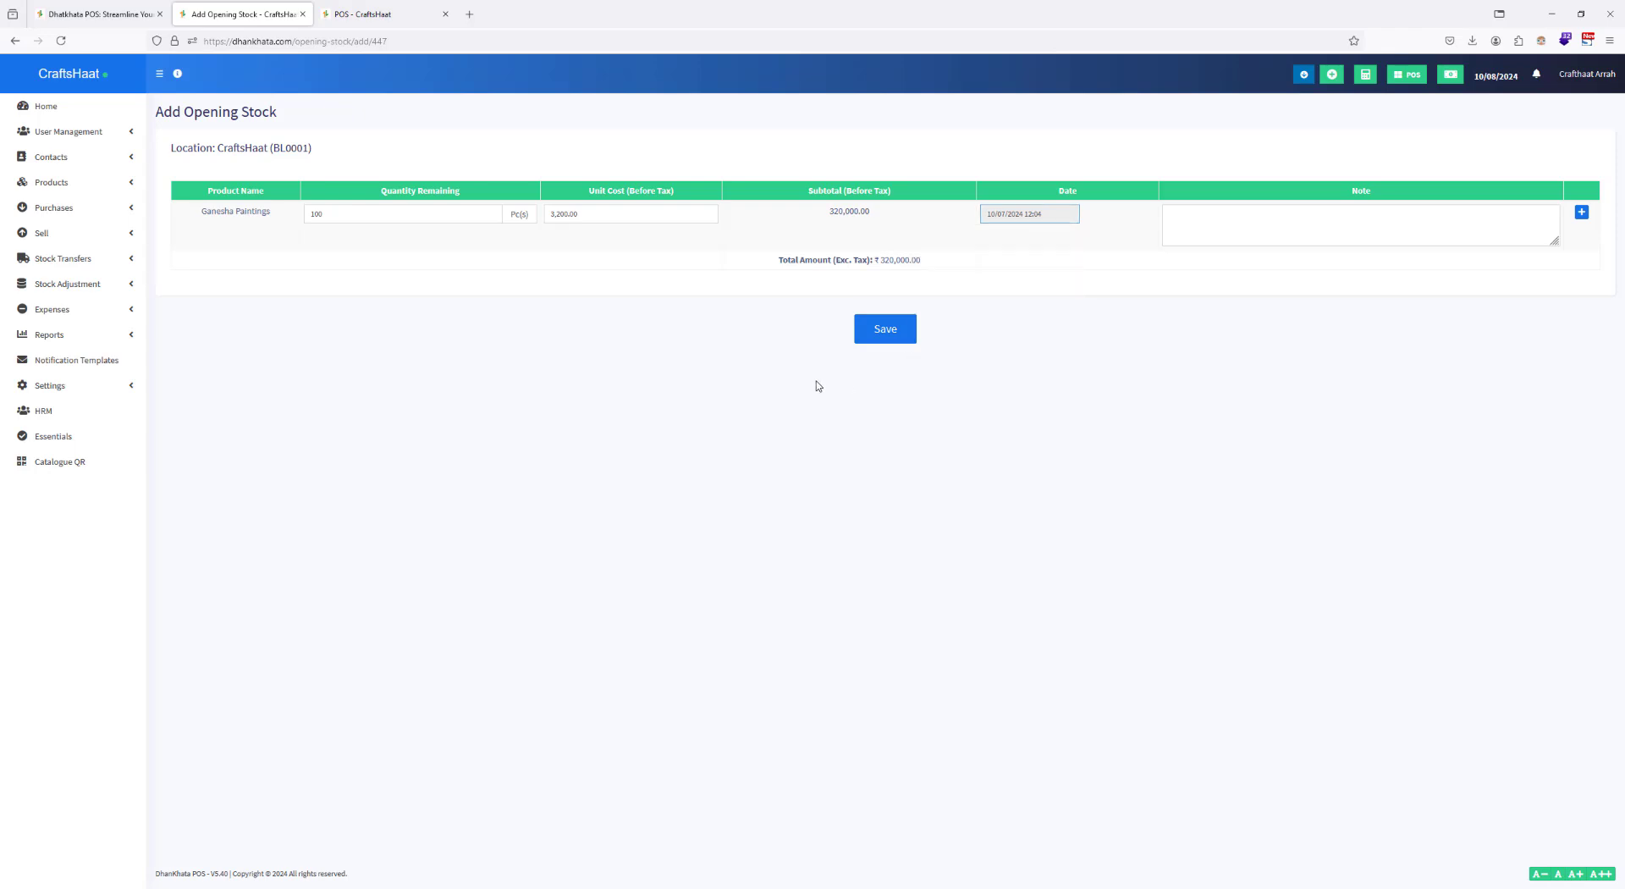
{"action": "left_click", "coordinate": [885, 330]}
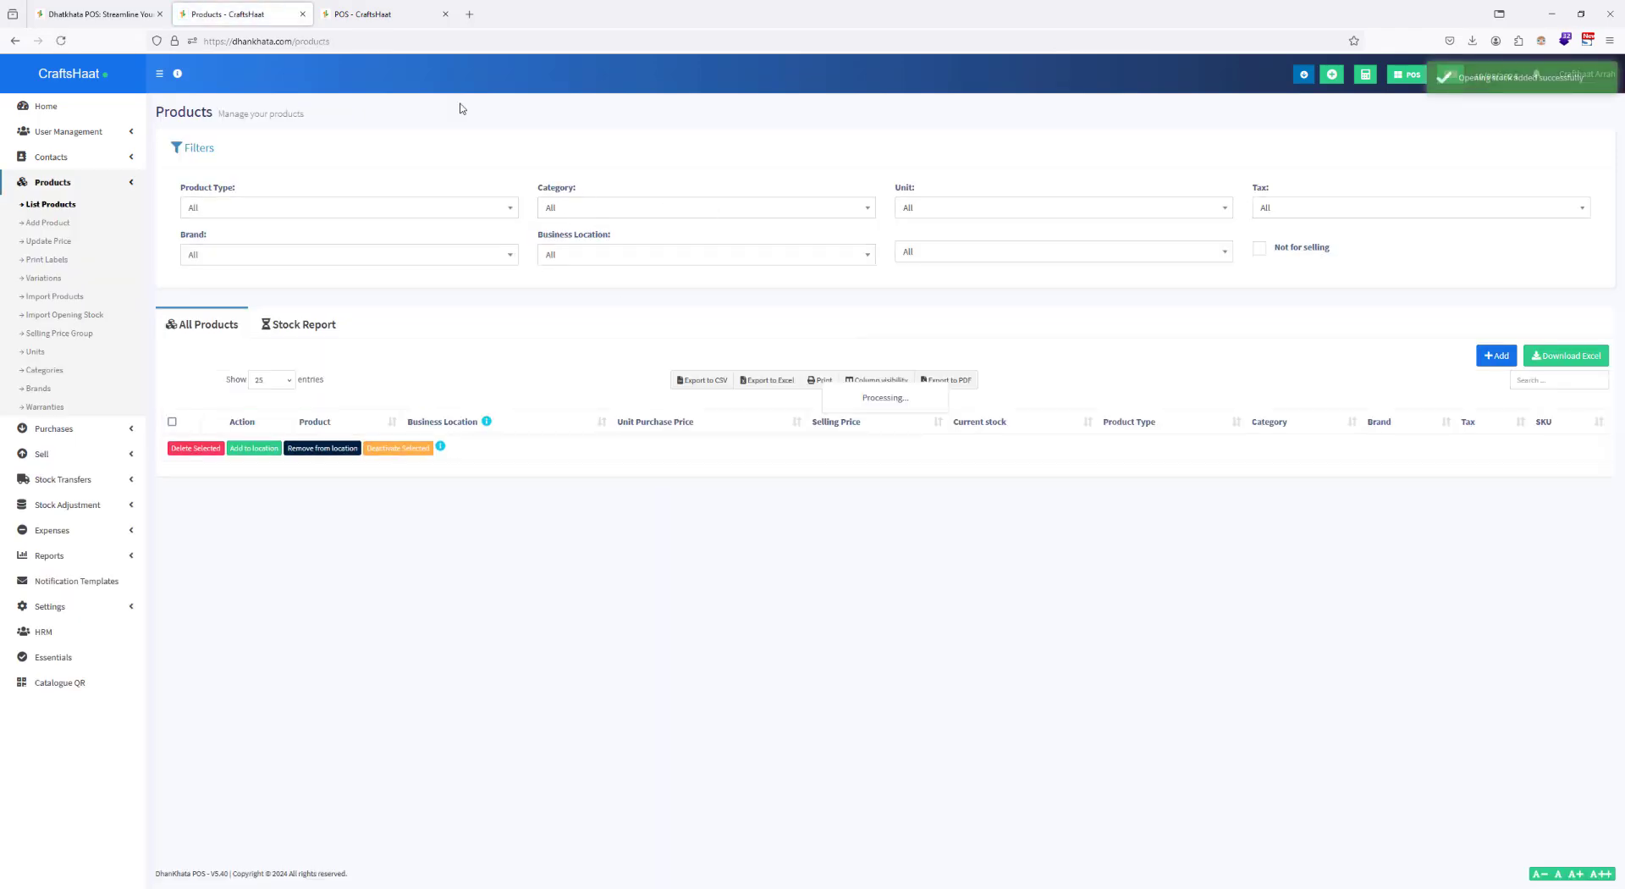
Step: Reload the POS screen and filter its products by the Bharni subcategory, followed by Tantrik
{"action": "left_click", "coordinate": [364, 14]}
{"action": "left_click", "coordinate": [408, 40]}
{"action": "key", "text": "Return"}
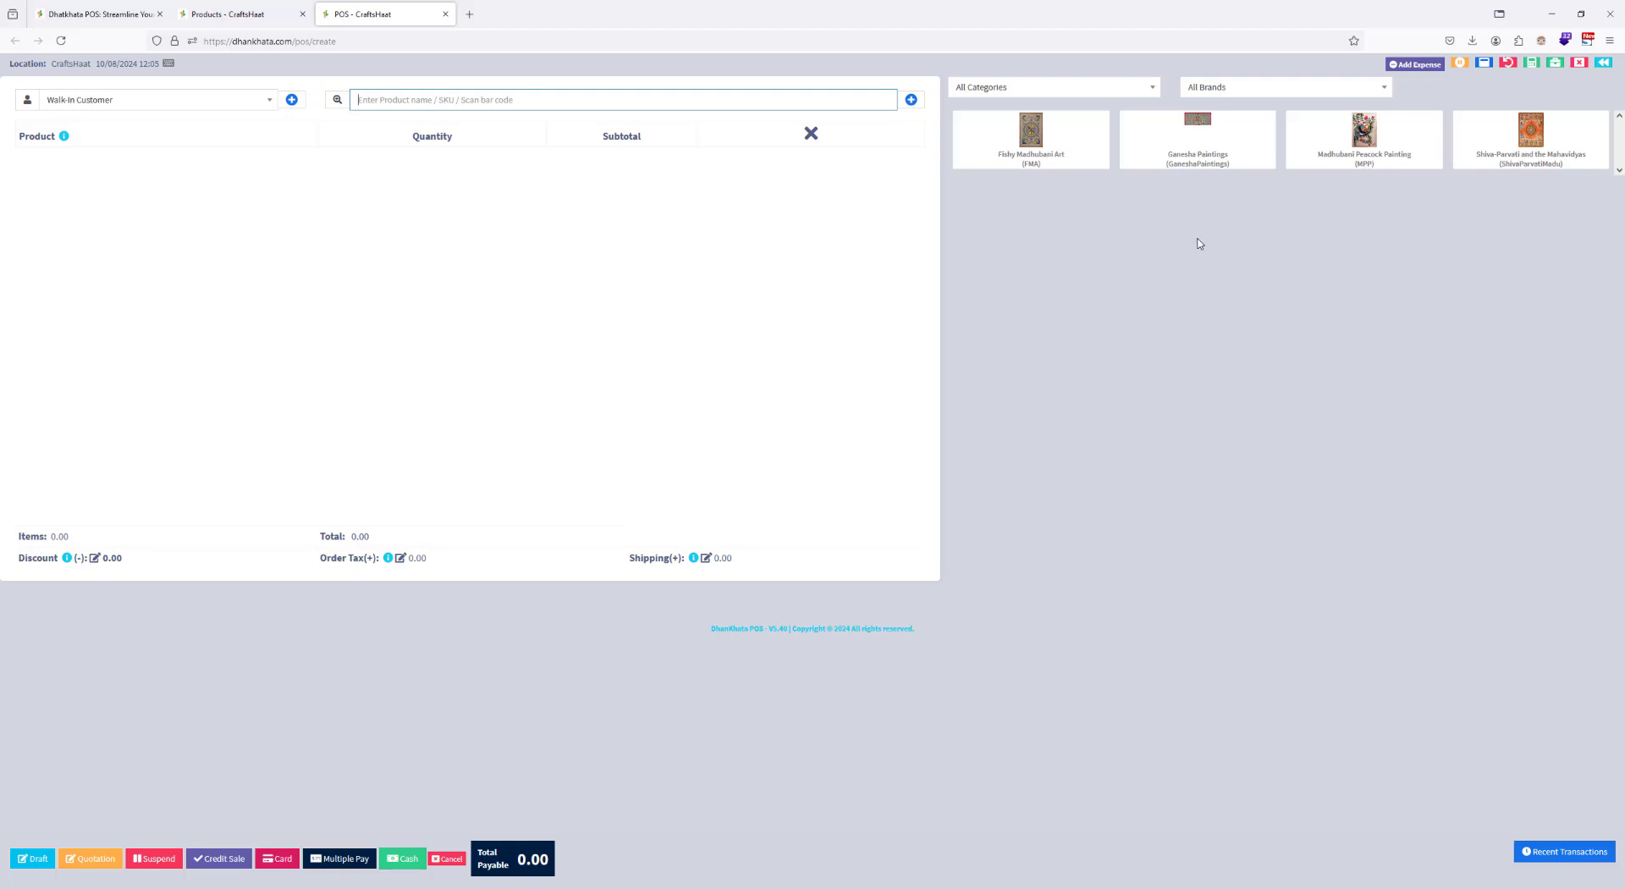
{"action": "left_click", "coordinate": [1098, 90]}
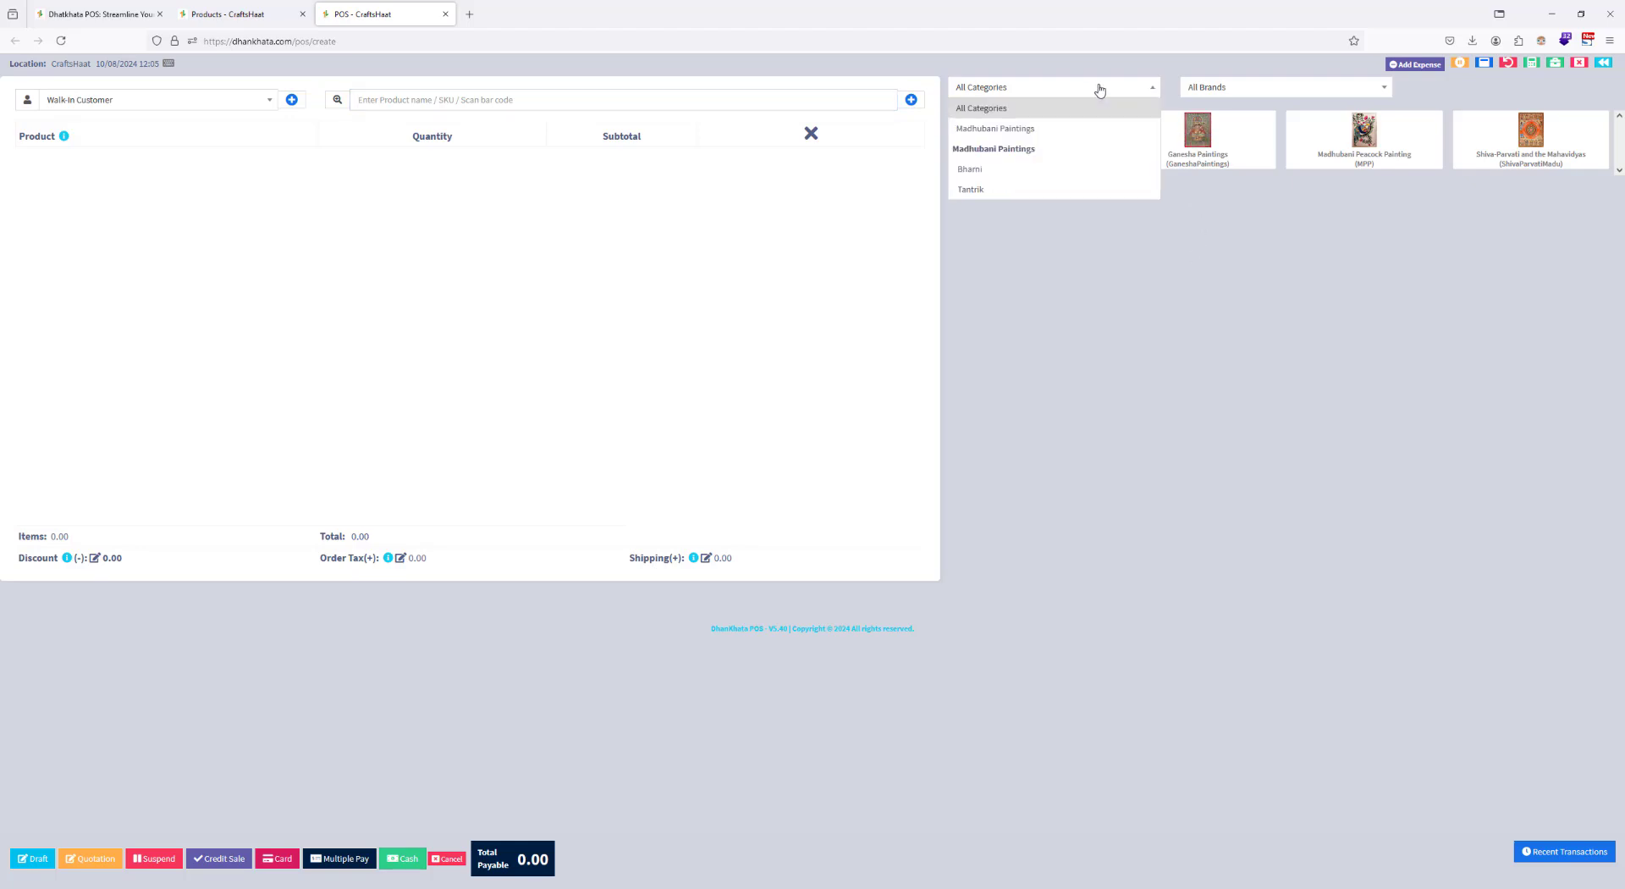
{"action": "left_click", "coordinate": [996, 177]}
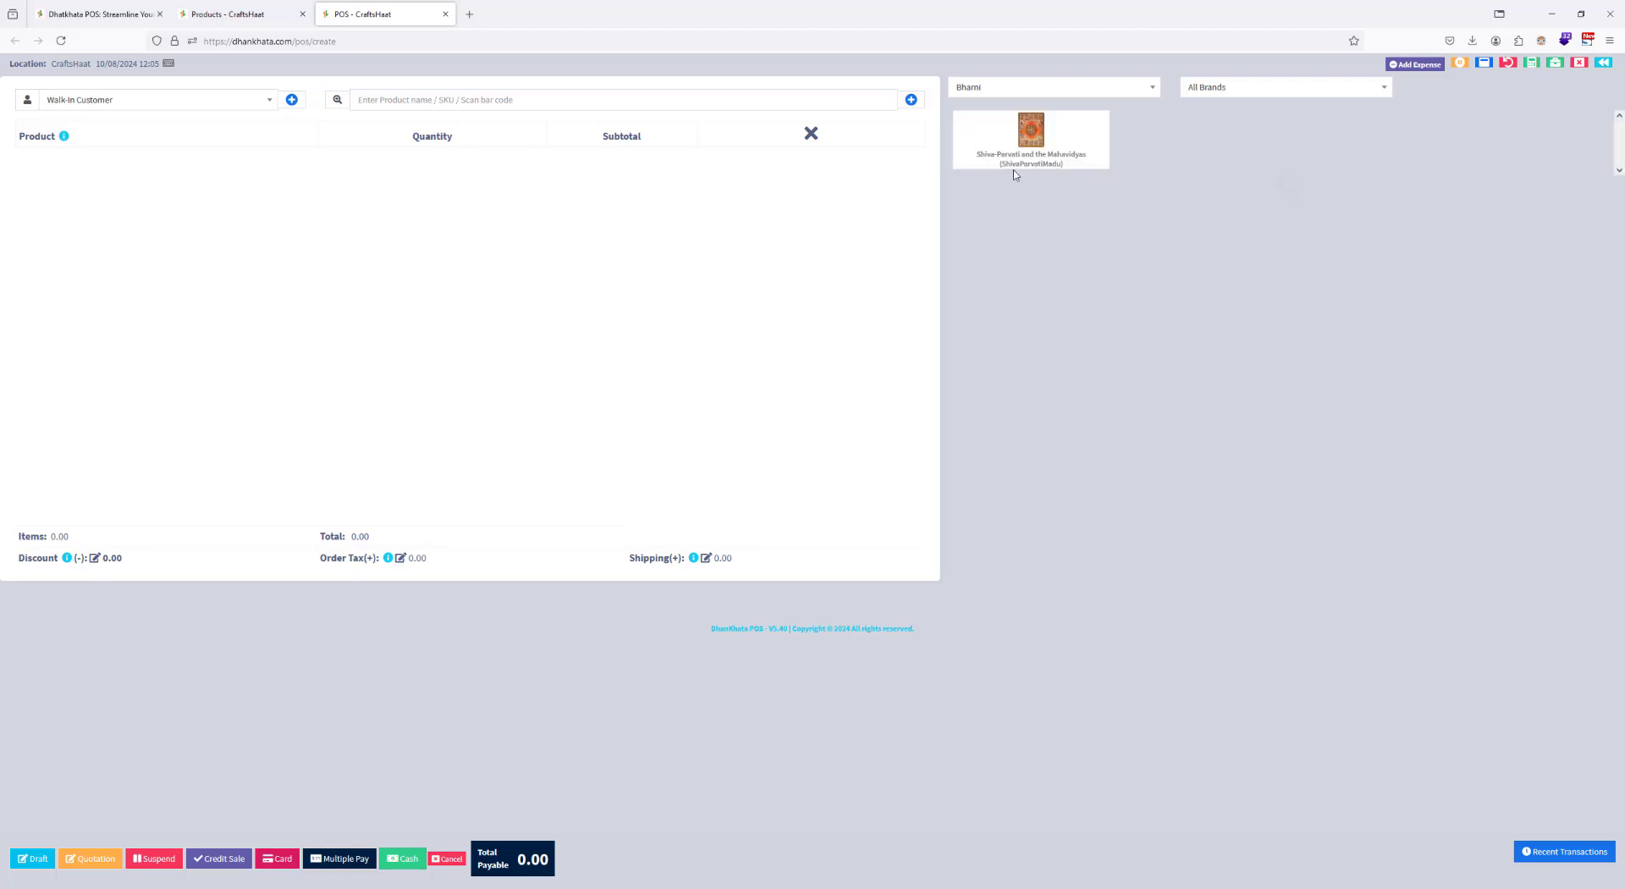
{"action": "left_click", "coordinate": [1038, 90]}
{"action": "left_click", "coordinate": [1005, 190]}
Step: Return to the product list and review the Ganesha Paintings edit form, including its image, leaving without saving
{"action": "left_click", "coordinate": [86, 14]}
{"action": "left_click", "coordinate": [253, 15]}
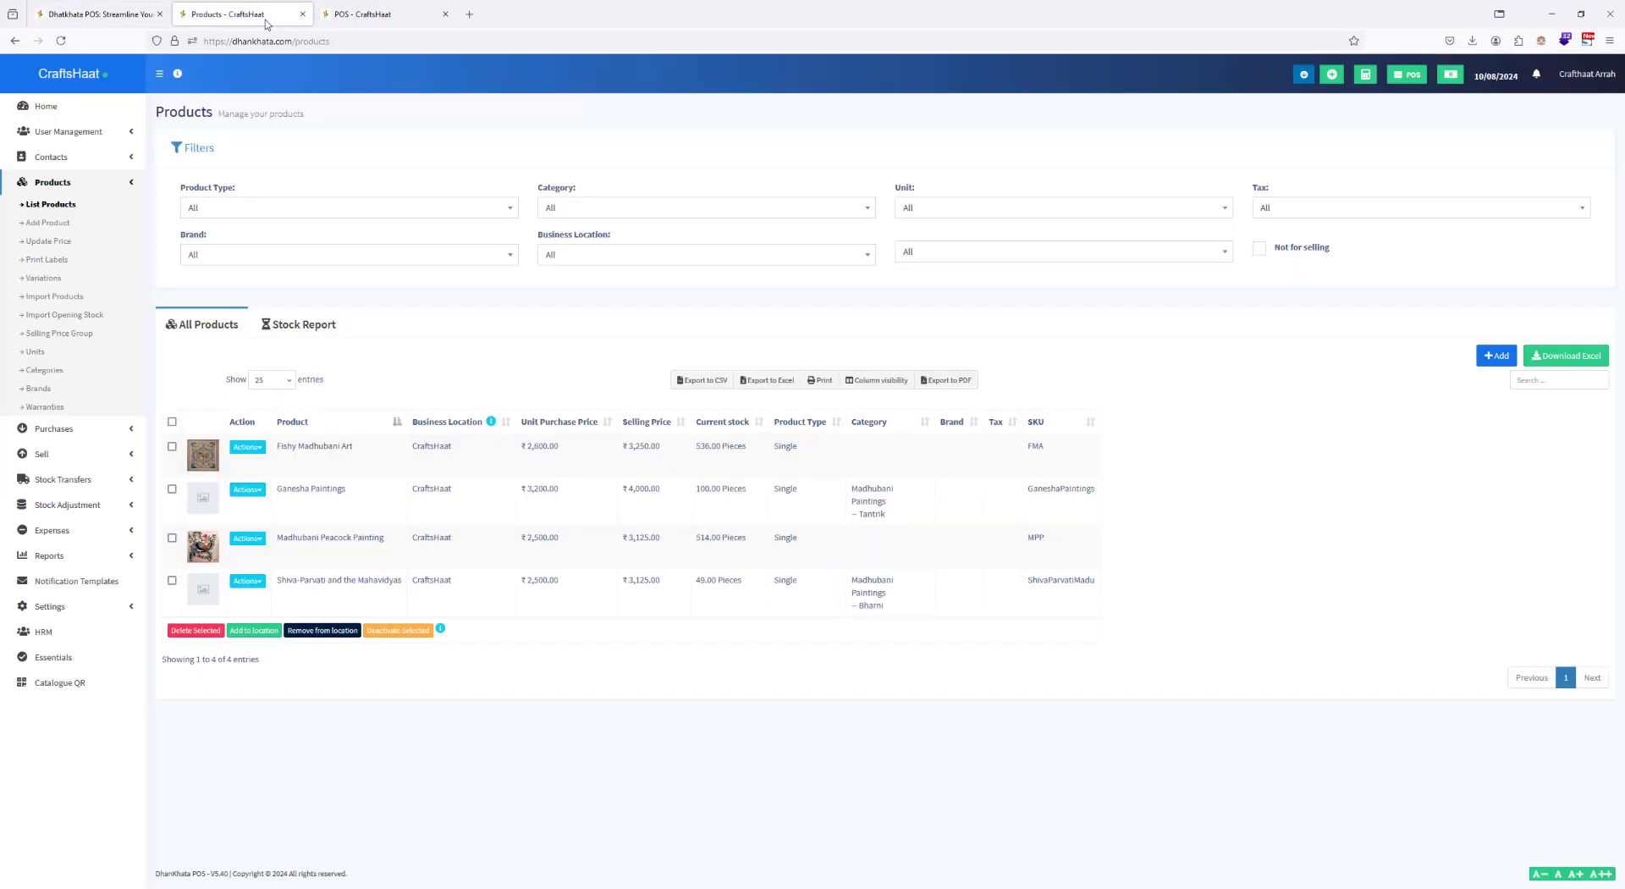
{"action": "left_click", "coordinate": [260, 545]}
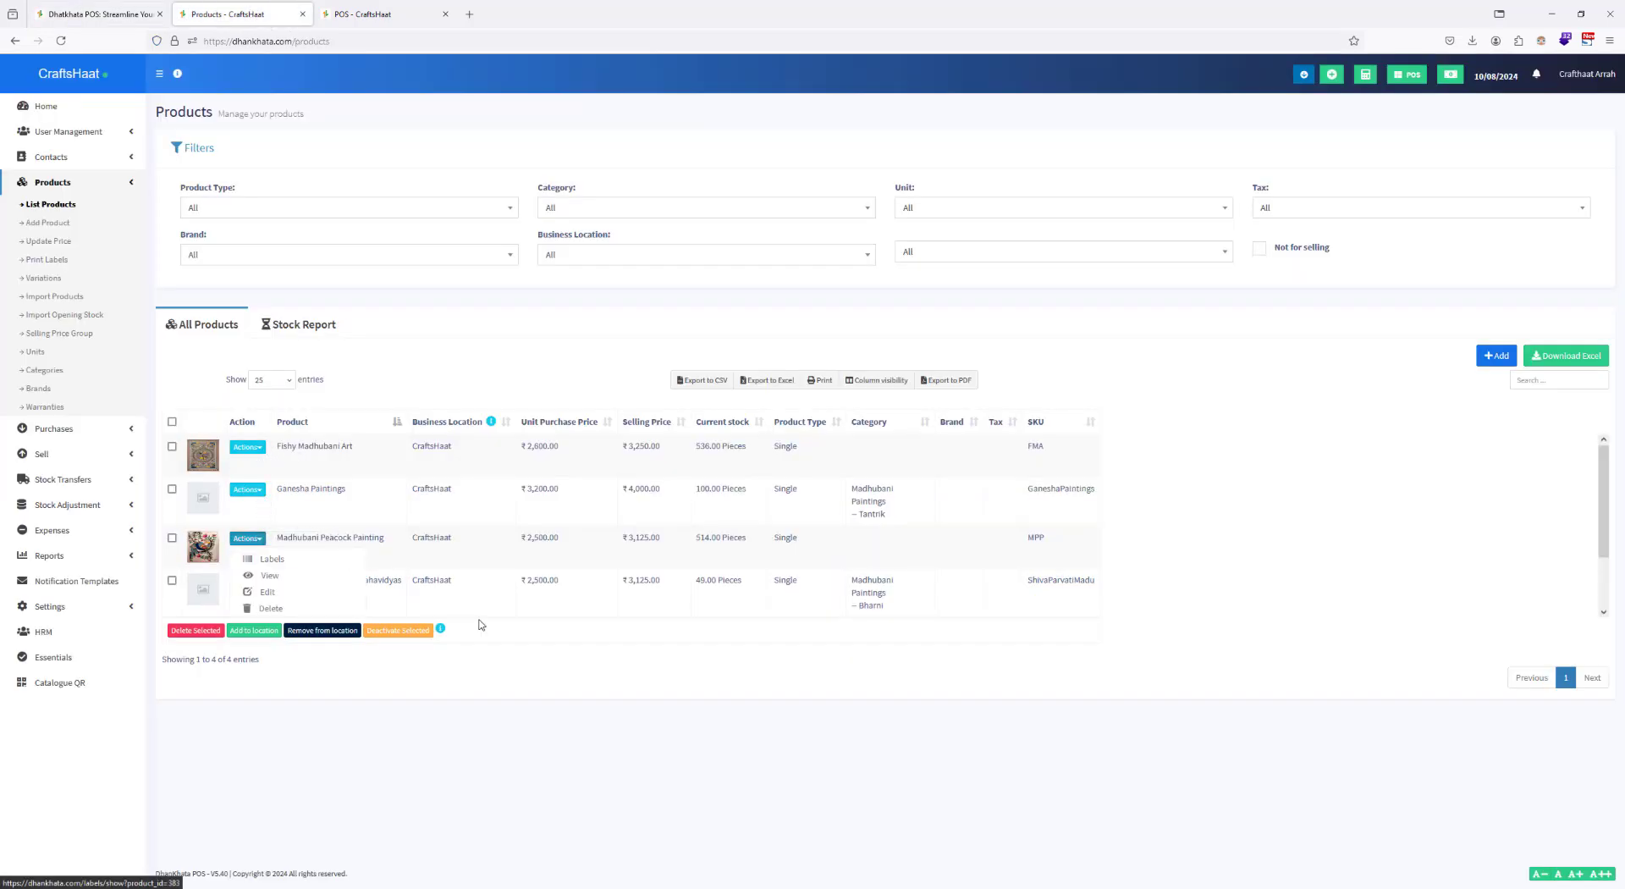
{"action": "left_click", "coordinate": [547, 660]}
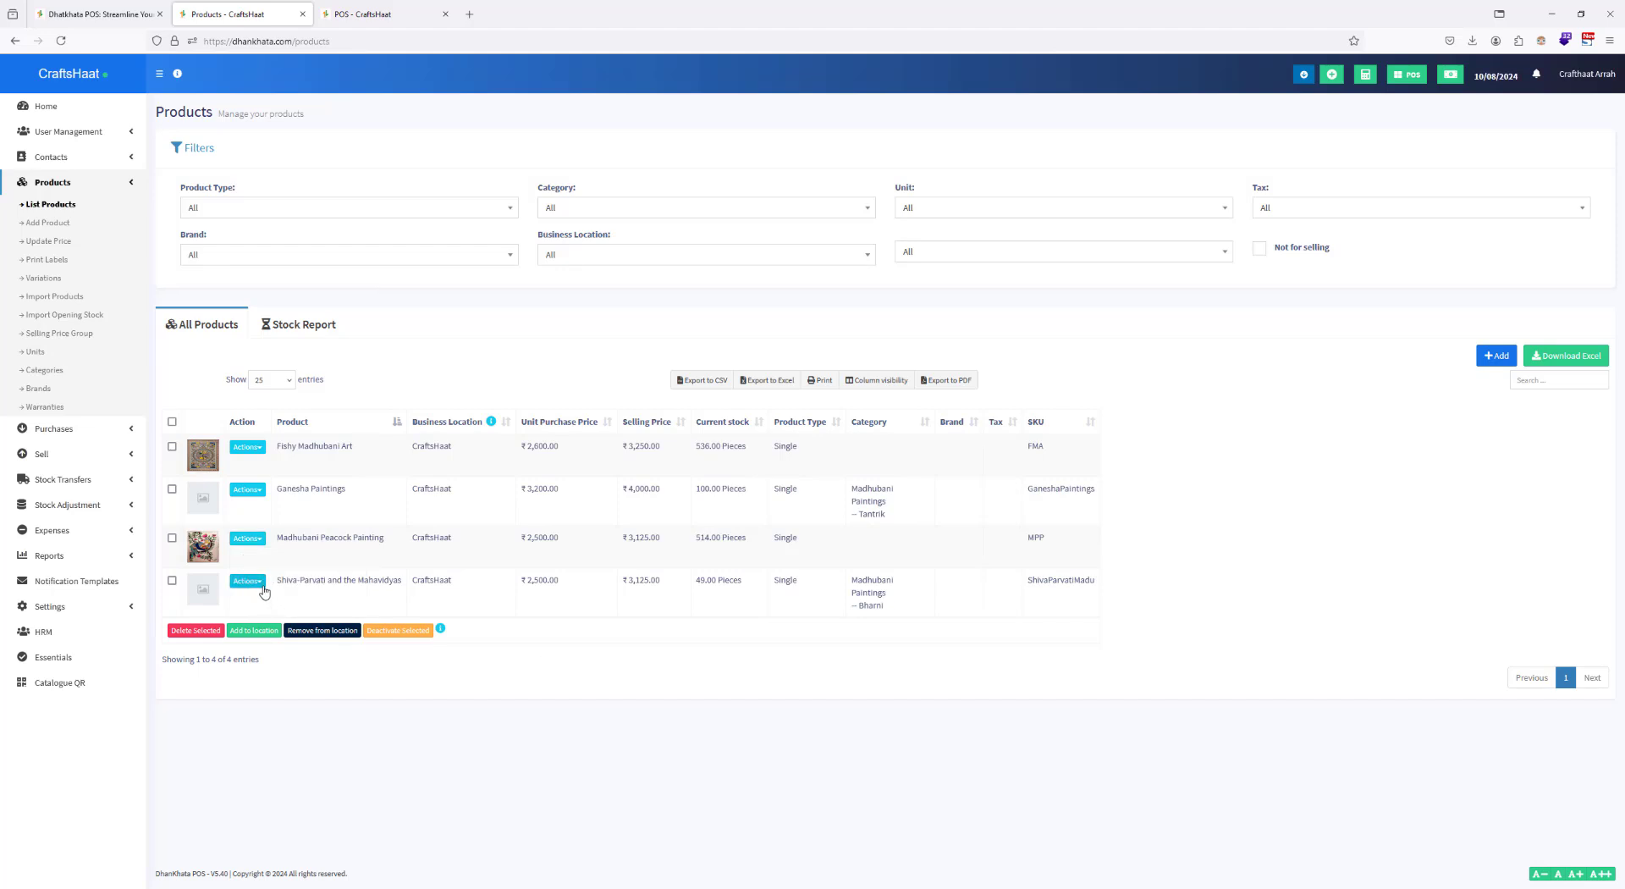
{"action": "left_click", "coordinate": [248, 490]}
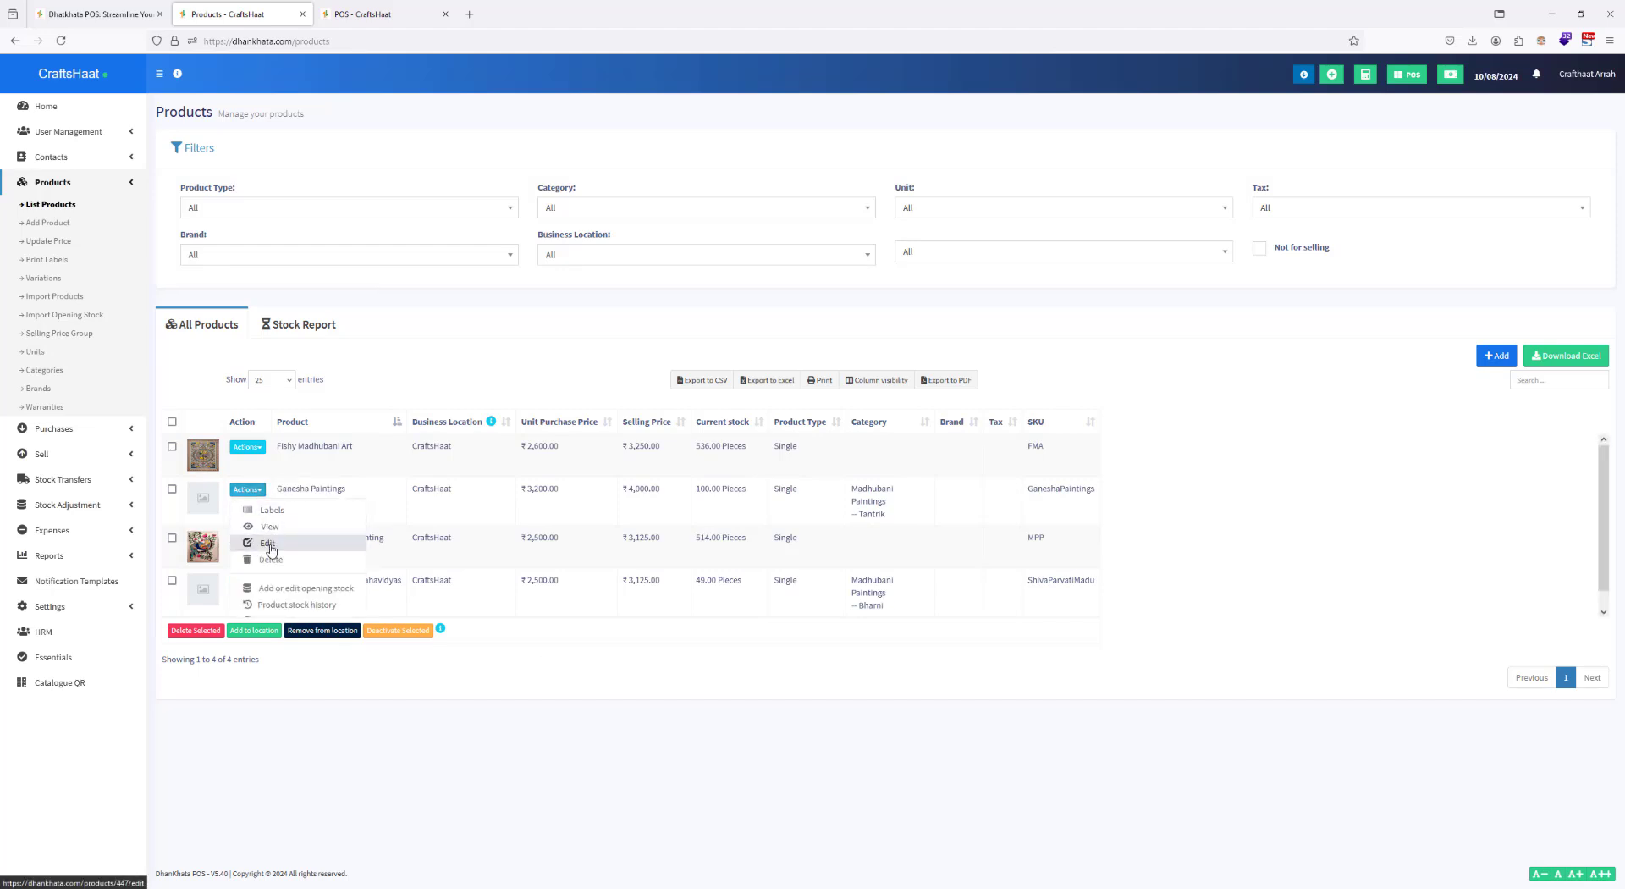
{"action": "left_click", "coordinate": [277, 539]}
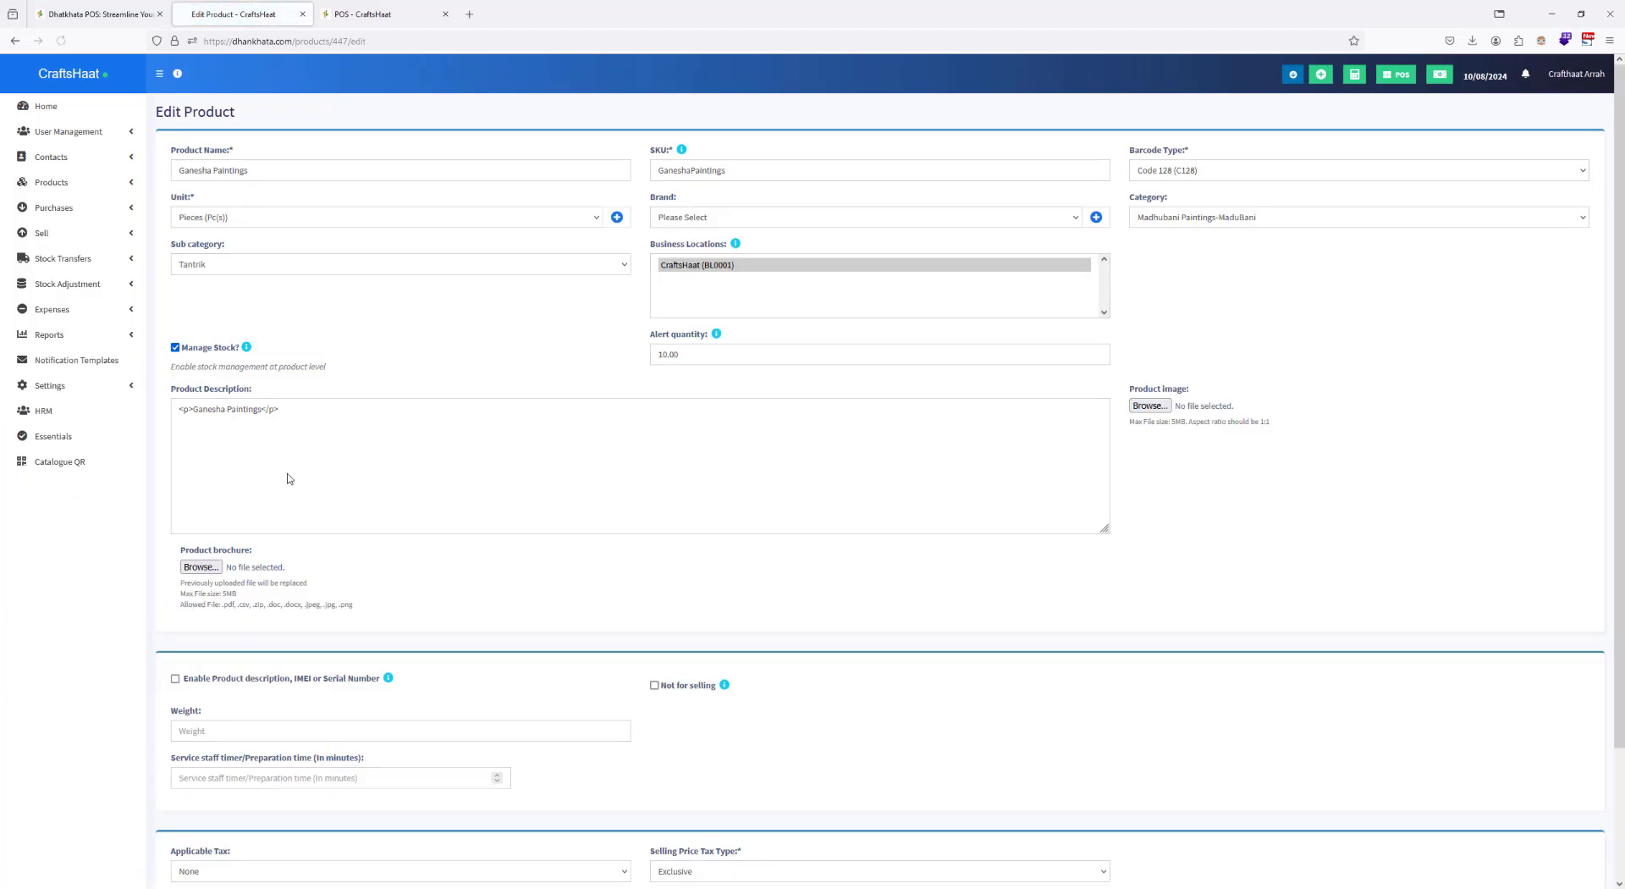
{"action": "scroll", "coordinate": [343, 313], "scroll_direction": "down", "scroll_amount": 5}
{"action": "scroll", "coordinate": [338, 284], "scroll_direction": "up", "scroll_amount": 5}
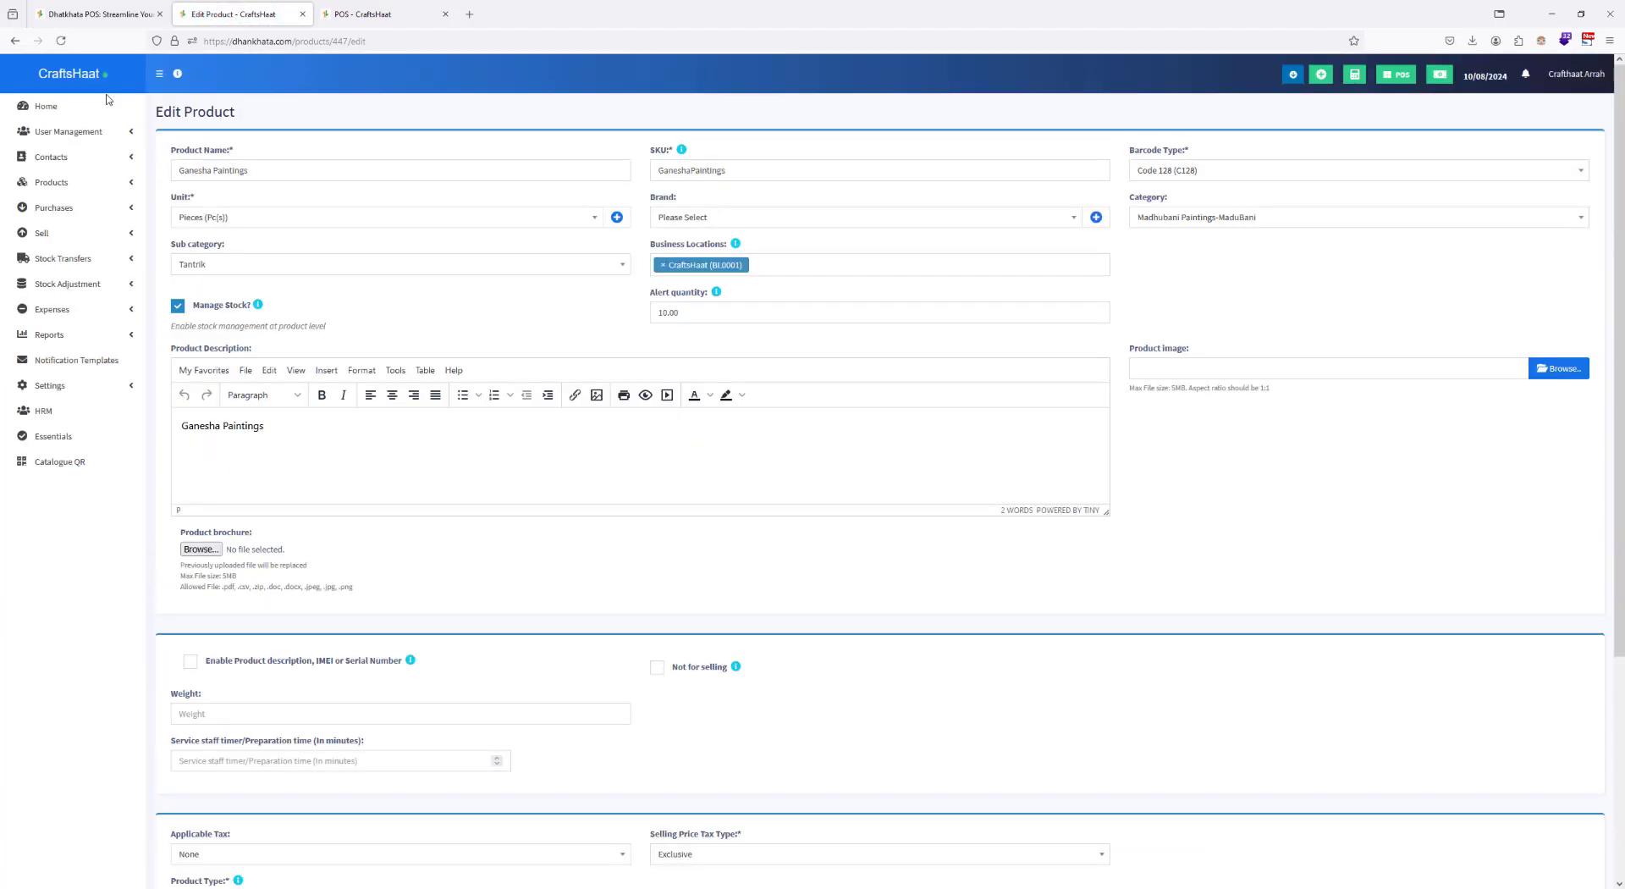
{"action": "scroll", "coordinate": [457, 499], "scroll_direction": "down", "scroll_amount": 5}
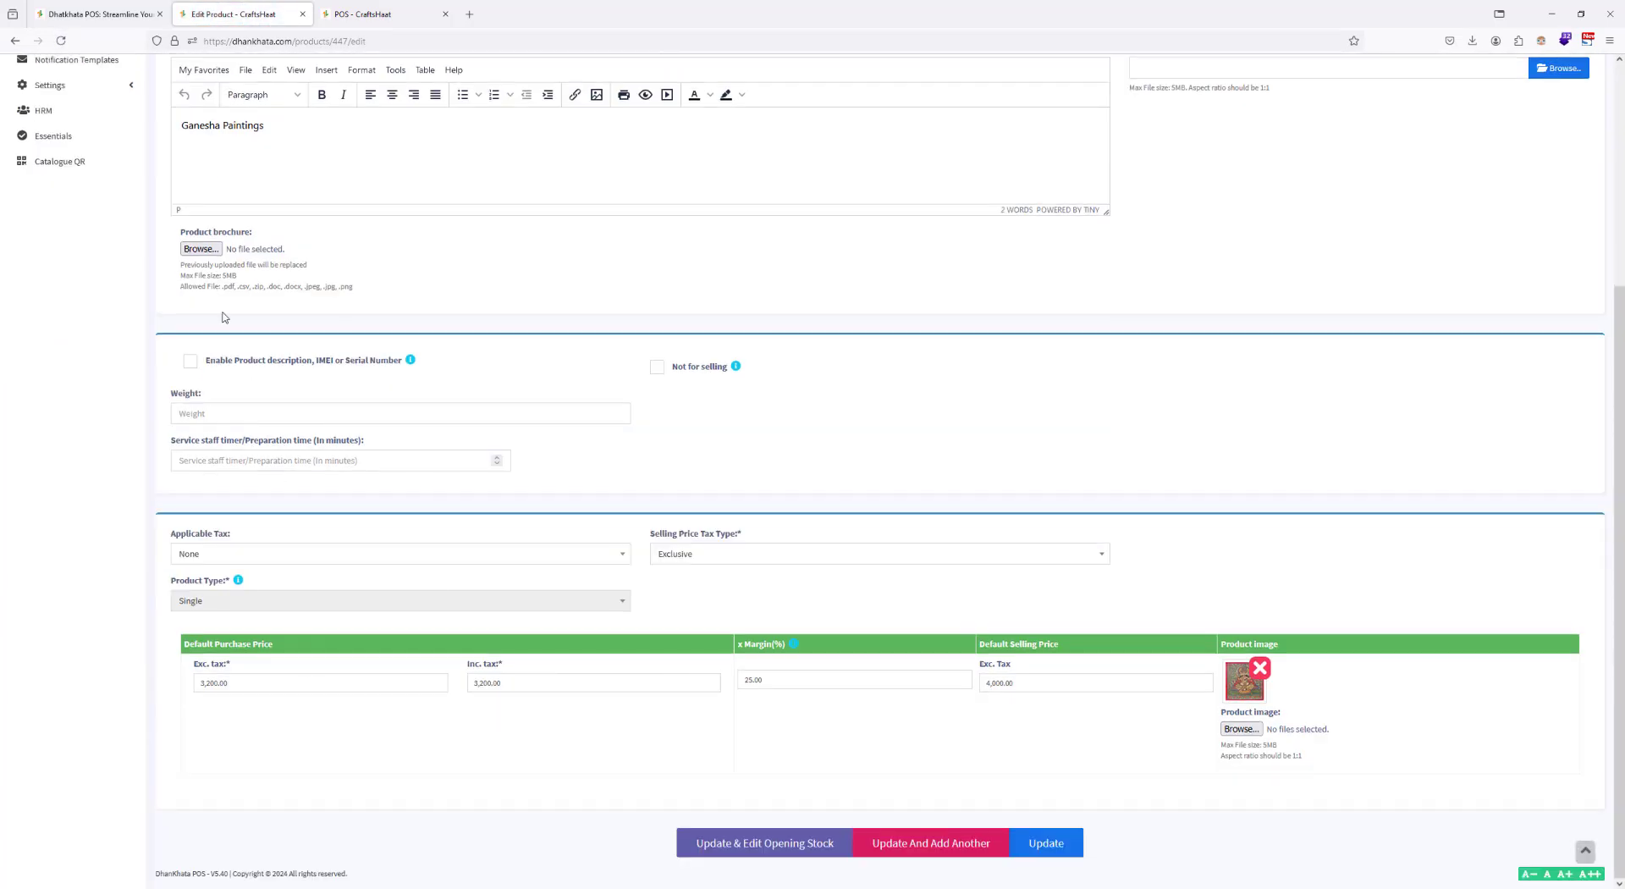
{"action": "left_click", "coordinate": [16, 40]}
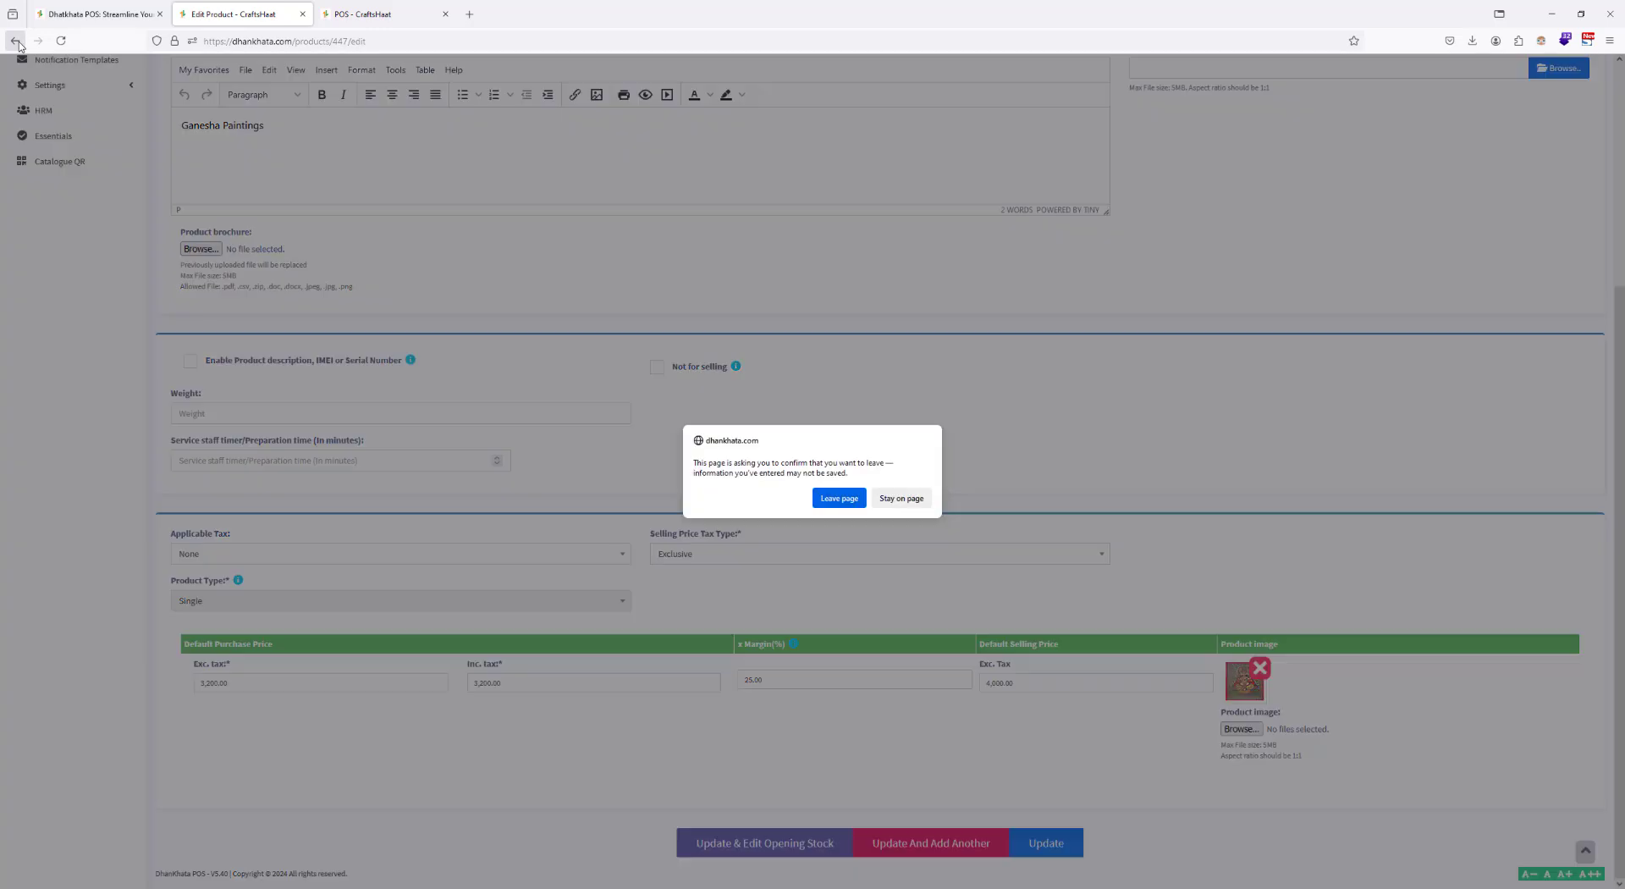
{"action": "left_click", "coordinate": [839, 497]}
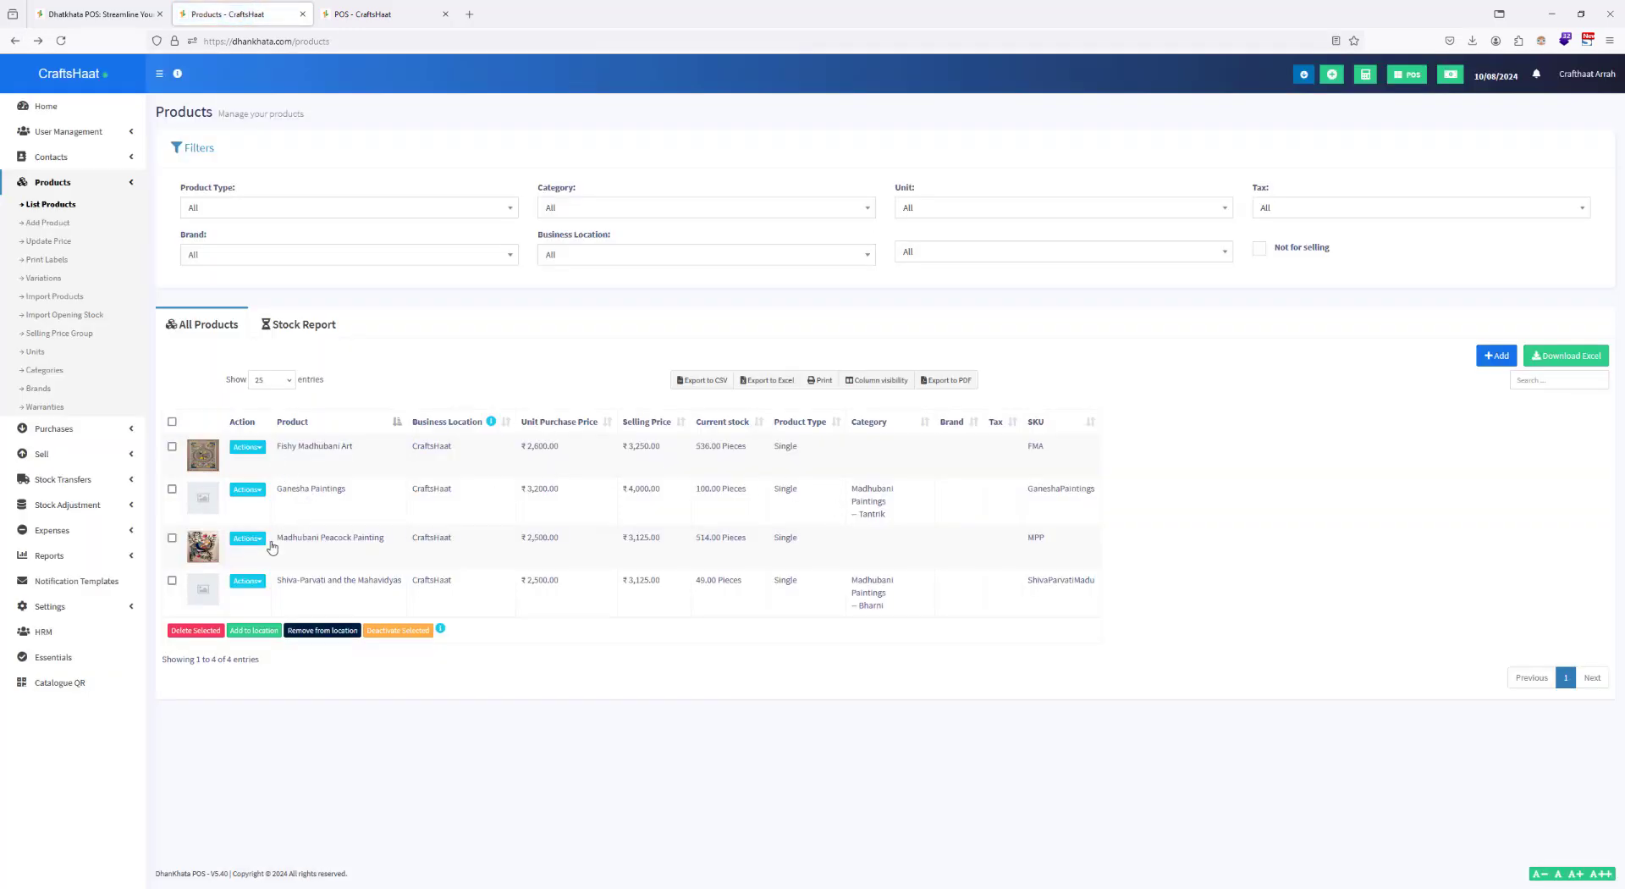
{"action": "left_click", "coordinate": [259, 499]}
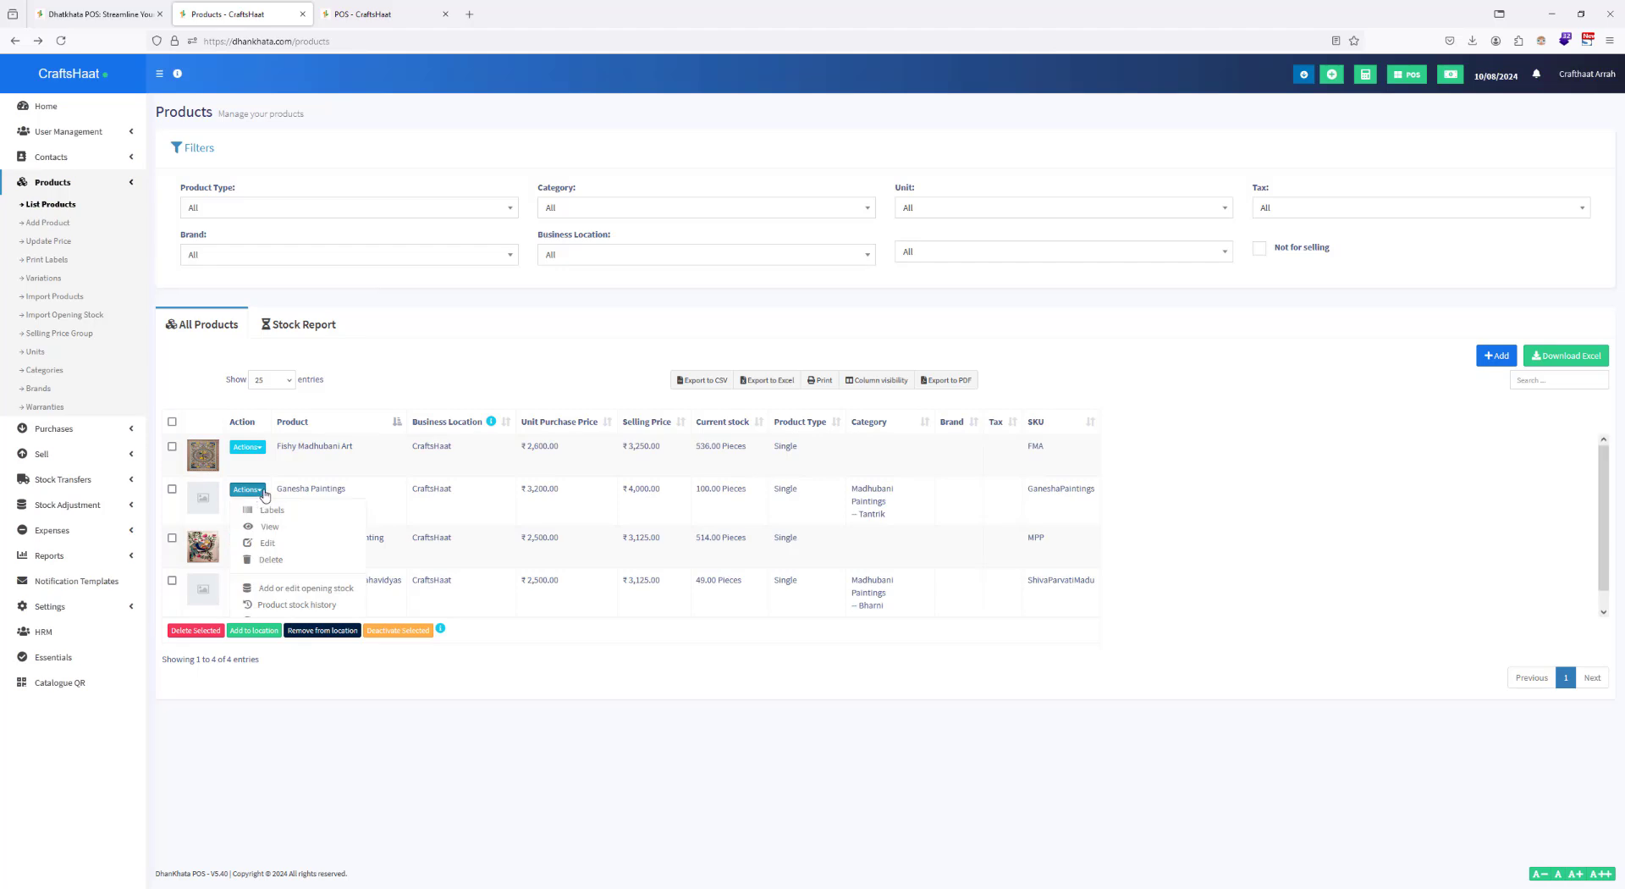
{"action": "scroll", "coordinate": [287, 562], "scroll_direction": "down", "scroll_amount": 1}
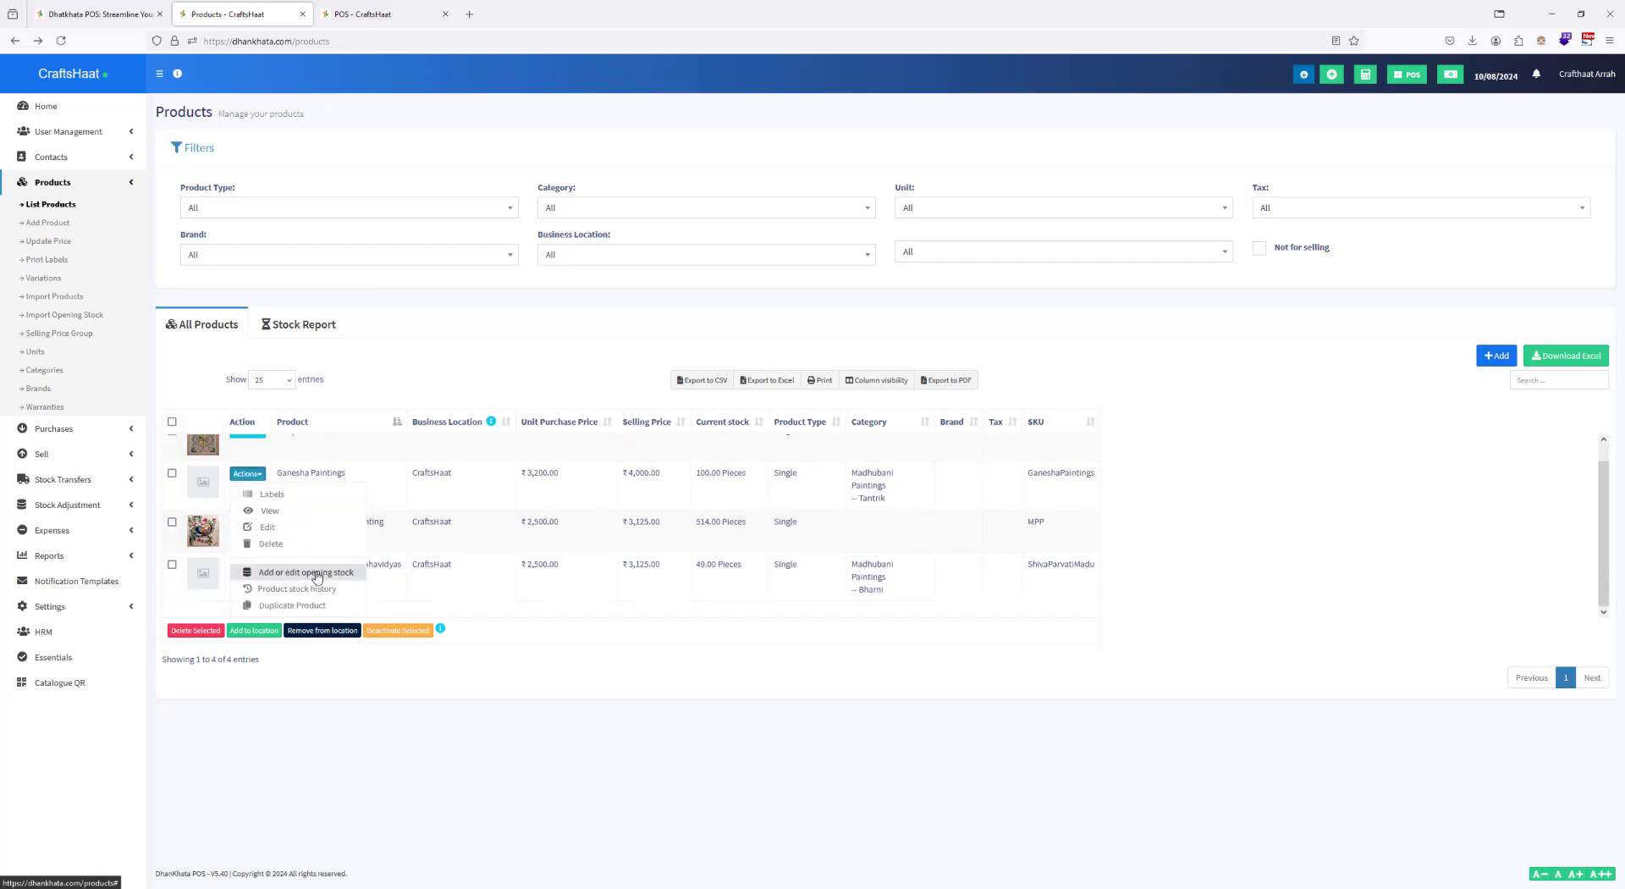
{"action": "left_click", "coordinate": [306, 576]}
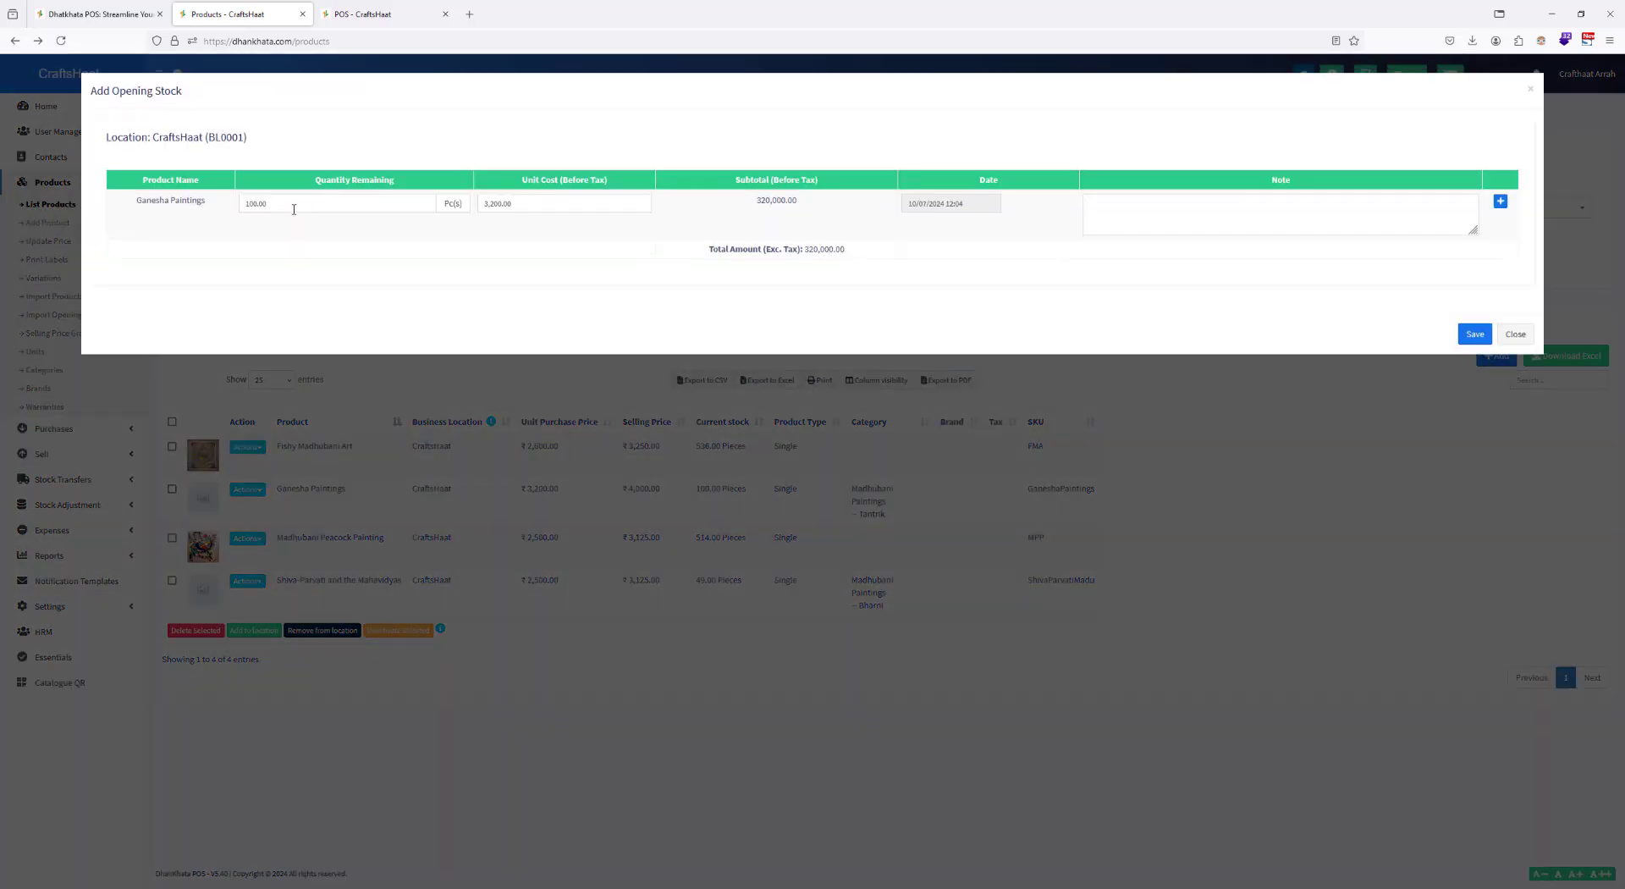
{"action": "left_click", "coordinate": [294, 209]}
{"action": "type", "text": "150"}
{"action": "left_click", "coordinate": [637, 372]}
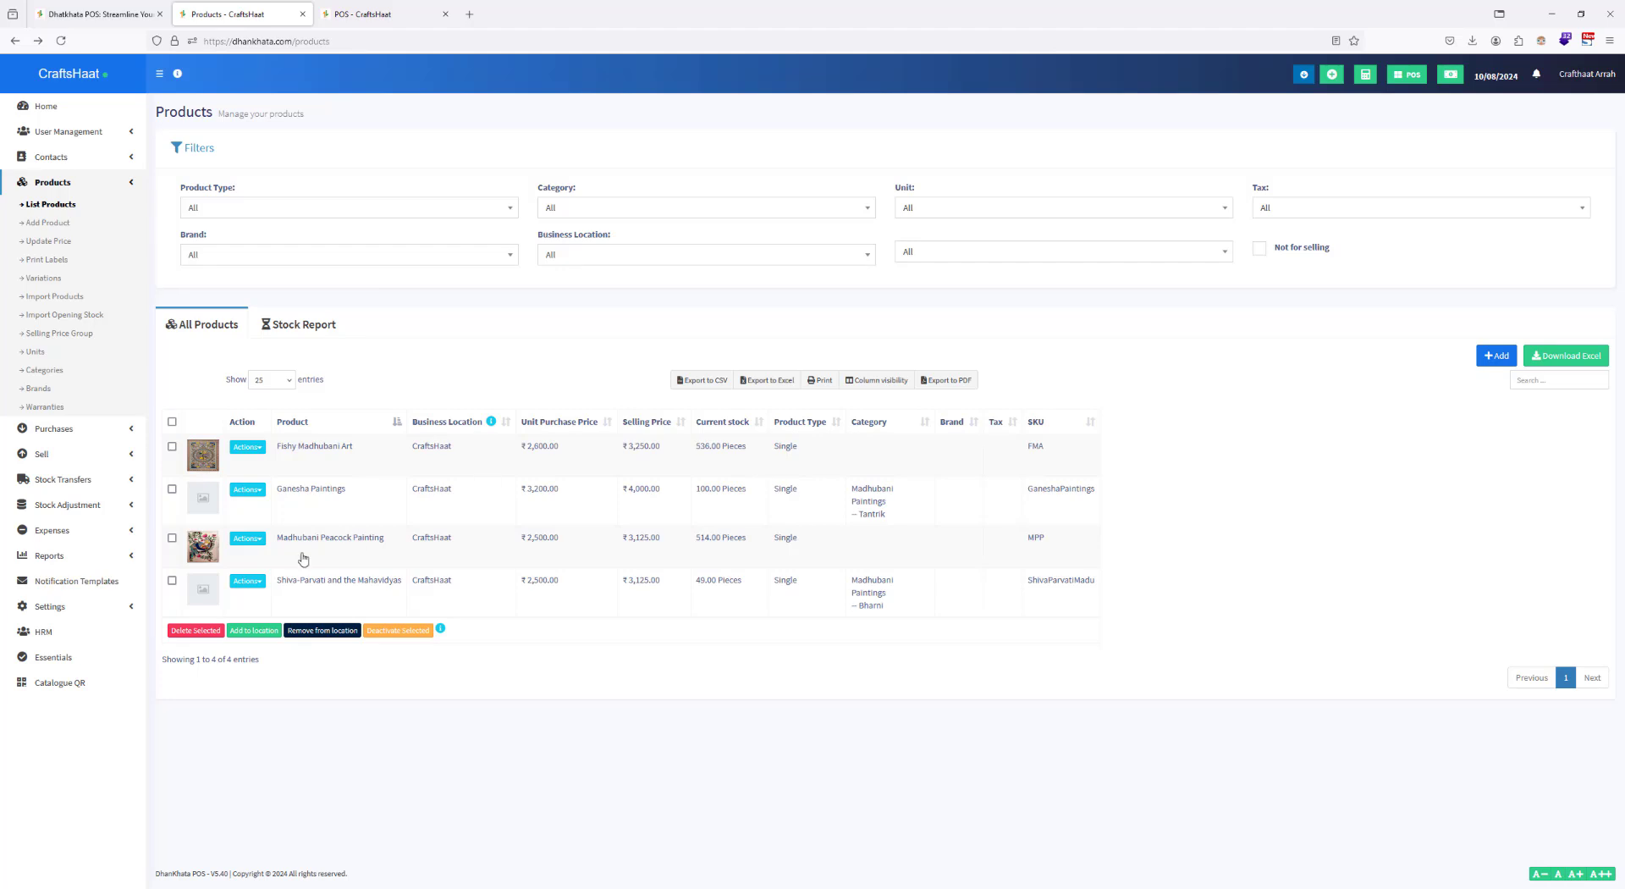
Step: Change the opening stock quantity of Ganesha Paintings to 150 and save it
{"action": "left_click", "coordinate": [248, 490]}
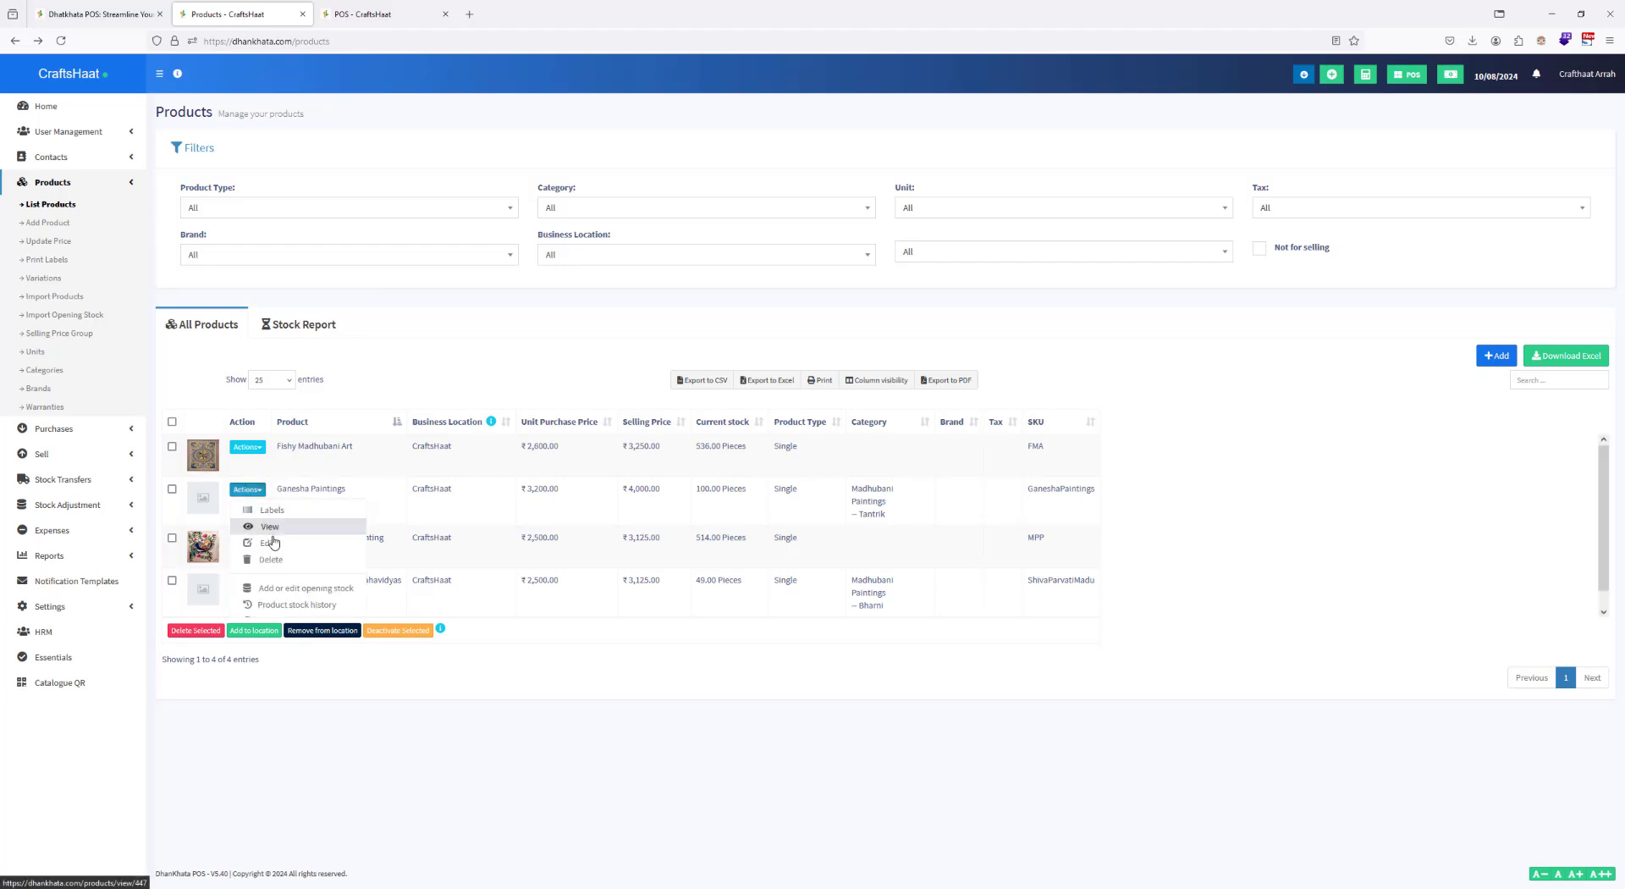
{"action": "left_click", "coordinate": [282, 590]}
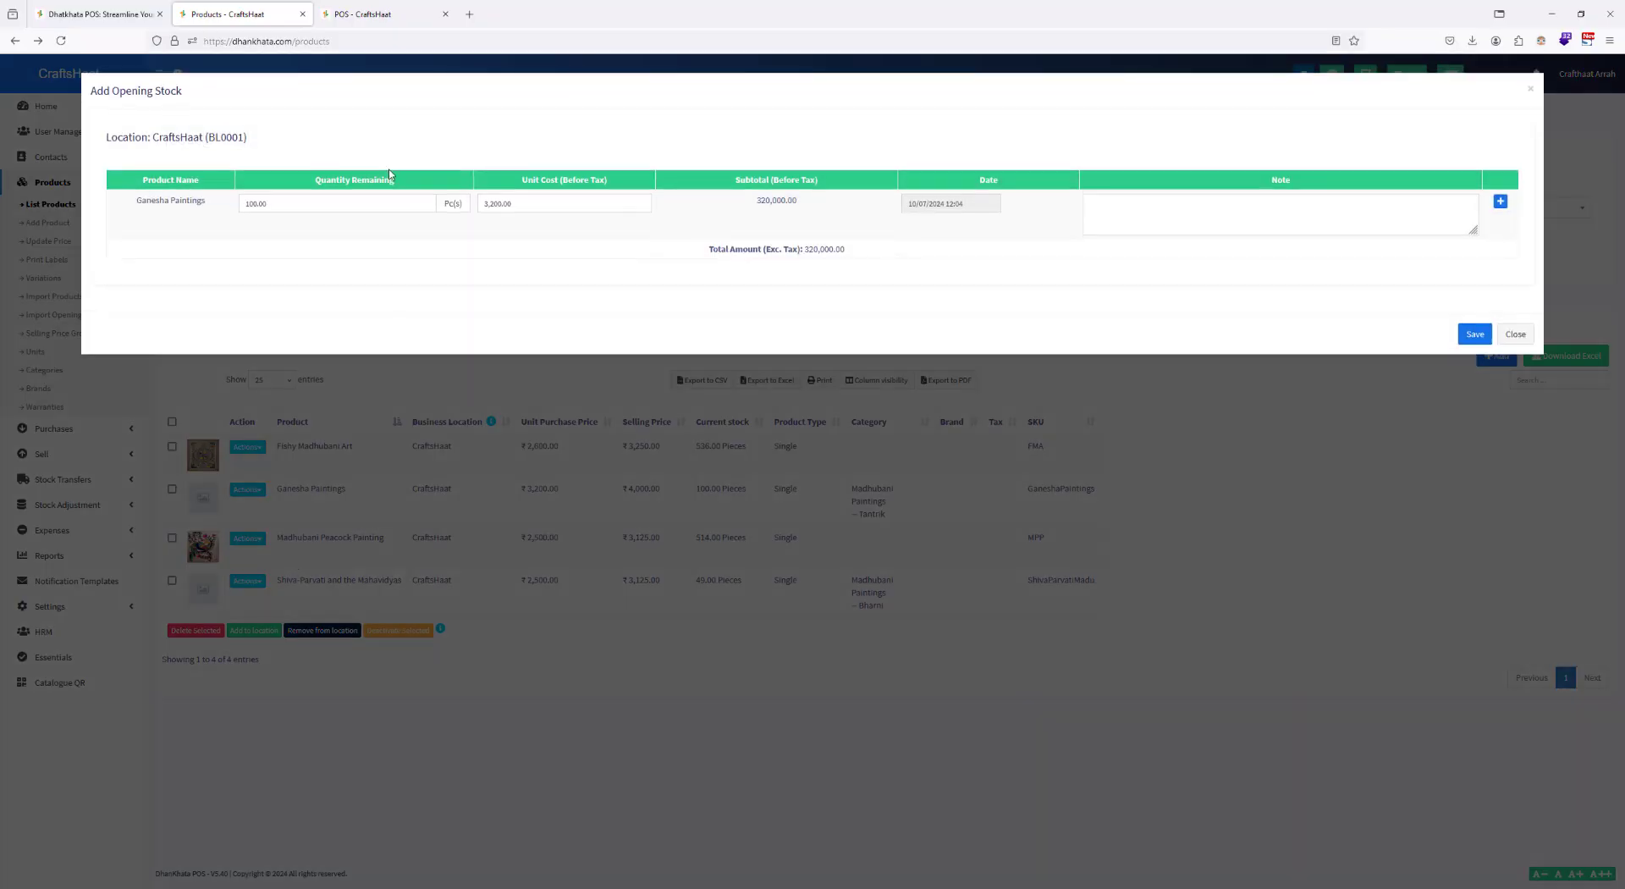
{"action": "type", "text": "150"}
{"action": "left_click", "coordinate": [966, 231]}
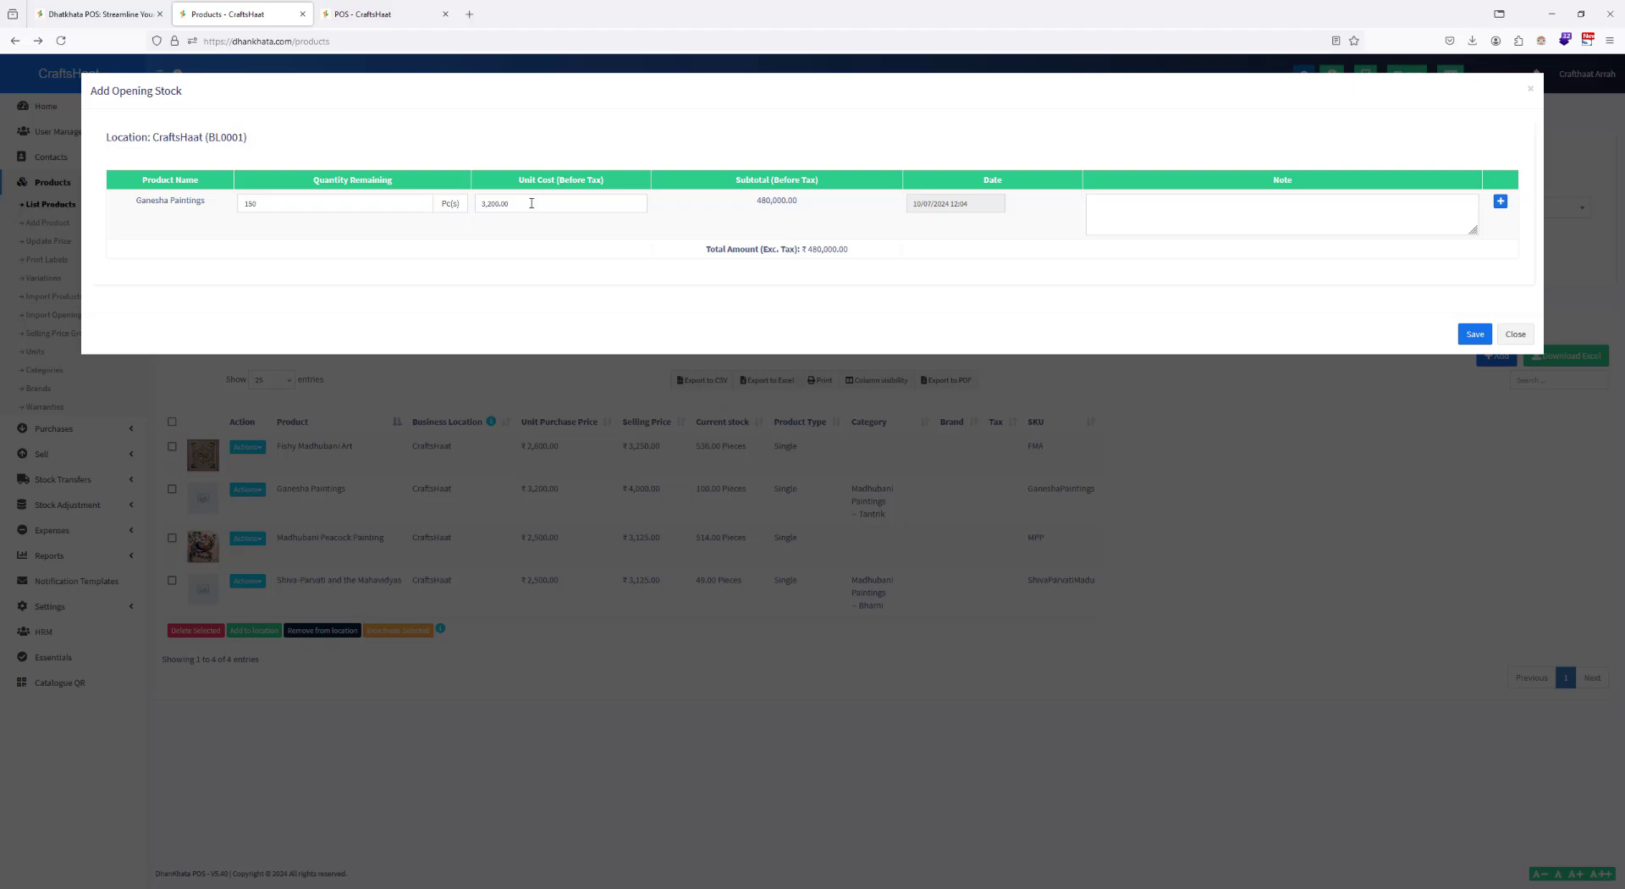
{"action": "left_click", "coordinate": [1463, 335]}
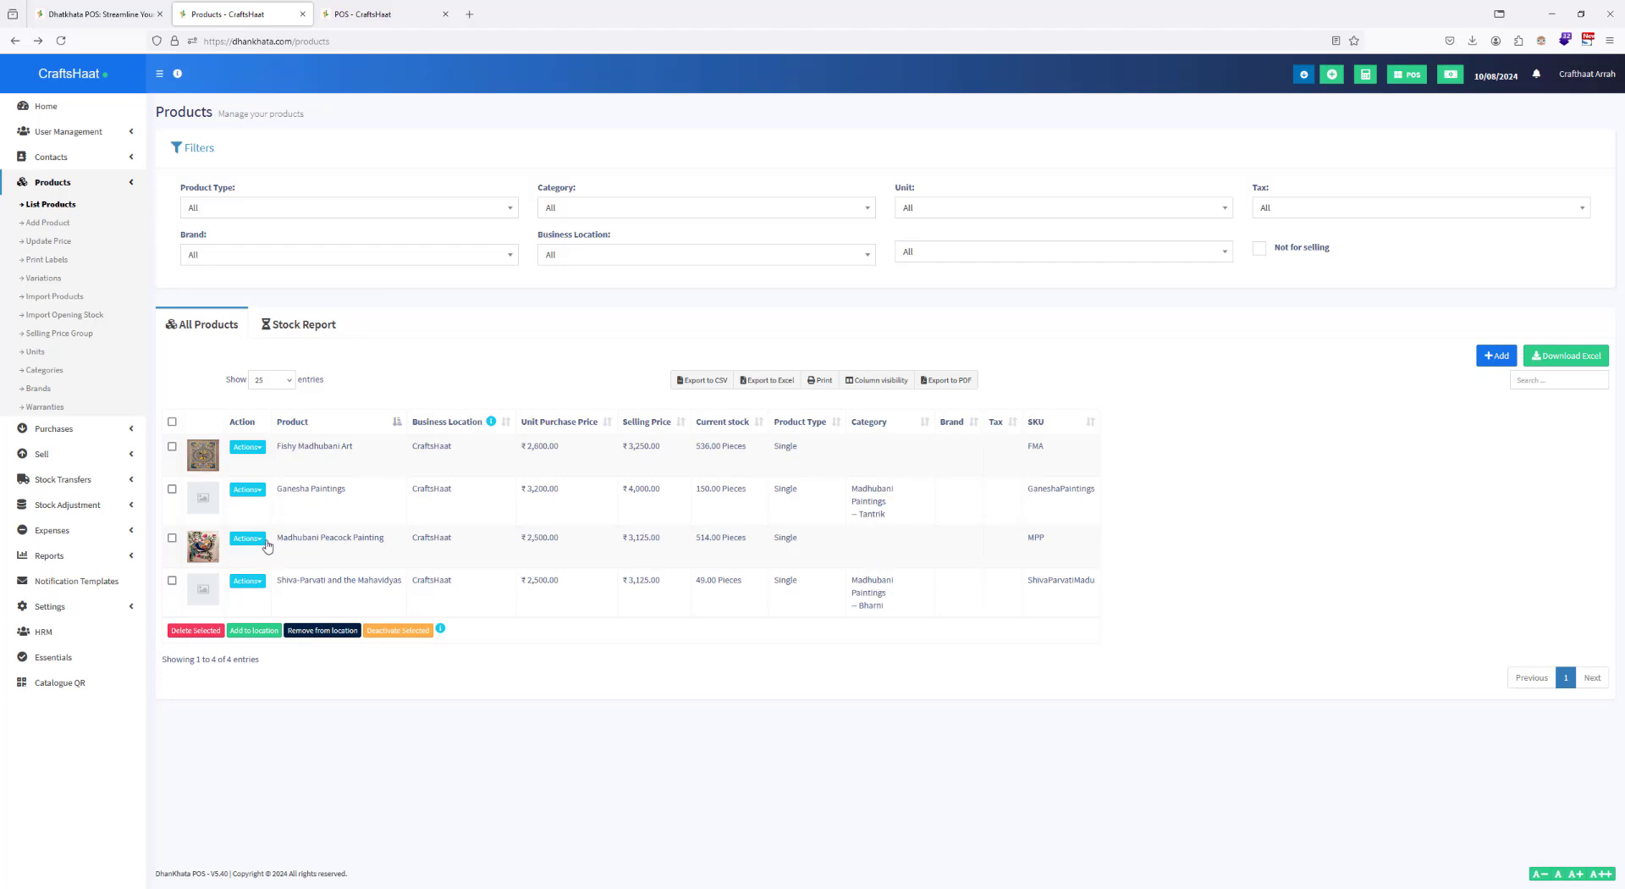
Step: Assign Fishy Madhubani Art to the Madhubani Paintings category and Bharni subcategory, and update the product
{"action": "left_click", "coordinate": [247, 447]}
{"action": "left_click", "coordinate": [276, 506]}
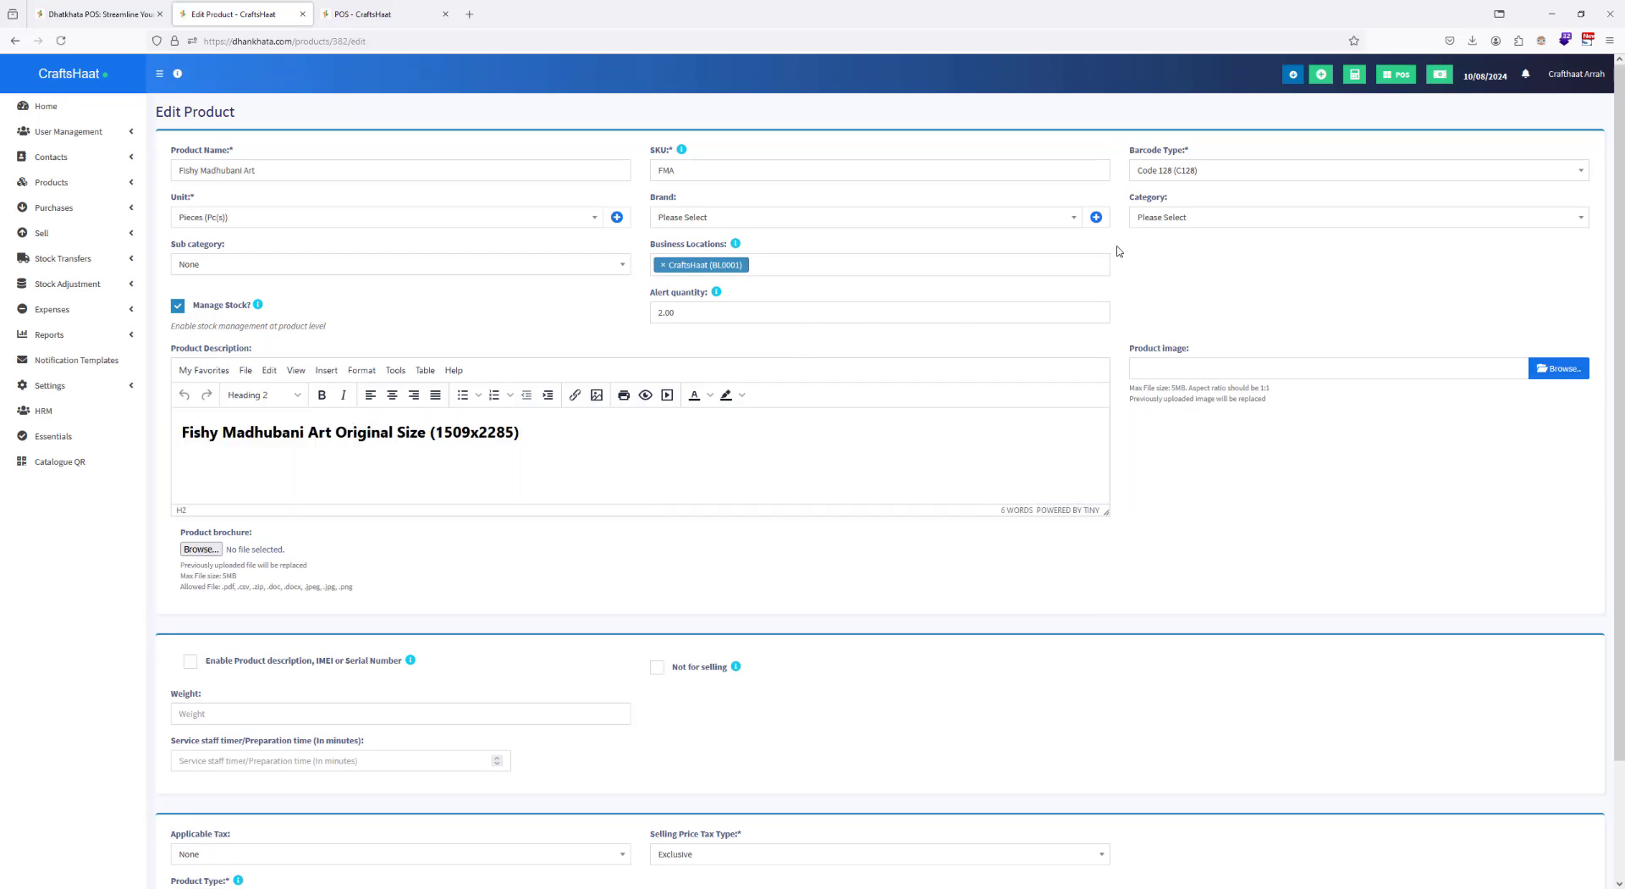
{"action": "left_click", "coordinate": [1212, 223]}
{"action": "left_click", "coordinate": [1171, 257]}
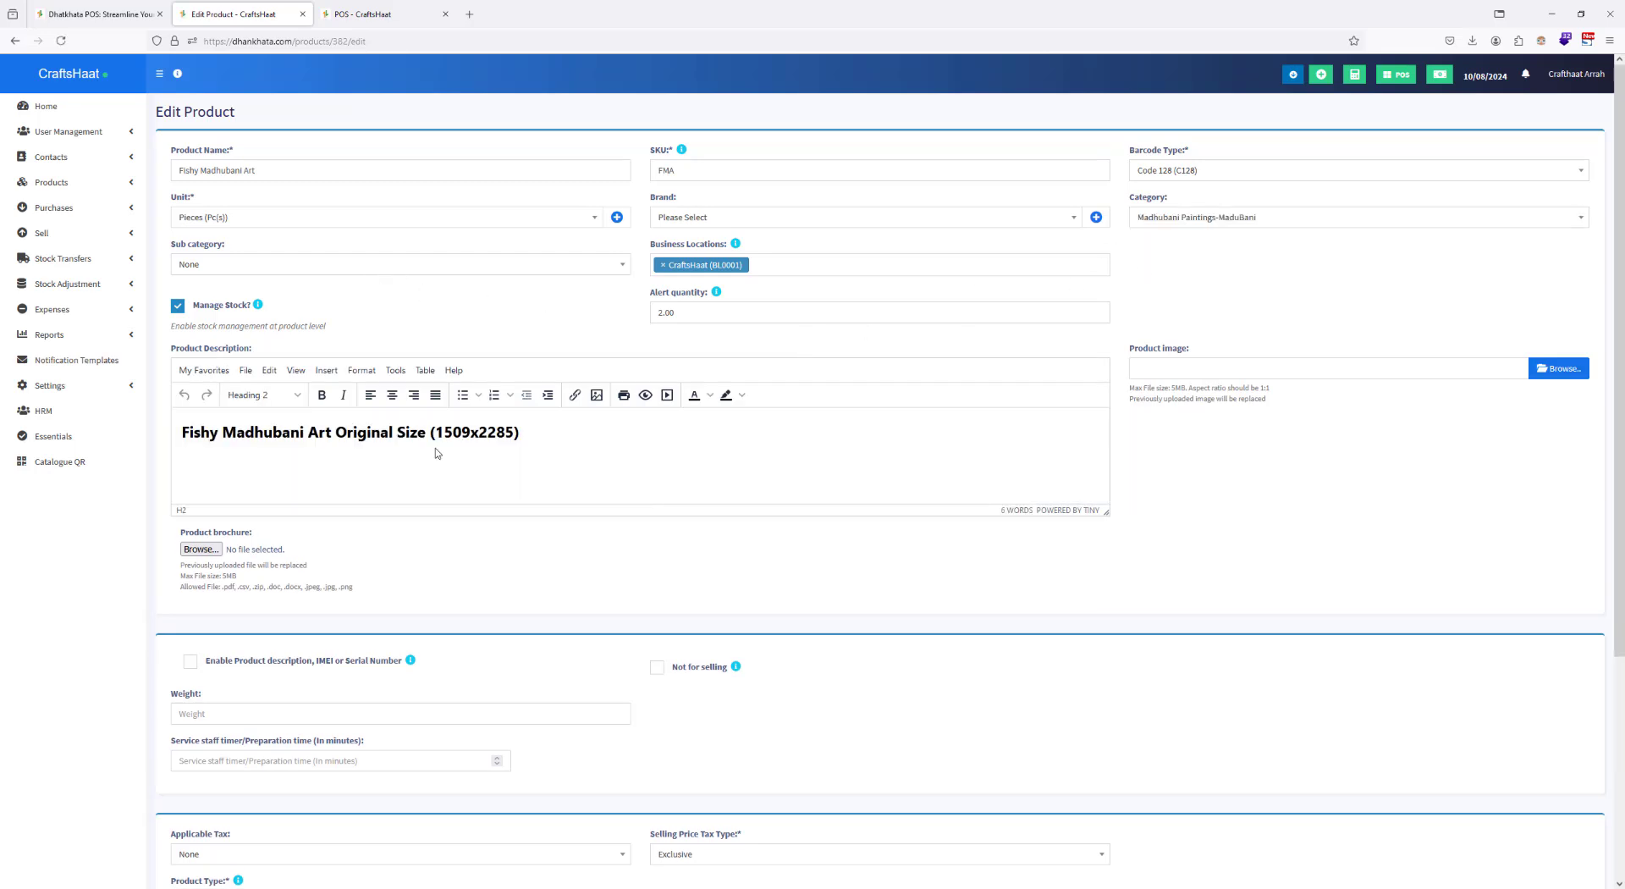
{"action": "left_click", "coordinate": [404, 272]}
{"action": "left_click", "coordinate": [213, 324]}
{"action": "scroll", "coordinate": [660, 588], "scroll_direction": "down", "scroll_amount": 3}
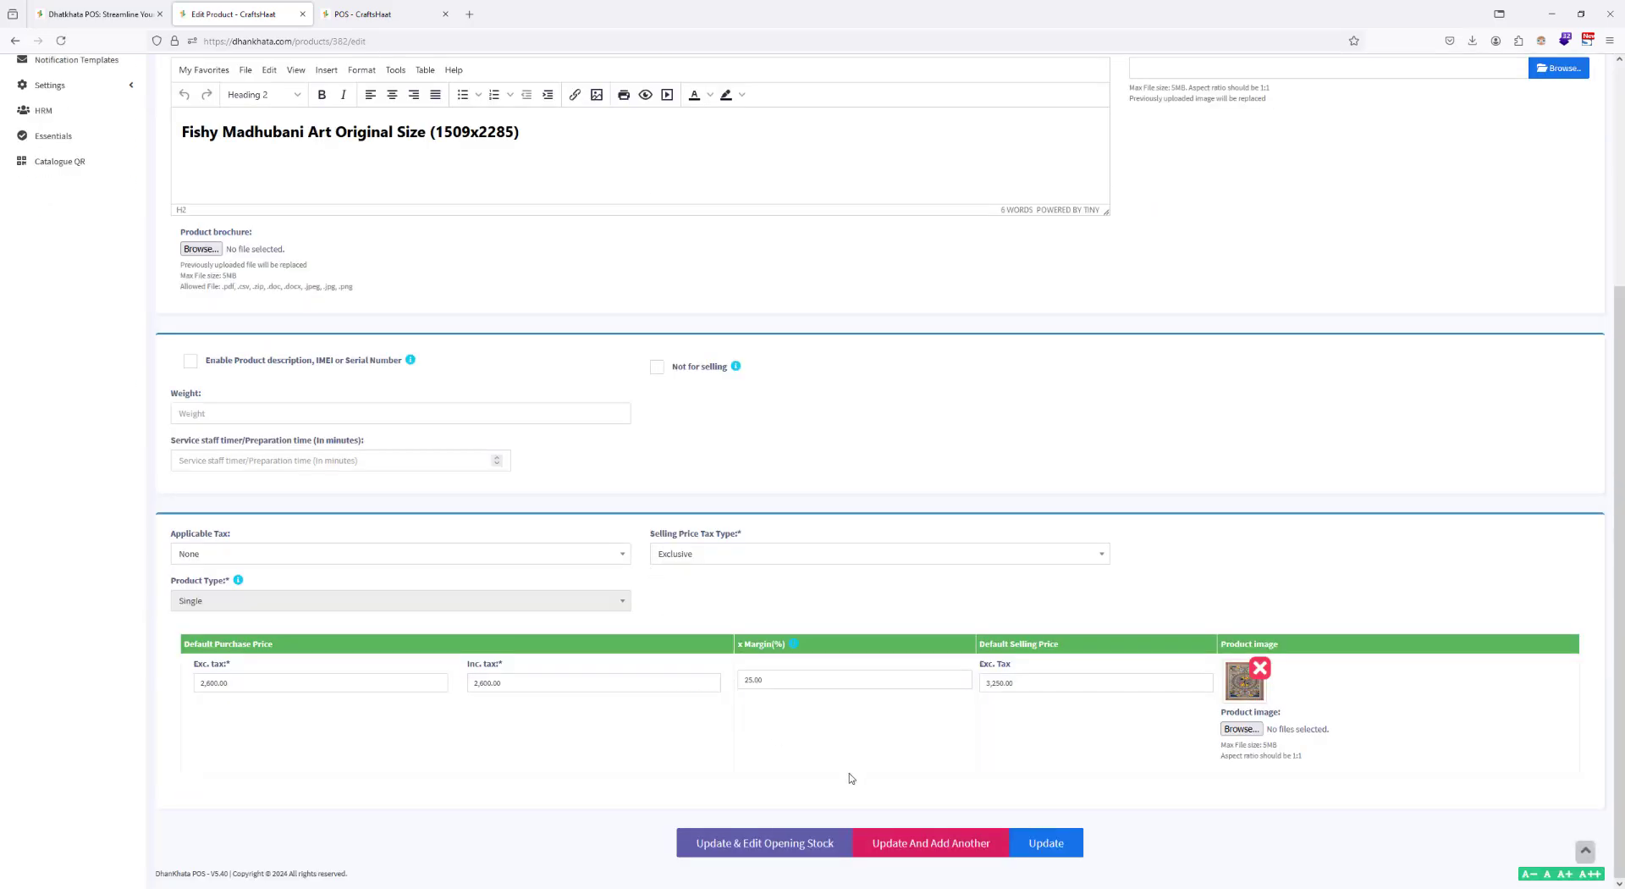
{"action": "left_click", "coordinate": [1026, 853]}
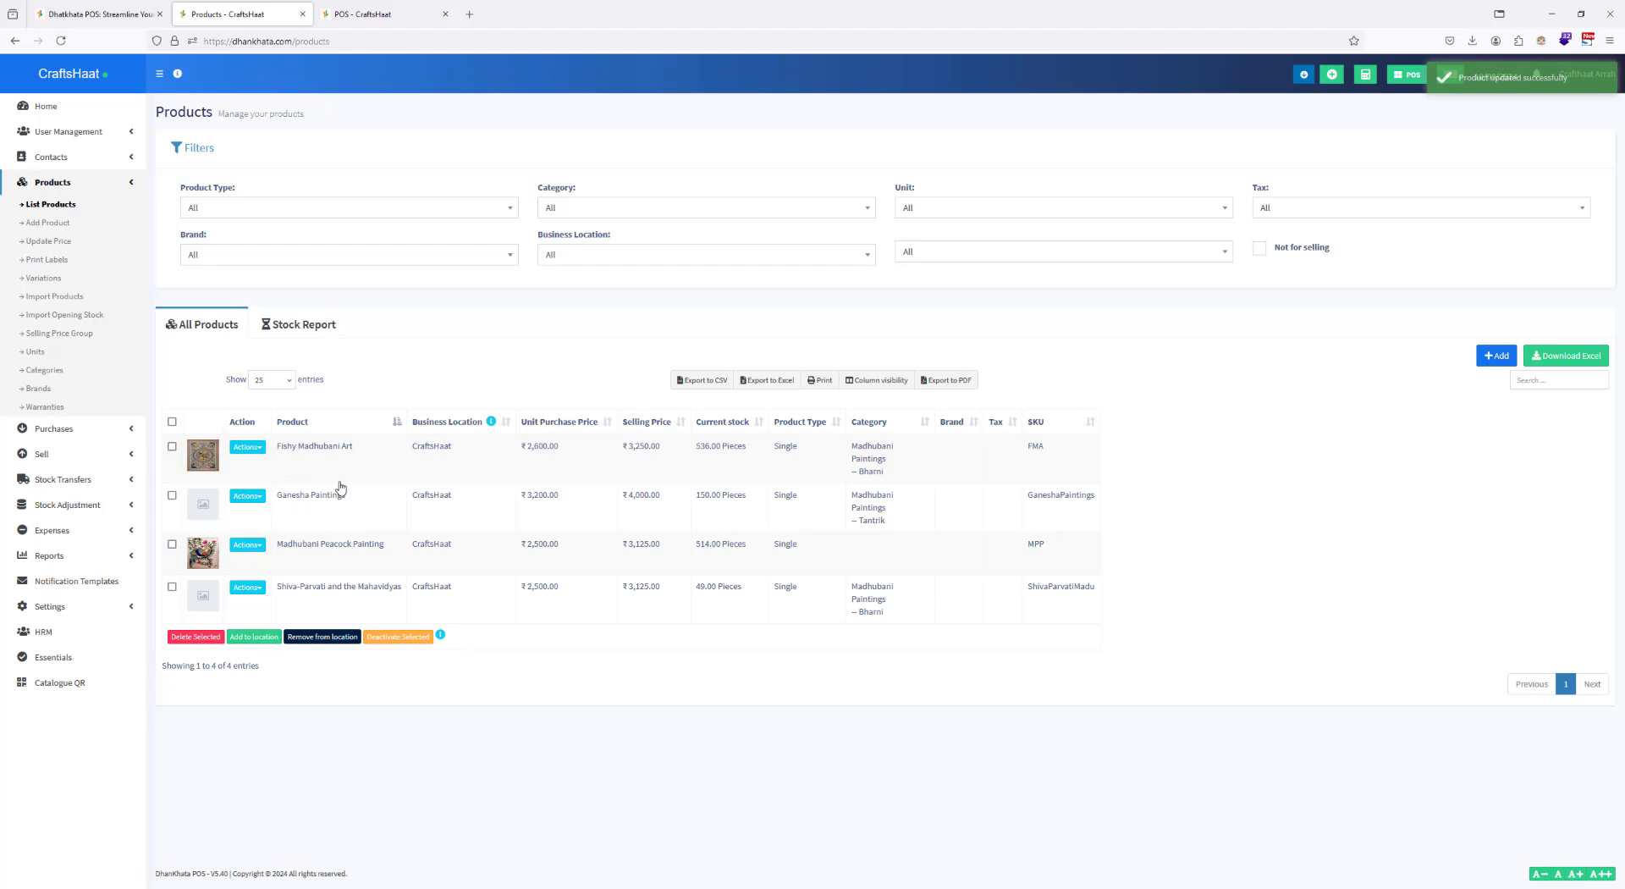
Step: Assign Madhubani Peacock Painting to the Madhubani Paintings category and Bharni subcategory, and update the product
{"action": "left_click", "coordinate": [248, 544]}
{"action": "left_click", "coordinate": [267, 598]}
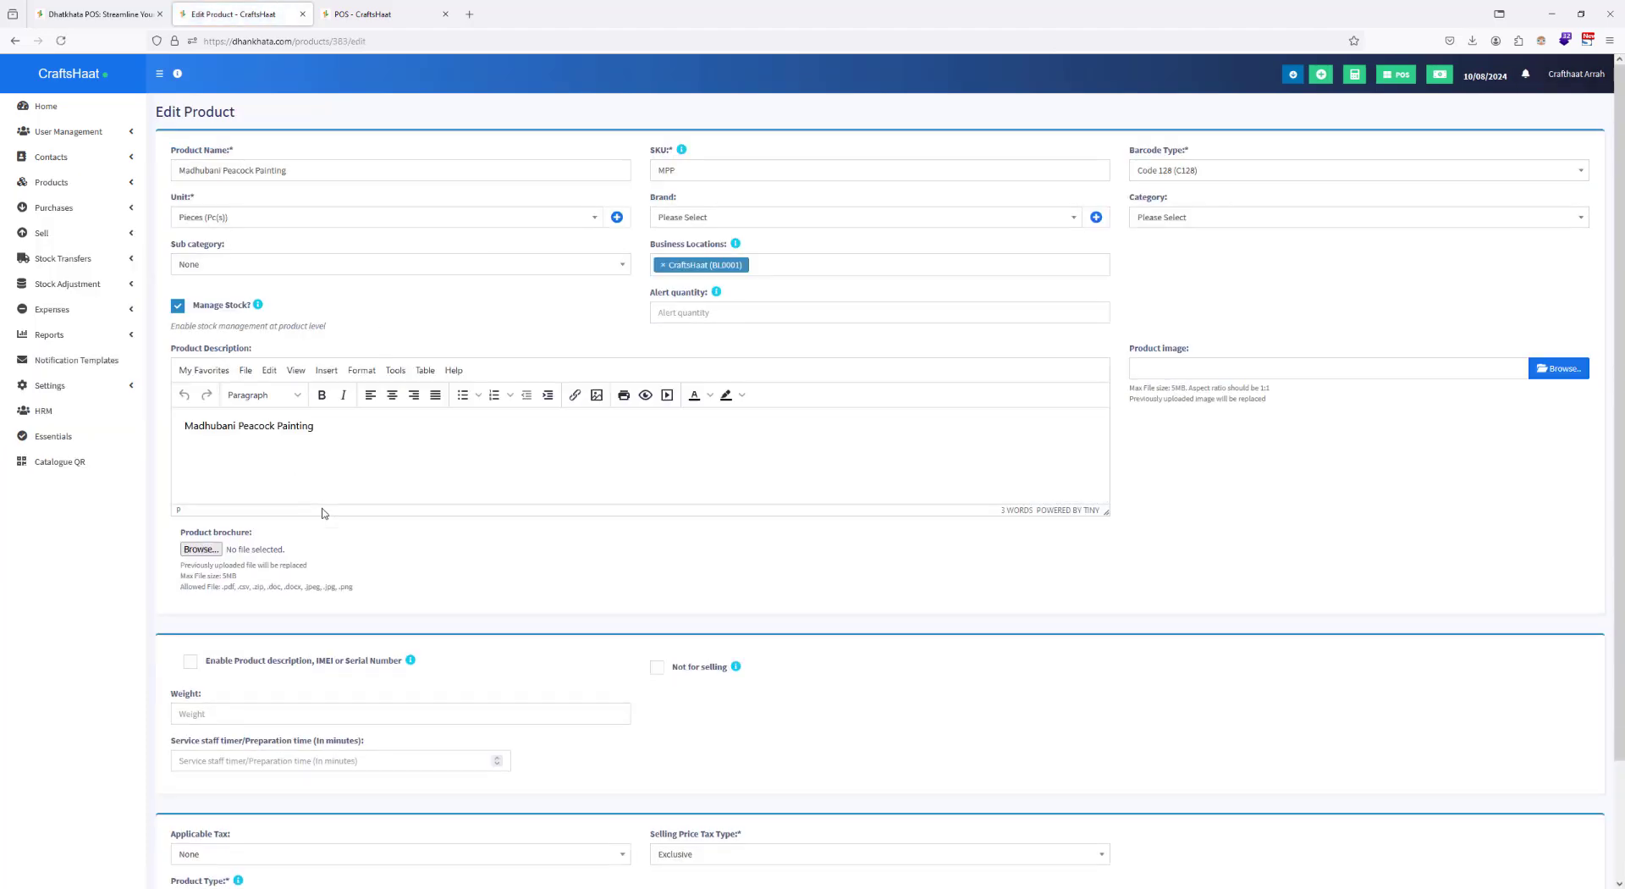
{"action": "left_click", "coordinate": [1175, 220]}
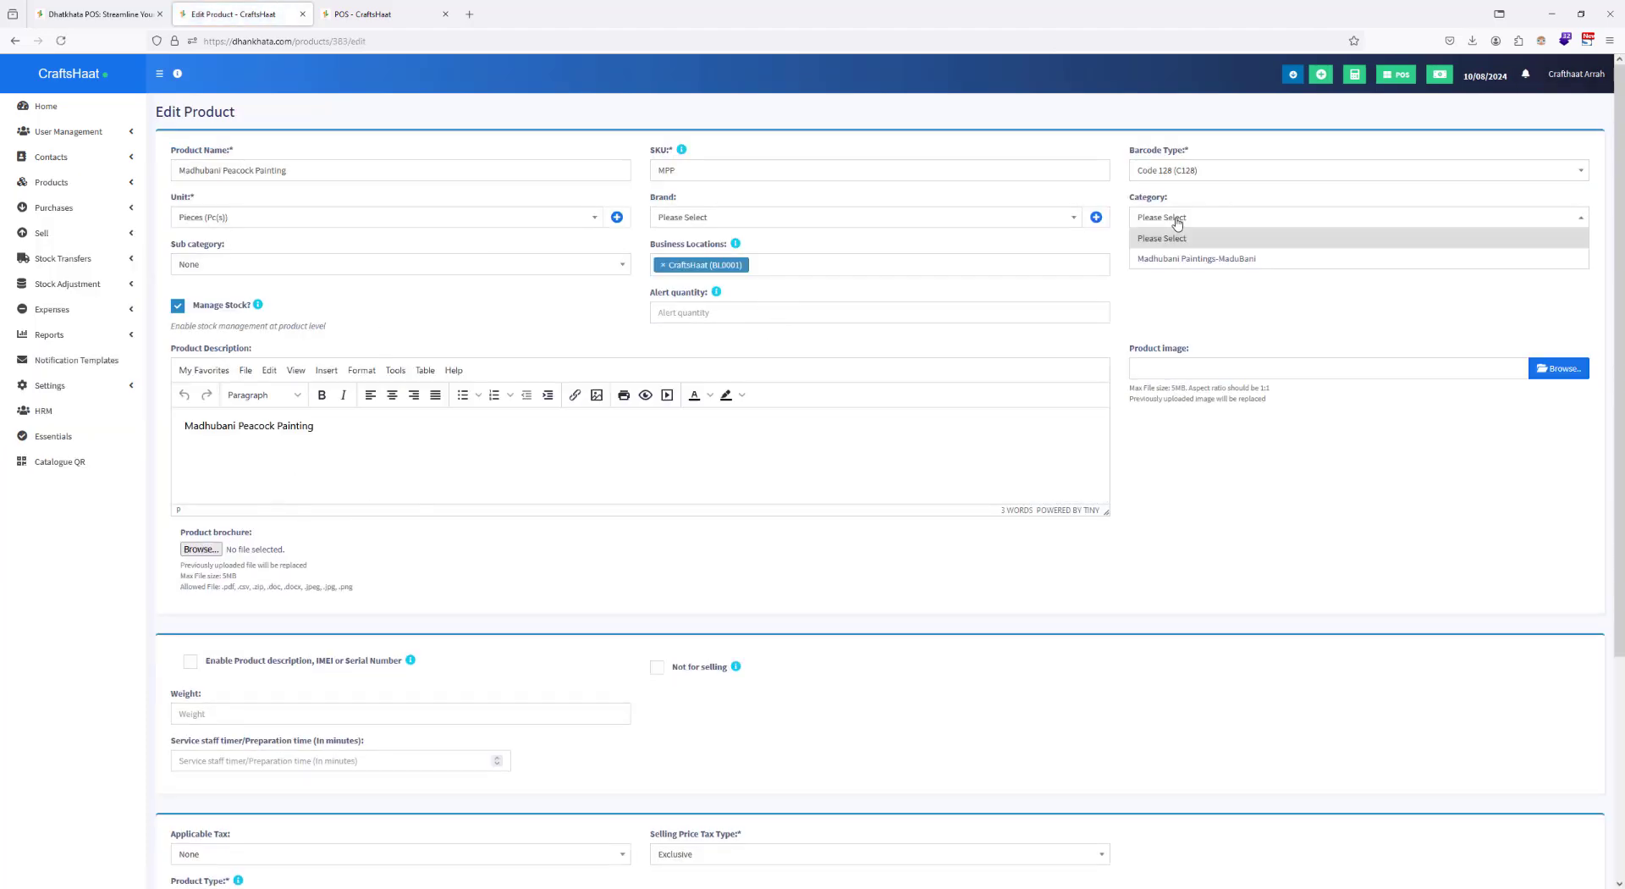
{"action": "left_click", "coordinate": [1171, 259]}
{"action": "left_click", "coordinate": [246, 265]}
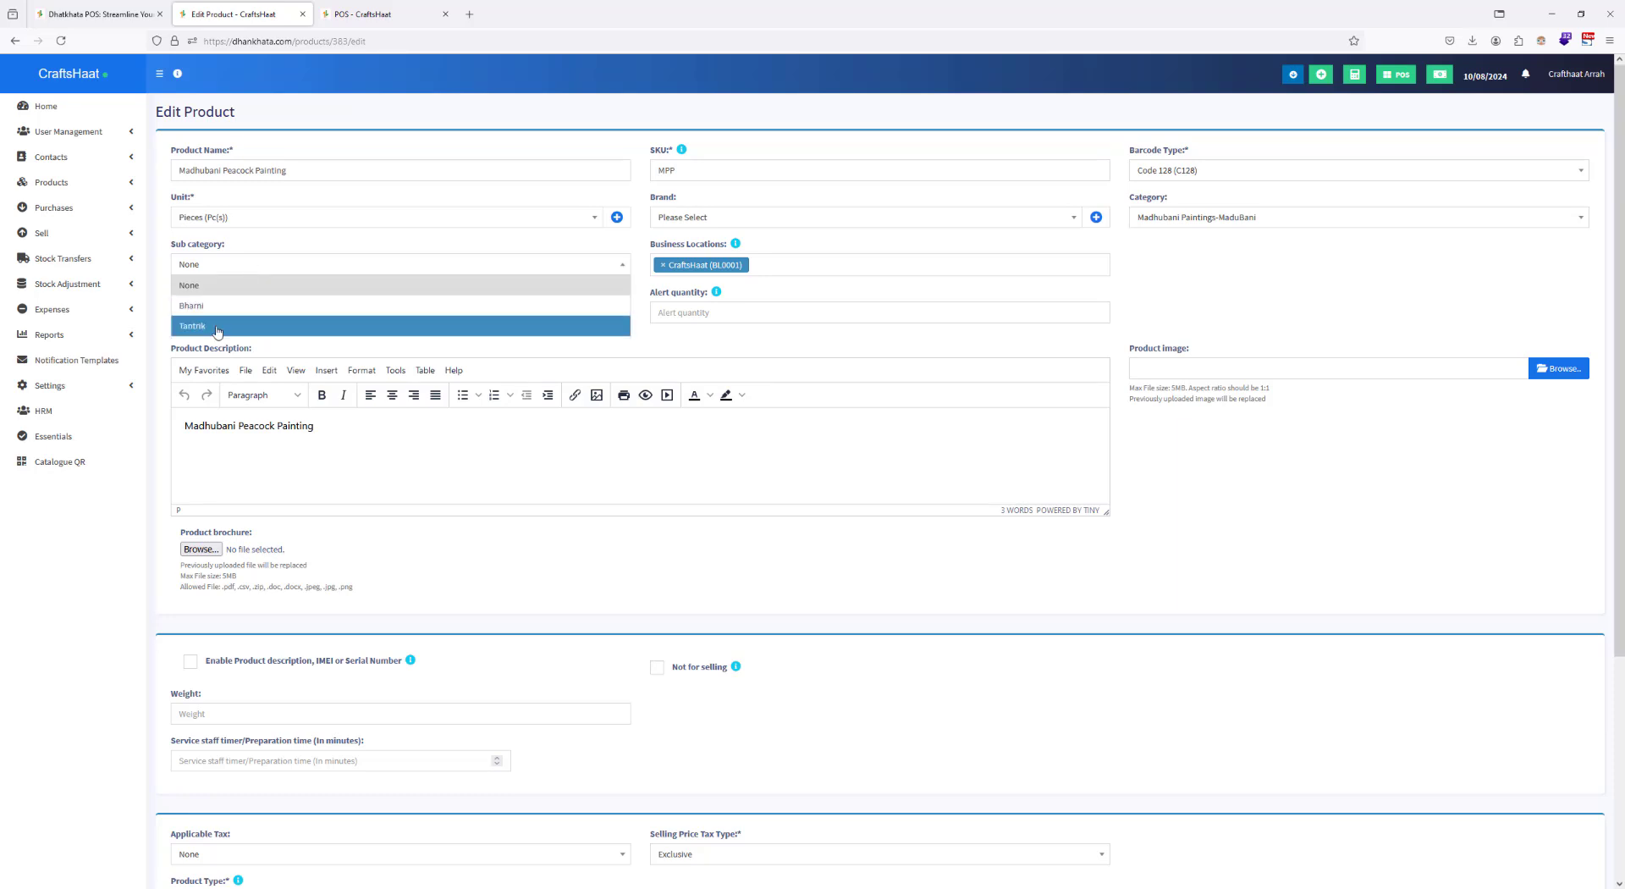
{"action": "left_click", "coordinate": [221, 304]}
{"action": "scroll", "coordinate": [556, 443], "scroll_direction": "down", "scroll_amount": 3}
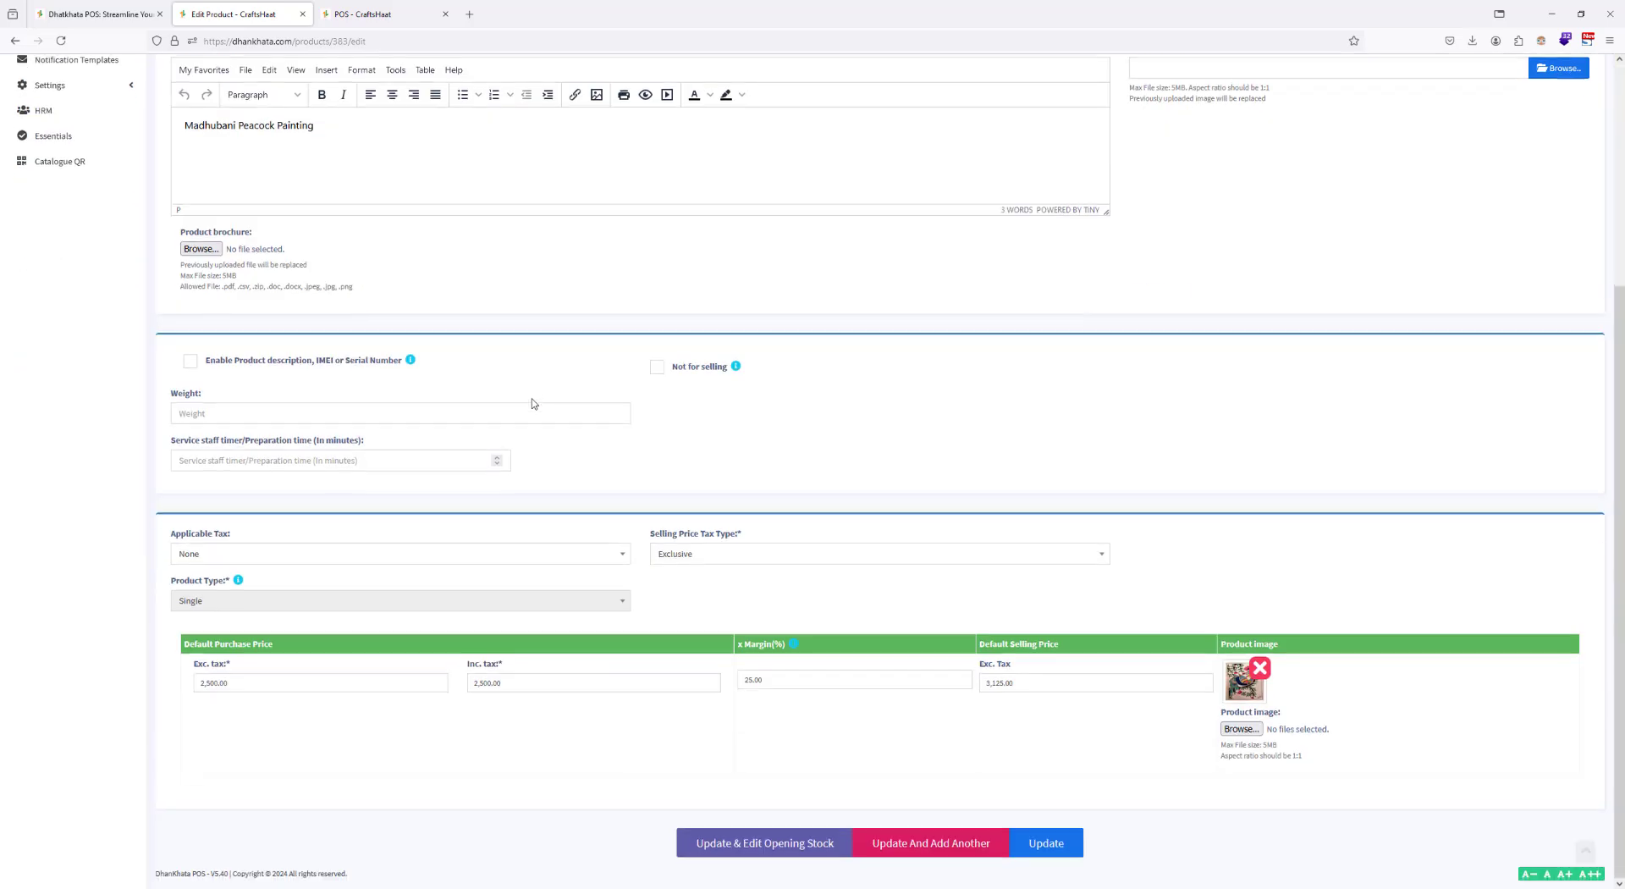
{"action": "left_click", "coordinate": [1045, 842]}
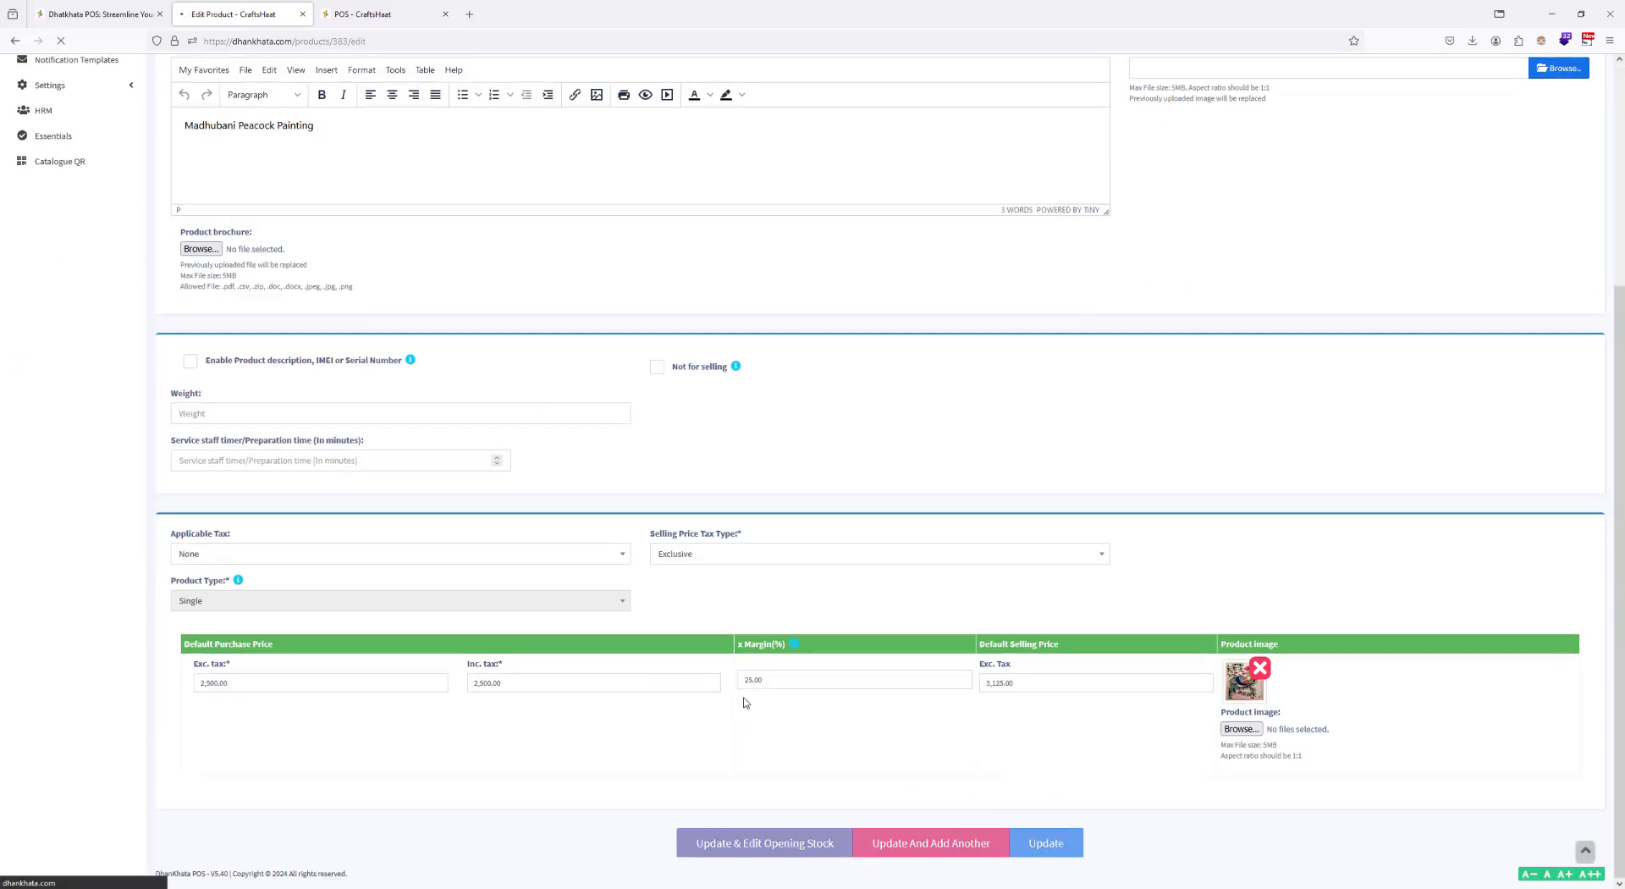
Step: Reload the POS screen and filter its products by Bharni, then Tantrik, and return to all categories
{"action": "left_click", "coordinate": [364, 14]}
{"action": "left_click", "coordinate": [389, 39]}
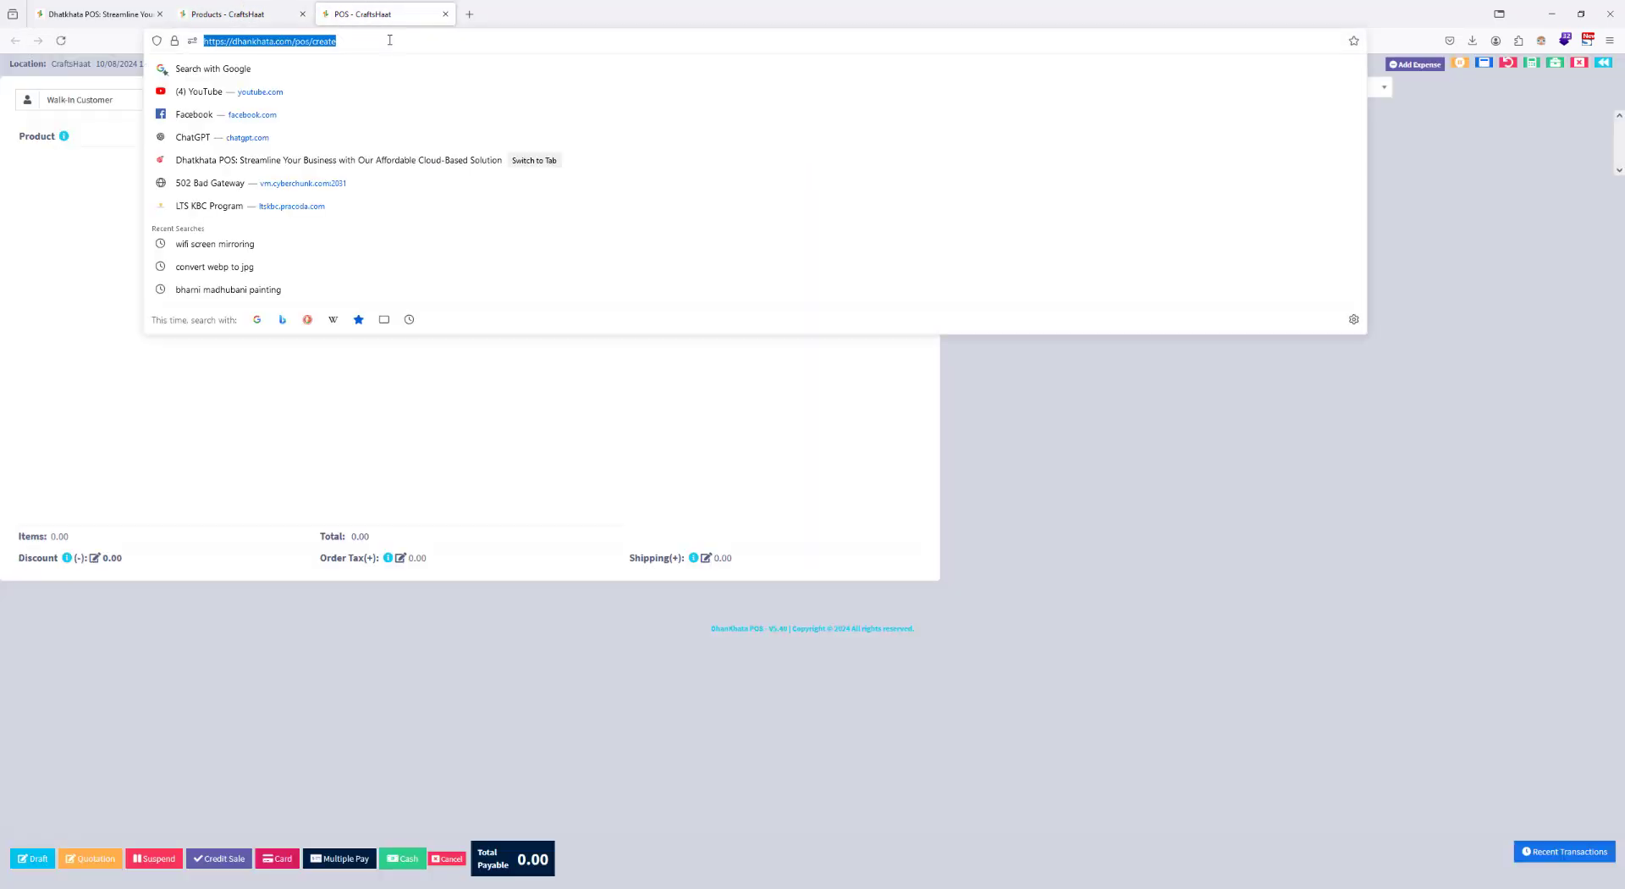
{"action": "key", "text": "Return"}
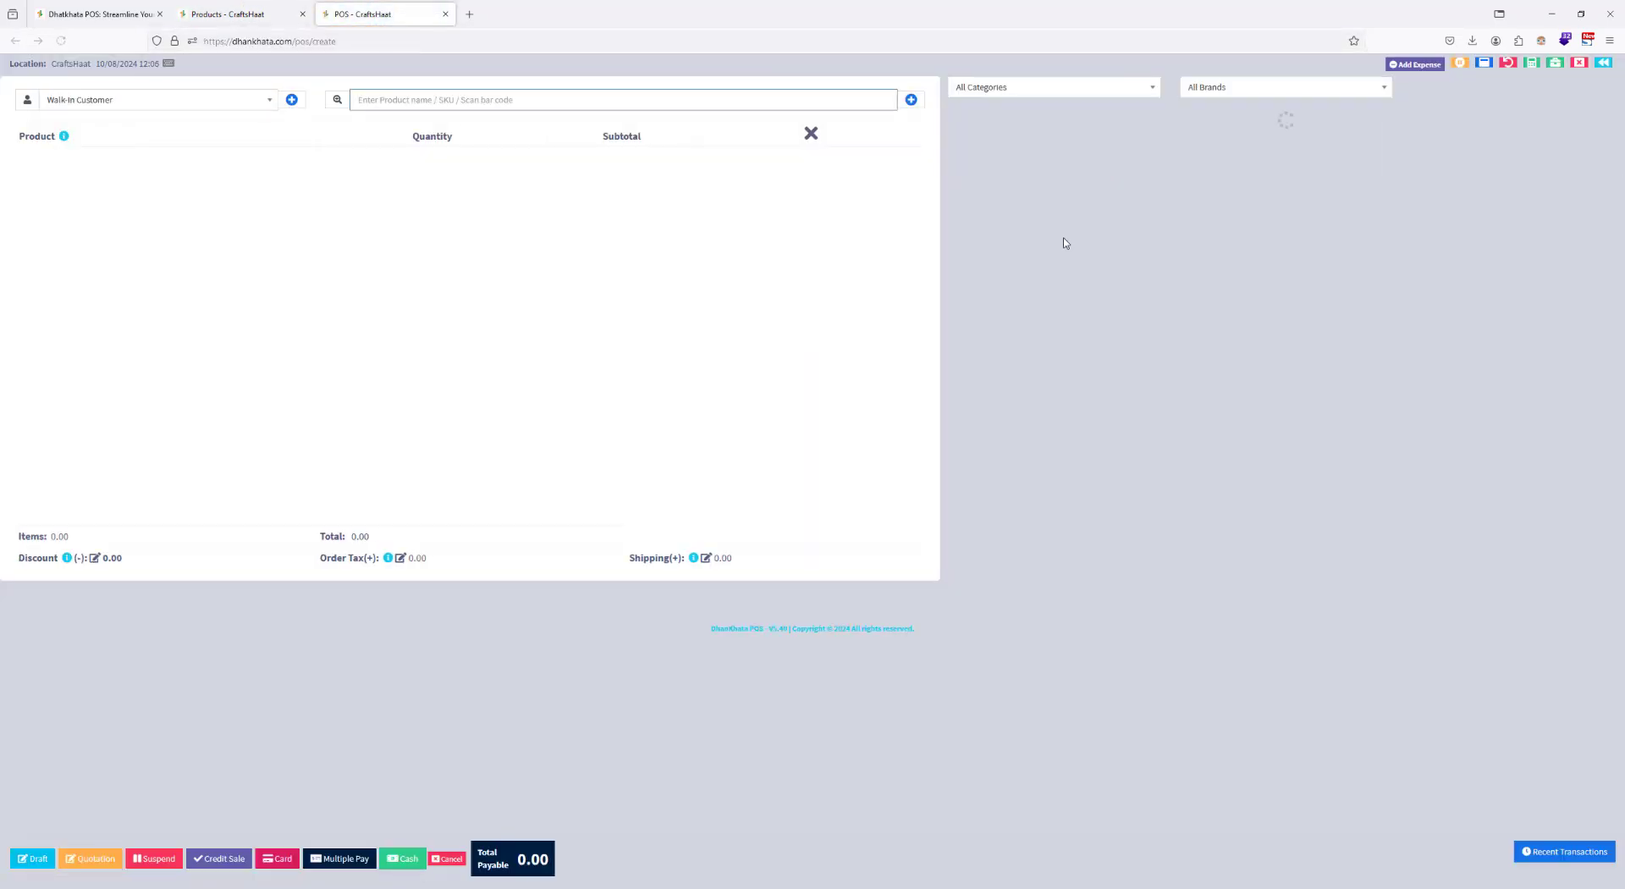
{"action": "left_click", "coordinate": [1110, 87]}
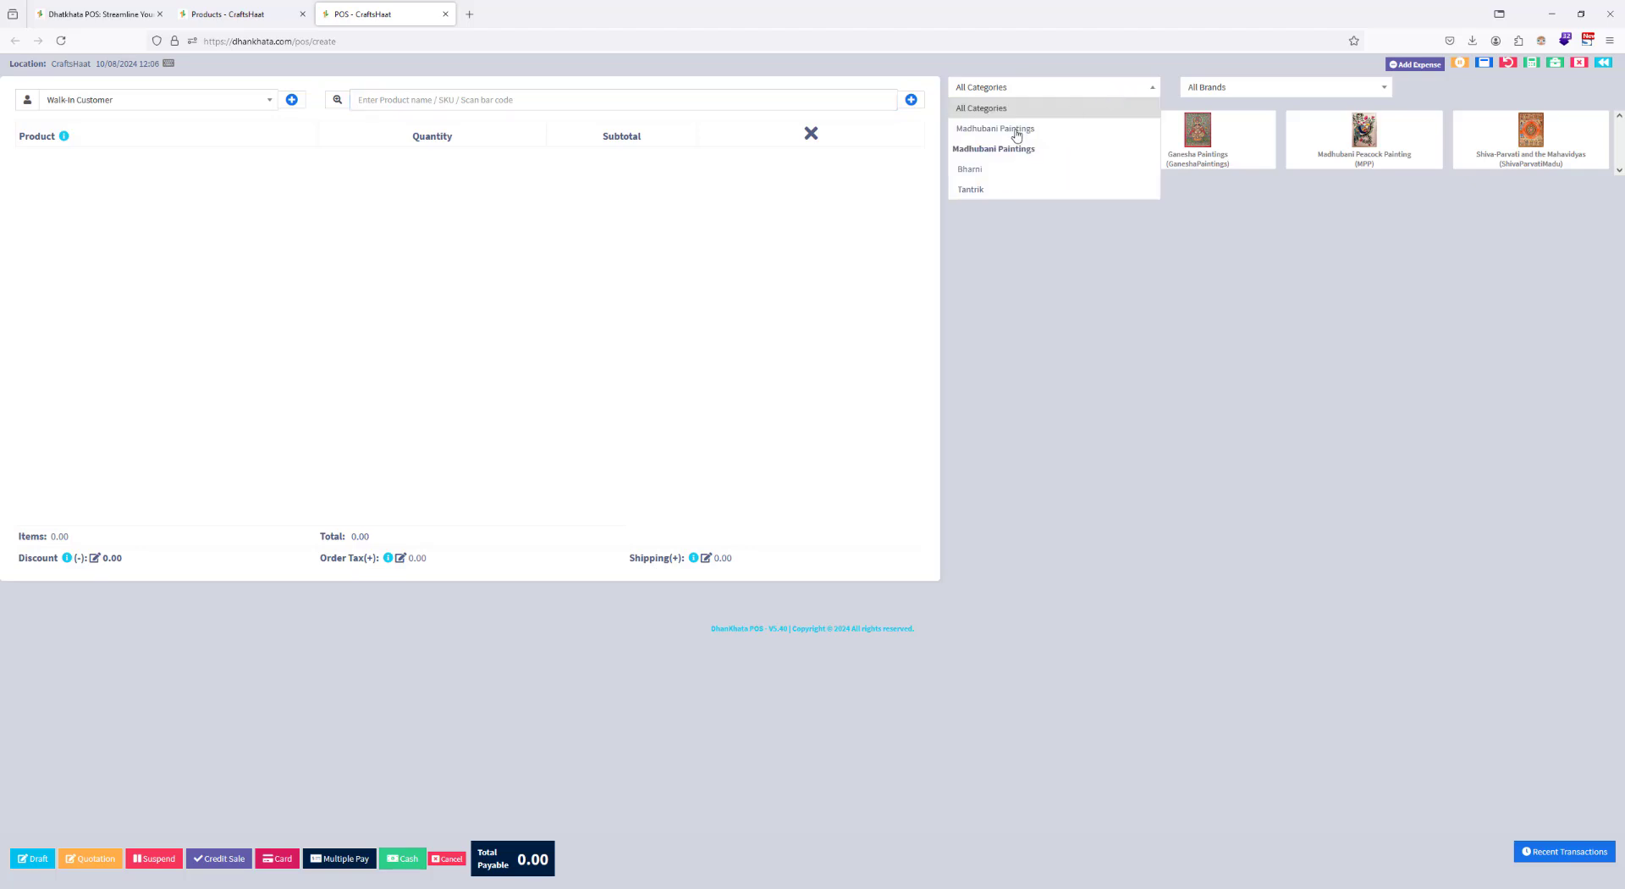
{"action": "left_click", "coordinate": [1005, 168]}
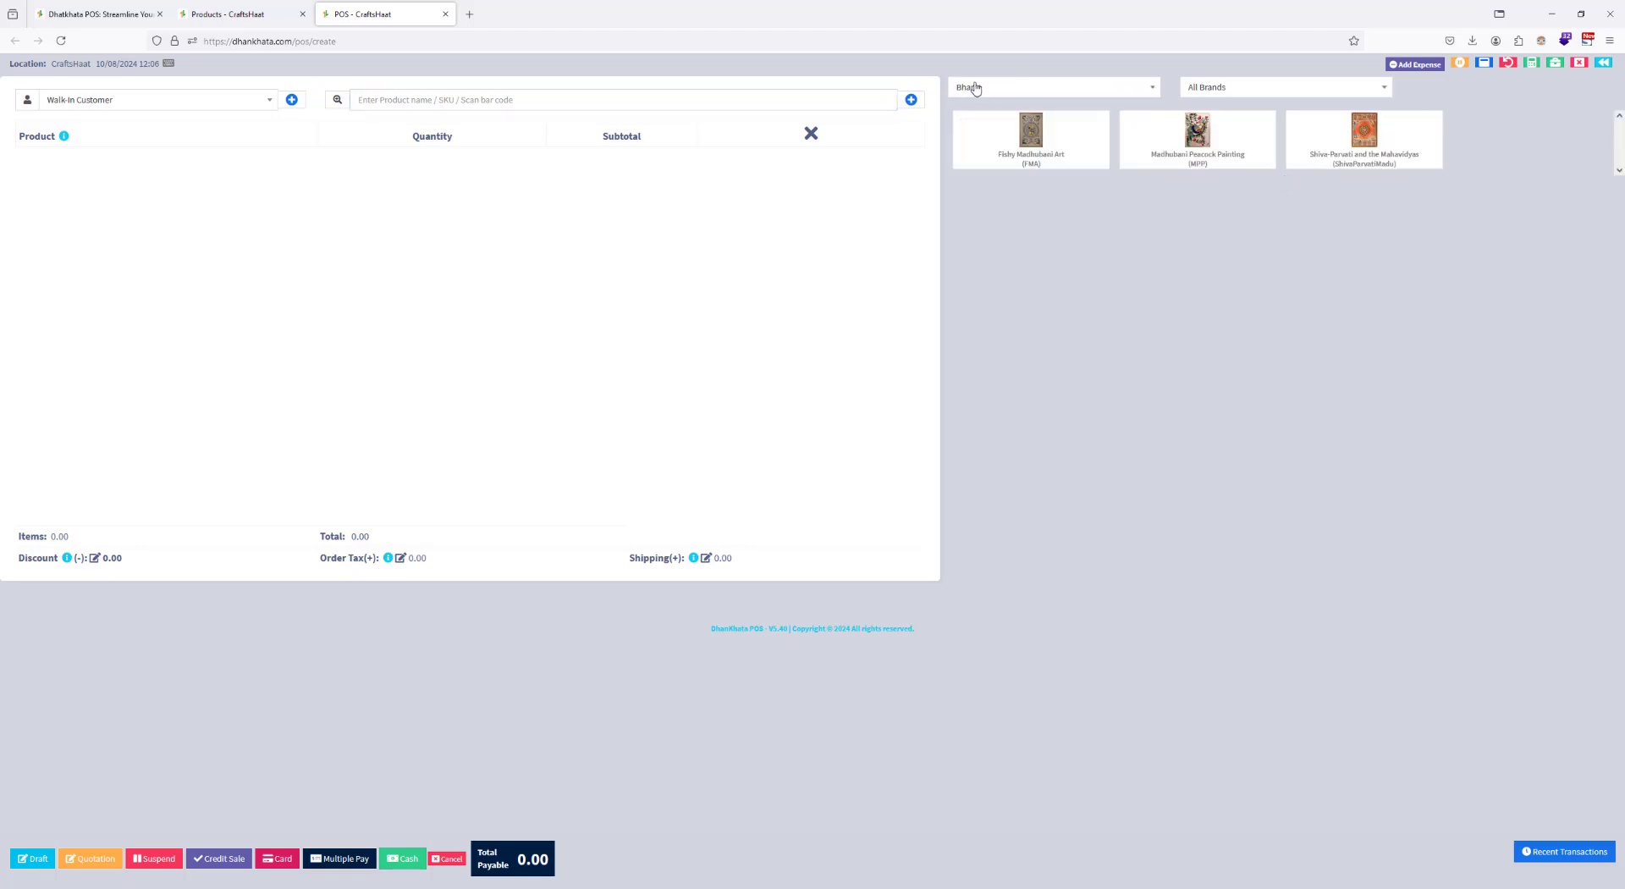
{"action": "left_click", "coordinate": [981, 89]}
{"action": "left_click", "coordinate": [993, 190]}
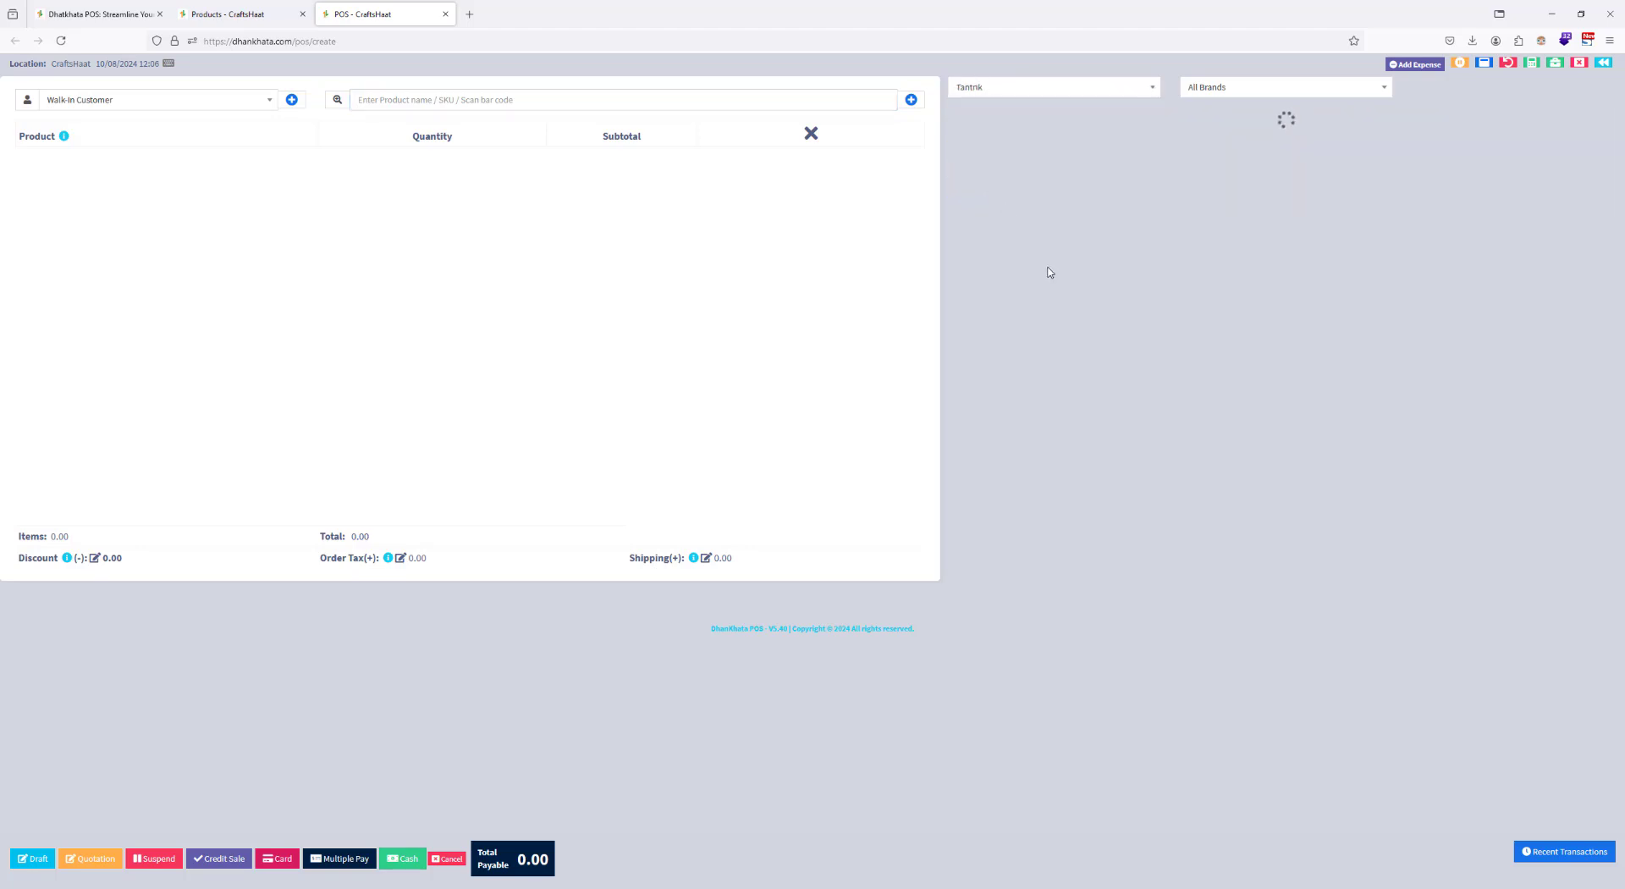
{"action": "left_click", "coordinate": [1028, 87]}
{"action": "left_click", "coordinate": [1008, 108]}
{"action": "left_click", "coordinate": [61, 10]}
{"action": "left_click", "coordinate": [354, 14]}
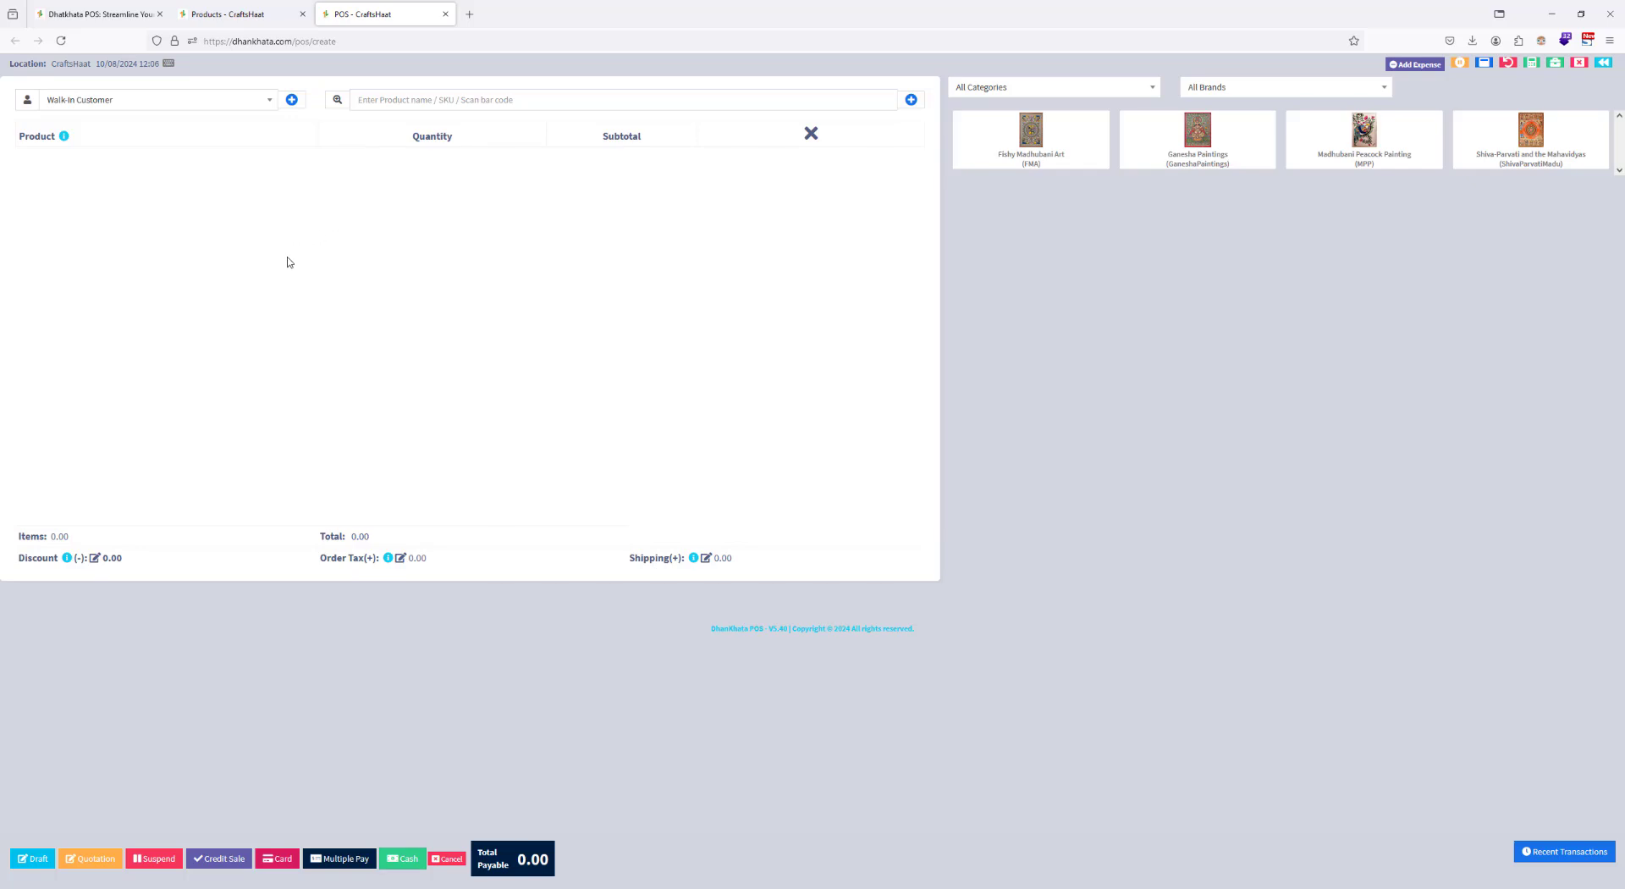
{"action": "left_click", "coordinate": [239, 19]}
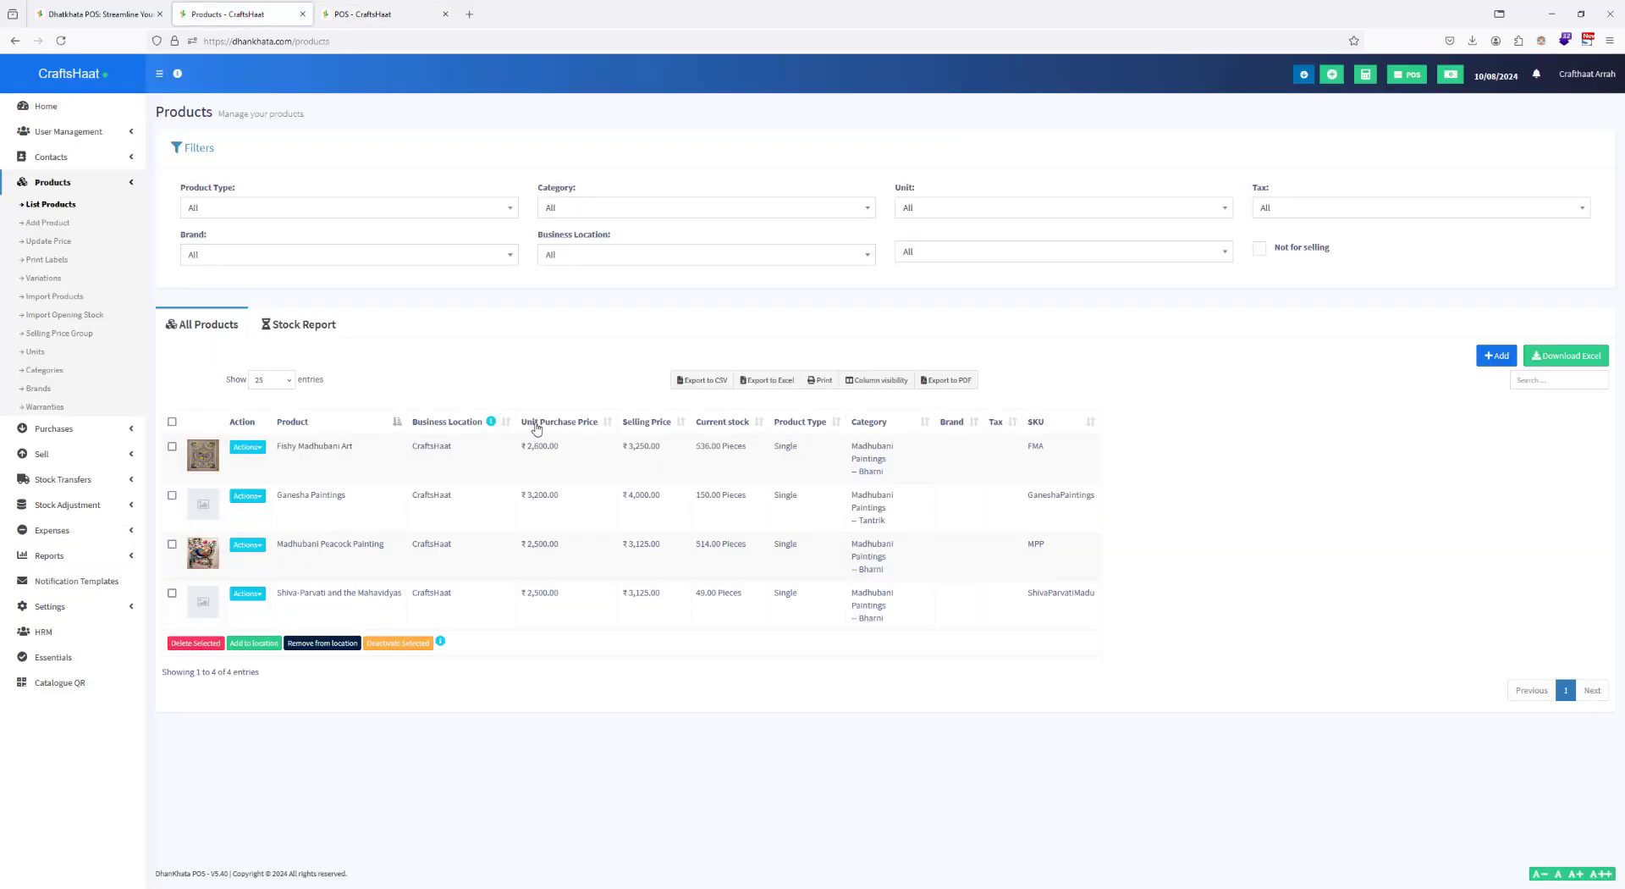
{"action": "left_click", "coordinate": [380, 12]}
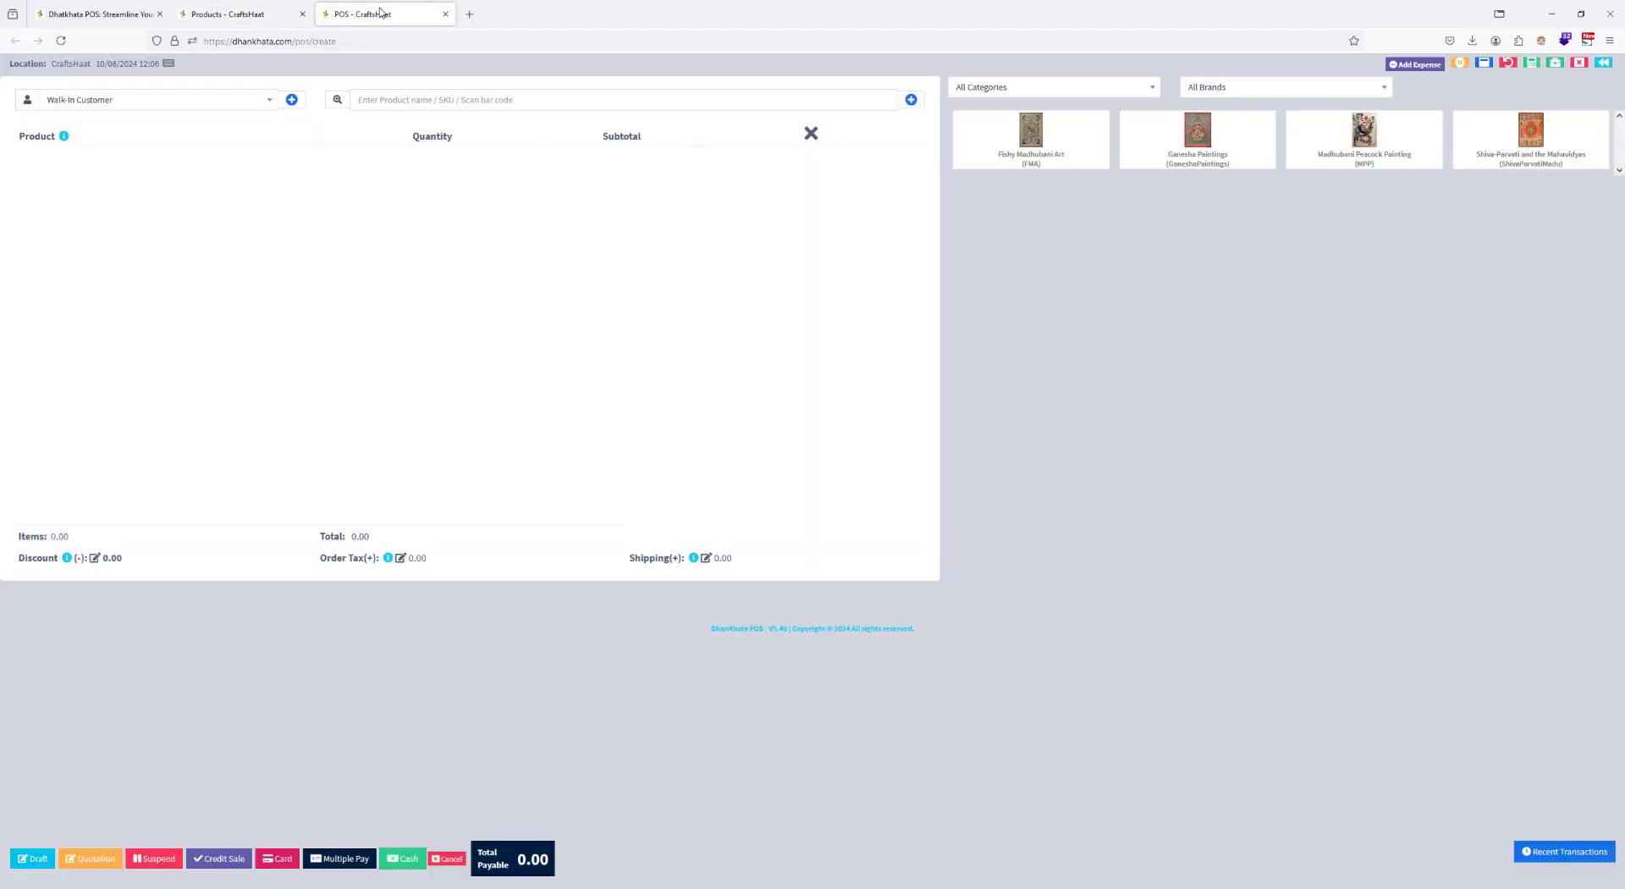
Step: Open the Default invoice layout for editing from the invoice settings
{"action": "left_click", "coordinate": [214, 15]}
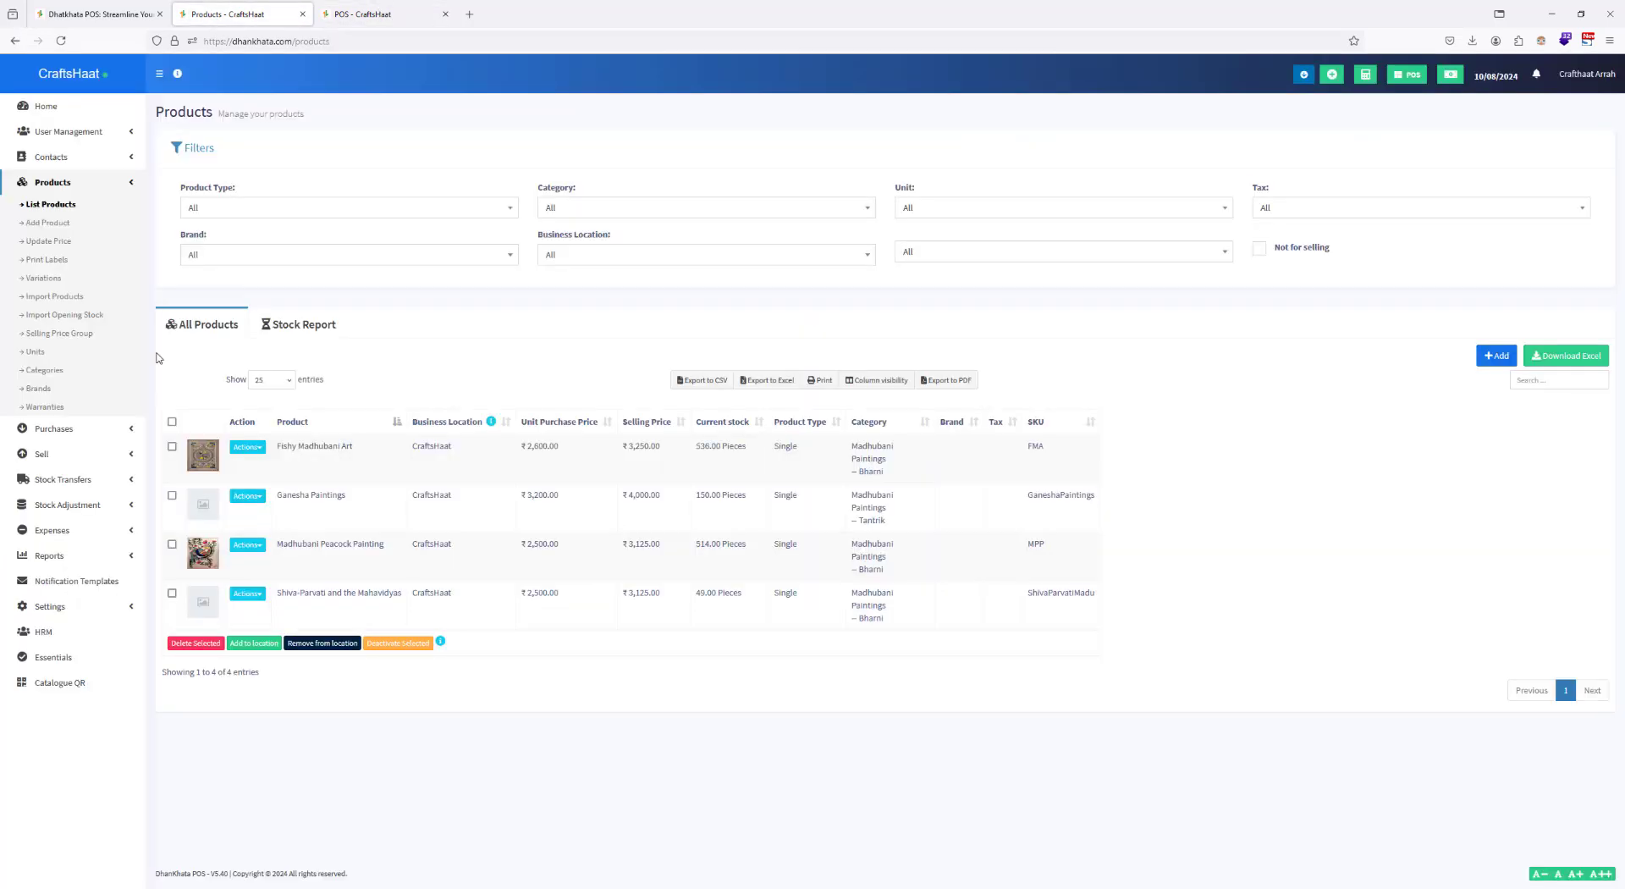
{"action": "left_click", "coordinate": [76, 608]}
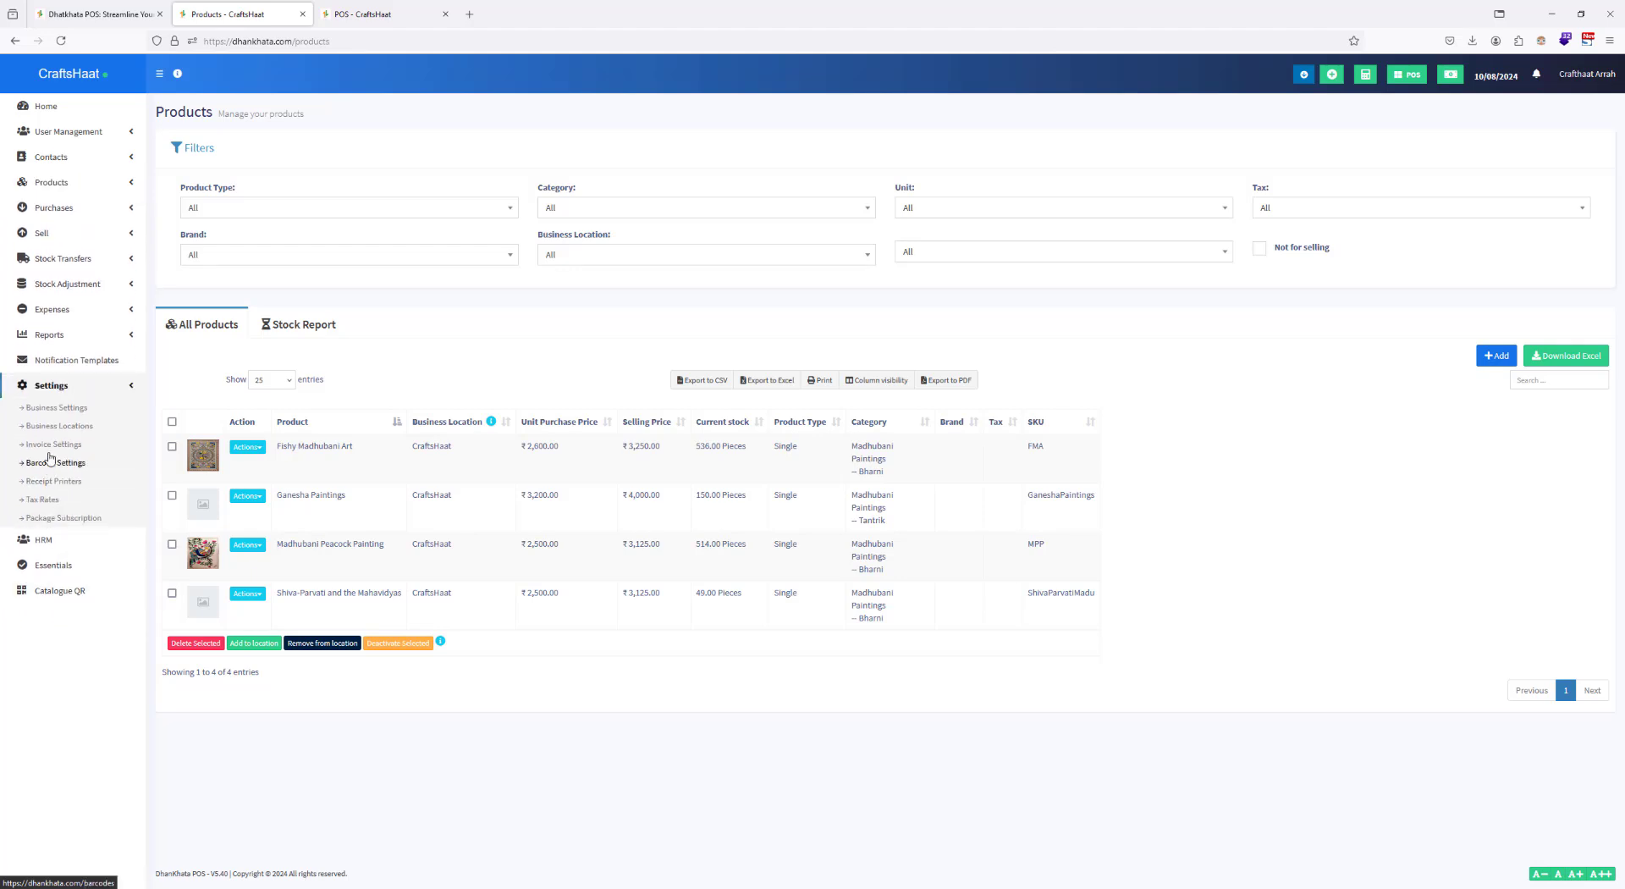
{"action": "left_click", "coordinate": [53, 444]}
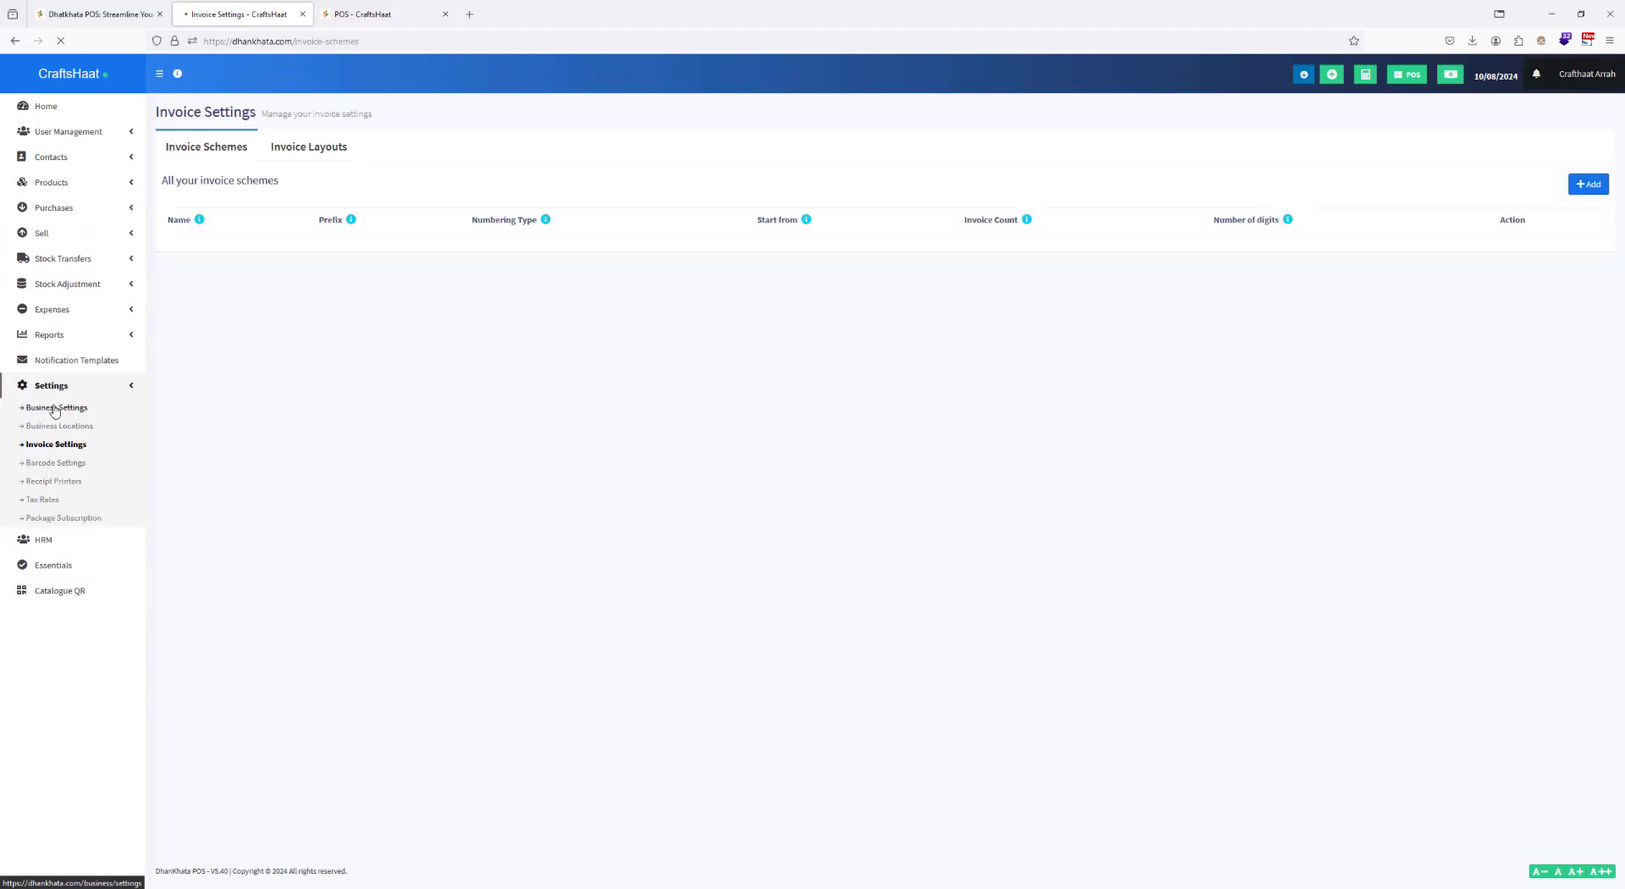
{"action": "left_click", "coordinate": [313, 148]}
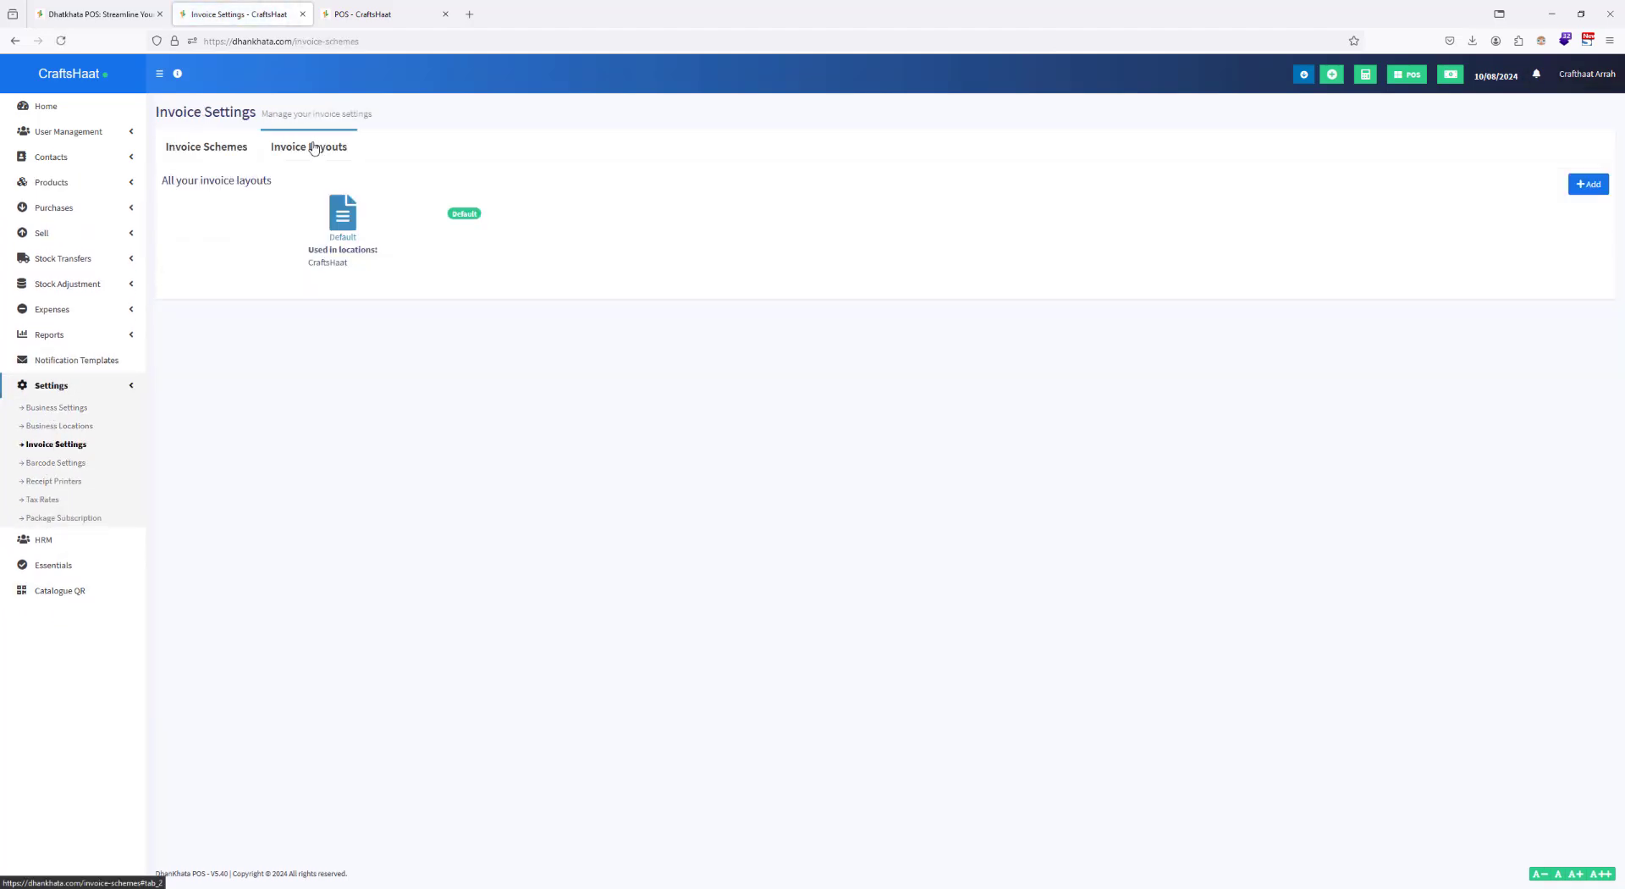
{"action": "left_click", "coordinate": [352, 225]}
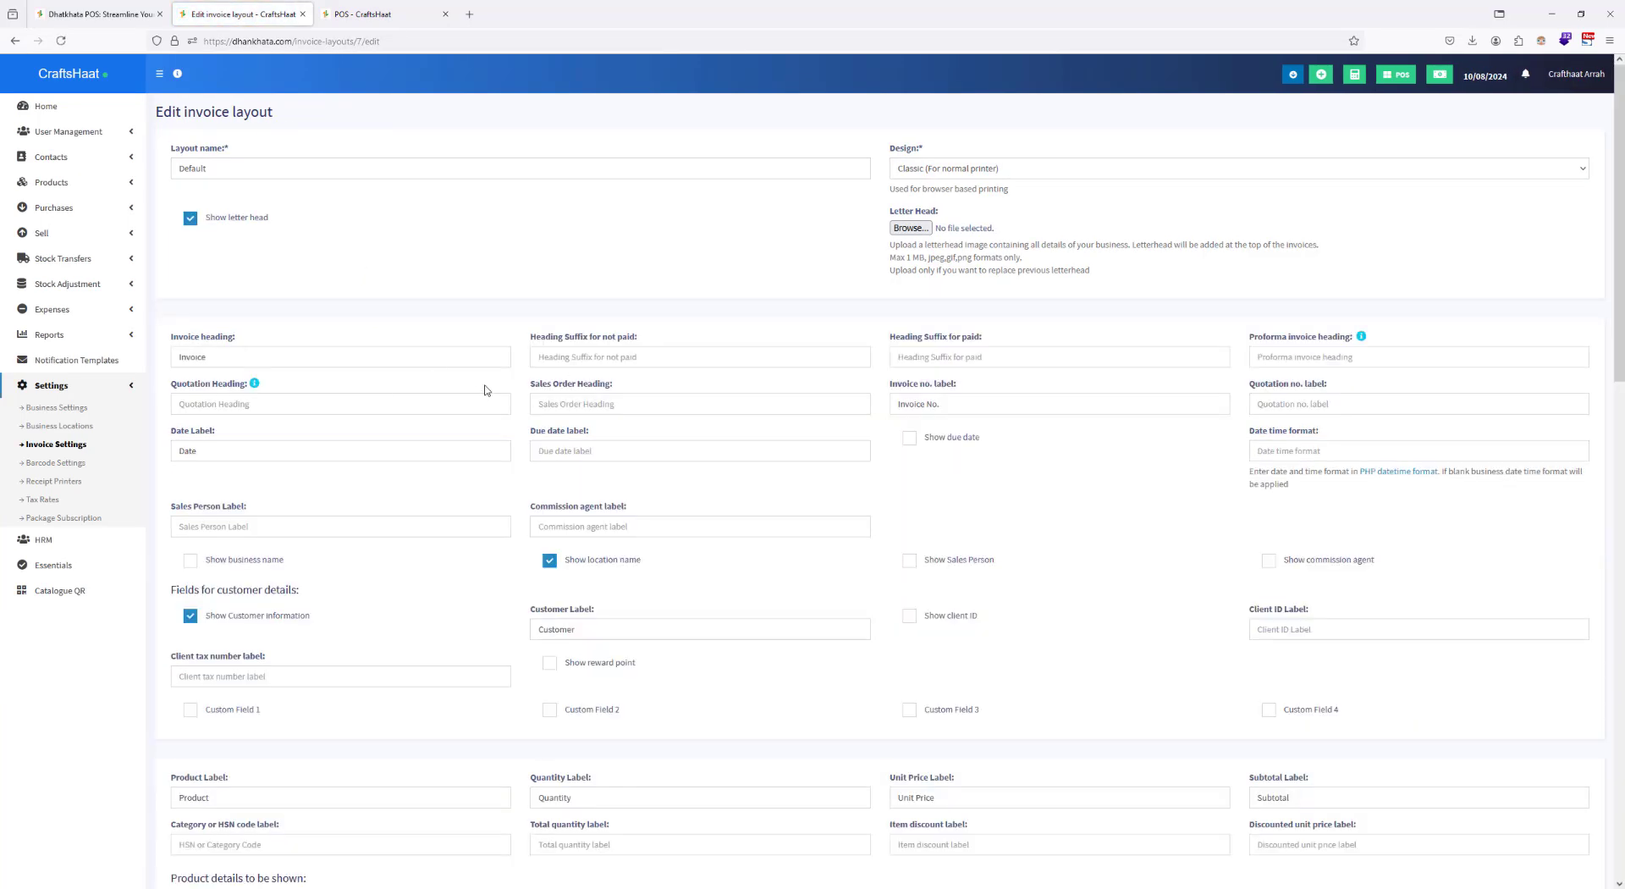
Step: Disable the letter head in the Default invoice layout and update the layout
{"action": "scroll", "coordinate": [474, 354], "scroll_direction": "down", "scroll_amount": 5}
{"action": "scroll", "coordinate": [481, 345], "scroll_direction": "up", "scroll_amount": 3}
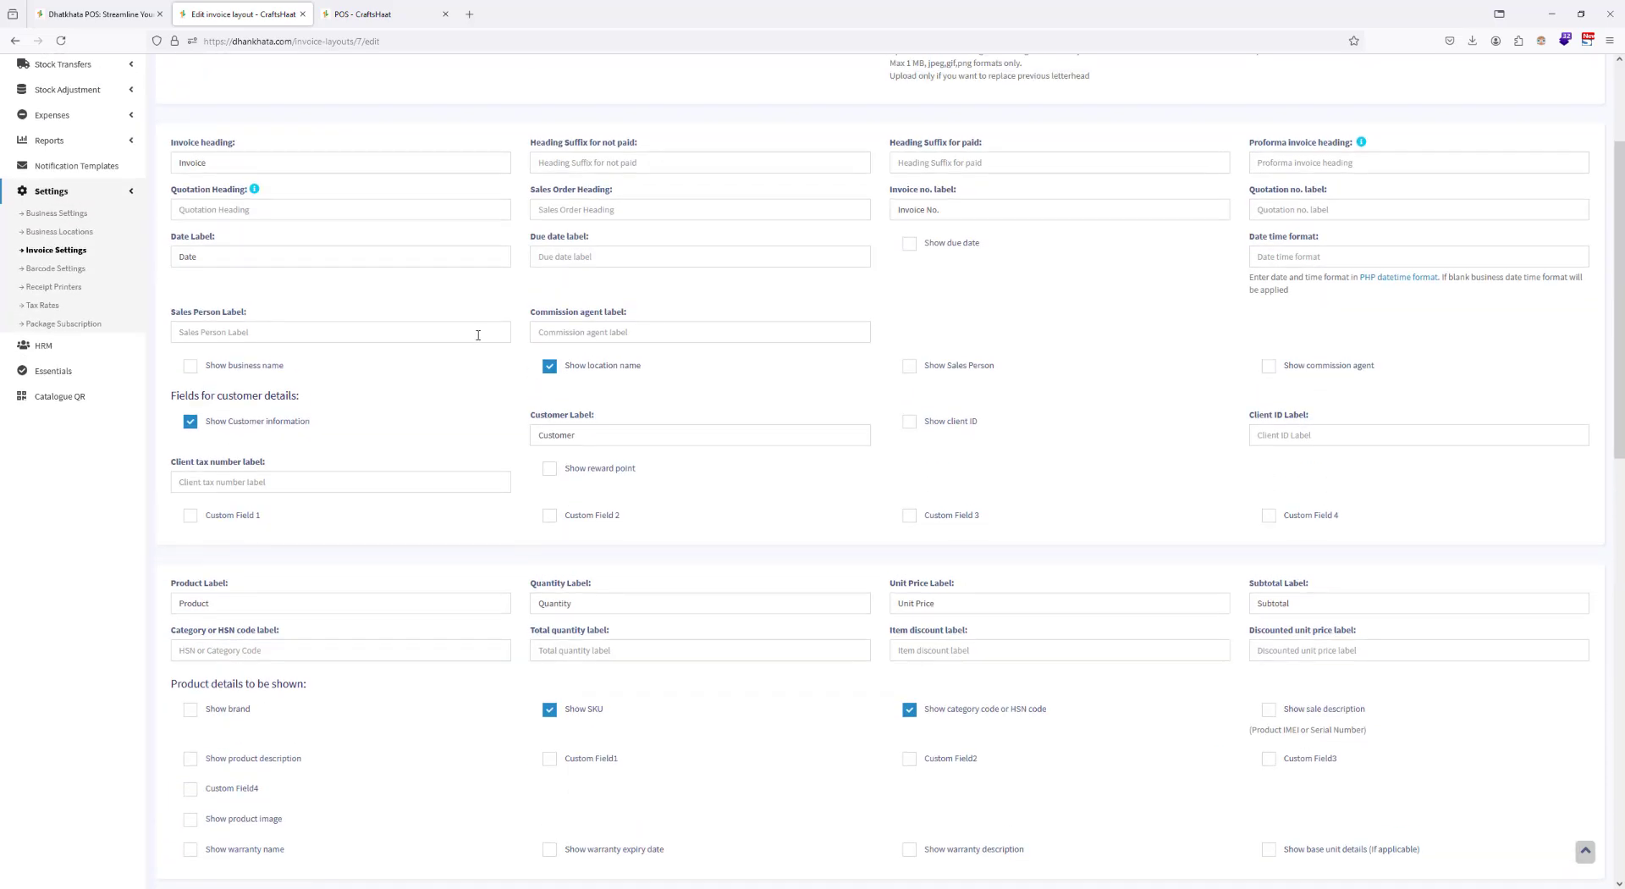
{"action": "scroll", "coordinate": [482, 325], "scroll_direction": "up", "scroll_amount": 3}
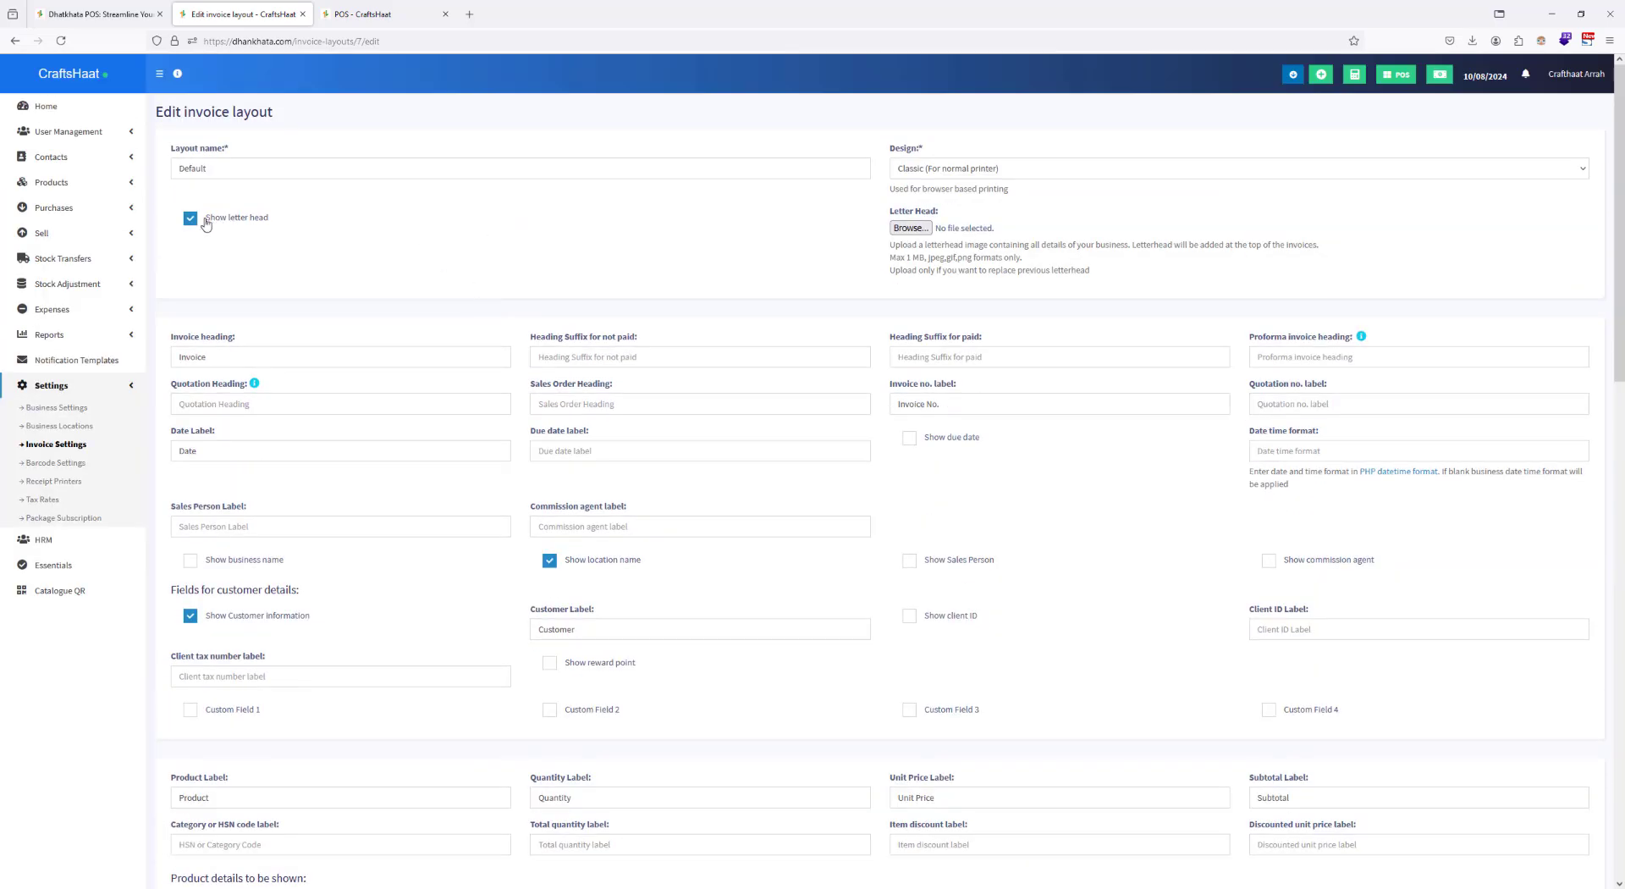
{"action": "left_click", "coordinate": [190, 218]}
{"action": "scroll", "coordinate": [617, 275], "scroll_direction": "down", "scroll_amount": 10}
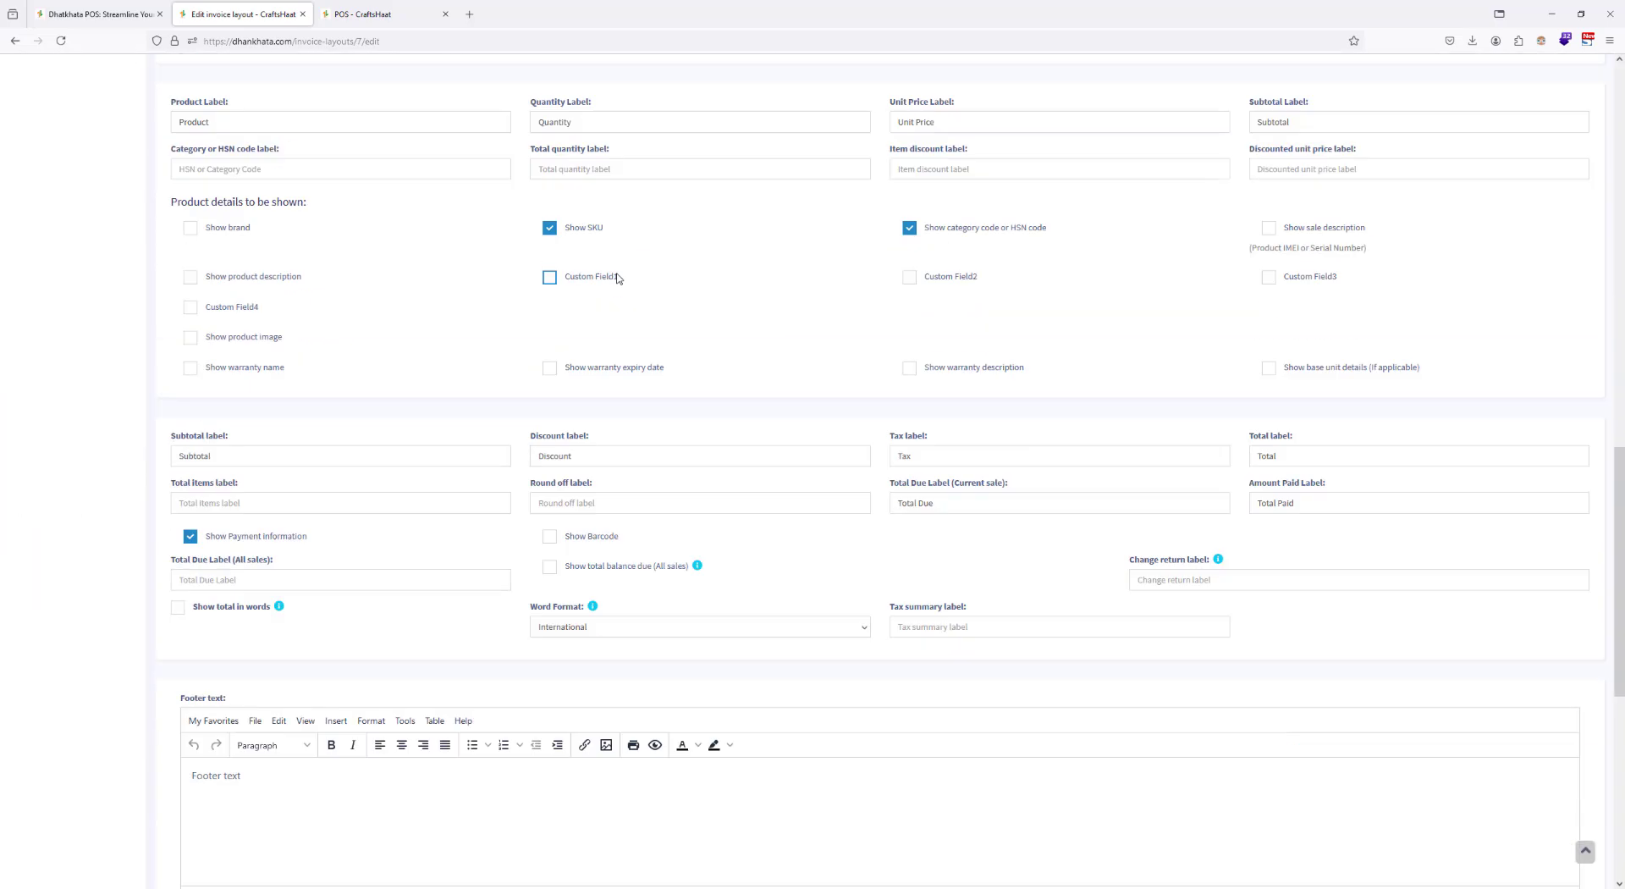
{"action": "scroll", "coordinate": [617, 275], "scroll_direction": "down", "scroll_amount": 5}
{"action": "left_click", "coordinate": [871, 841]}
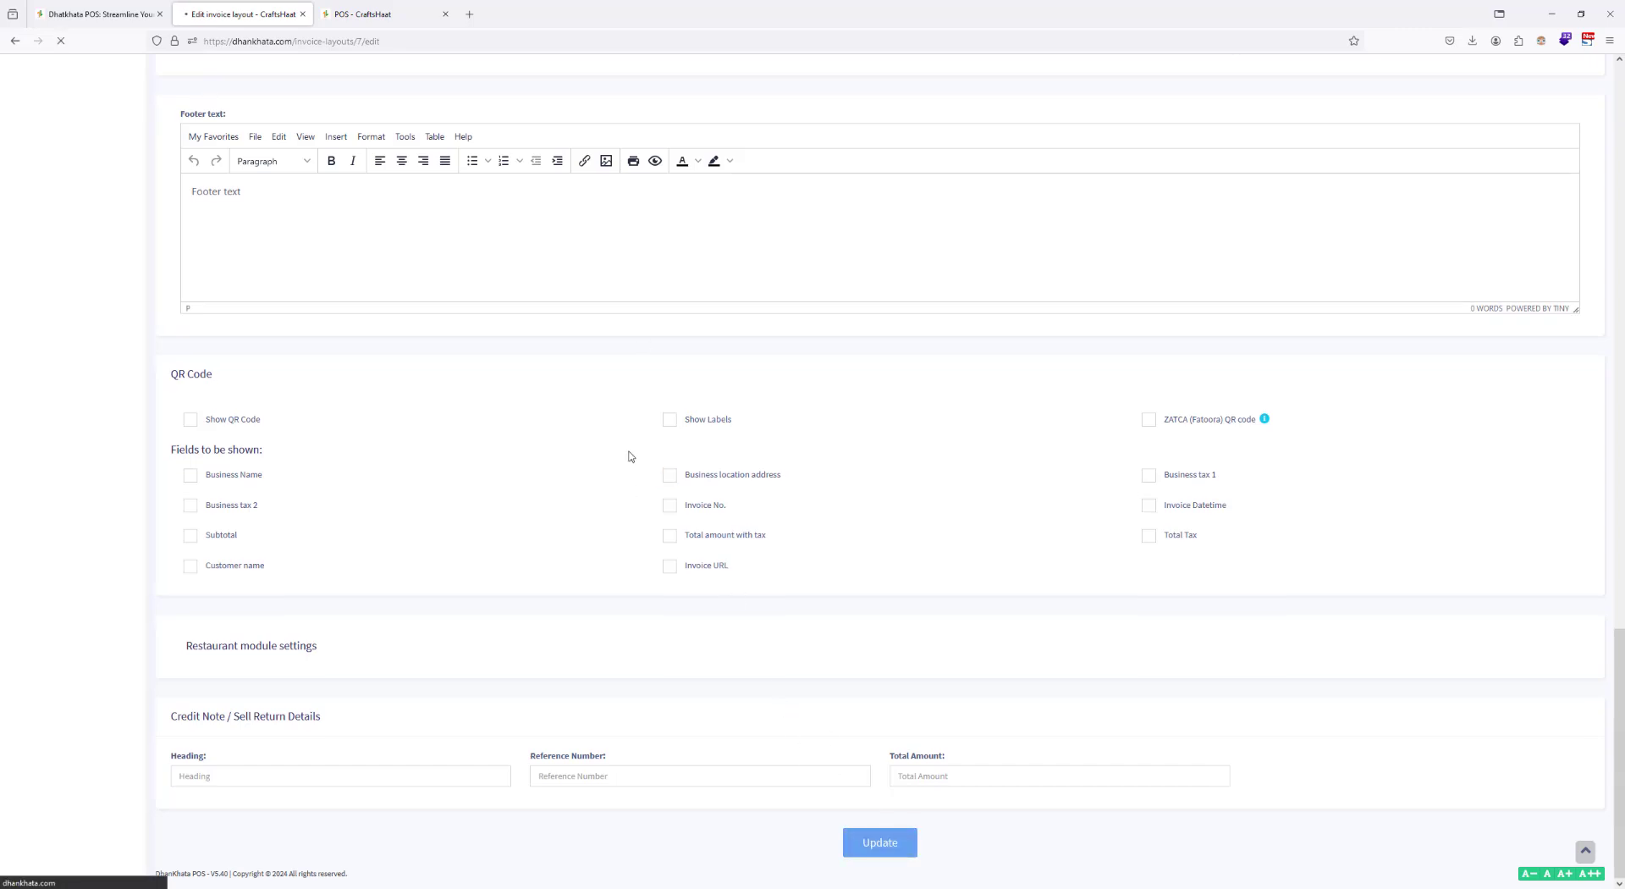
Step: Sell one Fishy Madhubani Art to the walk-in customer for cash in POS, and close the invoice preview without printing
{"action": "left_click", "coordinate": [374, 13]}
{"action": "key", "text": "Return"}
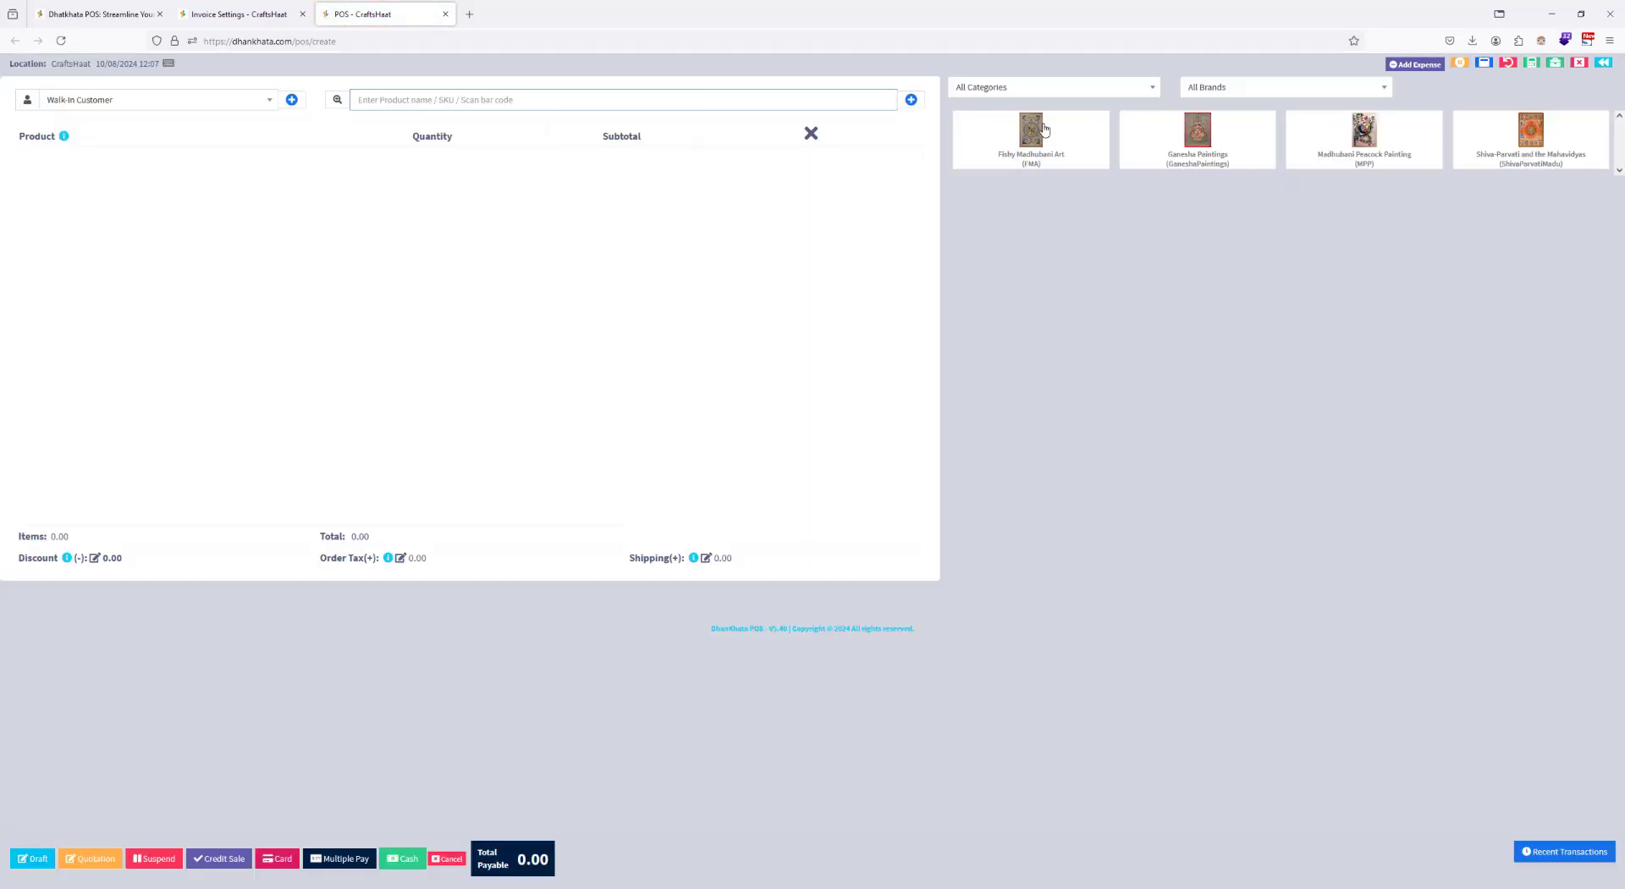
{"action": "left_click", "coordinate": [1045, 133]}
{"action": "left_click", "coordinate": [403, 858]}
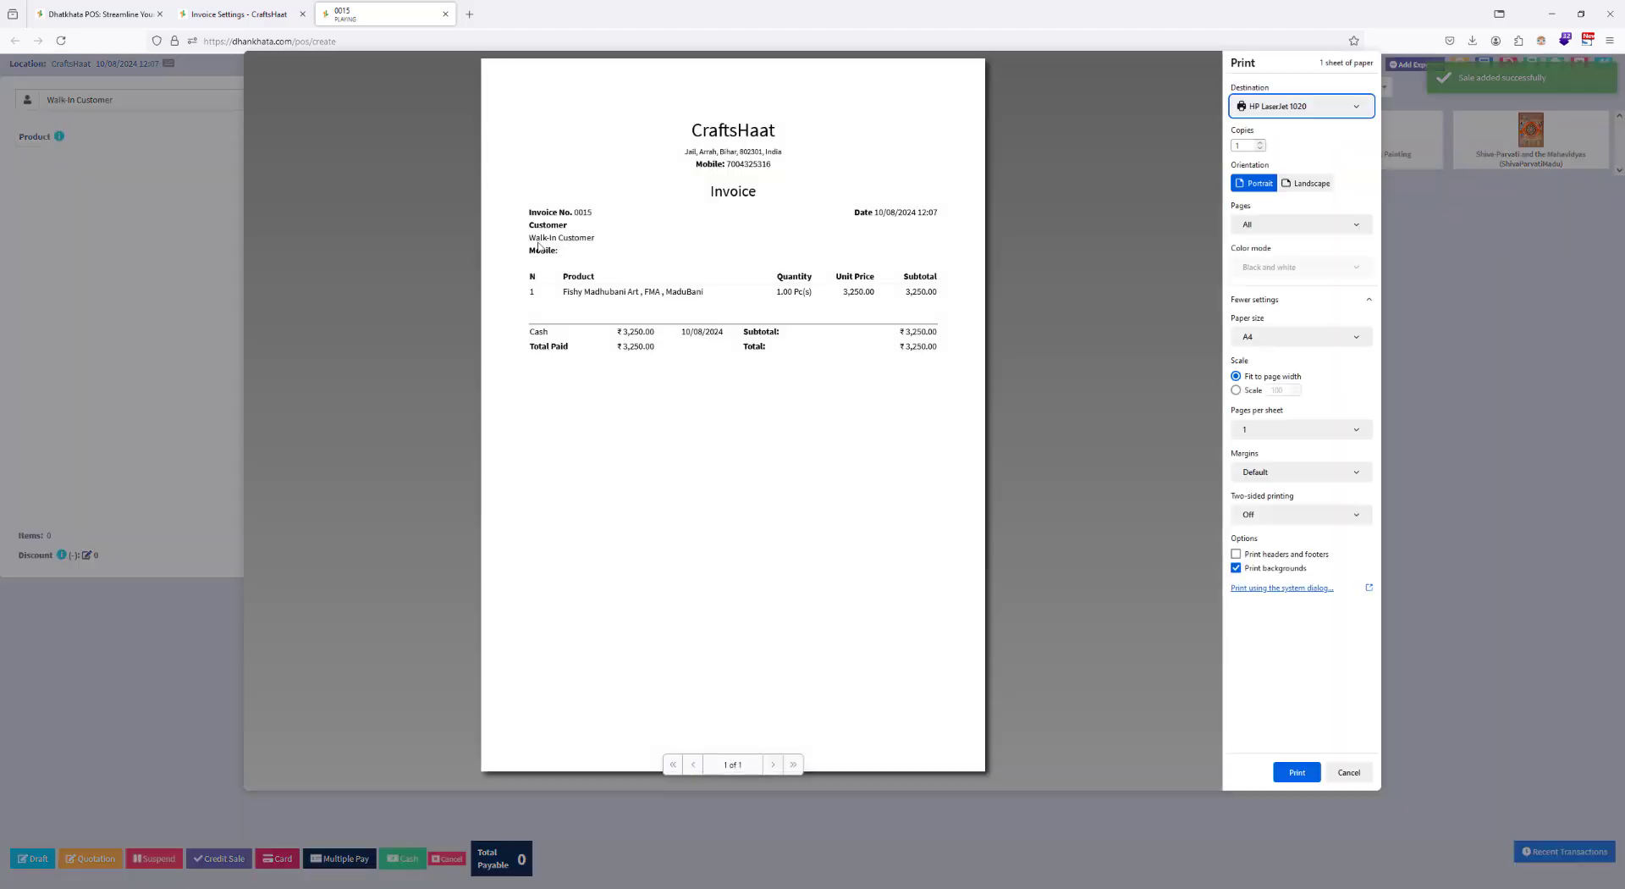
{"action": "left_click", "coordinate": [1346, 772]}
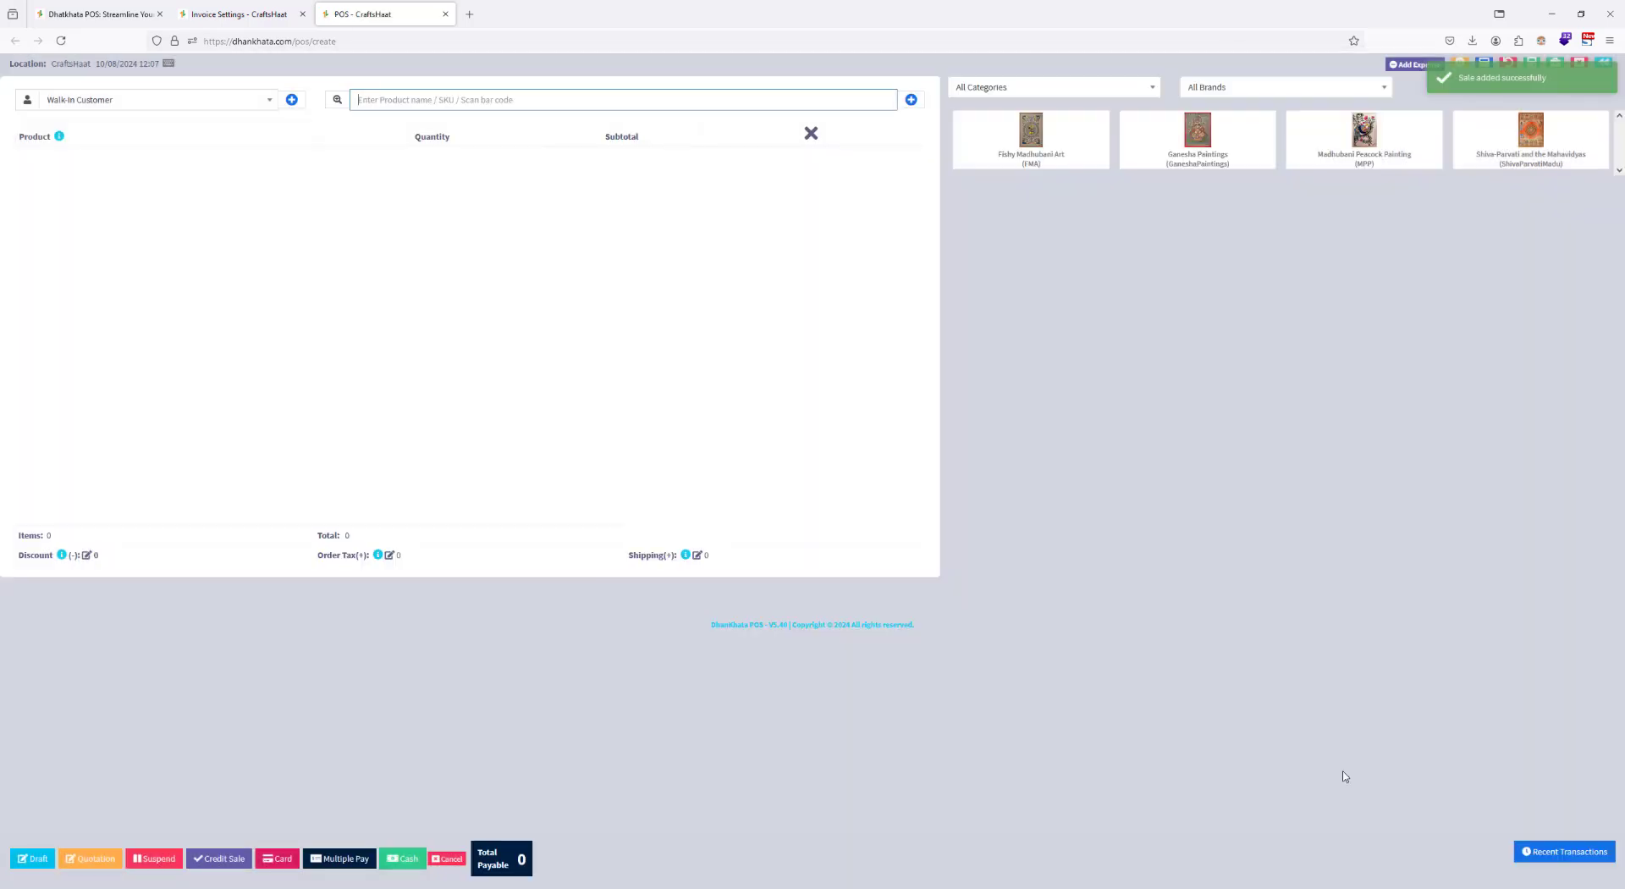
Step: Add Fishy Madhubani Art to a new sale and start a new customer contact of type Individual
{"action": "left_click", "coordinate": [1005, 160]}
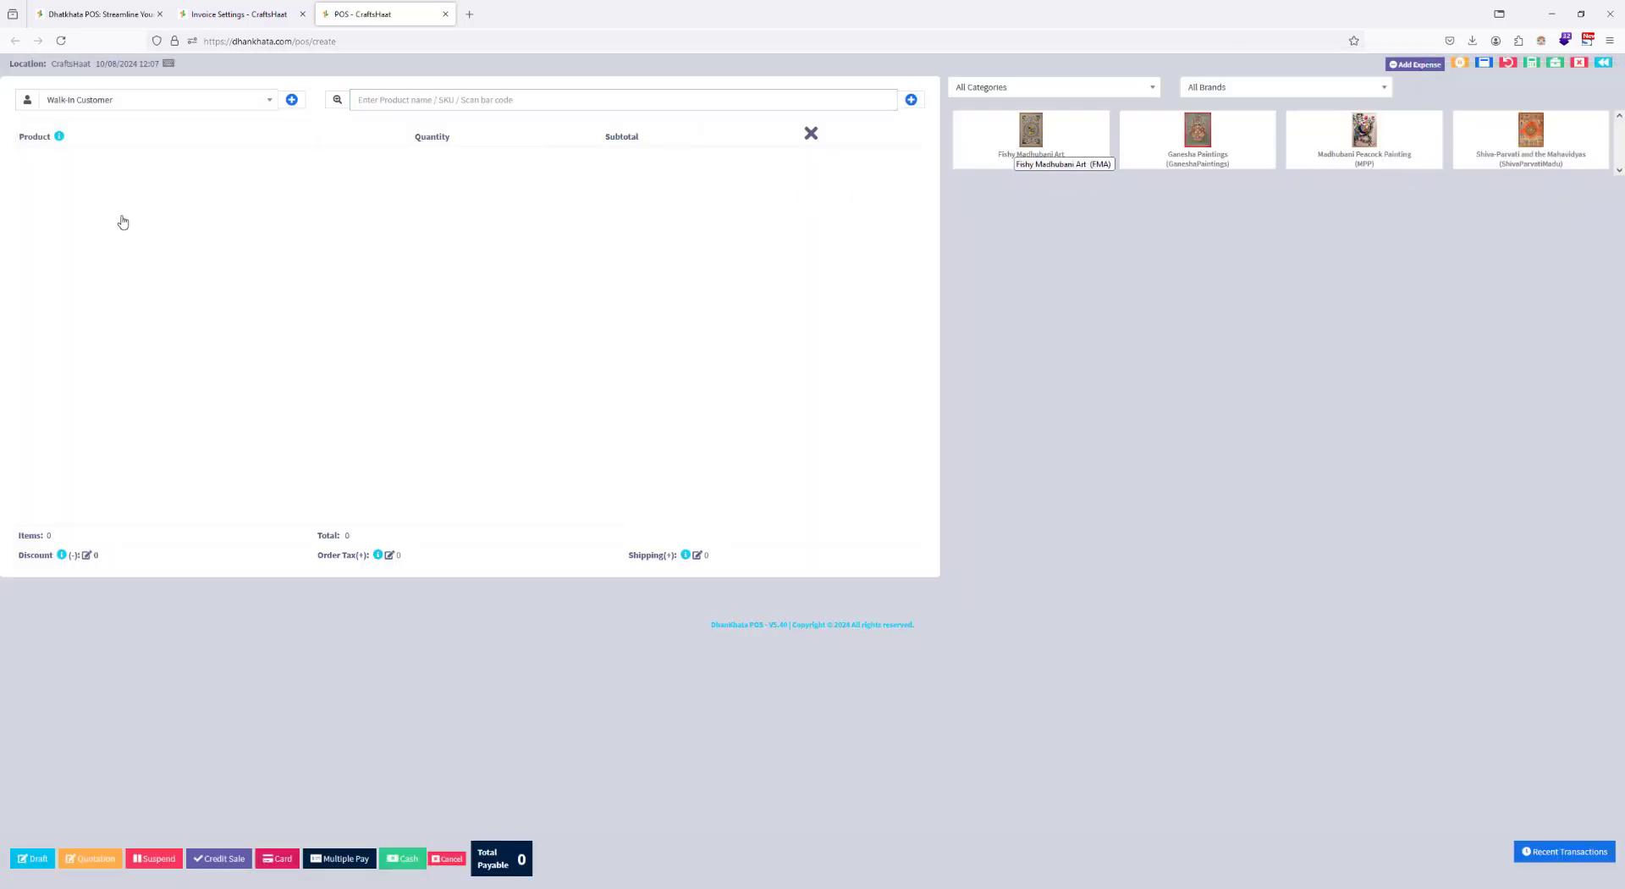
{"action": "left_click", "coordinate": [218, 107]}
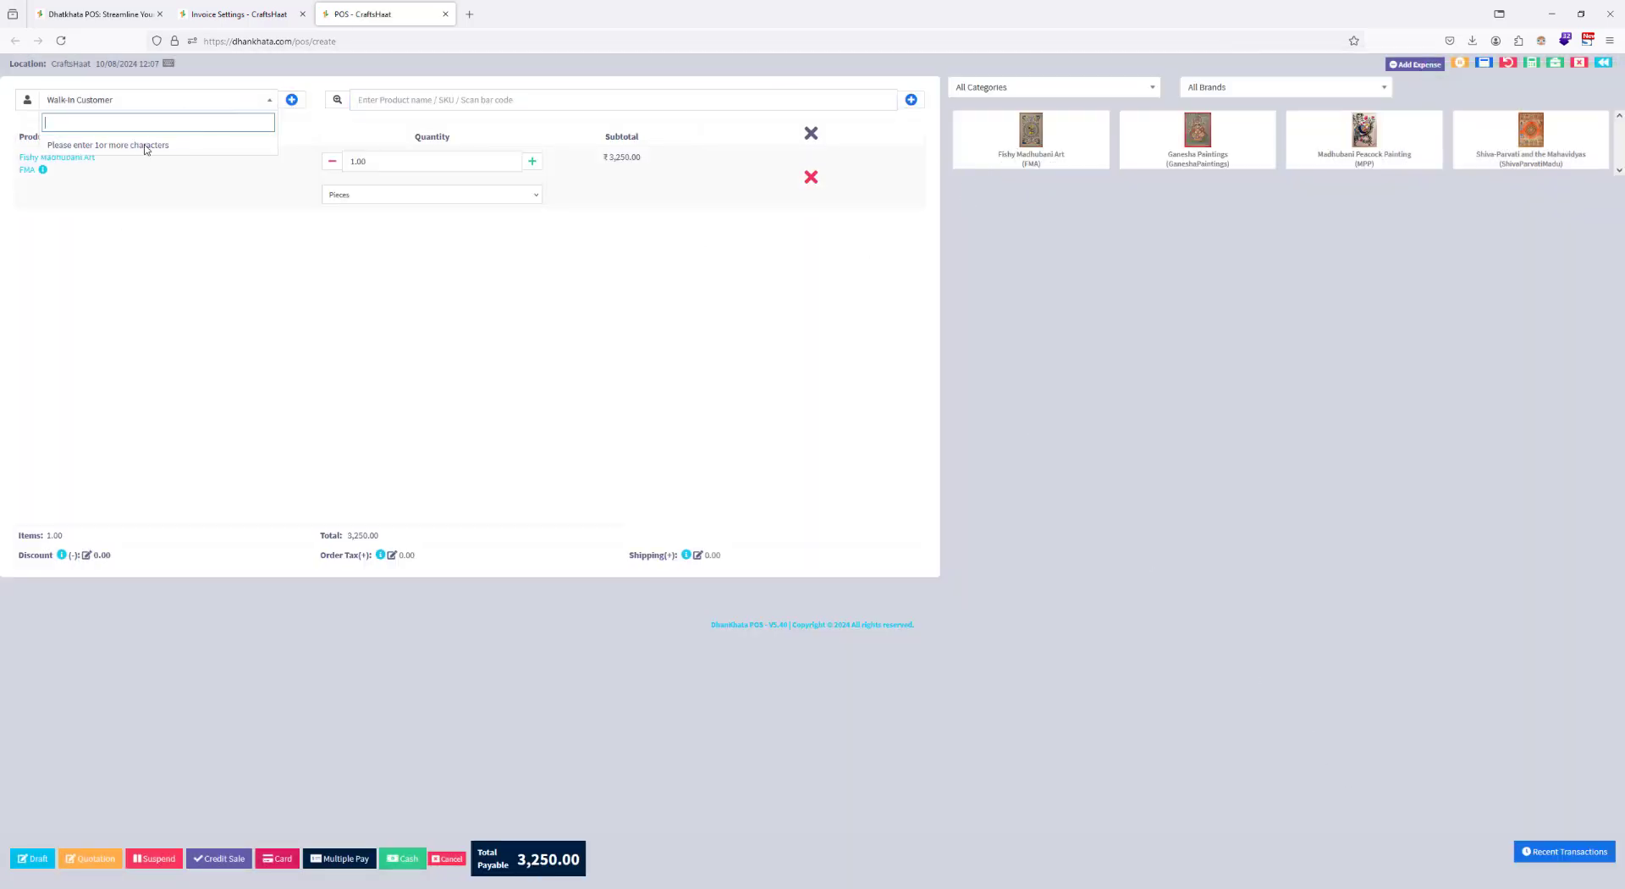
{"action": "left_click", "coordinate": [292, 100]}
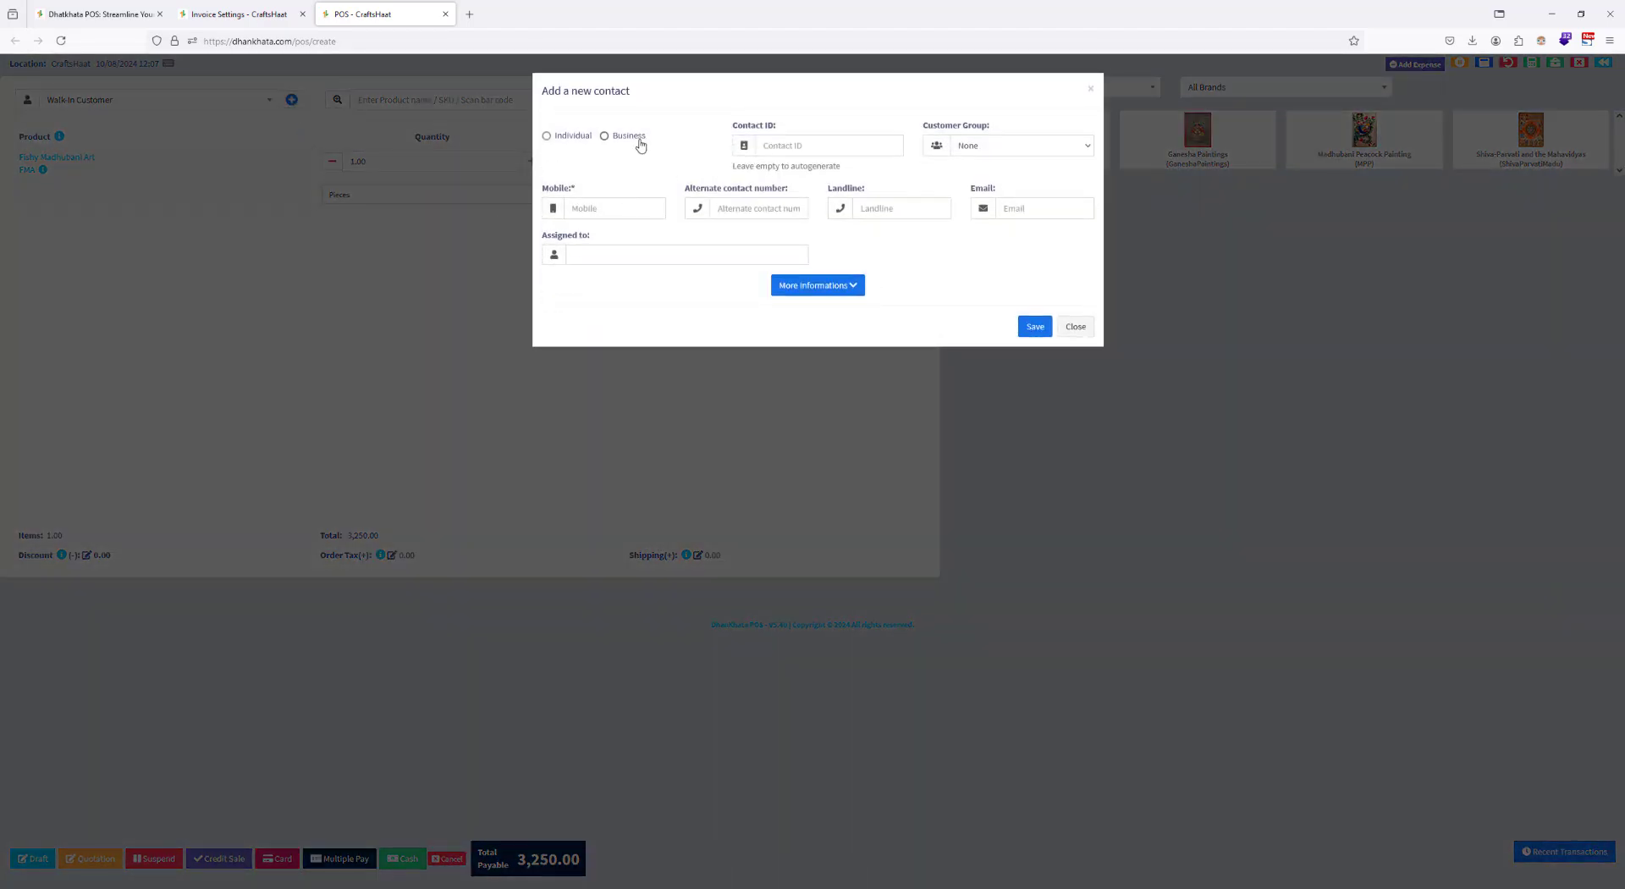
{"action": "left_click", "coordinate": [546, 136]}
Step: Enter the new customer's first name, last name and mobile number
{"action": "left_click", "coordinate": [770, 212]}
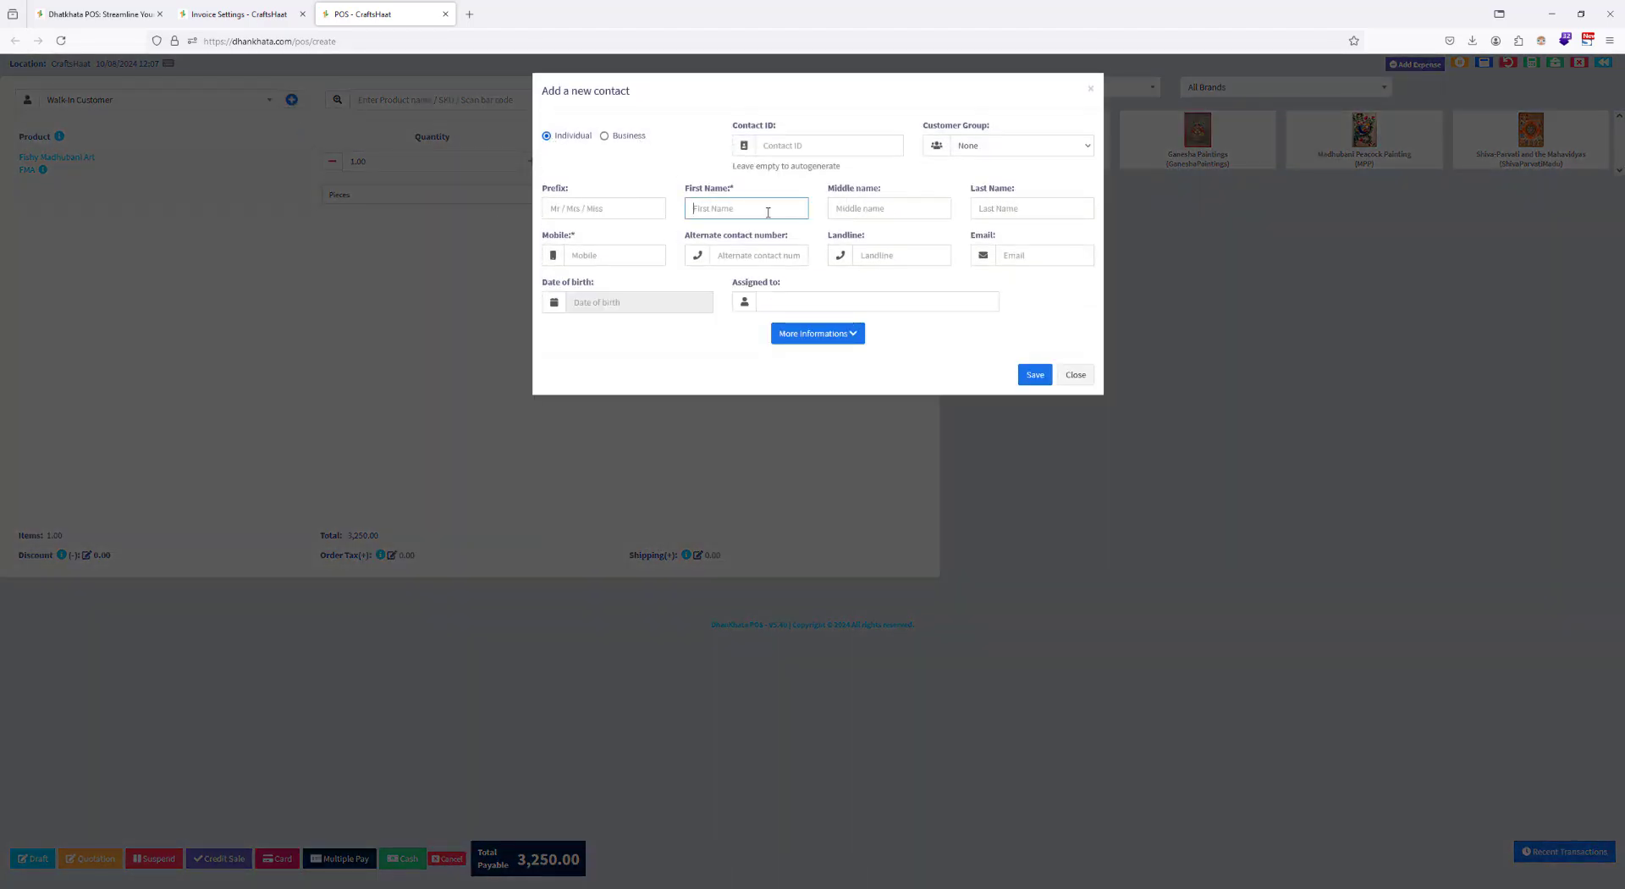
{"action": "key", "text": "Tab"}
{"action": "key", "text": "Tab"}
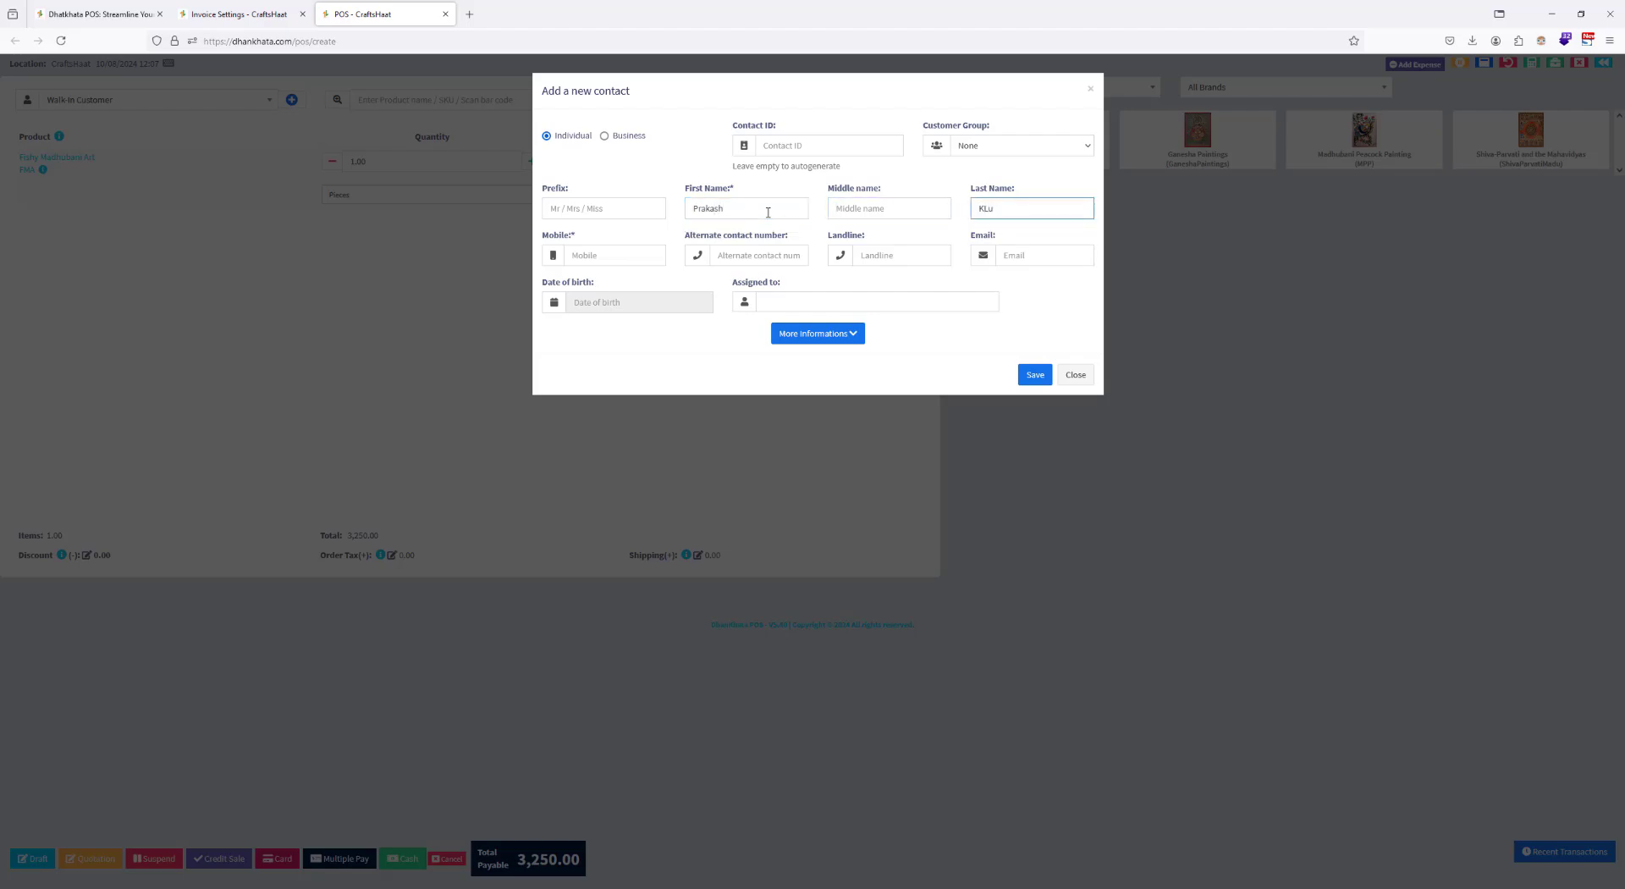
{"action": "key", "text": "Tab"}
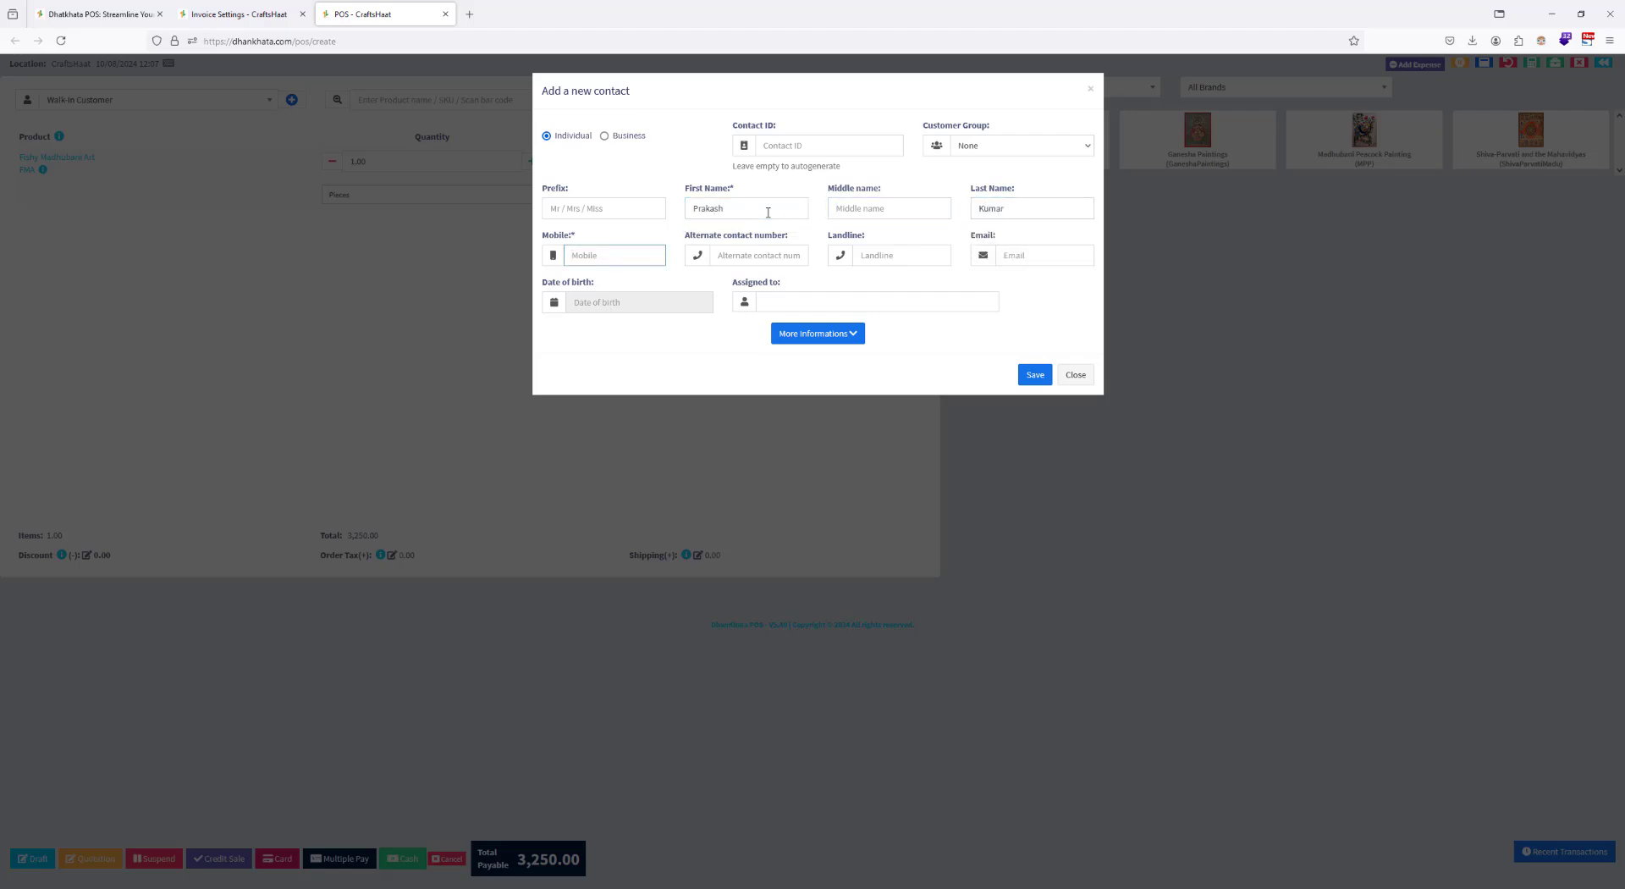
Step: Set the contact's prefix to MR and assign the contact to the listed CraftsHaat user
{"action": "left_click", "coordinate": [597, 207]}
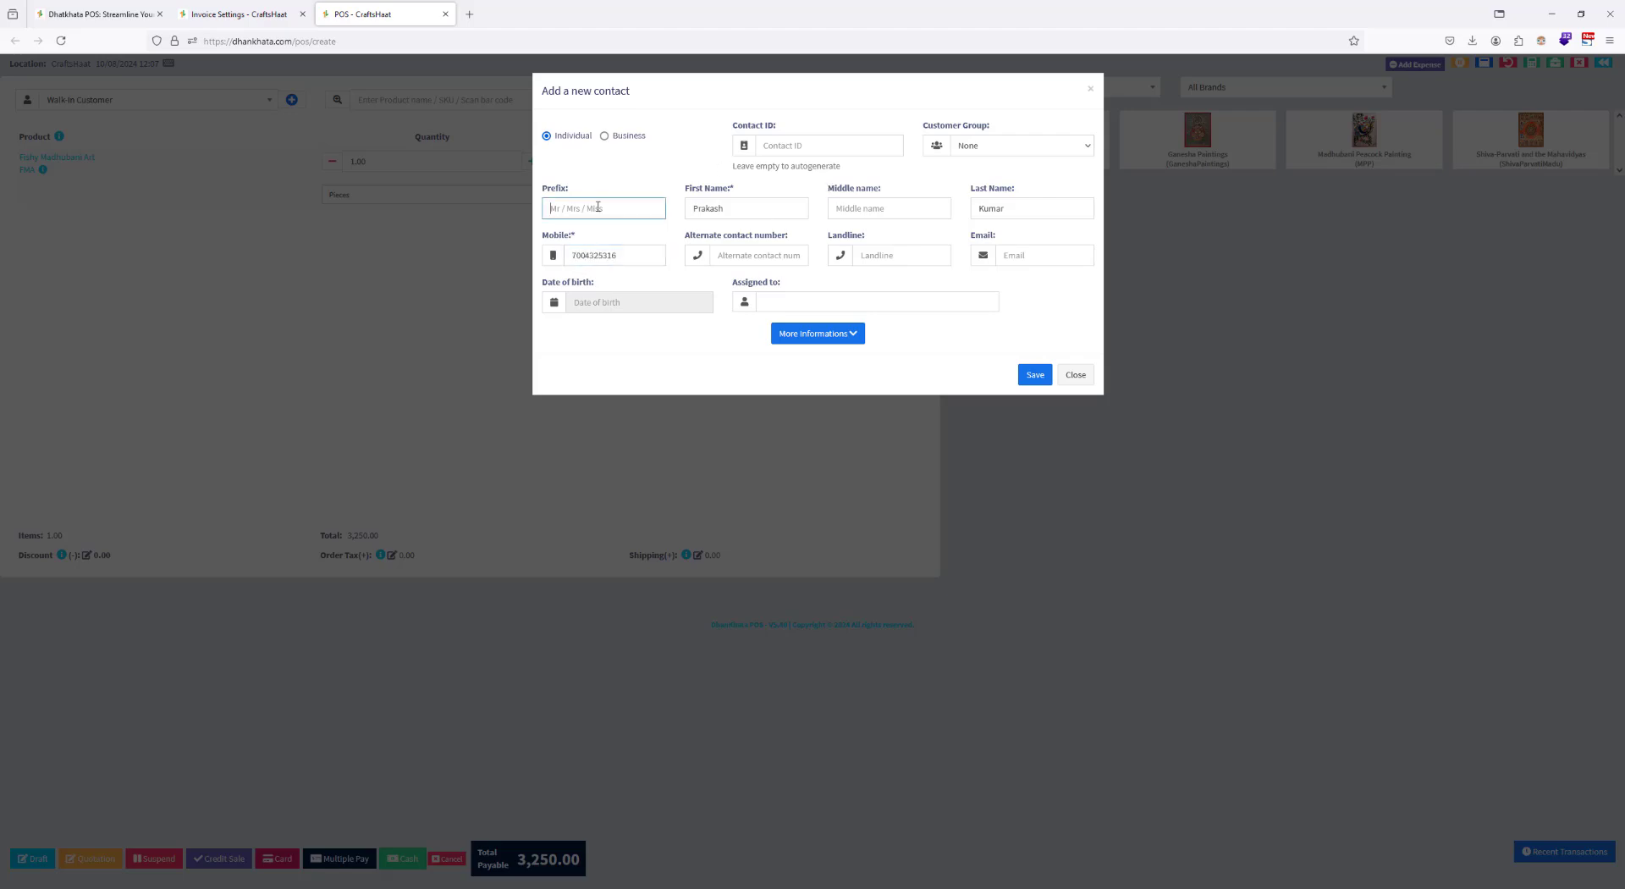
{"action": "type", "text": "MR"}
{"action": "left_click", "coordinate": [665, 348]}
{"action": "left_click", "coordinate": [781, 302]}
{"action": "left_click", "coordinate": [701, 342]}
{"action": "left_click", "coordinate": [780, 297]}
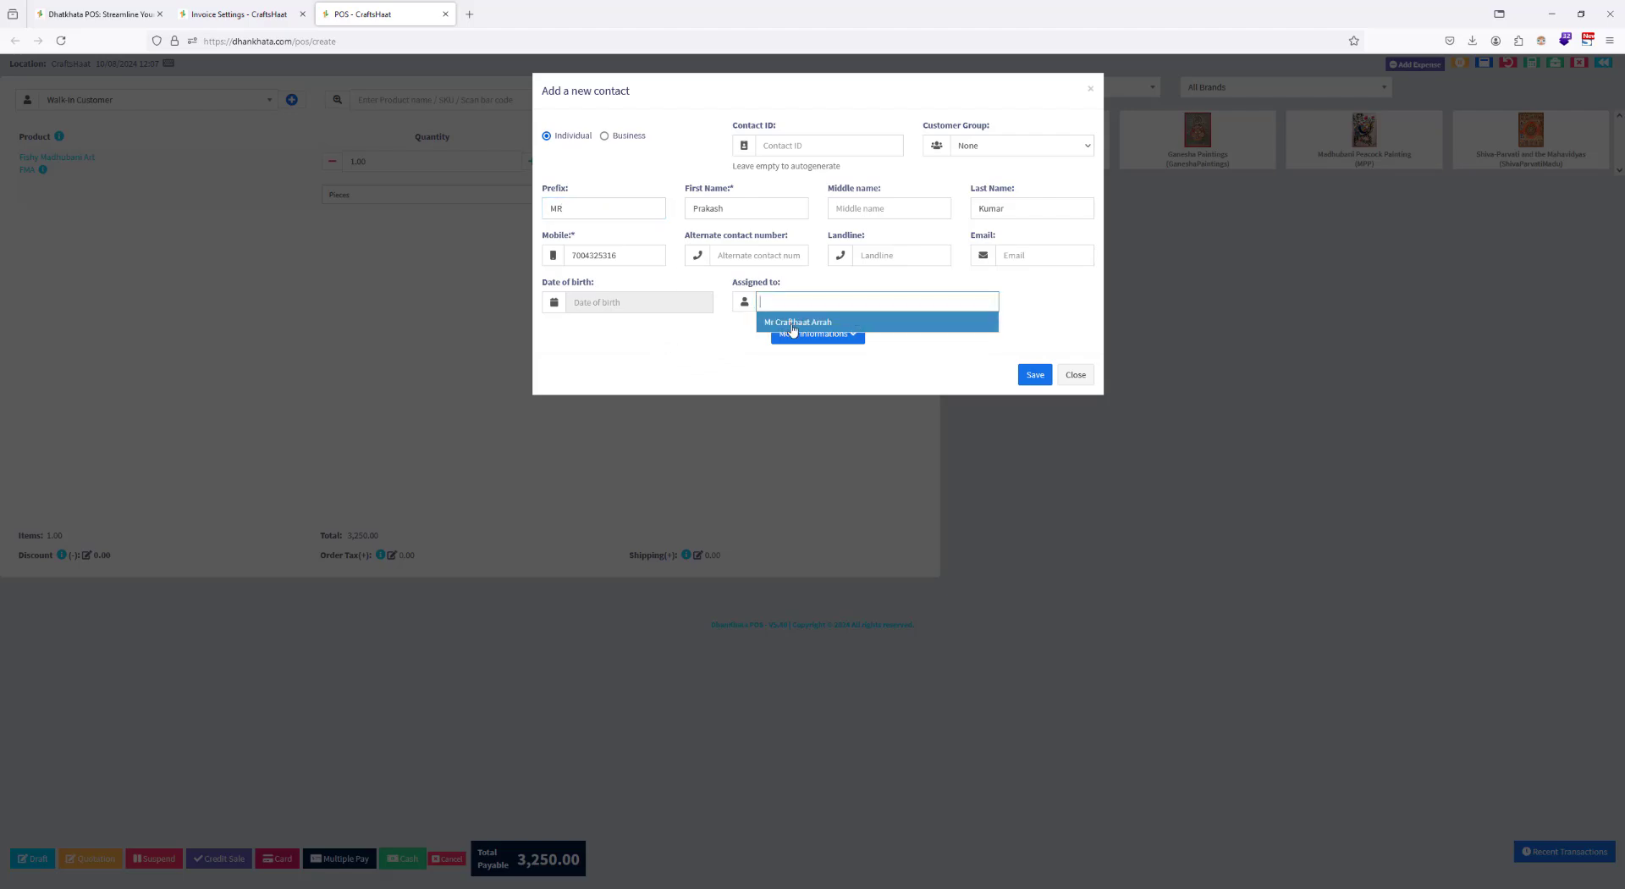
{"action": "left_click", "coordinate": [792, 323]}
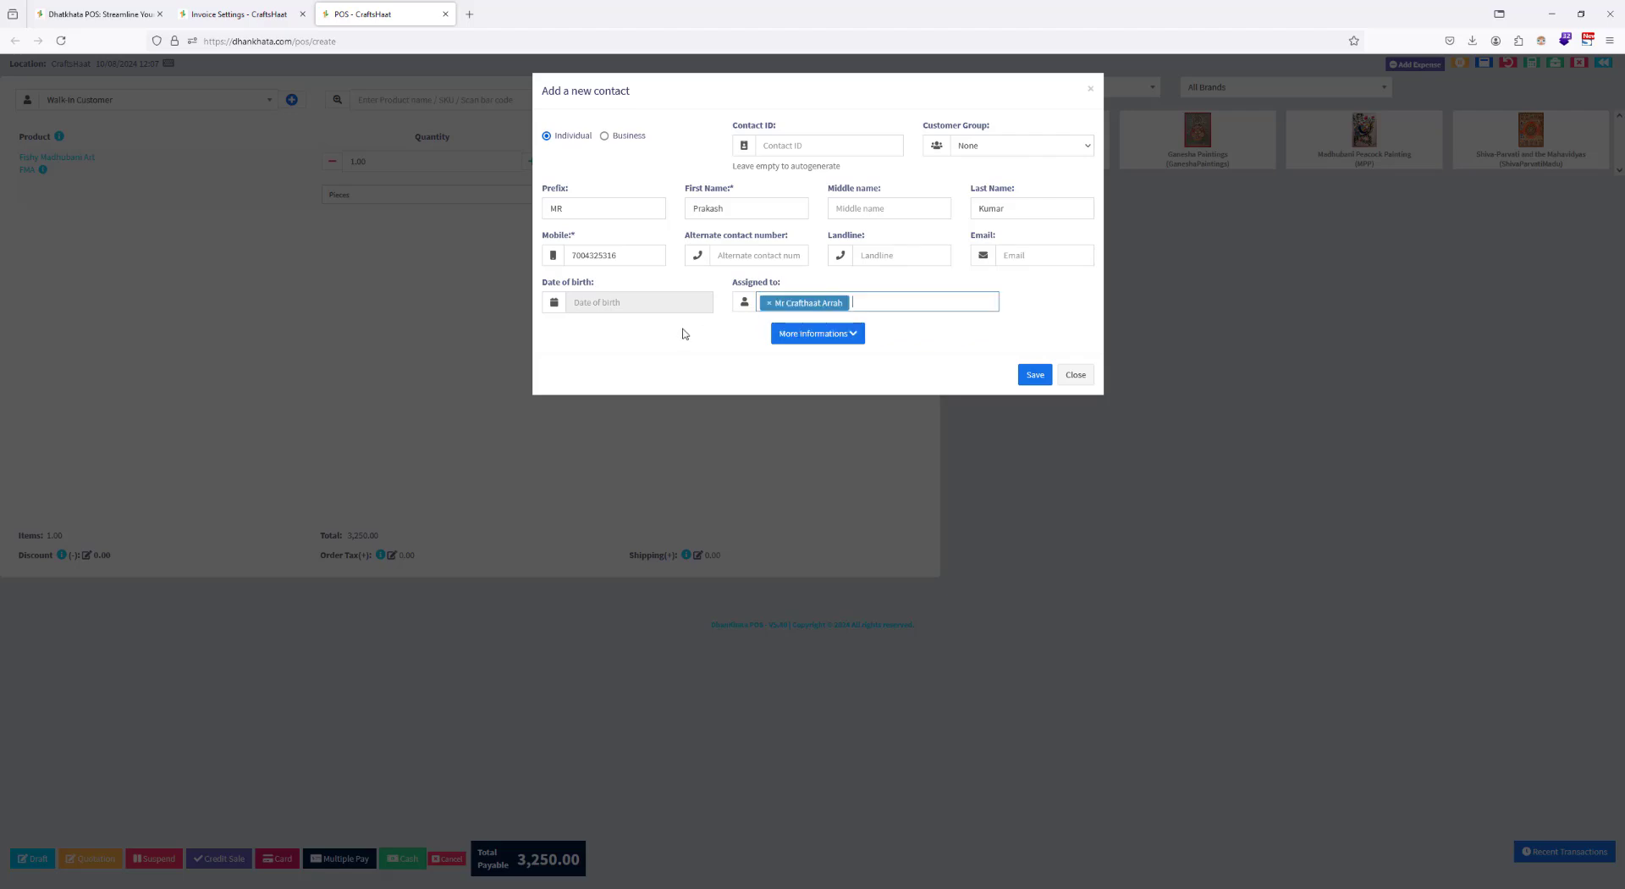
Step: Expand the contact's additional information and enter the customer's street address in address line 1
{"action": "left_click", "coordinate": [814, 334]}
{"action": "scroll", "coordinate": [701, 369], "scroll_direction": "down", "scroll_amount": 1}
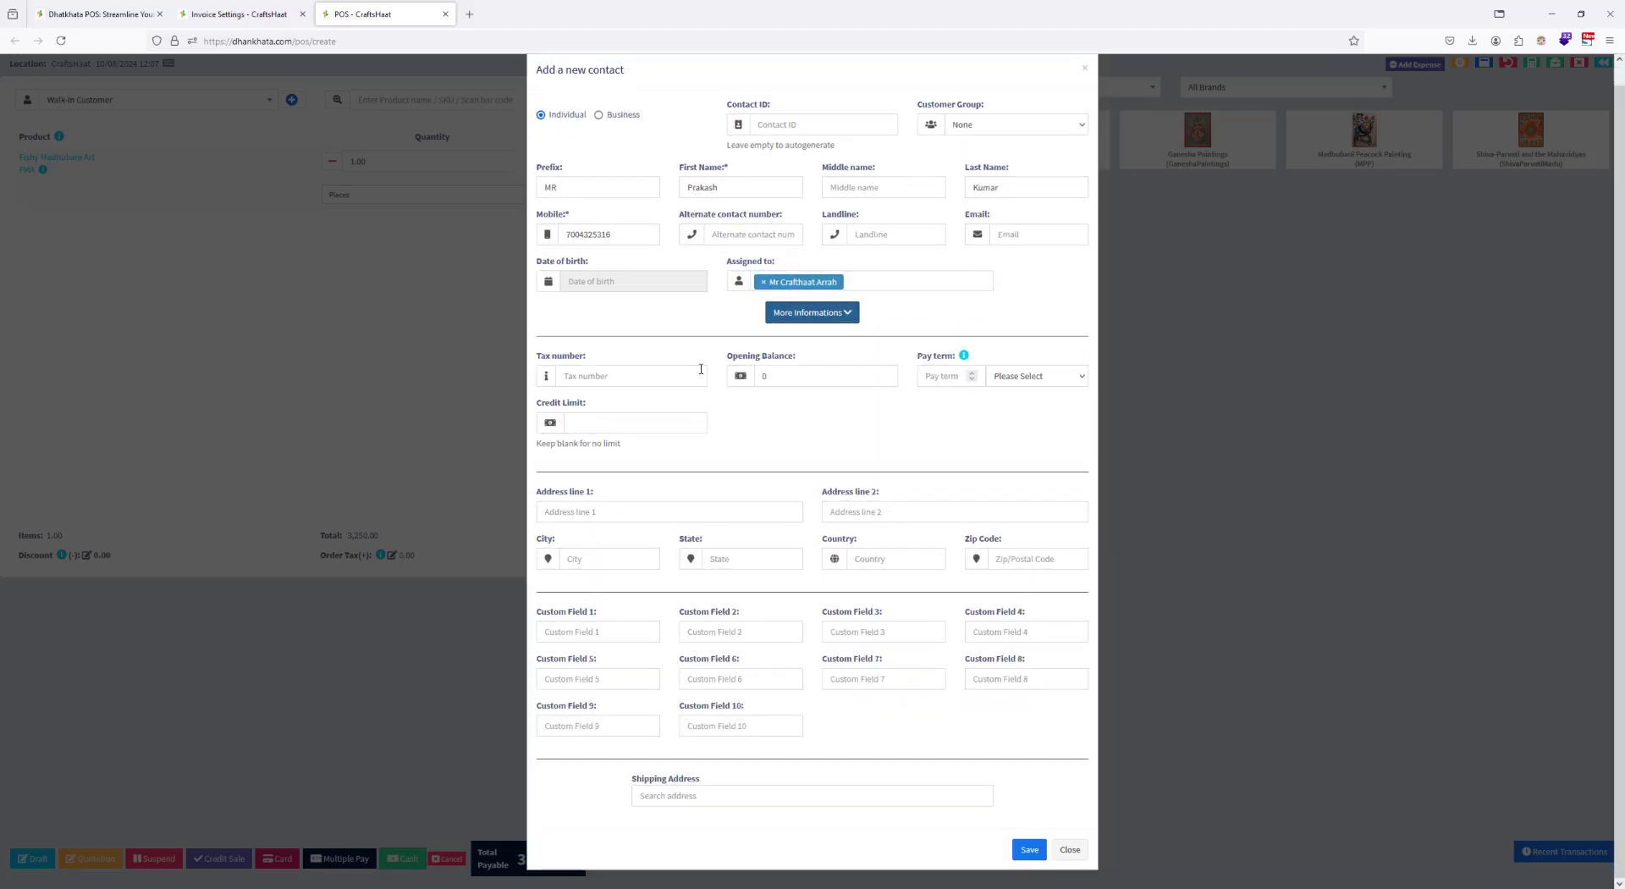
{"action": "left_click", "coordinate": [605, 511]}
{"action": "type", "text": "Al"}
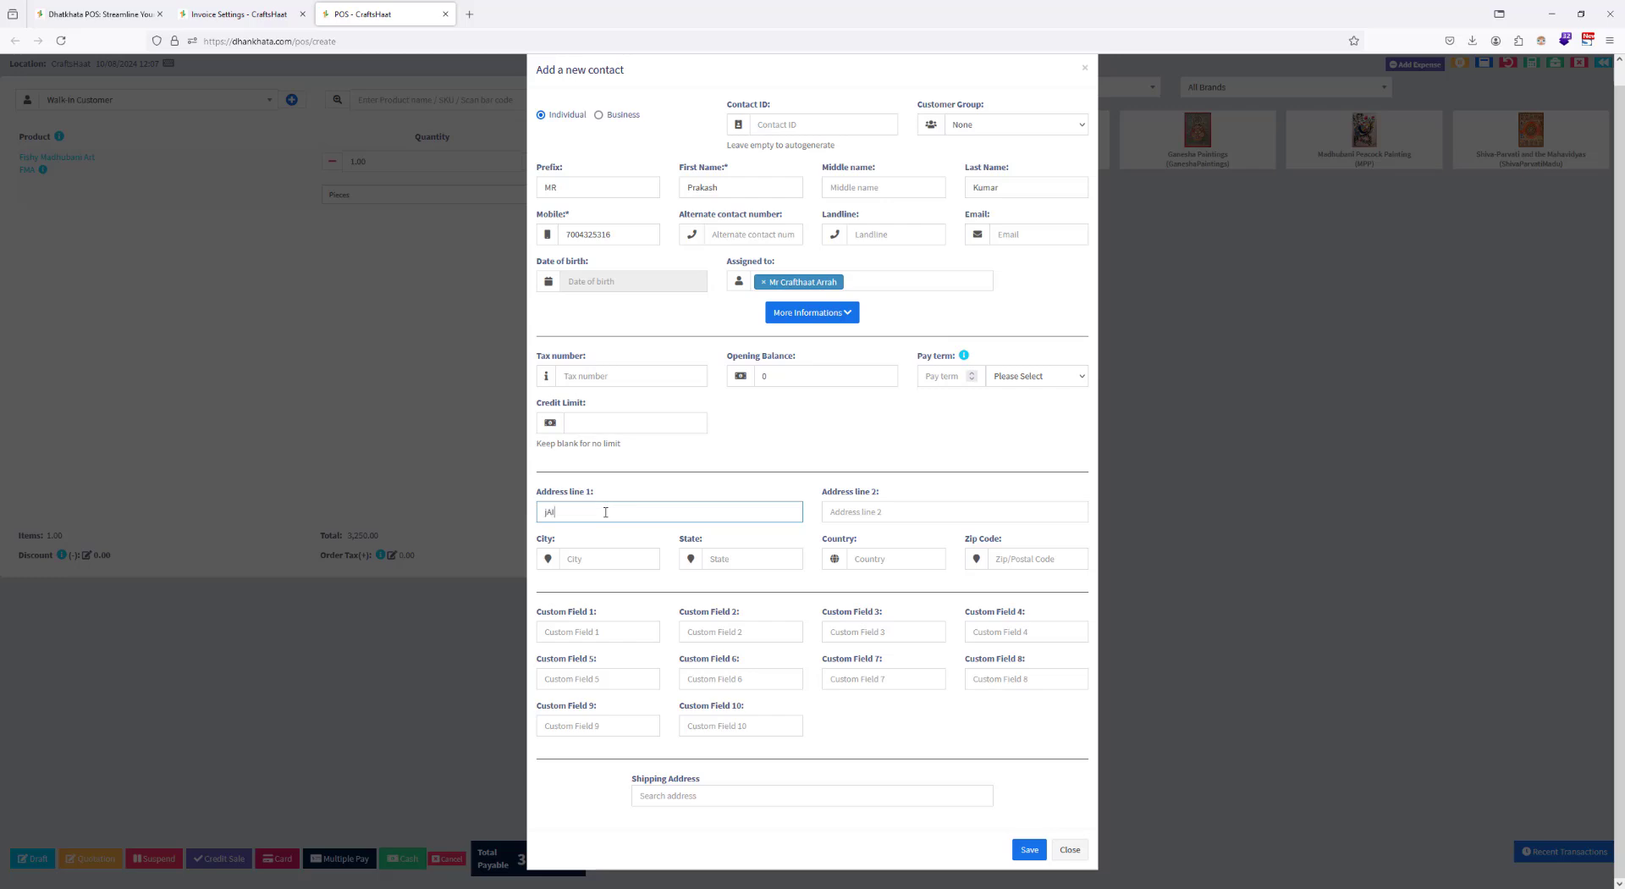
{"action": "key", "text": "BackSpace"}
{"action": "key", "text": "BackSpace"}
{"action": "key", "text": "BackSpace"}
{"action": "key", "text": "BackSpace"}
{"action": "type", "text": "J"}
{"action": "key", "text": "Tab"}
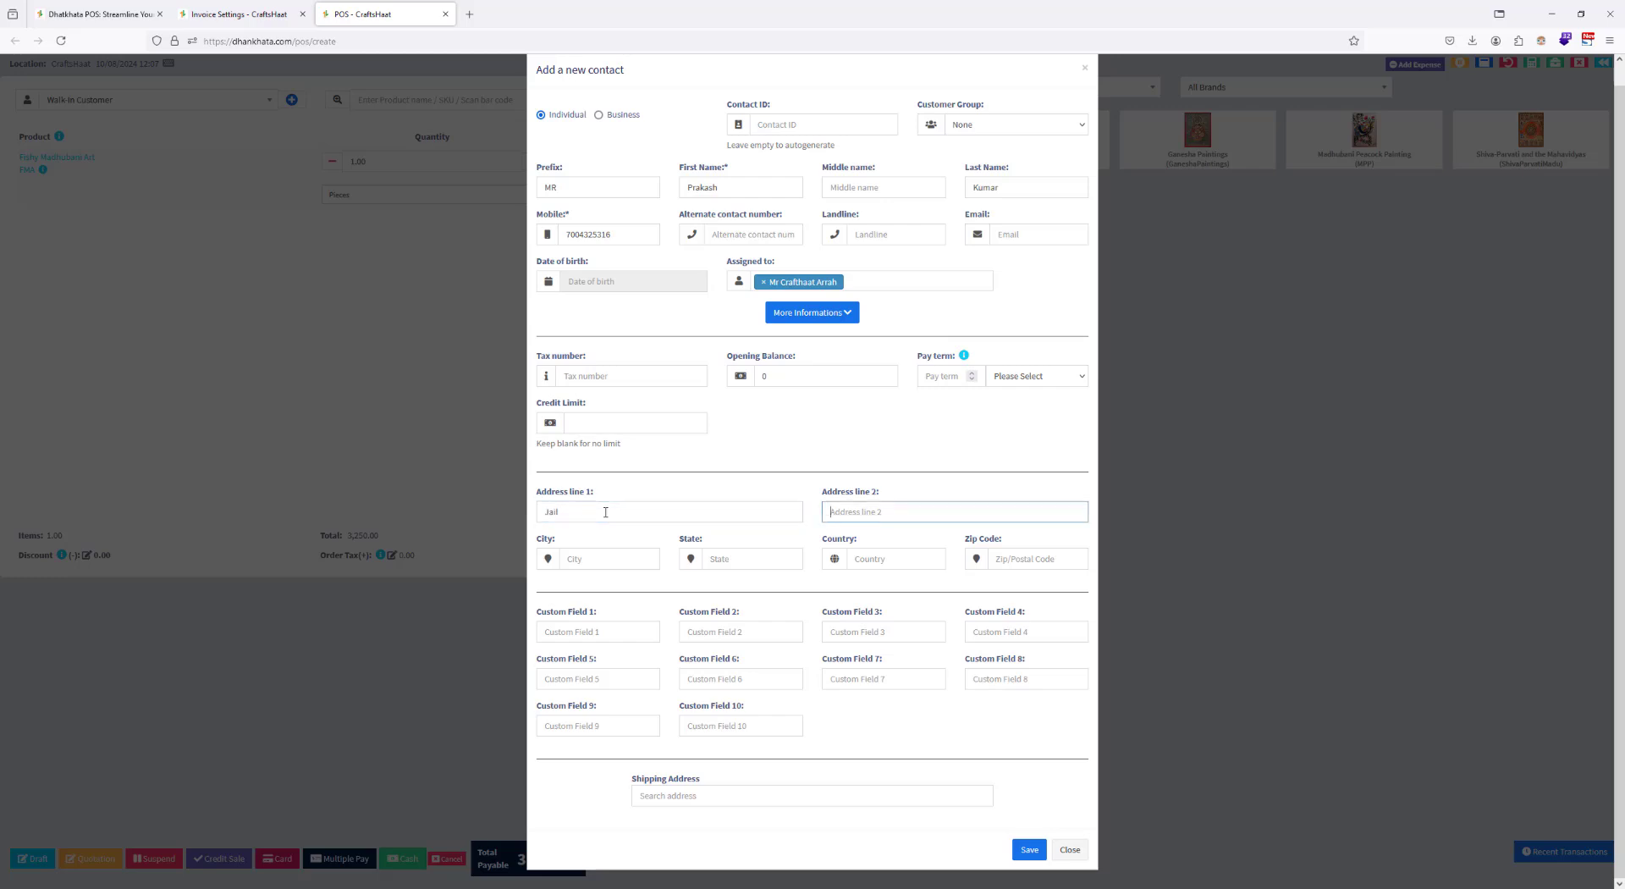
{"action": "key", "text": "shift+Tab"}
{"action": "key", "text": "BackSpace"}
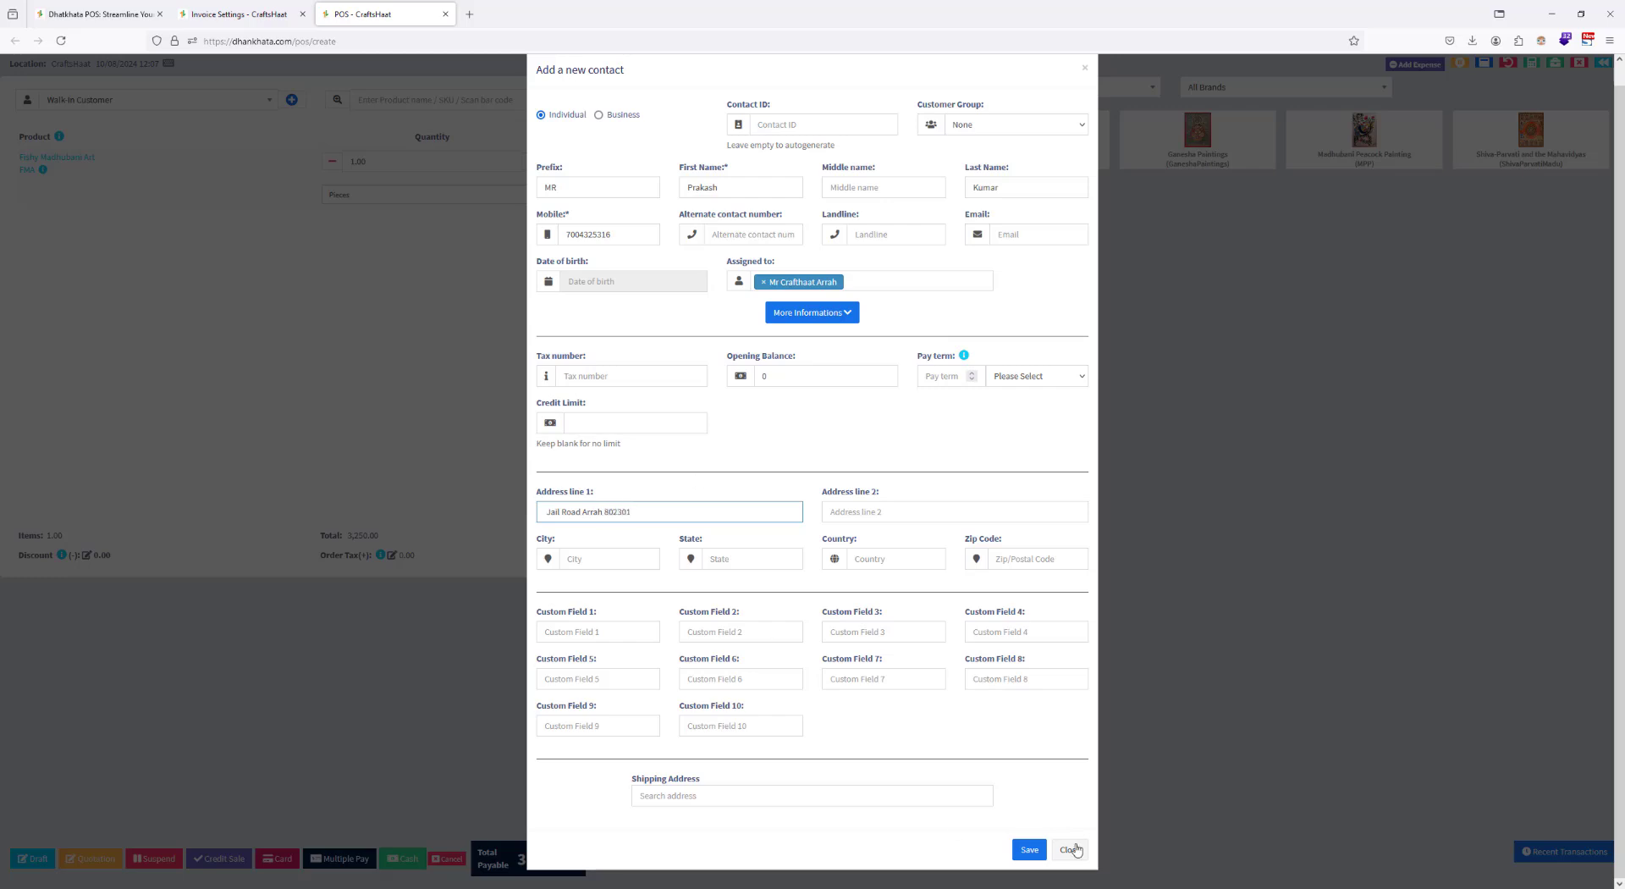
Step: Save the new contact, complete the sale to that customer for cash, and close the invoice preview without printing
{"action": "left_click", "coordinate": [1027, 850]}
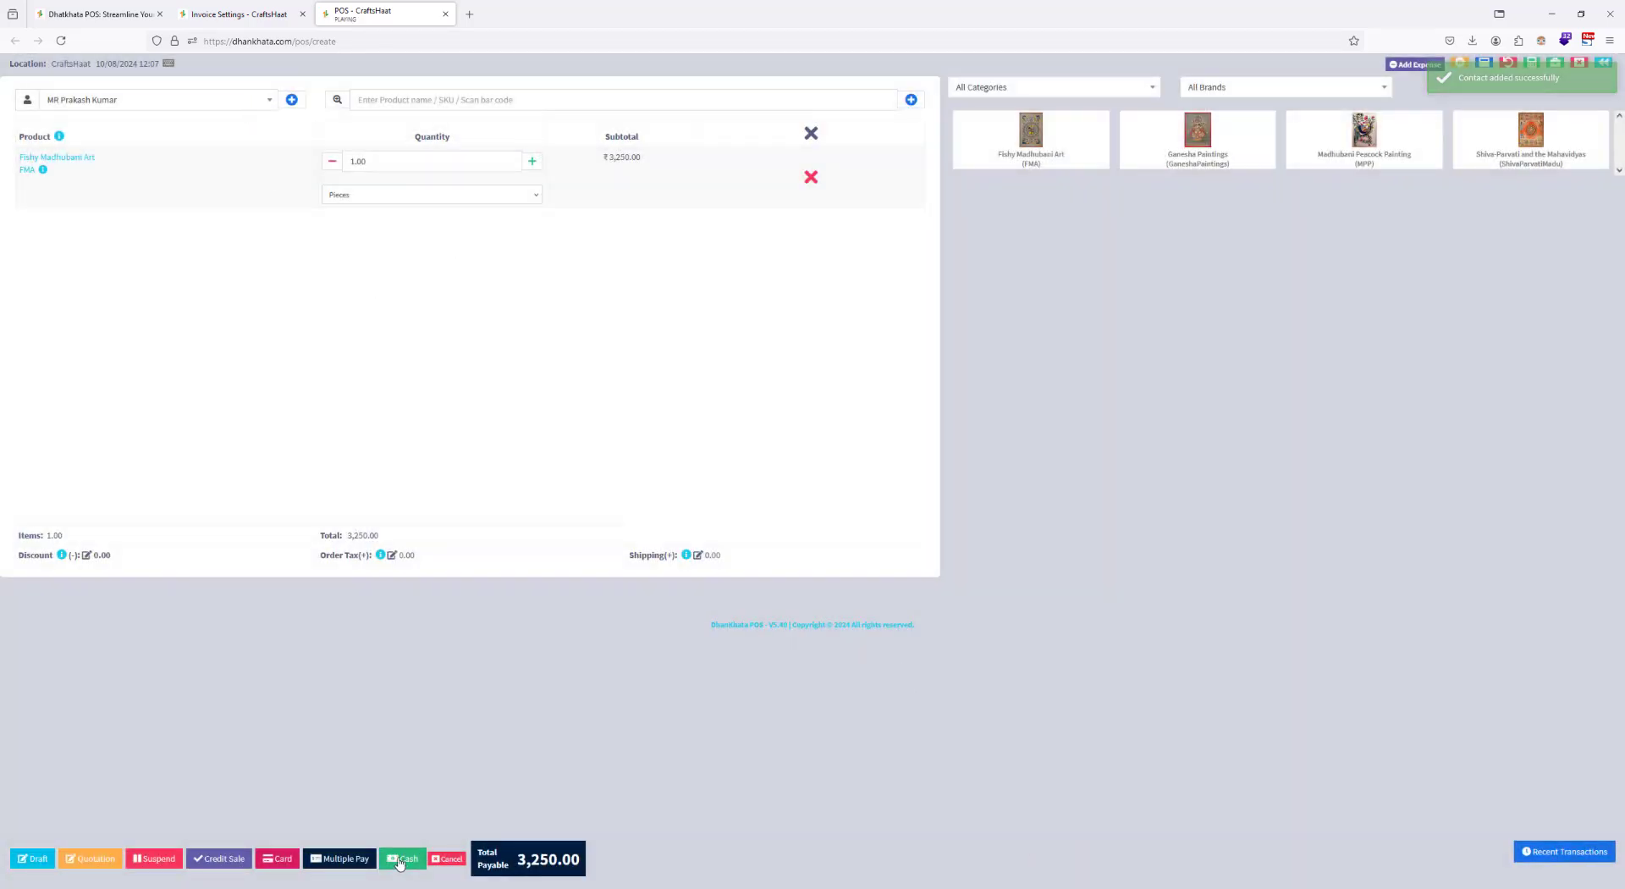
{"action": "left_click", "coordinate": [404, 858]}
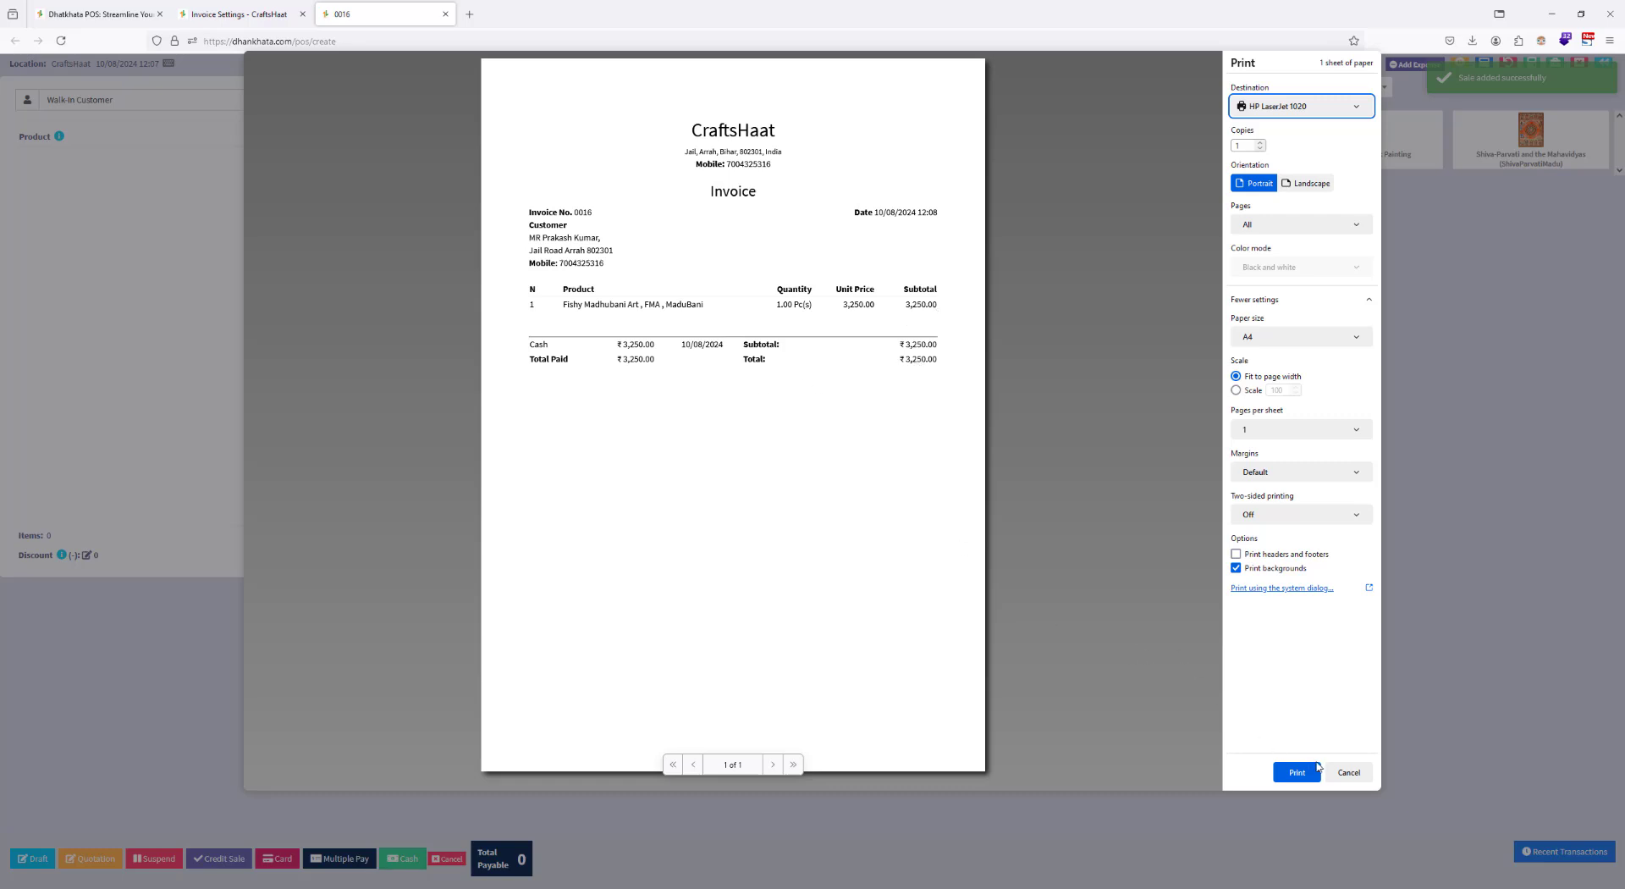
{"action": "left_click", "coordinate": [1347, 772]}
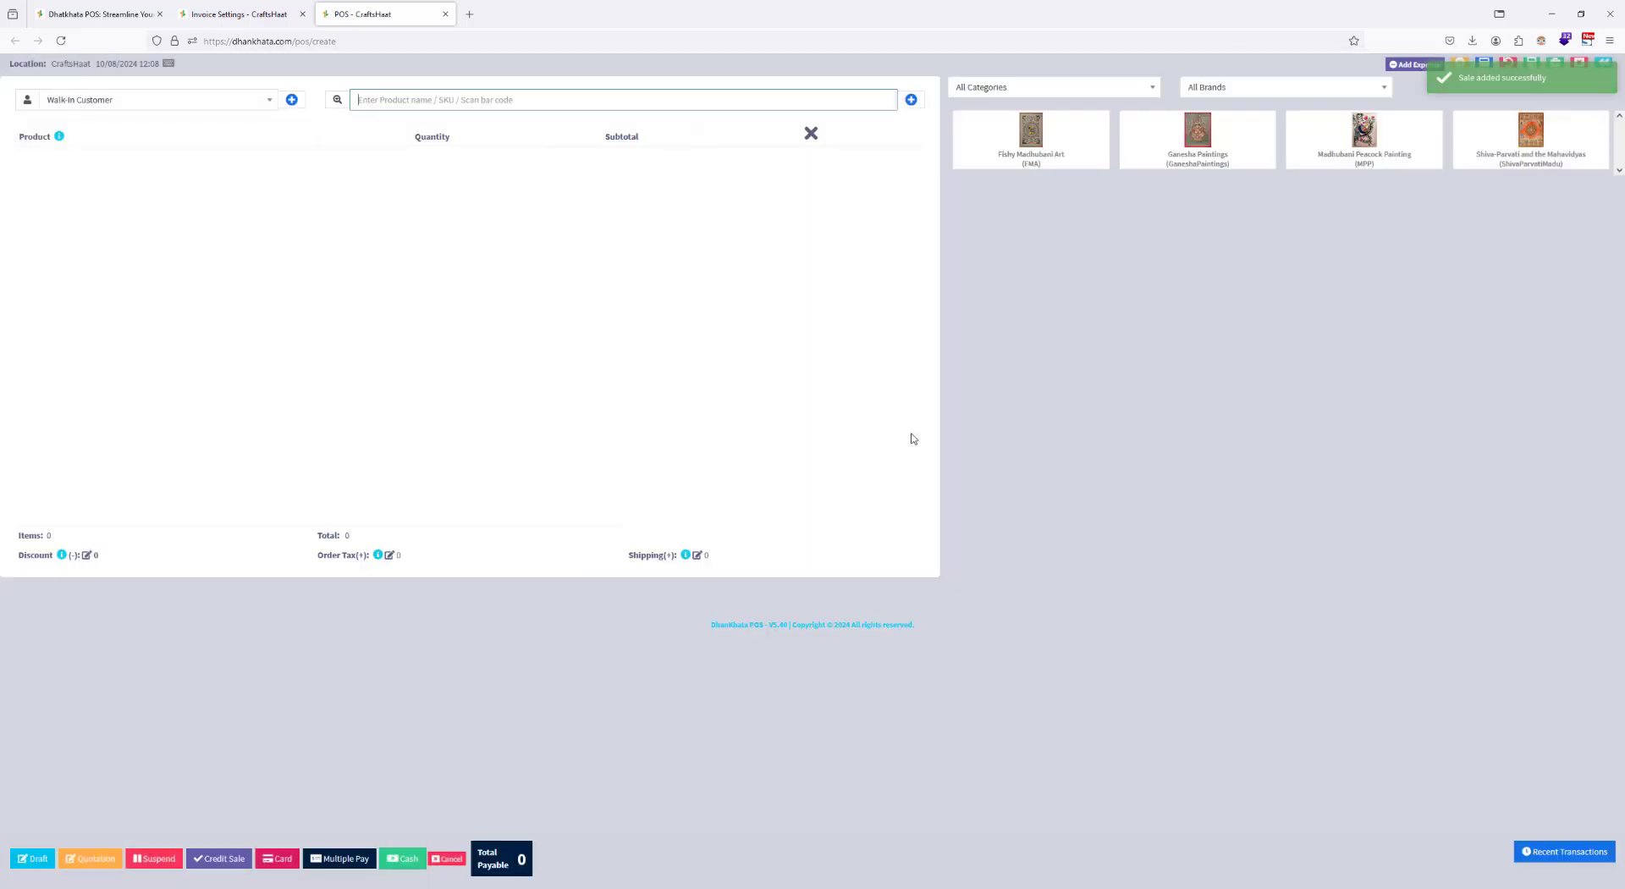
Step: Open the Default invoice layout in the invoice settings for editing and enable its letter head
{"action": "left_click", "coordinate": [233, 7]}
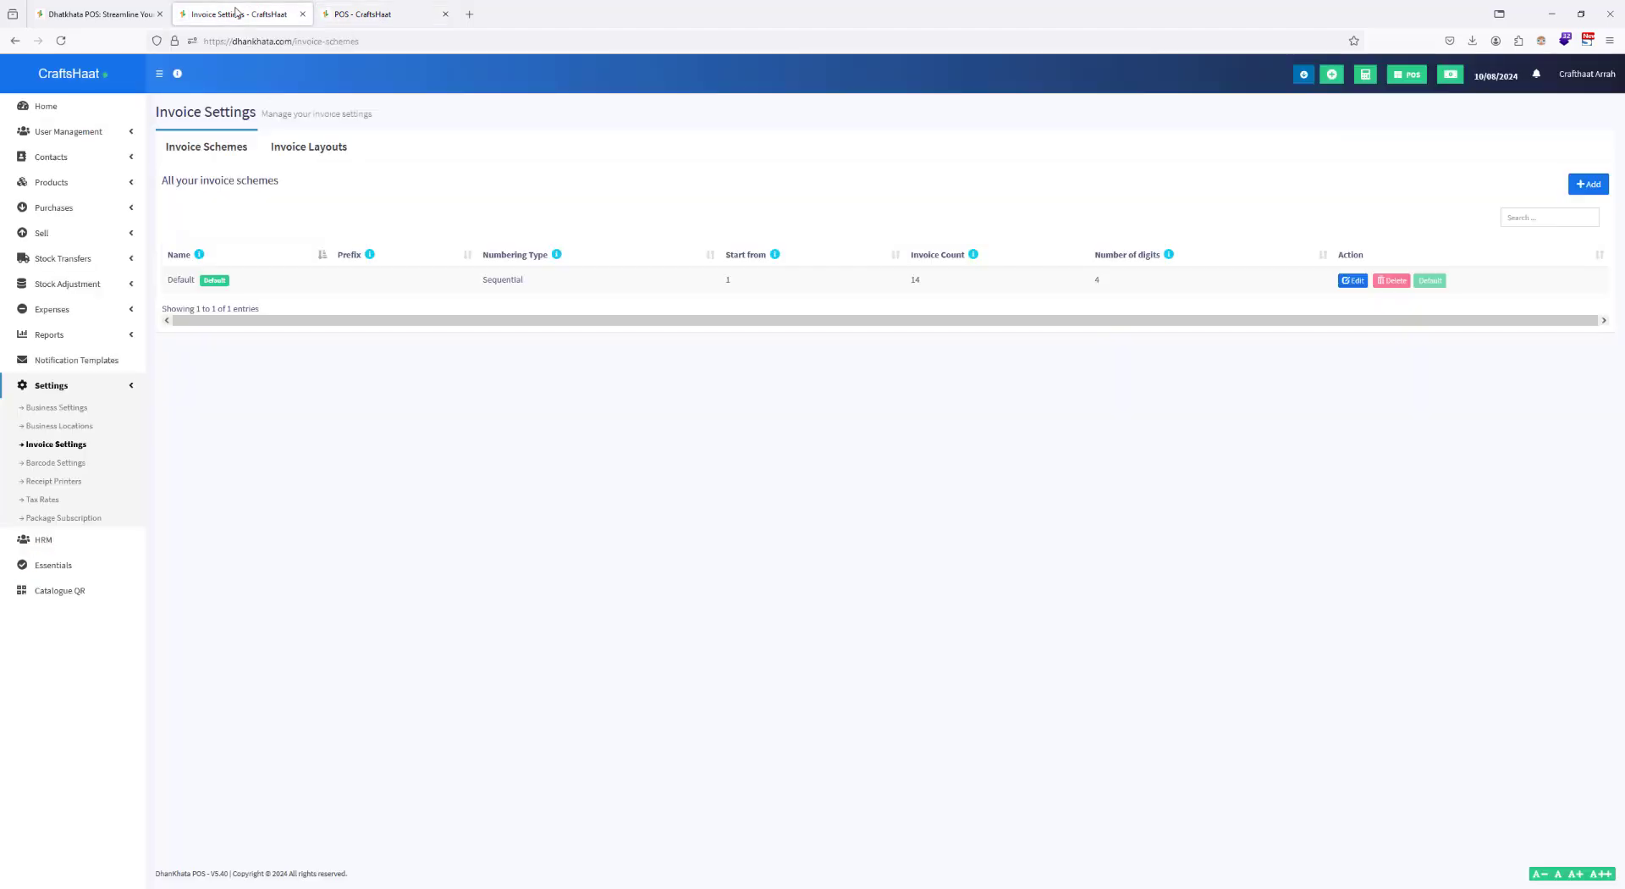
{"action": "left_click", "coordinate": [296, 148]}
{"action": "left_click", "coordinate": [336, 222]}
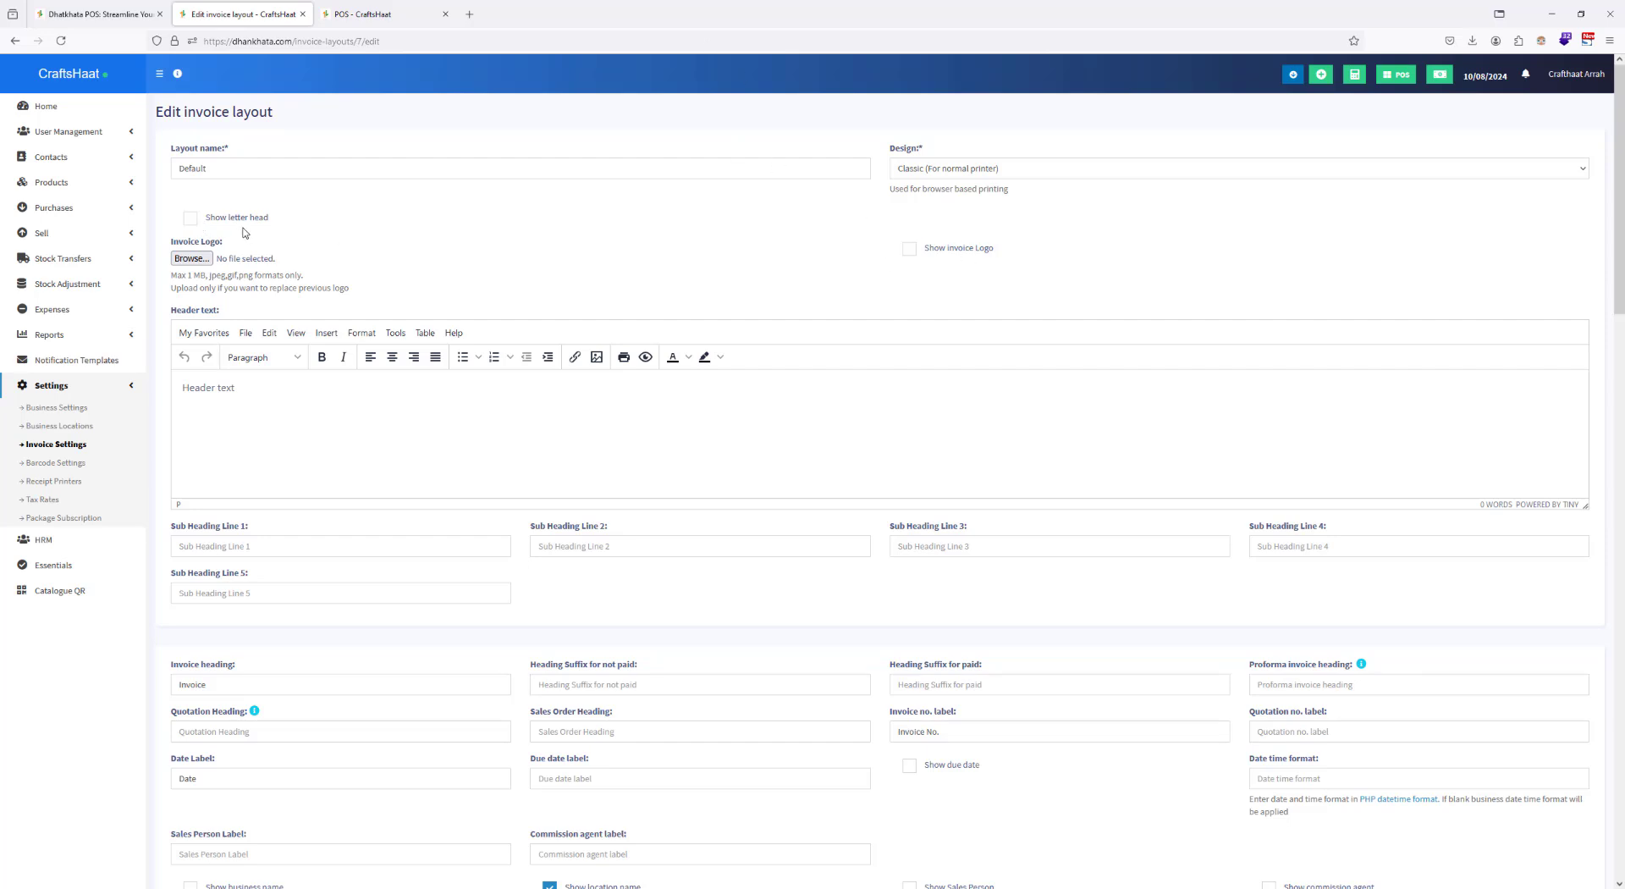
{"action": "left_click", "coordinate": [190, 218]}
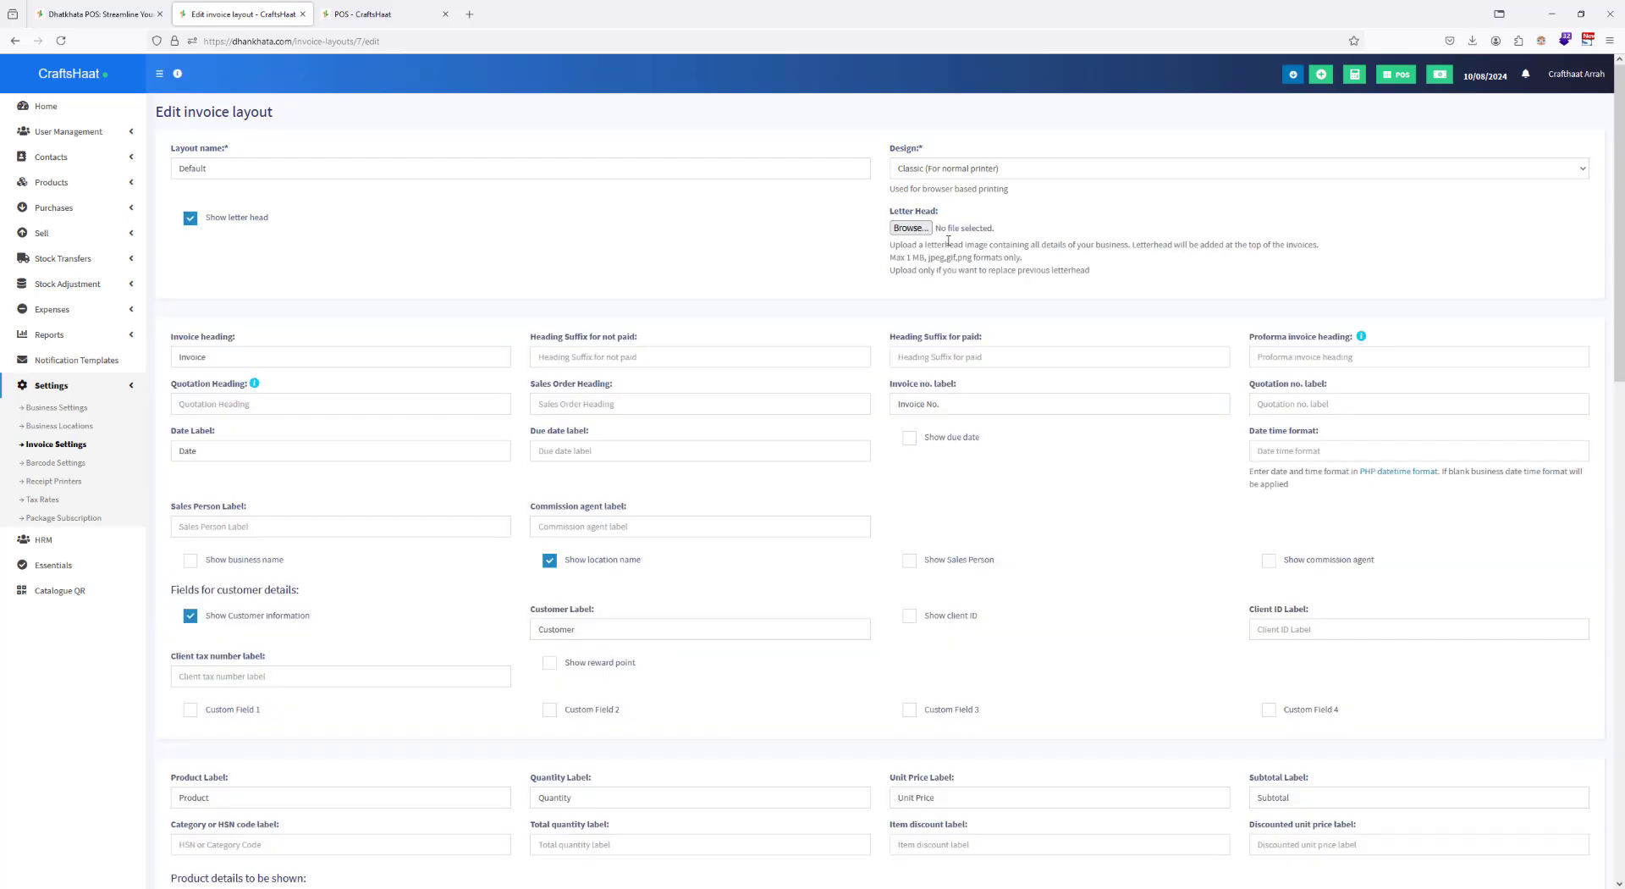
Step: Upload CrafthaatHead.PNG from the desktop folder Logo and Latter Head as the letter head and update the invoice layout
{"action": "left_click", "coordinate": [907, 229]}
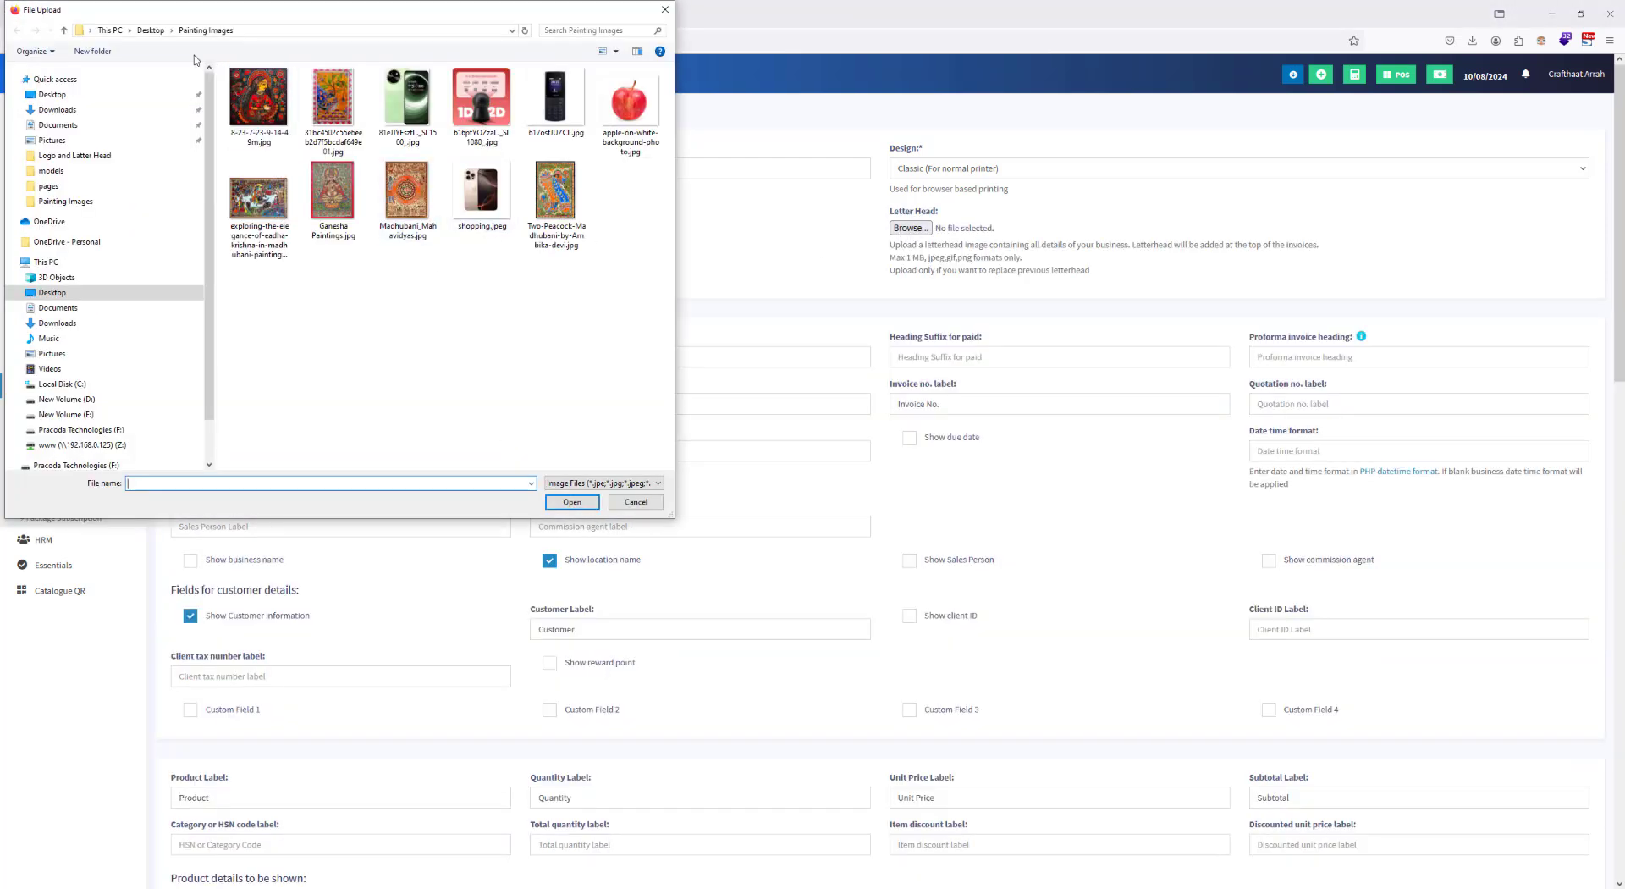
{"action": "left_click", "coordinate": [151, 31]}
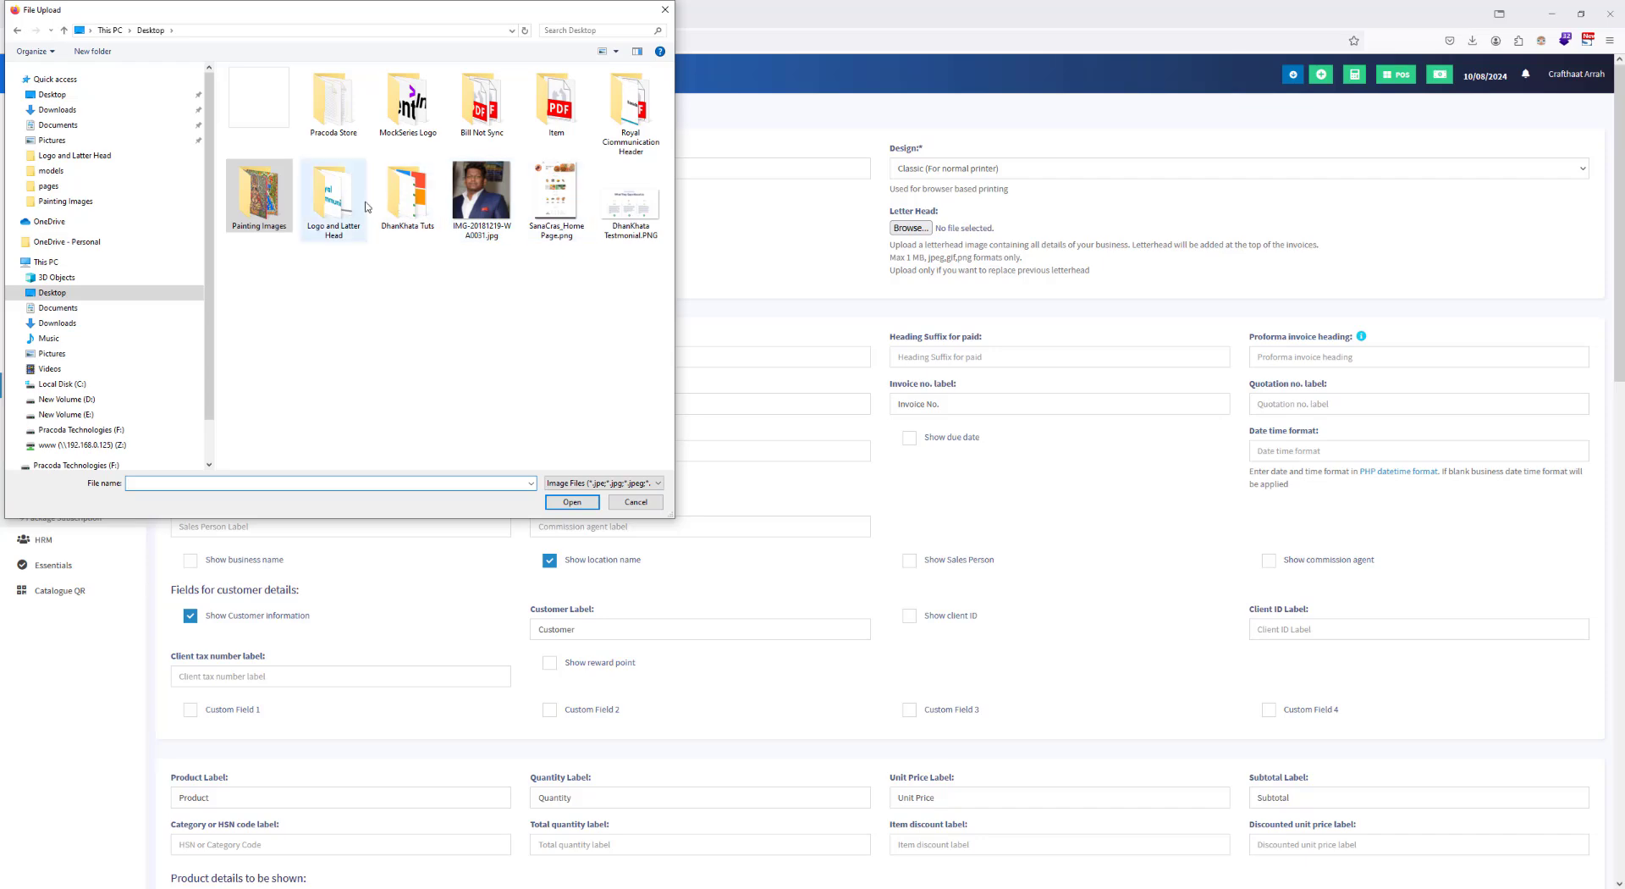
{"action": "double_click", "coordinate": [333, 199]}
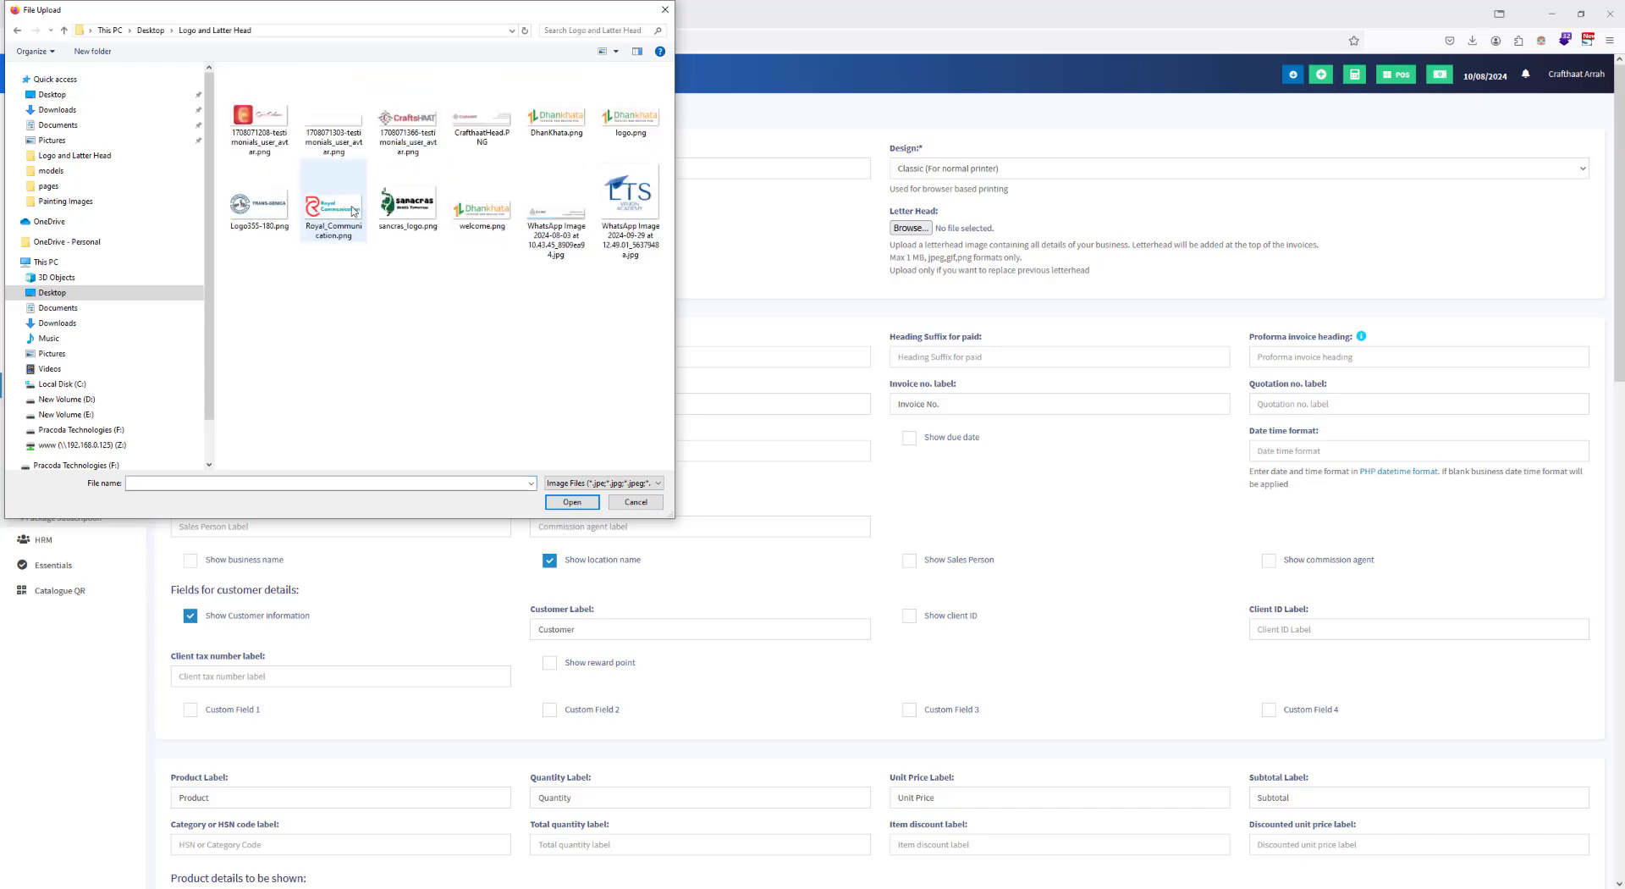
{"action": "double_click", "coordinate": [468, 123]}
{"action": "scroll", "coordinate": [886, 362], "scroll_direction": "down", "scroll_amount": 15}
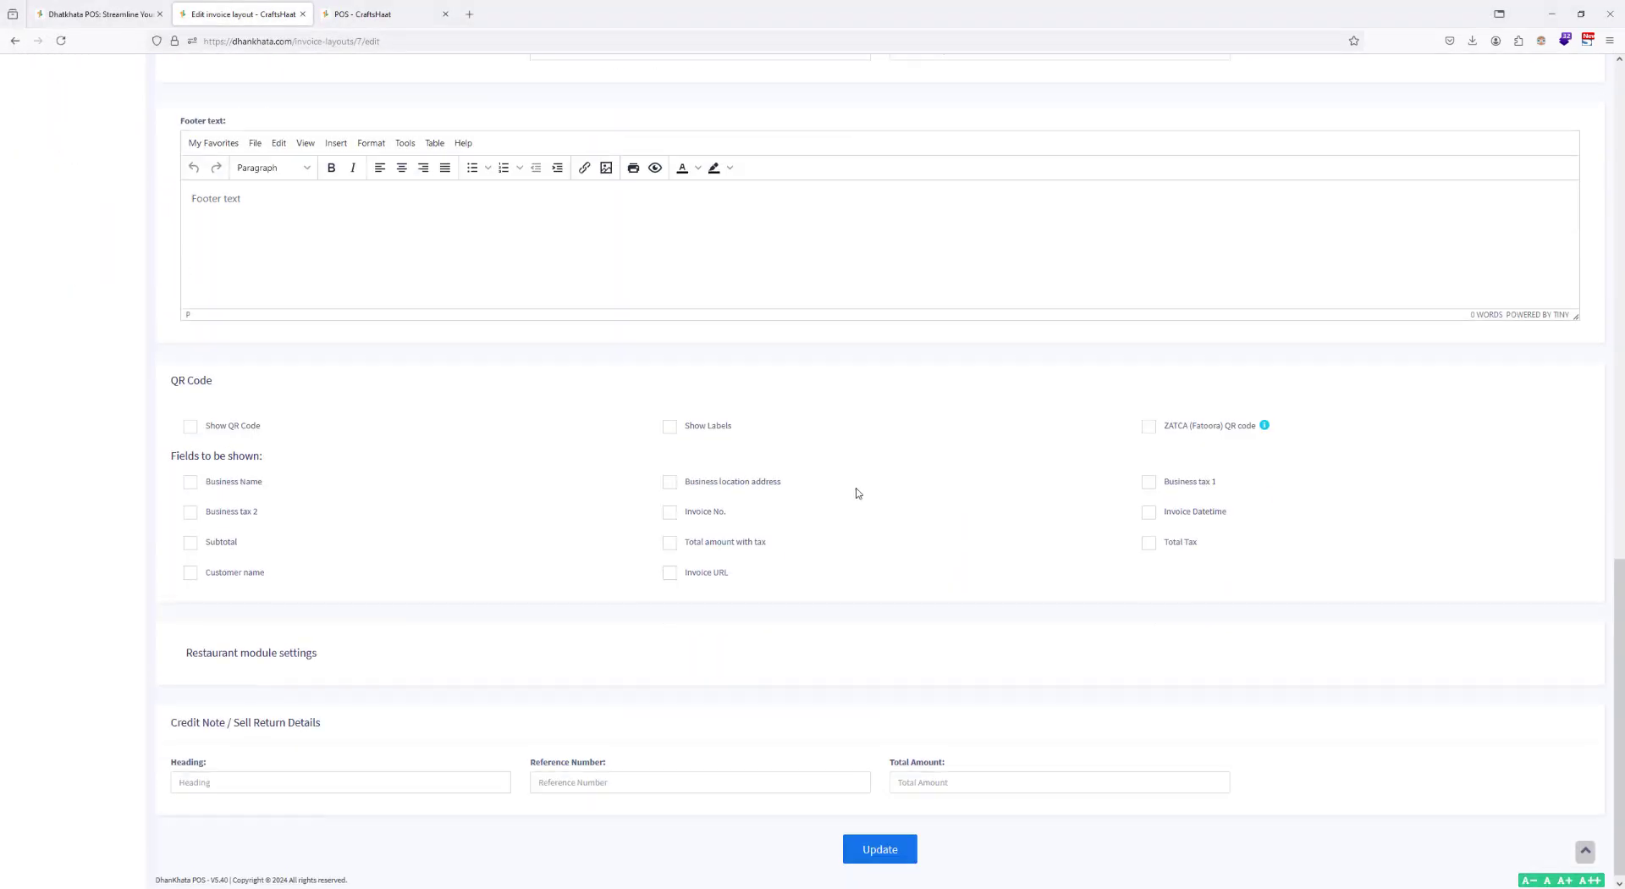
{"action": "left_click", "coordinate": [876, 841]}
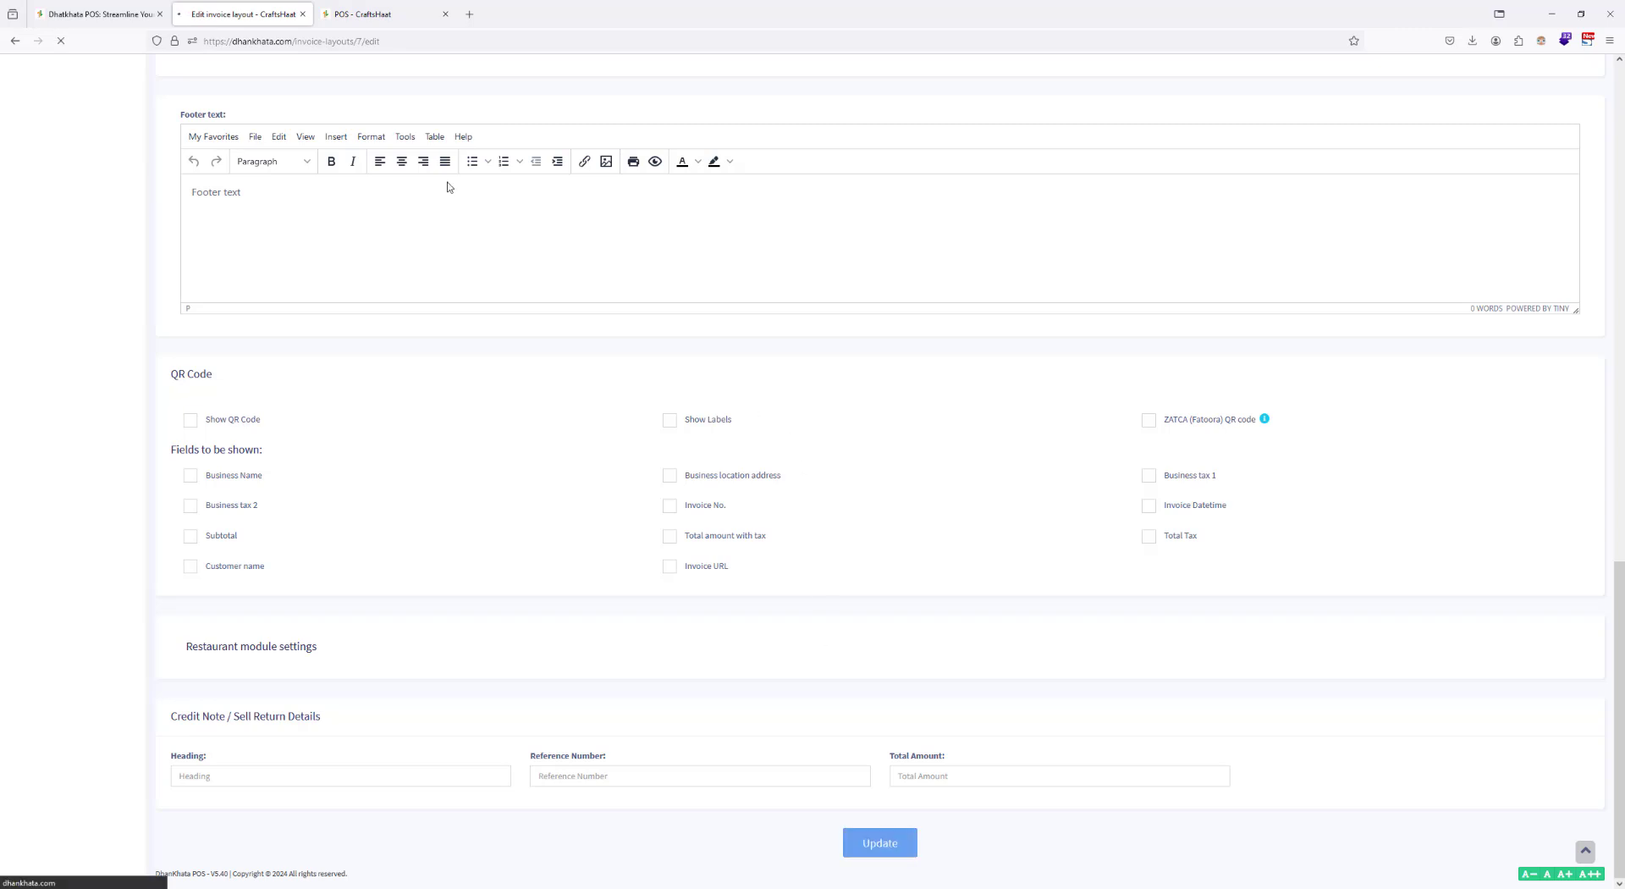
Step: Reload the POS page and sell one Fishy Madhubani Art to the walk-in customer for cash
{"action": "left_click", "coordinate": [381, 15]}
{"action": "left_click", "coordinate": [406, 41]}
{"action": "key", "text": "Return"}
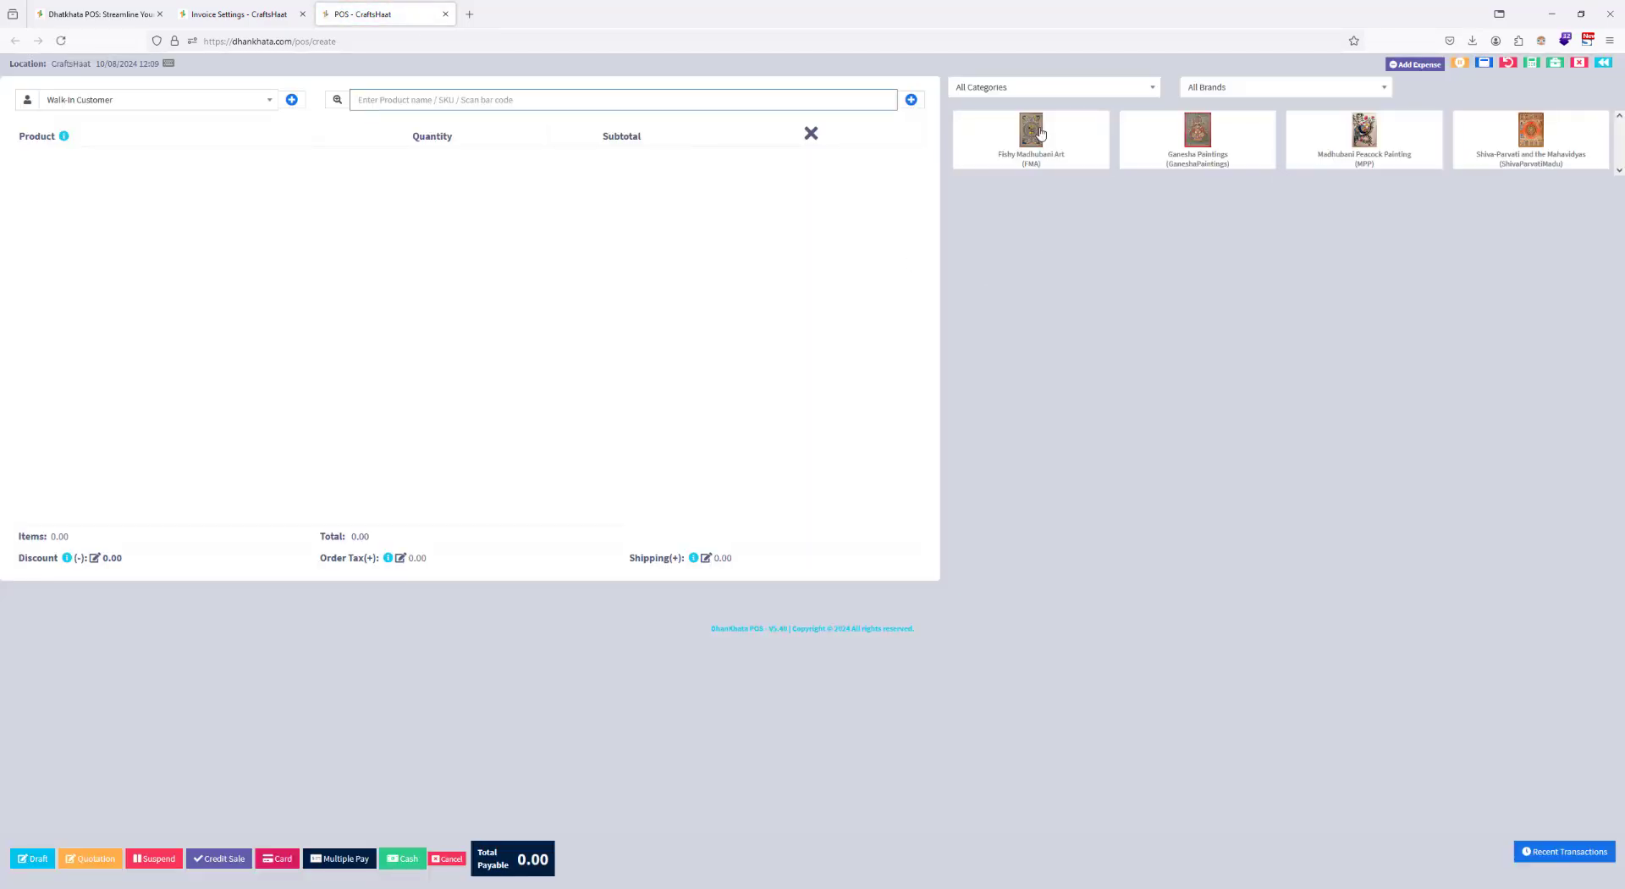
{"action": "left_click", "coordinate": [1040, 136]}
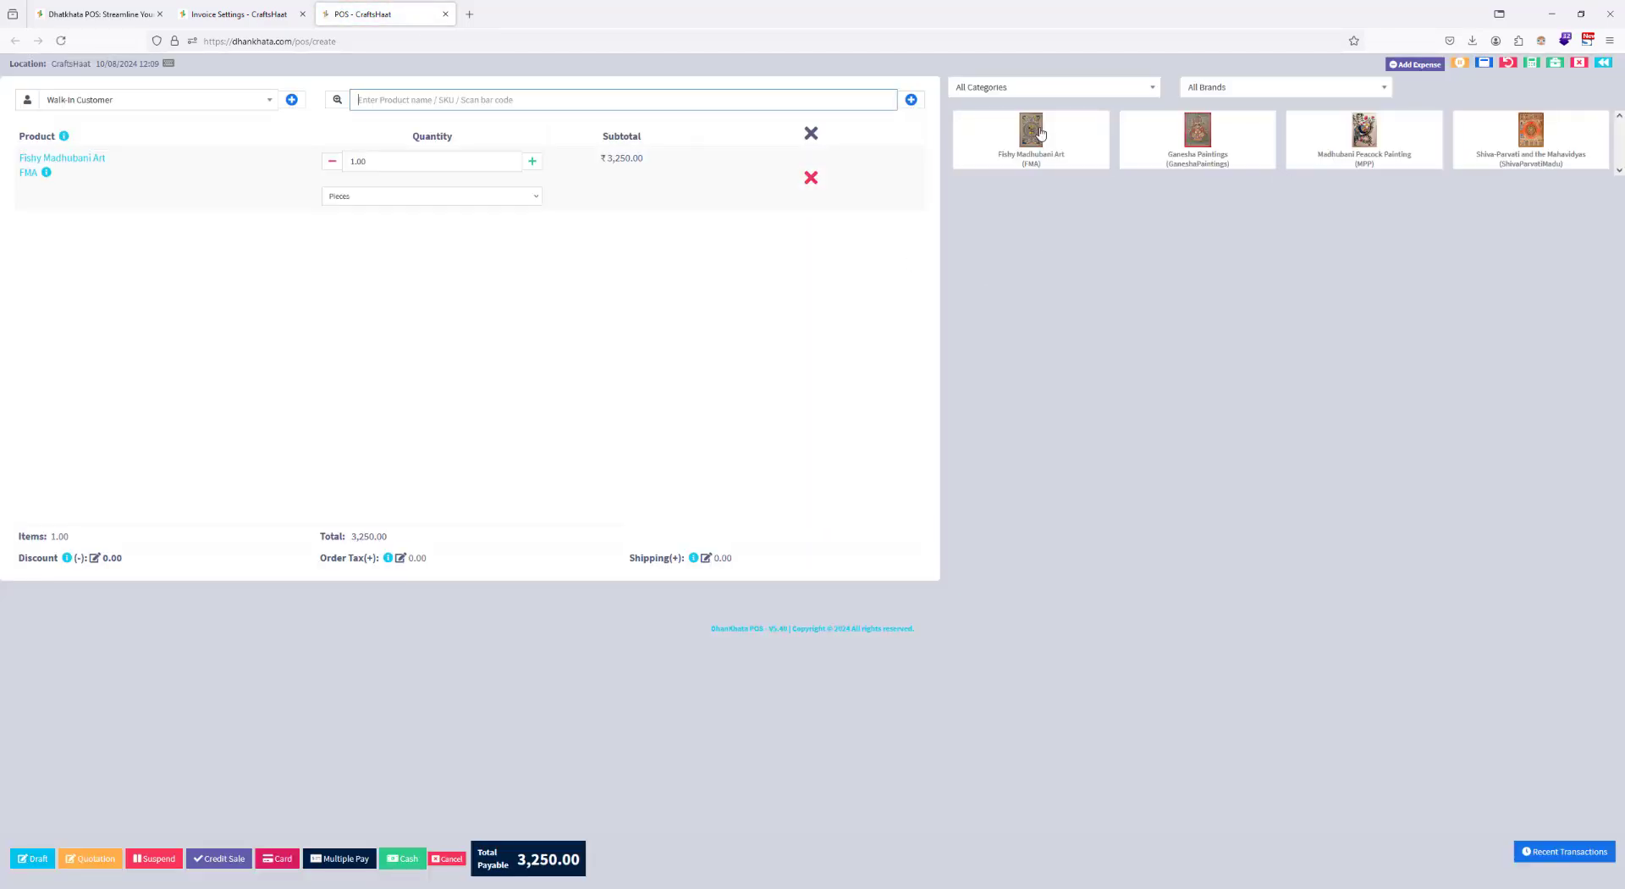
{"action": "left_click", "coordinate": [403, 859]}
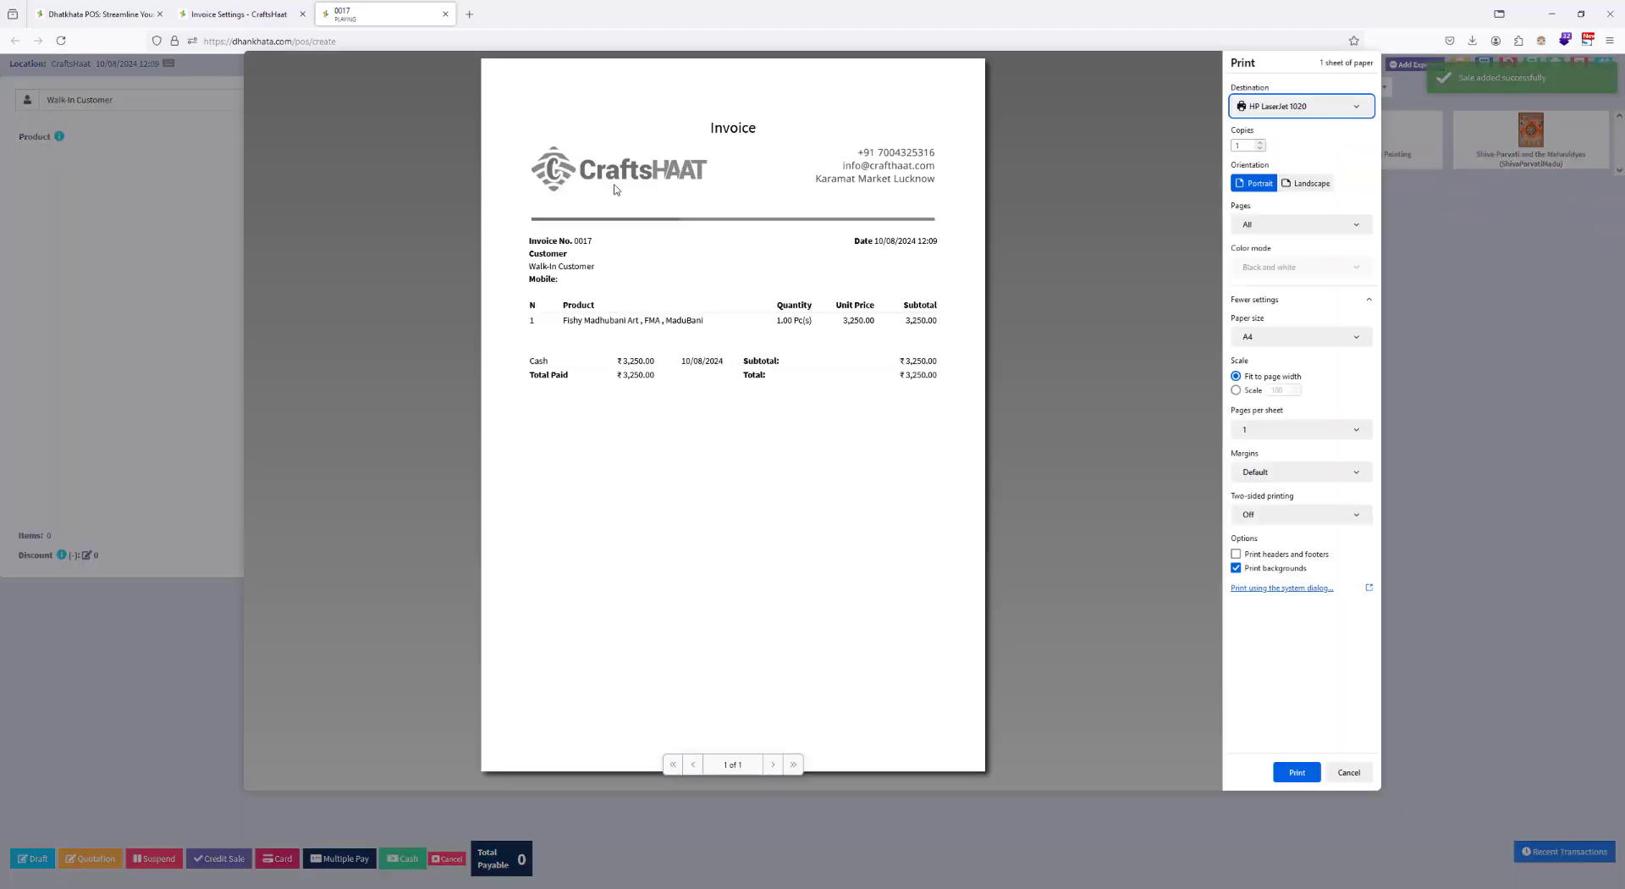
Step: Preview the letterhead invoice with Save to PDF as the print destination, and close the preview without saving
{"action": "left_click", "coordinate": [1256, 112]}
{"action": "left_click", "coordinate": [1281, 129]}
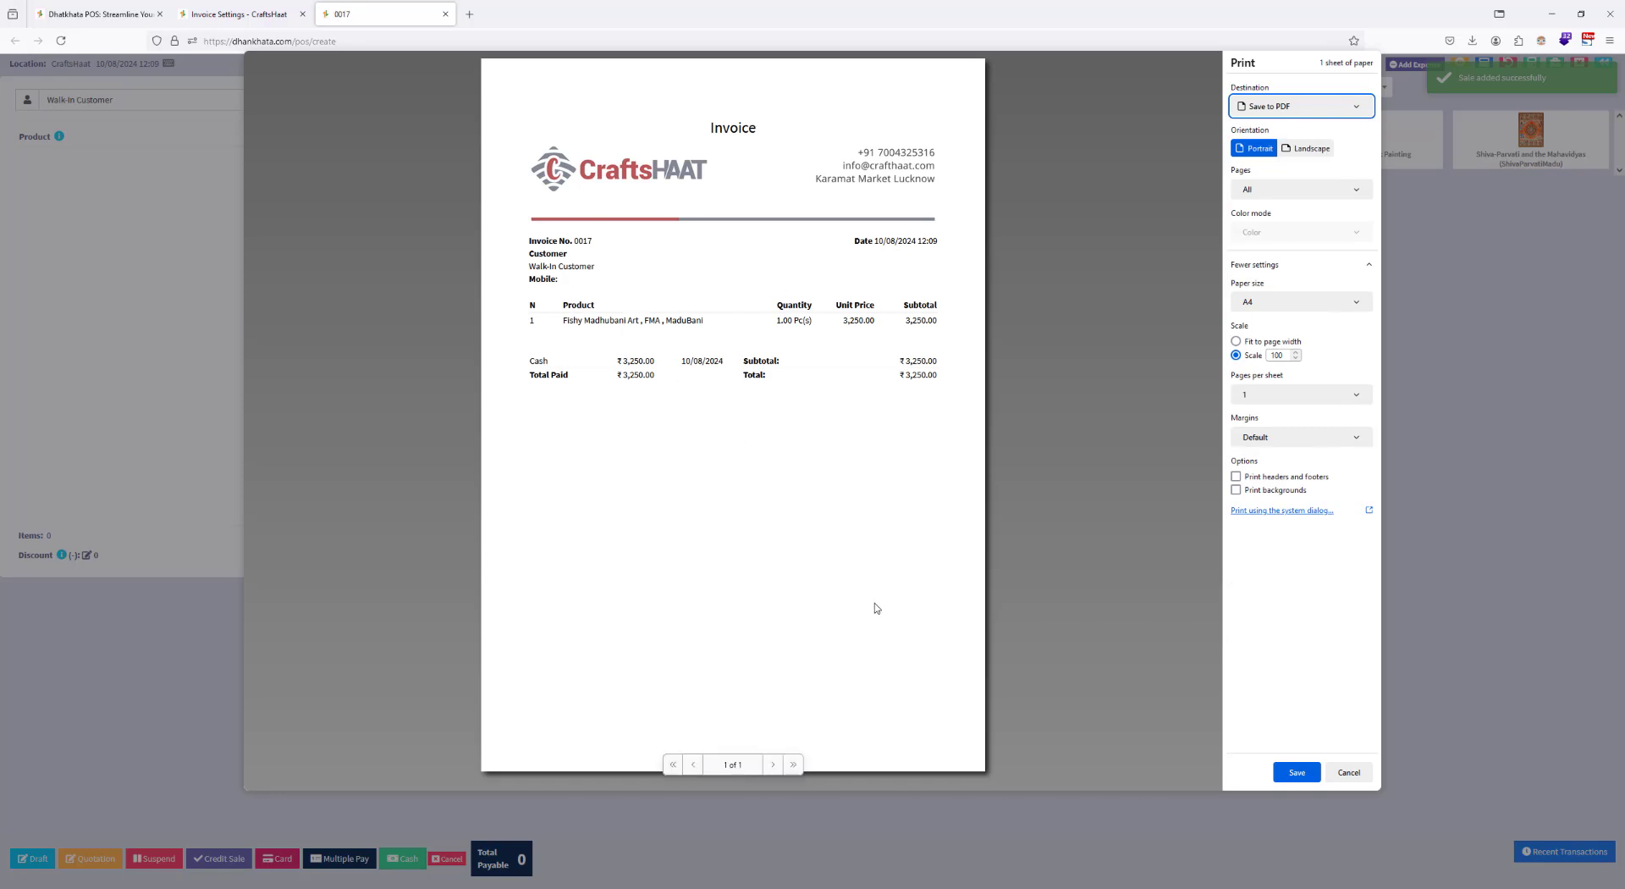
{"action": "left_click", "coordinate": [1349, 771]}
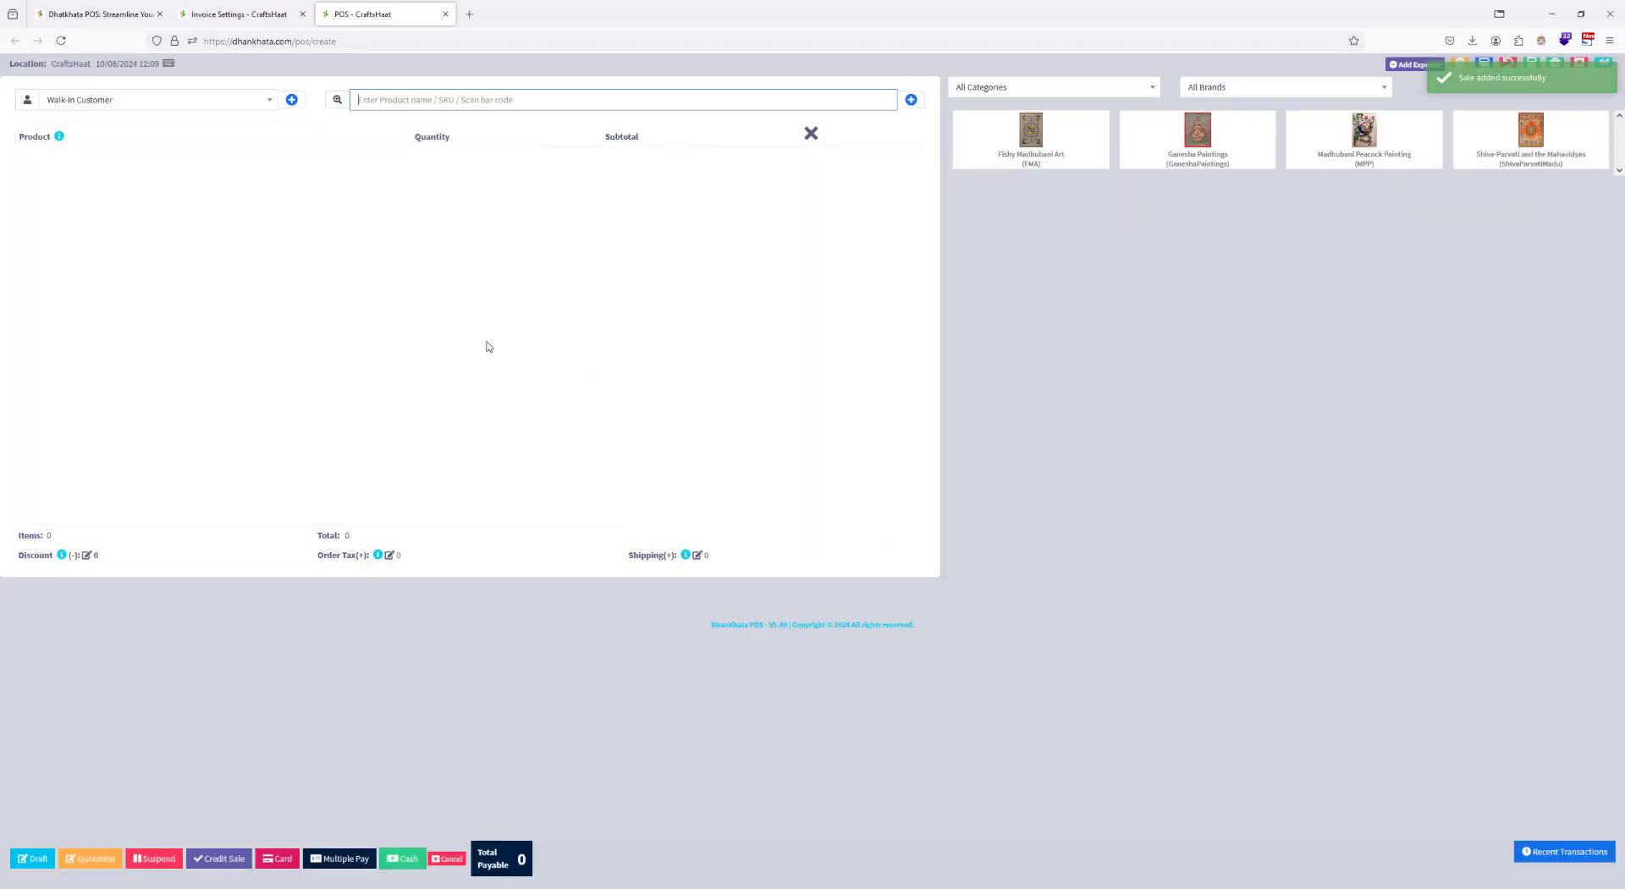
Step: Add one Fishy Madhubani Art to a new walk-in sale, and view the multiple-payment options without finalizing the payment
{"action": "left_click", "coordinate": [1029, 146]}
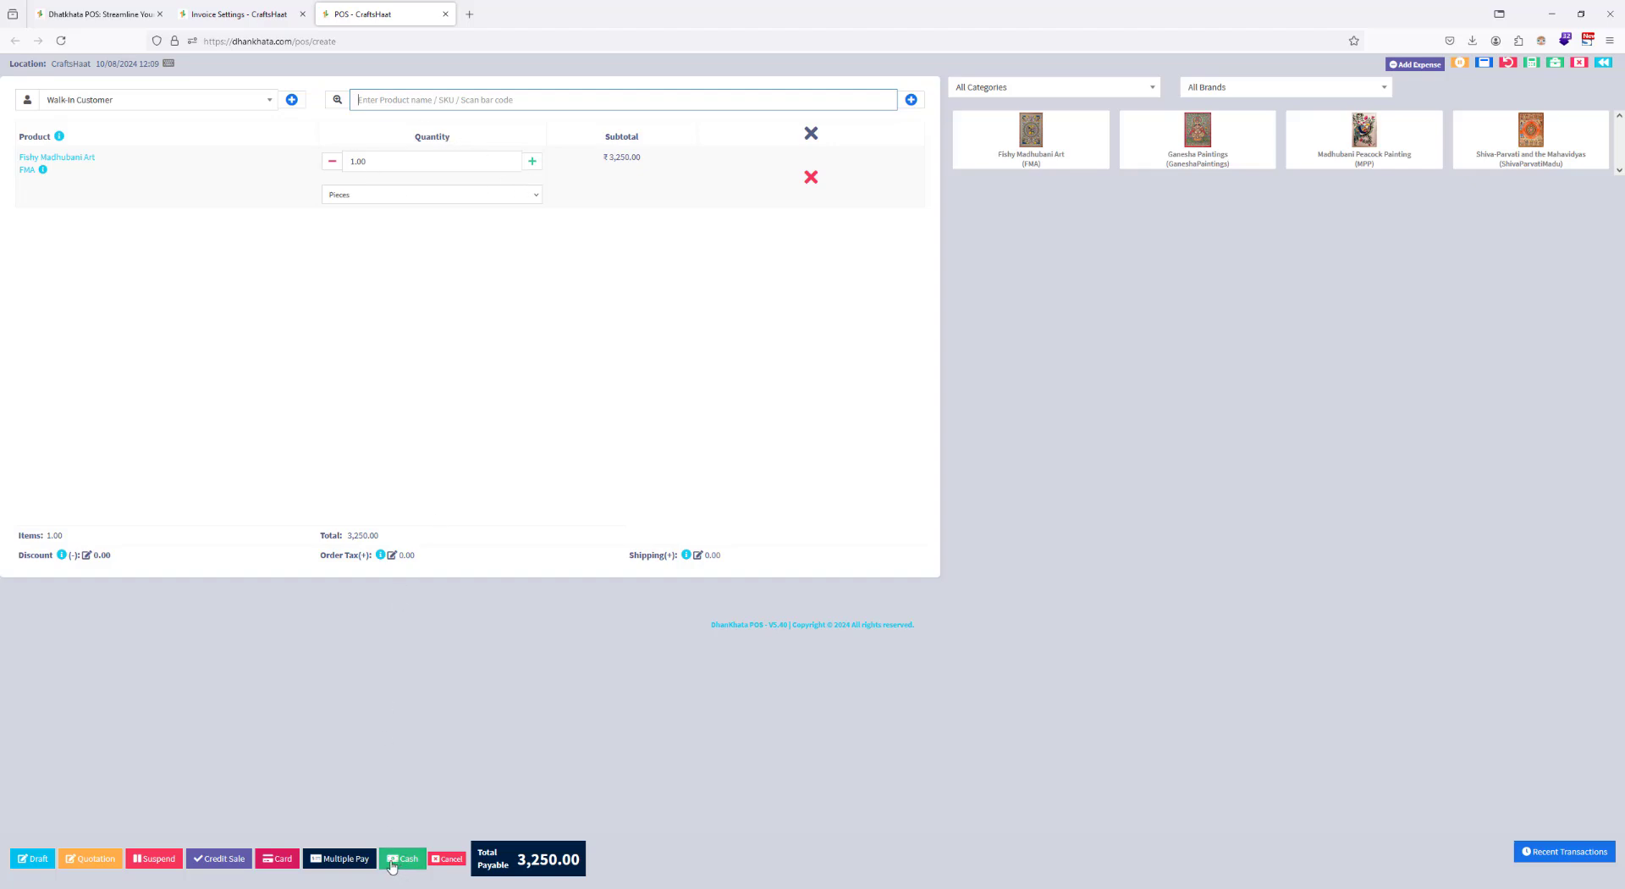
{"action": "left_click", "coordinate": [327, 860]}
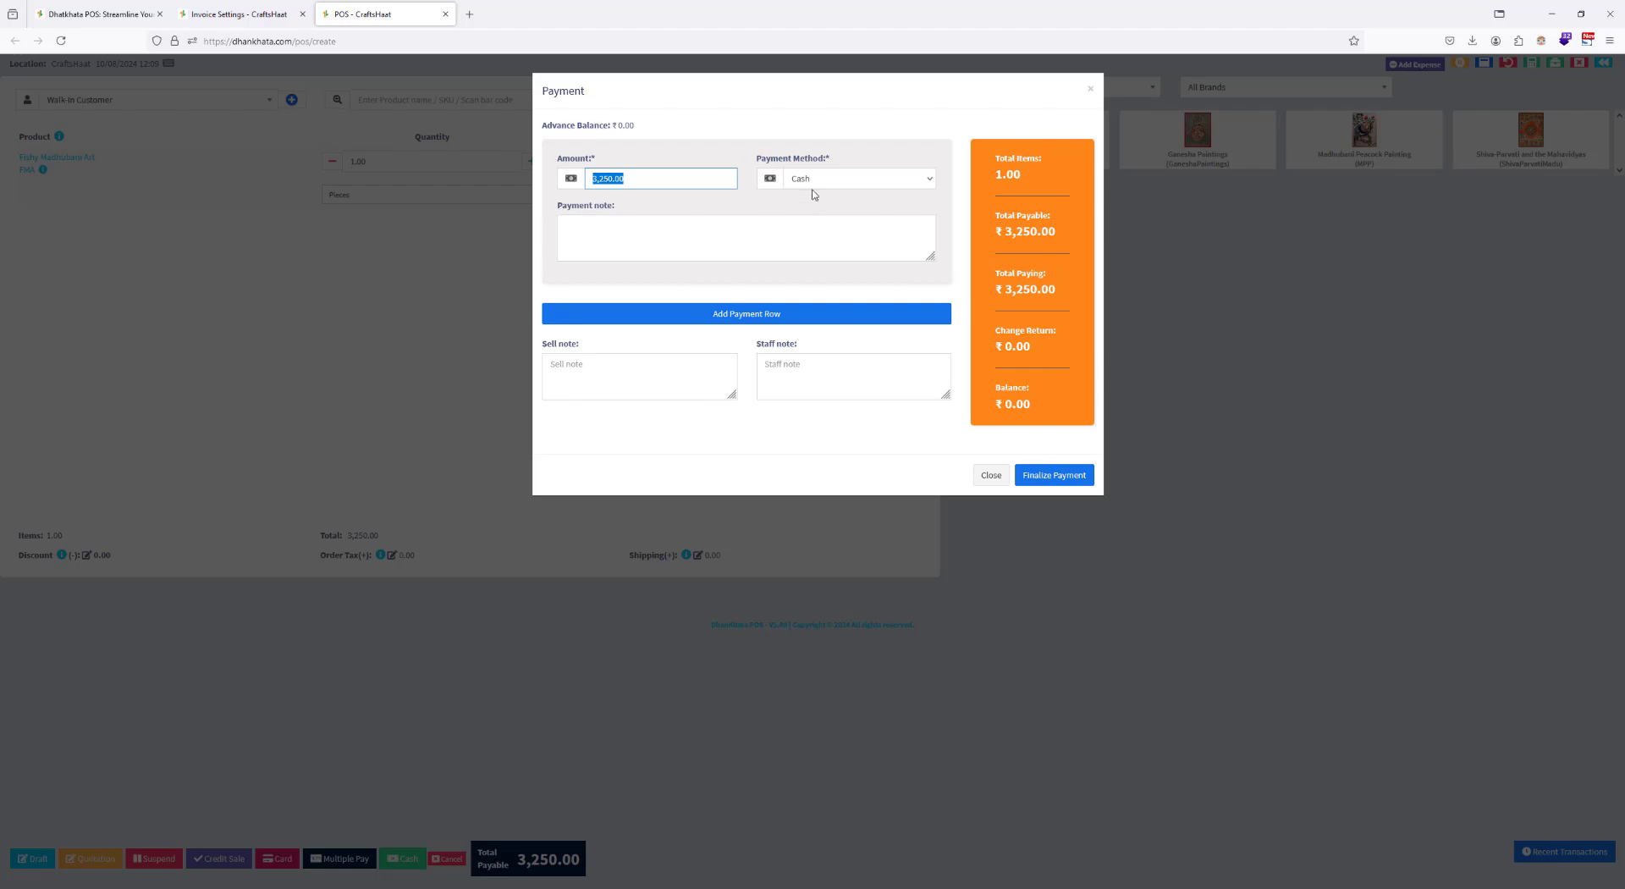
{"action": "left_click", "coordinate": [990, 474]}
Step: Apply a fixed discount of 500 to the current sale
{"action": "left_click", "coordinate": [86, 555]}
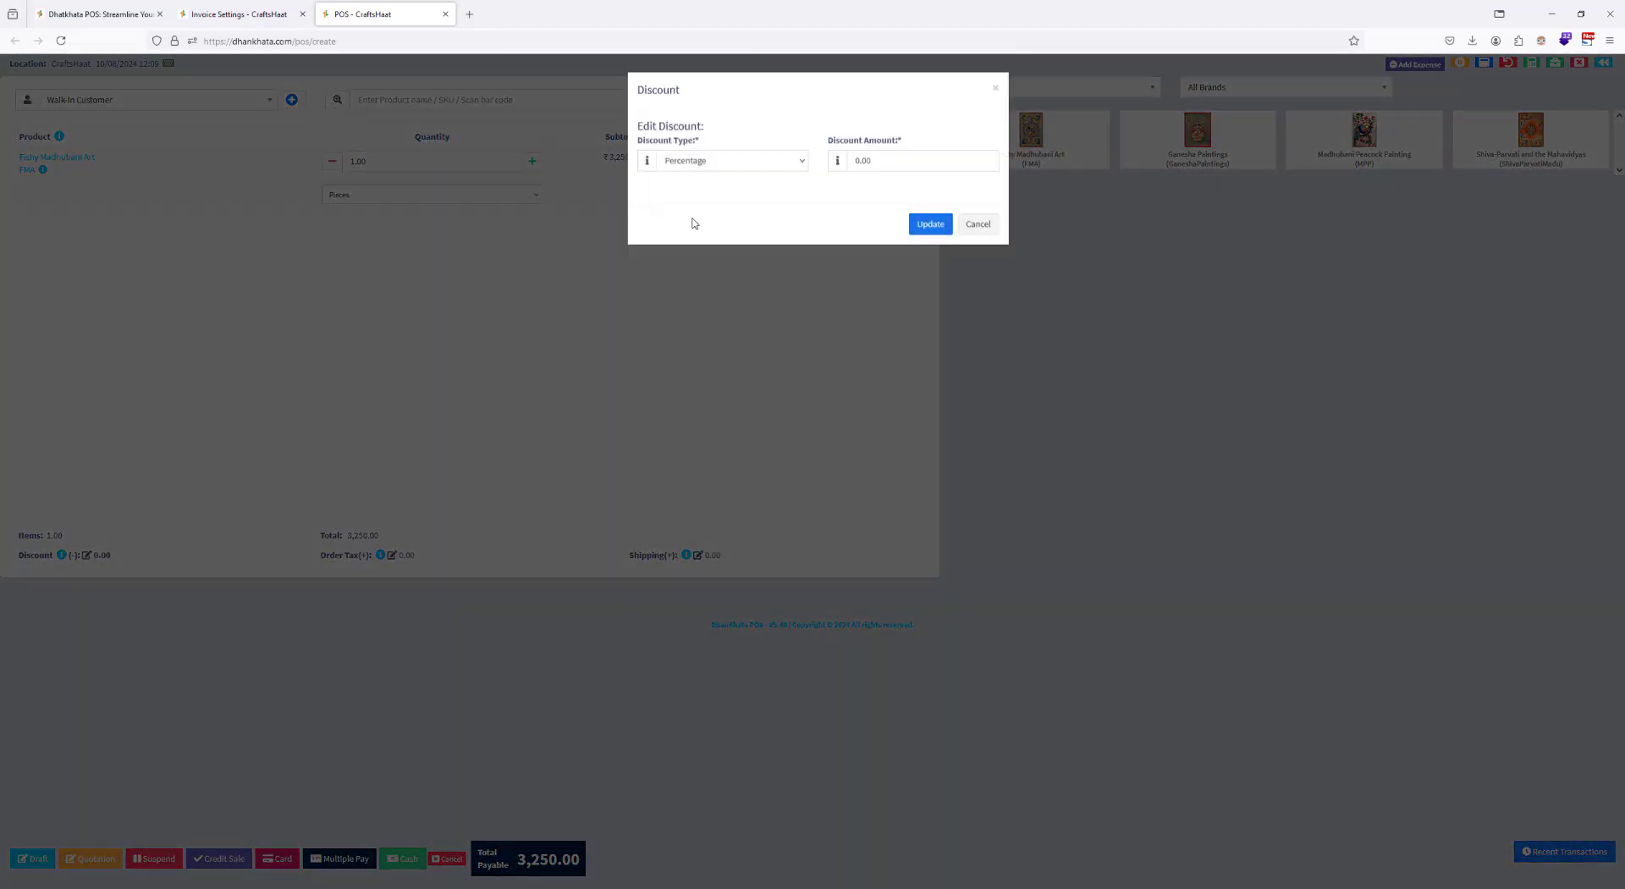
{"action": "left_click", "coordinate": [724, 161]}
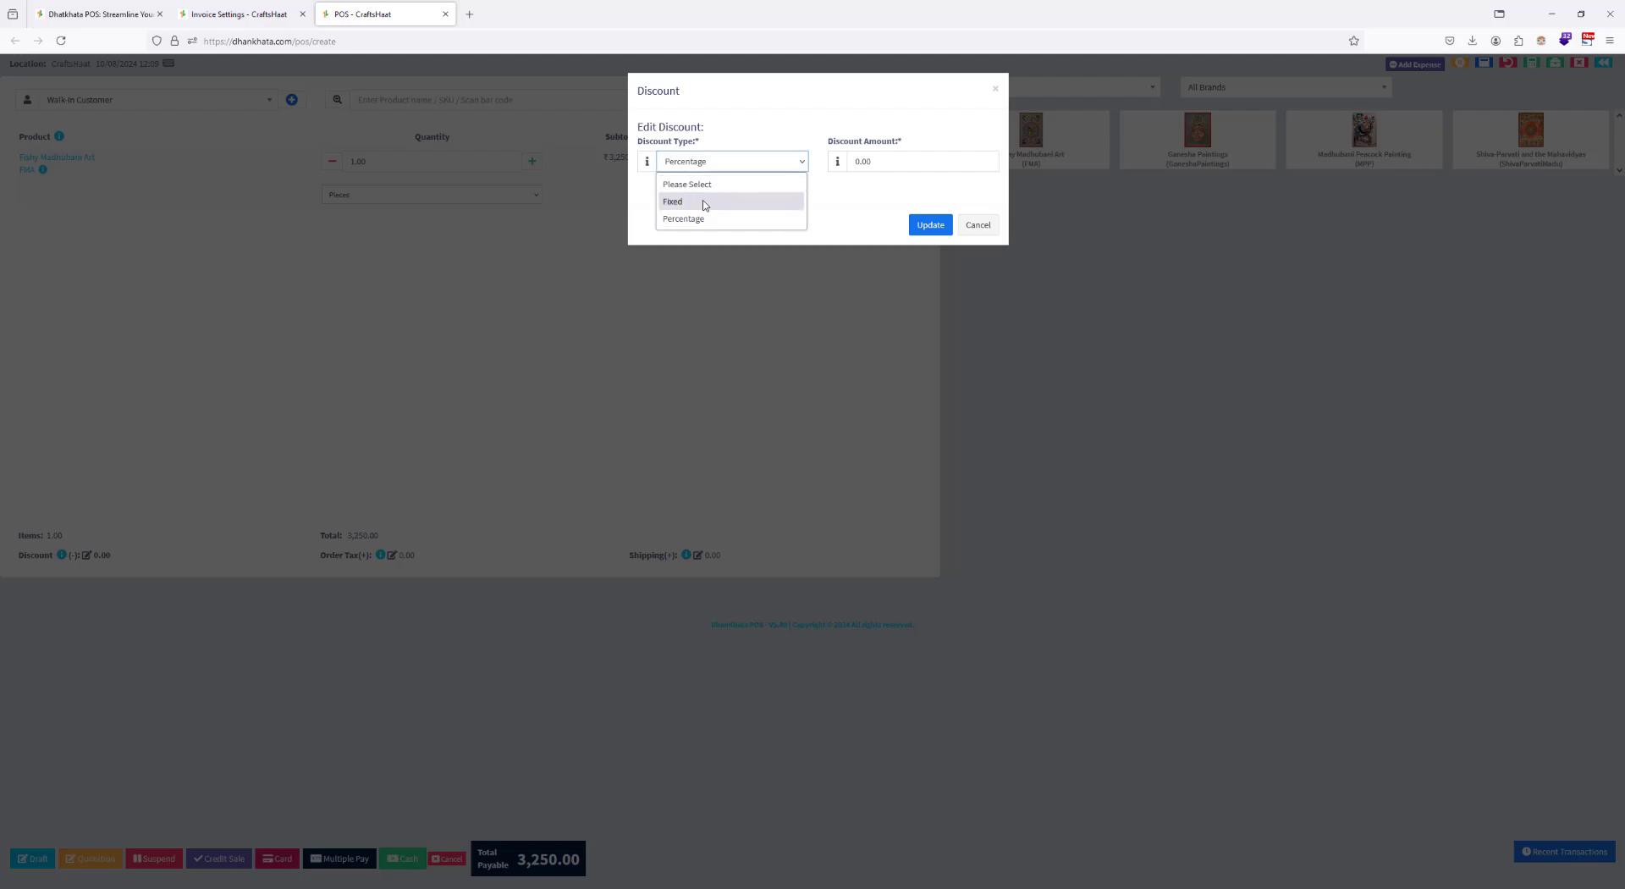
{"action": "left_click", "coordinate": [700, 201]}
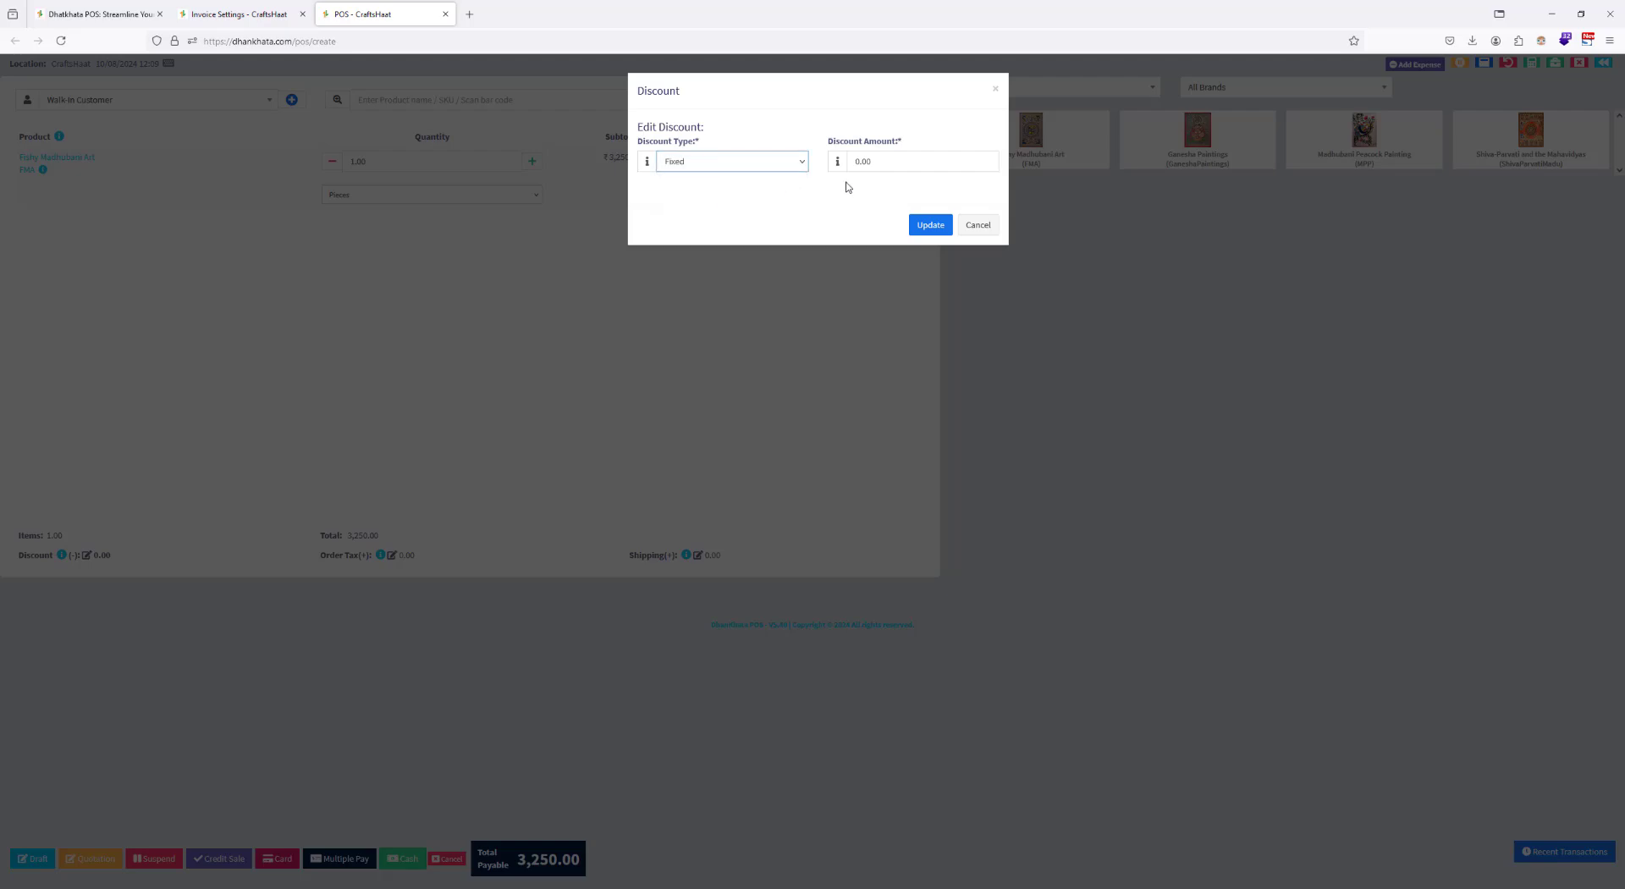
{"action": "left_click", "coordinate": [889, 164]}
{"action": "type", "text": "500"}
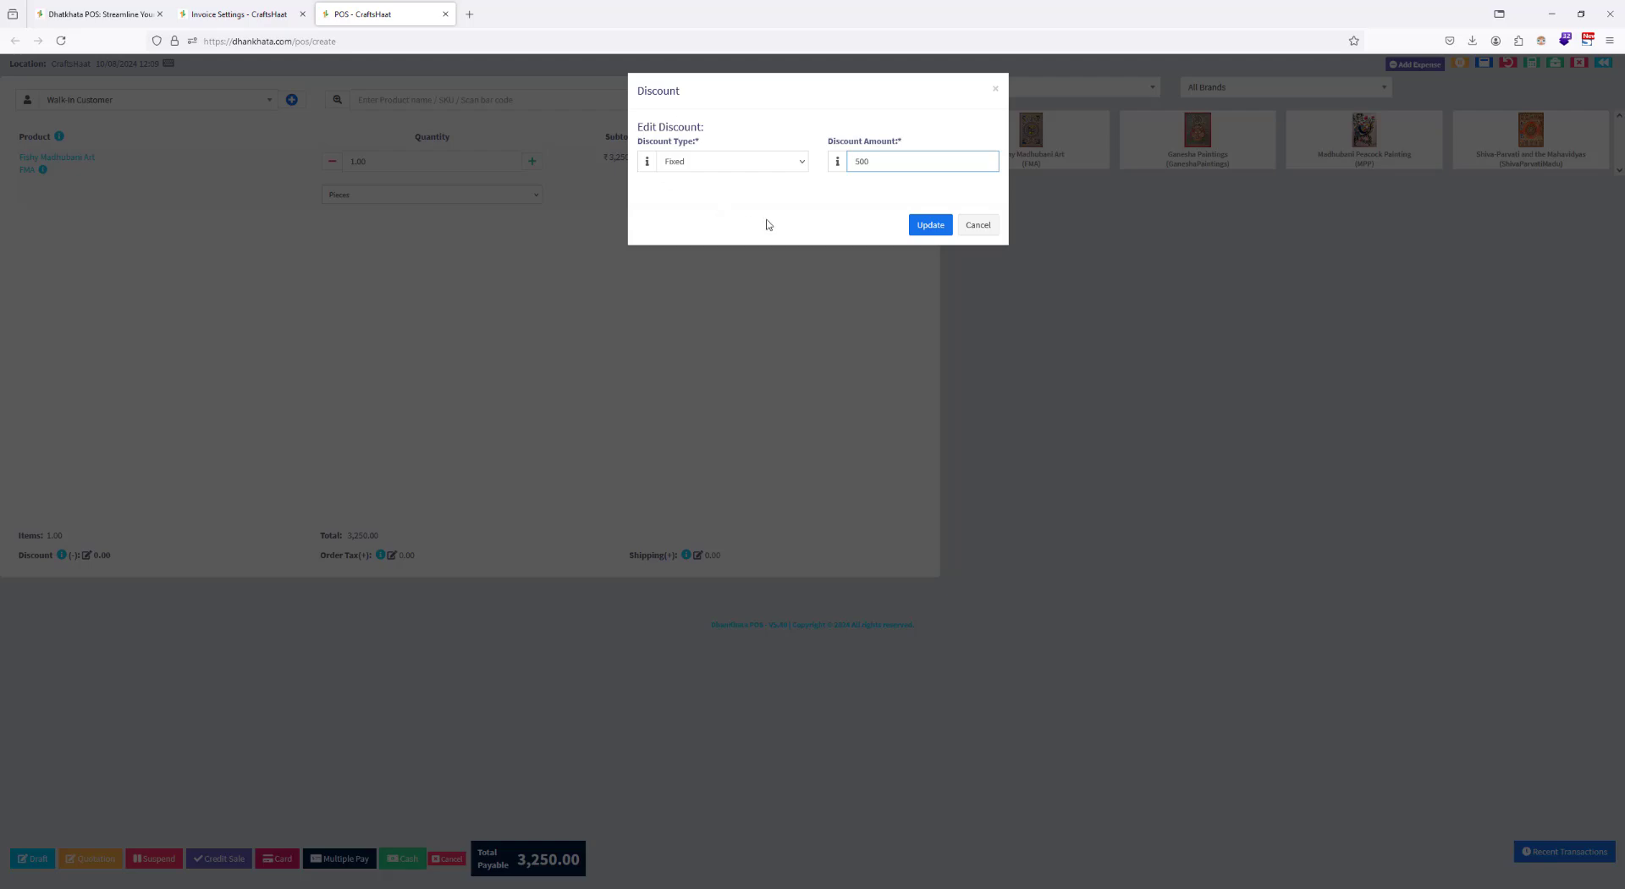
{"action": "left_click", "coordinate": [927, 225]}
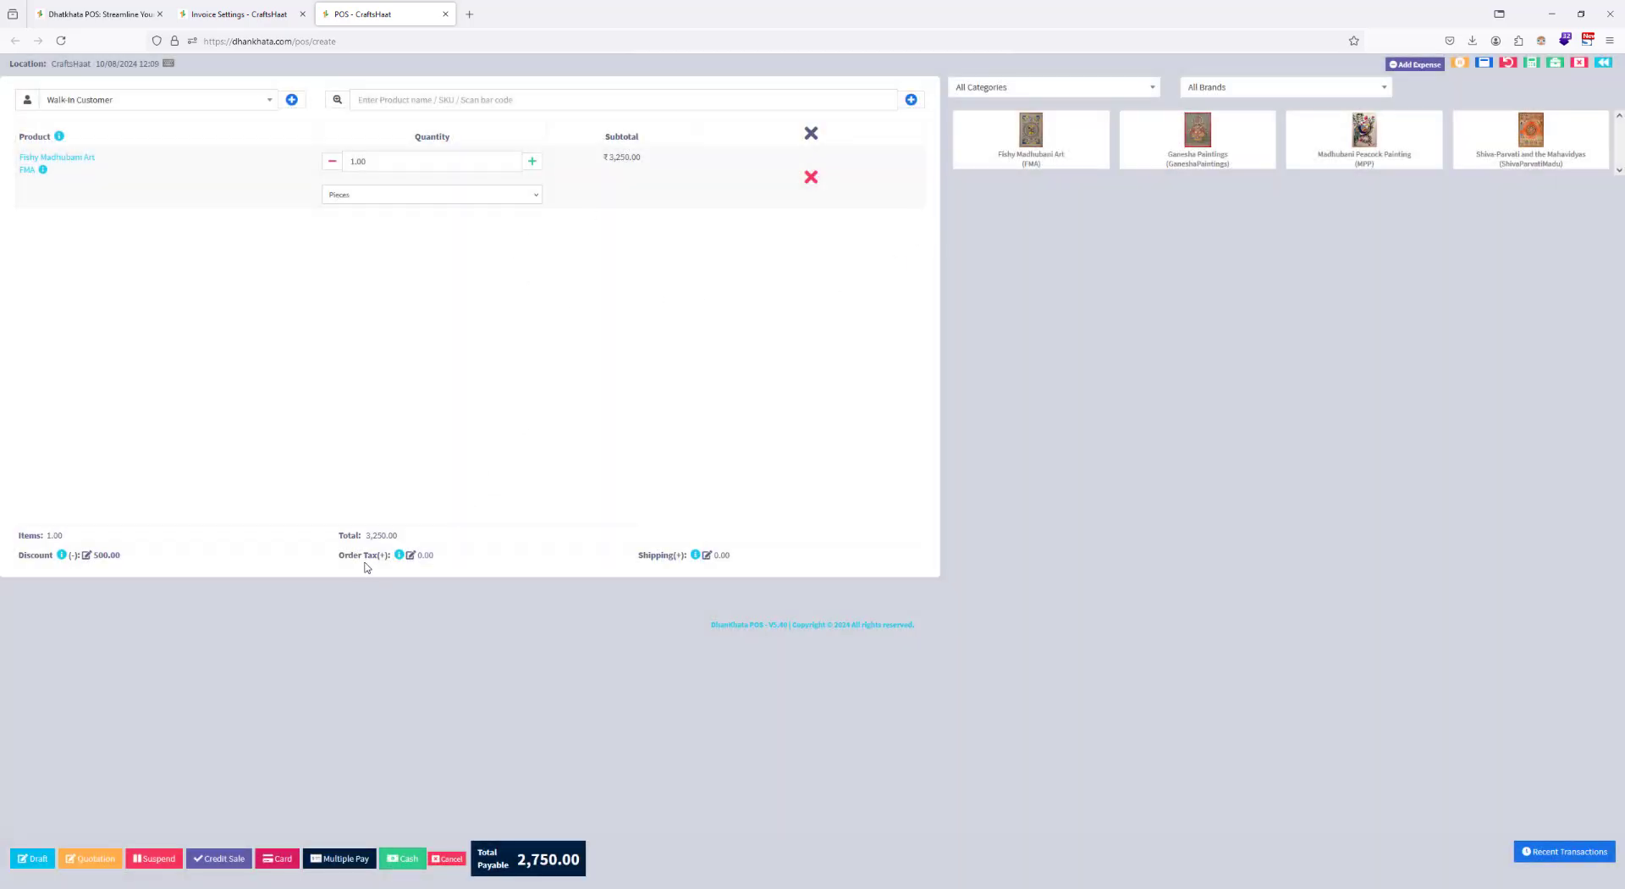
Step: Complete the discounted sale for cash, preview its invoice with Save to PDF as destination, and close the preview without saving
{"action": "left_click", "coordinate": [401, 860]}
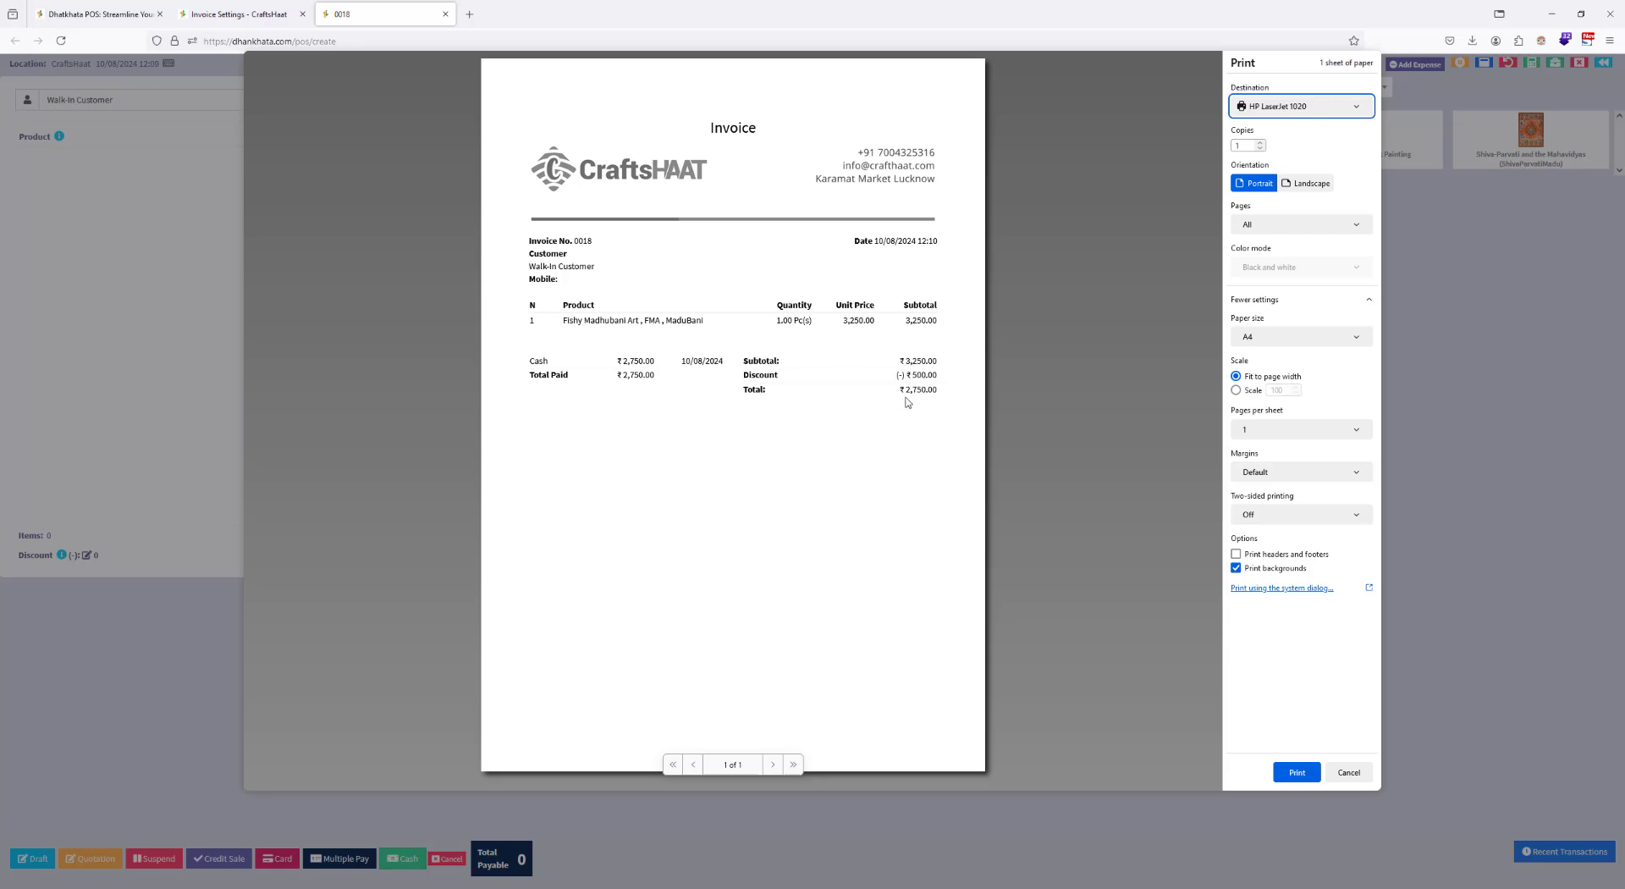
{"action": "left_click", "coordinate": [1290, 105]}
{"action": "left_click", "coordinate": [1279, 130]}
{"action": "left_click", "coordinate": [1345, 770]}
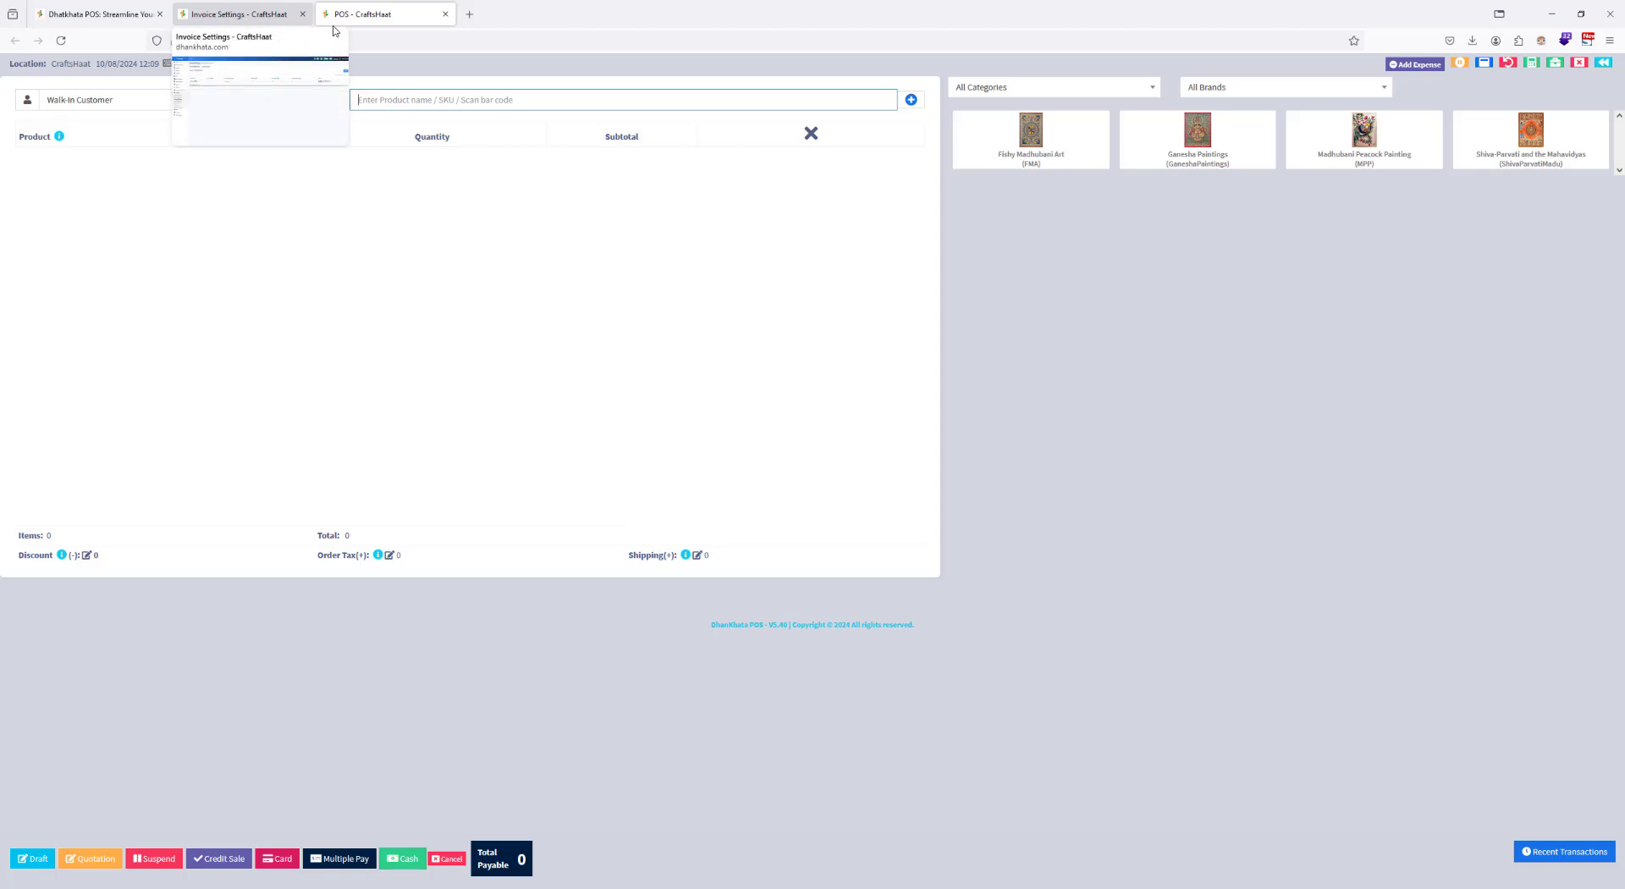
Step: Add a tax rate named CGST at 9% in the business's tax rate settings
{"action": "left_click", "coordinate": [251, 16]}
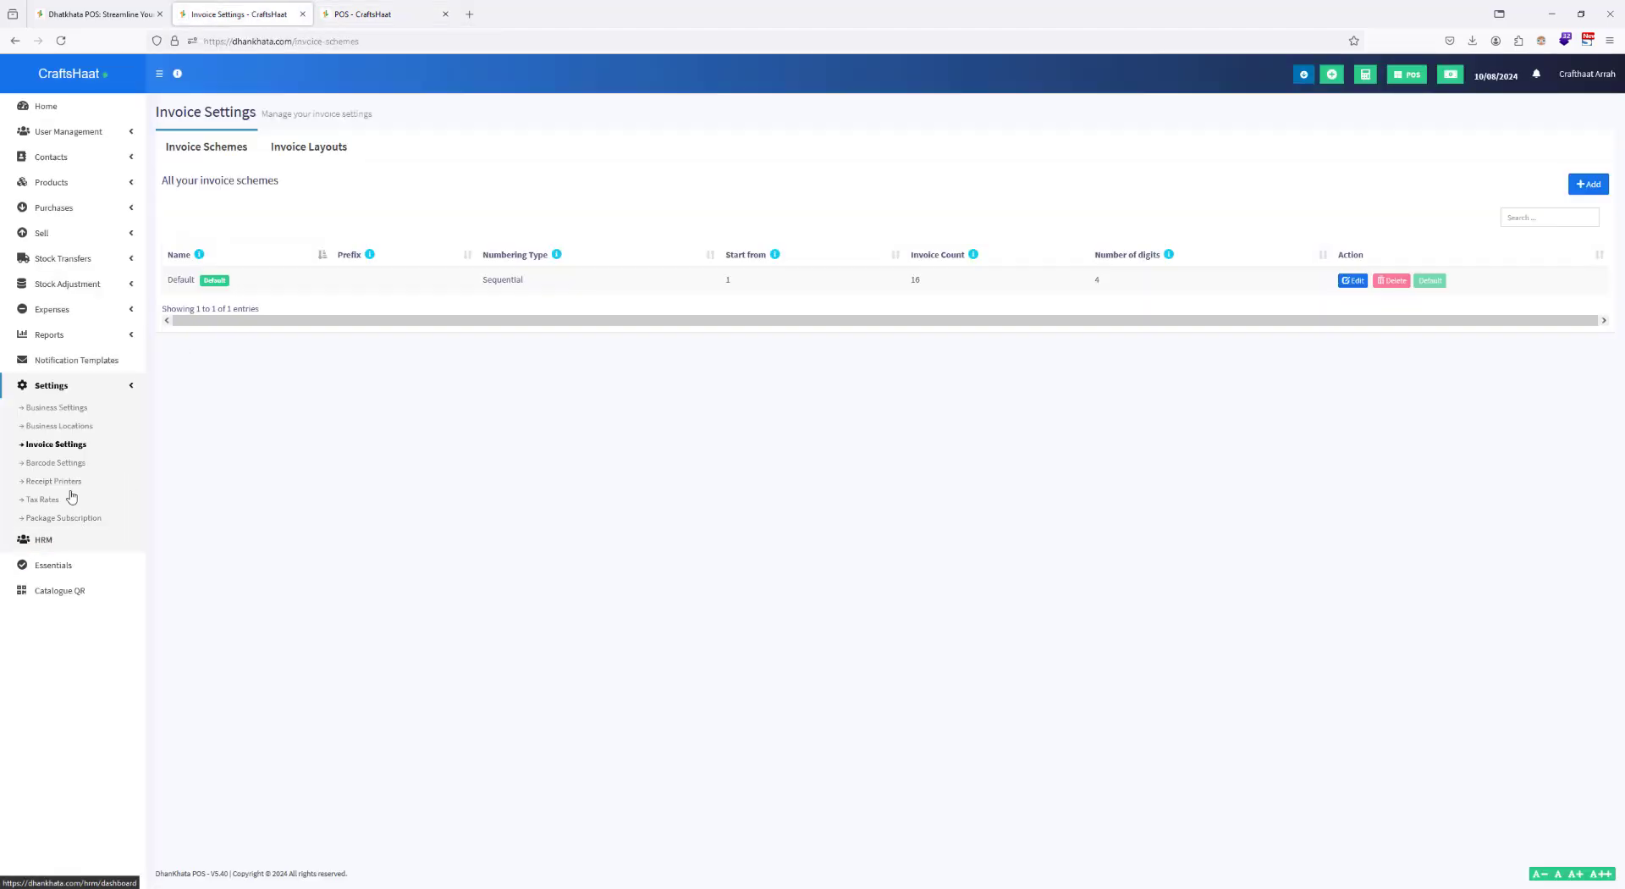
{"action": "left_click", "coordinate": [42, 499]}
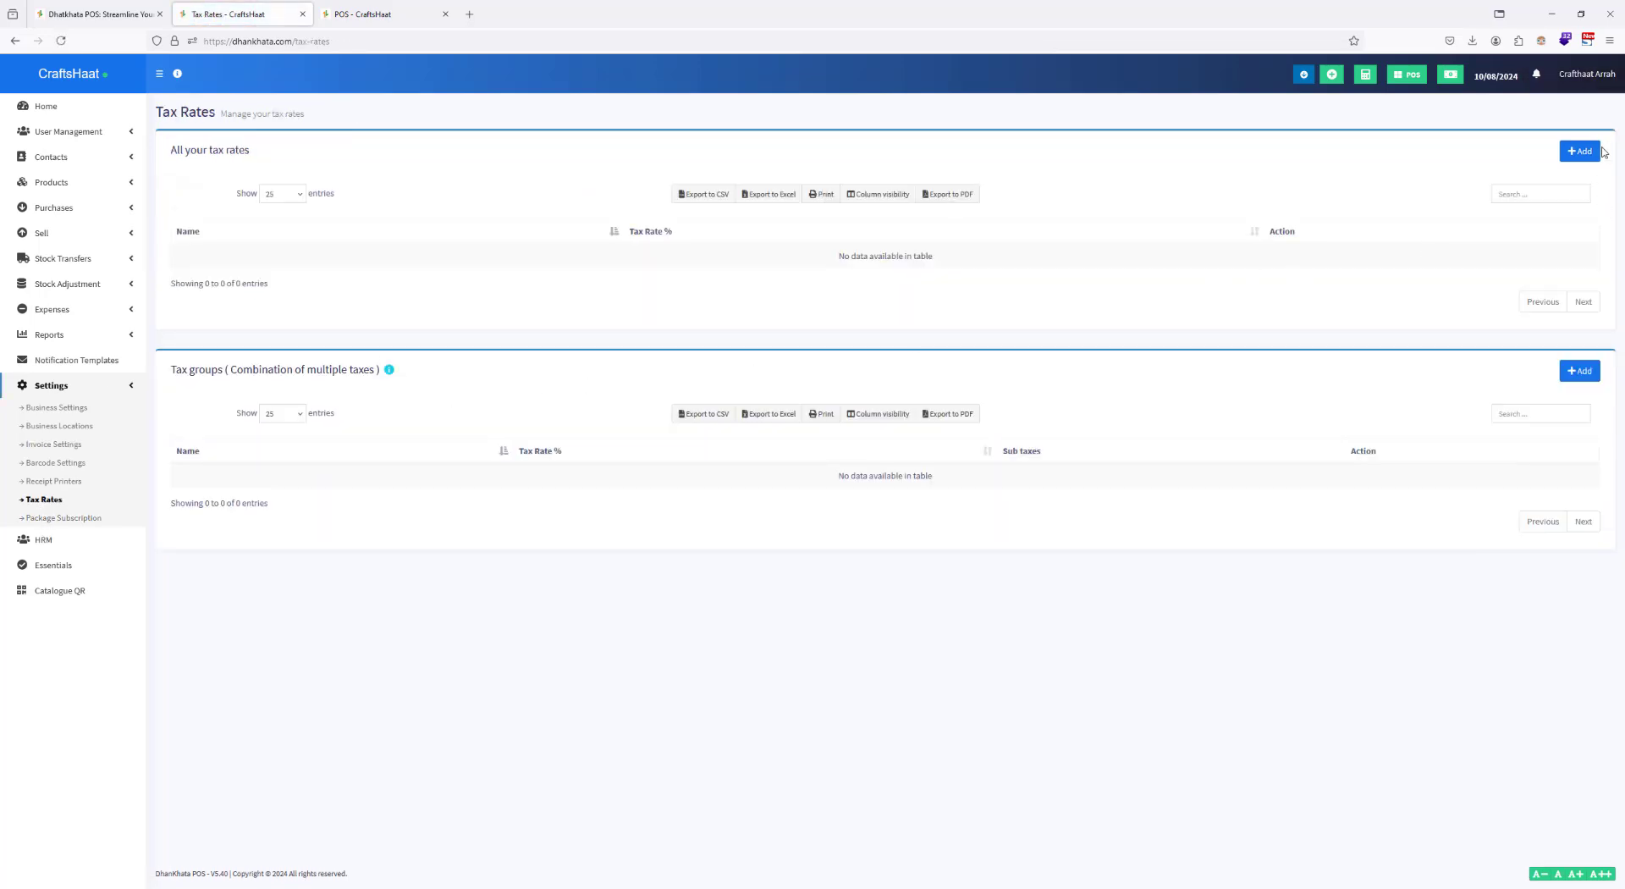
{"action": "left_click", "coordinate": [1571, 152]}
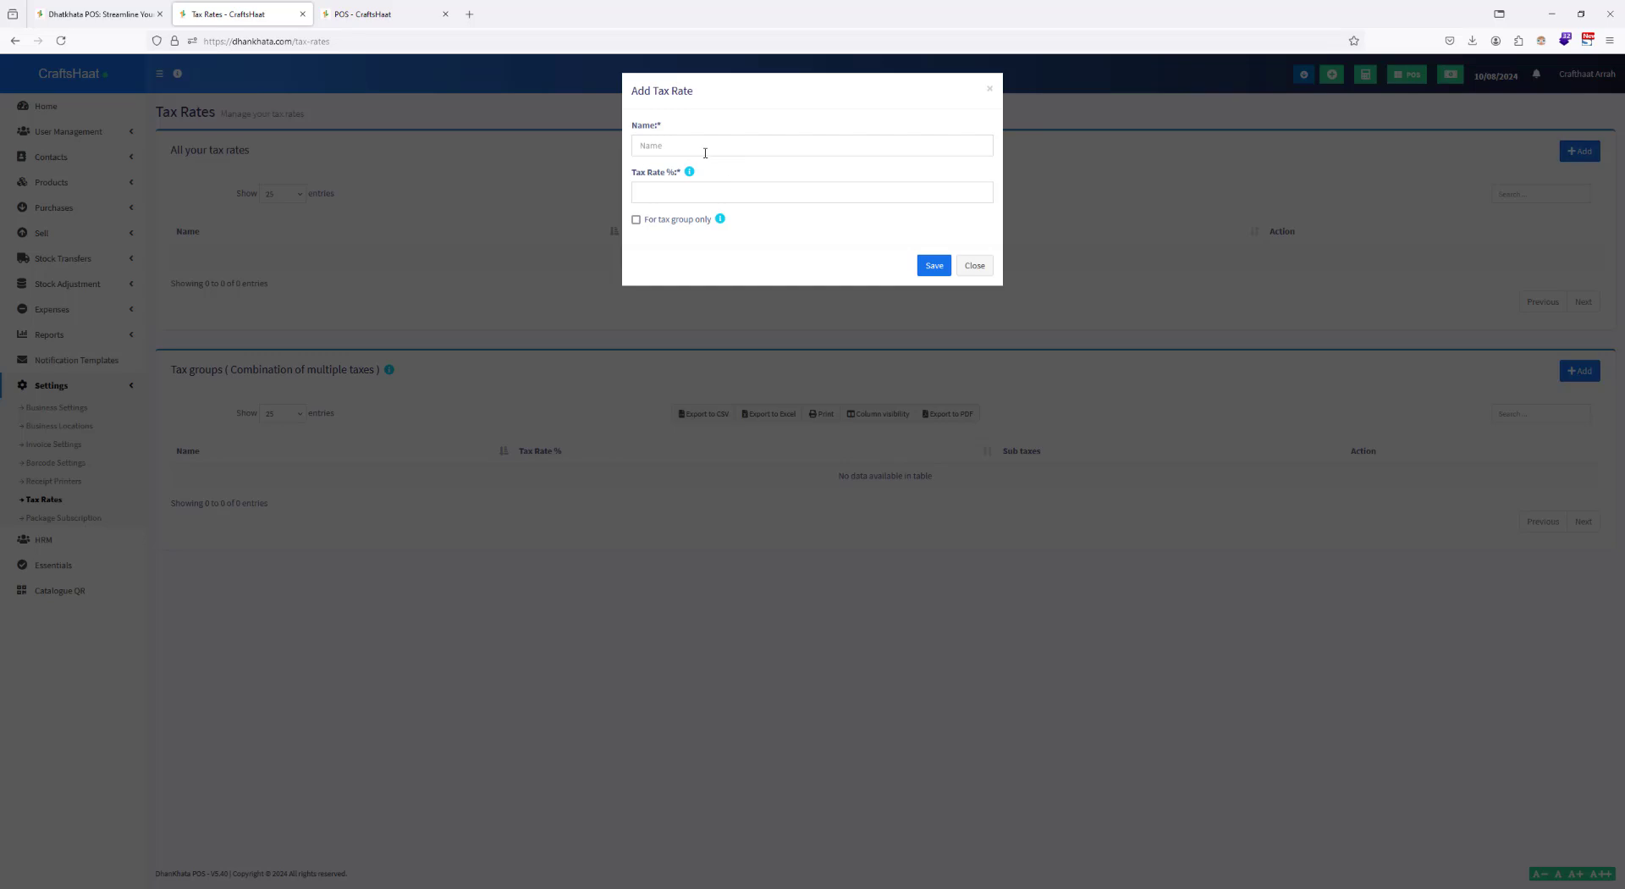
{"action": "left_click", "coordinate": [702, 149]}
{"action": "type", "text": "CGST"}
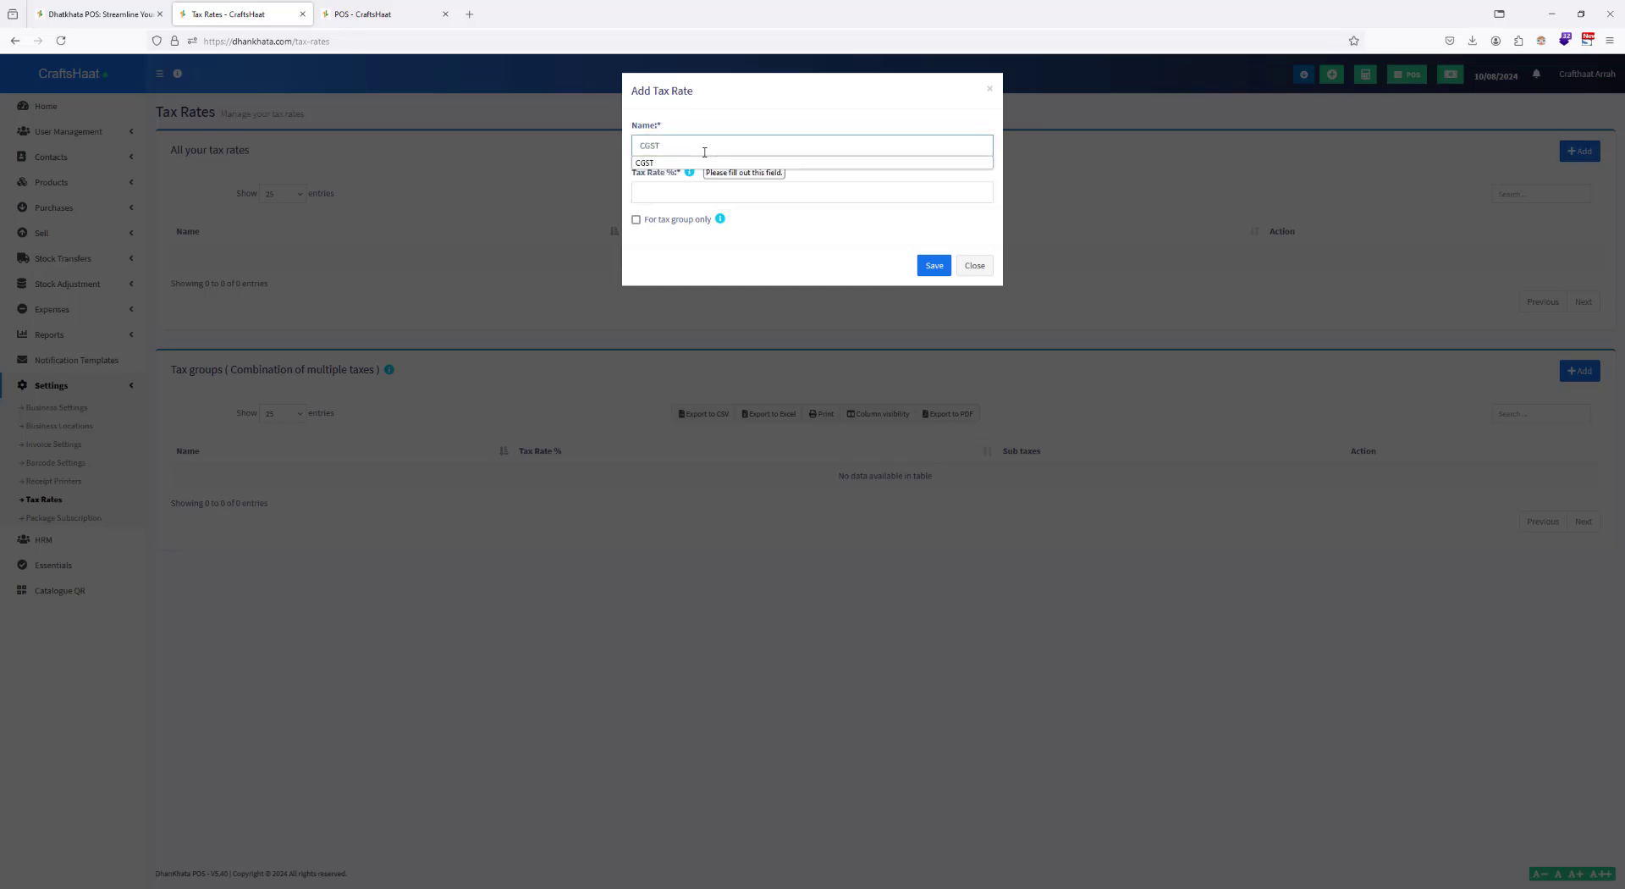
{"action": "left_click", "coordinate": [759, 198]}
{"action": "type", "text": "9"}
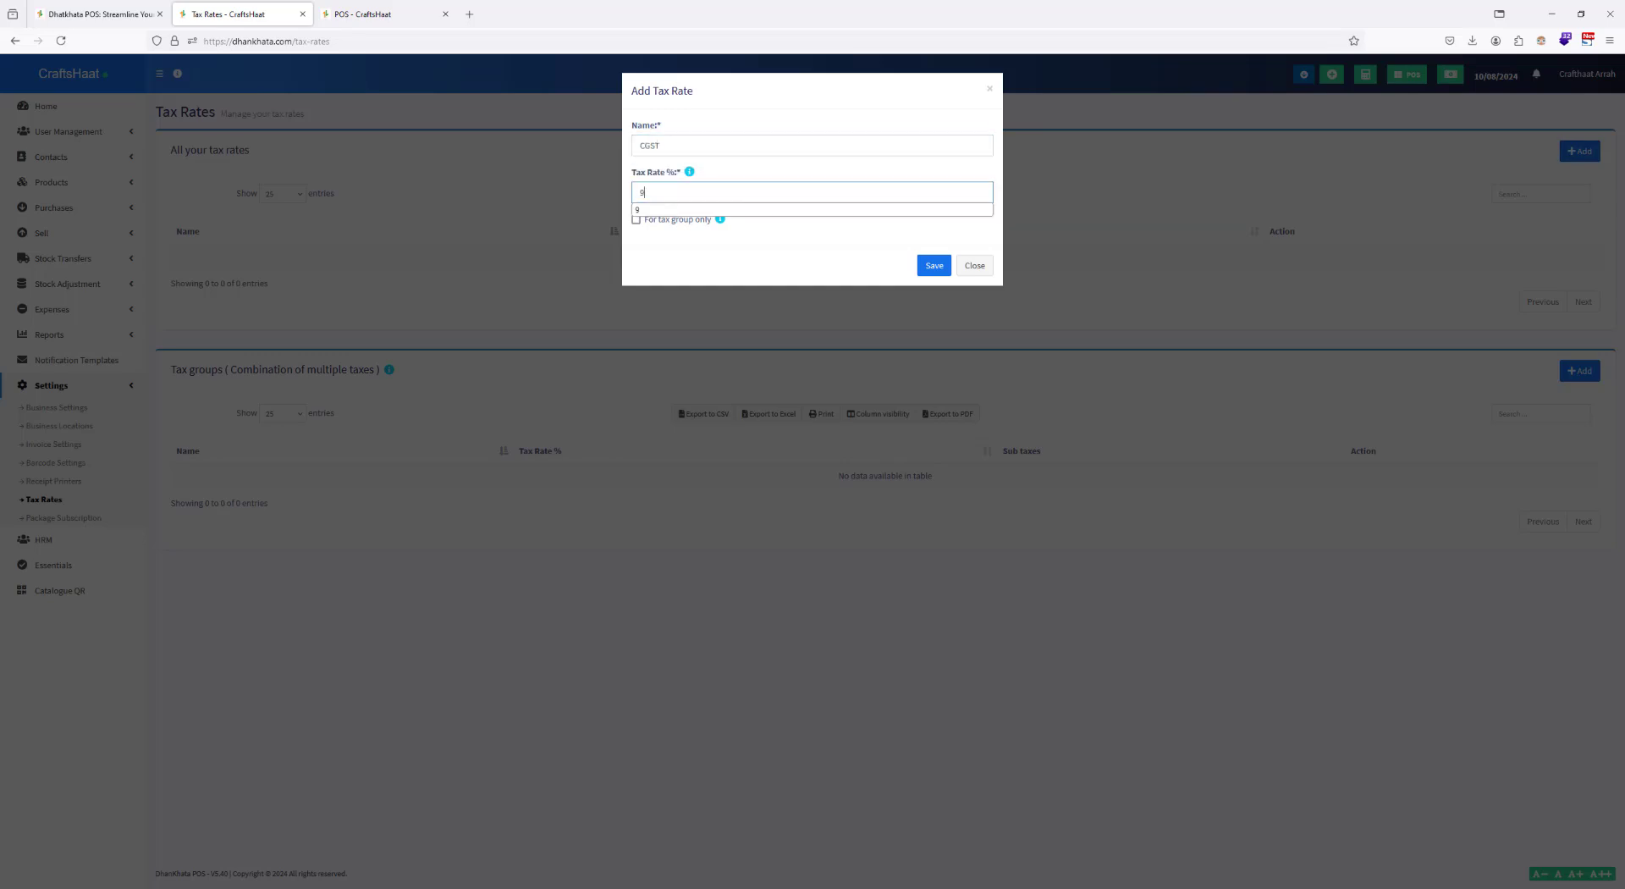
{"action": "left_click", "coordinate": [926, 266]}
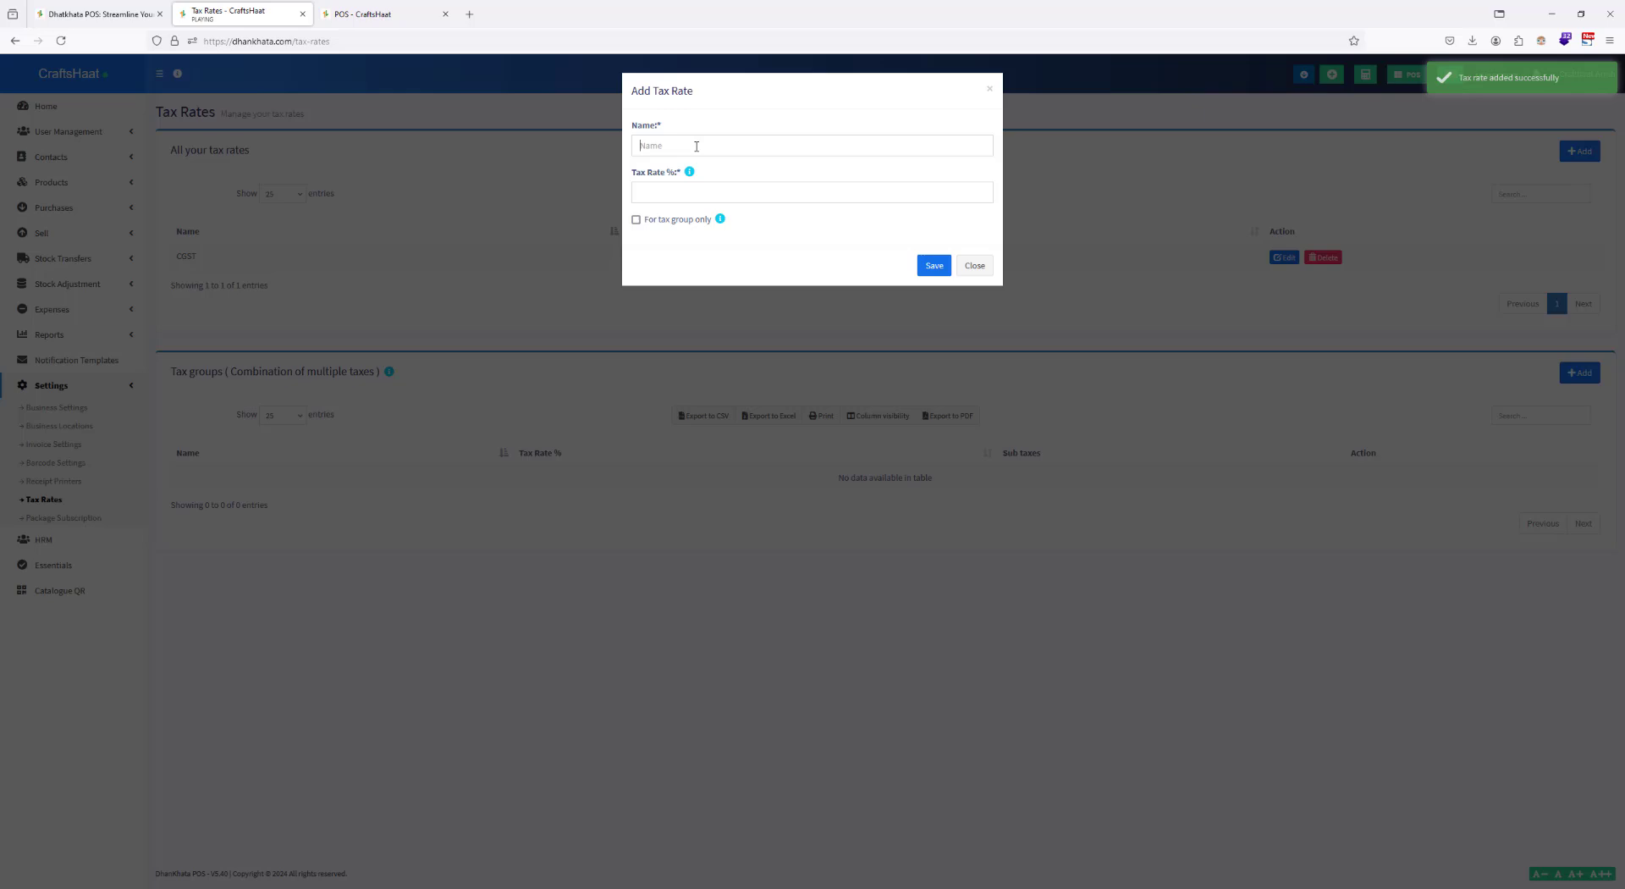
{"action": "left_click", "coordinate": [697, 146]}
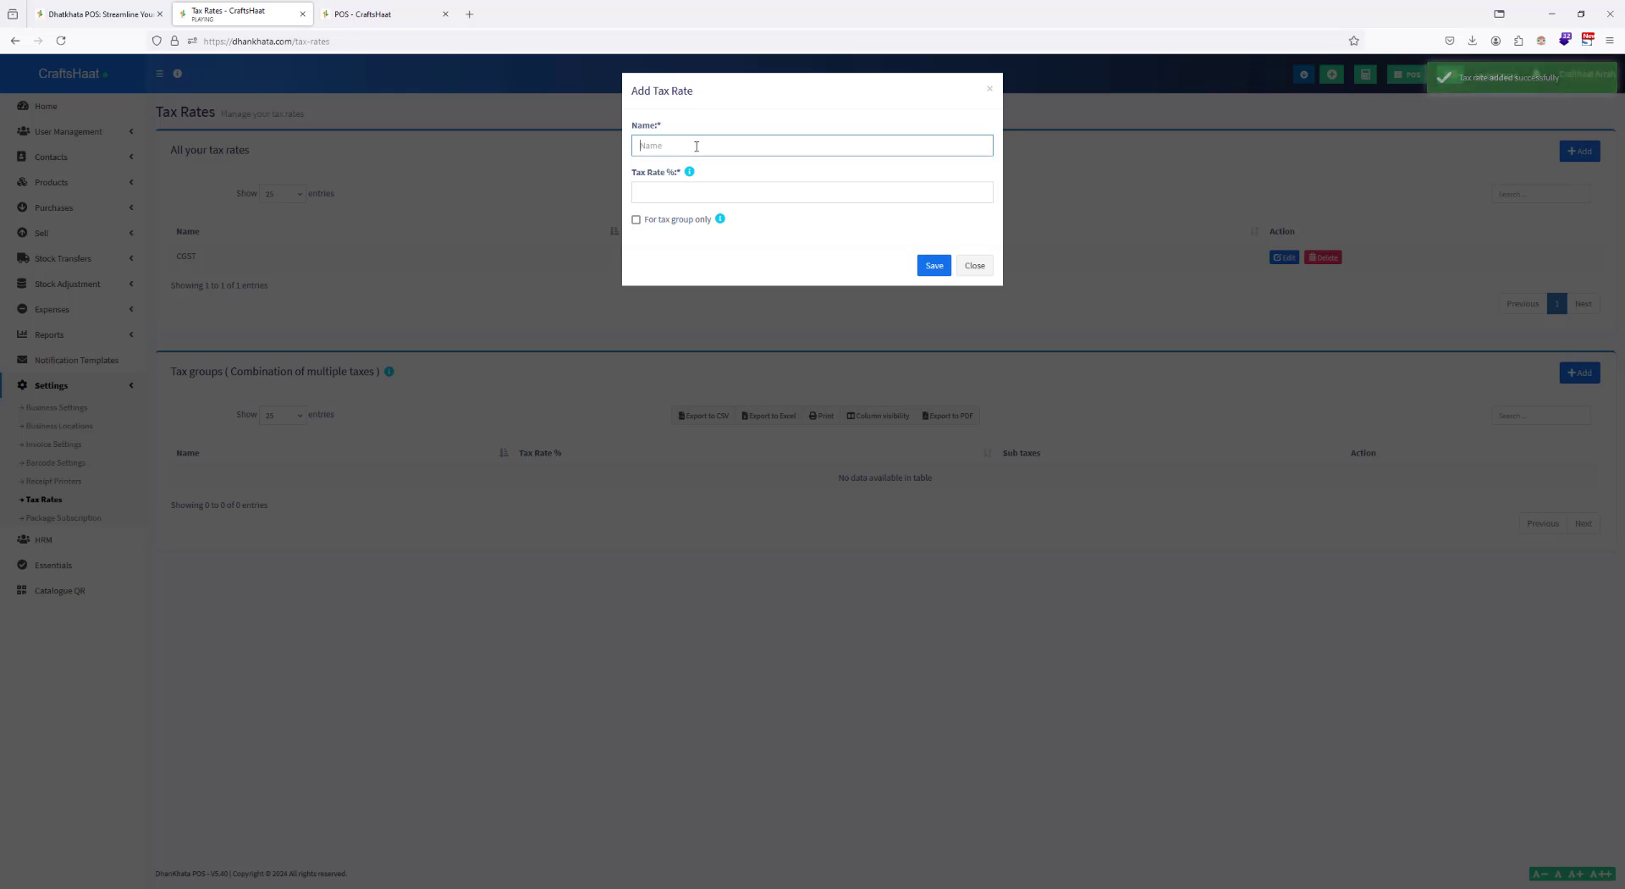
{"action": "type", "text": "SG"}
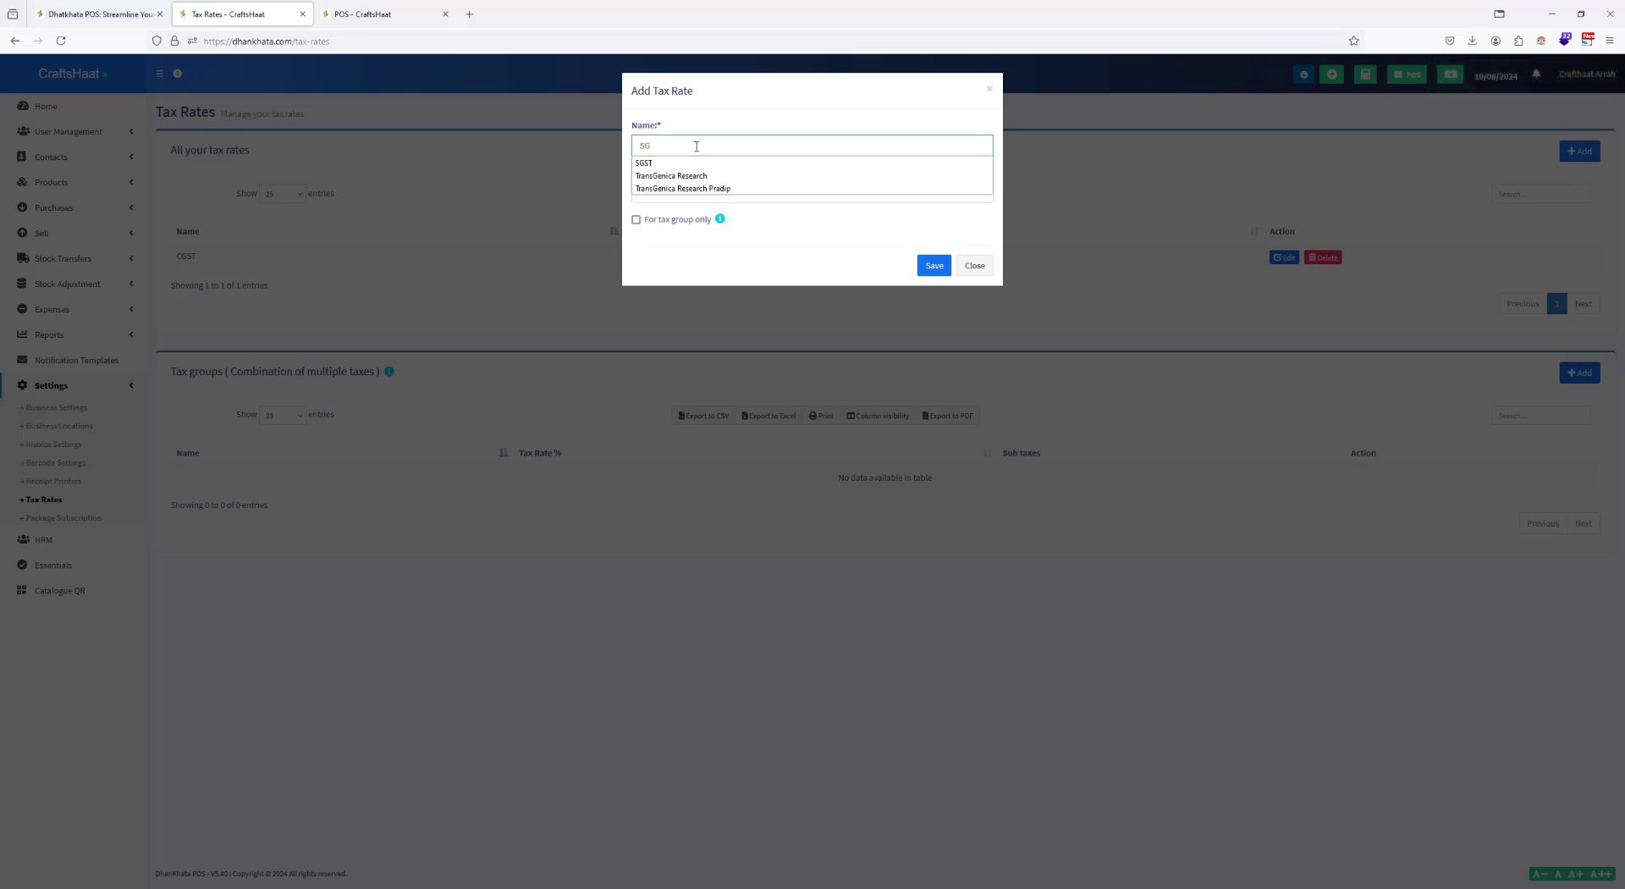
{"action": "type", "text": "ST"}
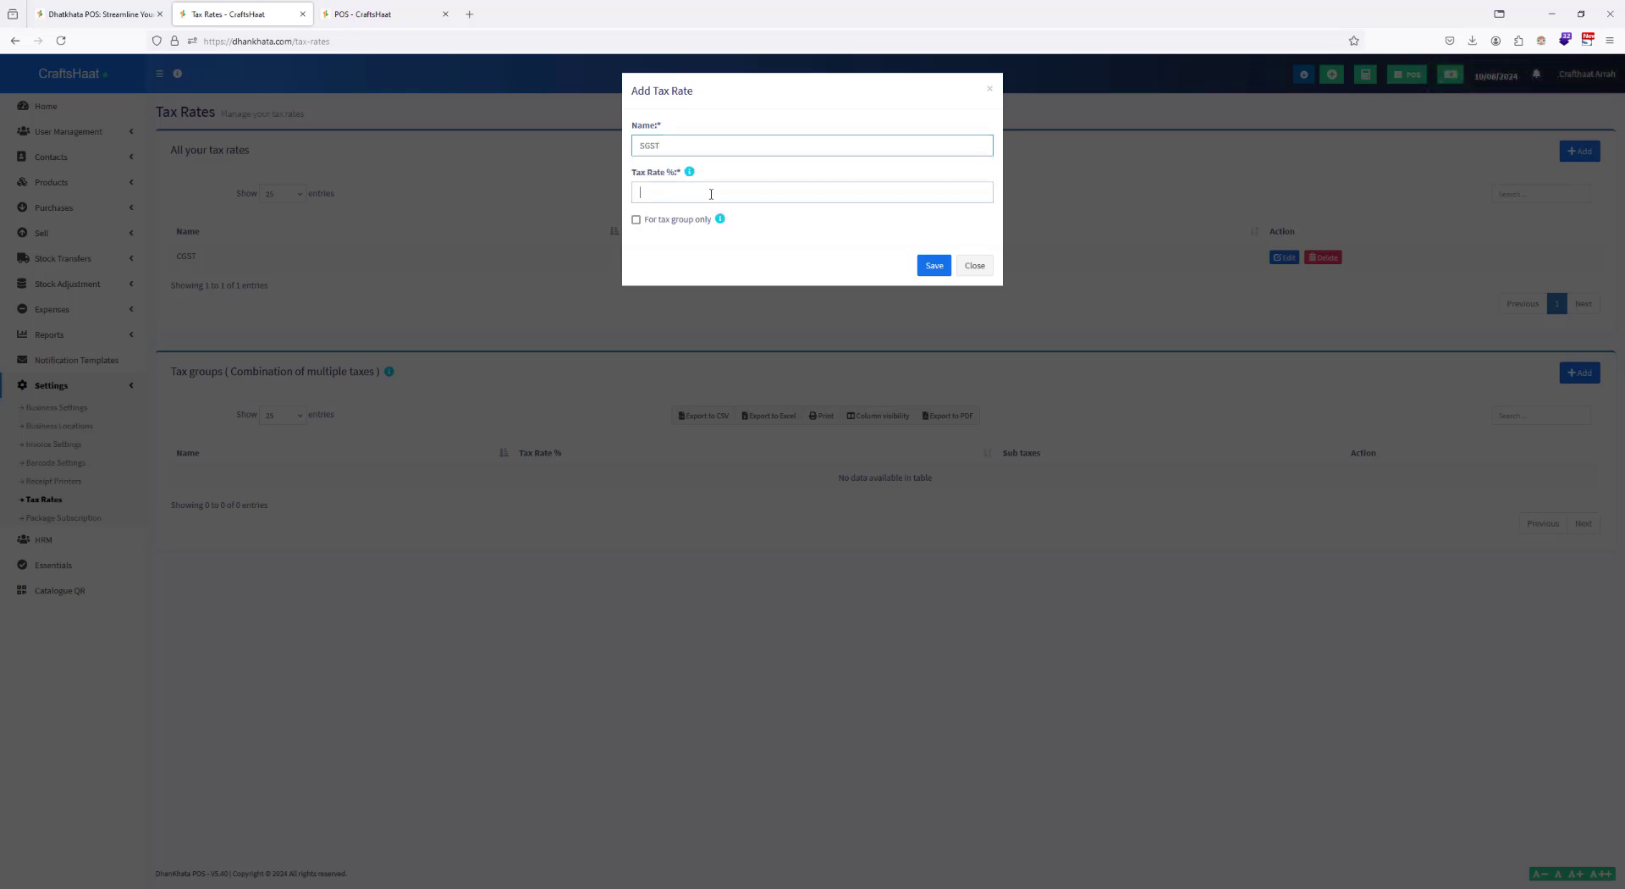
{"action": "left_click", "coordinate": [711, 189]}
{"action": "type", "text": "5"}
{"action": "left_click", "coordinate": [978, 261]}
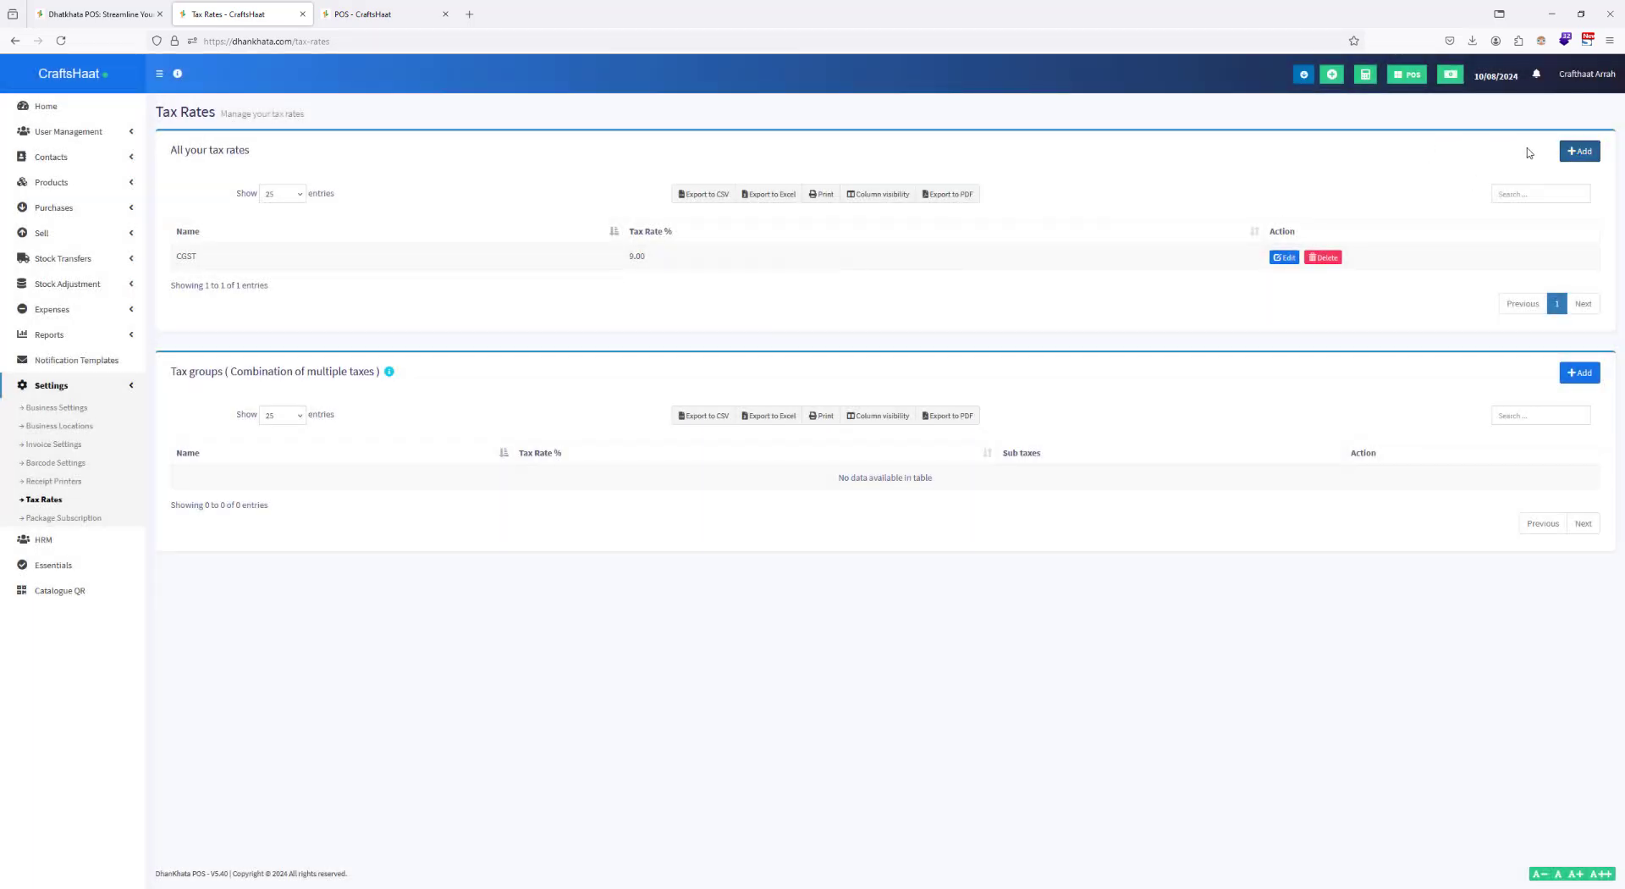
Step: Add a tax rate named SGST at 9% to the business's tax rates
{"action": "left_click", "coordinate": [1576, 151]}
{"action": "left_click", "coordinate": [688, 143]}
{"action": "type", "text": "SGST"}
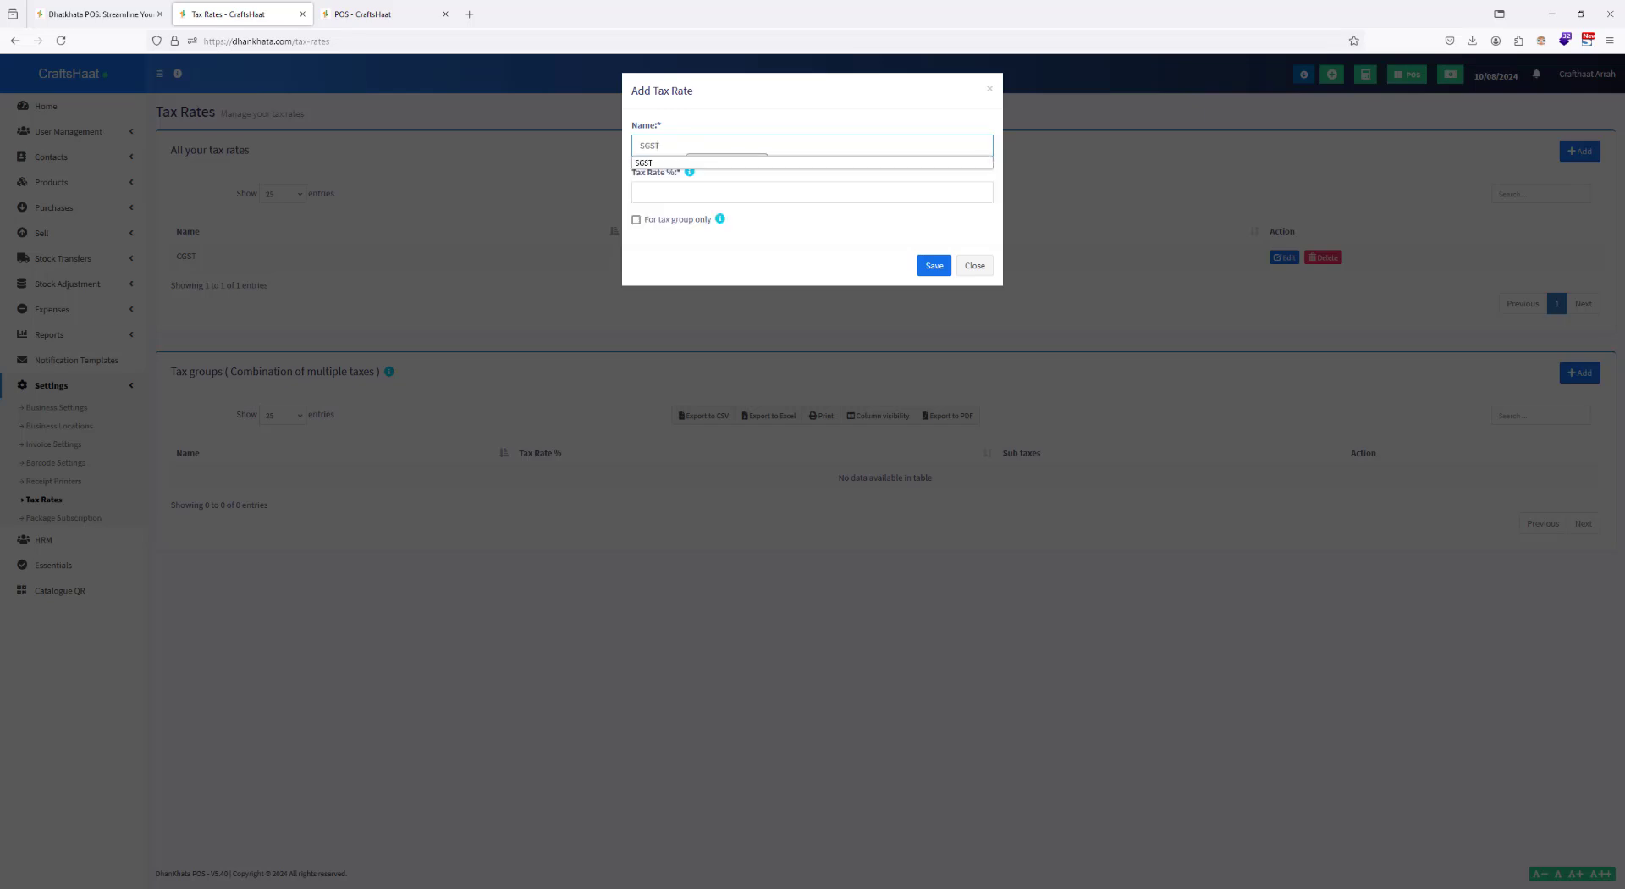
{"action": "left_click", "coordinate": [701, 190]}
{"action": "type", "text": "9"}
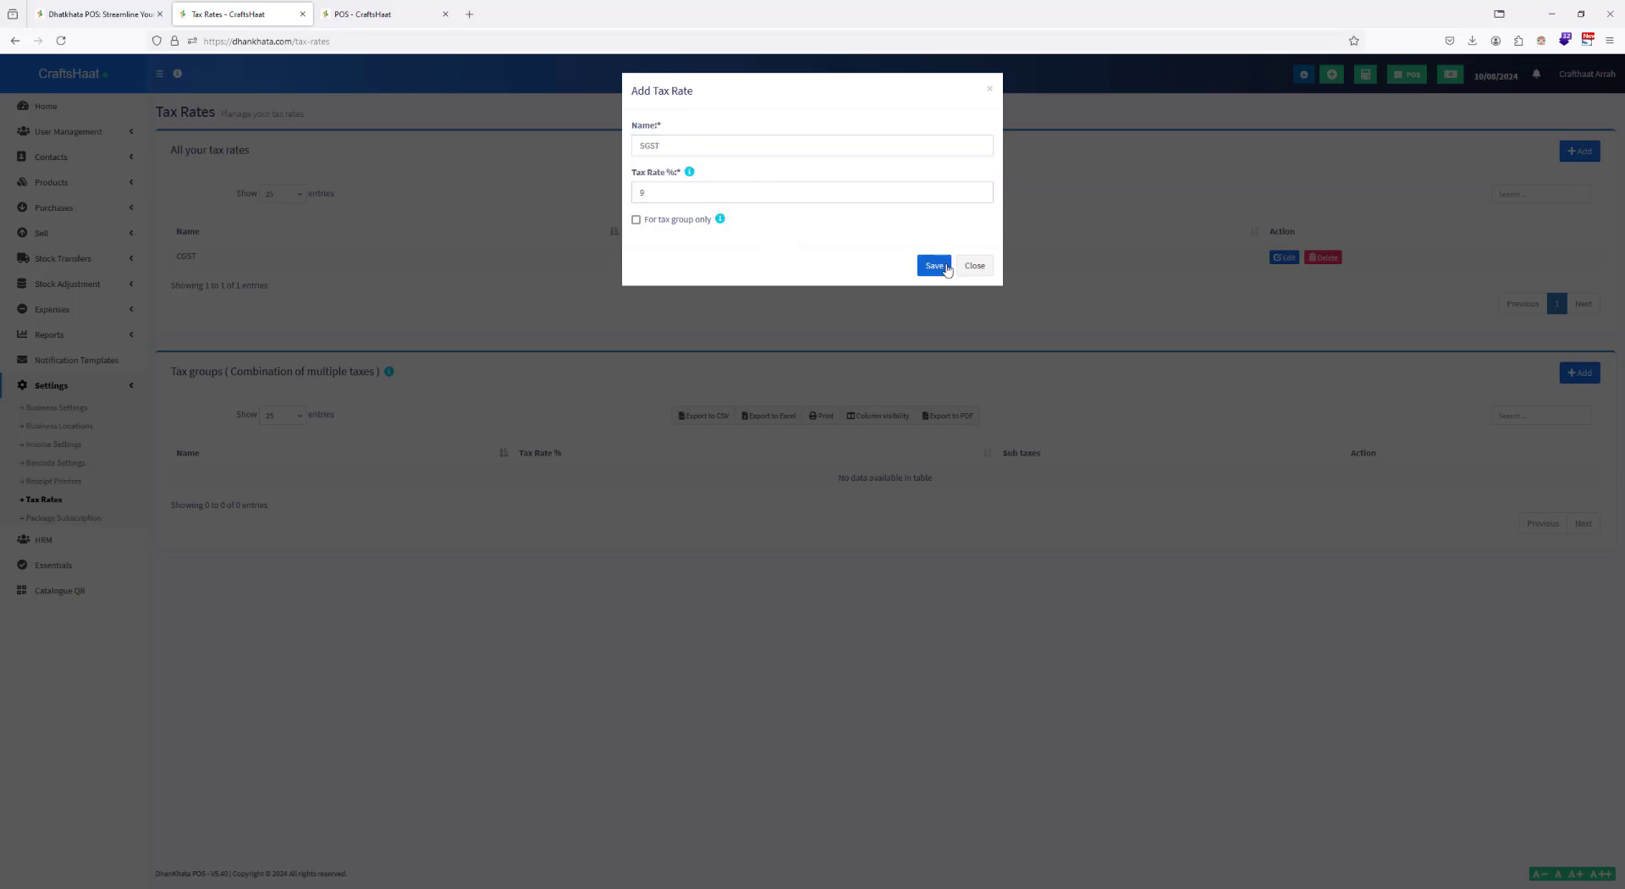
{"action": "left_click", "coordinate": [941, 264]}
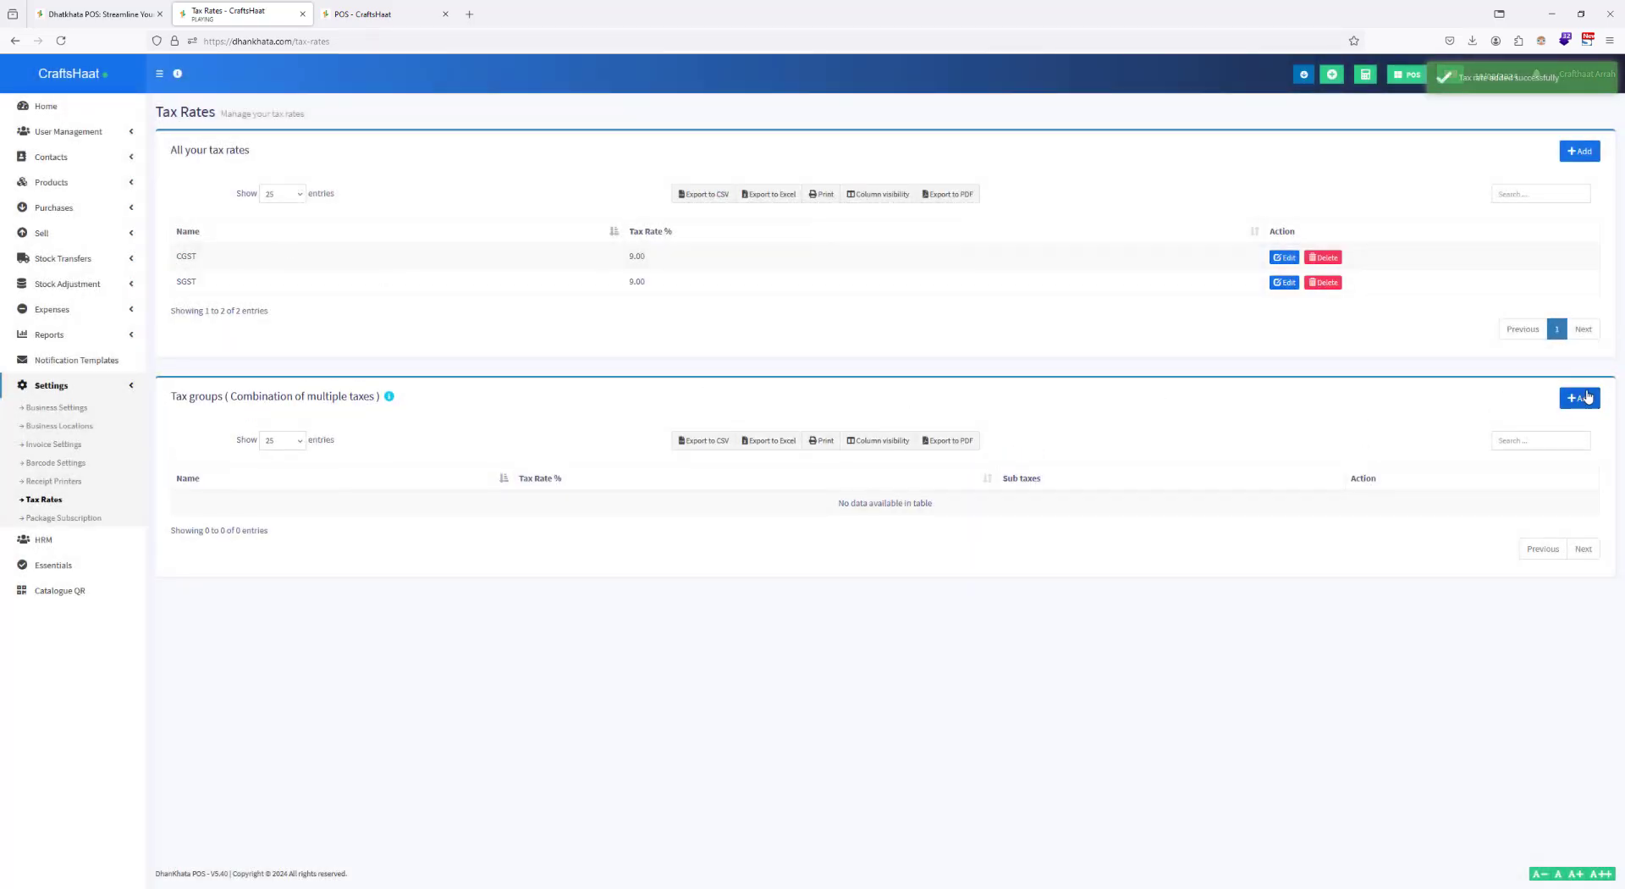
Step: Create a tax group named GST TAX that combines the CGST and SGST sub taxes
{"action": "left_click", "coordinate": [1588, 397]}
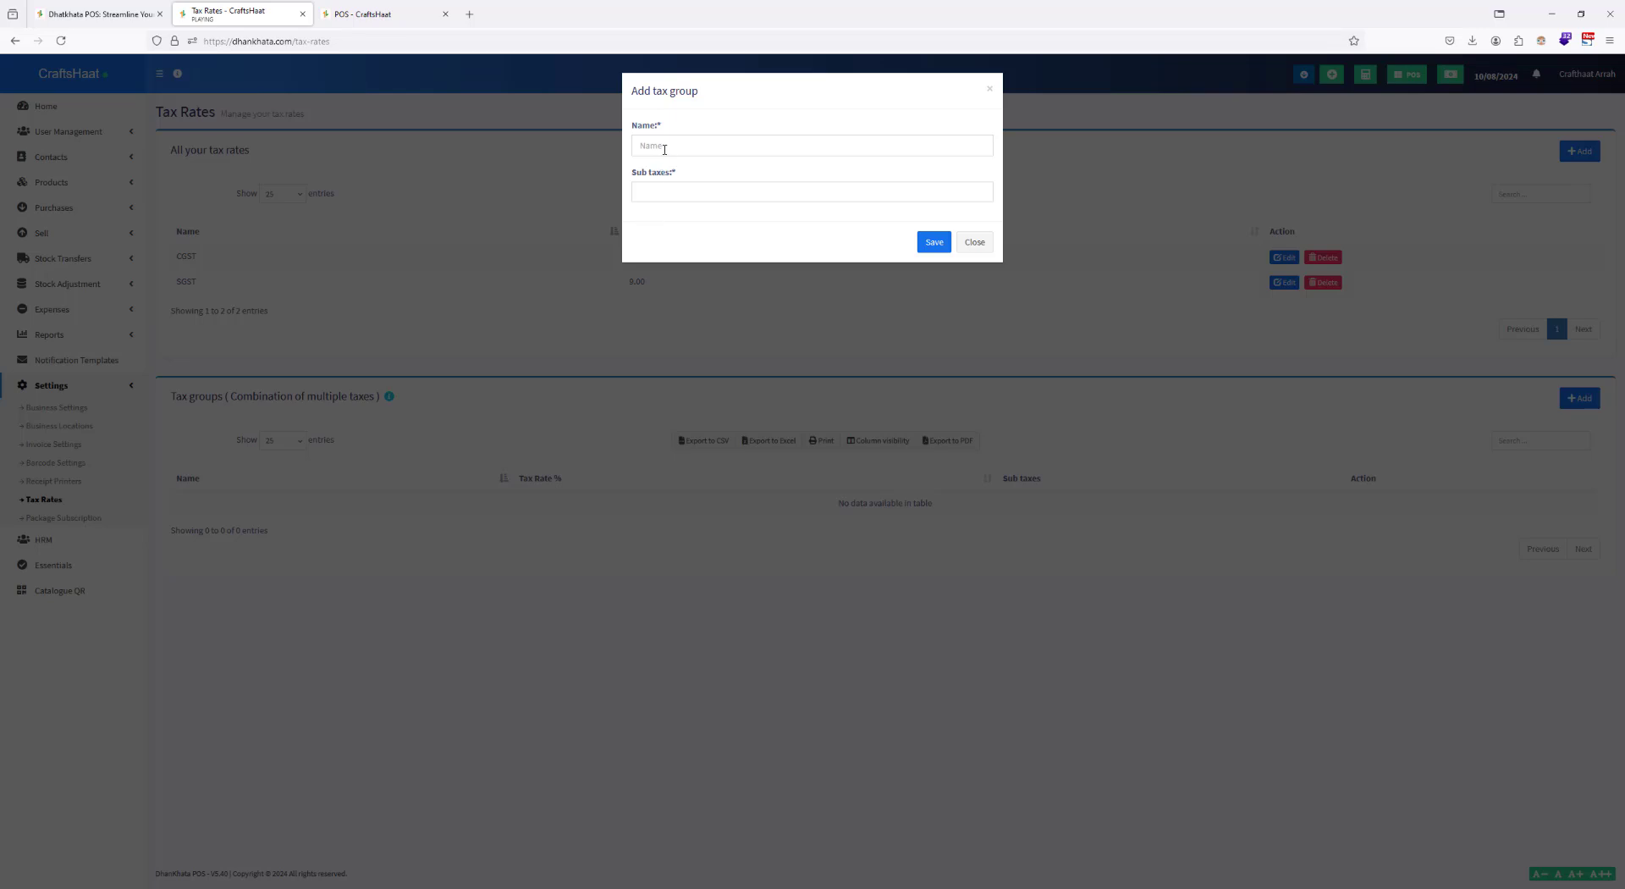
{"action": "left_click", "coordinate": [664, 149]}
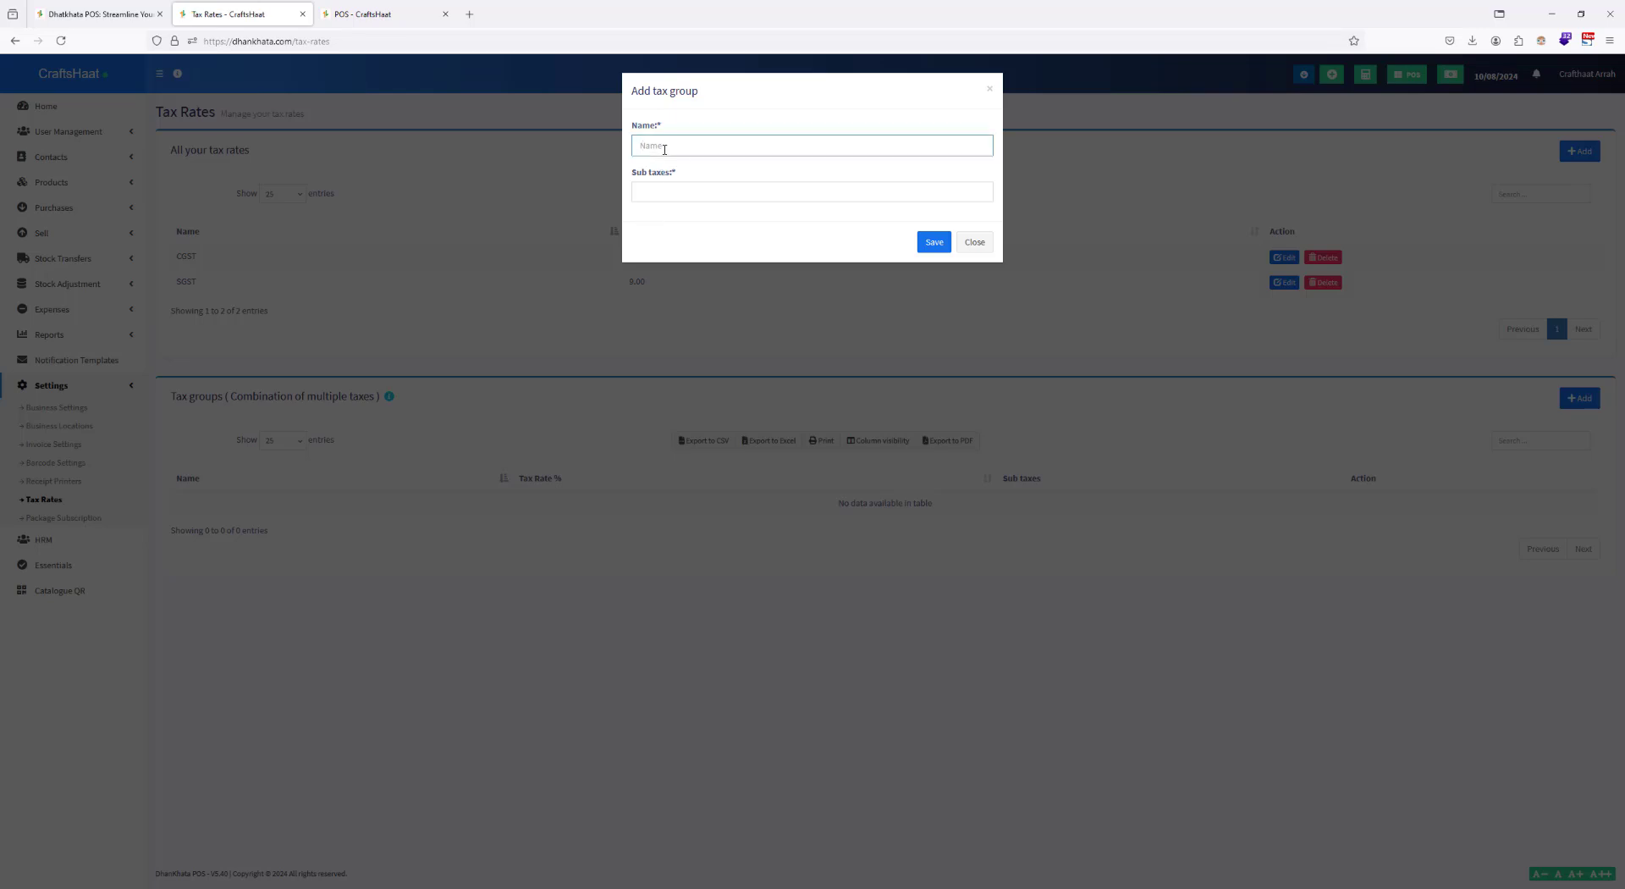
{"action": "type", "text": "GST Tax"}
{"action": "key", "text": "BackSpace"}
{"action": "type", "text": "X"}
{"action": "left_click", "coordinate": [664, 191]}
{"action": "left_click", "coordinate": [667, 211]}
{"action": "left_click", "coordinate": [687, 192]}
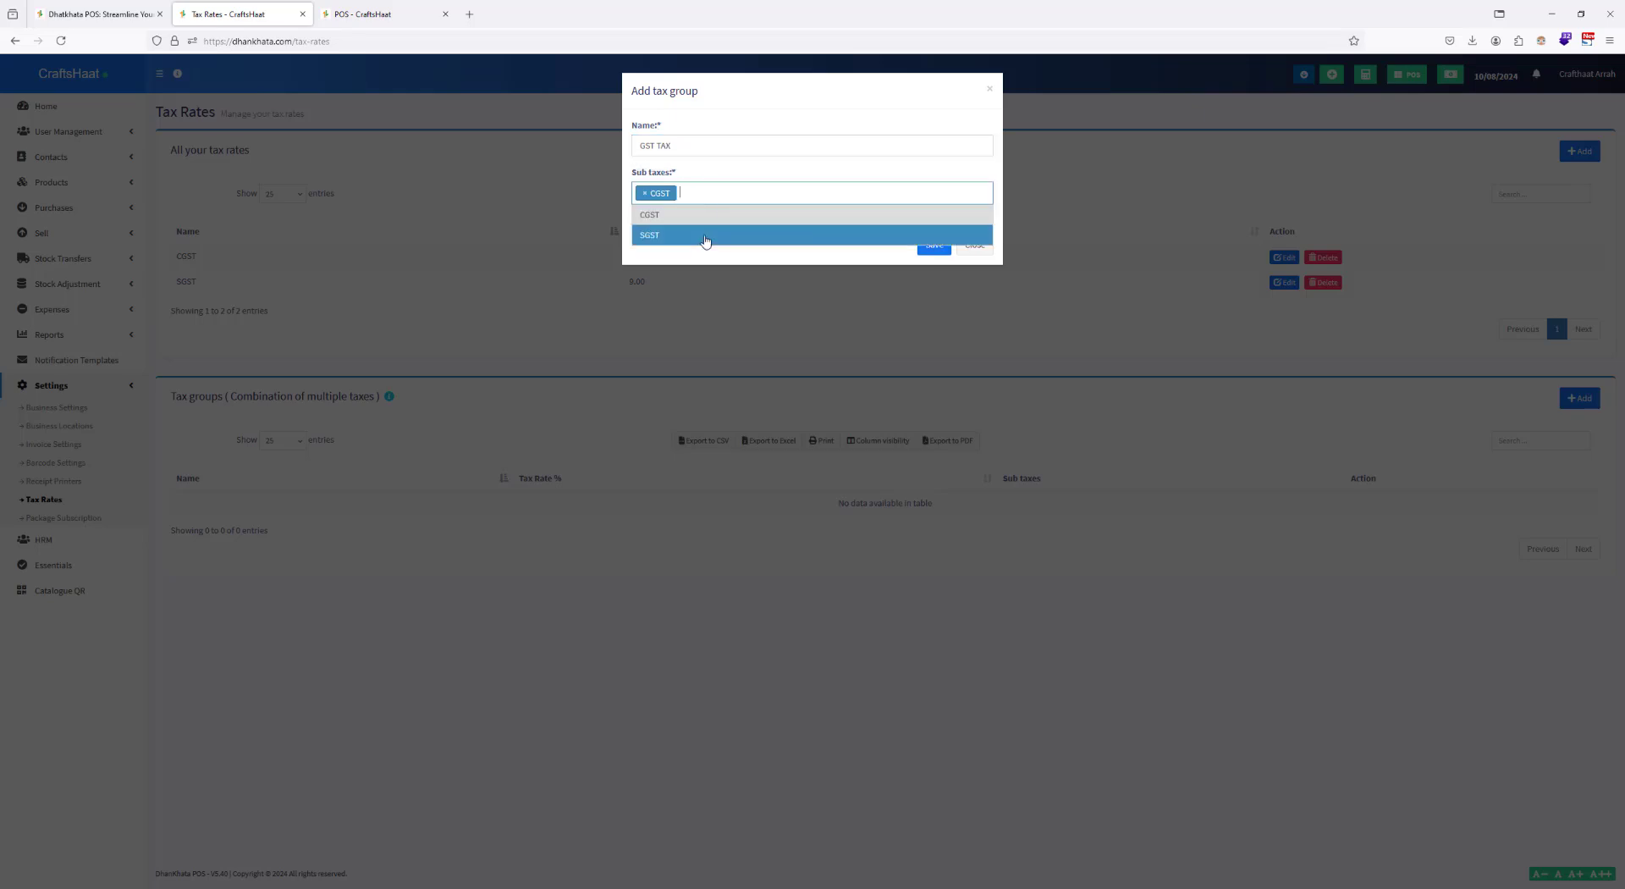
{"action": "left_click", "coordinate": [705, 236]}
{"action": "left_click", "coordinate": [929, 243]}
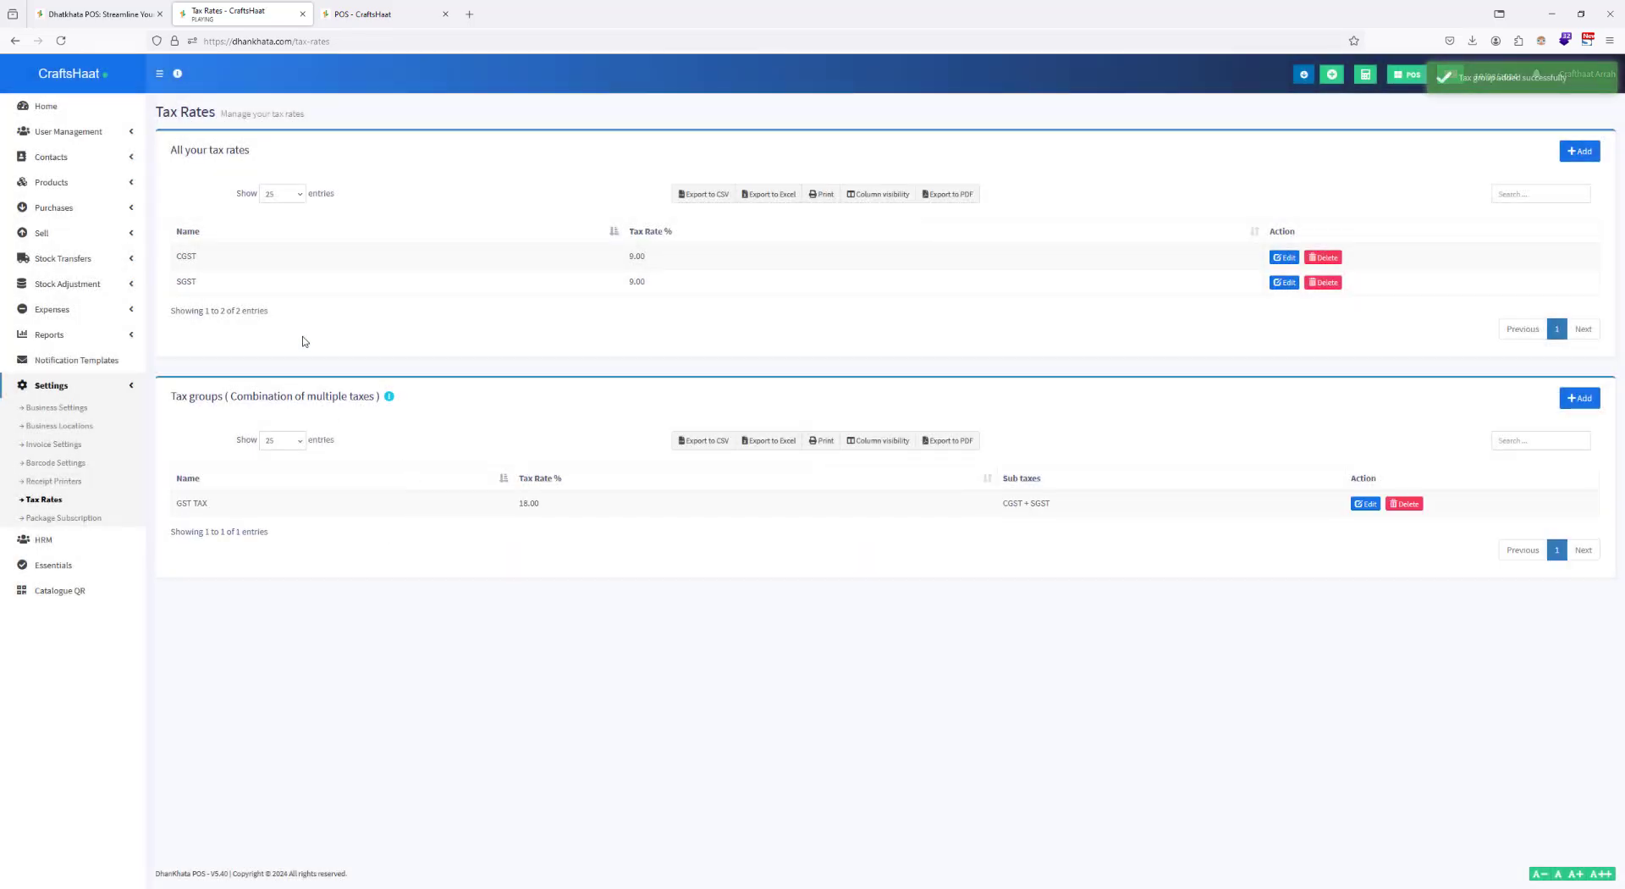
Step: Add one Fishy Madhubani Art to a new walk-in sale on the reloaded POS page and apply GST TAX as its order tax
{"action": "left_click", "coordinate": [383, 13]}
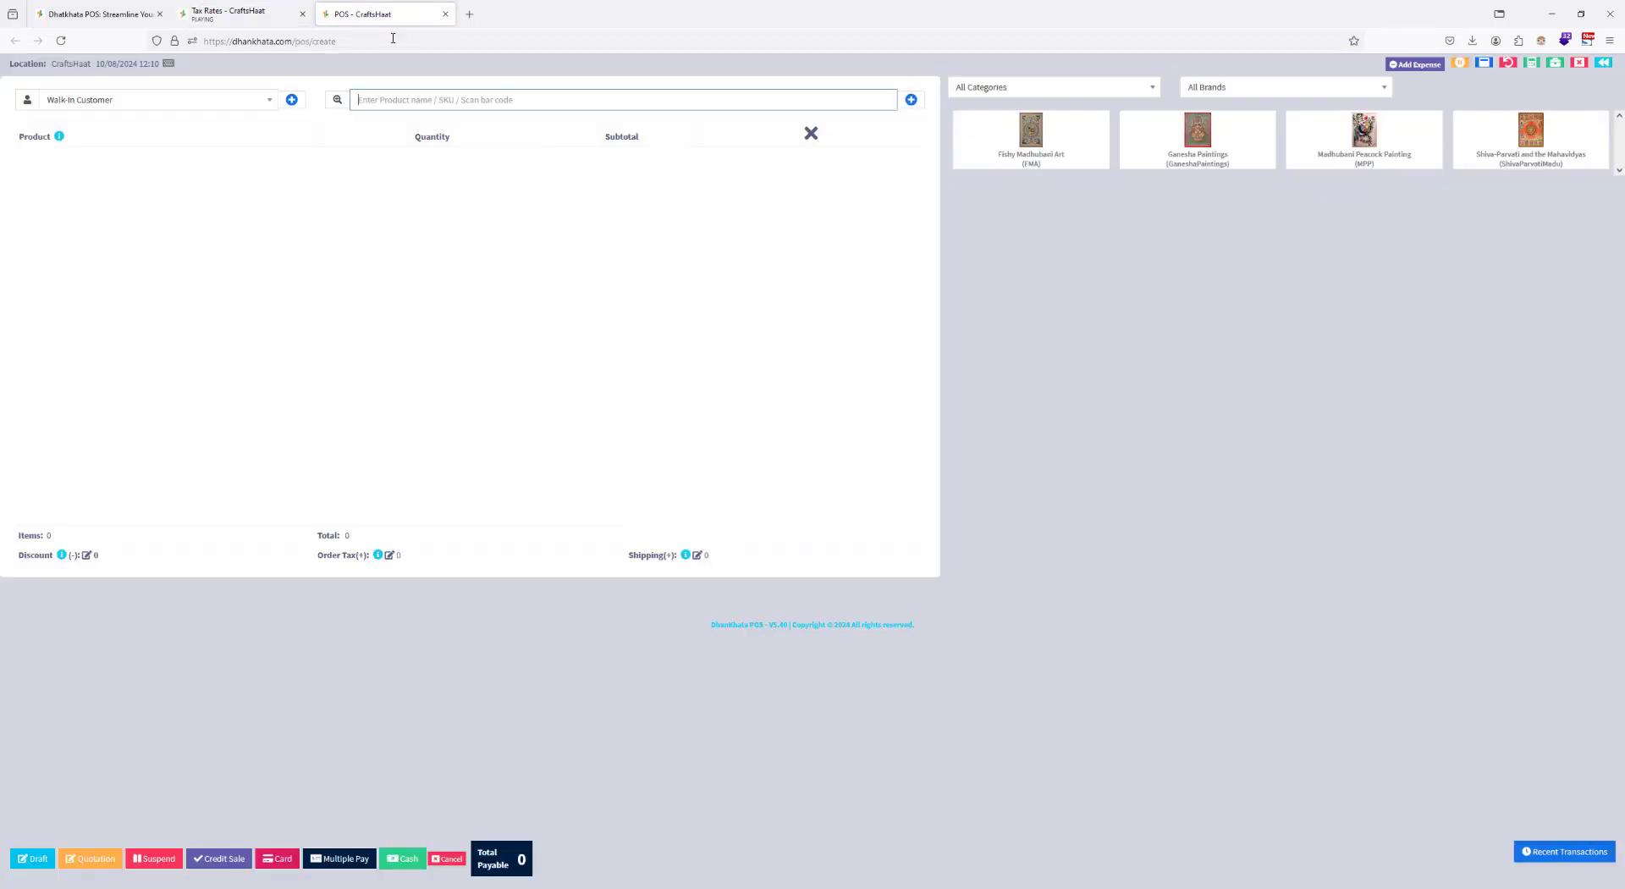
{"action": "left_click", "coordinate": [393, 40]}
{"action": "key", "text": "Return"}
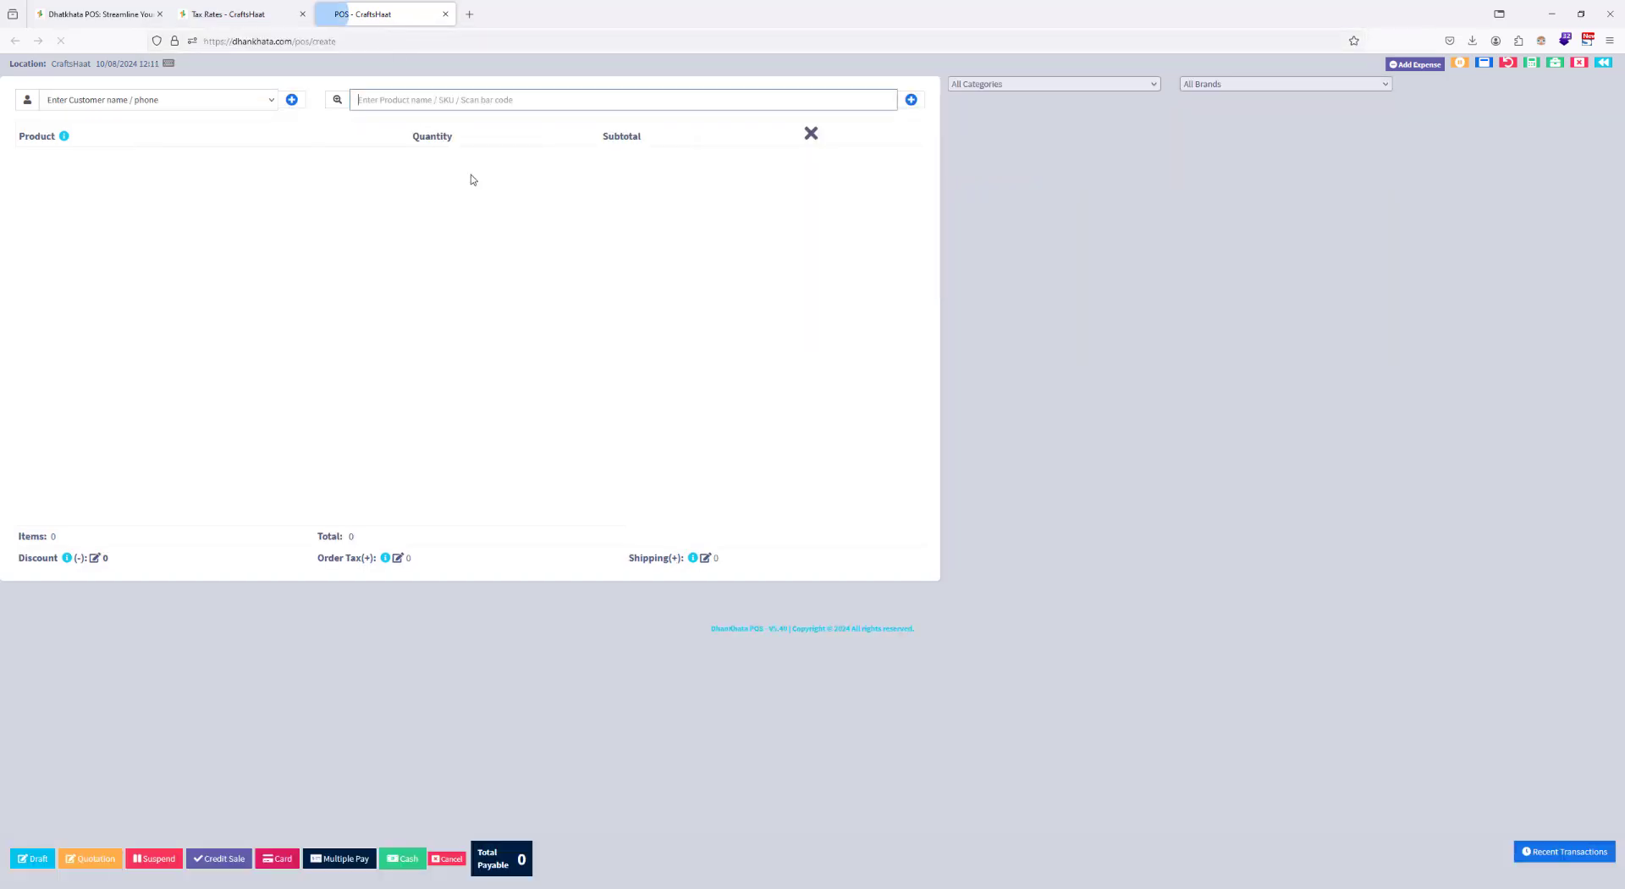
{"action": "left_click", "coordinate": [1038, 138]}
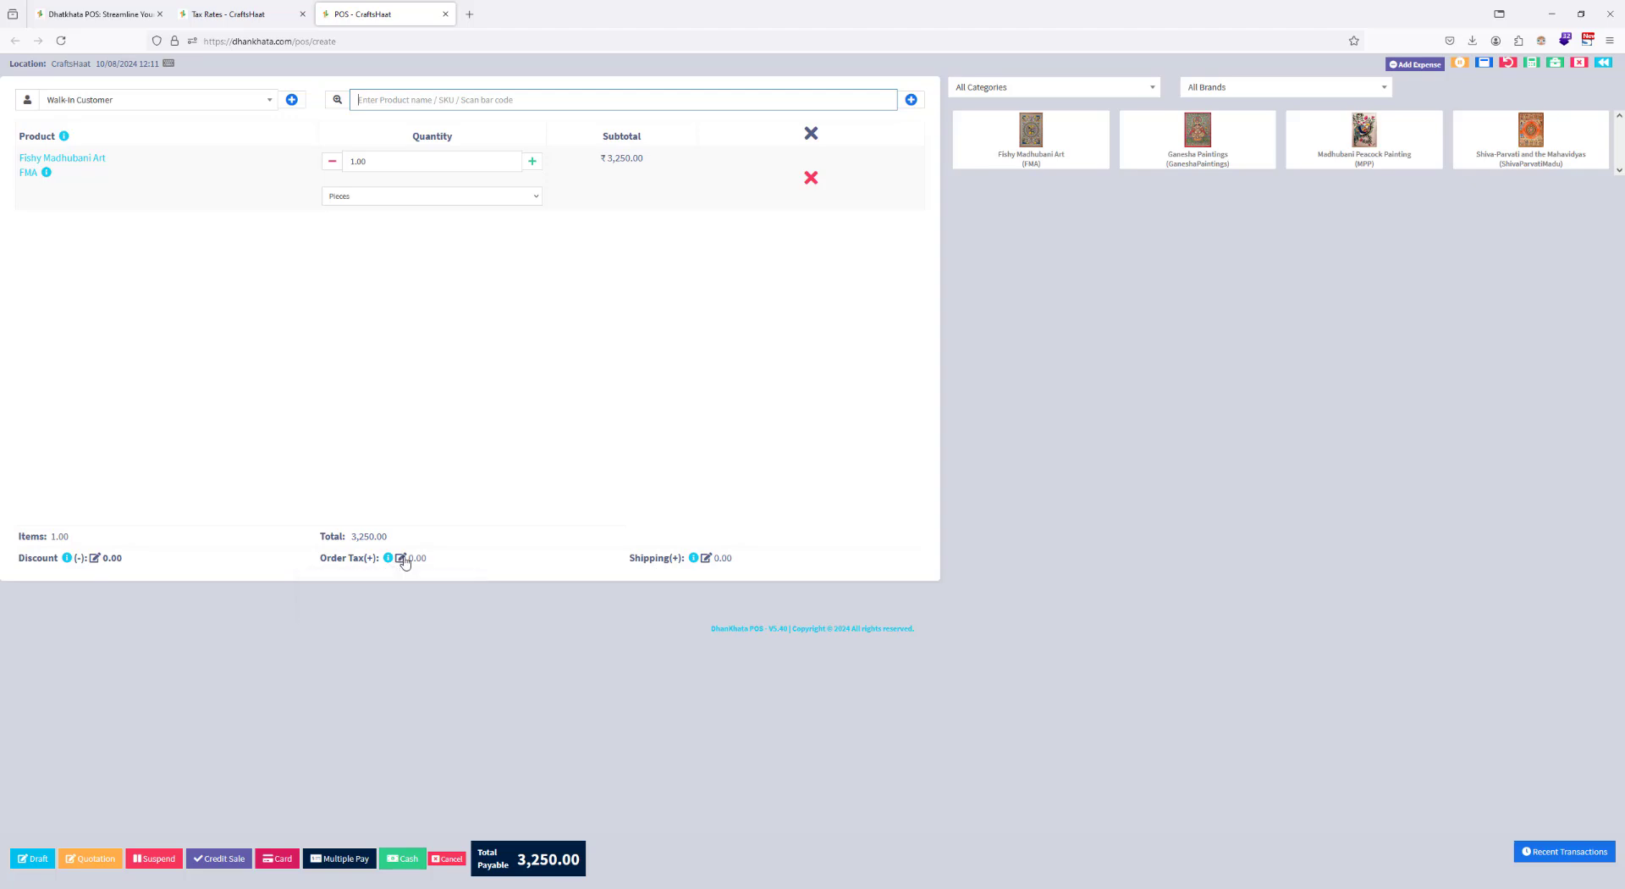
{"action": "left_click", "coordinate": [399, 557]}
{"action": "left_click", "coordinate": [705, 145]}
{"action": "left_click", "coordinate": [707, 238]}
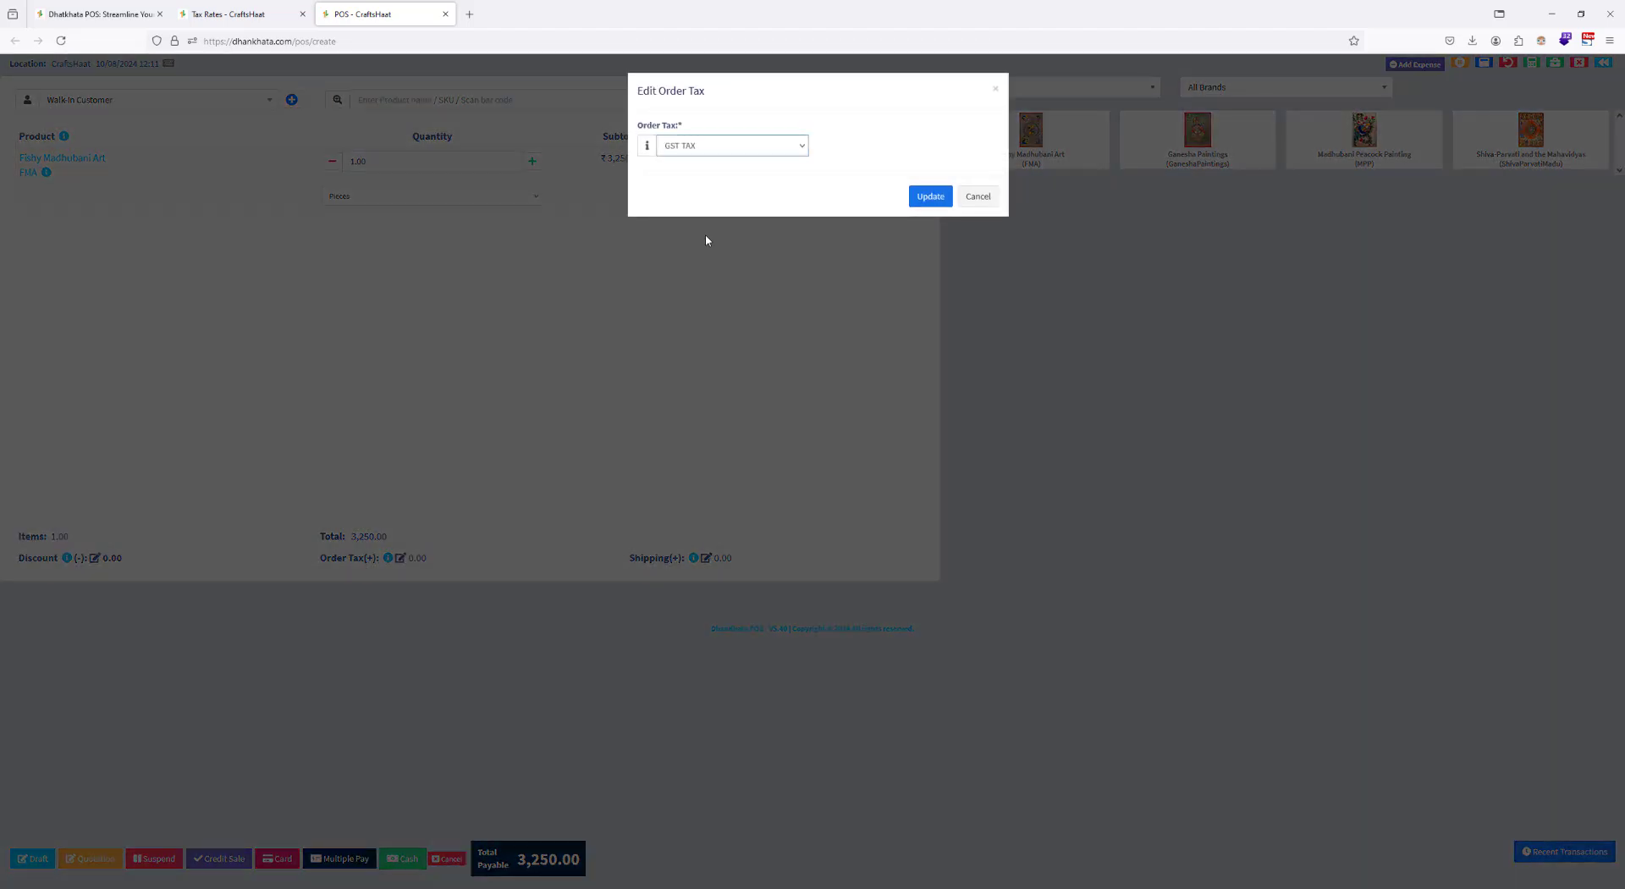
{"action": "left_click", "coordinate": [923, 196]}
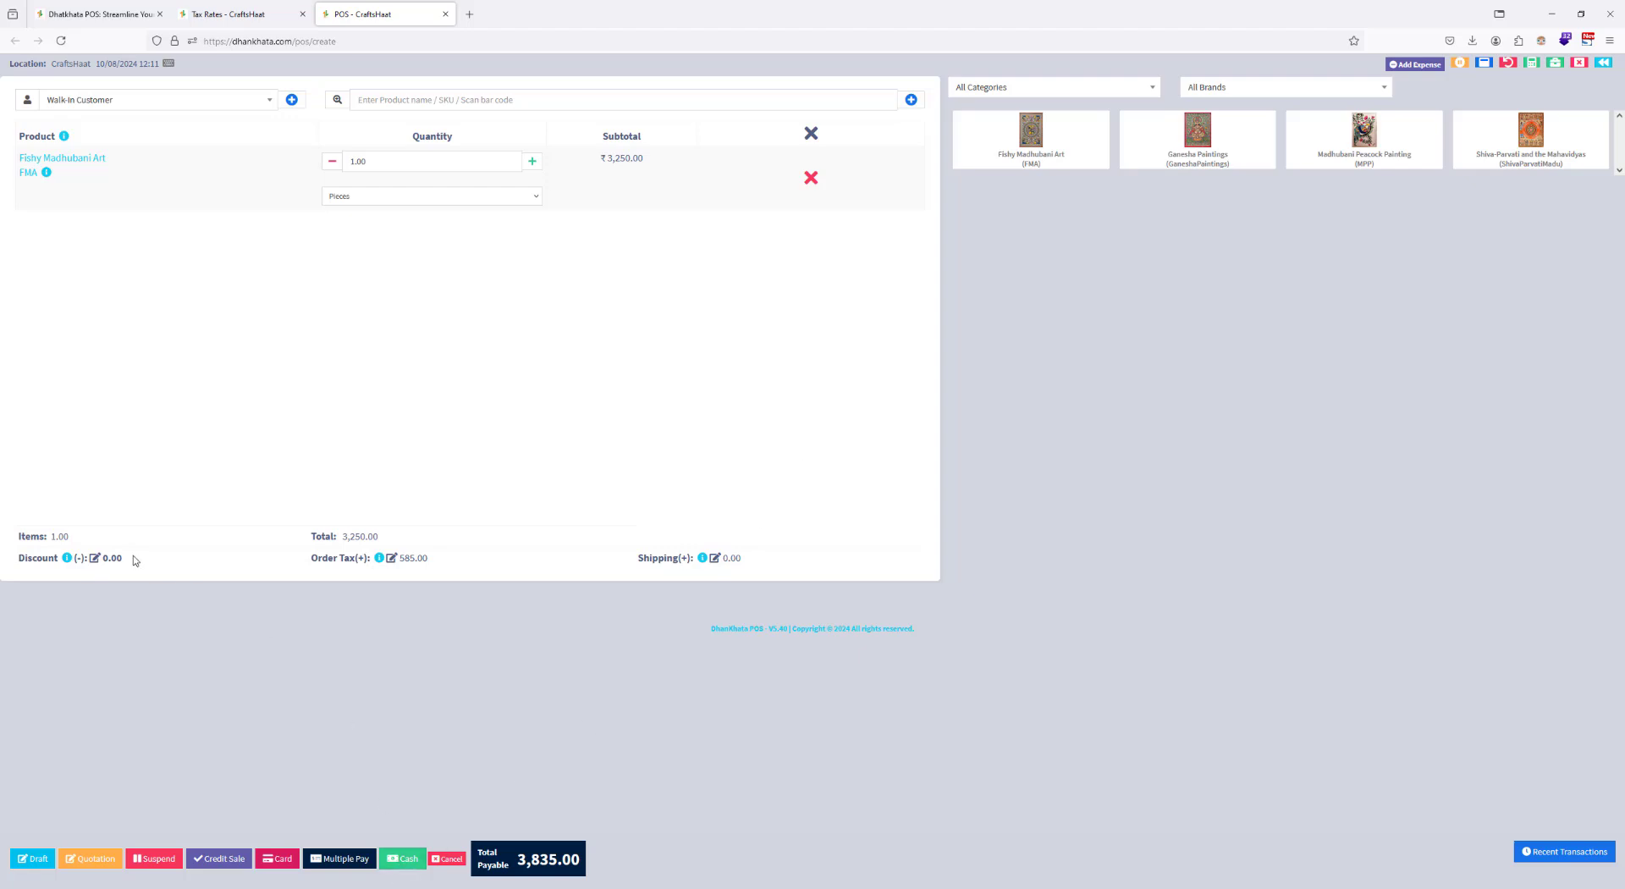
Step: Apply a fixed discount of 500 to the taxed sale and complete it for cash without printing the invoice
{"action": "left_click", "coordinate": [95, 557]}
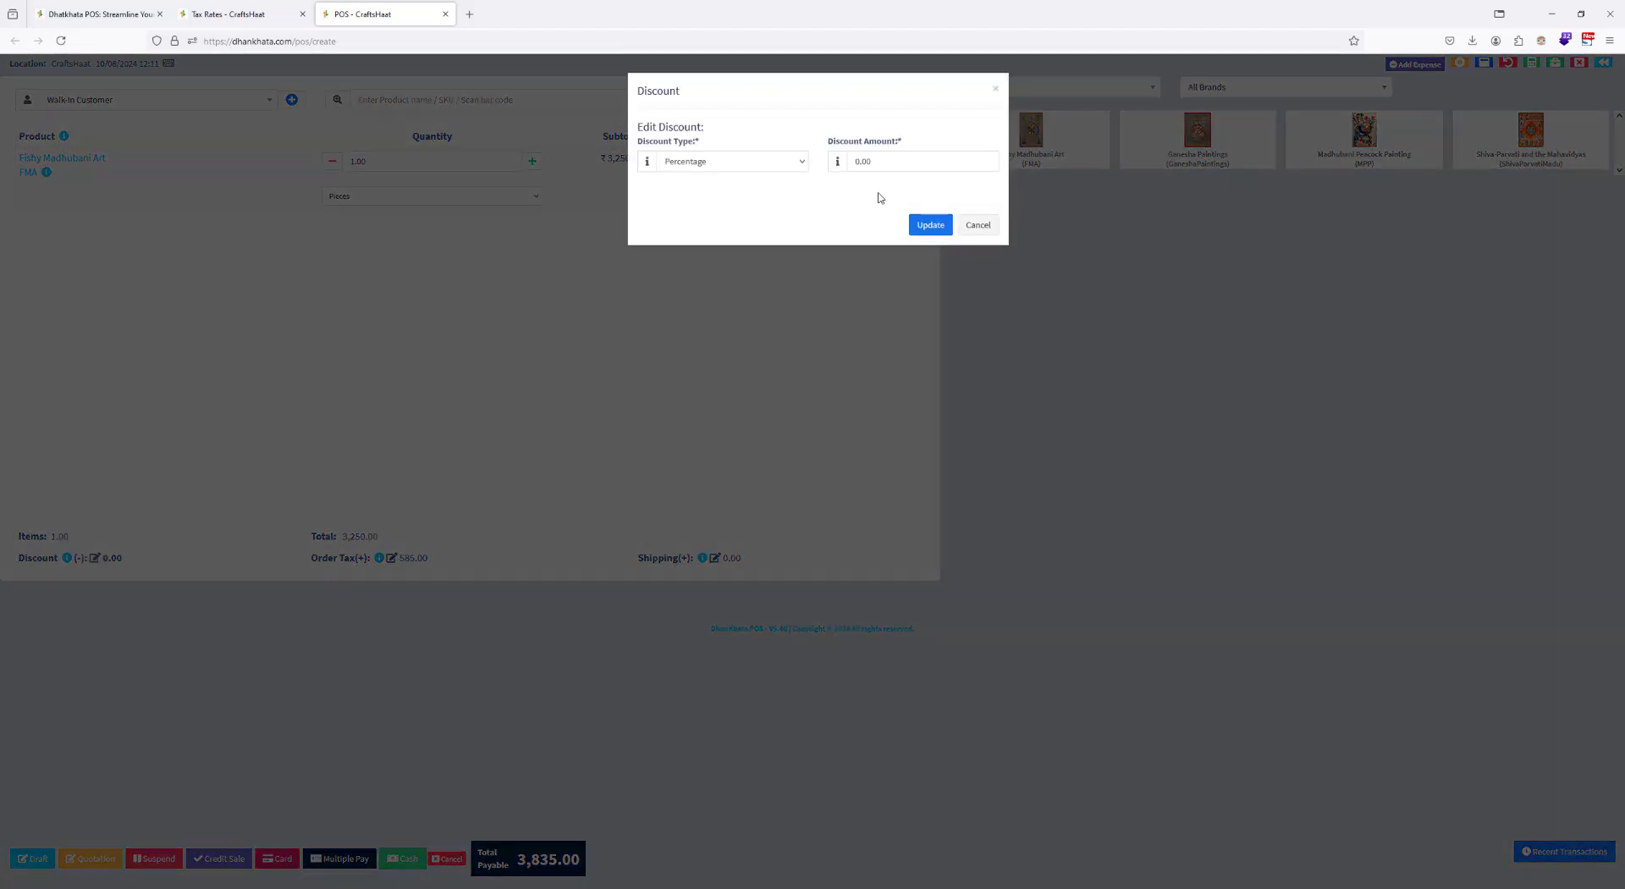
{"action": "left_click", "coordinate": [756, 170]}
{"action": "left_click", "coordinate": [733, 198]}
{"action": "key", "text": "Tab"}
{"action": "type", "text": "500"}
{"action": "left_click", "coordinate": [928, 224]}
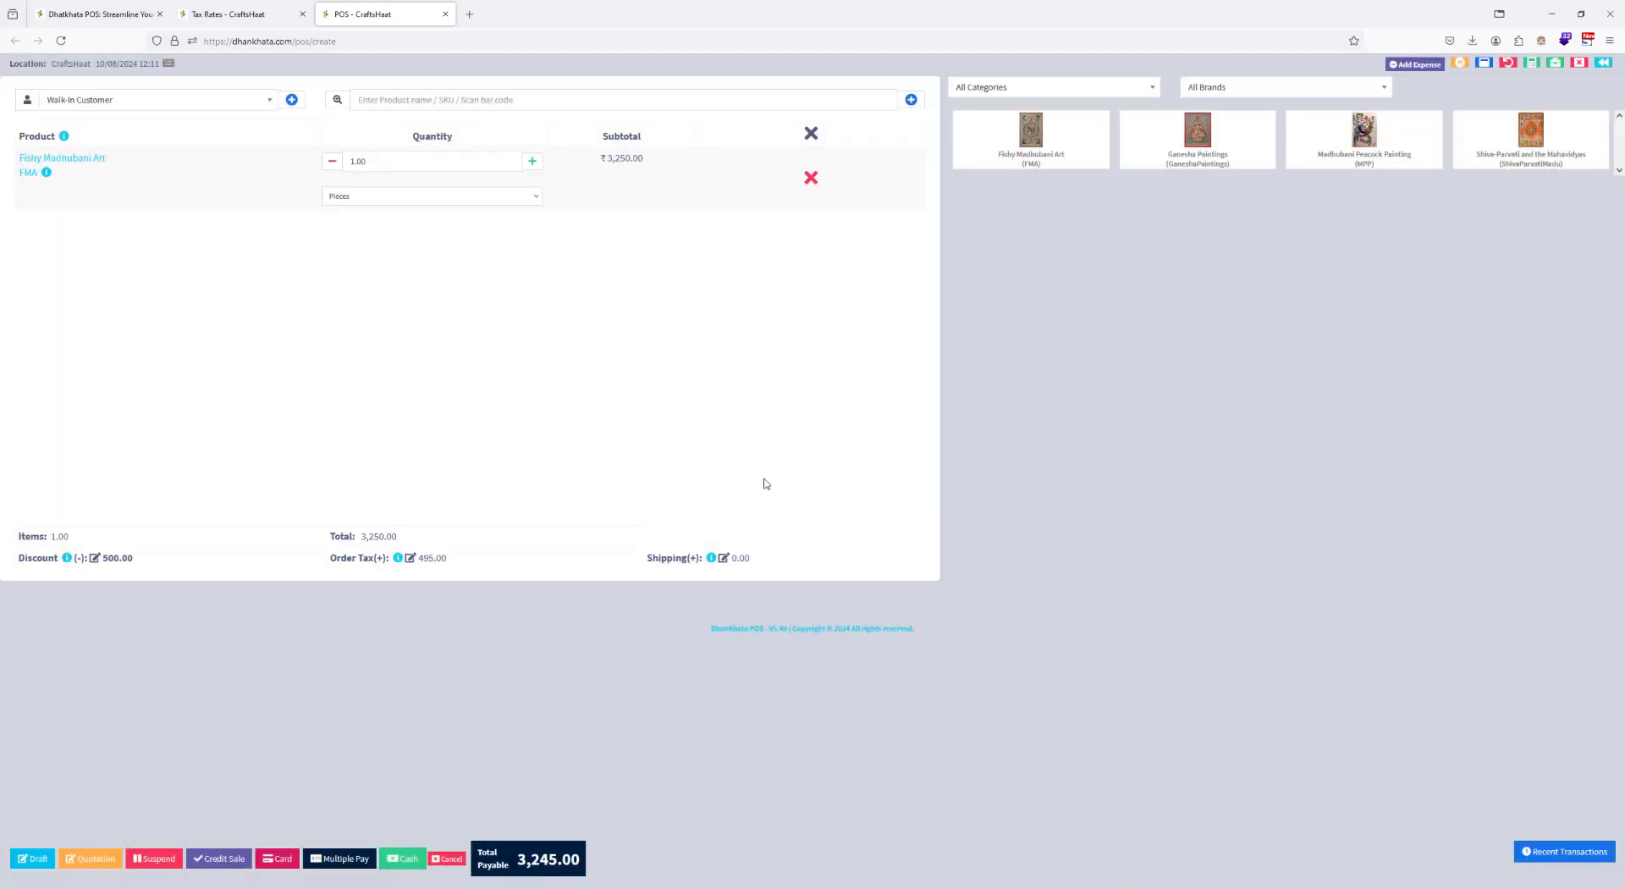
{"action": "left_click", "coordinate": [409, 860]}
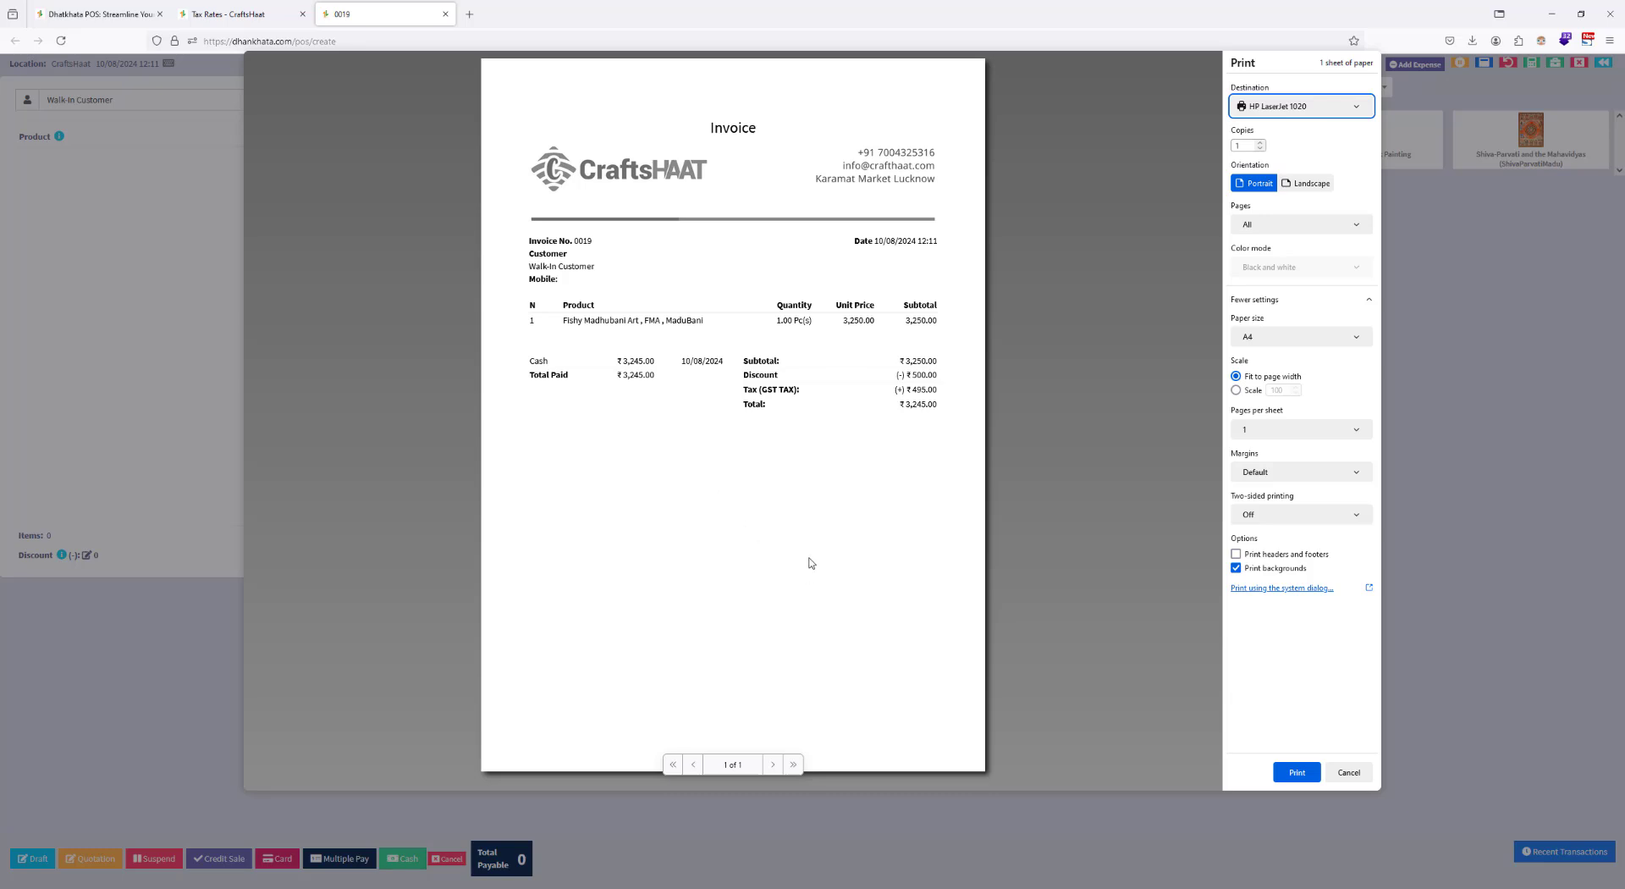
{"action": "left_click", "coordinate": [1340, 770]}
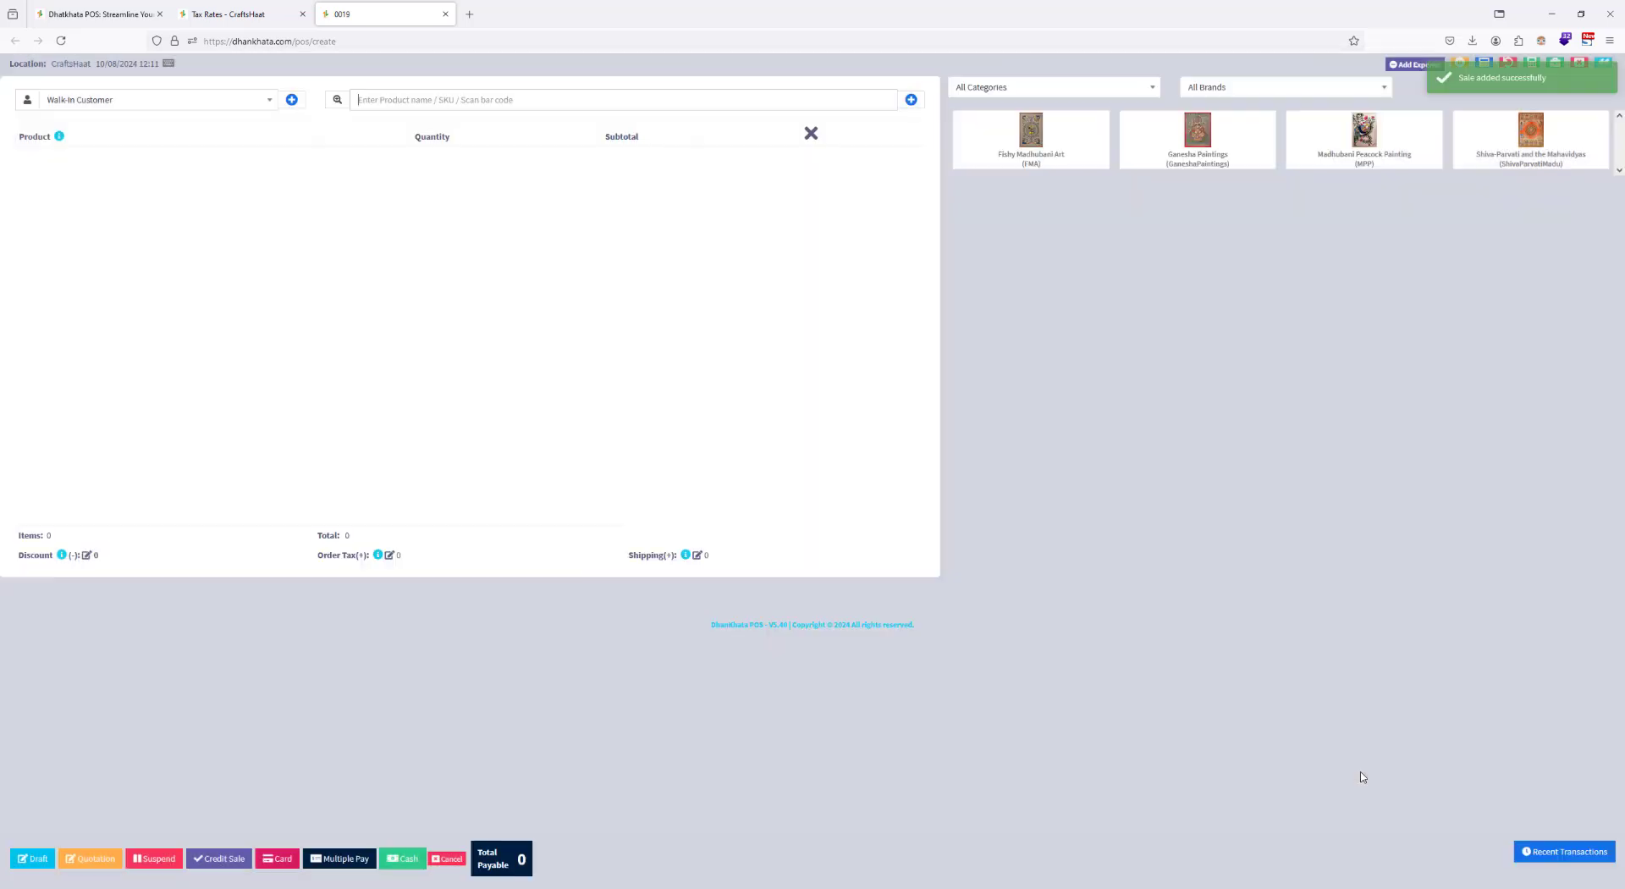
Step: Enable the QR code with the invoice URL field in the Default invoice layout and save the layout
{"action": "left_click", "coordinate": [216, 6]}
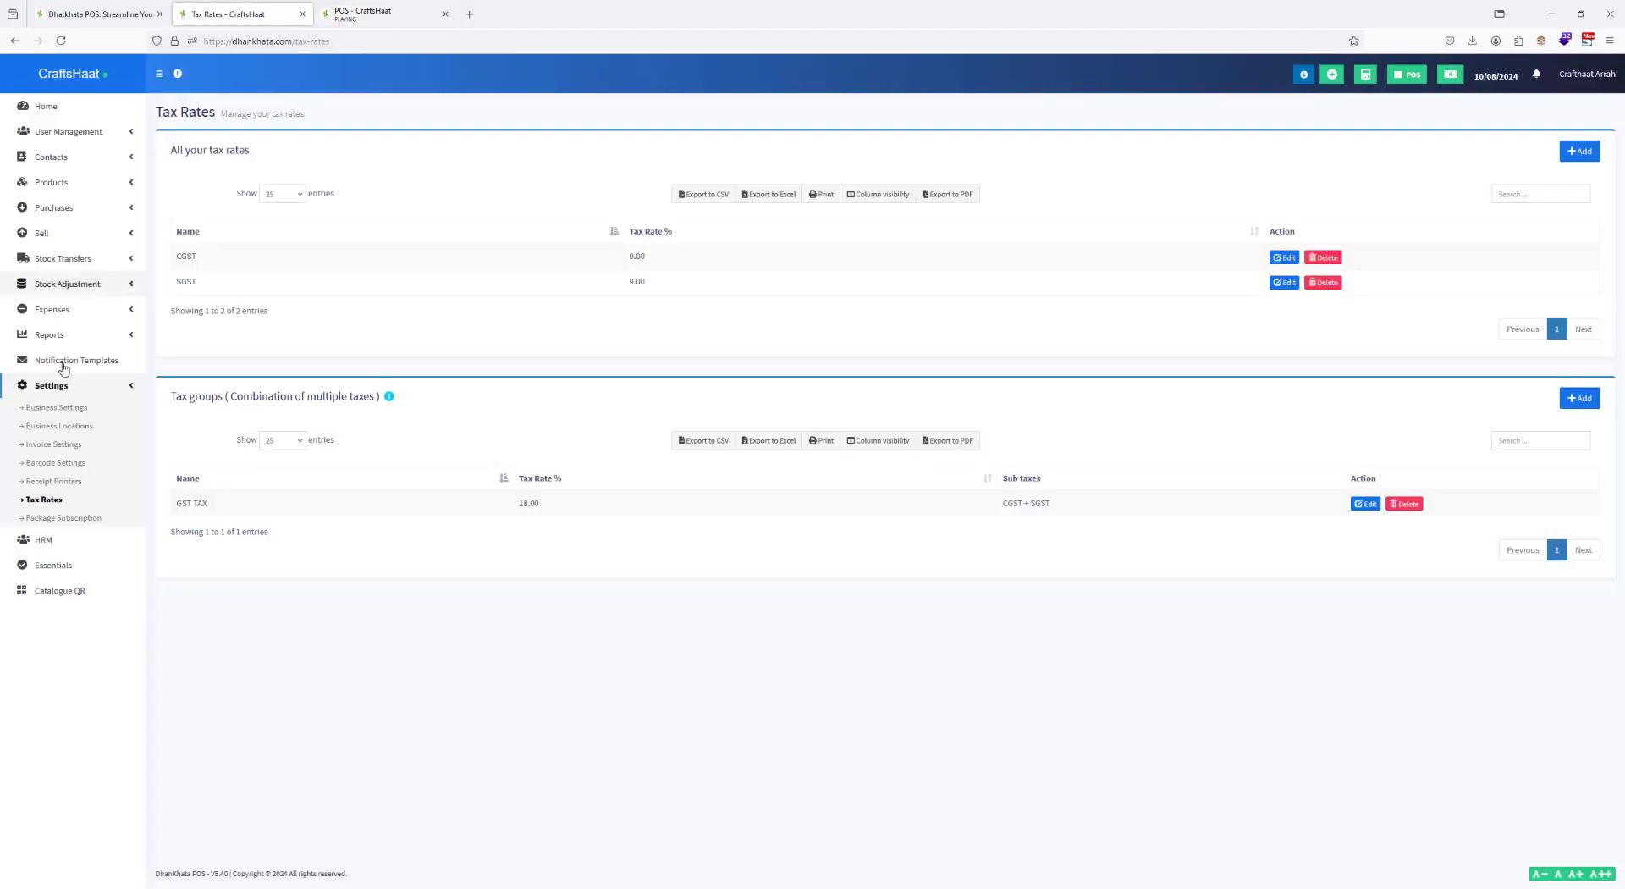
{"action": "left_click", "coordinate": [61, 447]}
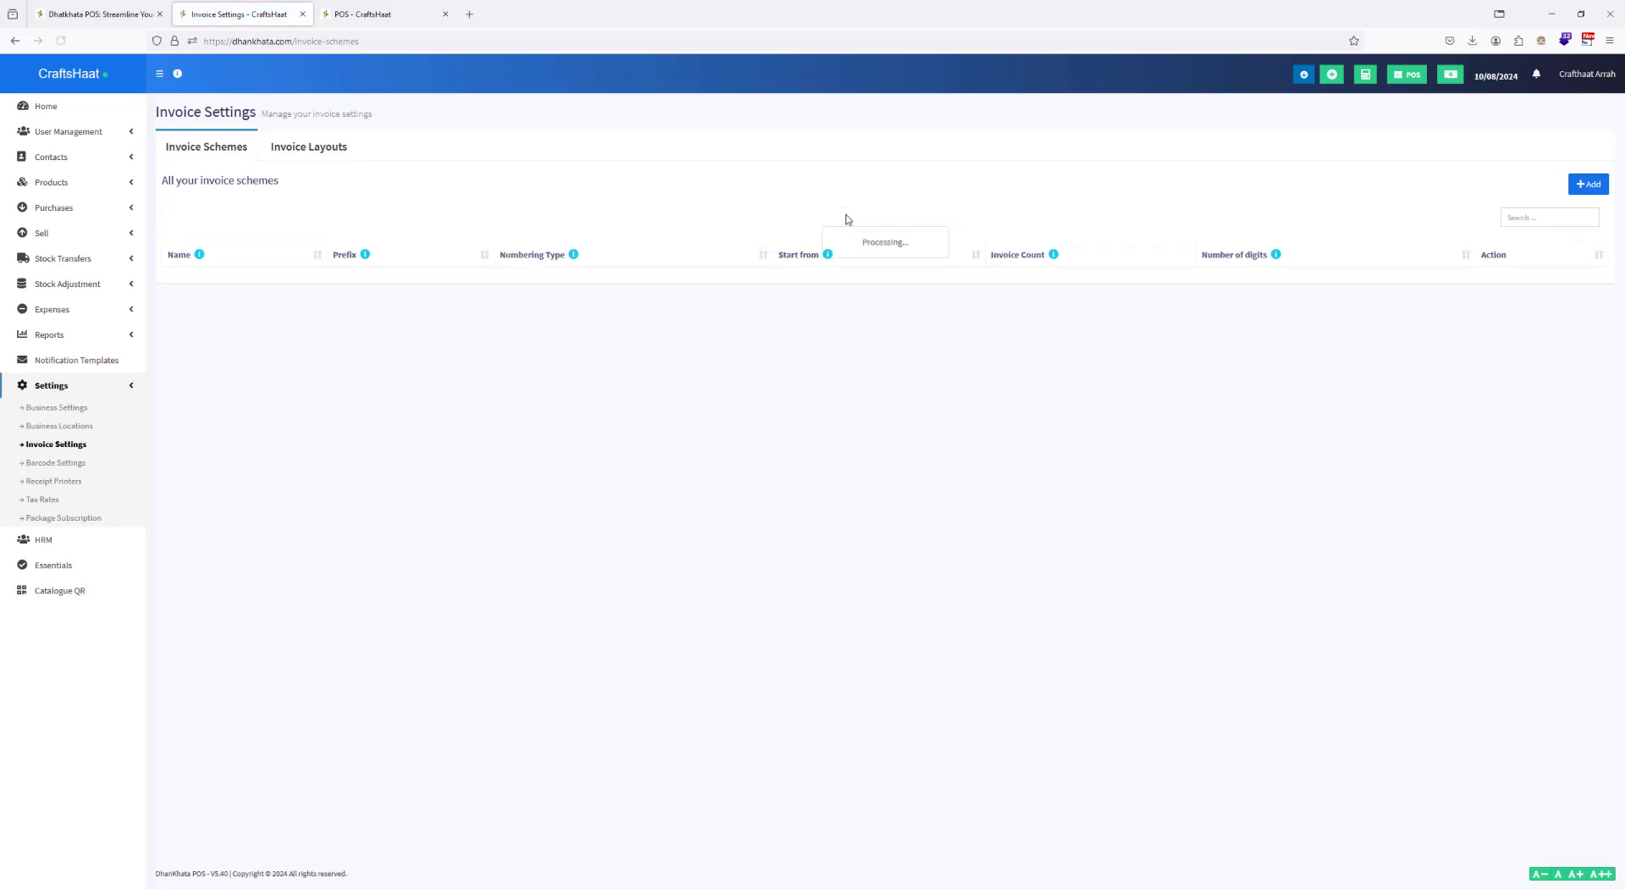
{"action": "left_click", "coordinate": [316, 147]}
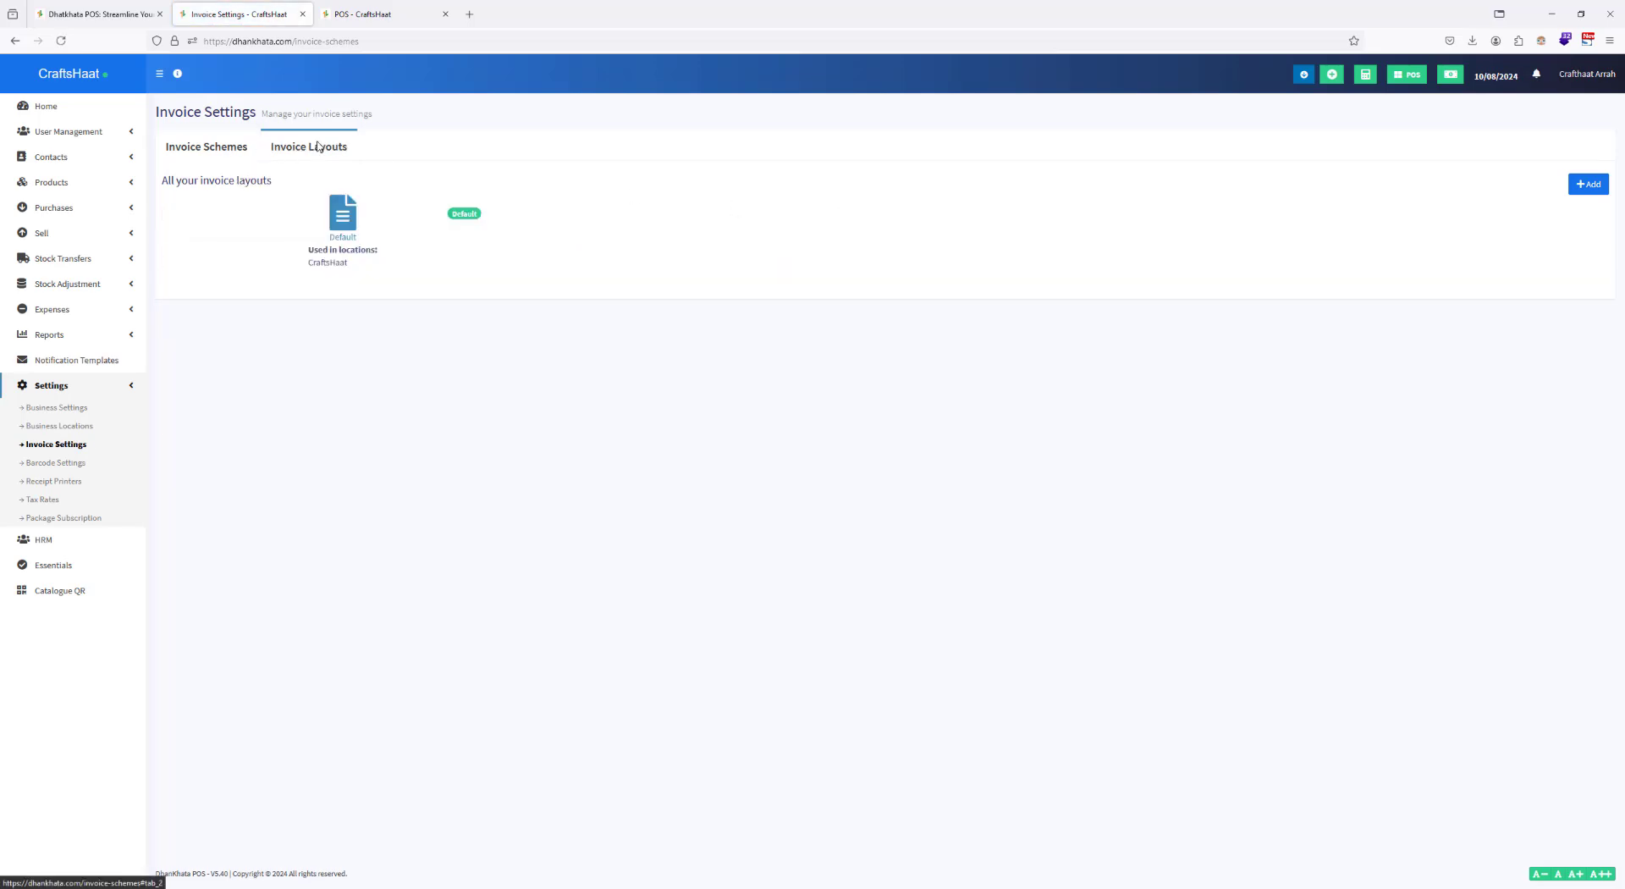
{"action": "left_click", "coordinate": [345, 207]}
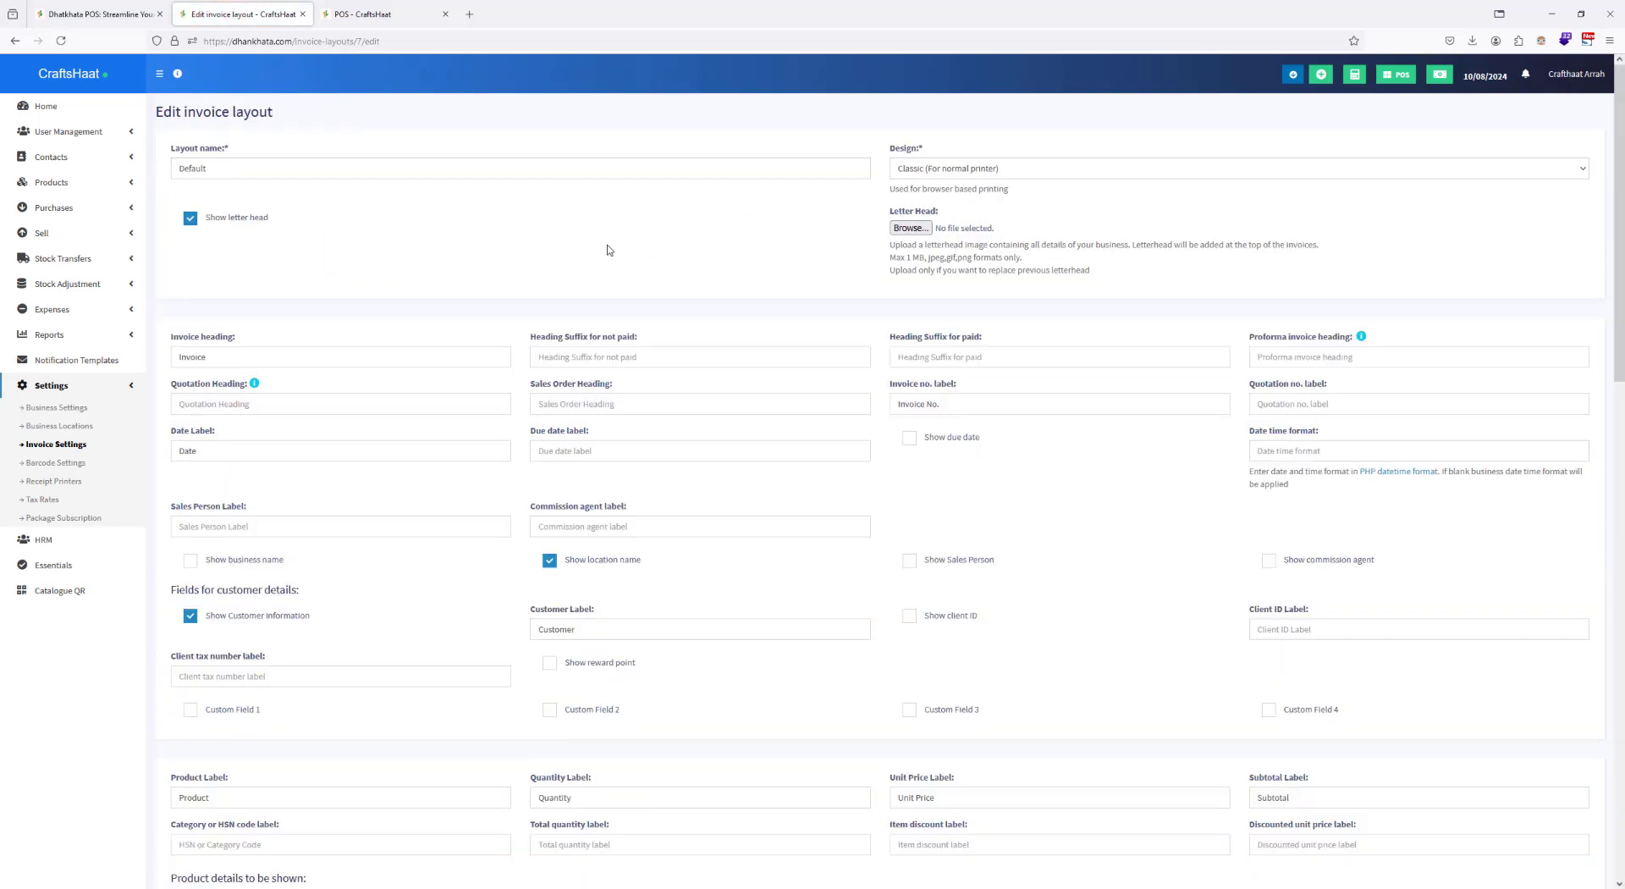
{"action": "scroll", "coordinate": [653, 211], "scroll_direction": "down", "scroll_amount": 10}
{"action": "scroll", "coordinate": [657, 215], "scroll_direction": "down", "scroll_amount": 5}
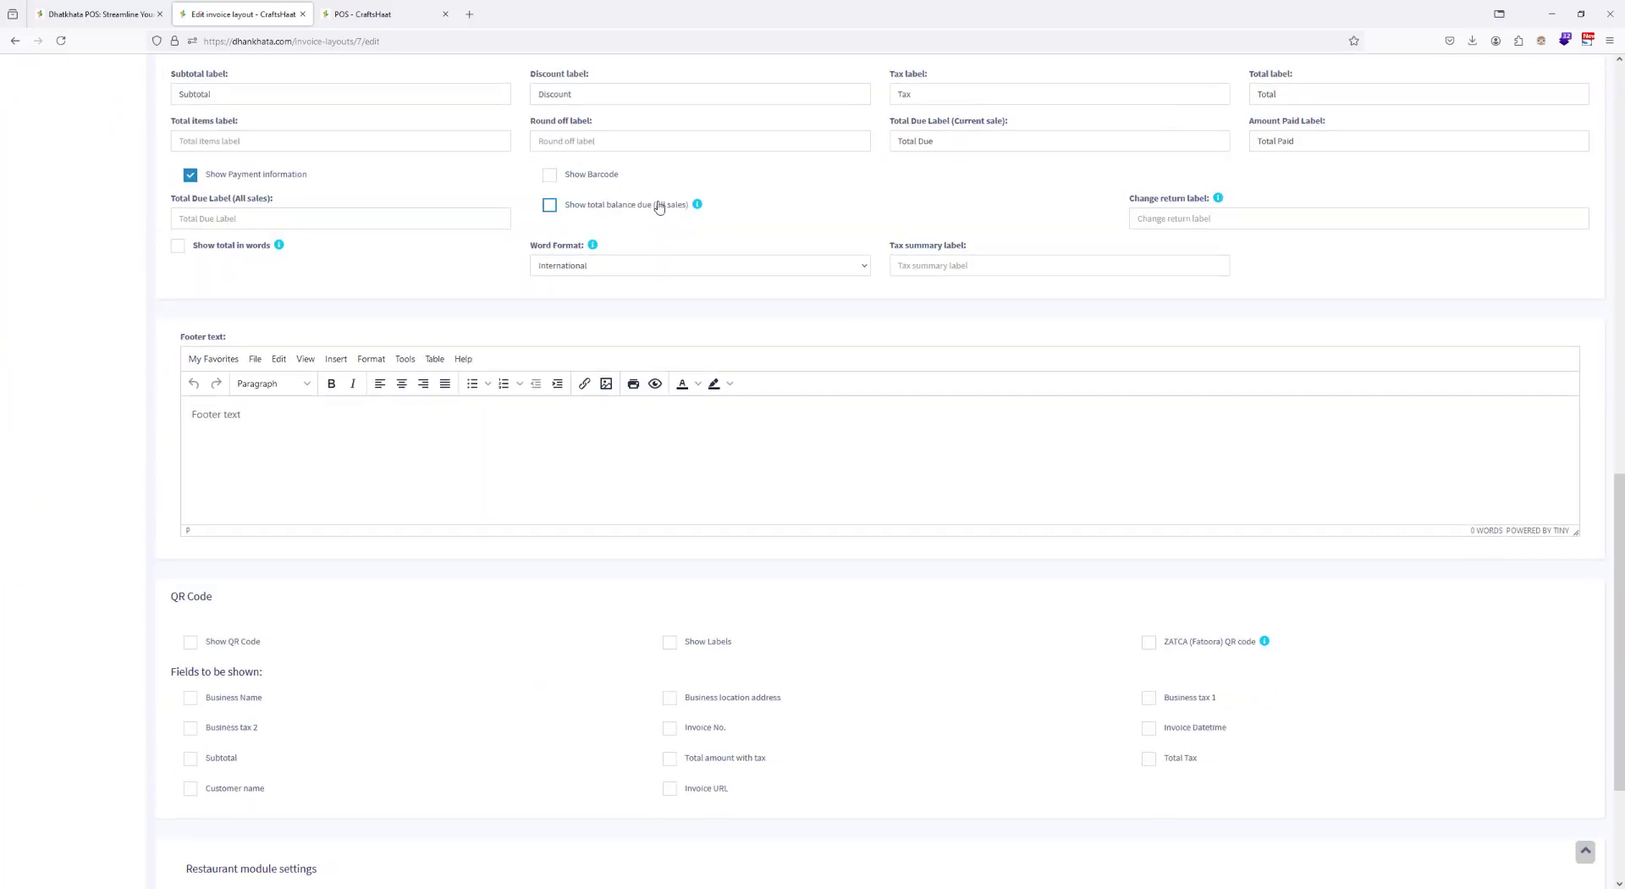
{"action": "left_click", "coordinate": [240, 423]}
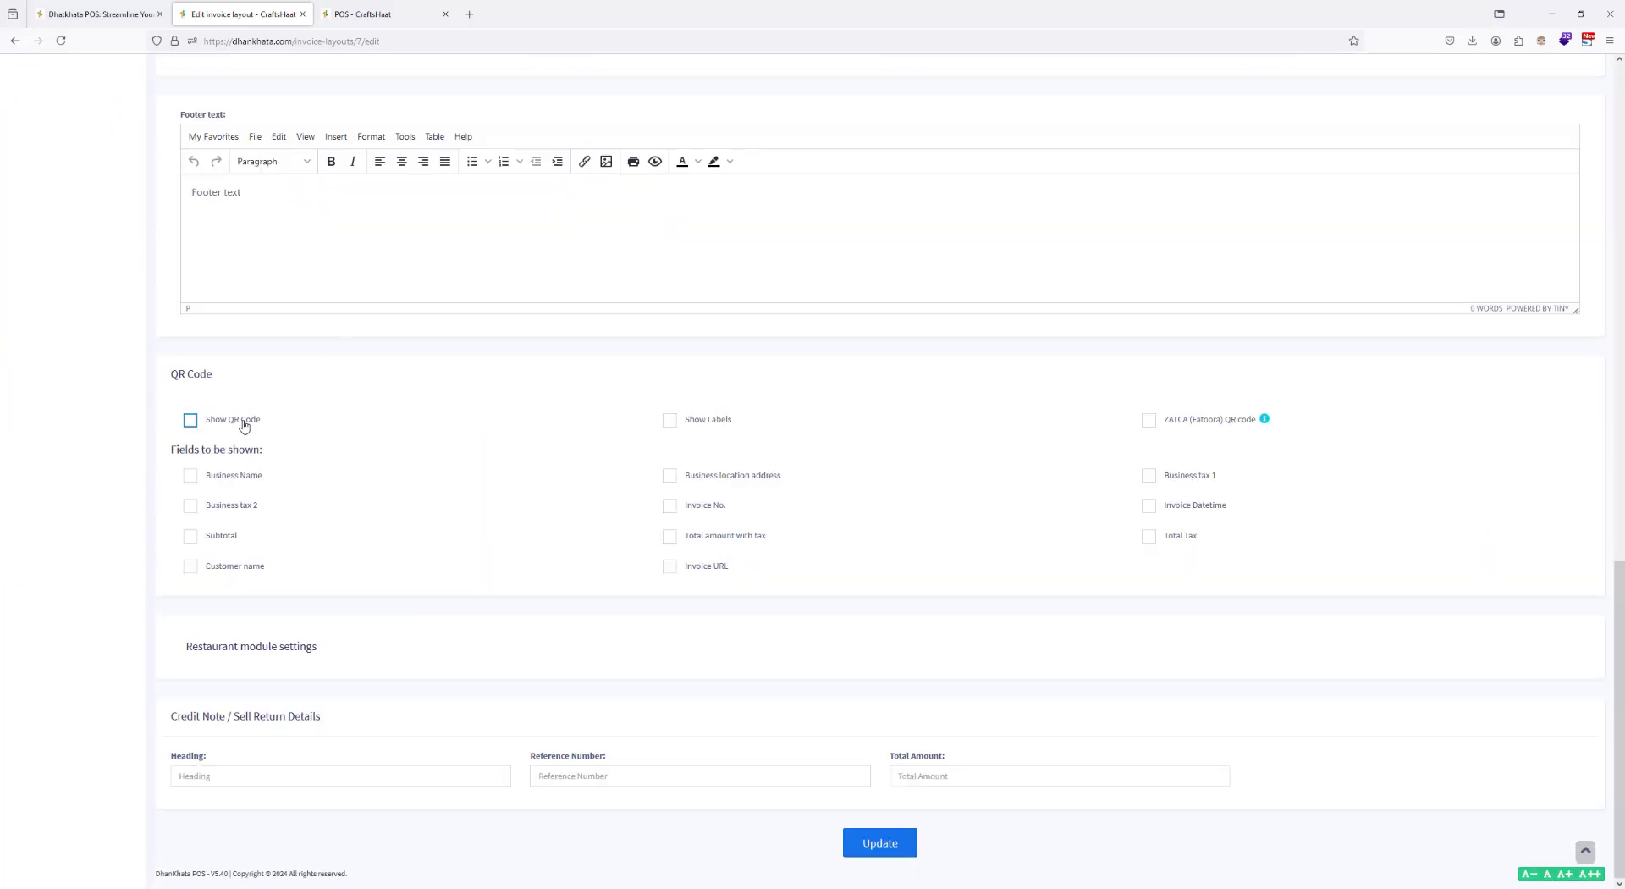
{"action": "left_click", "coordinate": [701, 567]}
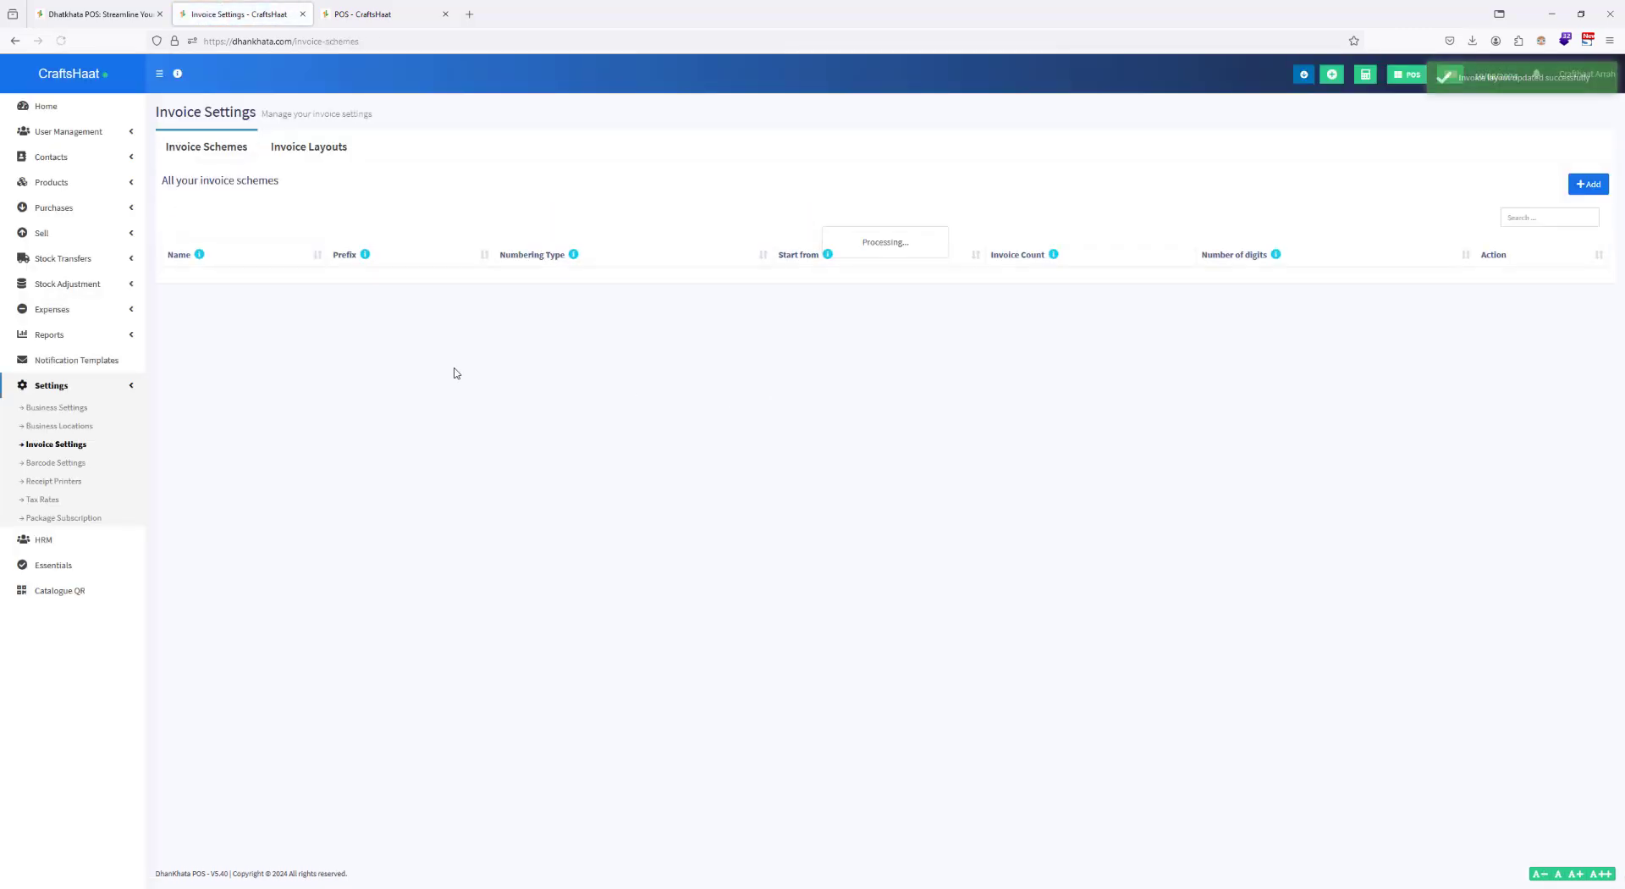
Step: Add one Fishy Madhubani Art, one Ganesha Paintings, two Shiva-Parvati and the Mahavidyas and one Madhubani Peacock Painting to a new POS walk-in sale
{"action": "left_click", "coordinate": [370, 10]}
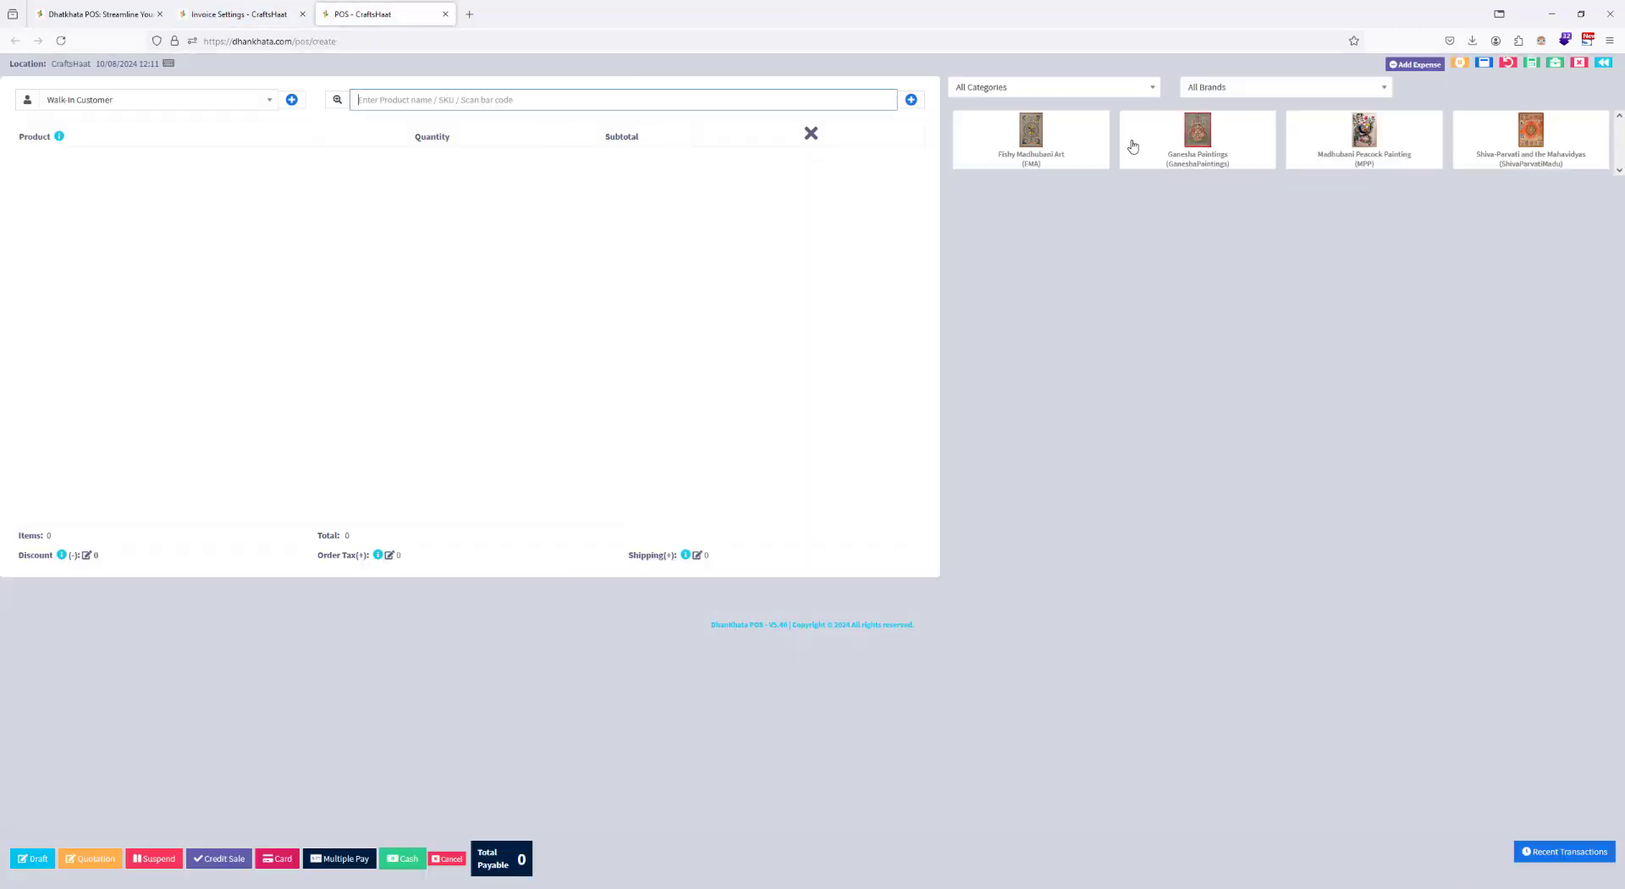
{"action": "left_click", "coordinate": [1036, 139]}
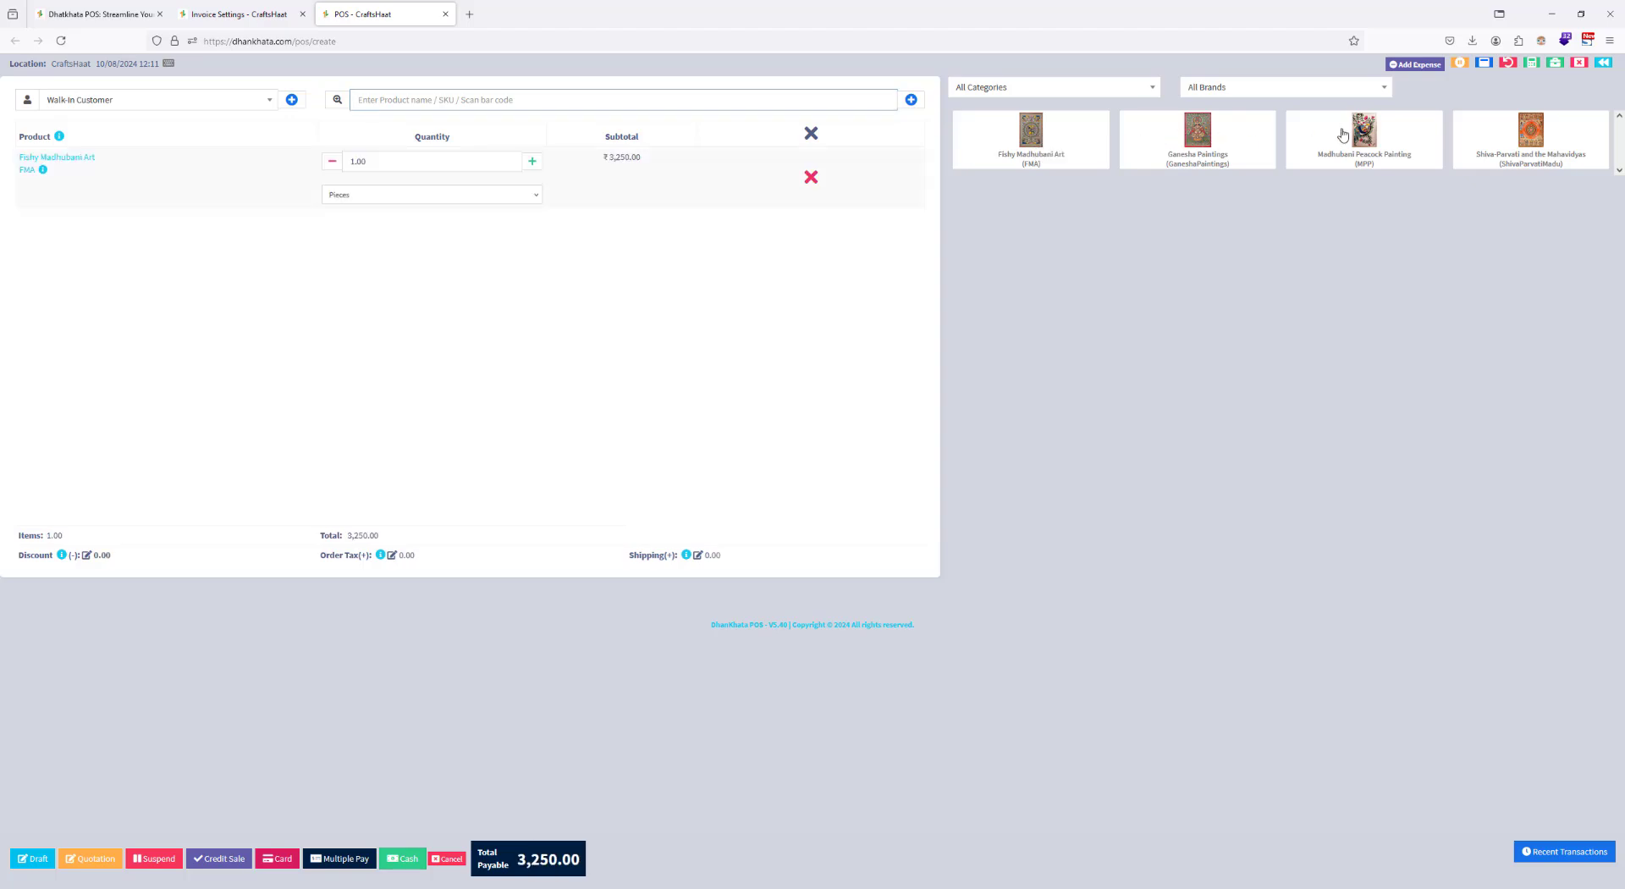
{"action": "left_click", "coordinate": [1538, 142]}
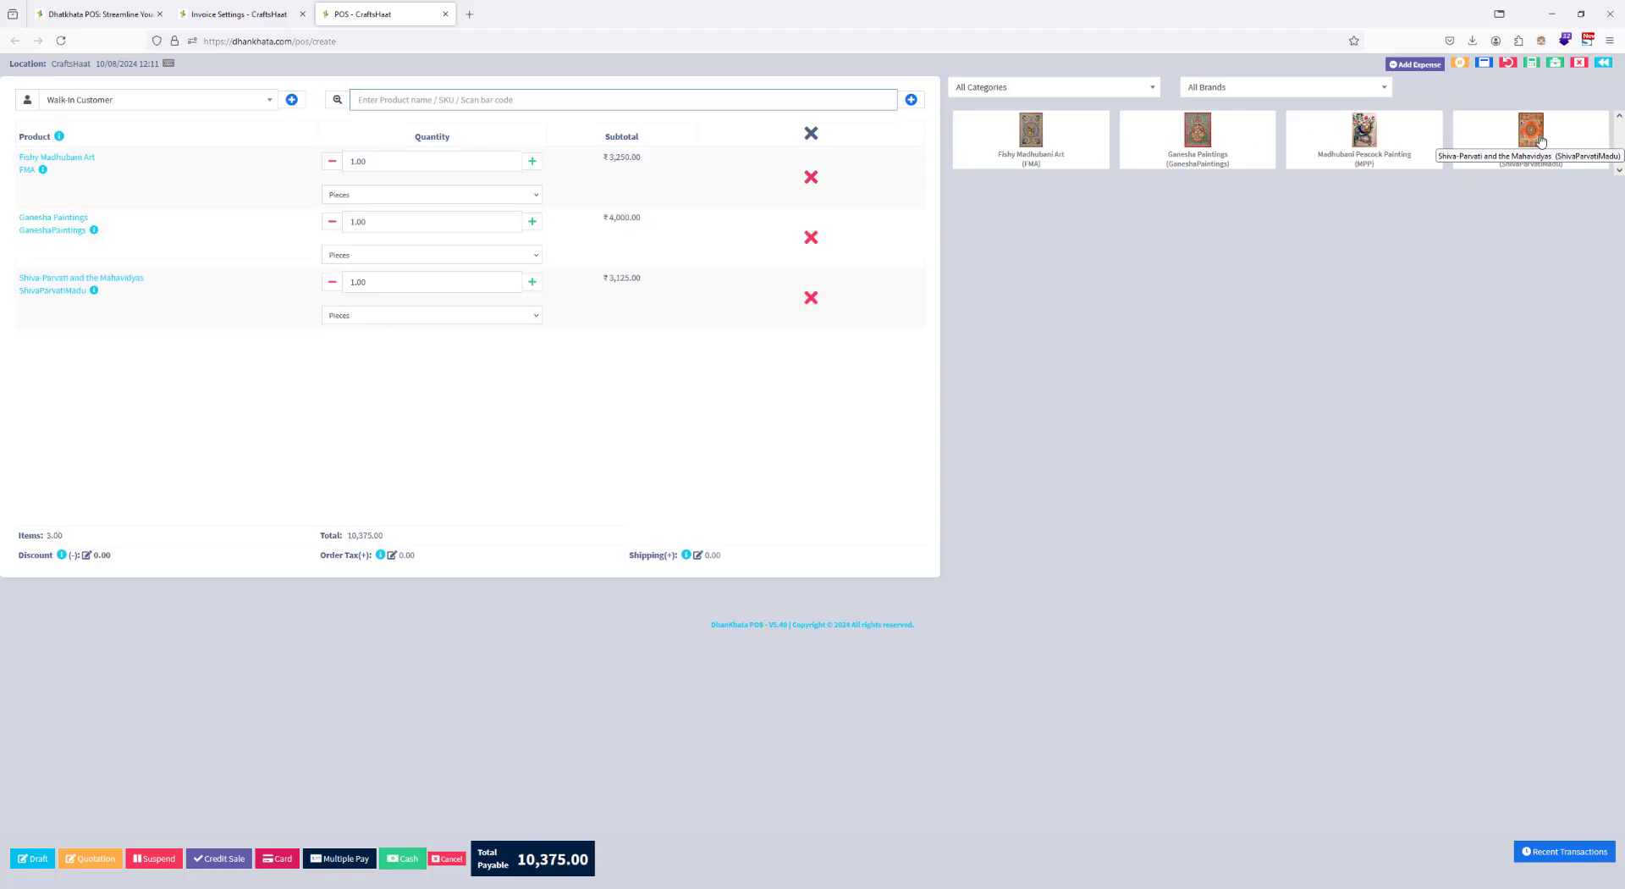
{"action": "left_click", "coordinate": [1539, 137]}
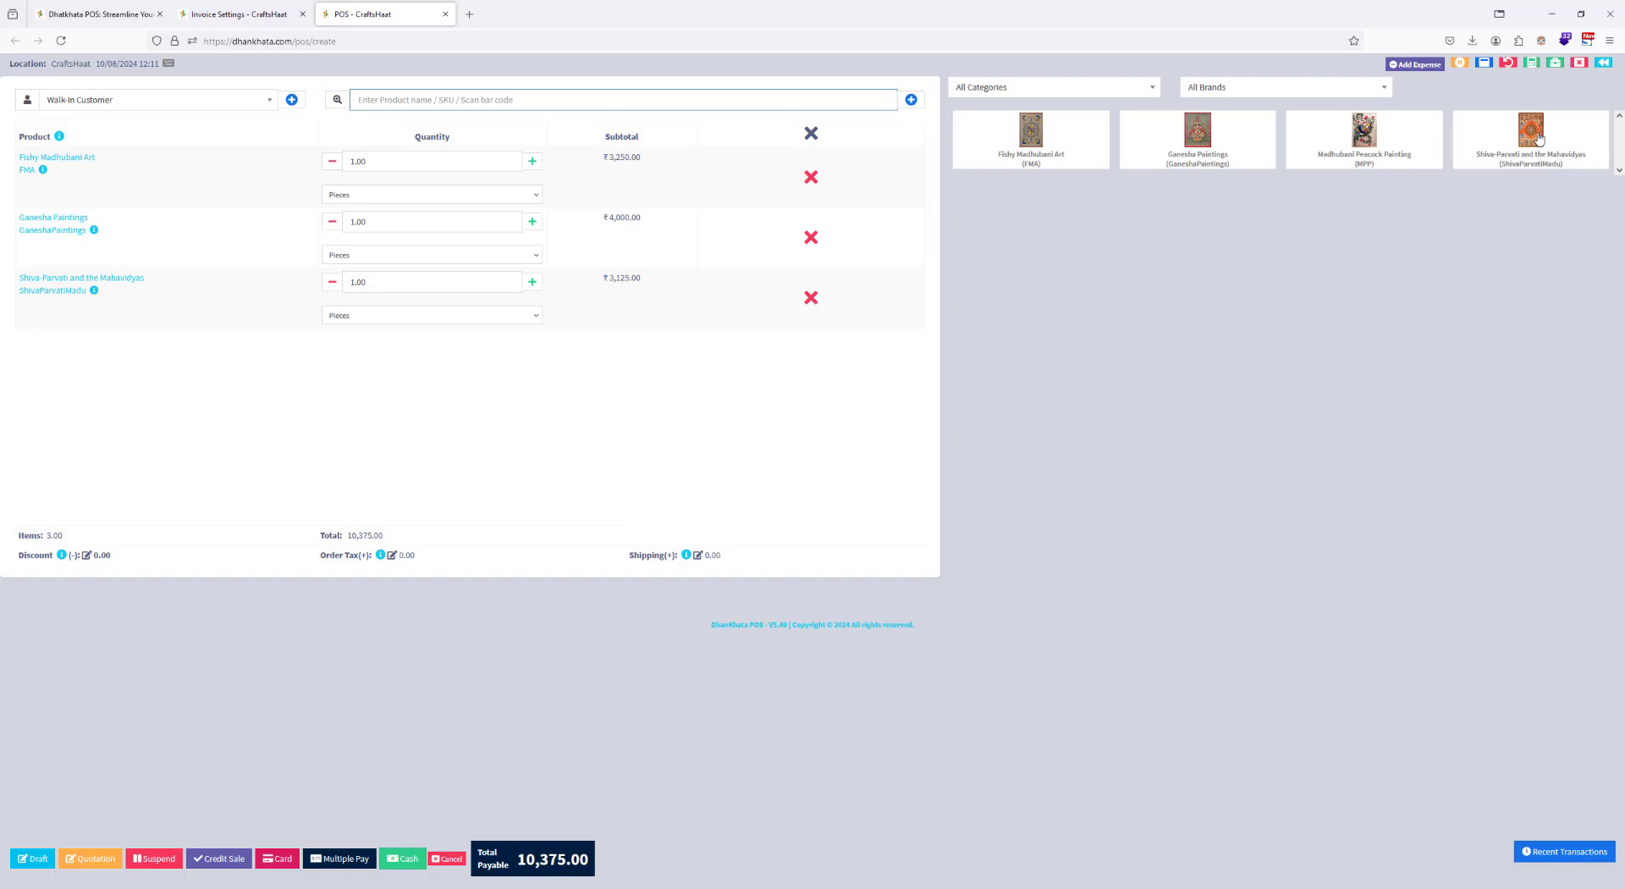
{"action": "left_click", "coordinate": [1361, 122]}
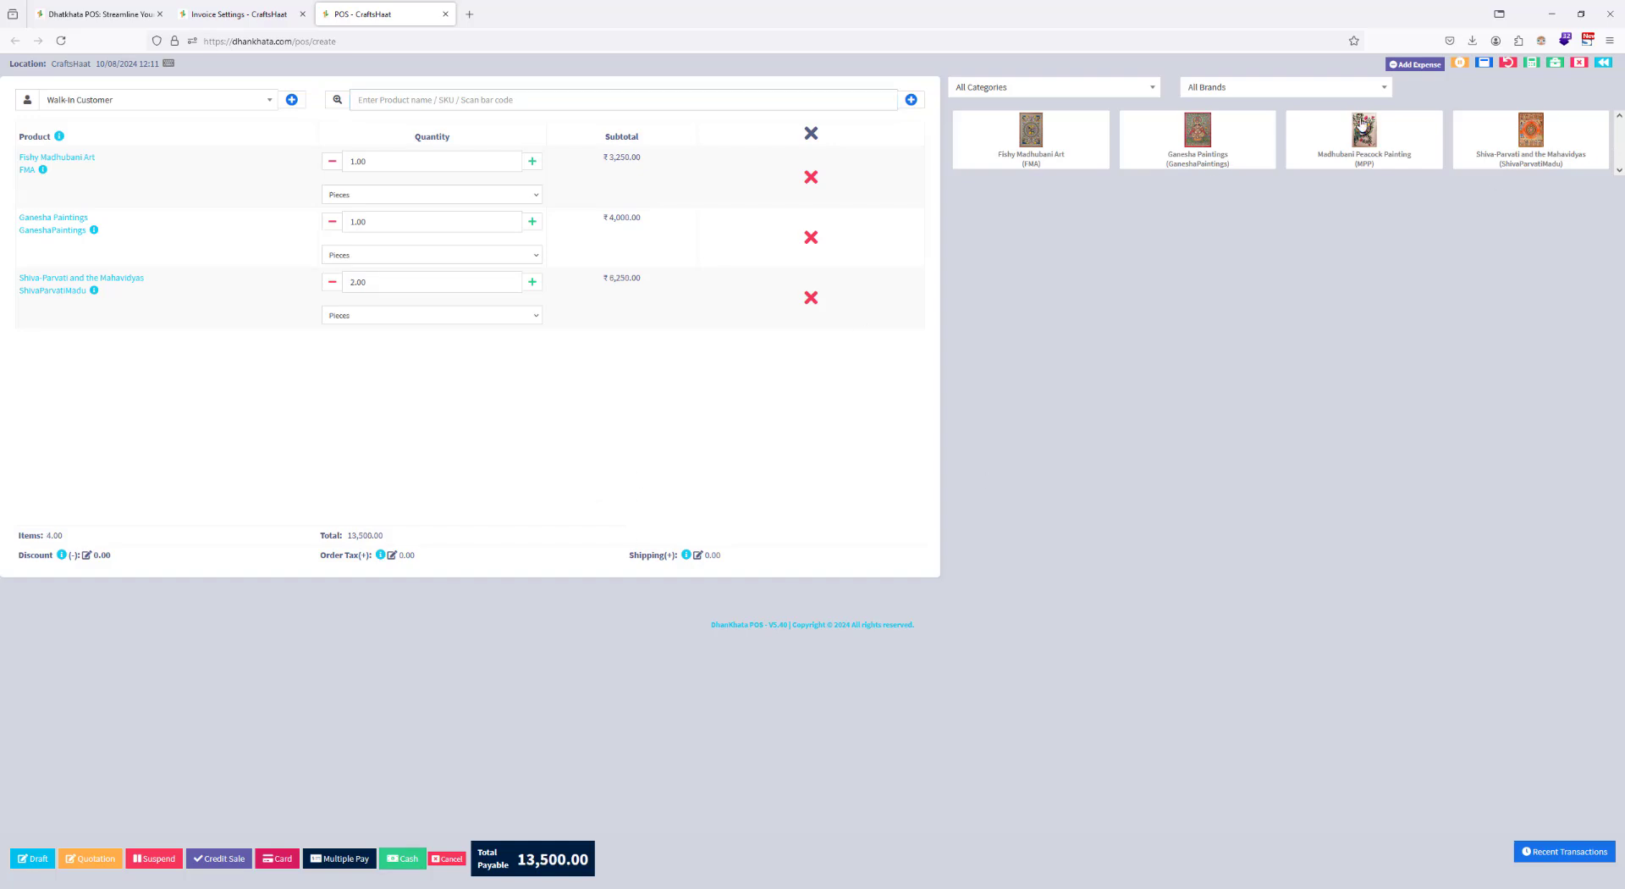
Step: Complete the multi-item sale for cash and preview its invoice with Save to PDF as destination
{"action": "left_click", "coordinate": [402, 857]}
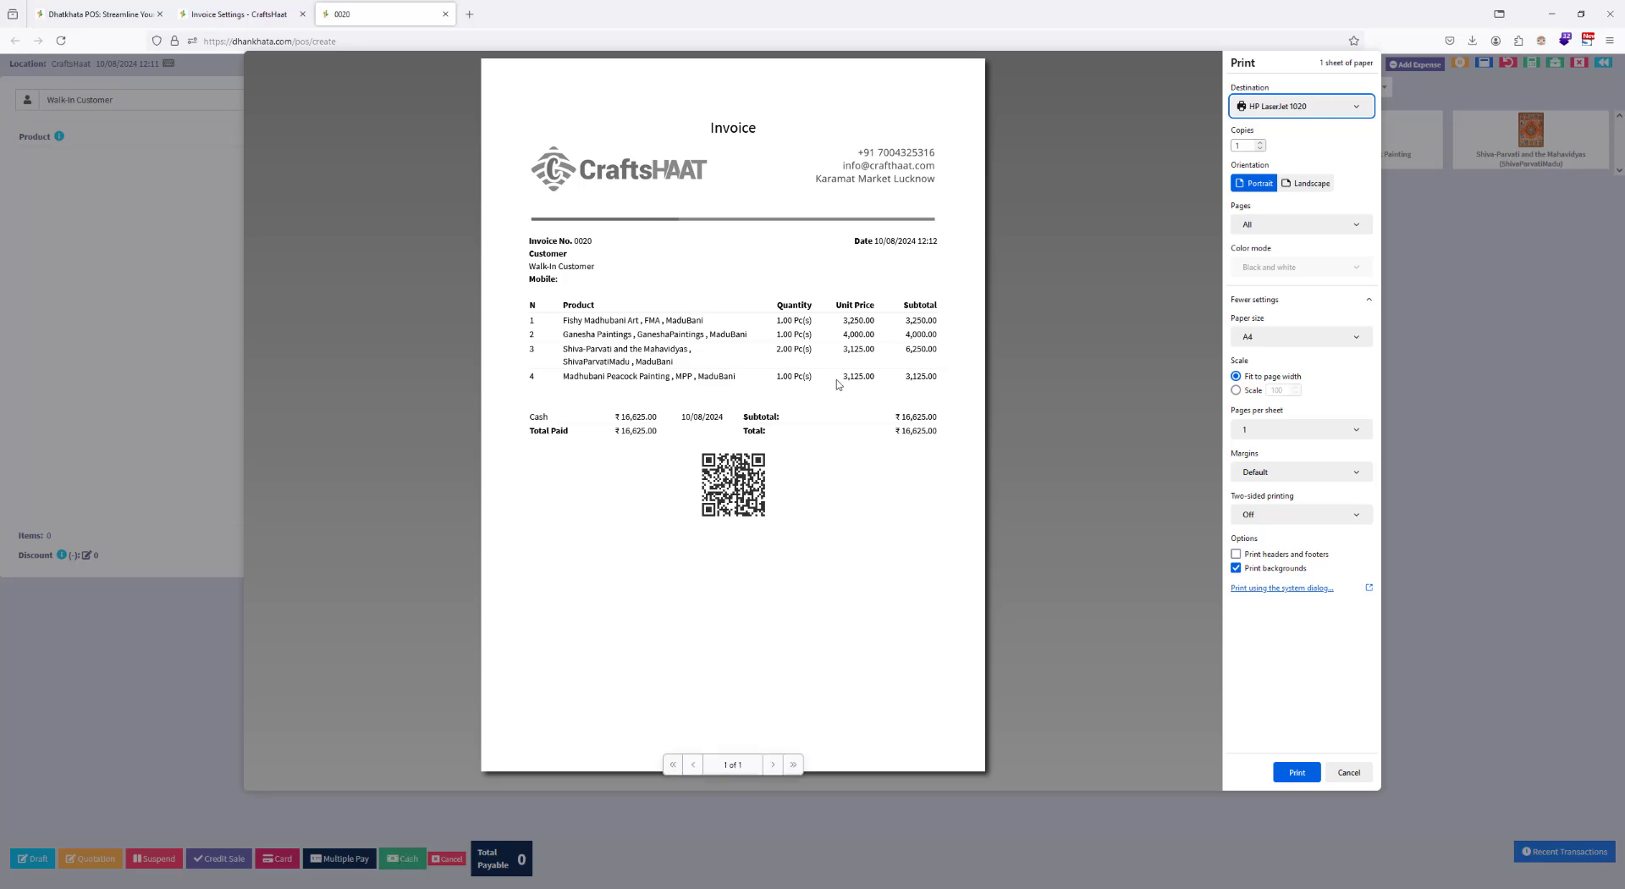
{"action": "left_click", "coordinate": [1301, 106]}
{"action": "left_click", "coordinate": [1269, 130]}
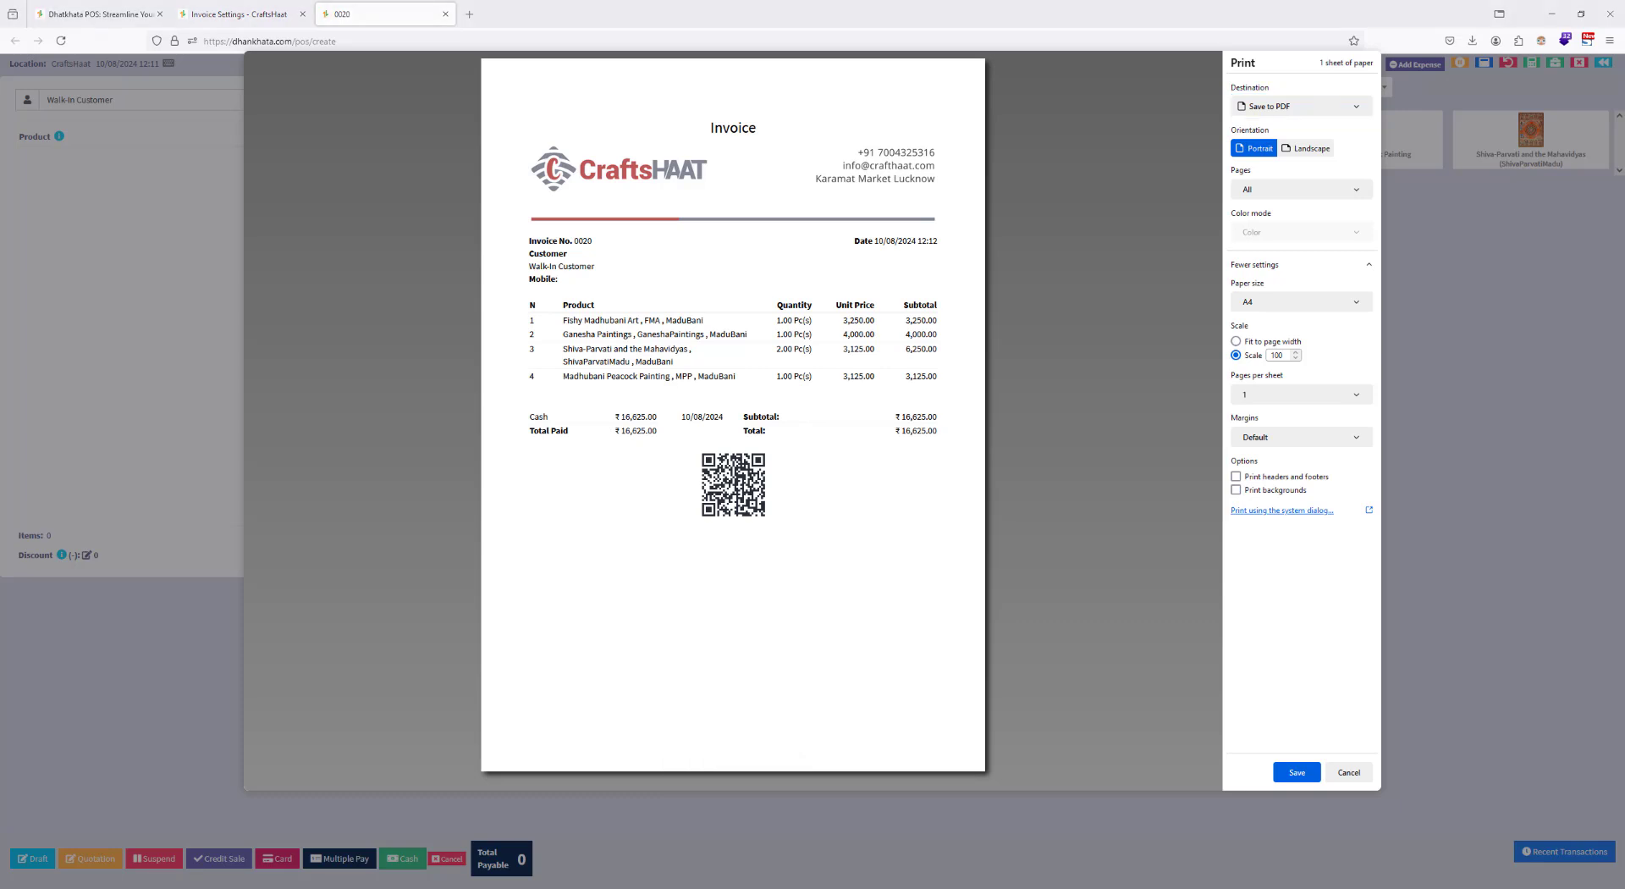
Step: Paste the prepared Terms and Conditions paragraph into the footer text of the Default invoice layout
{"action": "left_click", "coordinate": [254, 14]}
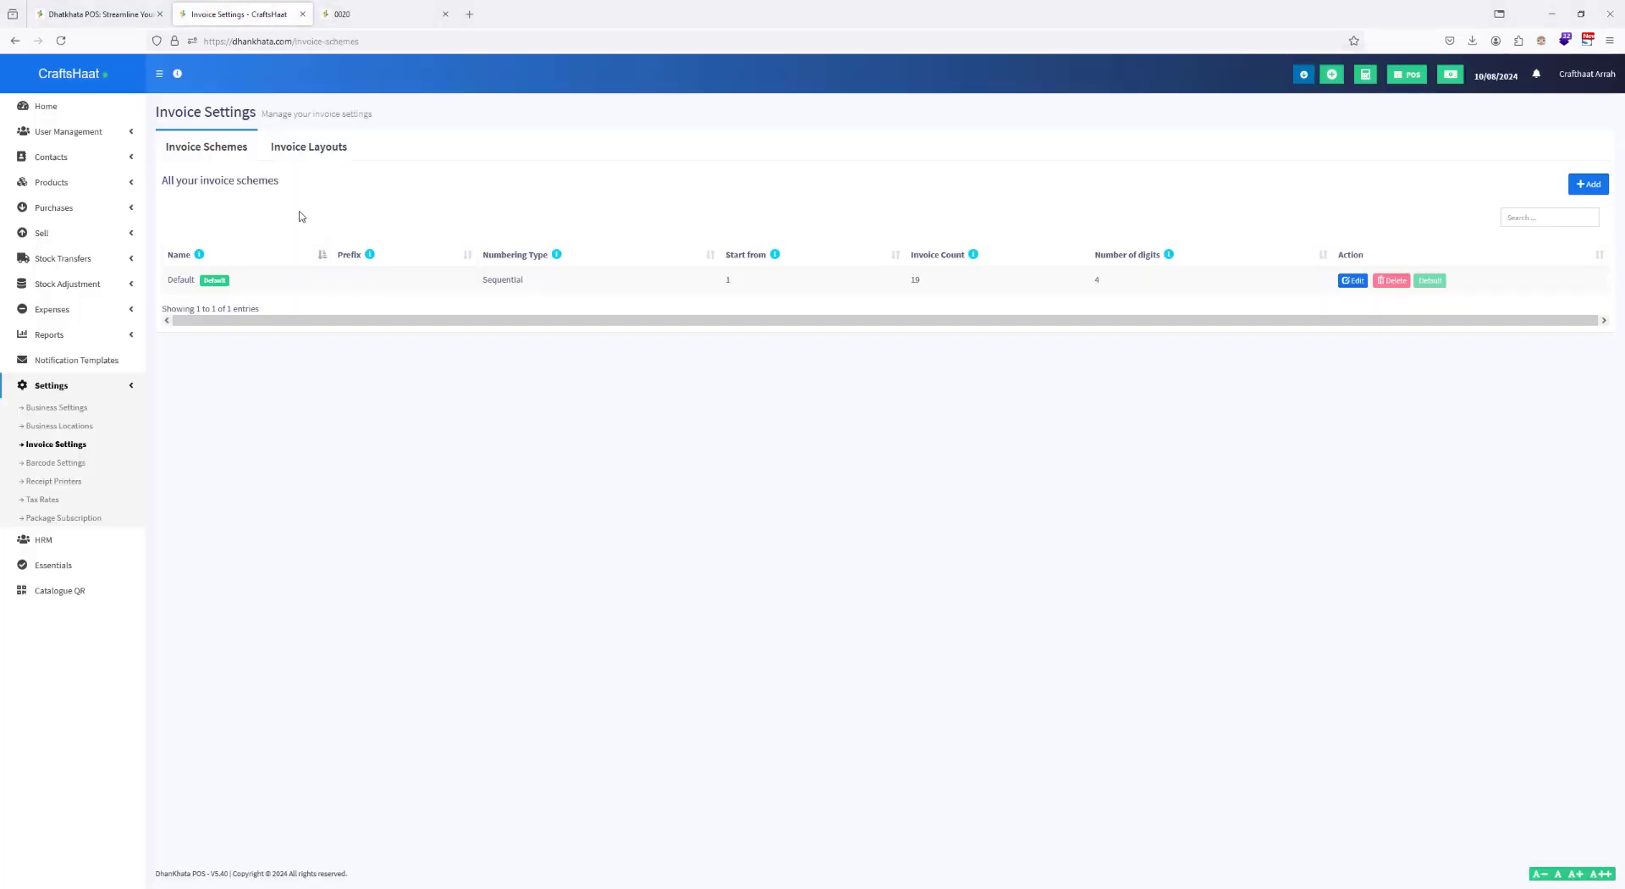
{"action": "left_click", "coordinate": [327, 147]}
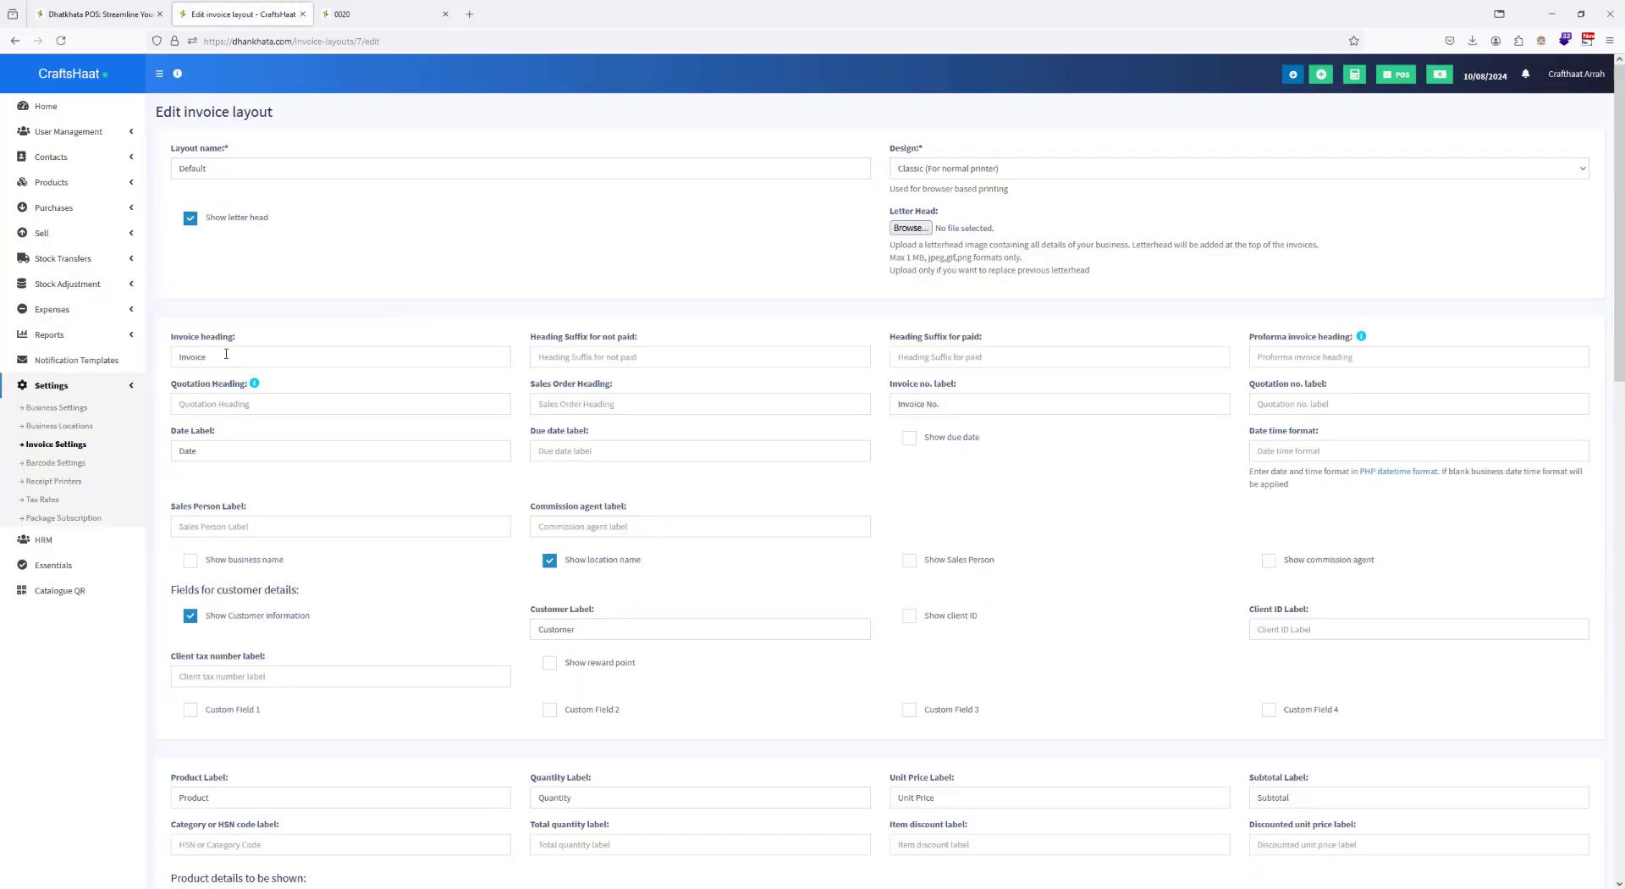
{"action": "scroll", "coordinate": [355, 284], "scroll_direction": "down", "scroll_amount": 12}
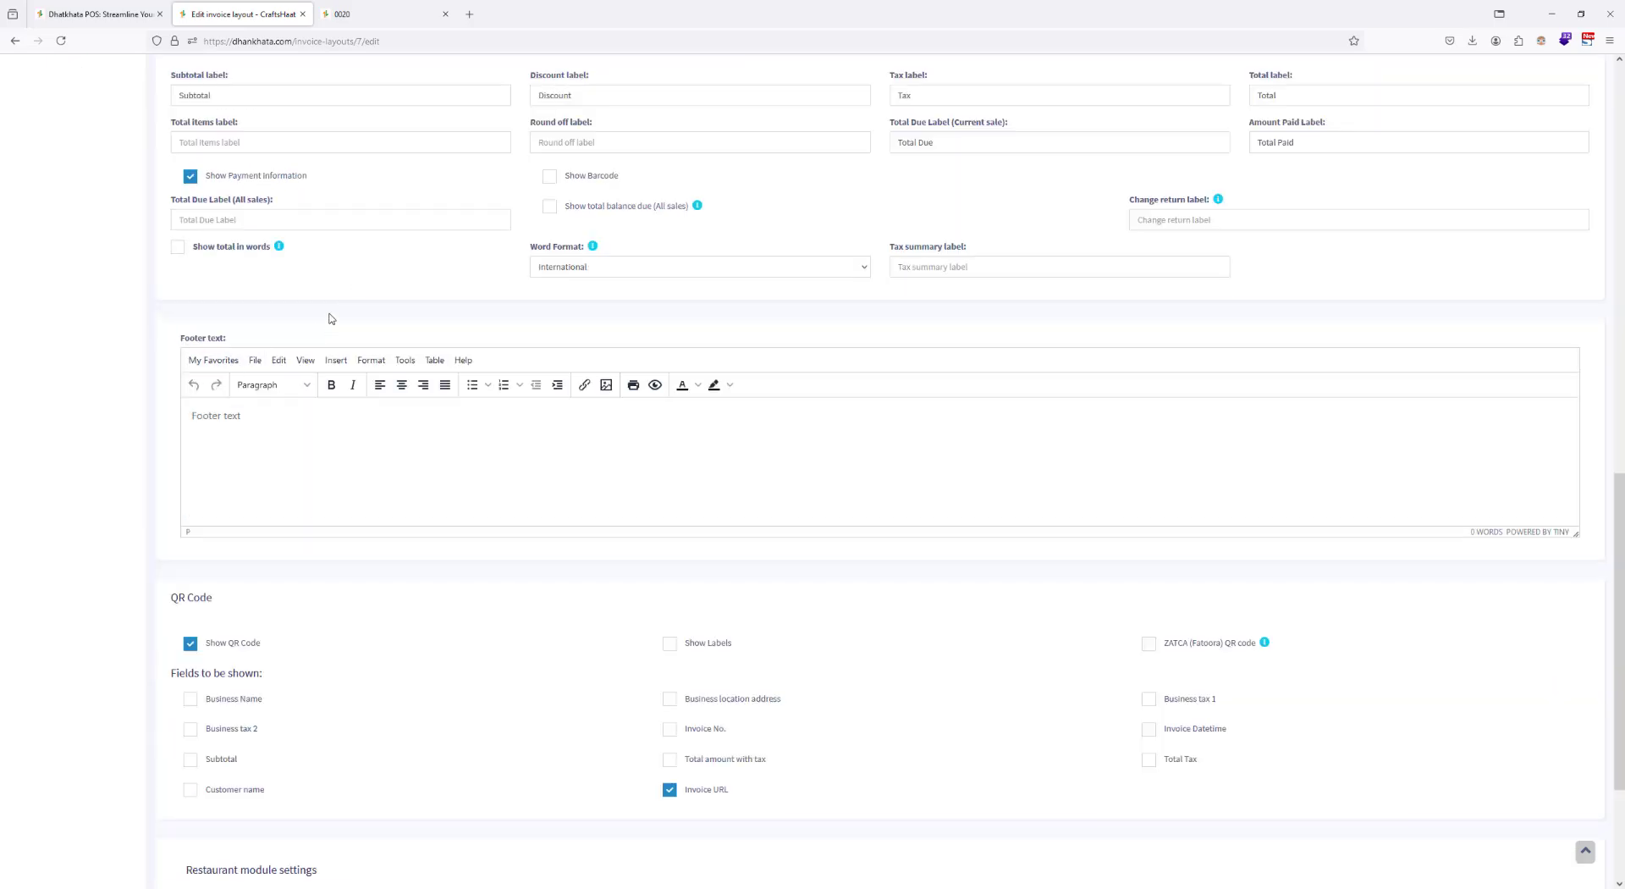
{"action": "scroll", "coordinate": [327, 319], "scroll_direction": "up", "scroll_amount": 12}
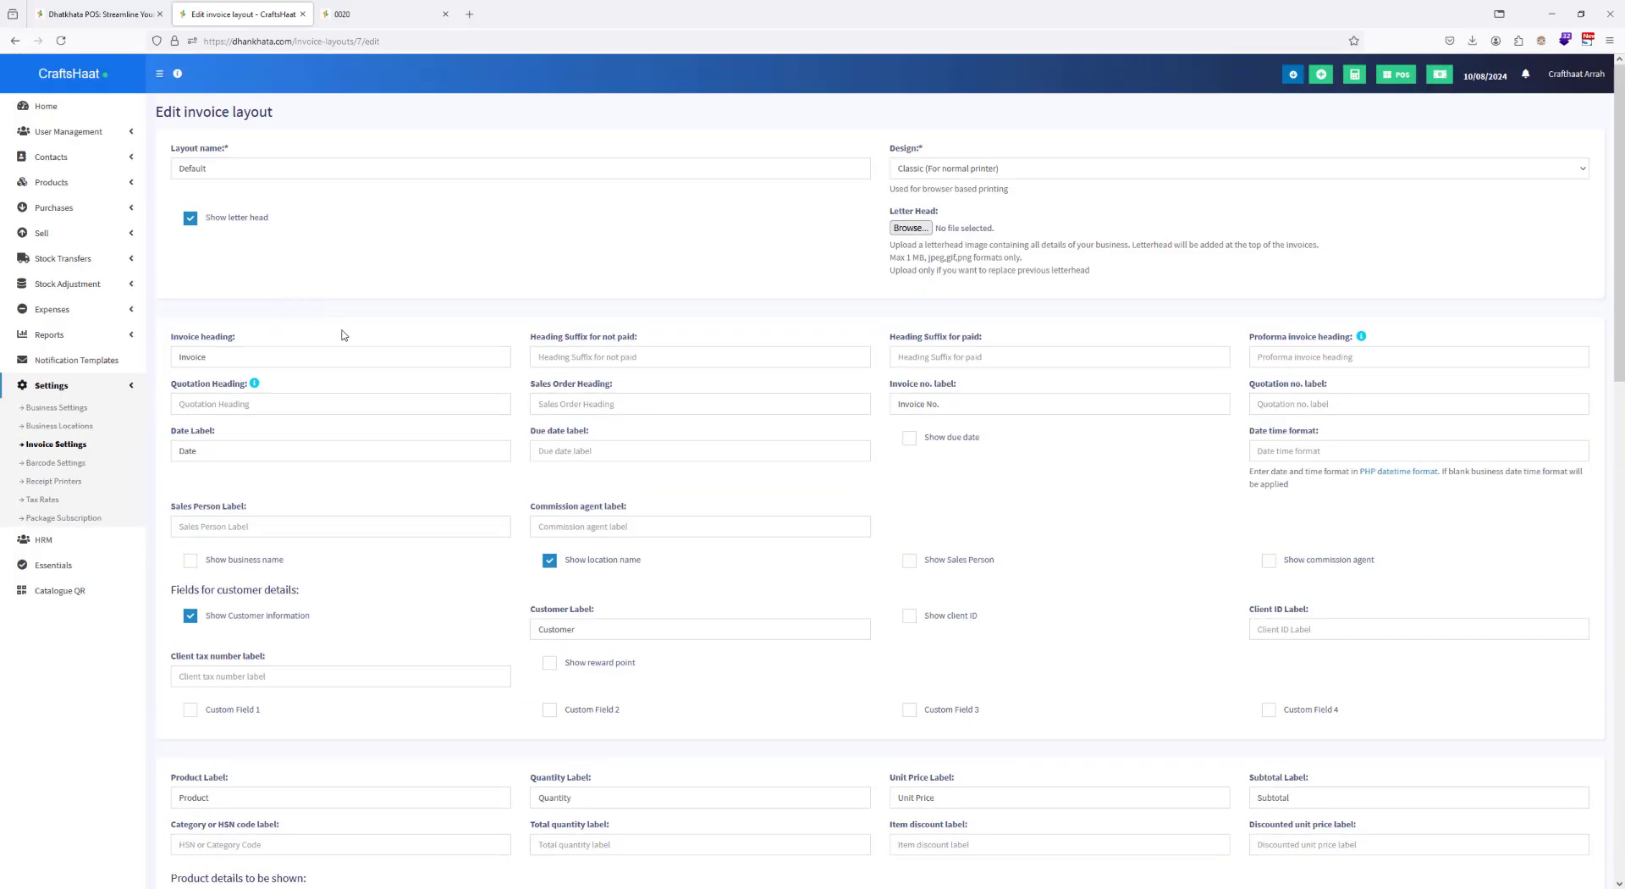
{"action": "scroll", "coordinate": [418, 334], "scroll_direction": "down", "scroll_amount": 12}
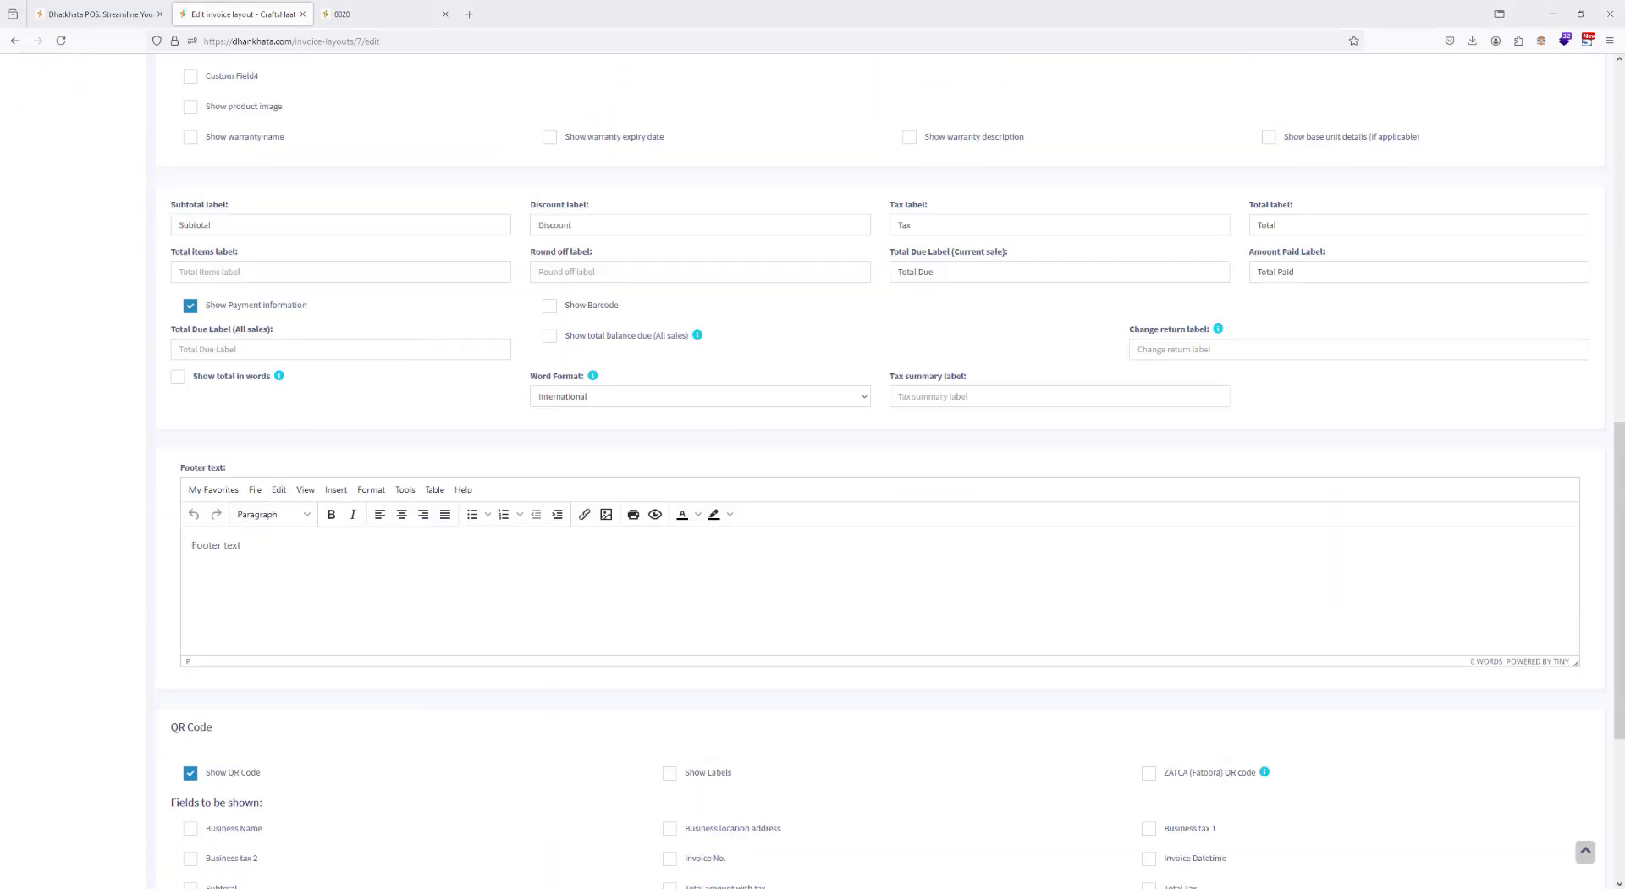
{"action": "left_click", "coordinate": [562, 558]}
{"action": "type", "text": "Terms and Conditions: 100% payment in advance or as mutually agreed. Accepted methods include Cash, Bank Transfer, or specified payment modes. Late payments incur a 2% monthly interest fee. Paintings will be delivered on the agreed date, but delays may occur due to unforeseen events like natural disasters or transportation issues. No returns or refunds after purchase unless the item is damaged during delivery. Ownership of the painting transfers upon full payment."}
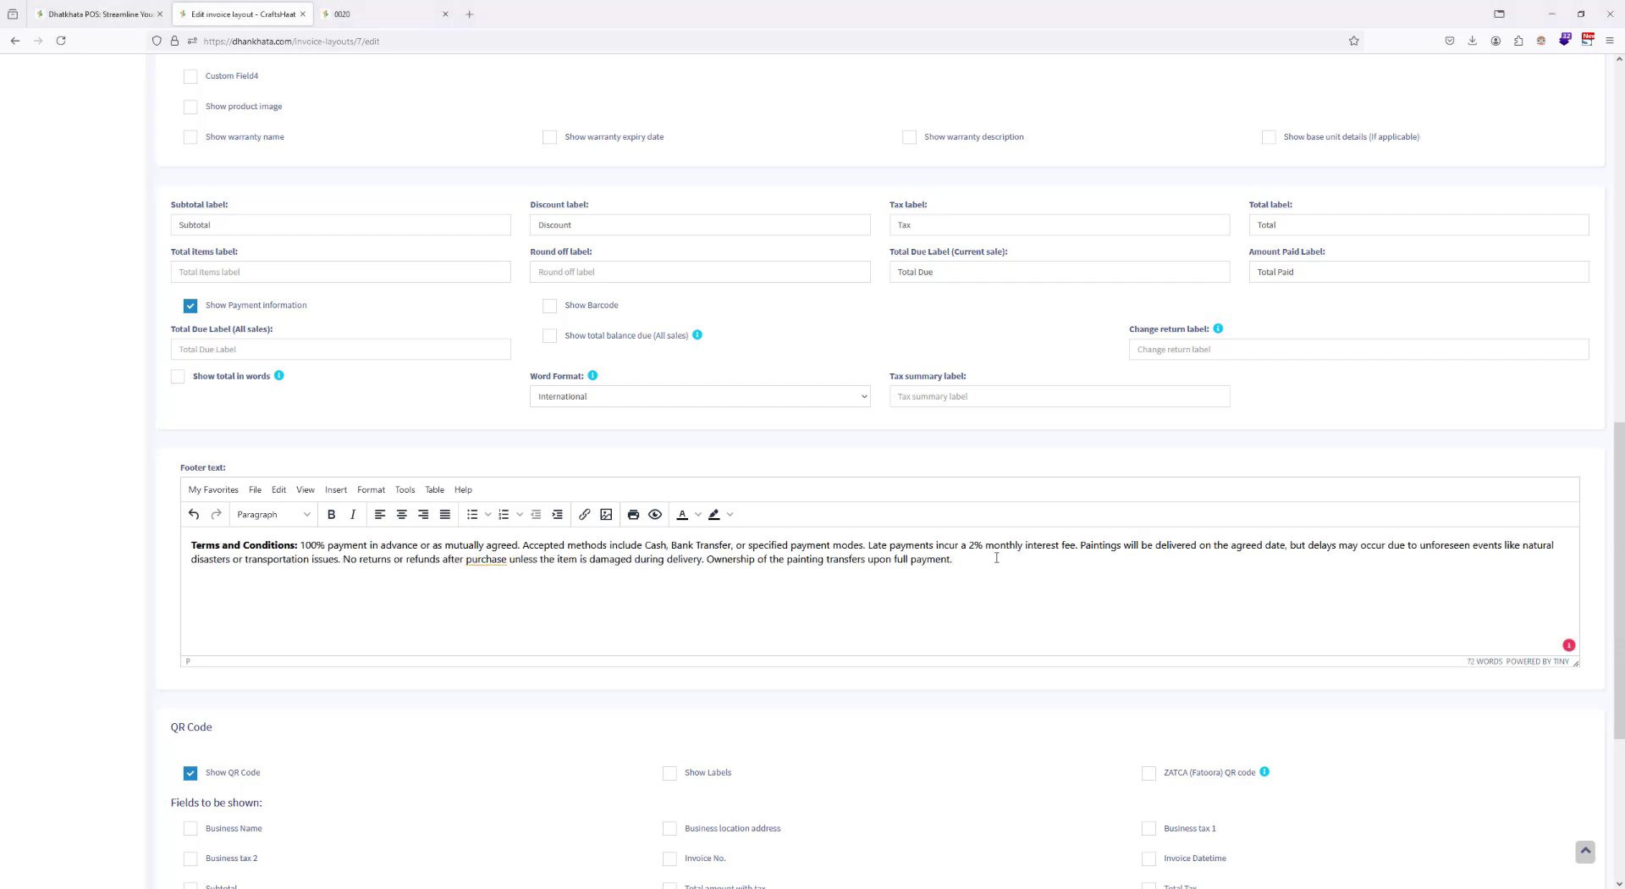
Step: Italicize the whole Terms and Conditions paragraph in the footer text
{"action": "left_click_drag", "start_coordinate": [997, 561], "coordinate": [191, 546]}
{"action": "left_click", "coordinate": [353, 515]}
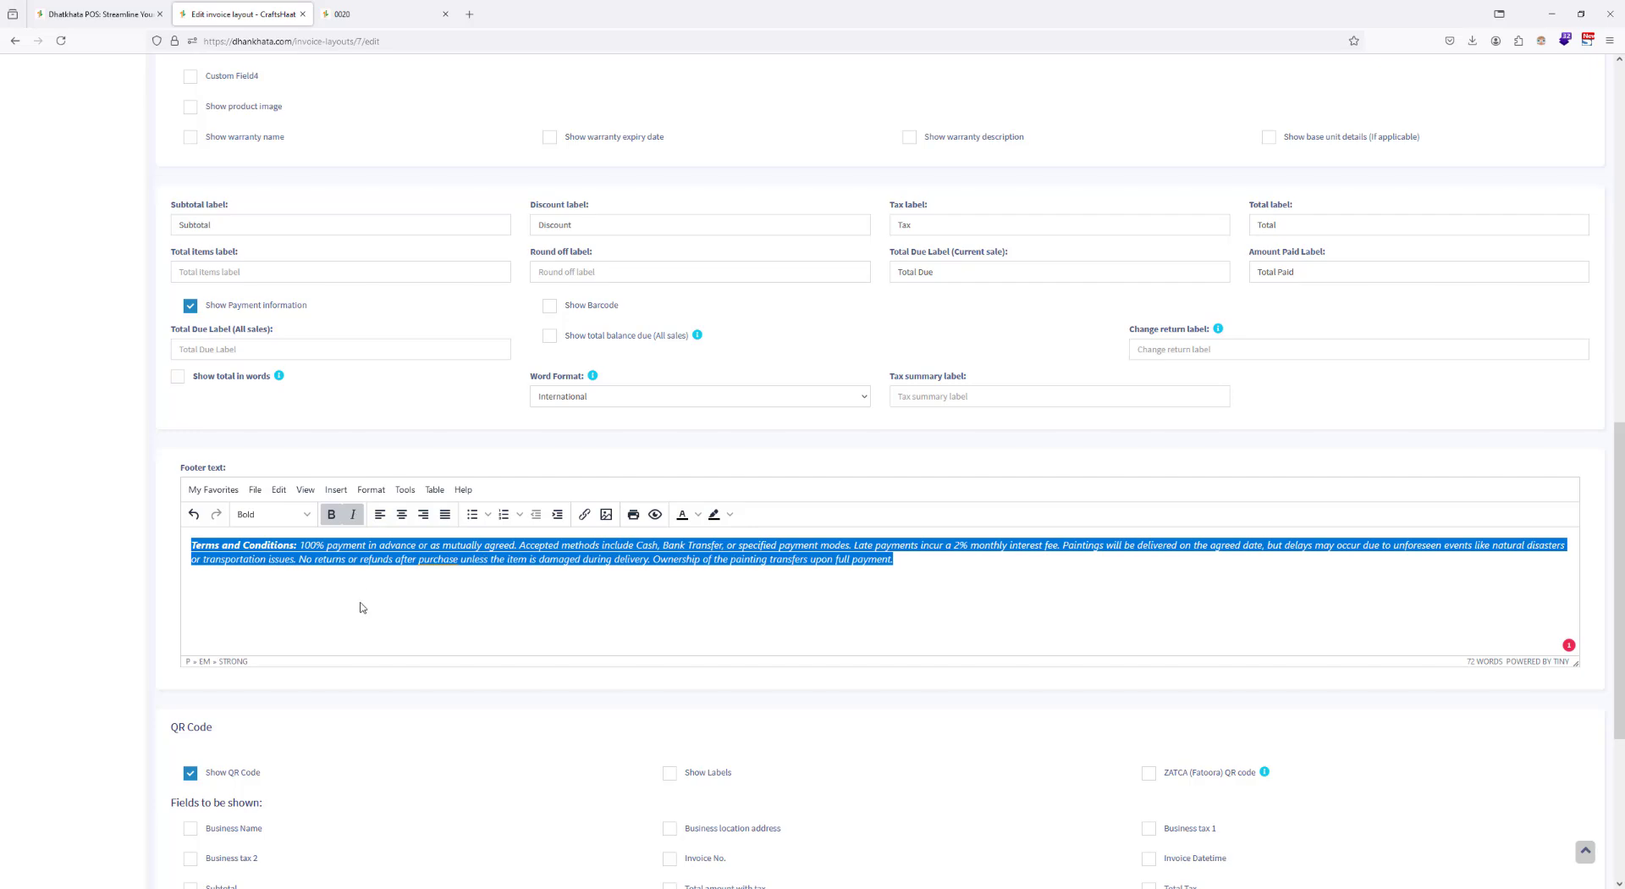
{"action": "left_click", "coordinate": [364, 597]}
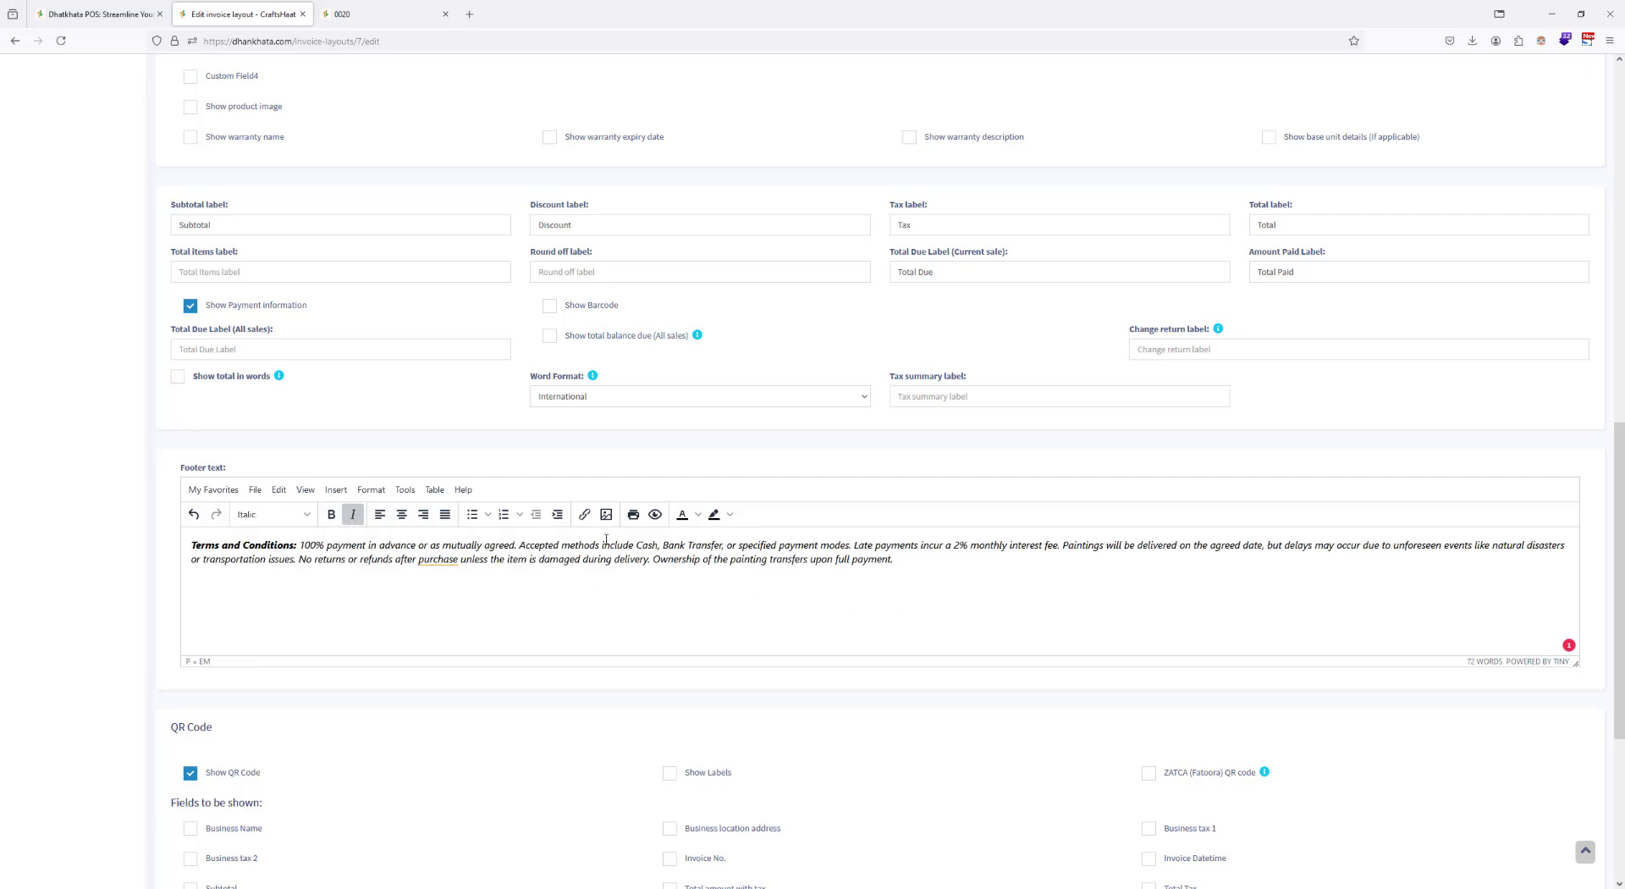
Step: Set the font size of the whole Terms and Conditions paragraph to 10pt and save the invoice layout
{"action": "left_click", "coordinate": [698, 515]}
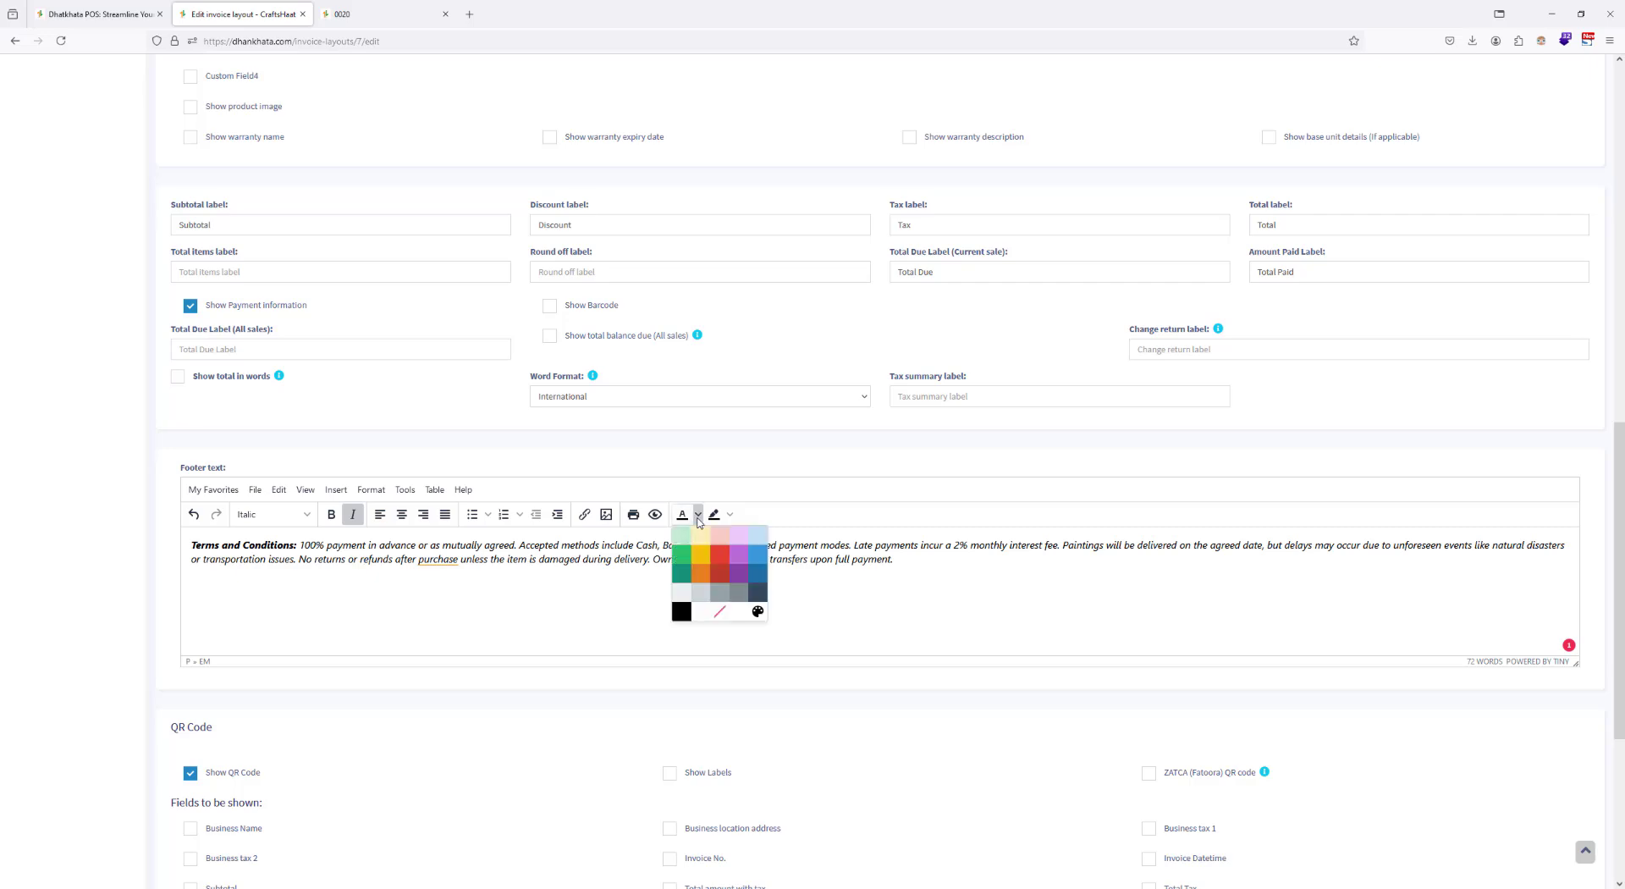
{"action": "left_click", "coordinate": [509, 546]}
{"action": "triple_click", "coordinate": [510, 546]}
{"action": "left_click", "coordinate": [371, 489]}
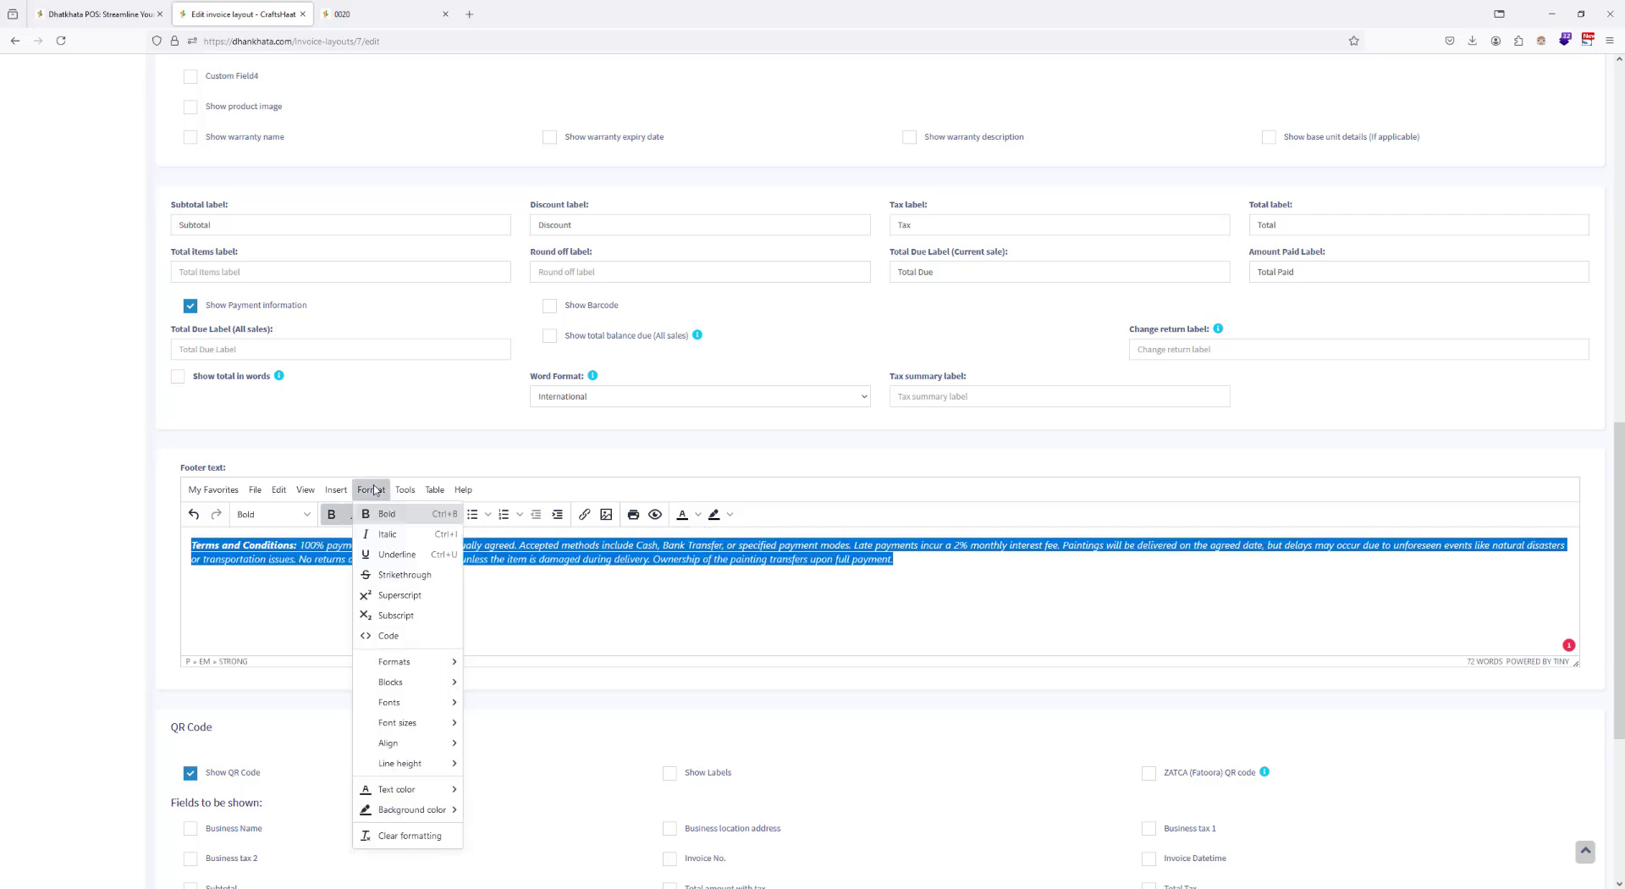
{"action": "mouse_move", "coordinate": [407, 704]}
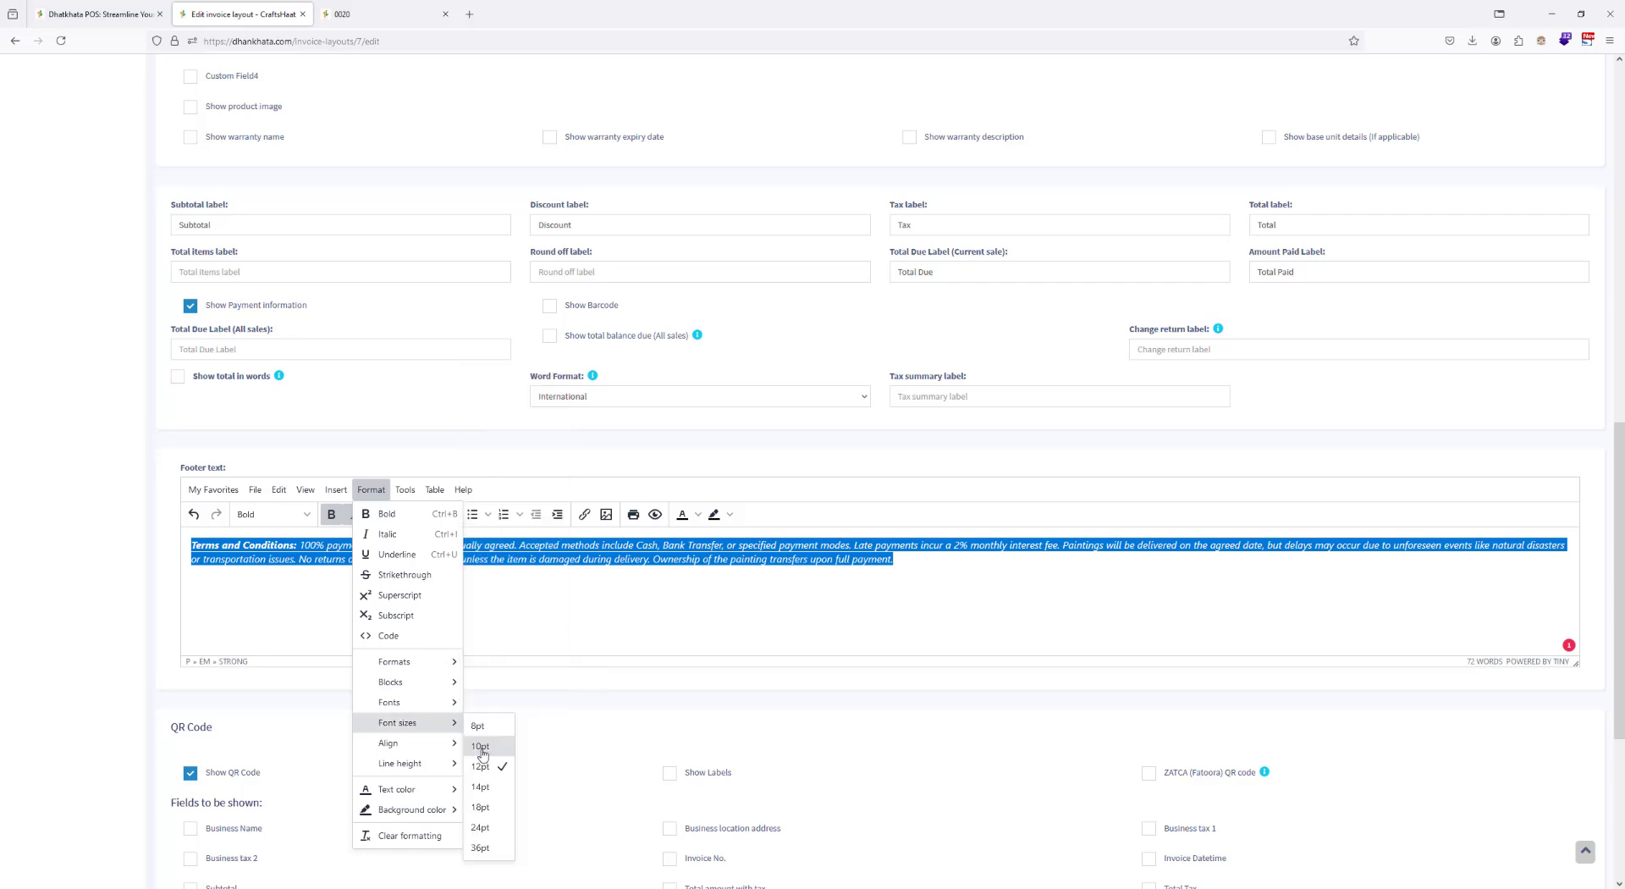
{"action": "left_click", "coordinate": [484, 749]}
{"action": "left_click", "coordinate": [518, 558]}
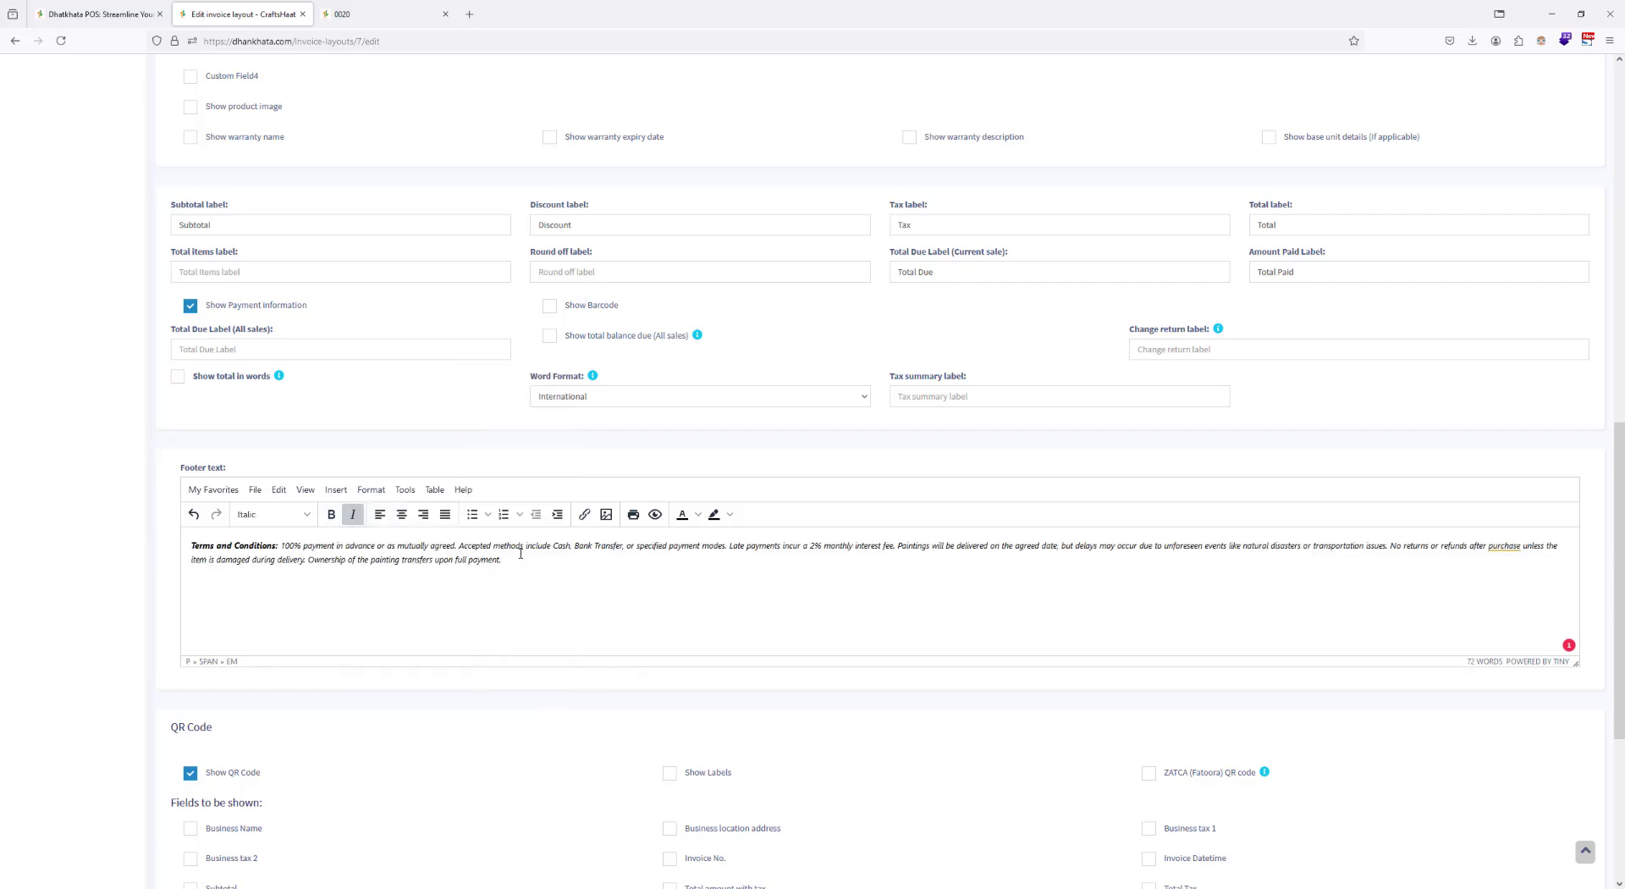
{"action": "scroll", "coordinate": [974, 583], "scroll_direction": "down", "scroll_amount": 4}
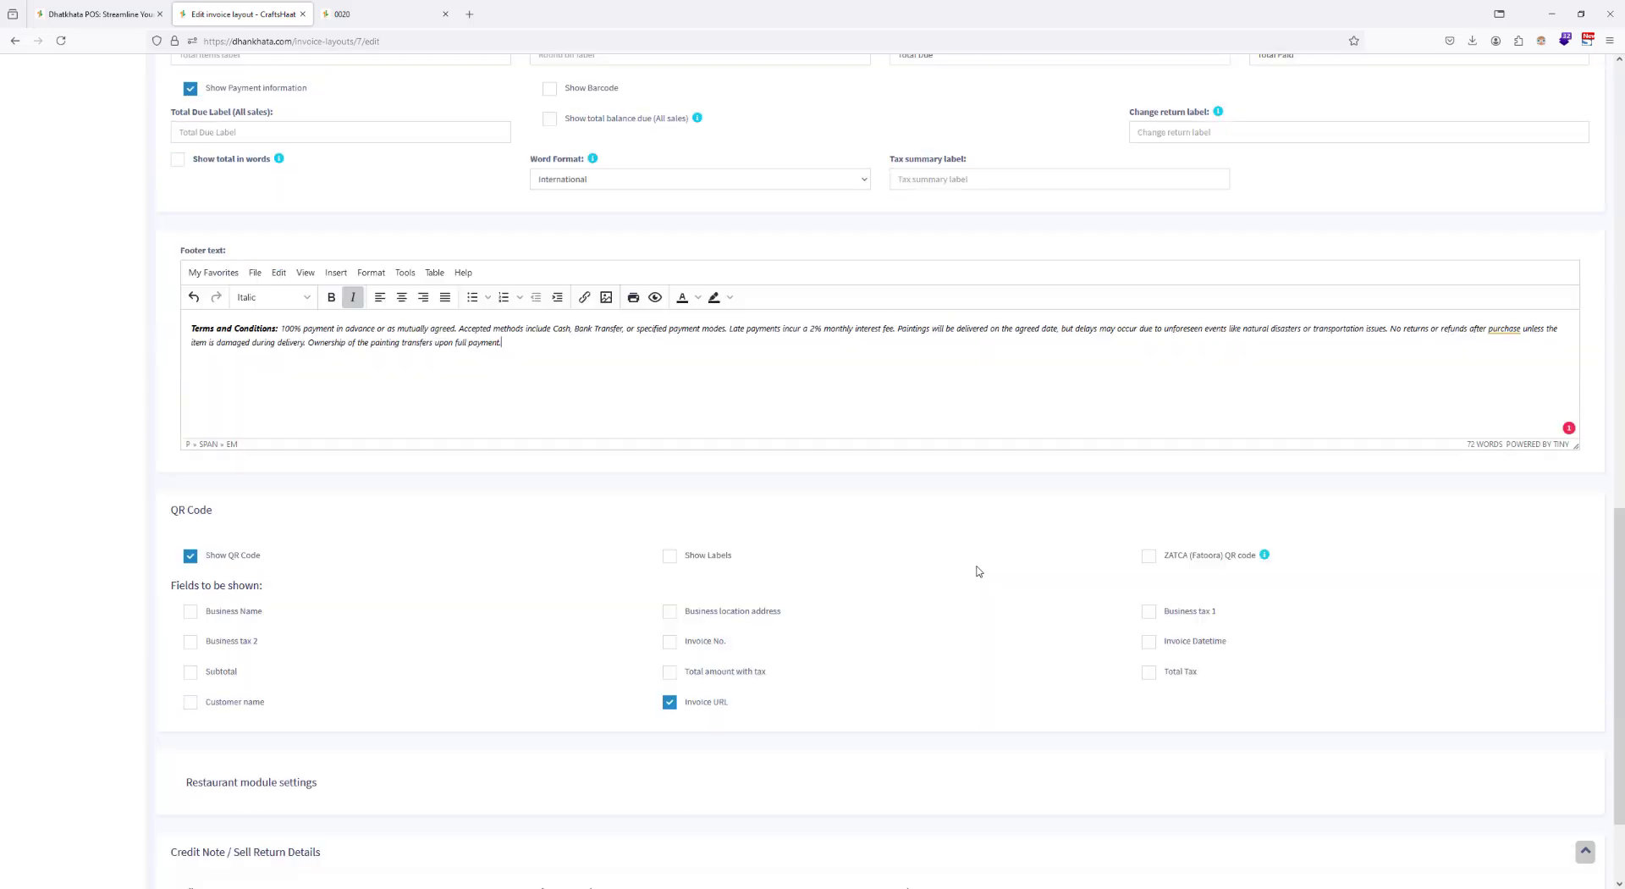
{"action": "left_click", "coordinate": [882, 838]}
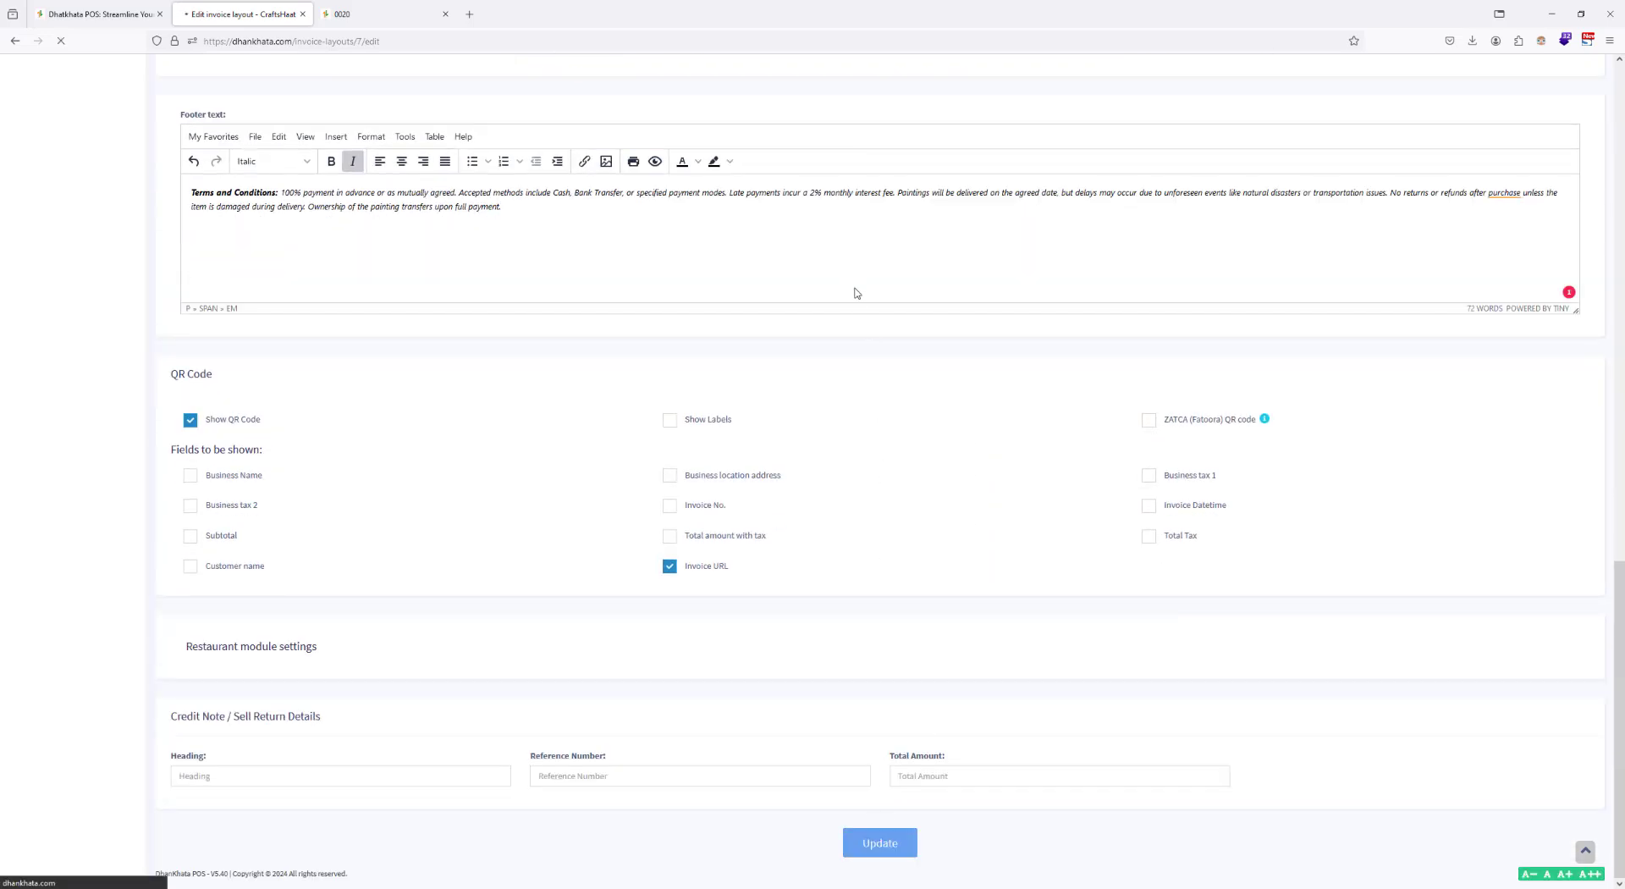
Step: Dismiss the previous invoice's print preview and add one Fishy Madhubani Art and one Madhubani Peacock Painting to a new POS sale
{"action": "left_click", "coordinate": [385, 14]}
{"action": "left_click", "coordinate": [1347, 772]}
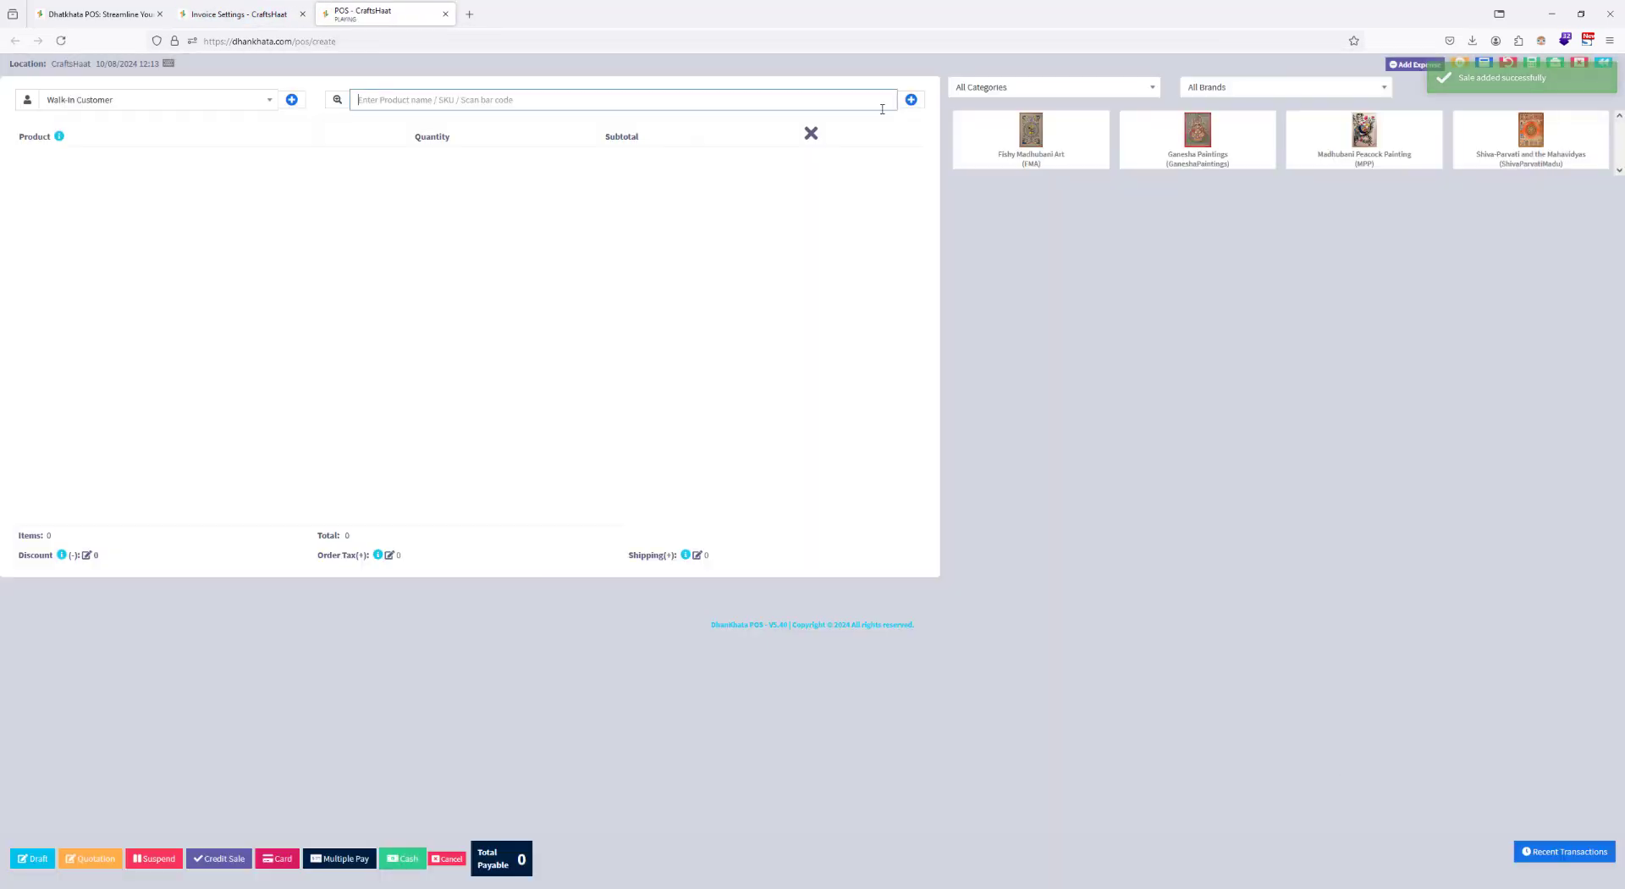
{"action": "left_click", "coordinate": [1381, 139]}
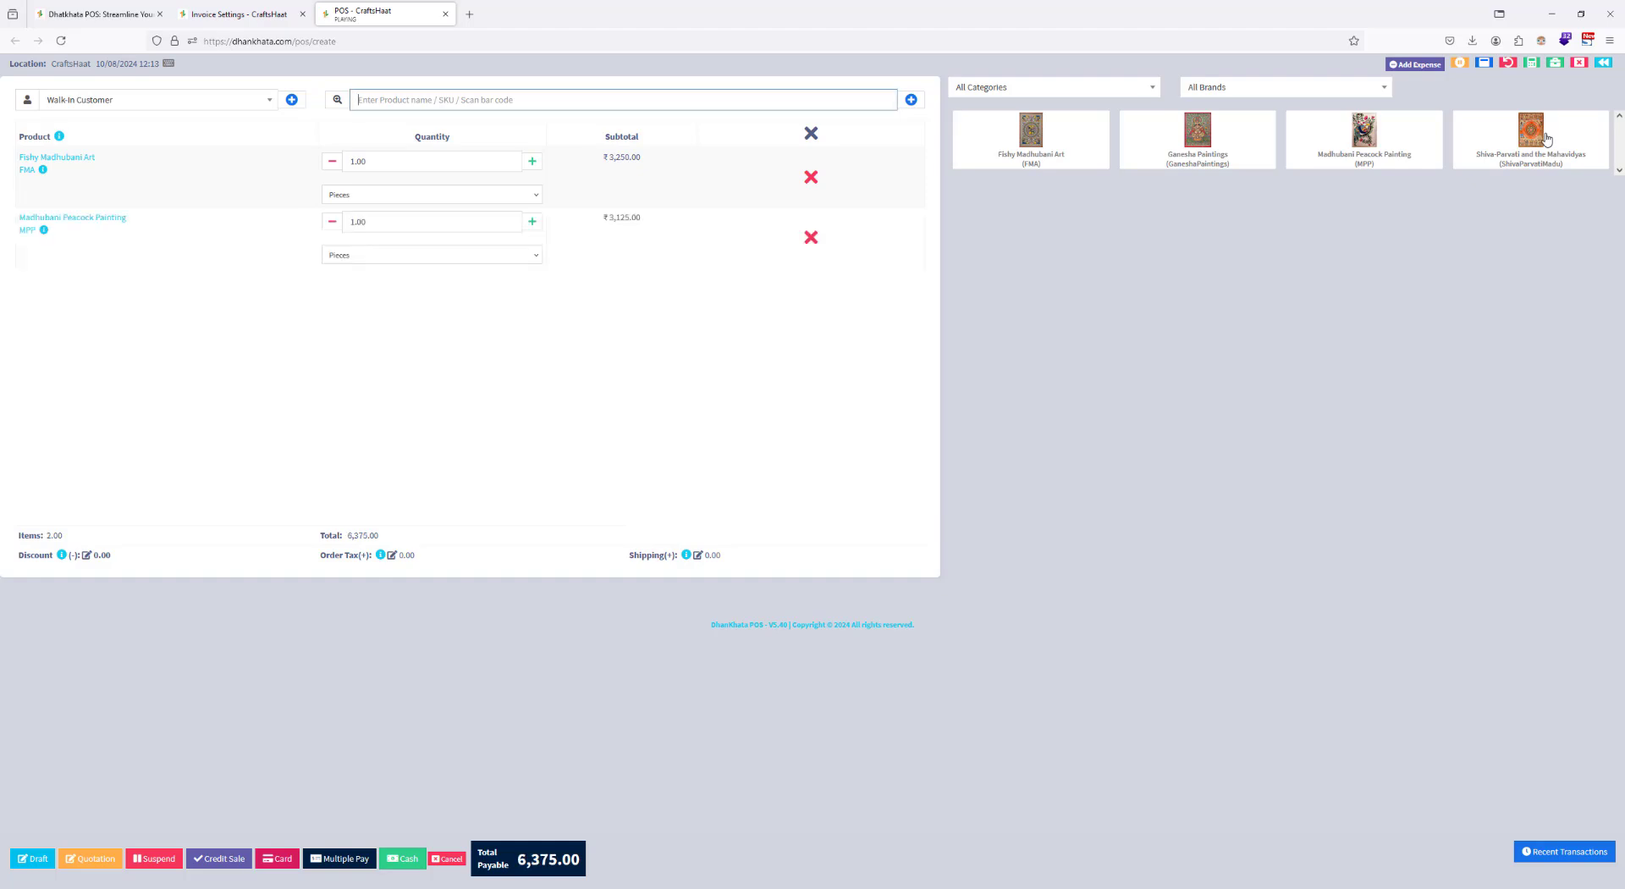
Step: Apply a fixed discount of 500 to the two-painting sale
{"action": "left_click", "coordinate": [87, 559]}
{"action": "left_click", "coordinate": [702, 161]}
{"action": "left_click", "coordinate": [675, 202]}
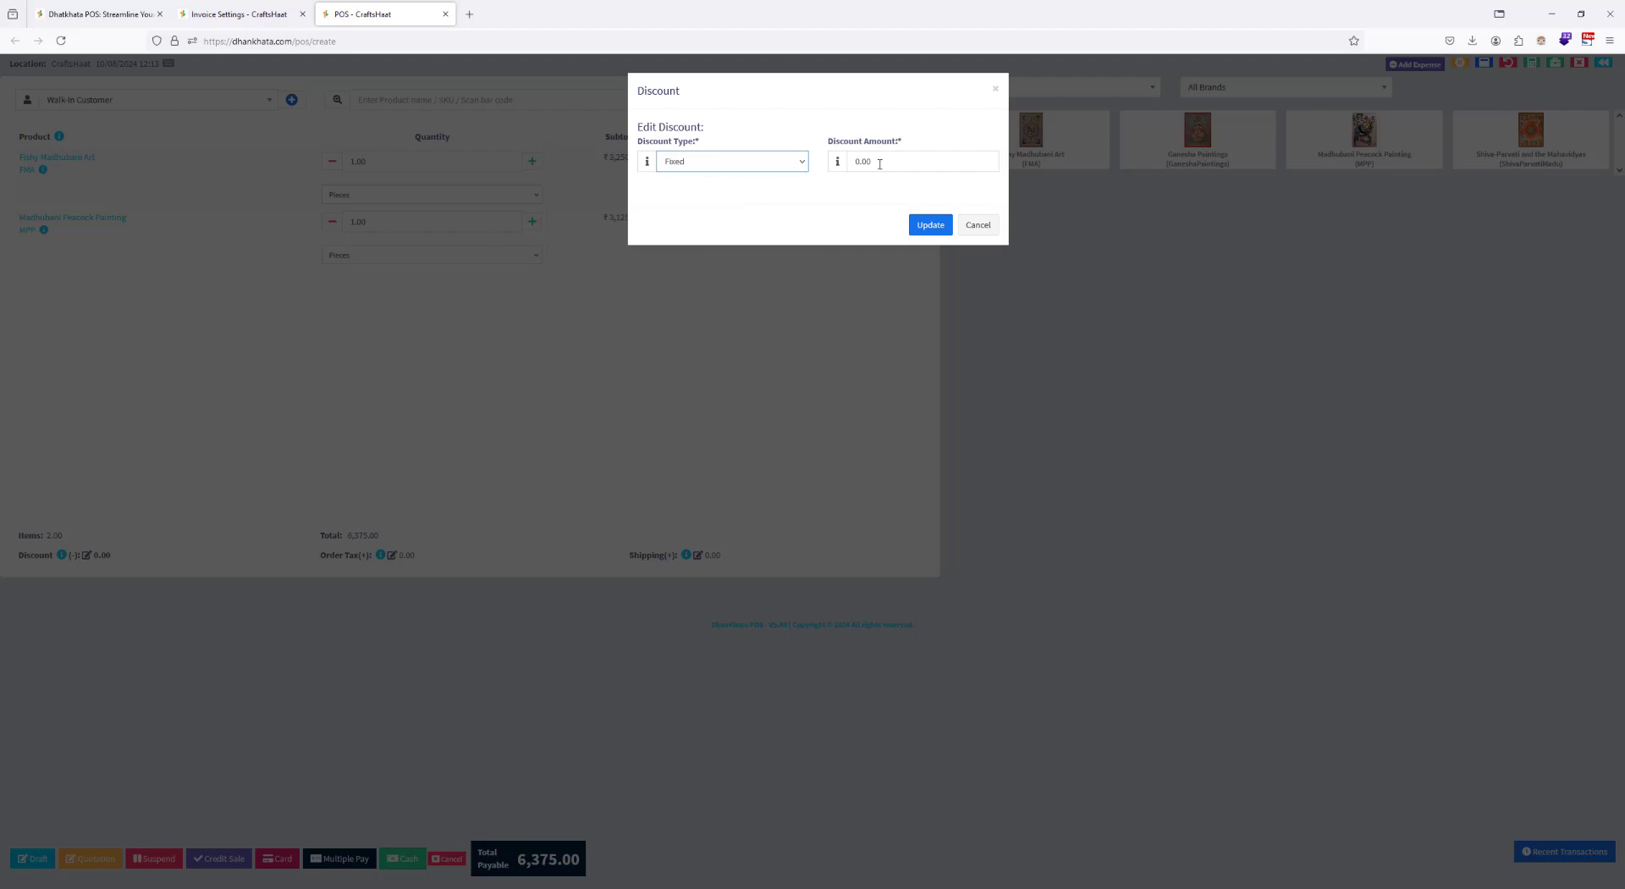
{"action": "left_click", "coordinate": [879, 163]}
{"action": "type", "text": "500"}
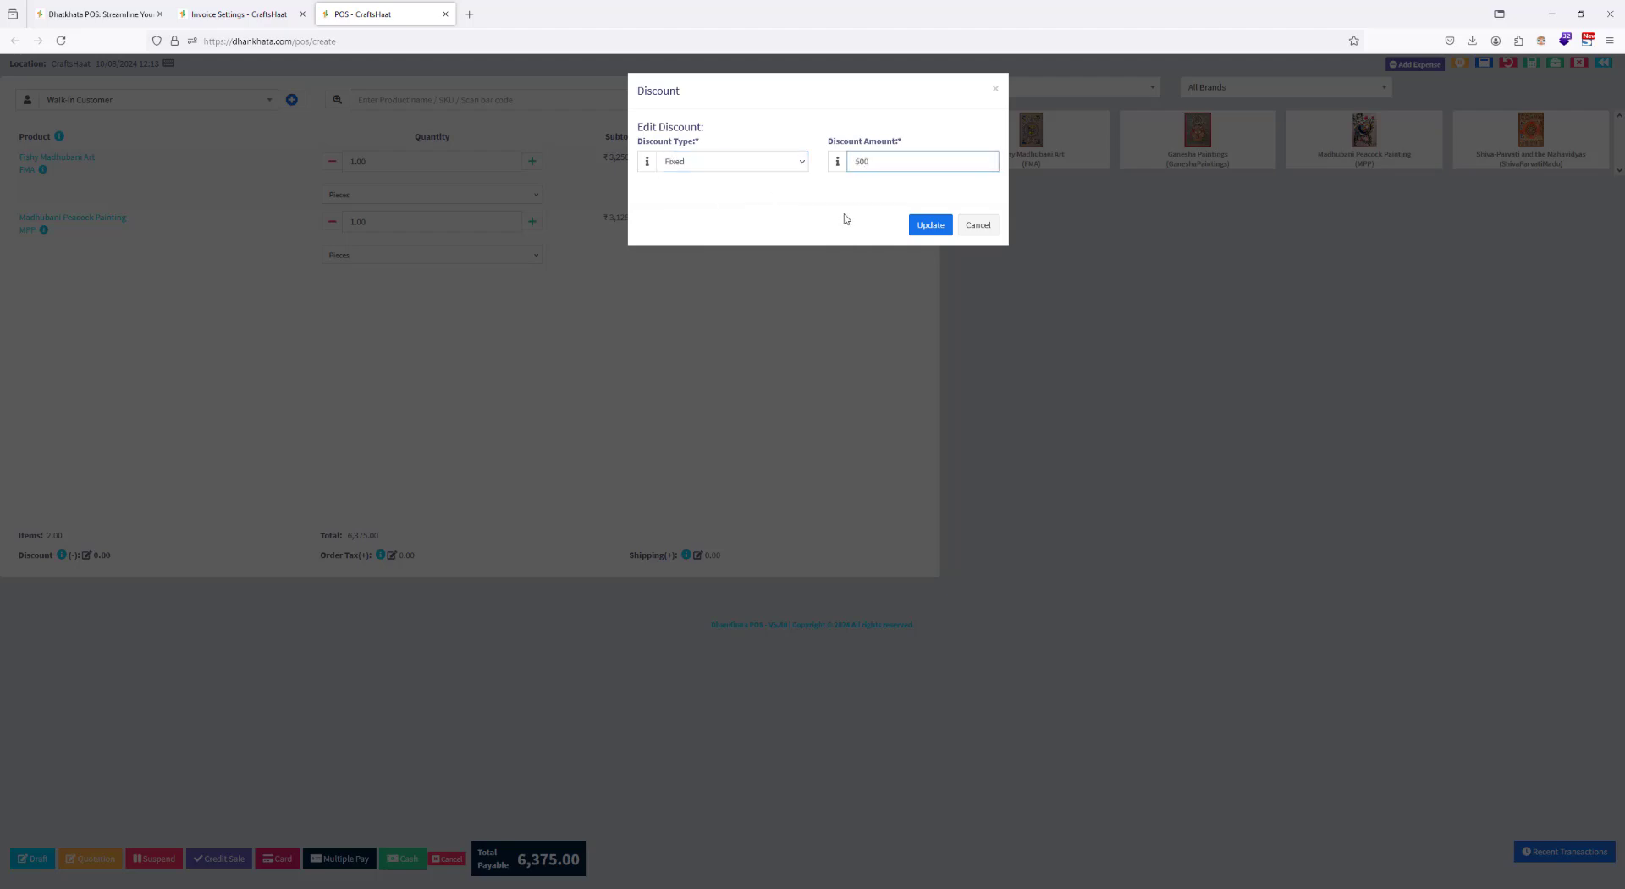
{"action": "left_click", "coordinate": [930, 224]}
Step: Charge GST TAX as the order tax on the two-painting sale
{"action": "left_click", "coordinate": [410, 555]}
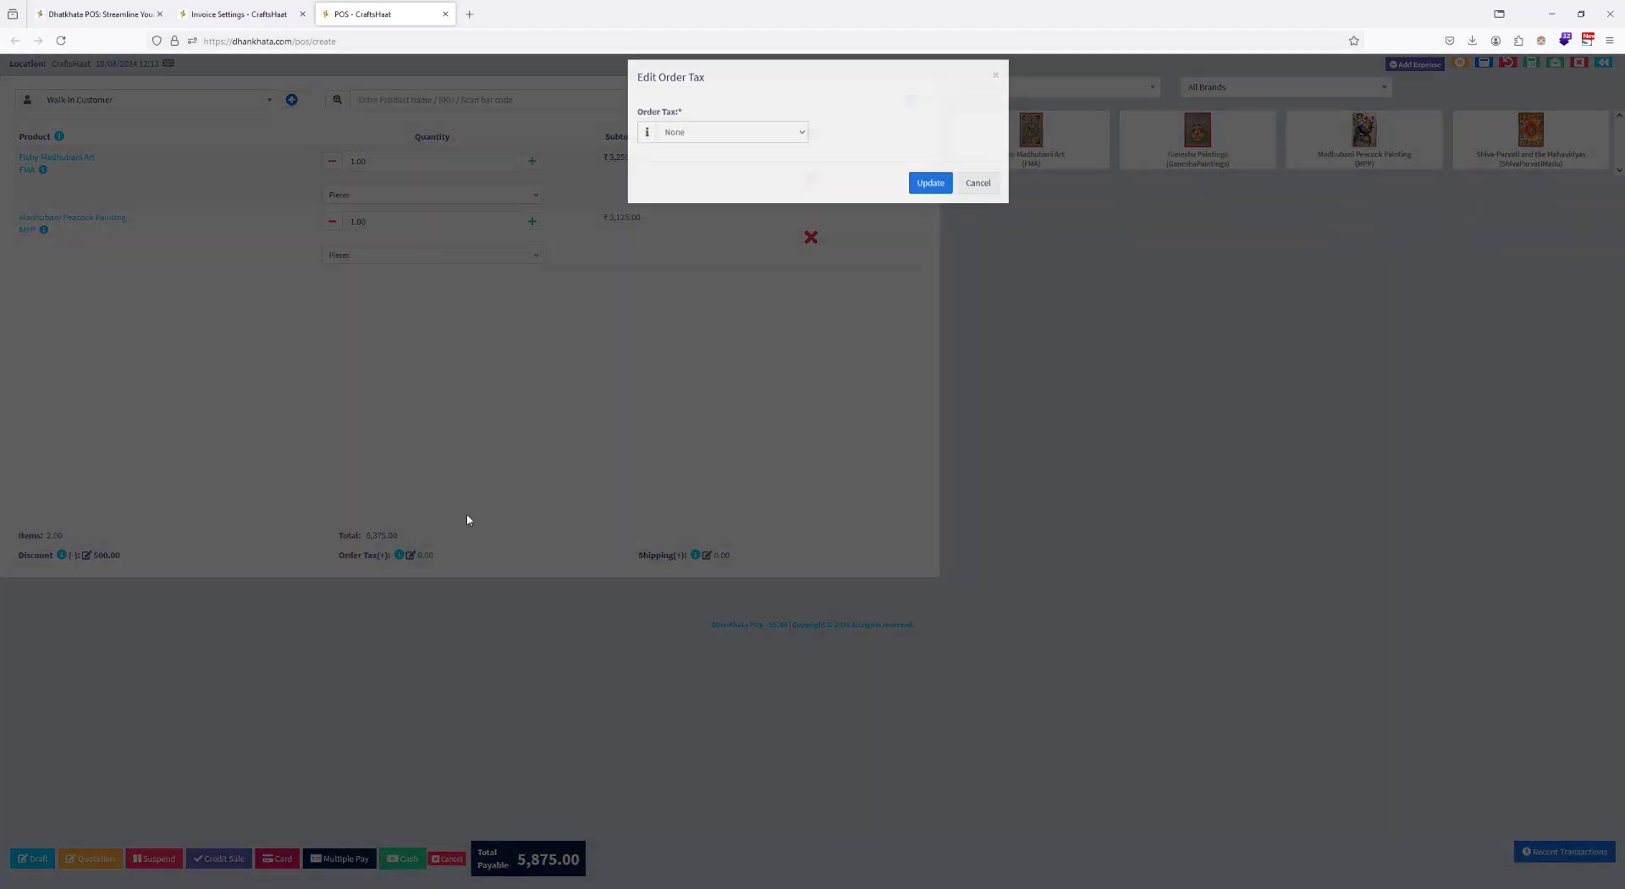
{"action": "left_click", "coordinate": [703, 145]}
{"action": "left_click", "coordinate": [701, 237]}
{"action": "left_click", "coordinate": [930, 196]}
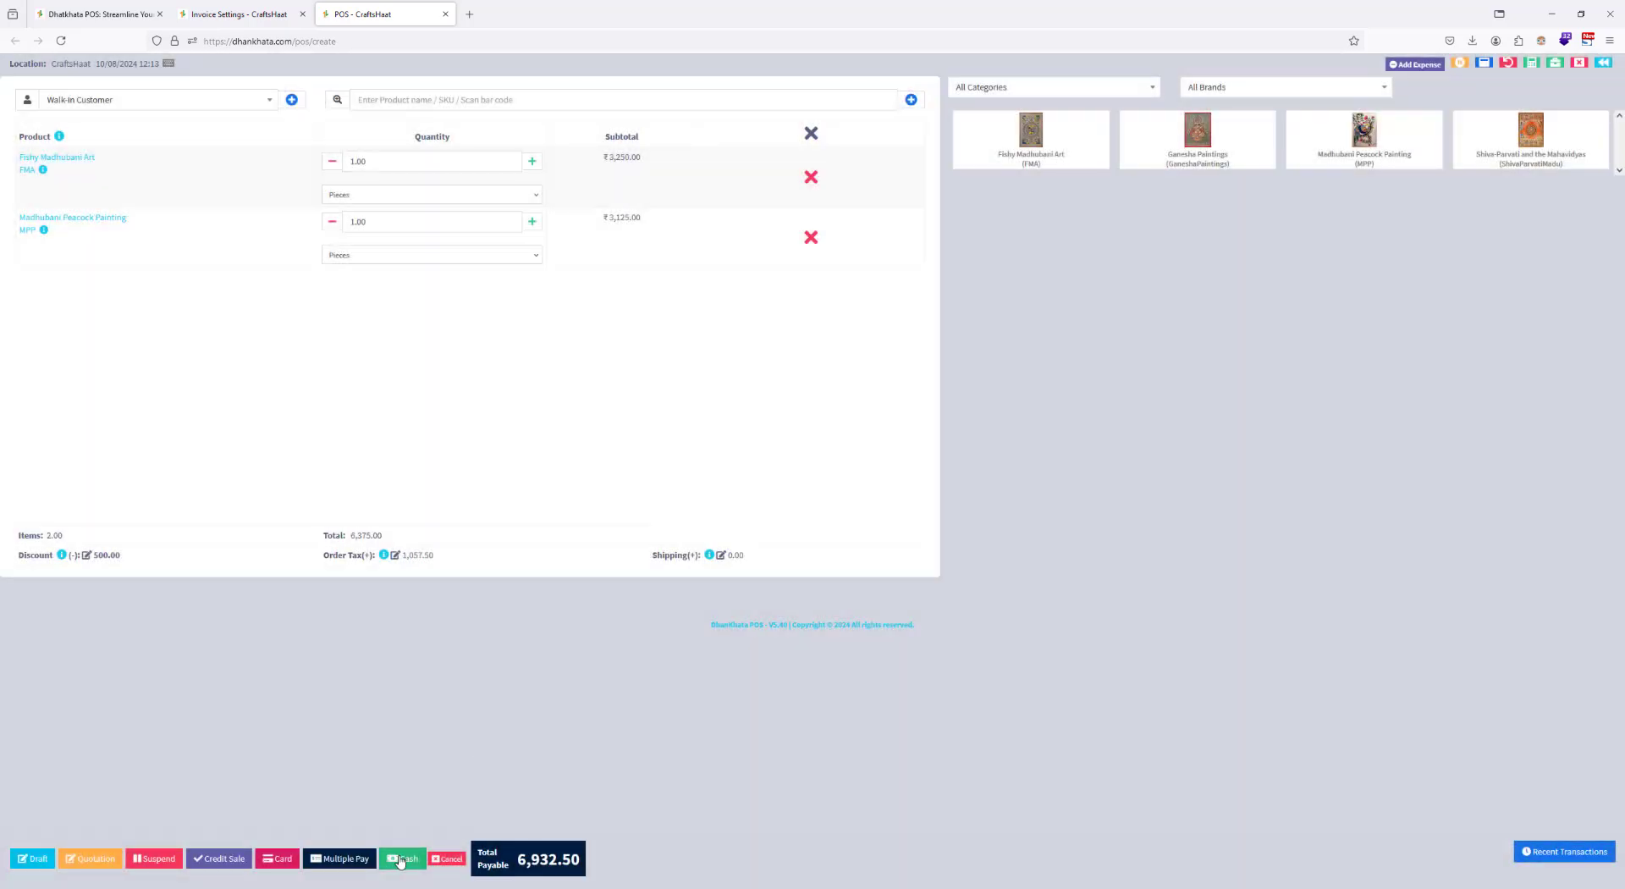
Step: Replace the walk-in customer with an existing customer found by name and complete the sale for cash
{"action": "left_click", "coordinate": [270, 101]}
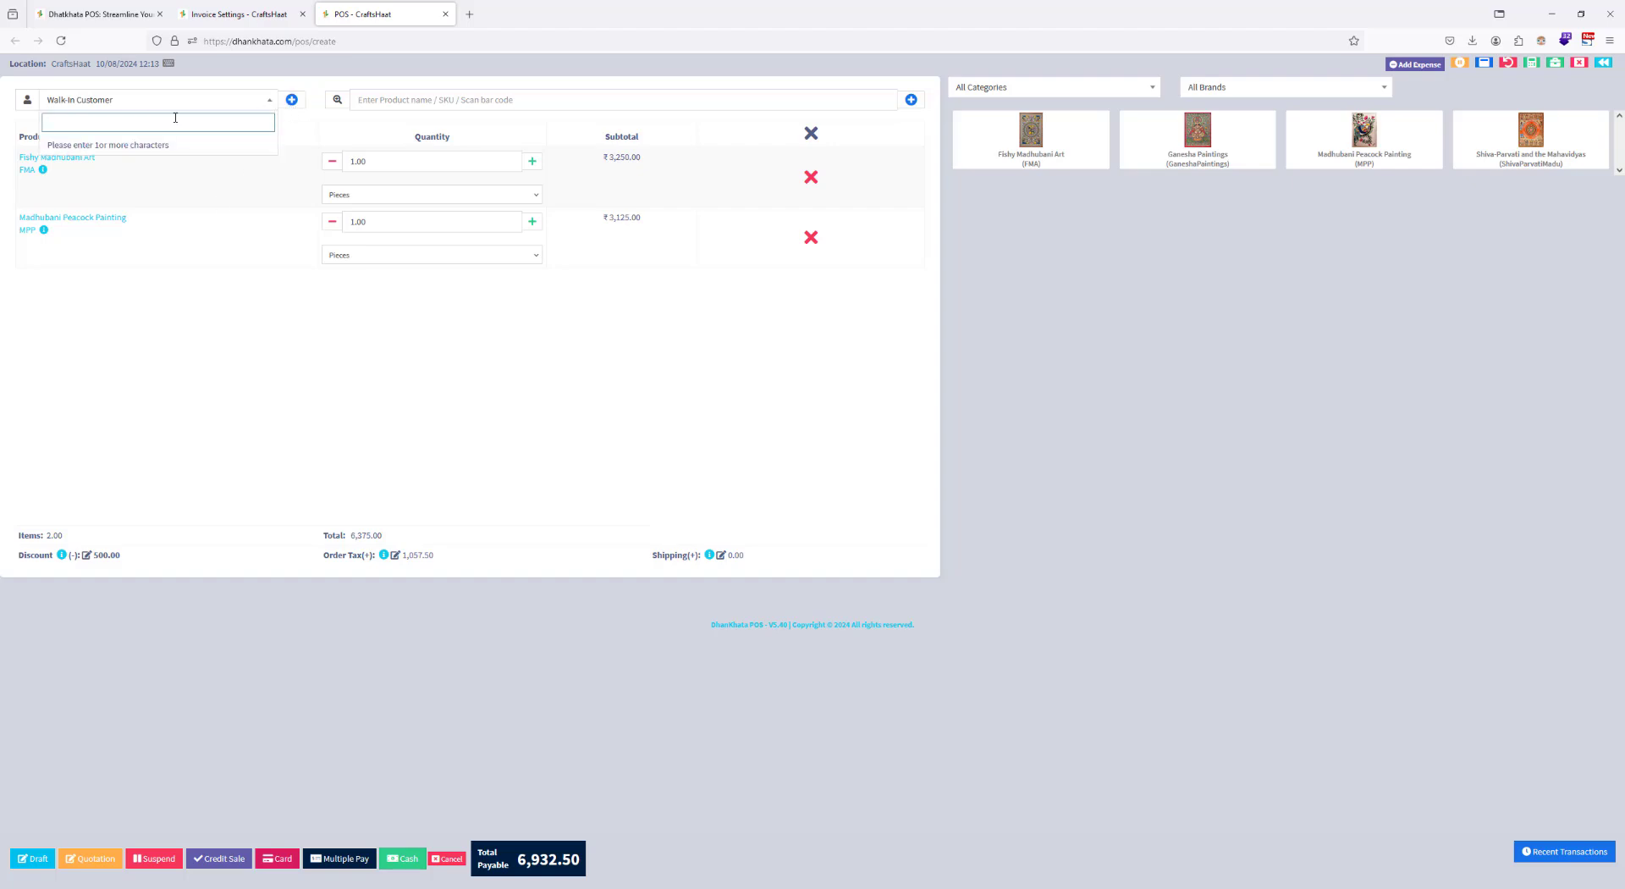
{"action": "type", "text": "prakash"}
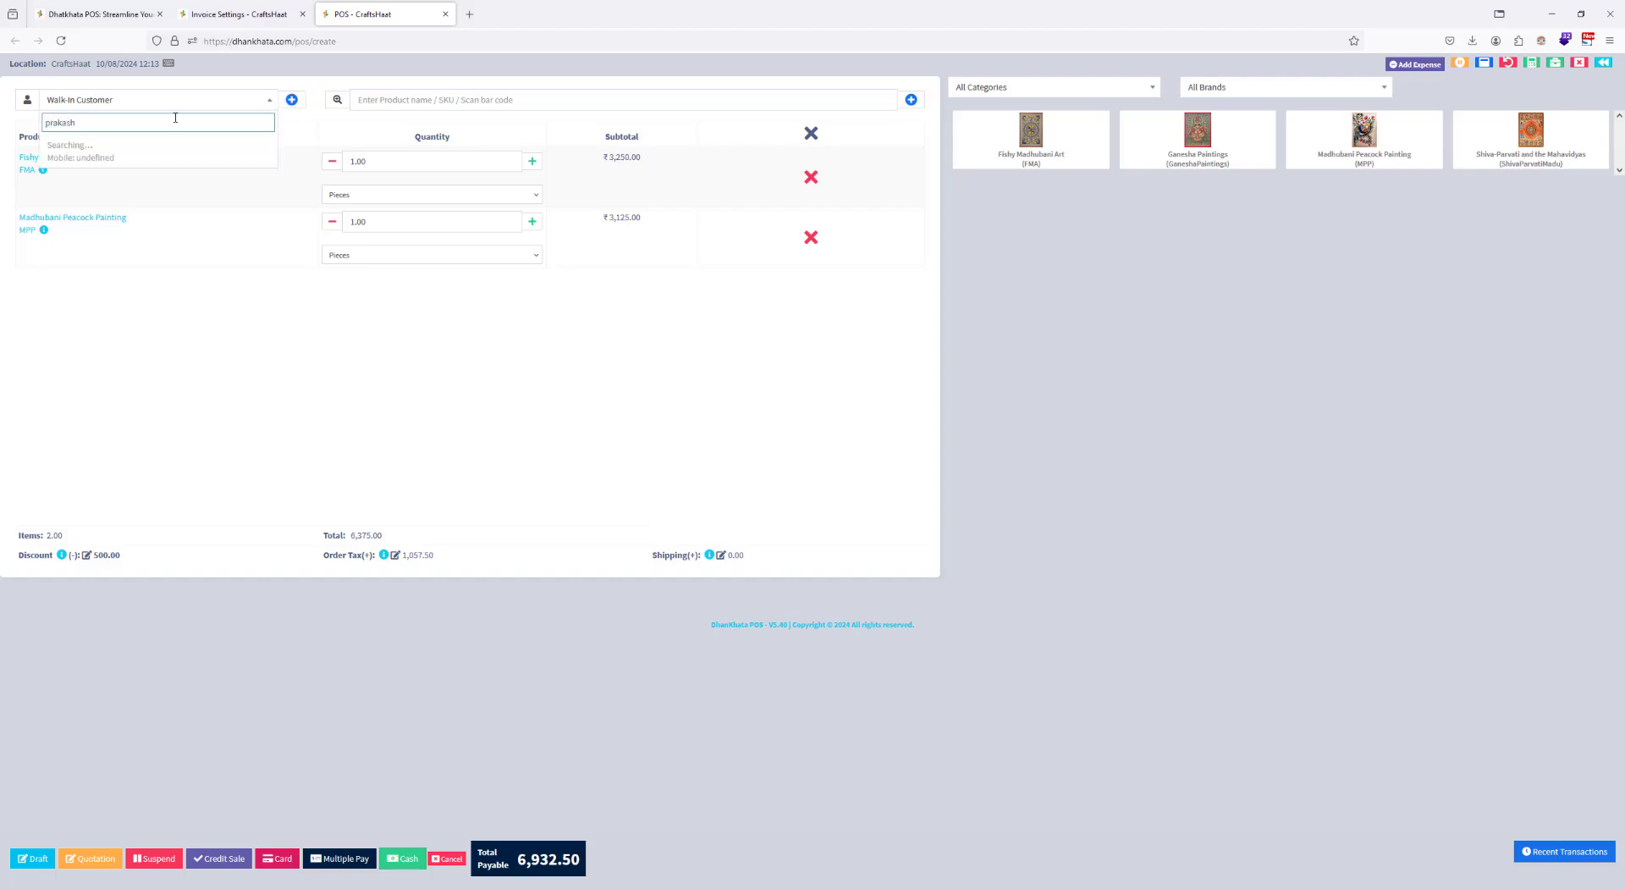
{"action": "left_click", "coordinate": [159, 149]}
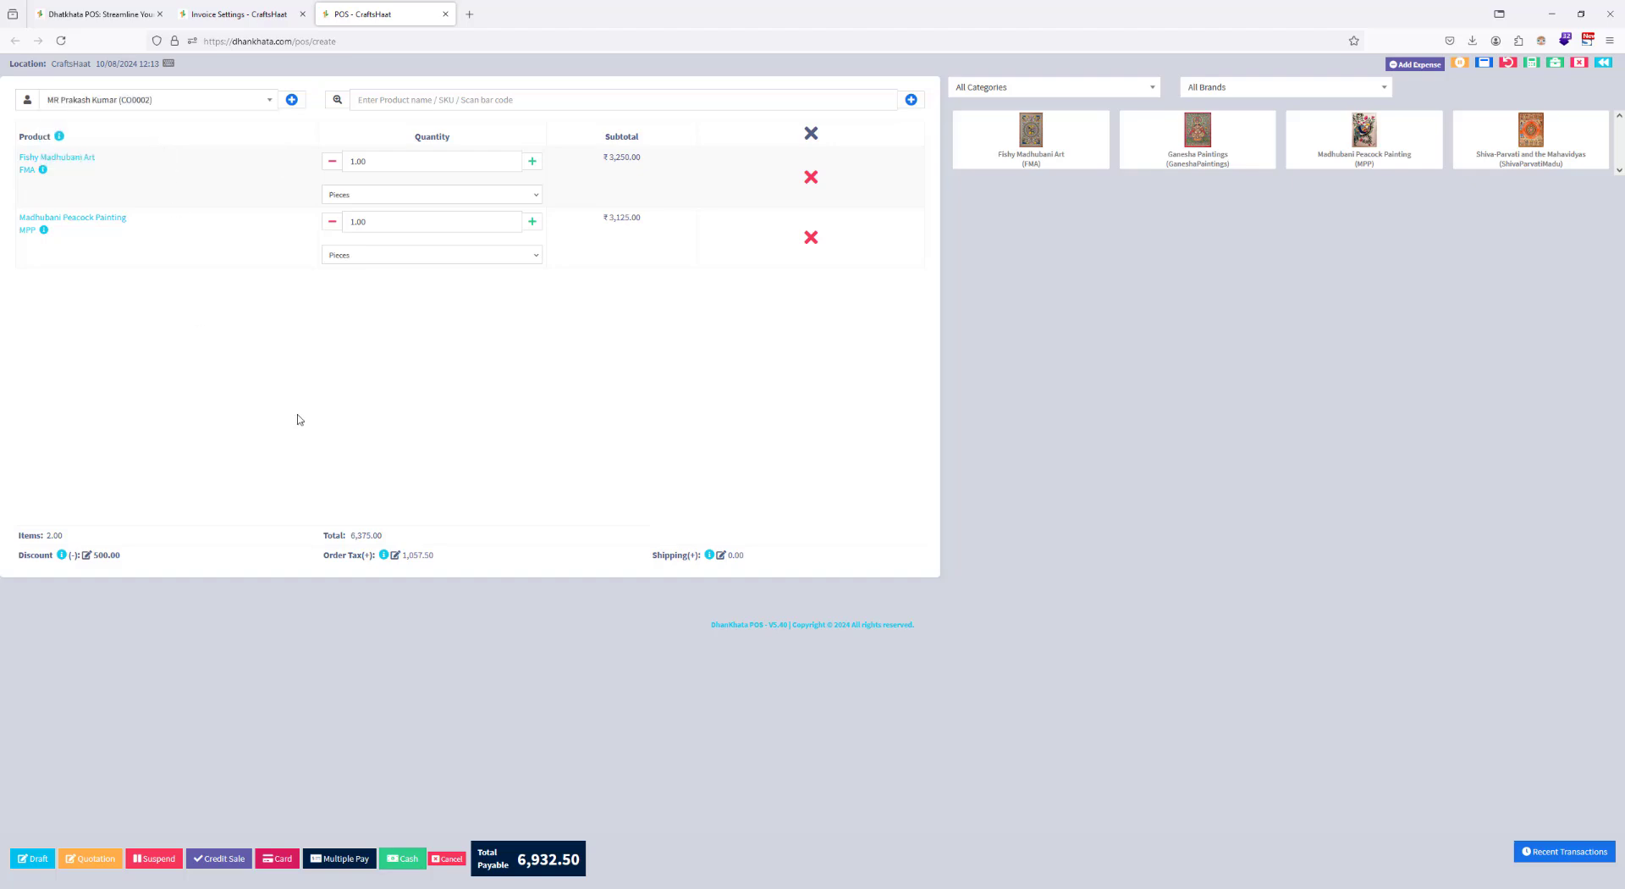
{"action": "left_click", "coordinate": [403, 858]}
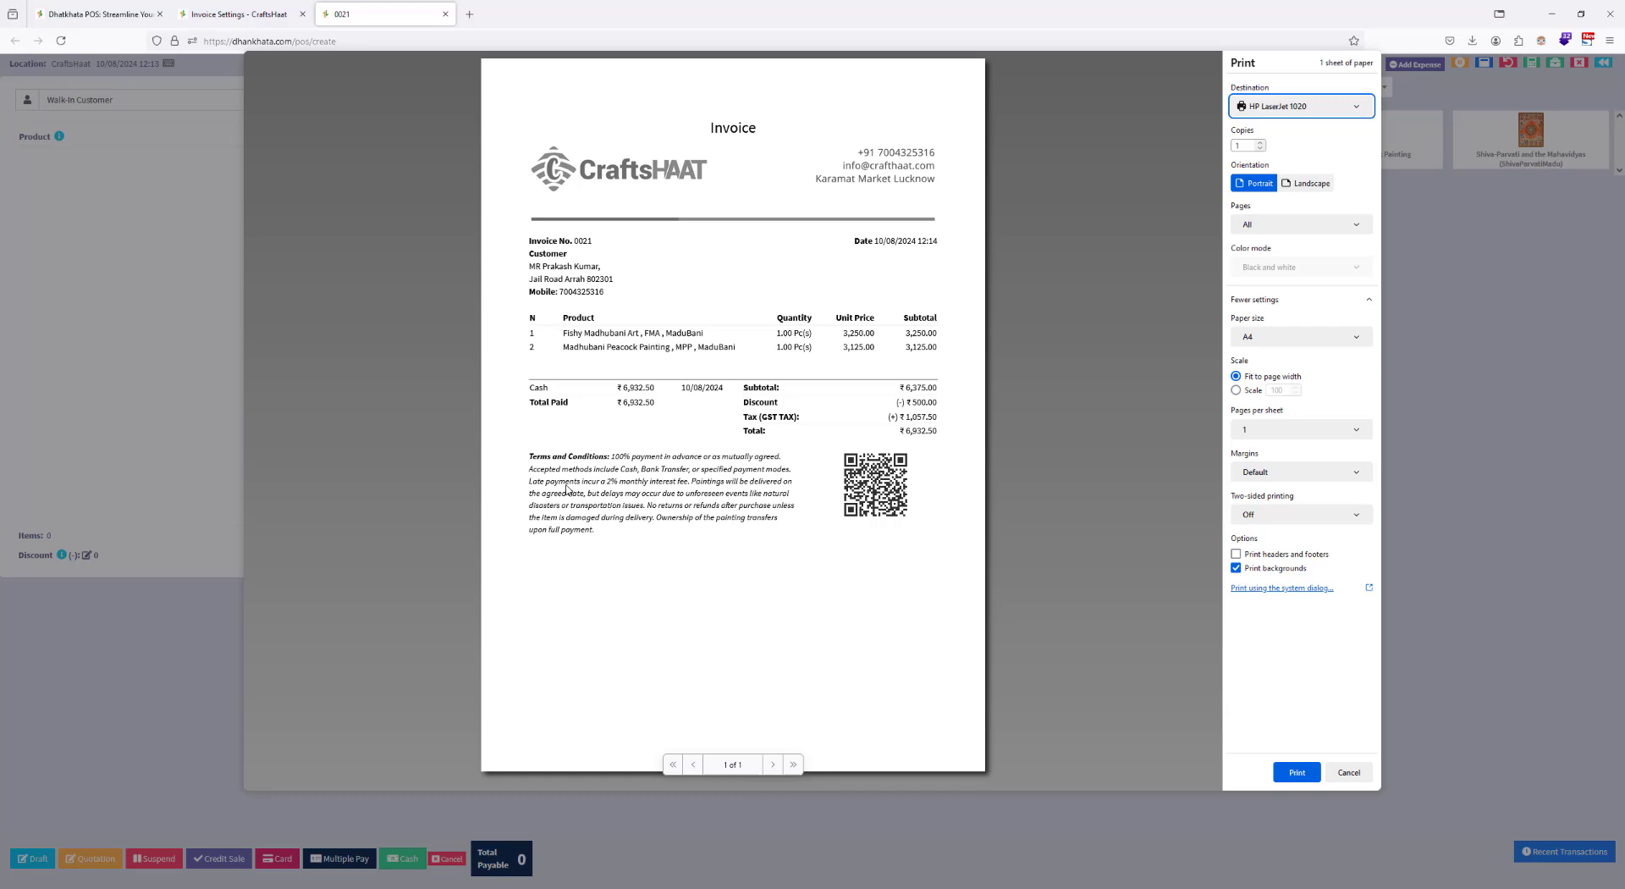
Step: Preview the named customer's invoice with Save to PDF as destination and dismiss the preview without saving
{"action": "left_click", "coordinate": [1280, 108]}
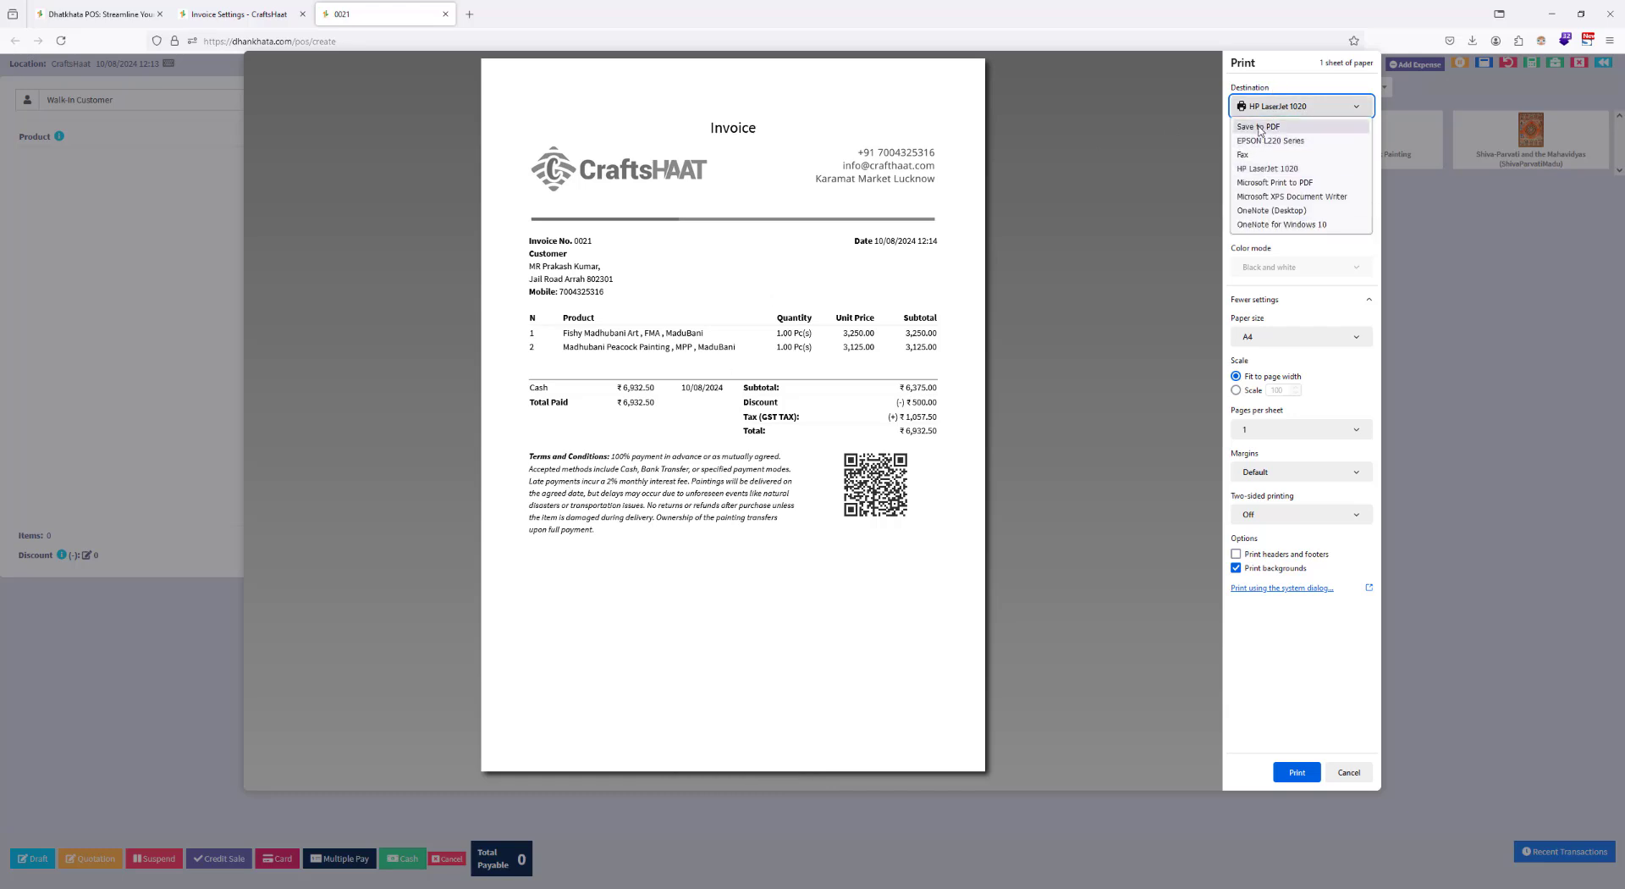
{"action": "left_click", "coordinate": [1261, 130]}
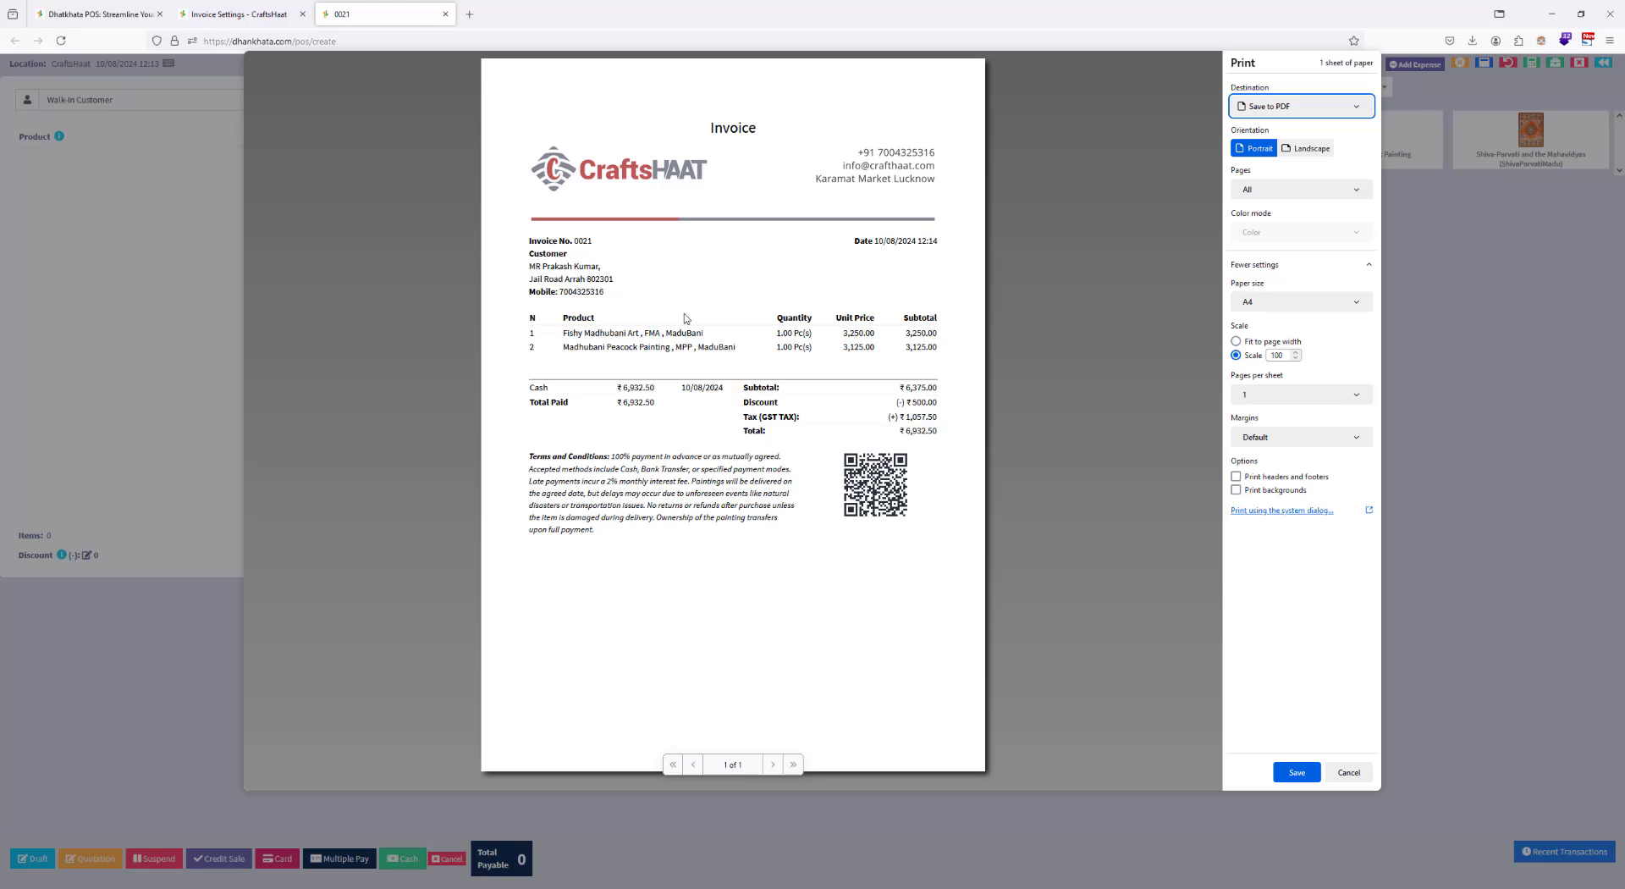
{"action": "left_click", "coordinate": [1349, 771]}
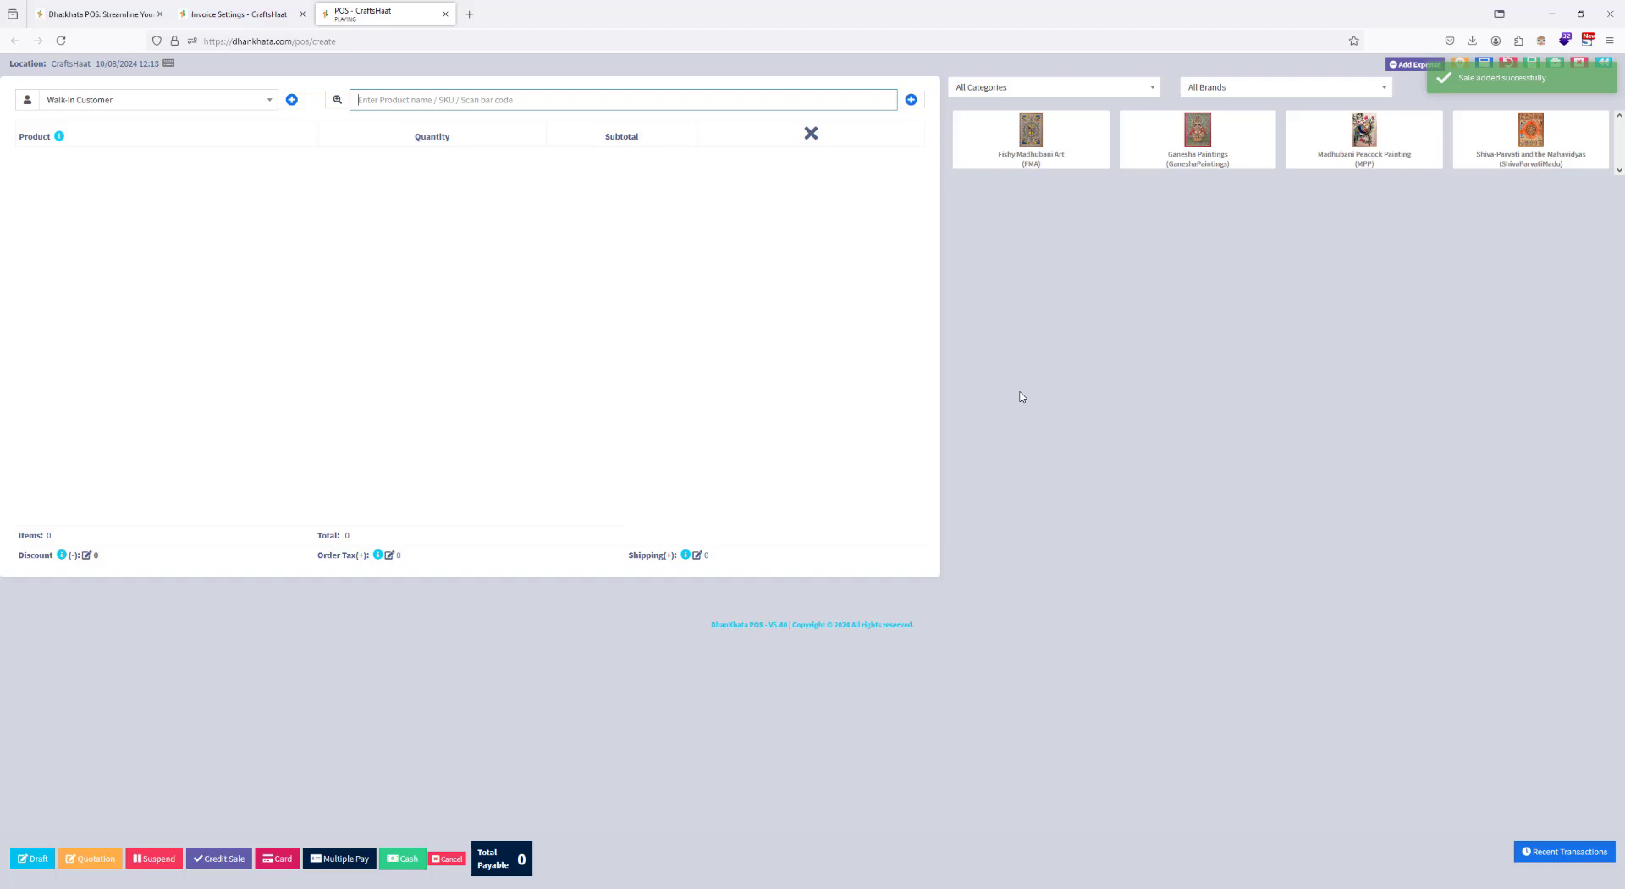
Step: Examine the output tax entries and the GST TAX total in the Tax Report, and return to the home dashboard
{"action": "left_click", "coordinate": [237, 14]}
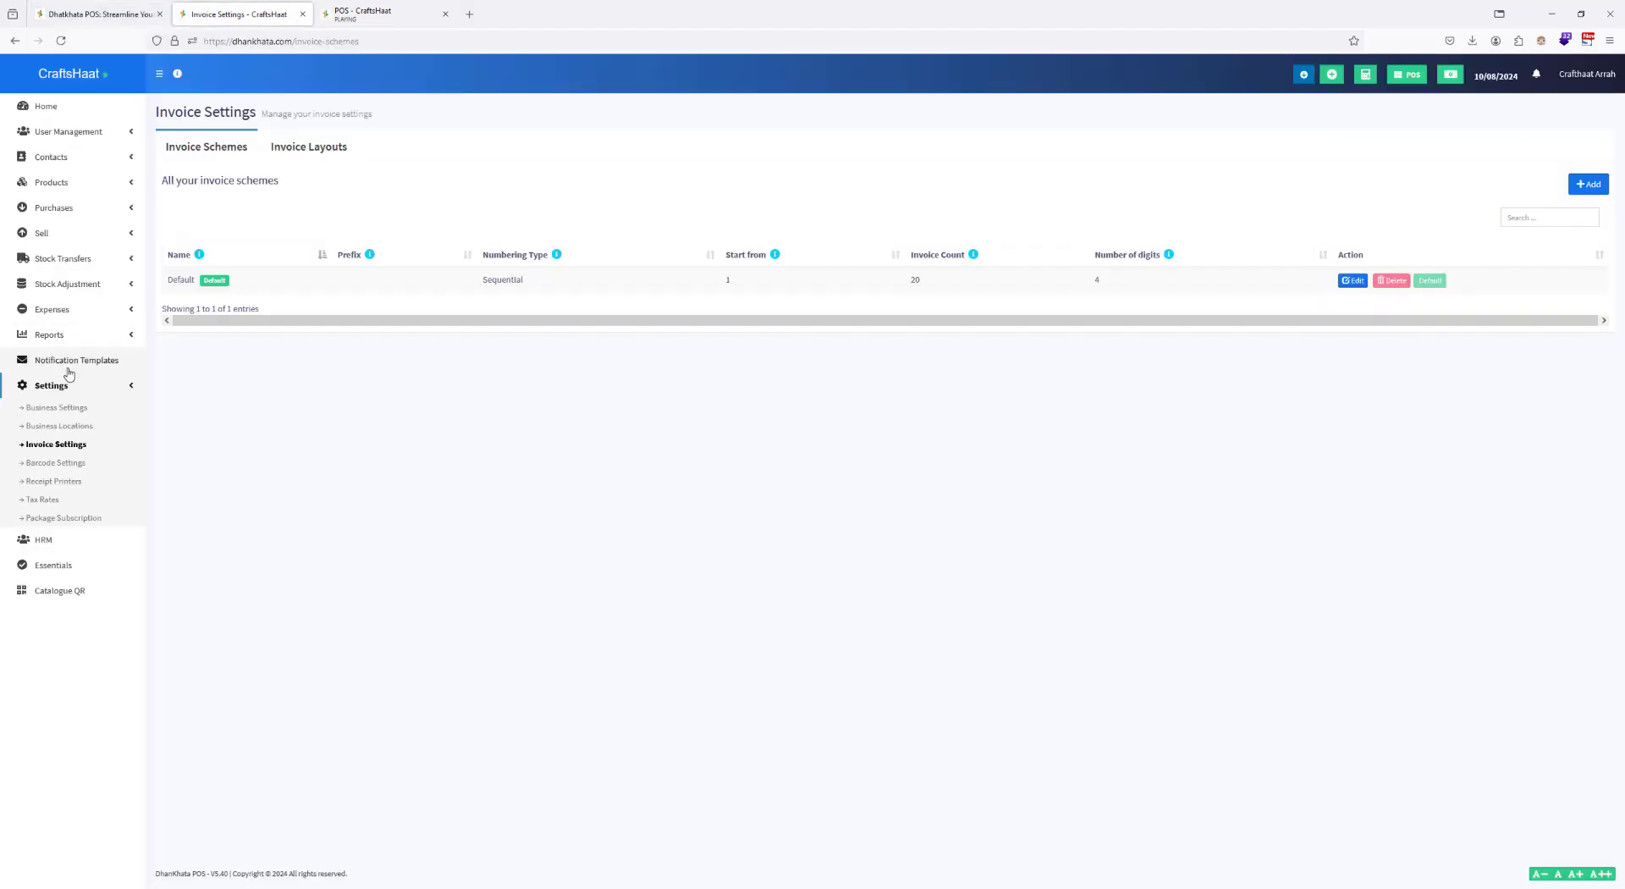
{"action": "left_click", "coordinate": [110, 332]}
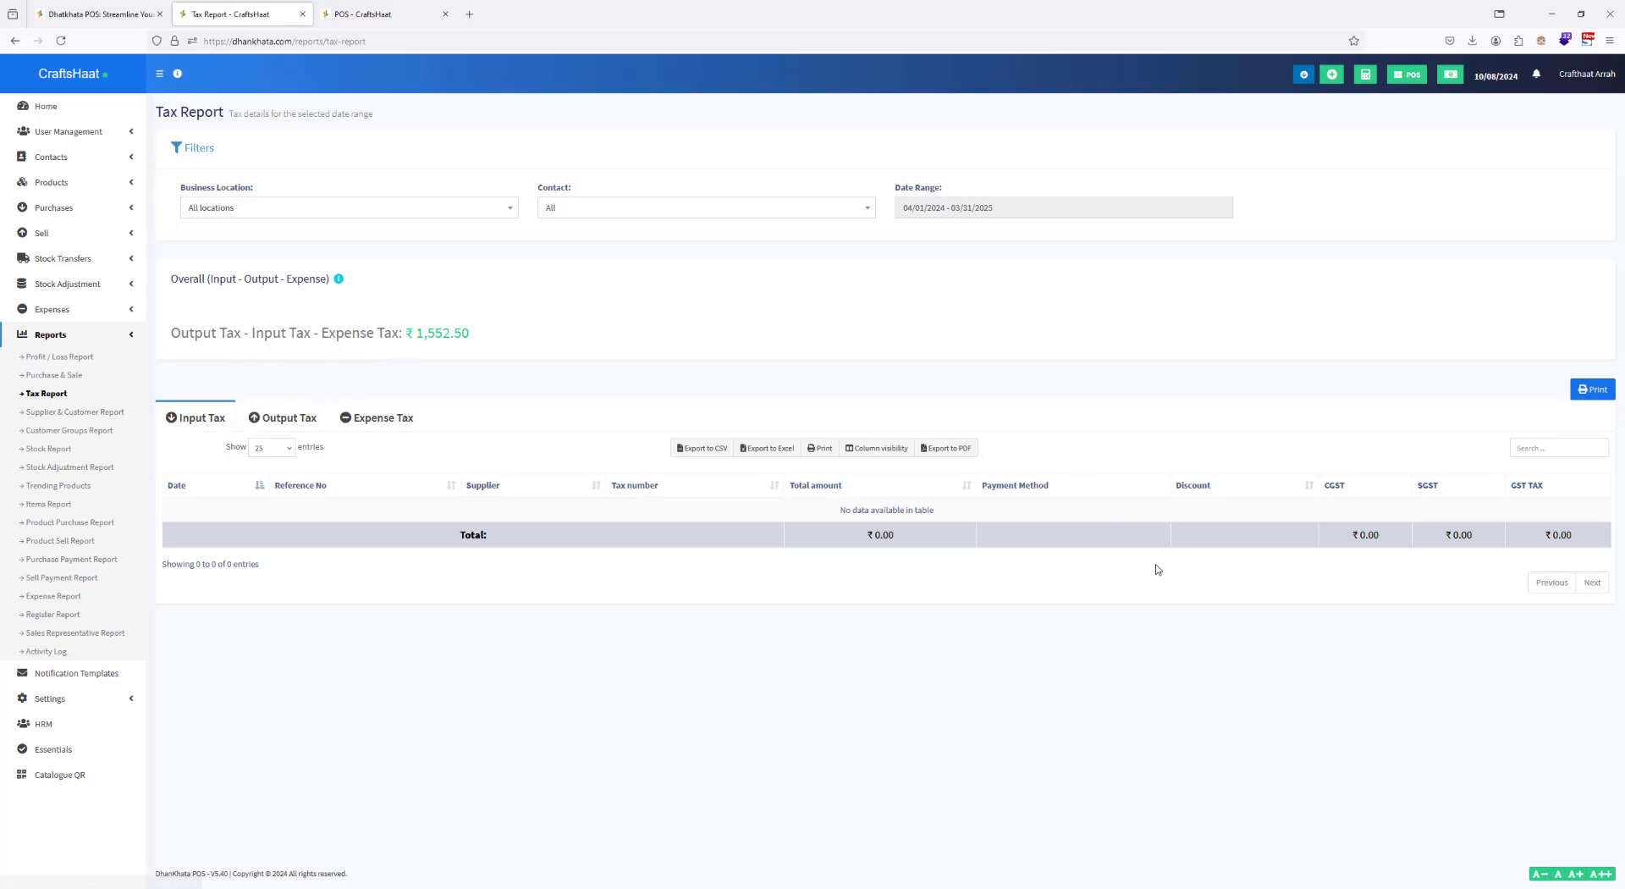
{"action": "left_click", "coordinate": [305, 416]}
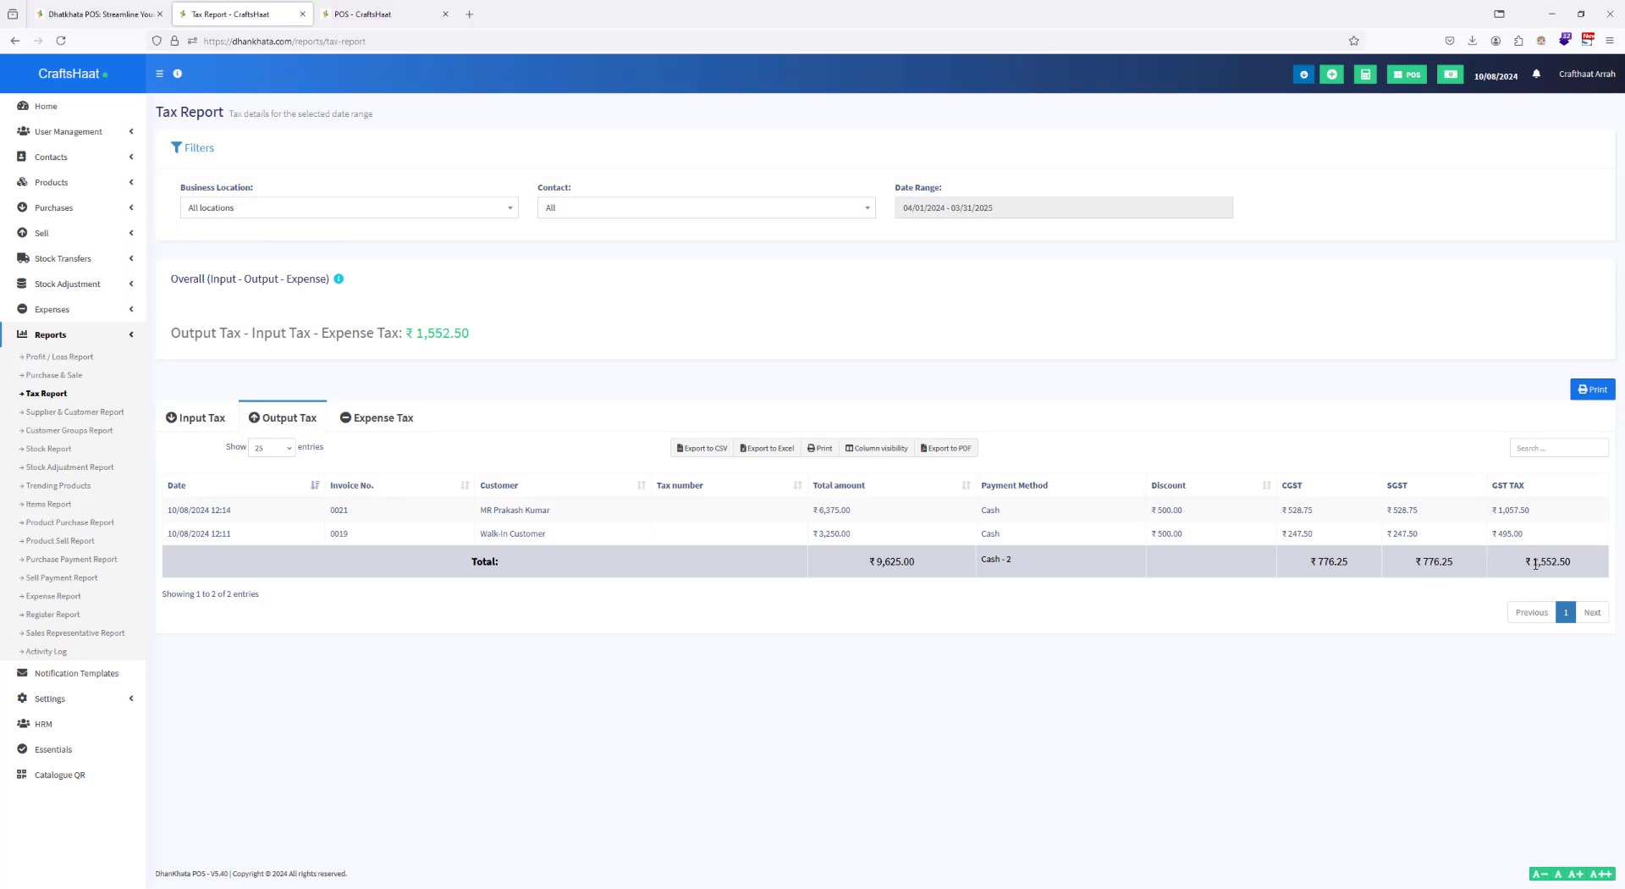
{"action": "left_click_drag", "start_coordinate": [1534, 563], "coordinate": [1573, 563]}
{"action": "left_click", "coordinate": [1586, 565]}
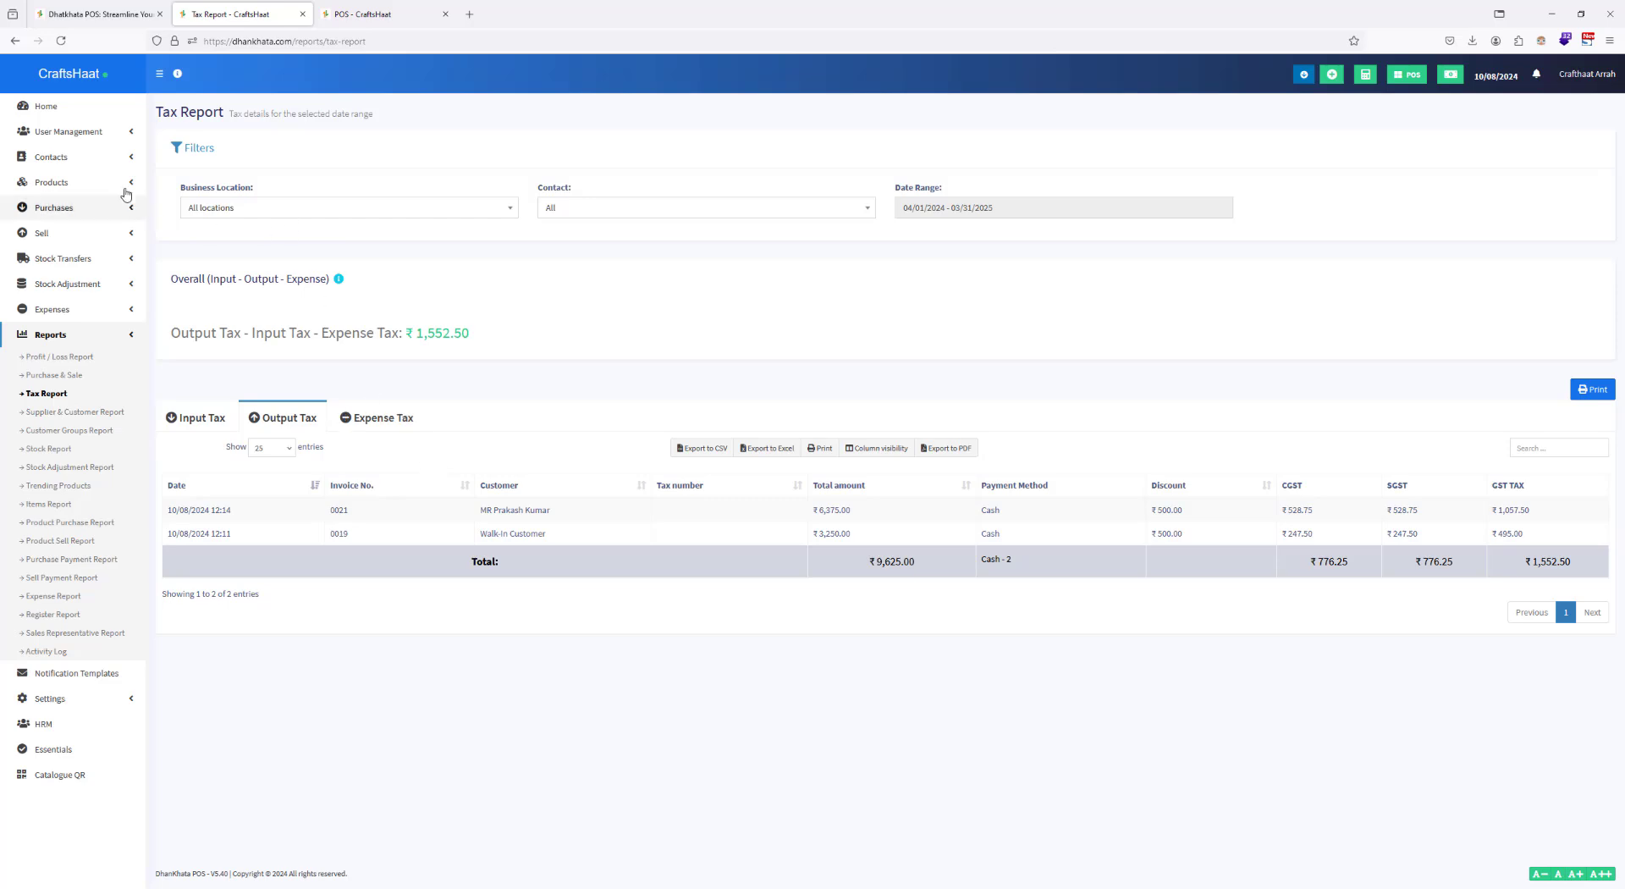
{"action": "left_click", "coordinate": [73, 110]}
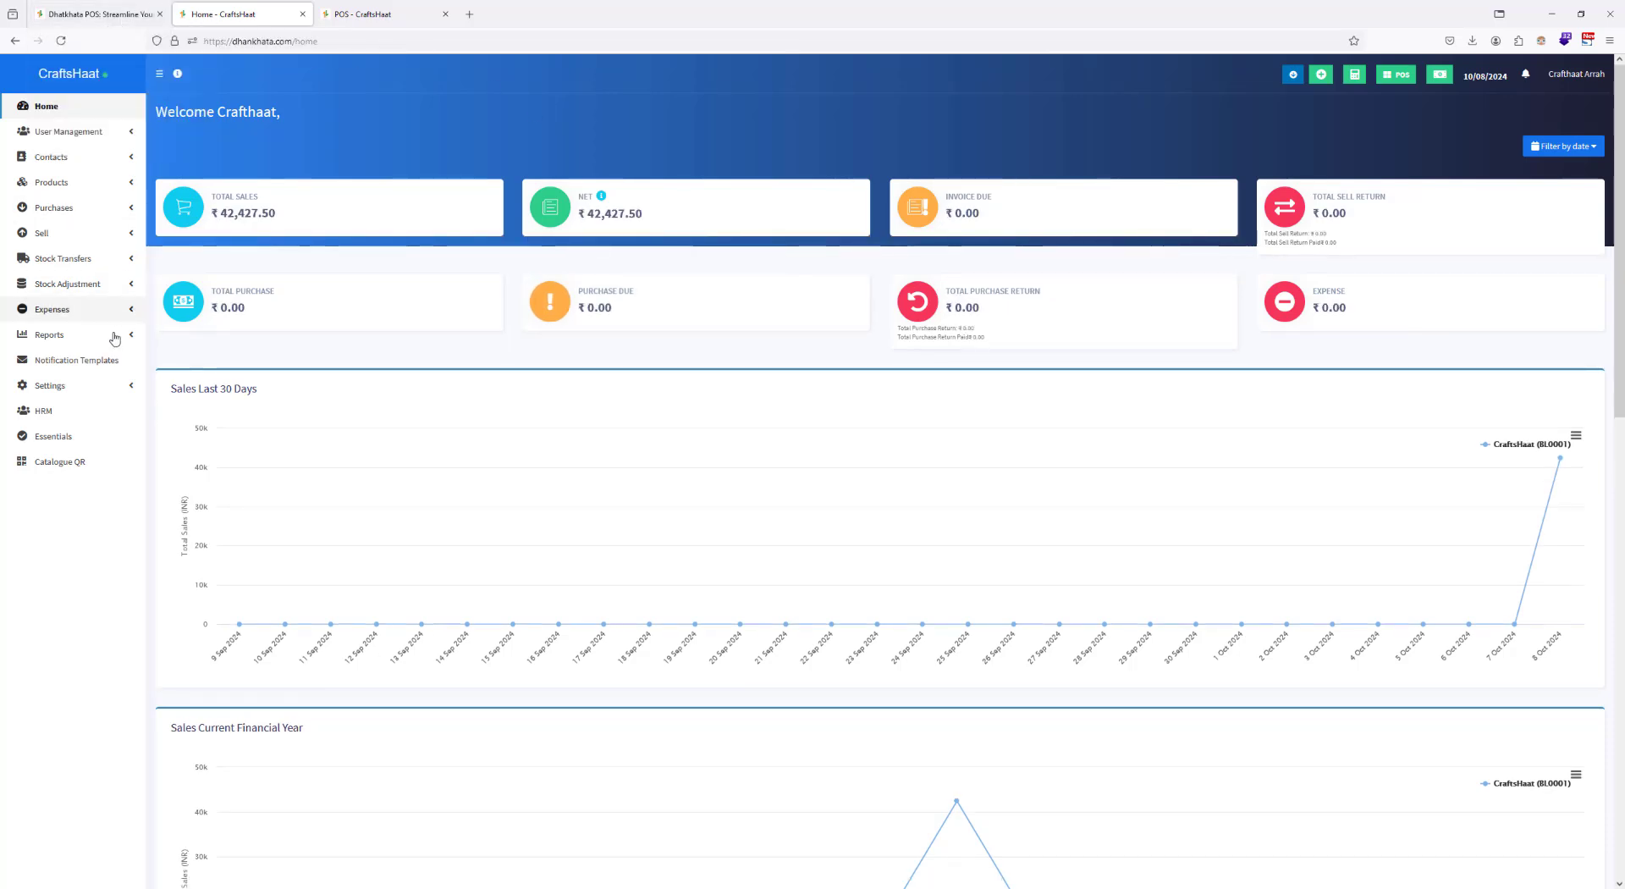
Step: Register GST as the Tax 1 name with the business's tax number in the business settings and update the settings
{"action": "left_click", "coordinate": [89, 391]}
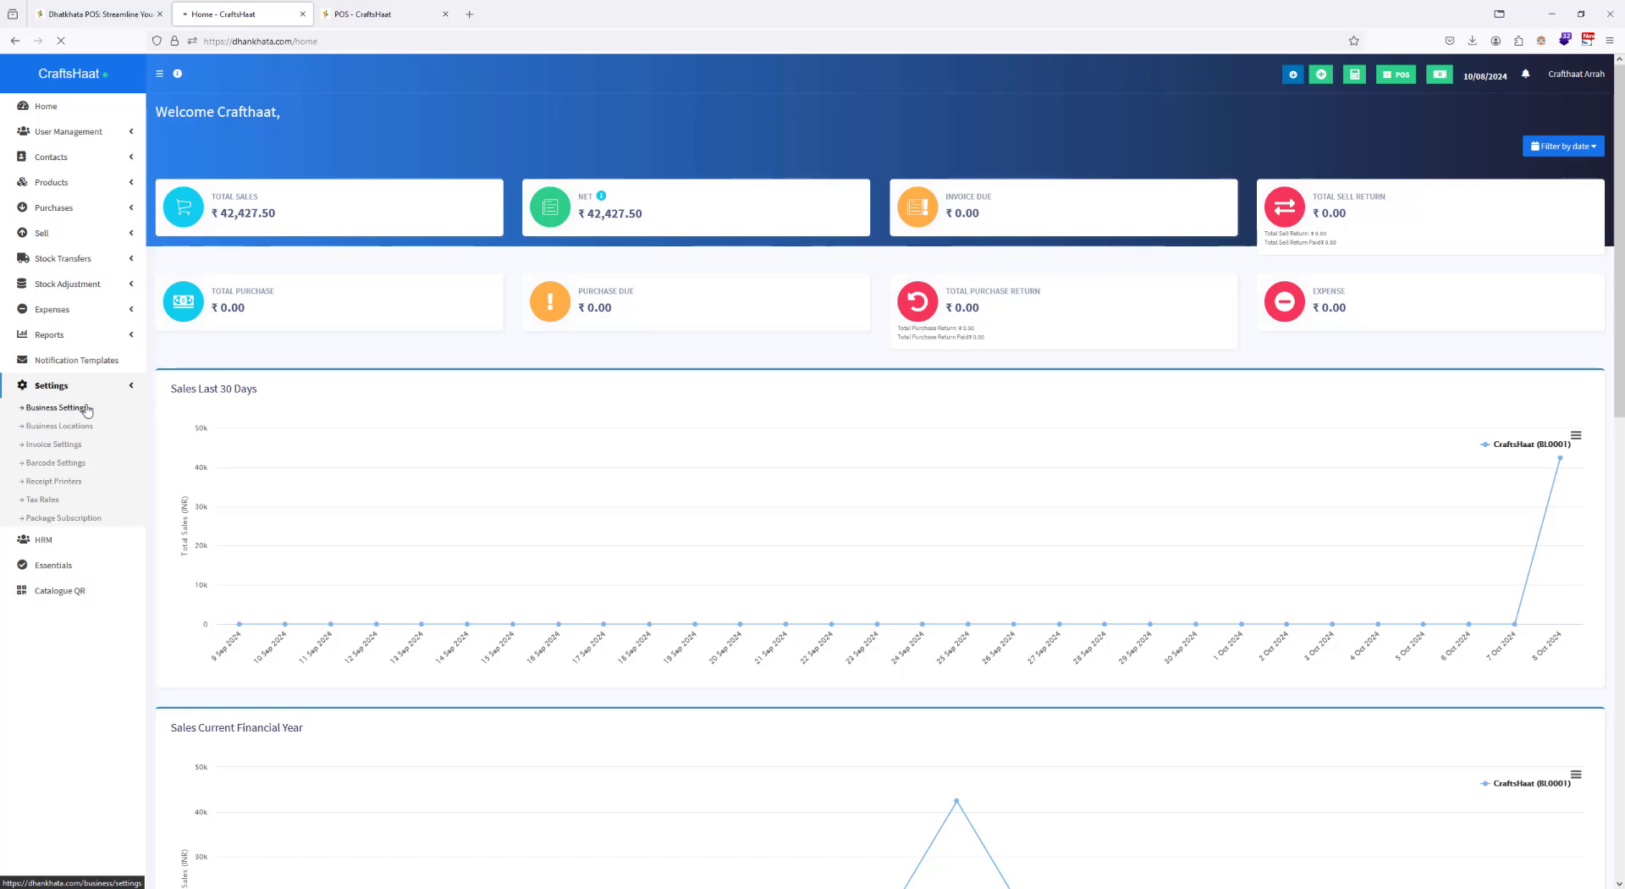
{"action": "left_click", "coordinate": [279, 203]}
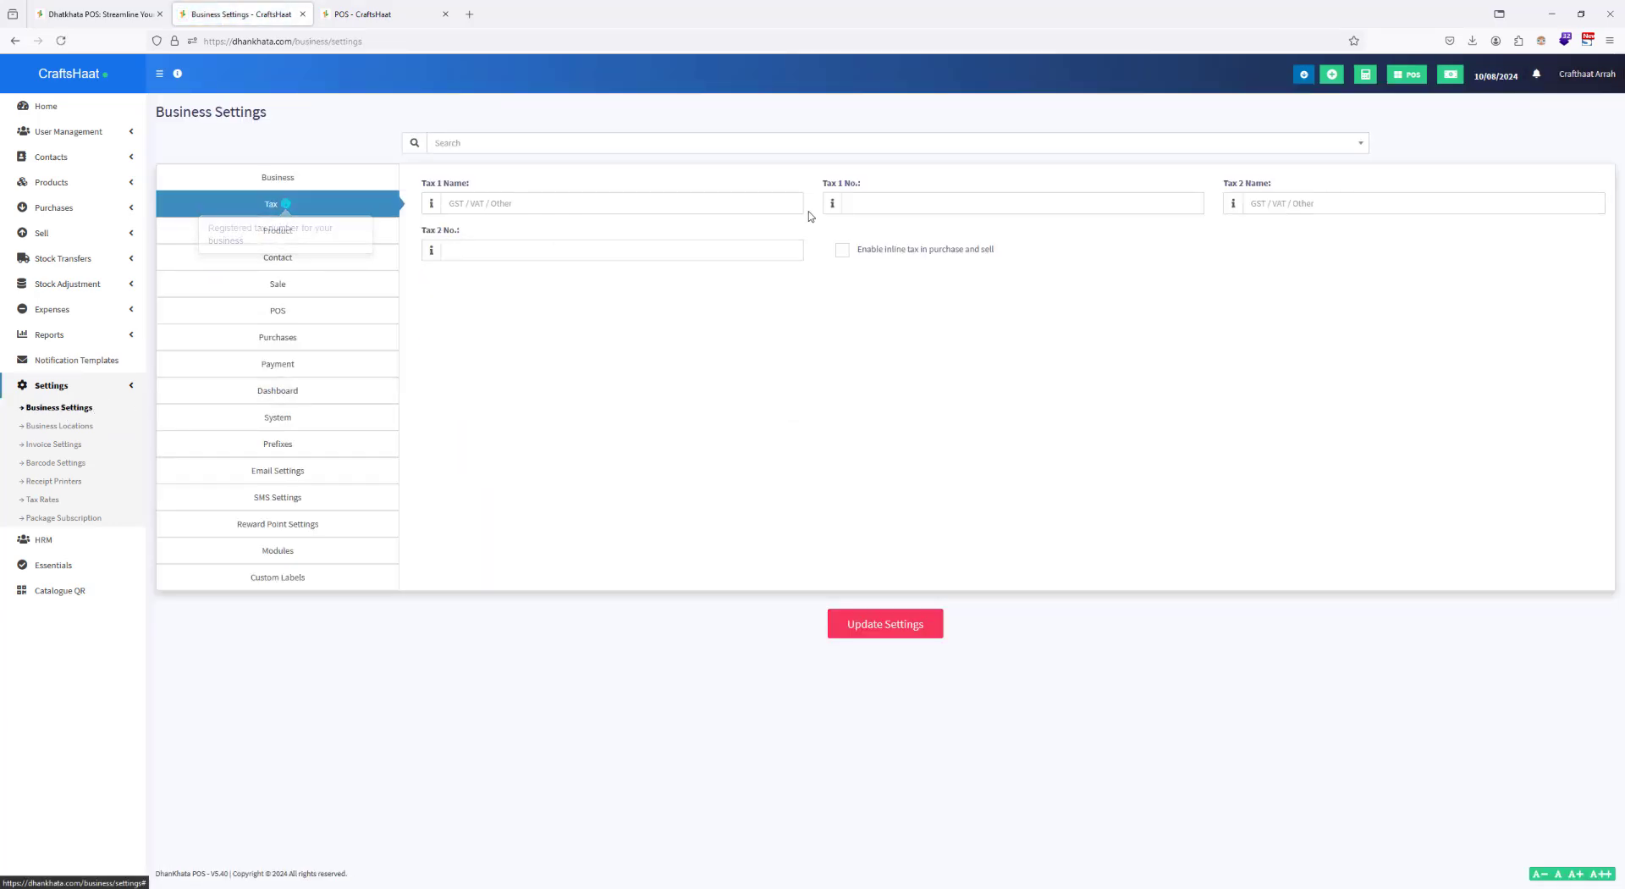
{"action": "left_click", "coordinate": [651, 203]}
{"action": "type", "text": "GST"}
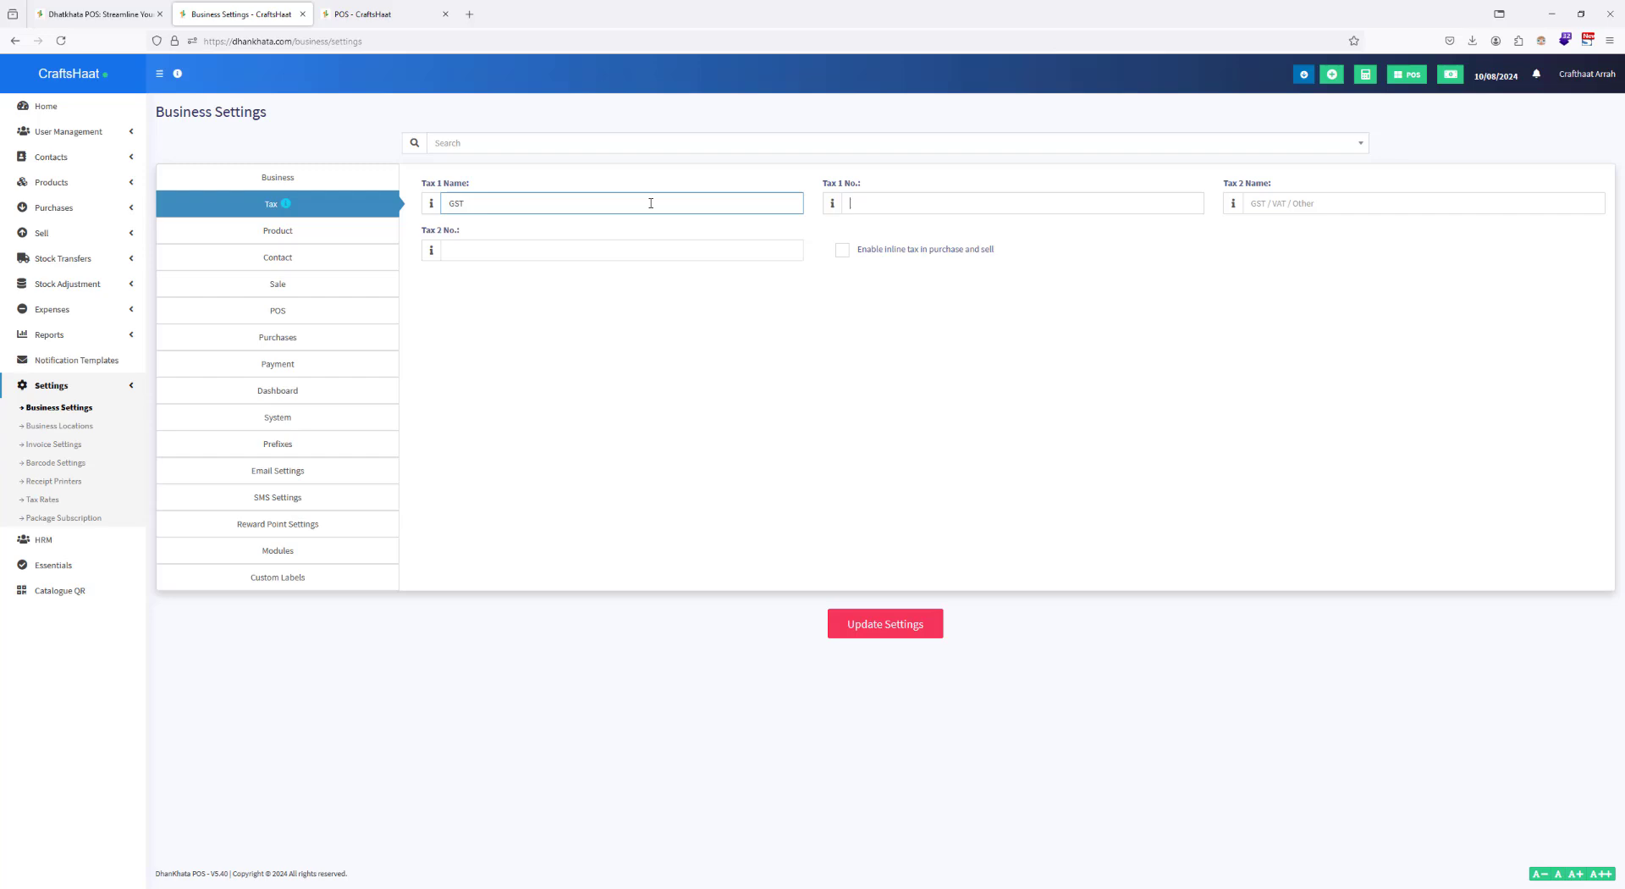
{"action": "key", "text": "Tab"}
{"action": "type", "text": "5645"}
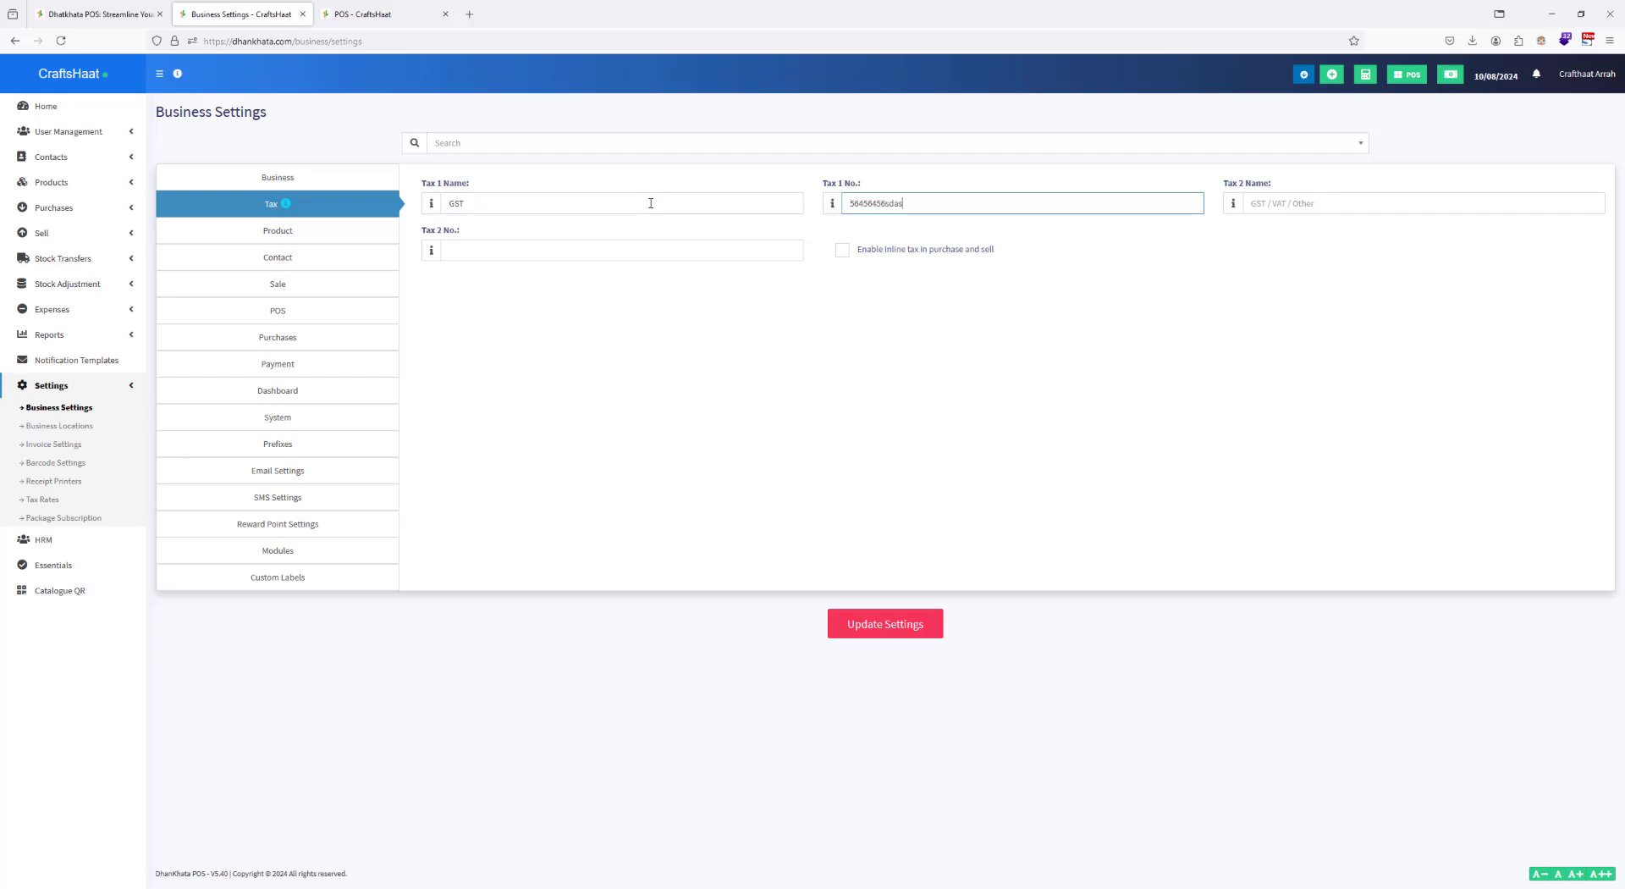
{"action": "type", "text": "6456FDSJDSFJSD"}
{"action": "left_click", "coordinate": [902, 625]}
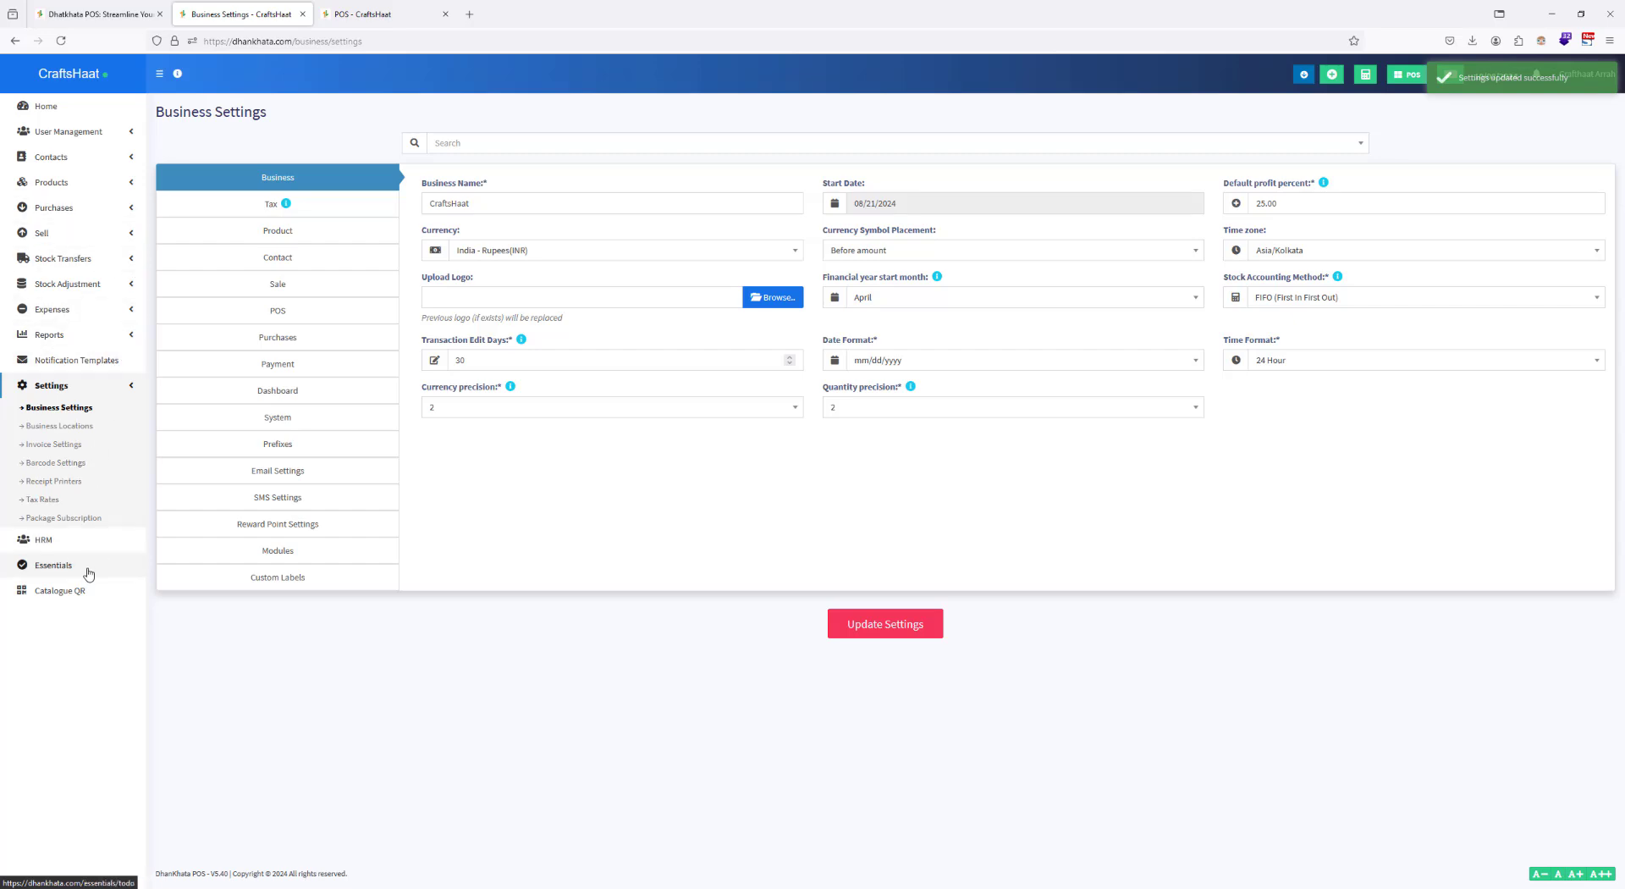
Step: Upload CrafthaatHead.PNG from the Logo and Letter Head folder as the default invoice layout's letterhead and update the layout
{"action": "left_click", "coordinate": [69, 446]}
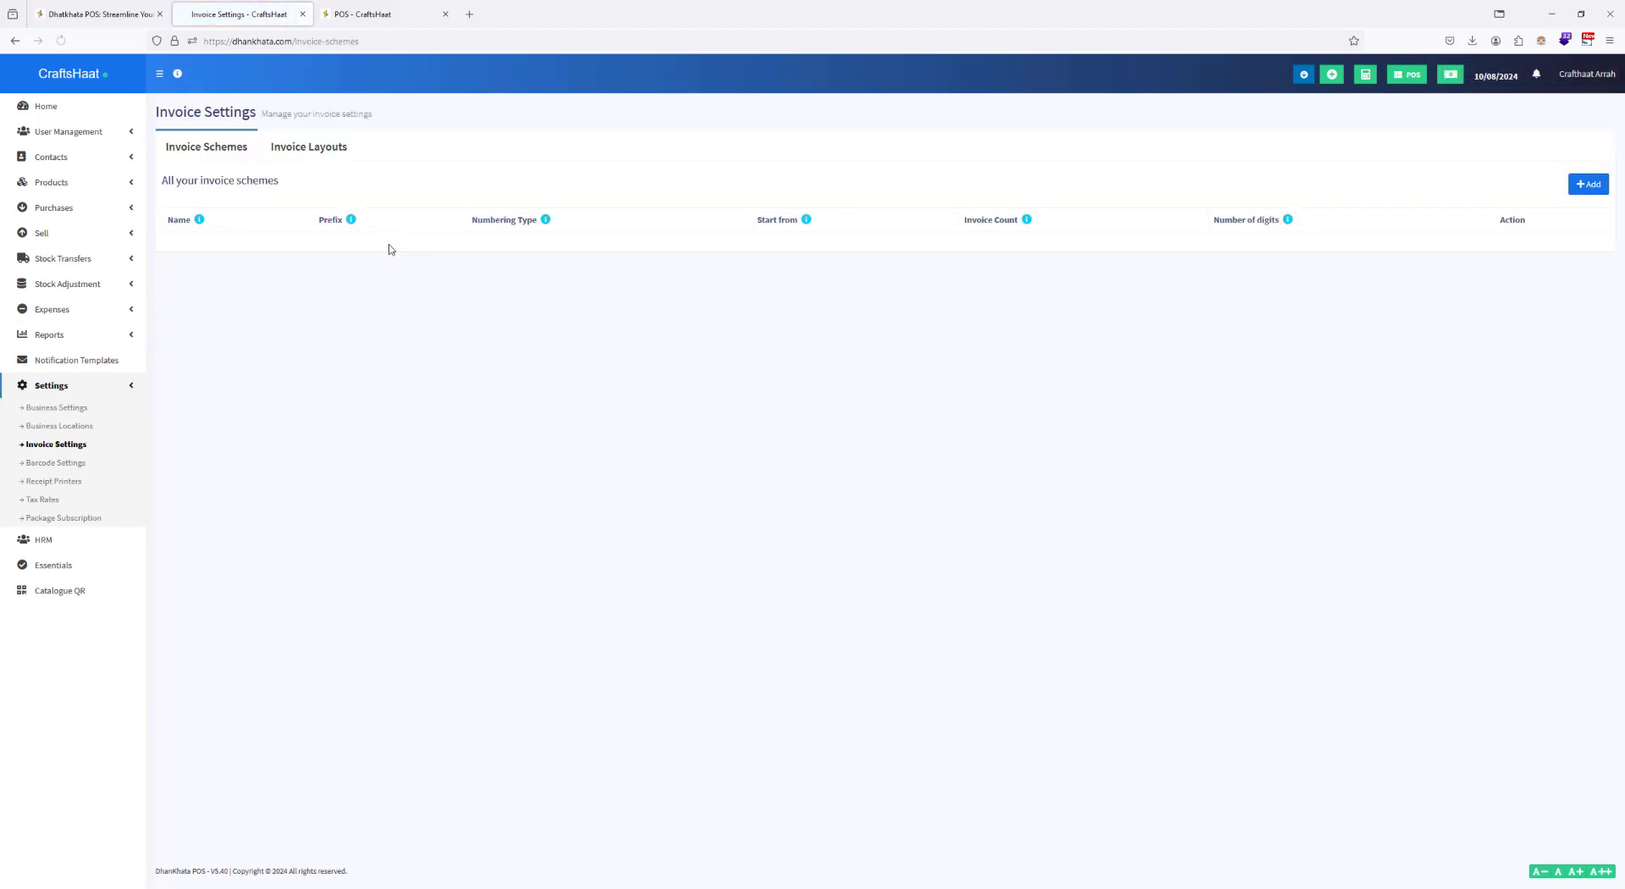
{"action": "left_click", "coordinate": [283, 148]}
{"action": "left_click", "coordinate": [342, 224]}
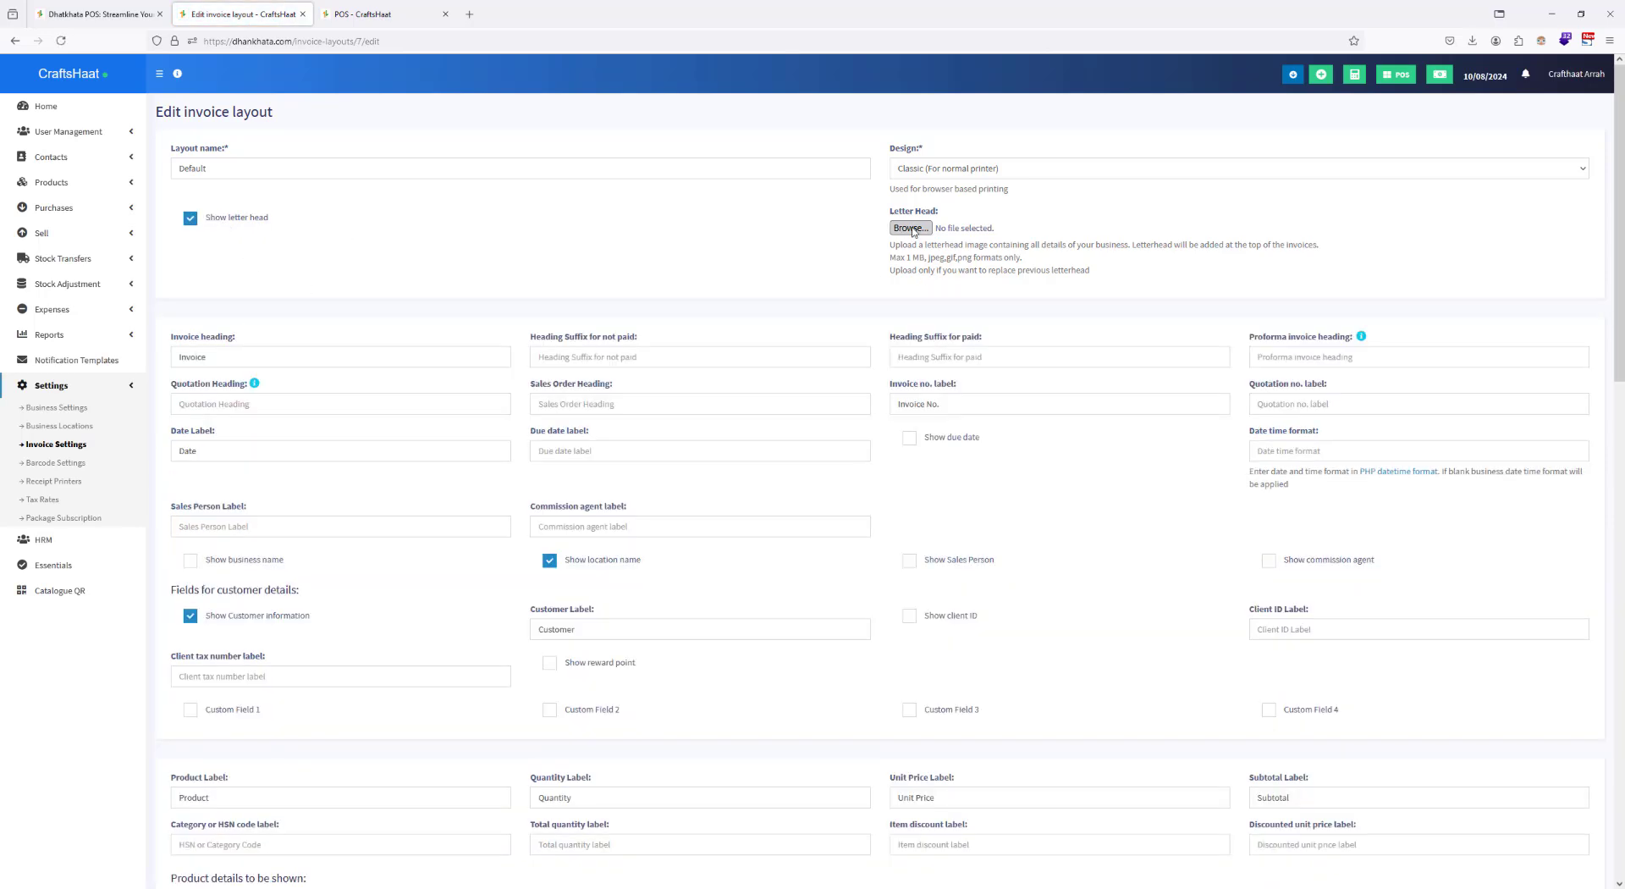
{"action": "left_click", "coordinate": [910, 228]}
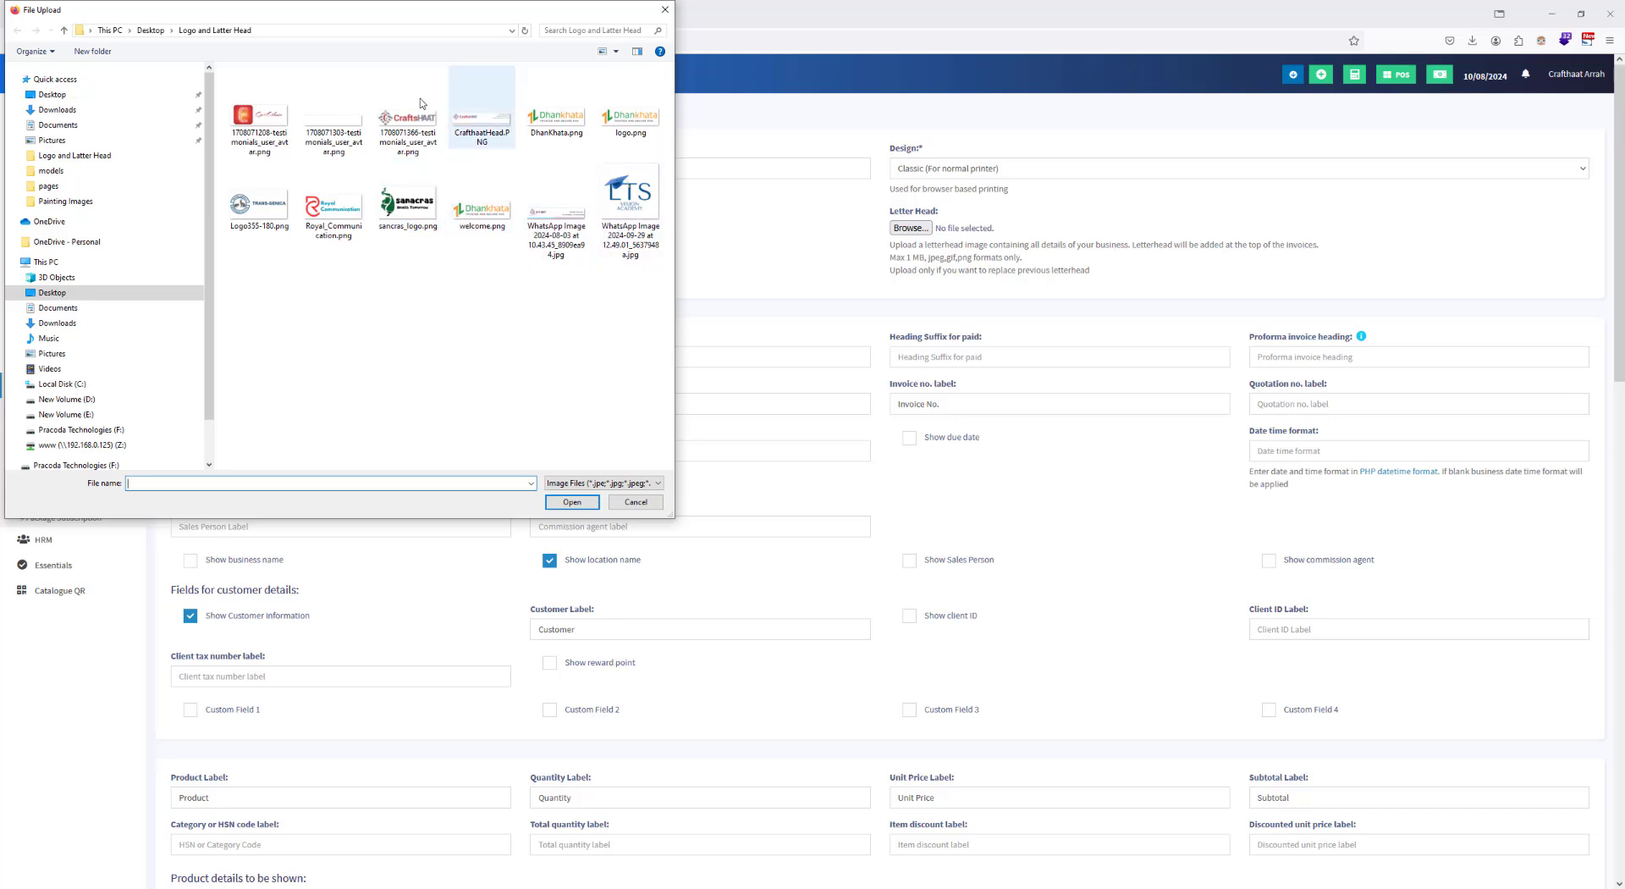
{"action": "left_click", "coordinate": [151, 30]}
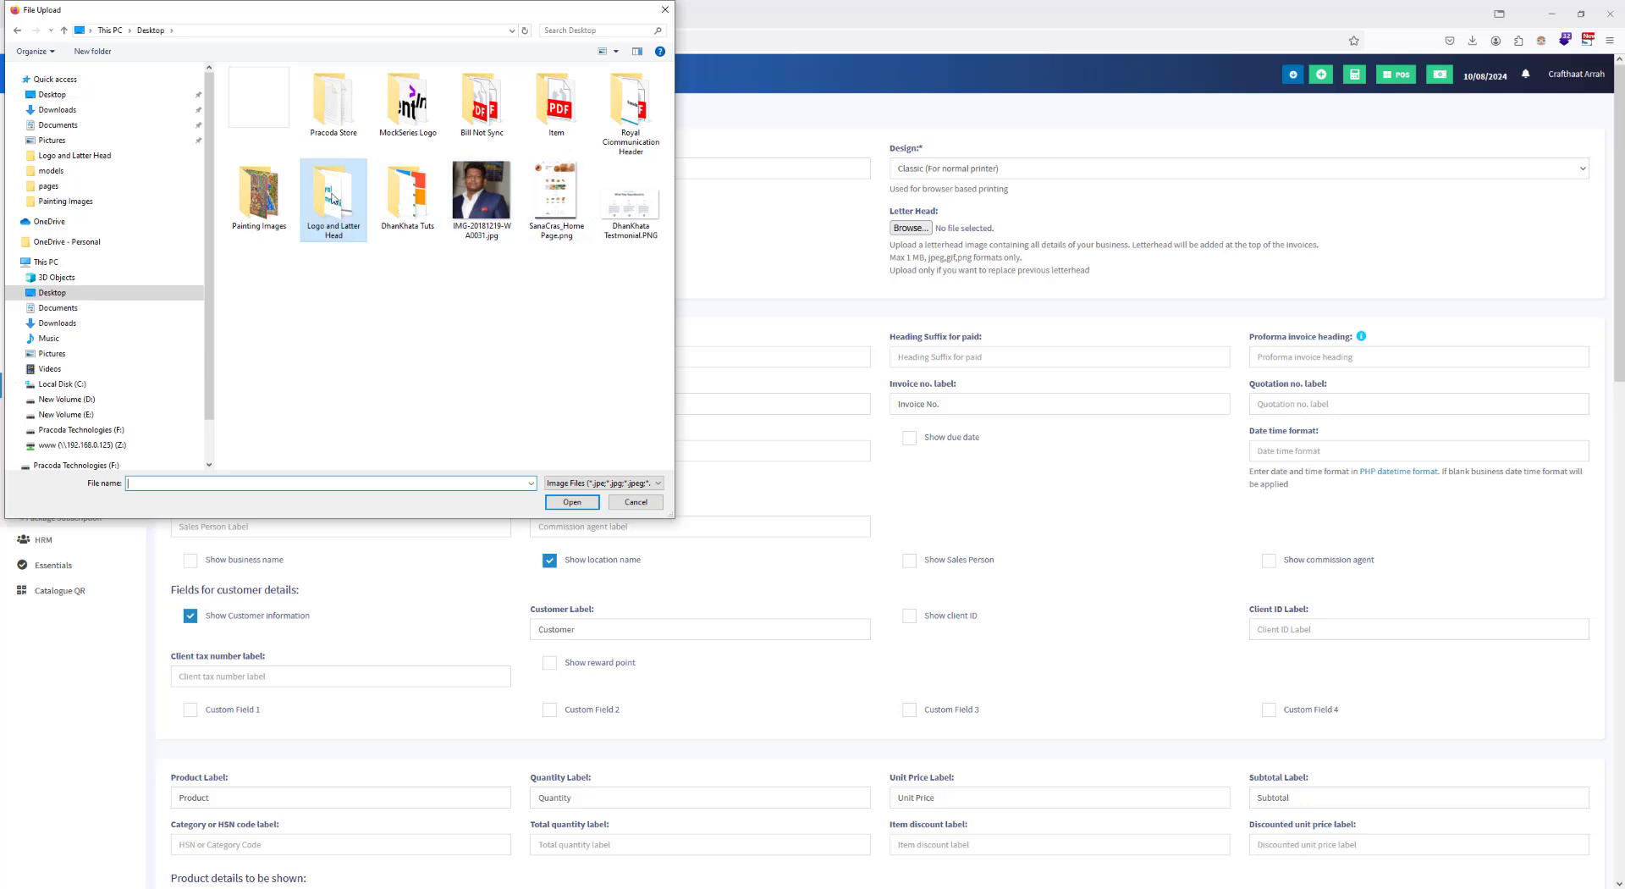
{"action": "double_click", "coordinate": [333, 199]}
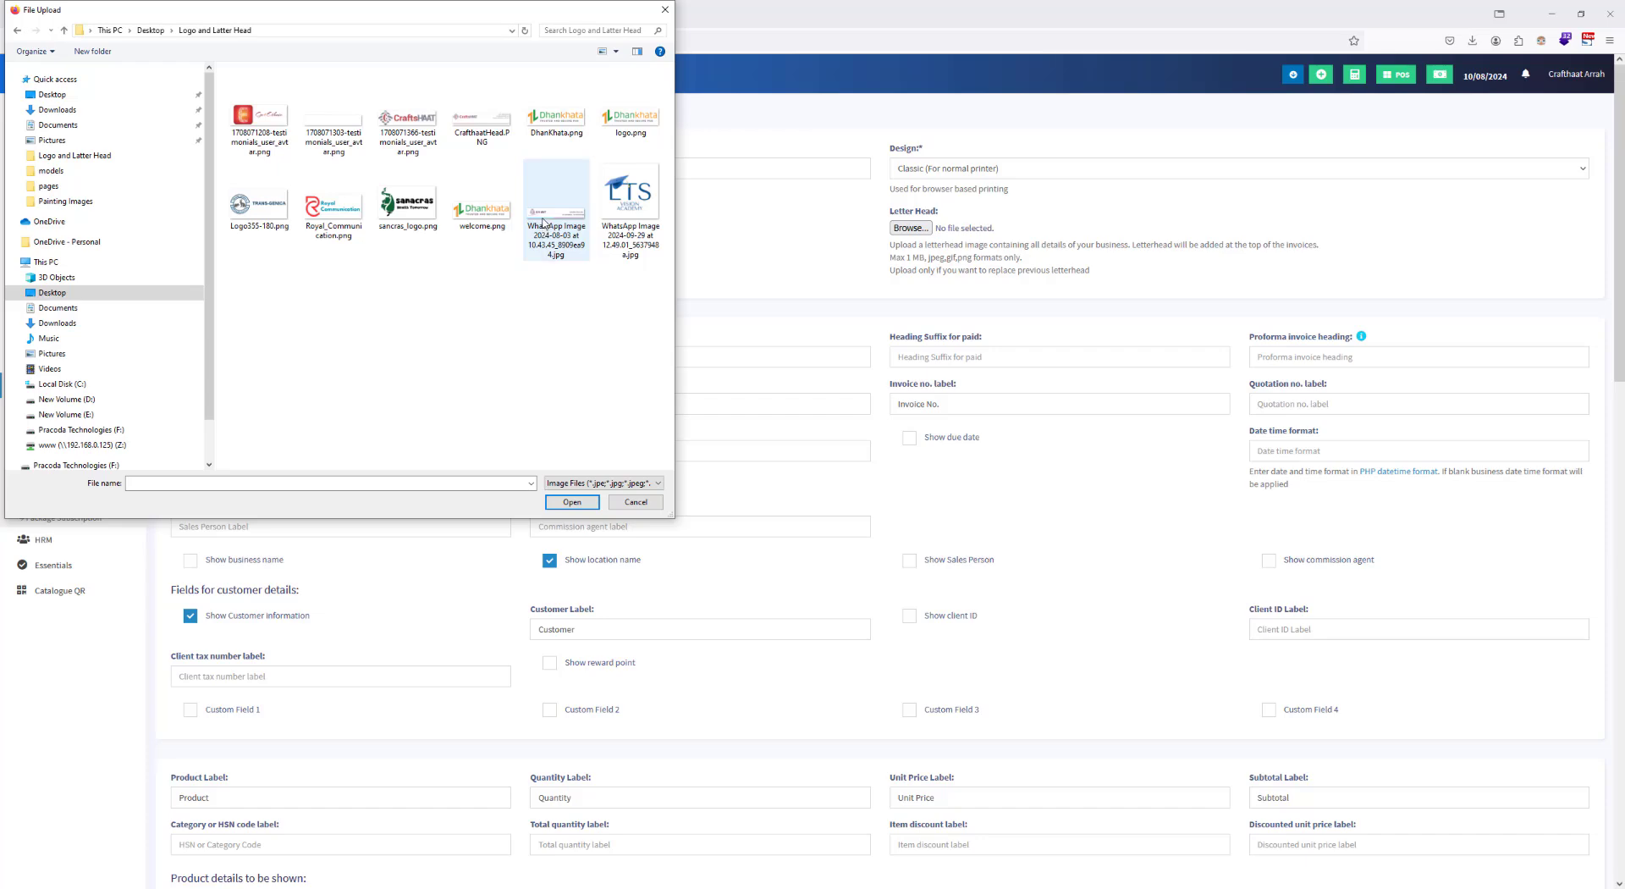
{"action": "double_click", "coordinate": [499, 125]}
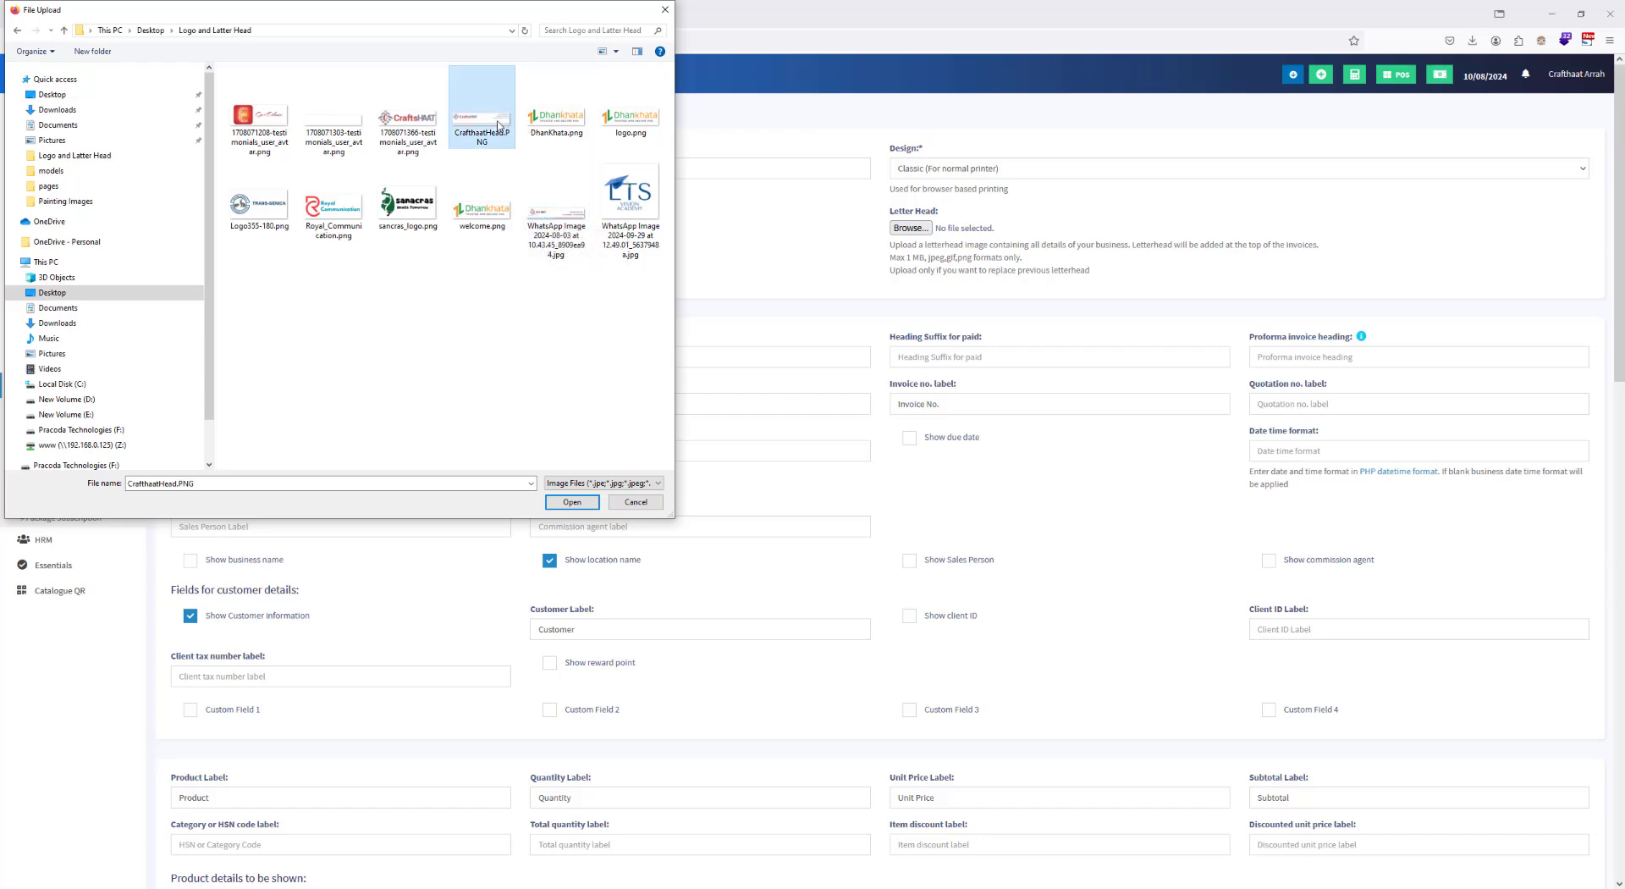
{"action": "scroll", "coordinate": [950, 456], "scroll_direction": "down", "scroll_amount": 10}
{"action": "scroll", "coordinate": [944, 474], "scroll_direction": "down", "scroll_amount": 3}
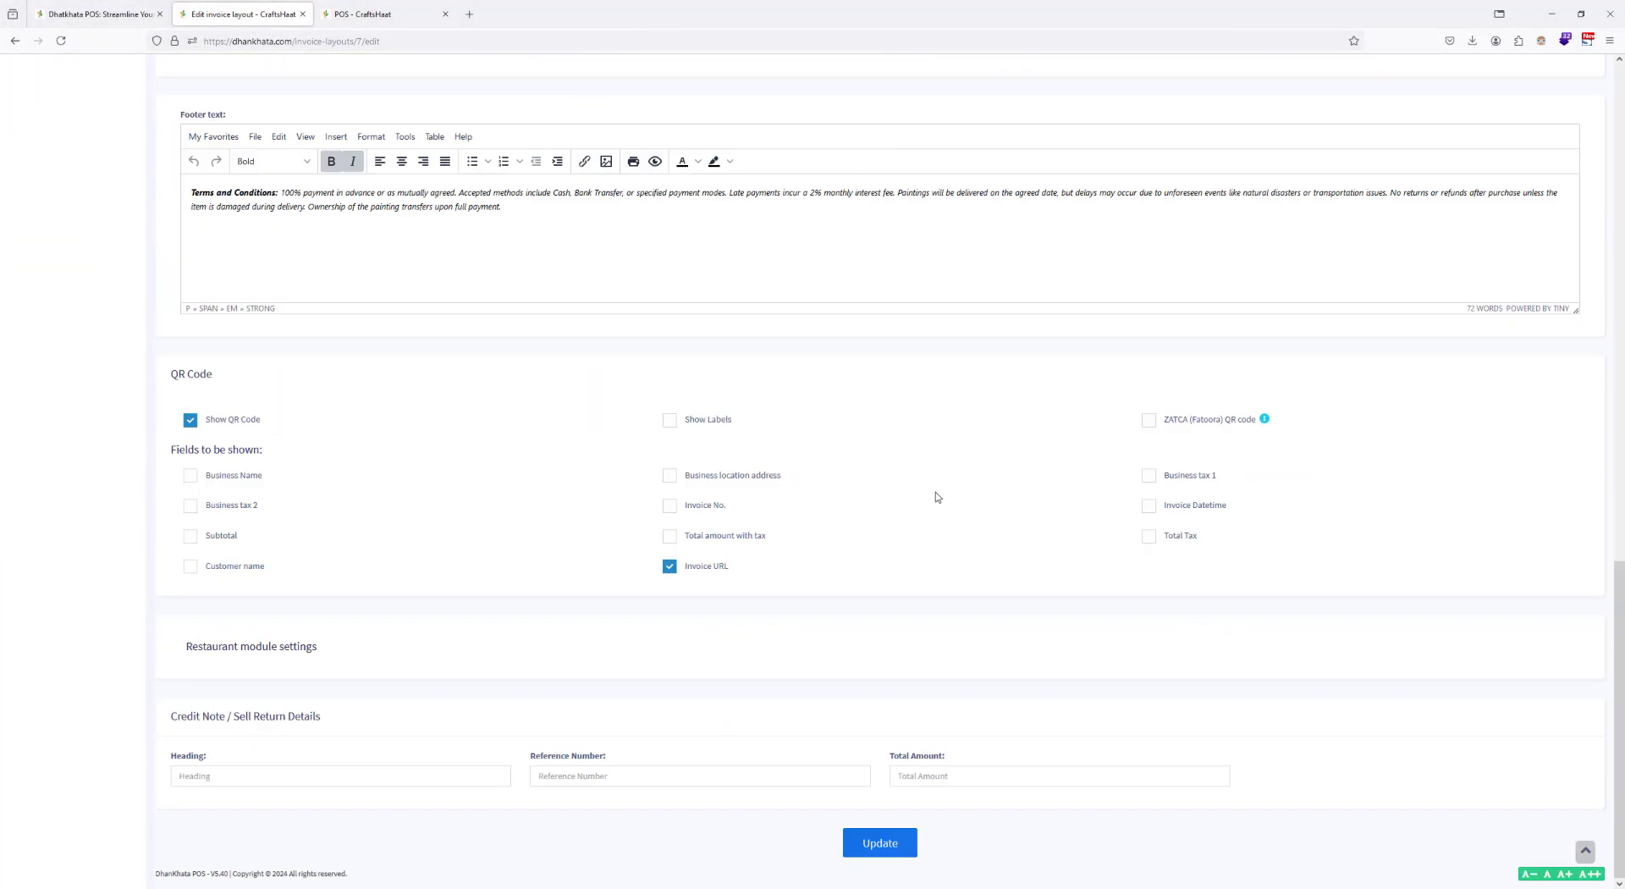
{"action": "left_click", "coordinate": [872, 842]}
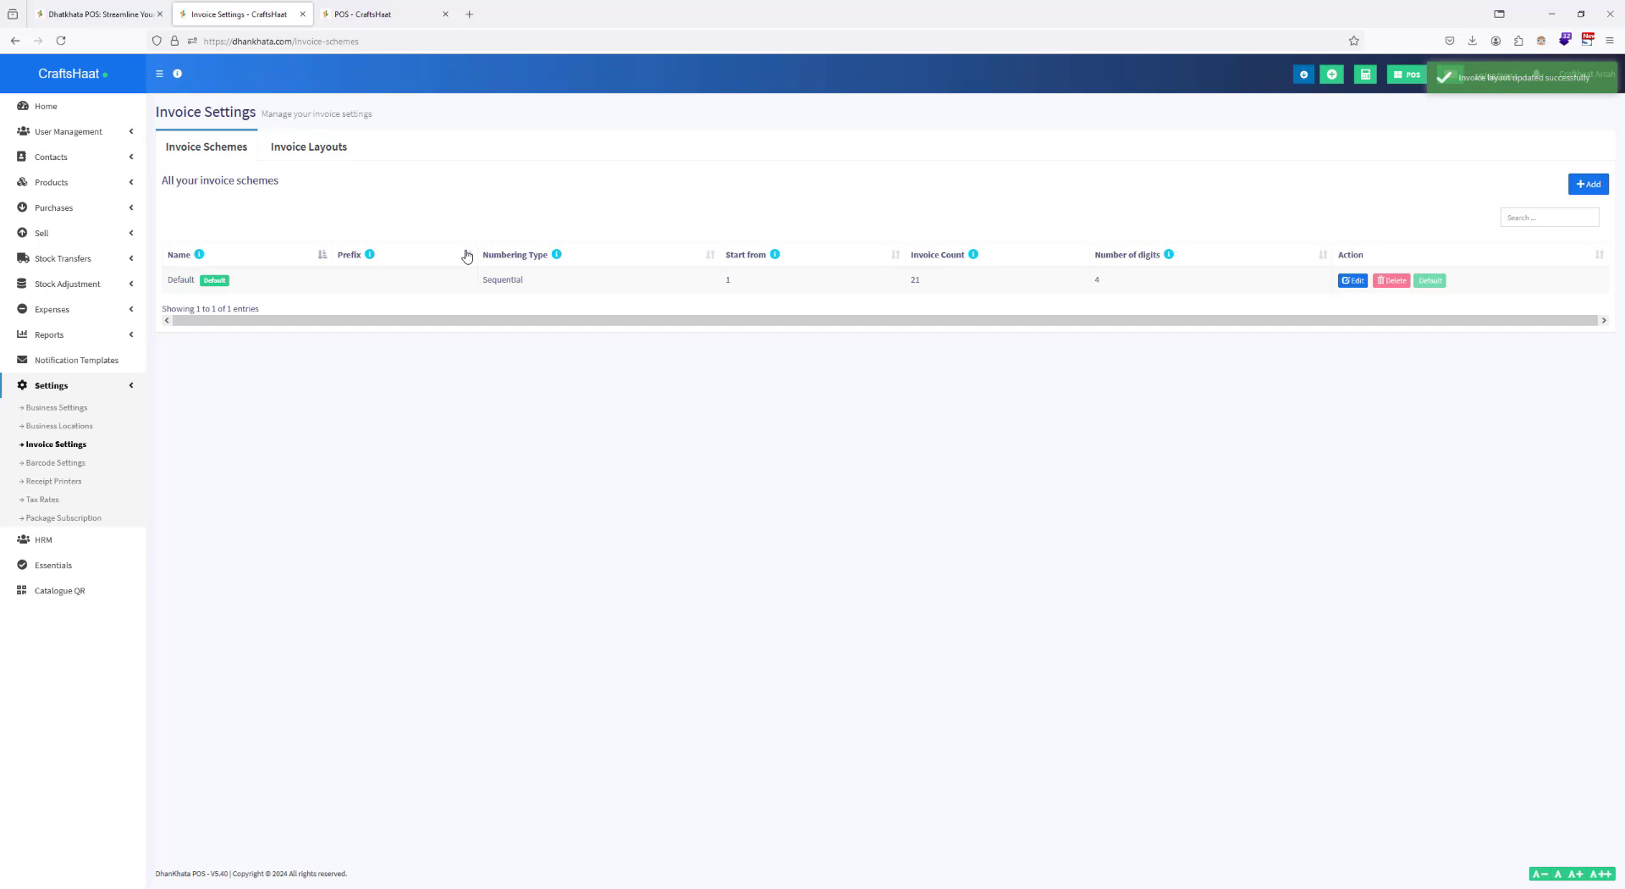
Step: Sell one Fishy Madhubani Art to the walk-in customer for cash and preview the invoice with Save to PDF as destination
{"action": "key", "text": "ctrl+Tab"}
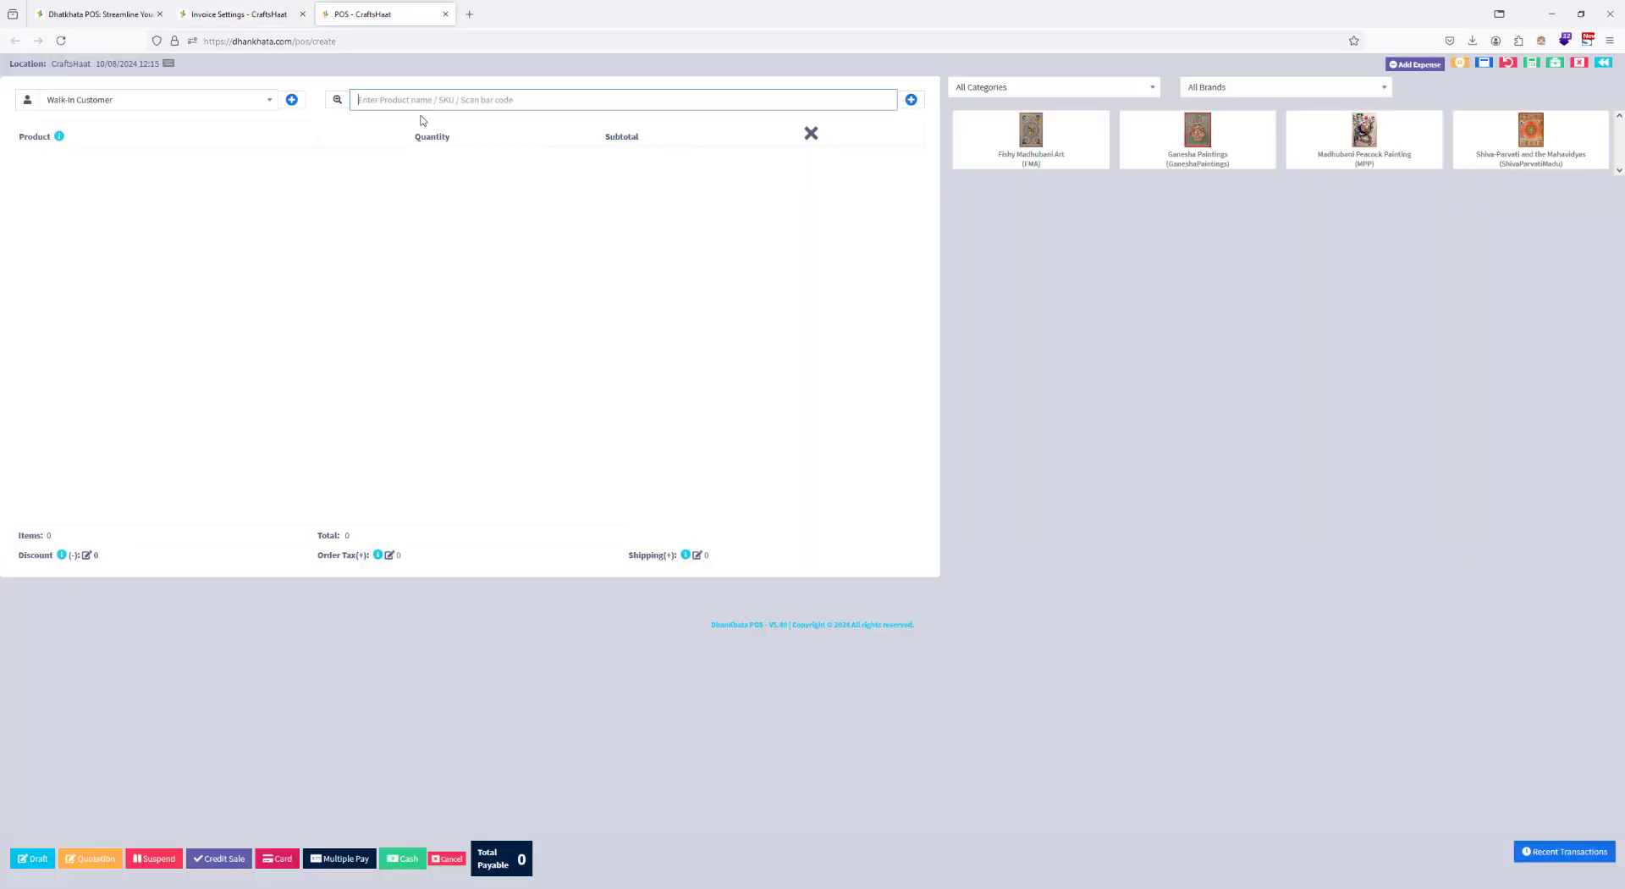
{"action": "left_click", "coordinate": [1018, 130]}
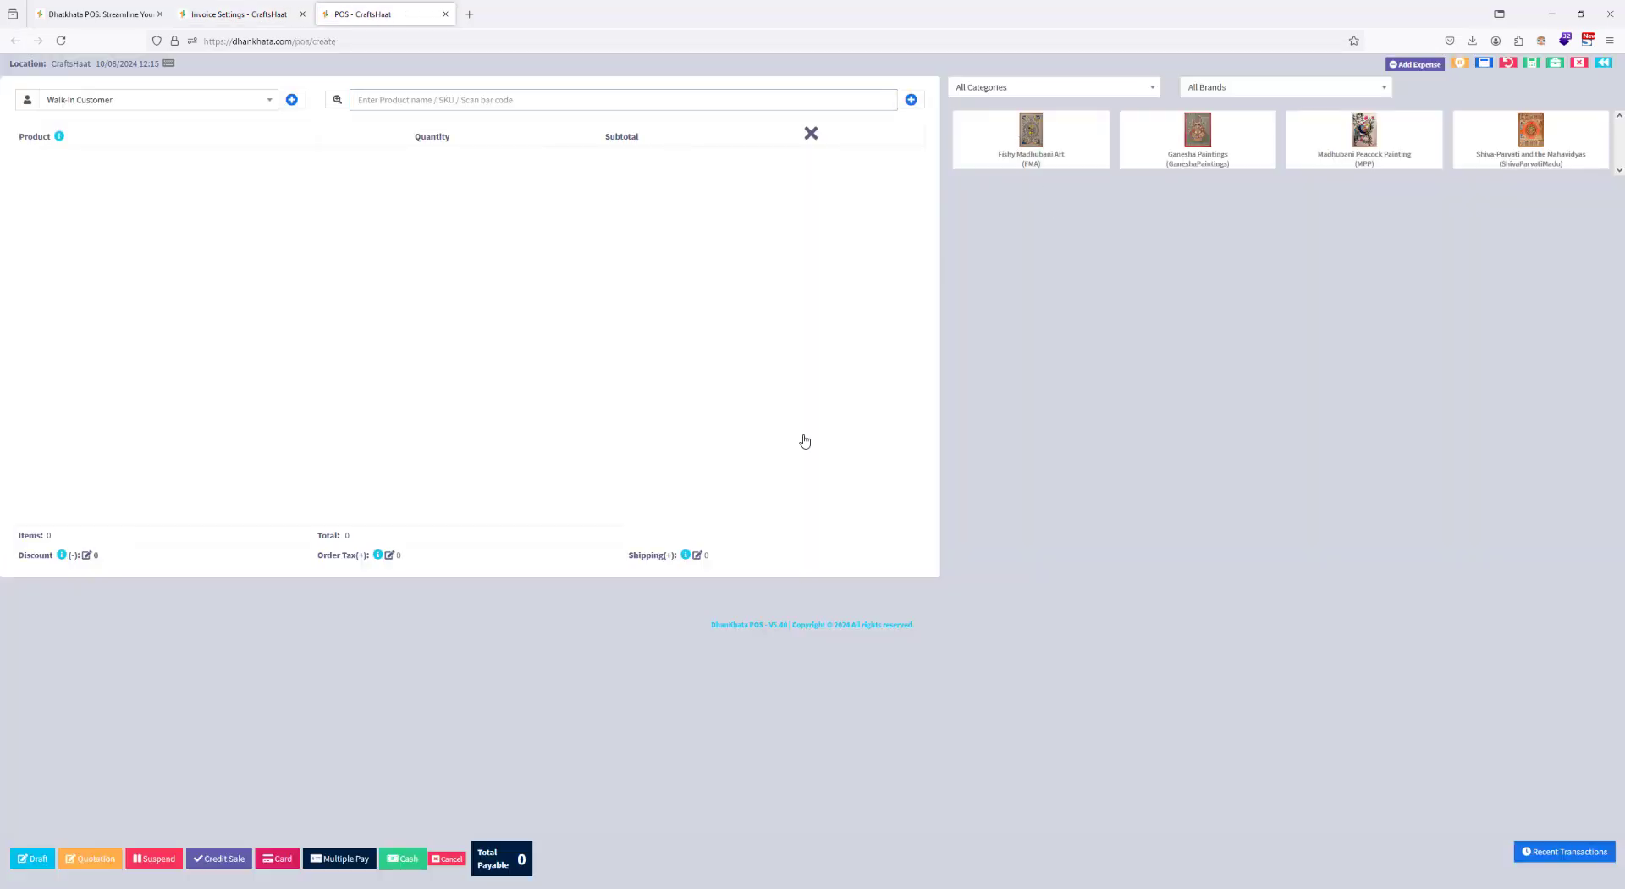
{"action": "left_click", "coordinate": [391, 863]}
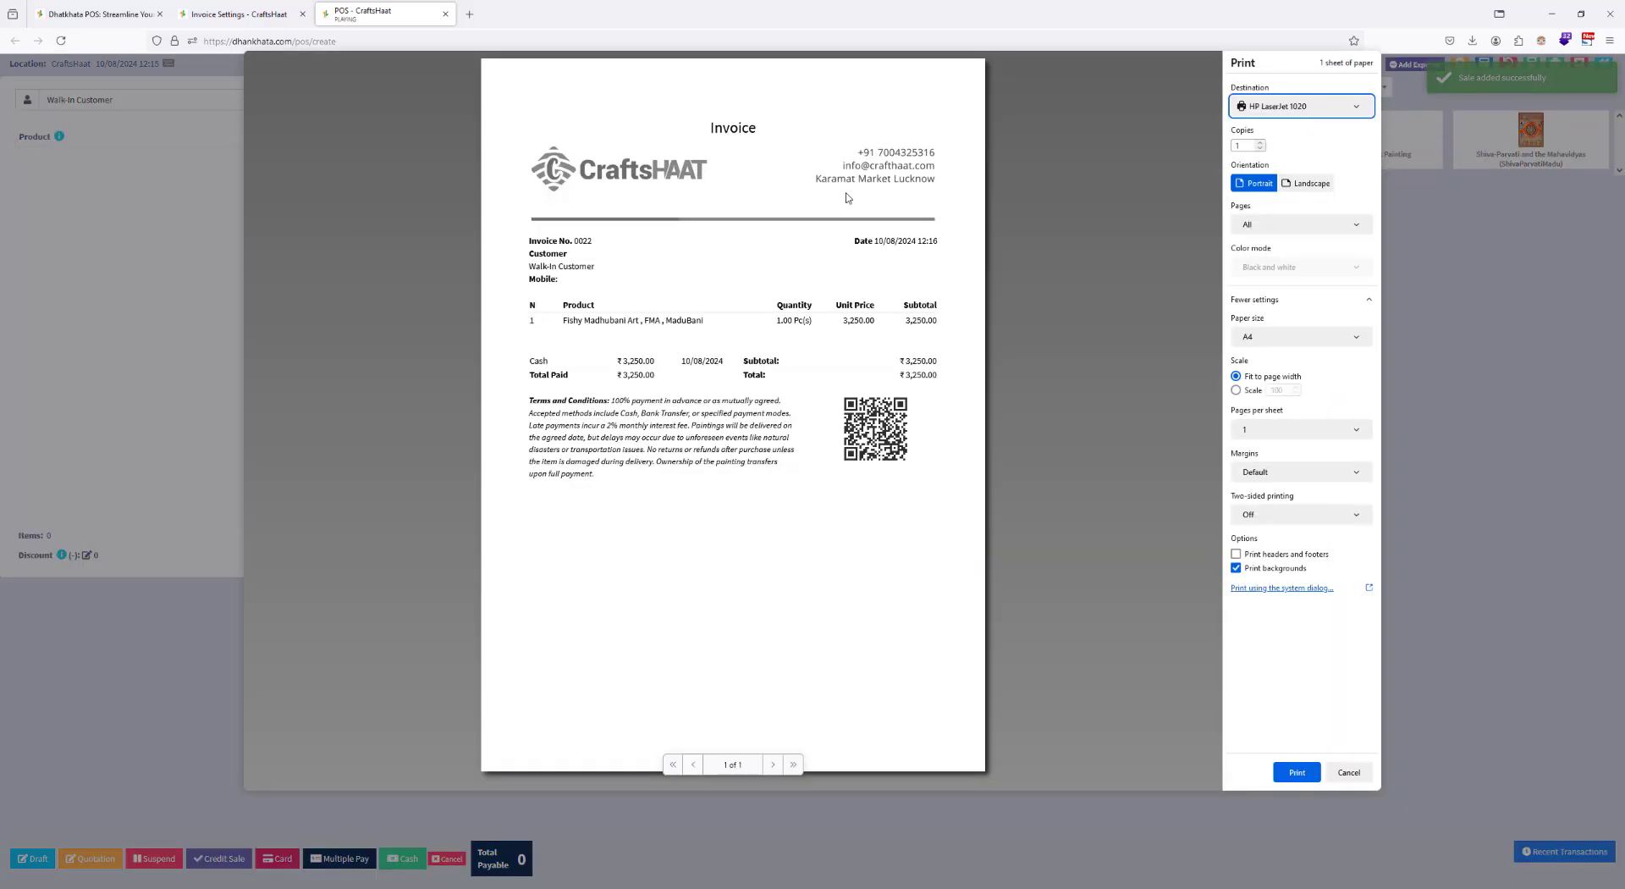
{"action": "left_click", "coordinate": [1278, 107]}
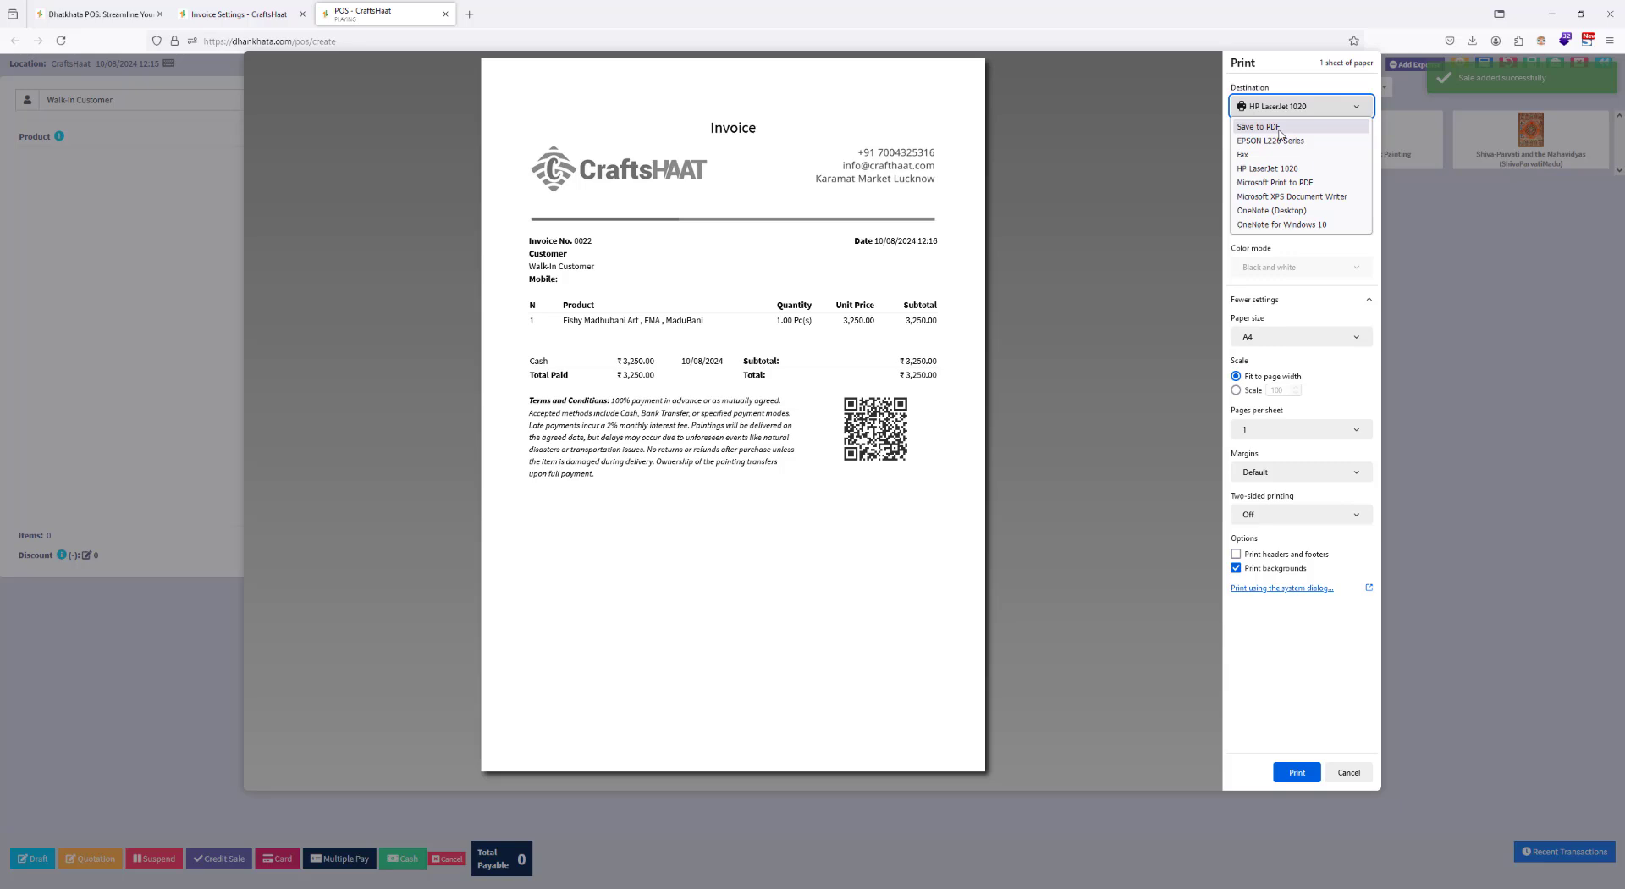
{"action": "left_click", "coordinate": [1259, 126]}
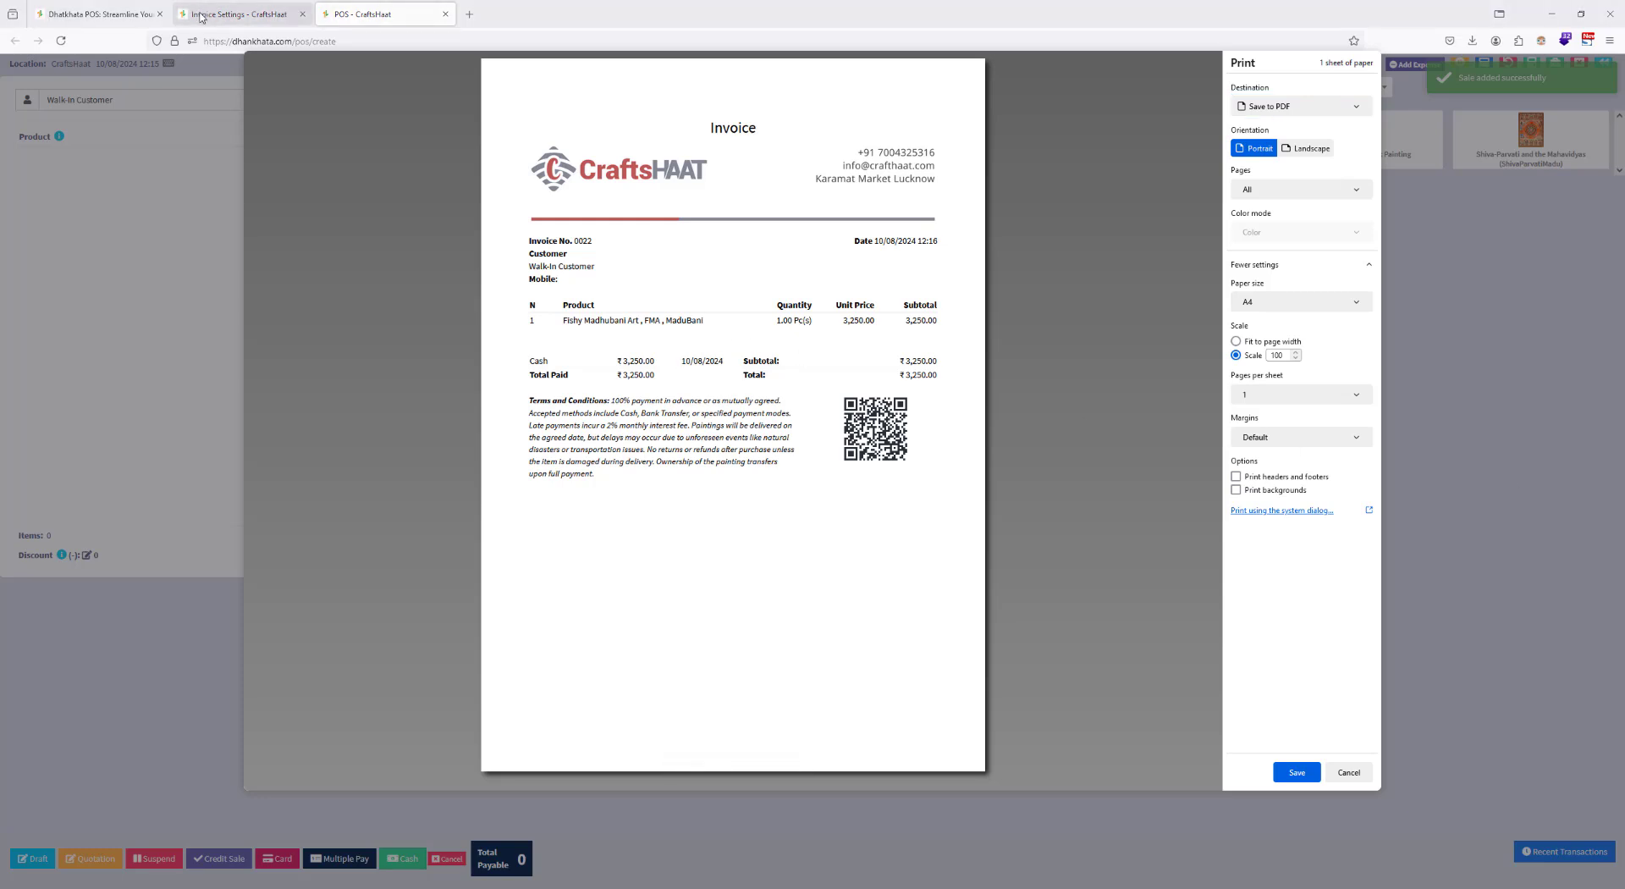
Step: Add a product brand named Madhubani Paintings with Madhubani Paintings as its short description
{"action": "left_click", "coordinate": [233, 14]}
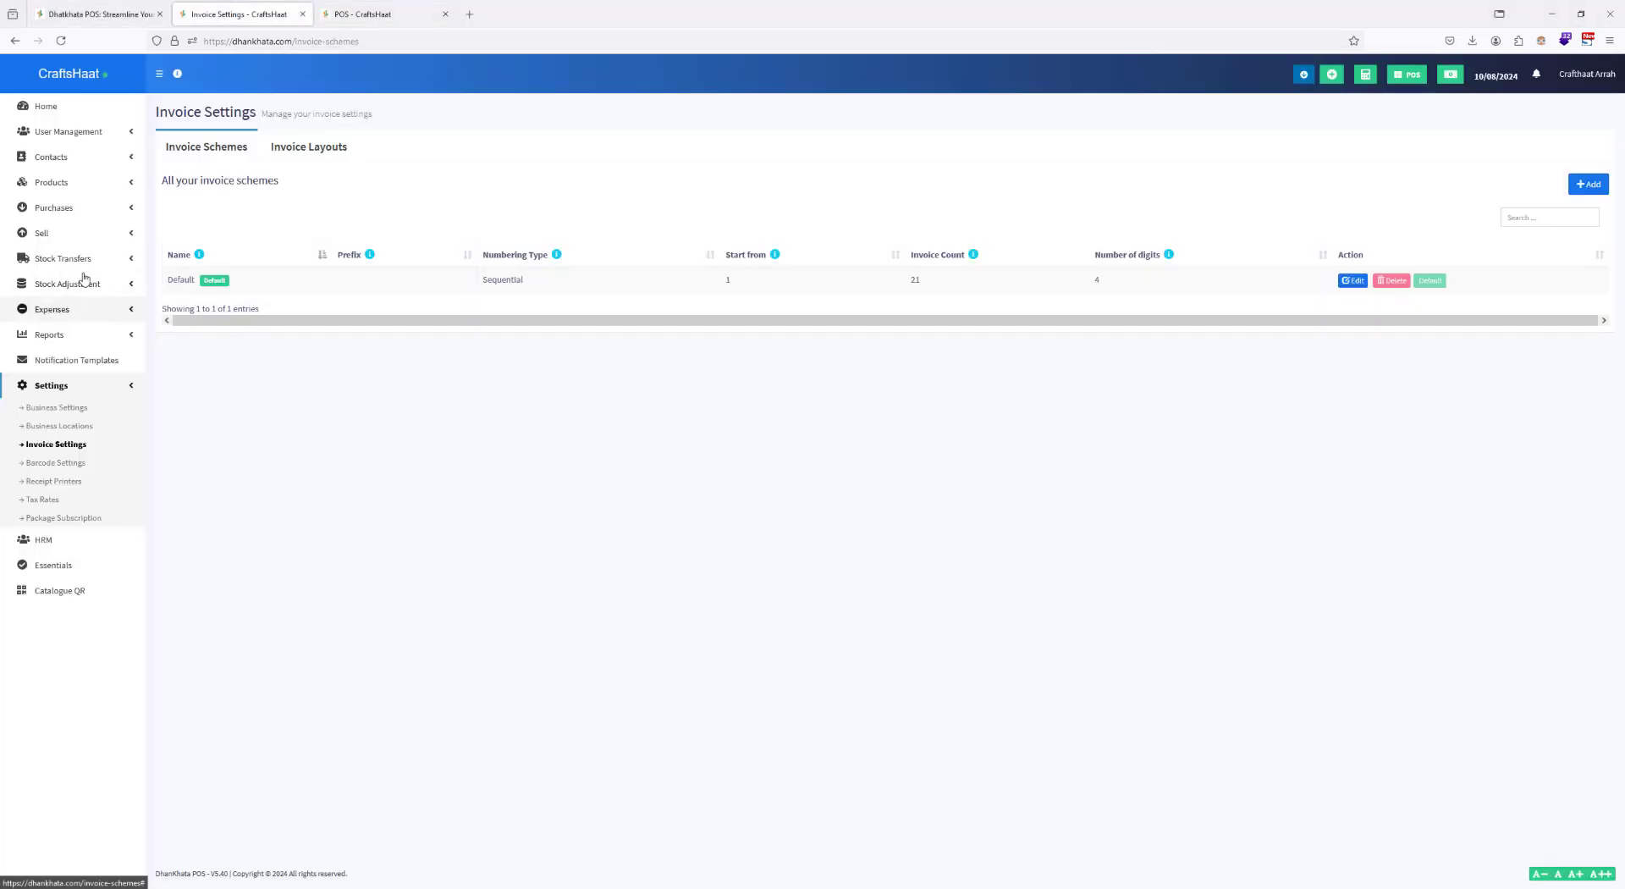
{"action": "left_click", "coordinate": [121, 183]}
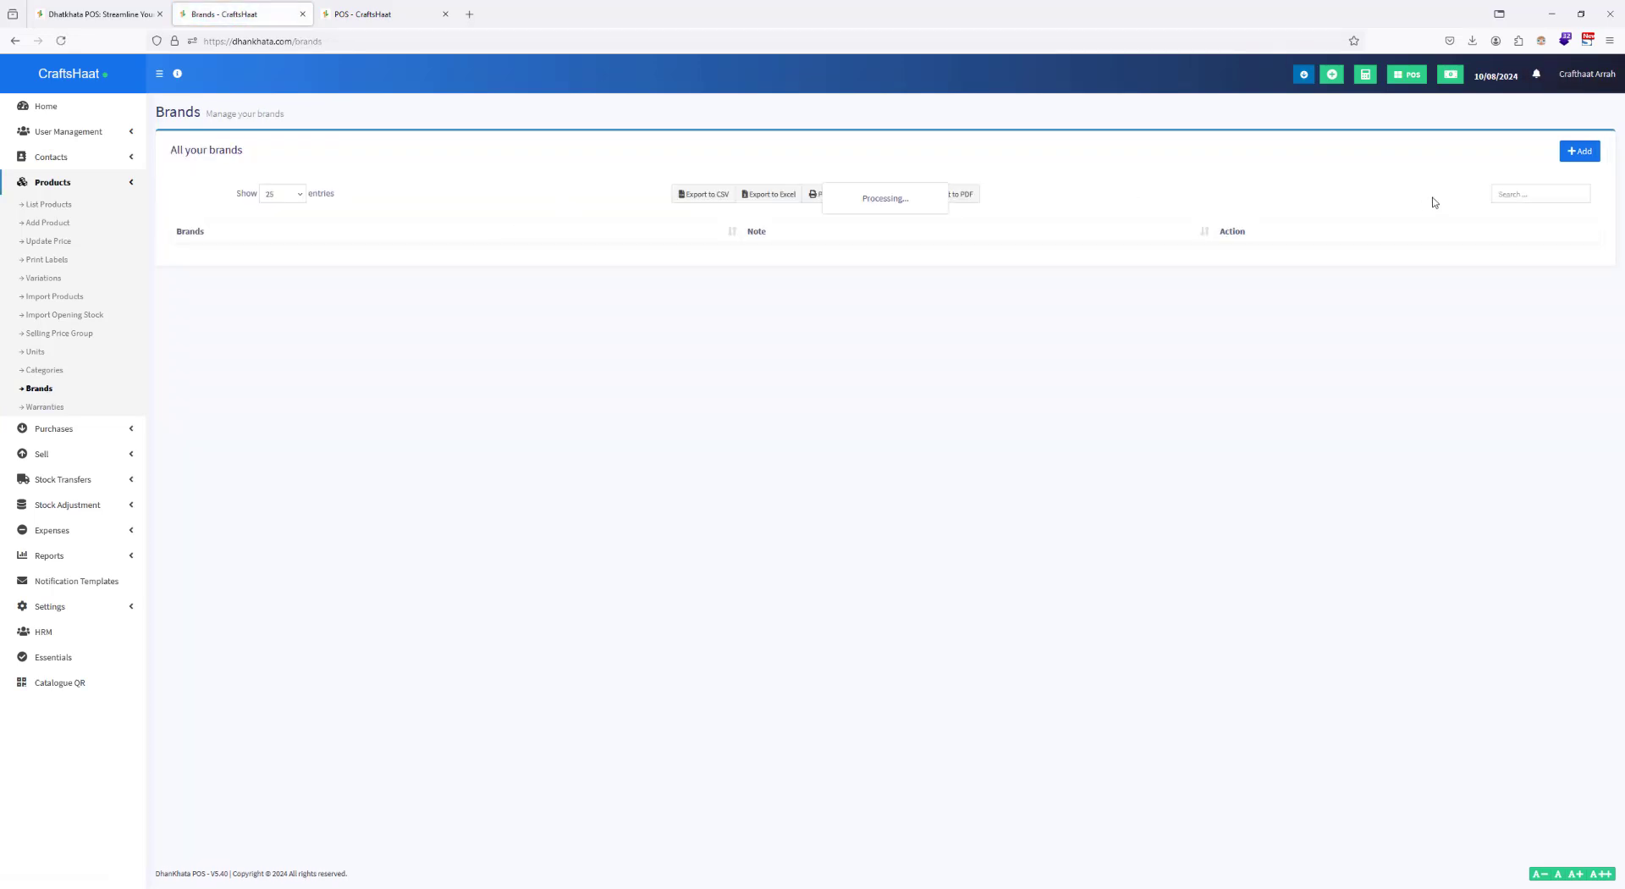
{"action": "left_click", "coordinate": [1573, 154]}
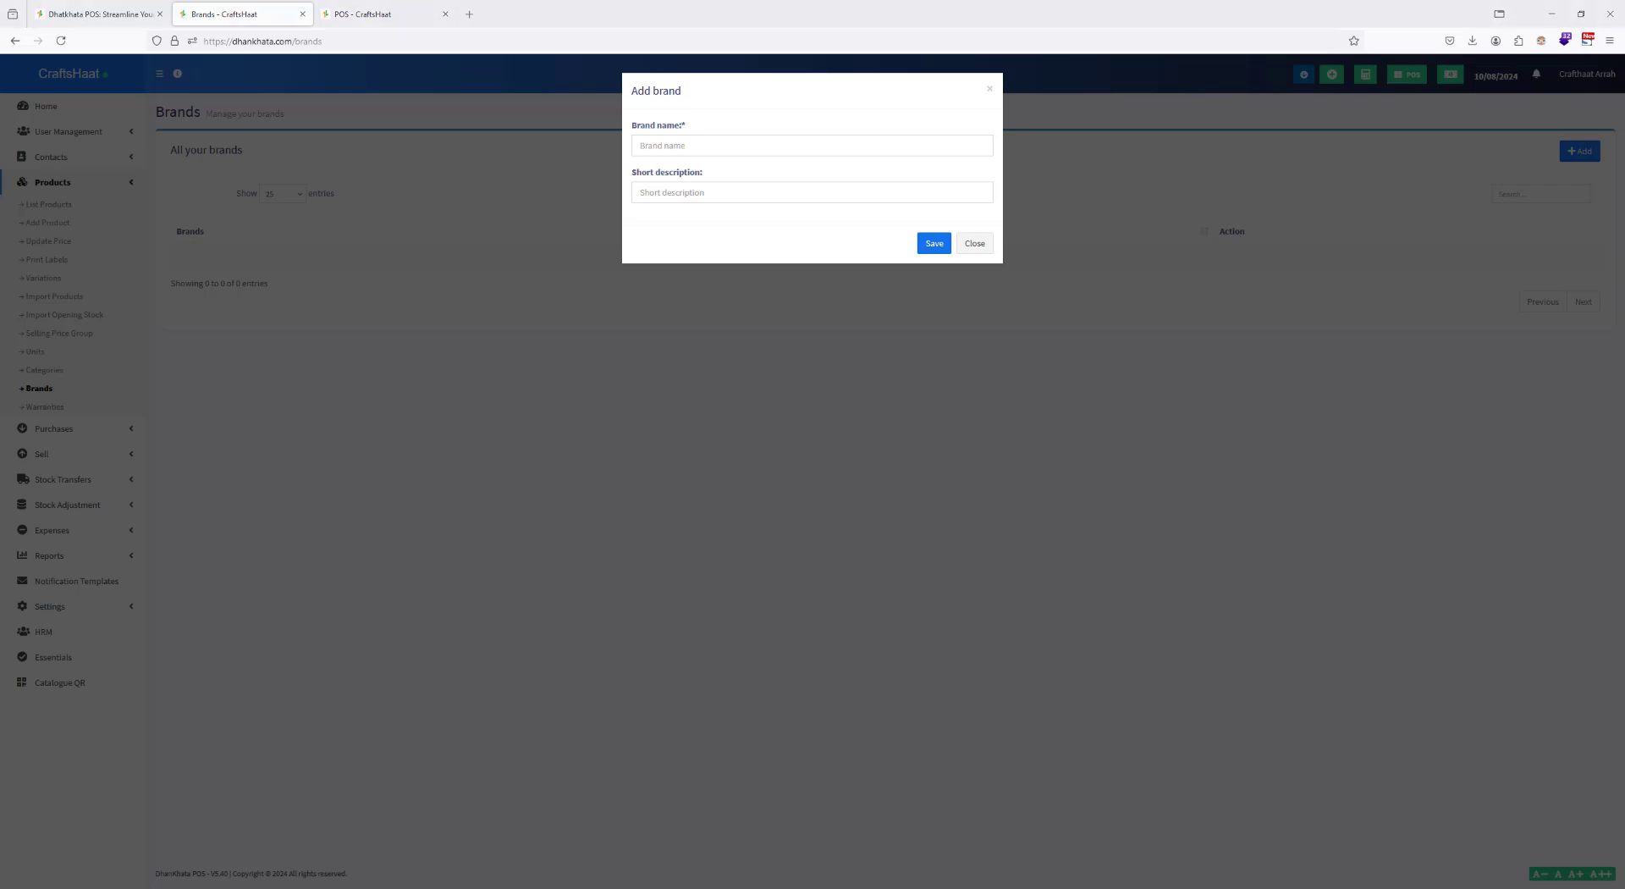
{"action": "left_click", "coordinate": [705, 144]}
{"action": "type", "text": "Radha Krishna in"}
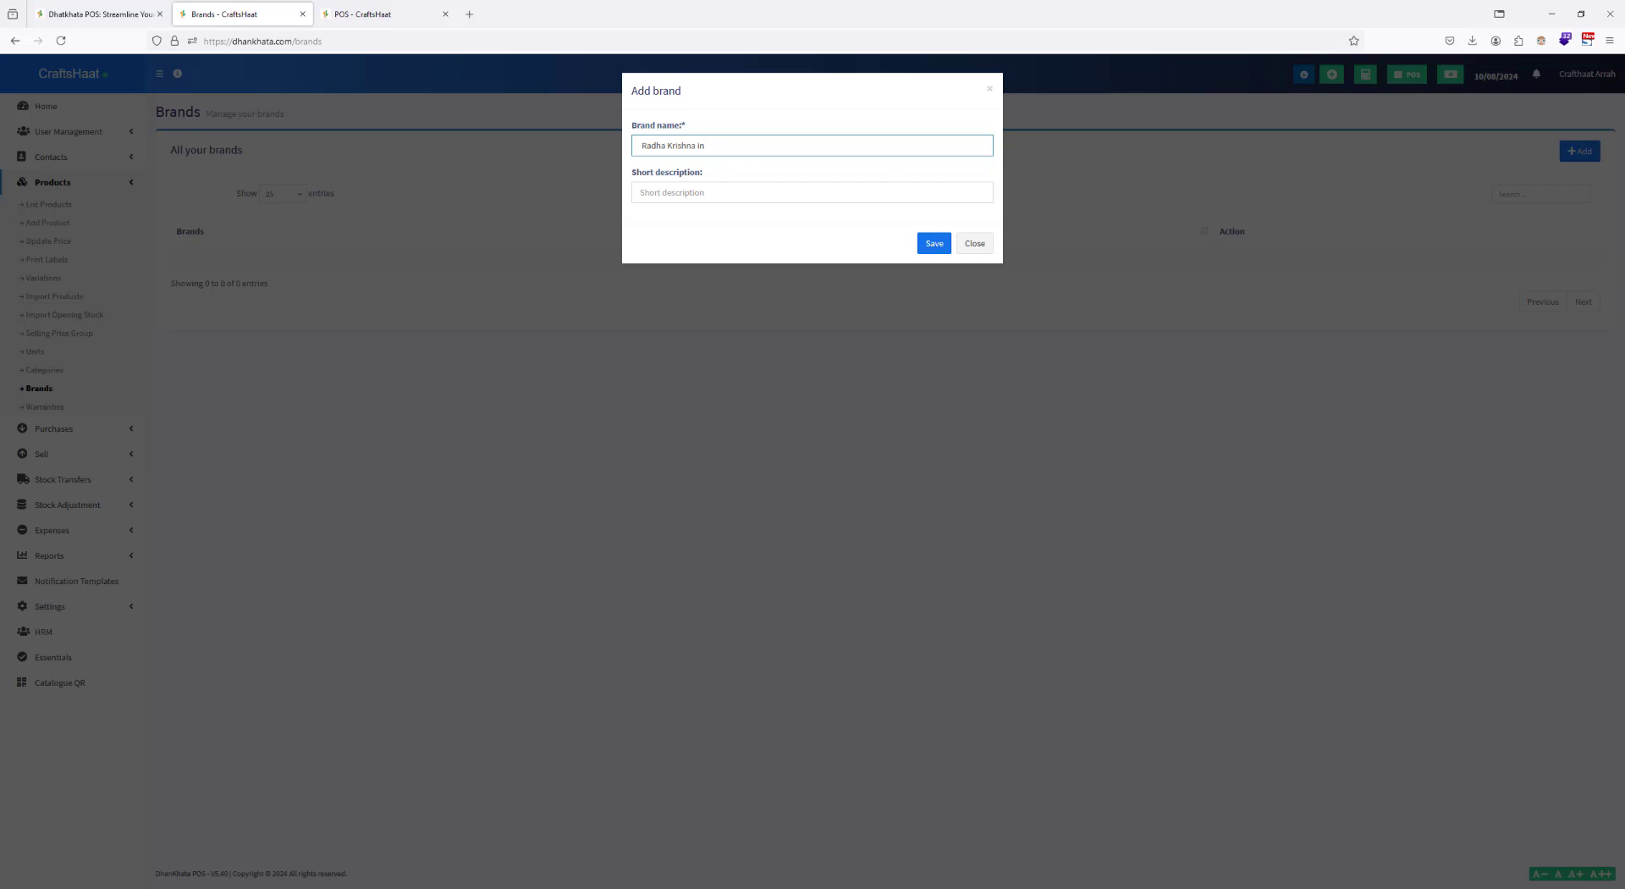
{"action": "key", "text": "alt+Tab"}
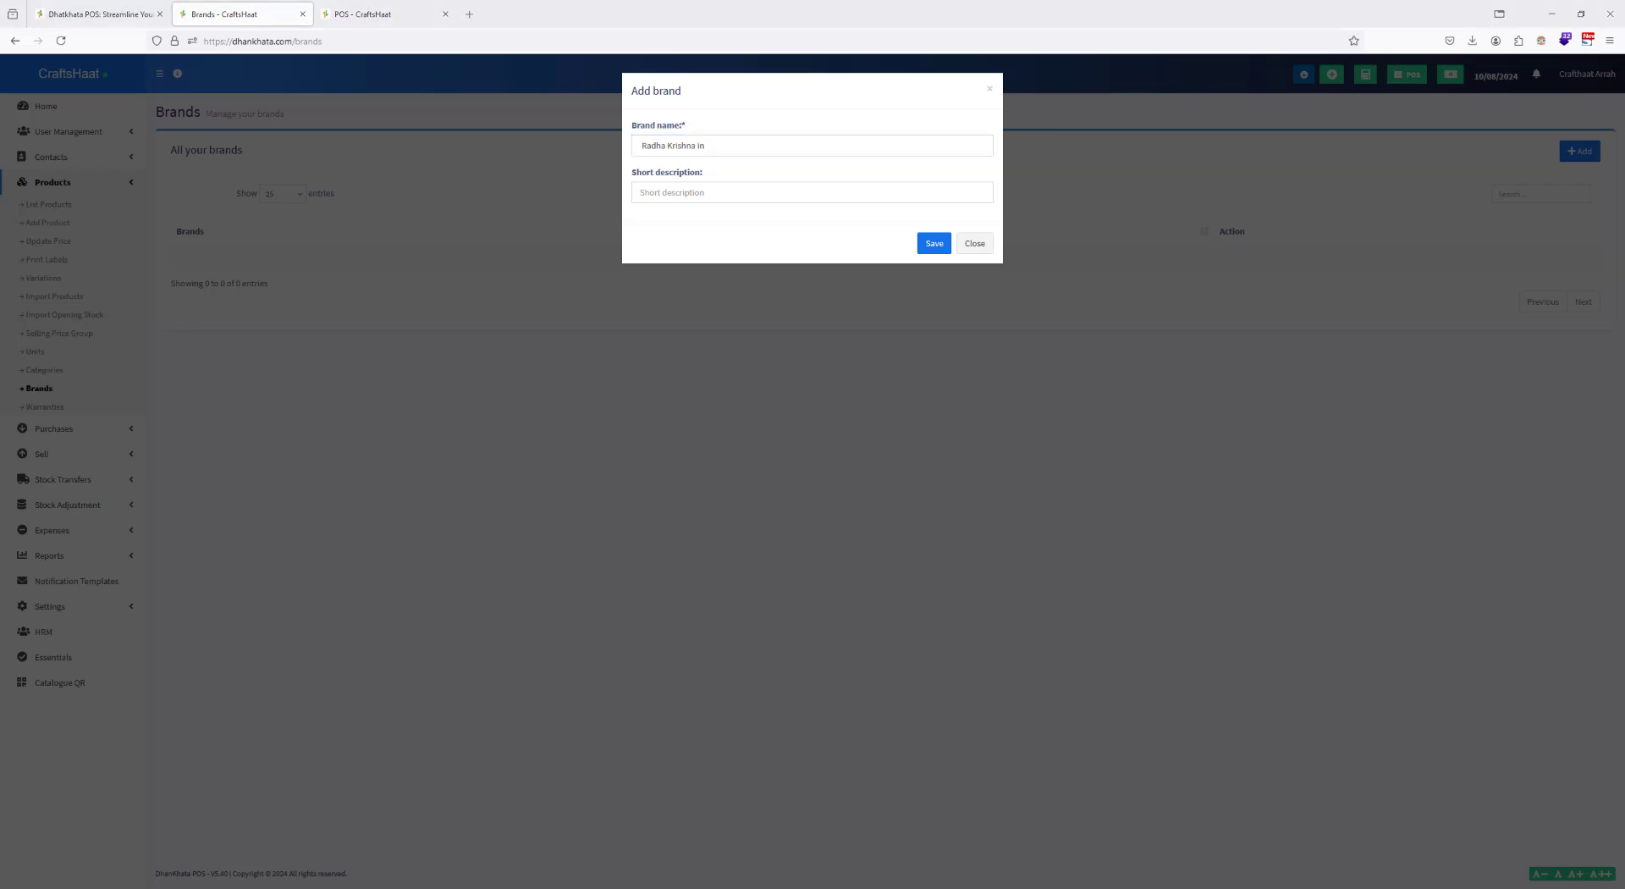
{"action": "key", "text": "ctrl+a"}
{"action": "type", "text": "Madhubani Paintings"}
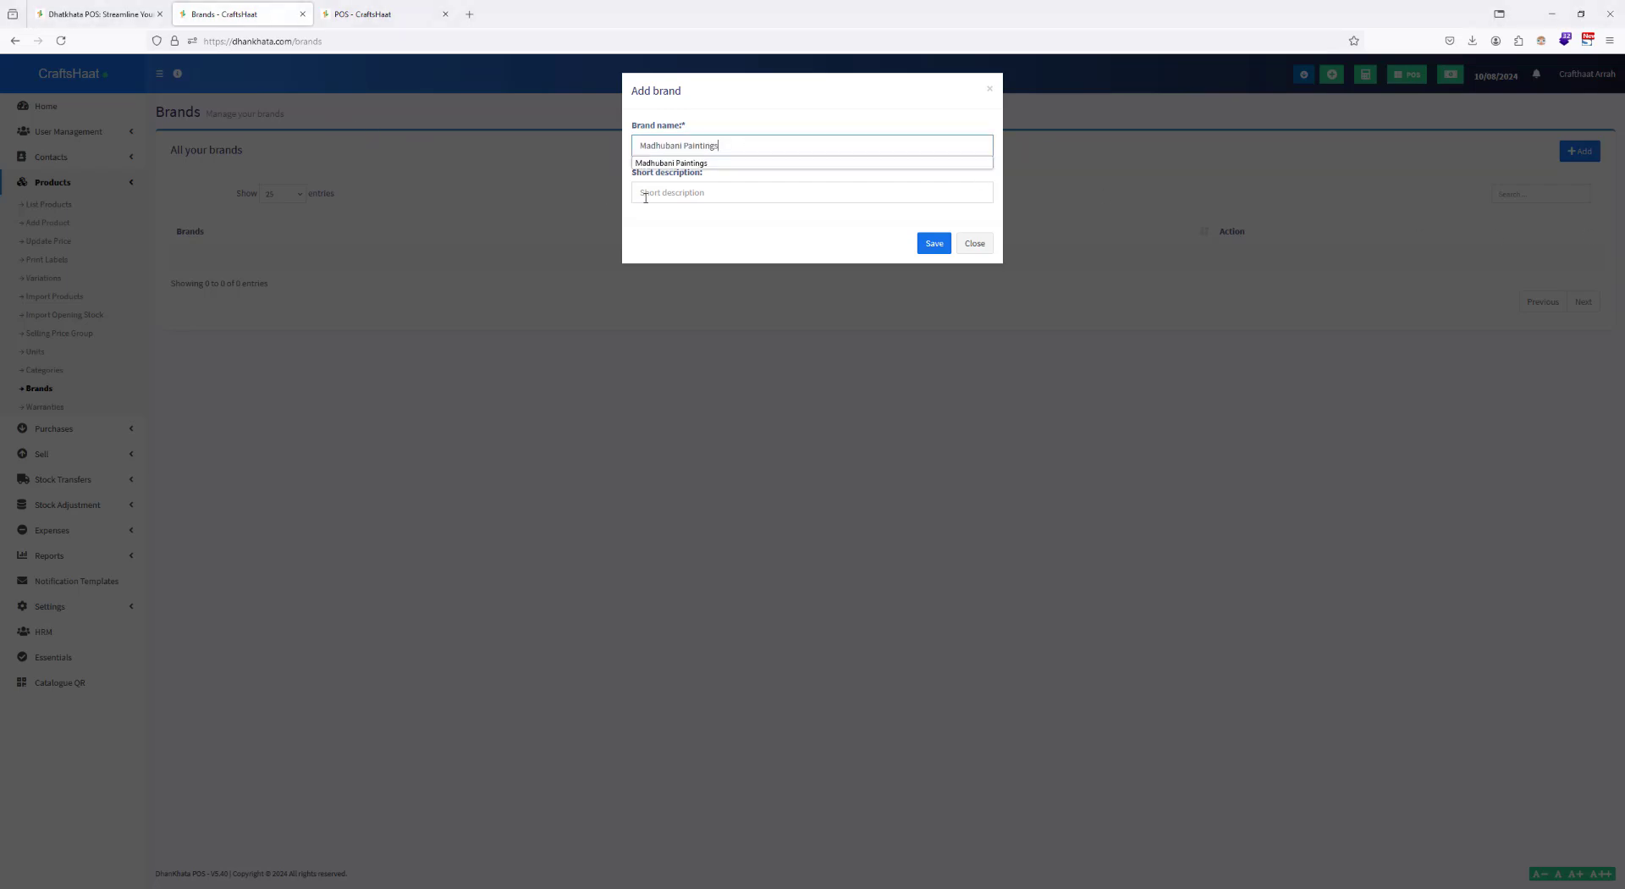
{"action": "left_click", "coordinate": [688, 194]}
{"action": "type", "text": "Madhubani Paintings"}
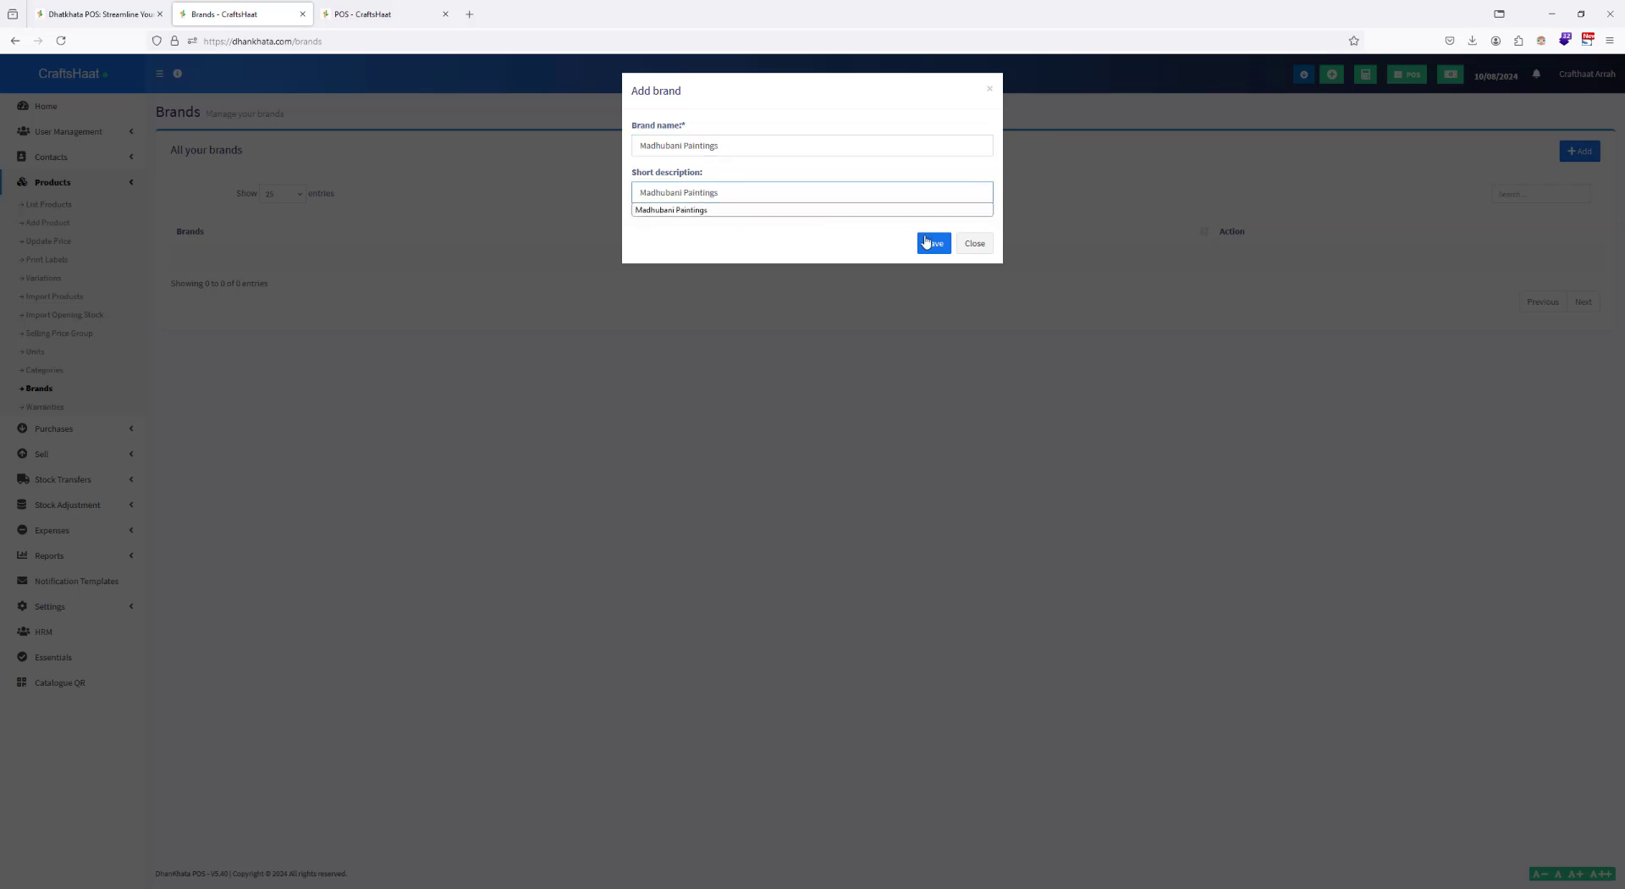
{"action": "left_click", "coordinate": [933, 243]}
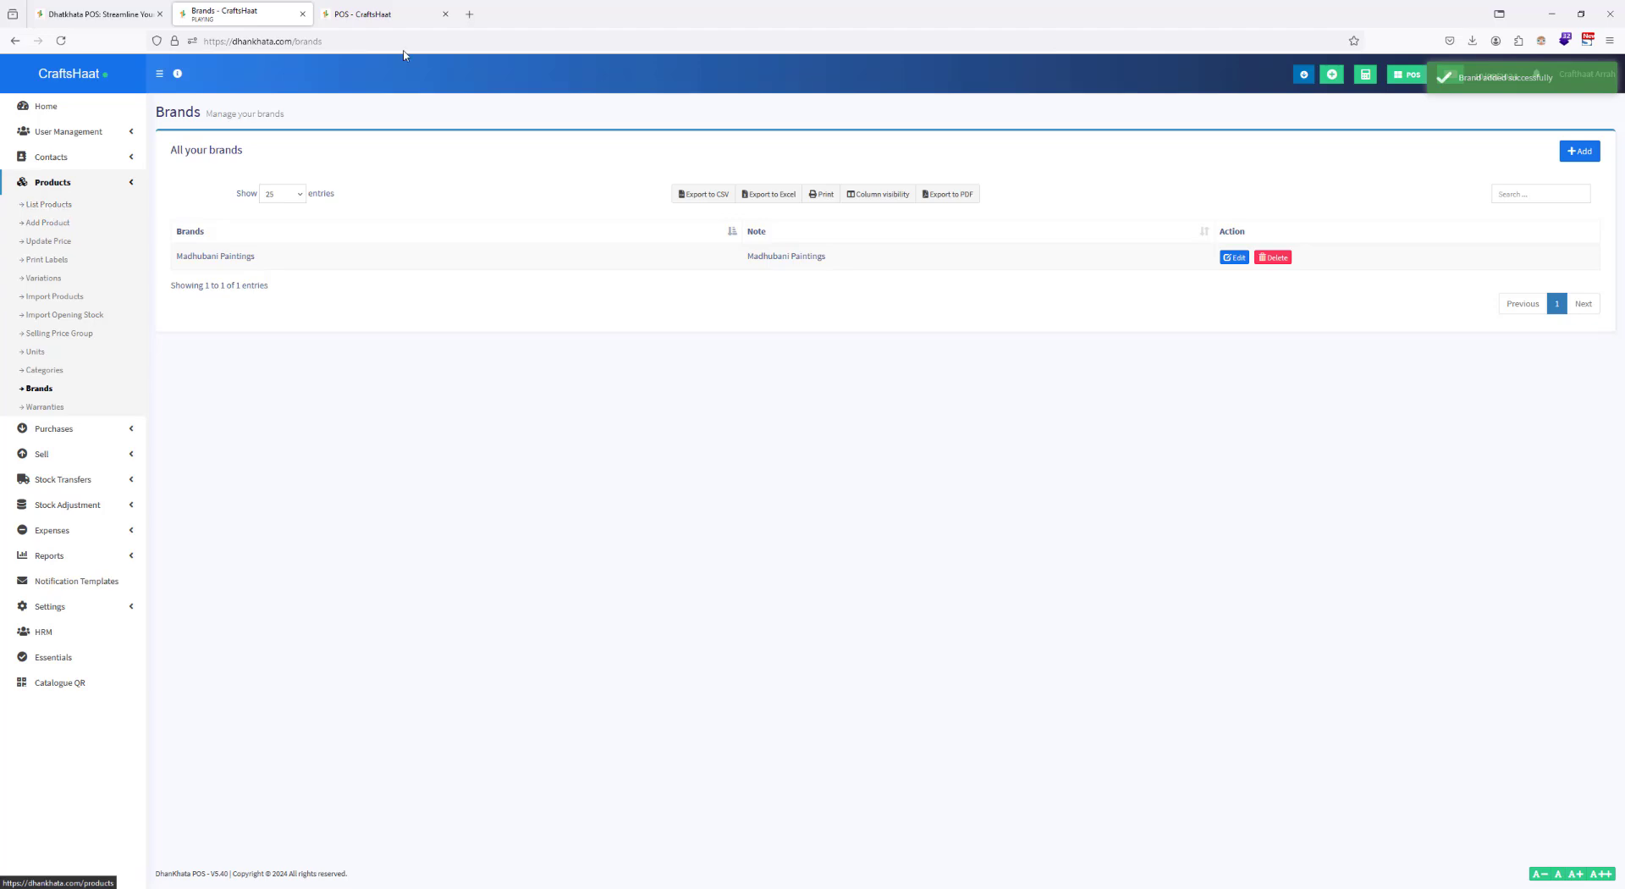
Step: Dismiss the invoice preview without saving, reload the POS page and filter its products by the Madhubani Paintings brand
{"action": "left_click", "coordinate": [381, 13]}
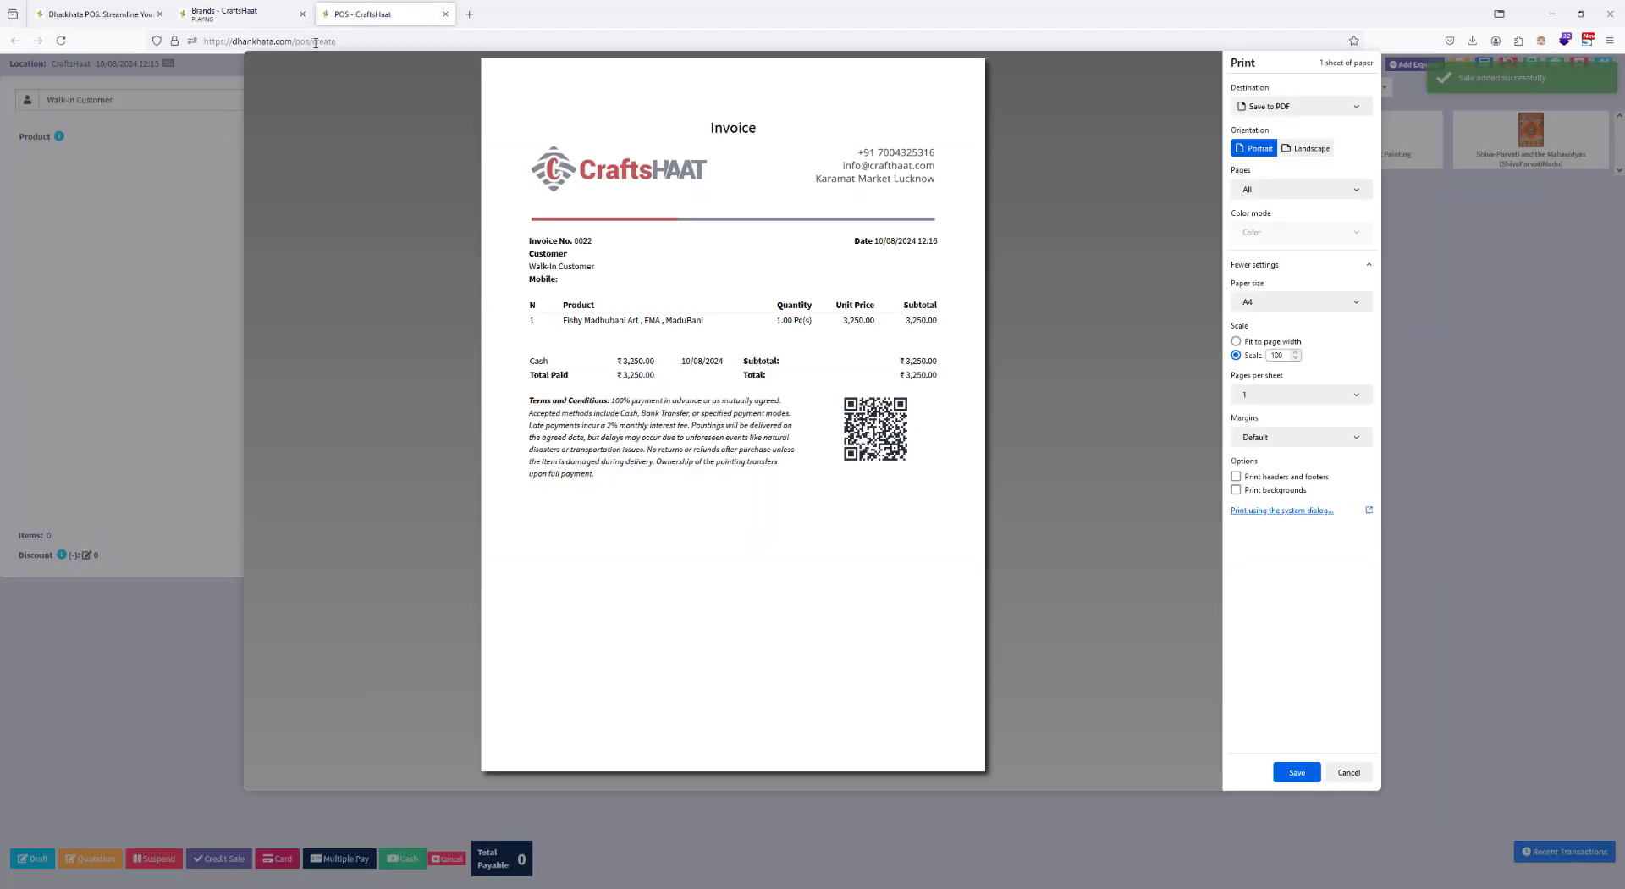
{"action": "left_click", "coordinate": [1349, 771]}
{"action": "left_click", "coordinate": [61, 40]}
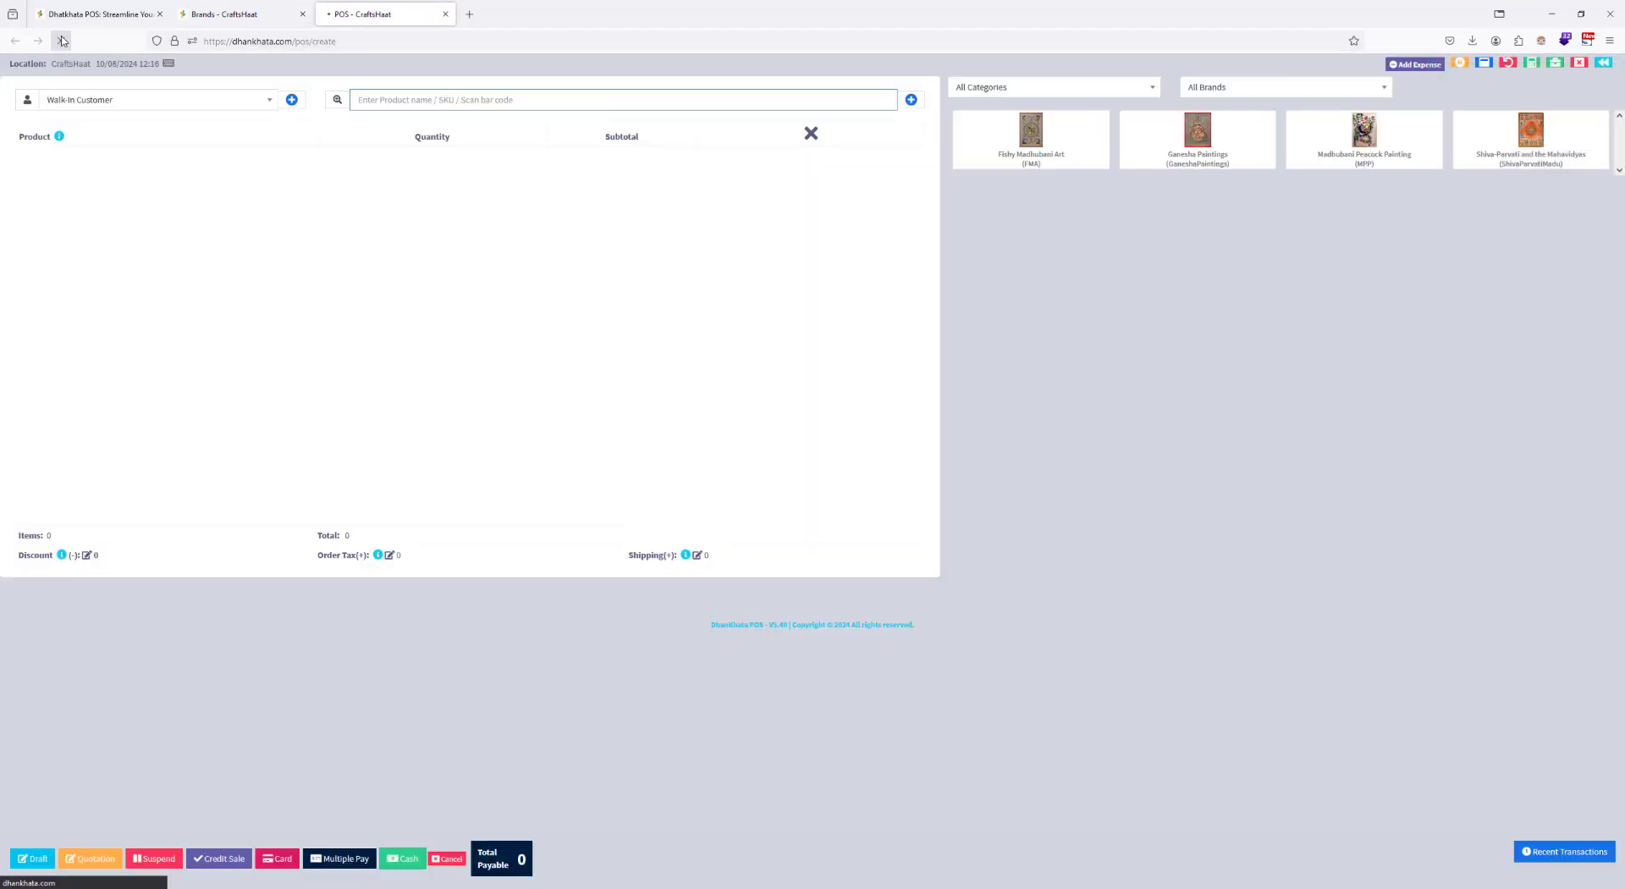
{"action": "left_click", "coordinate": [1235, 90]}
{"action": "left_click", "coordinate": [1255, 135]}
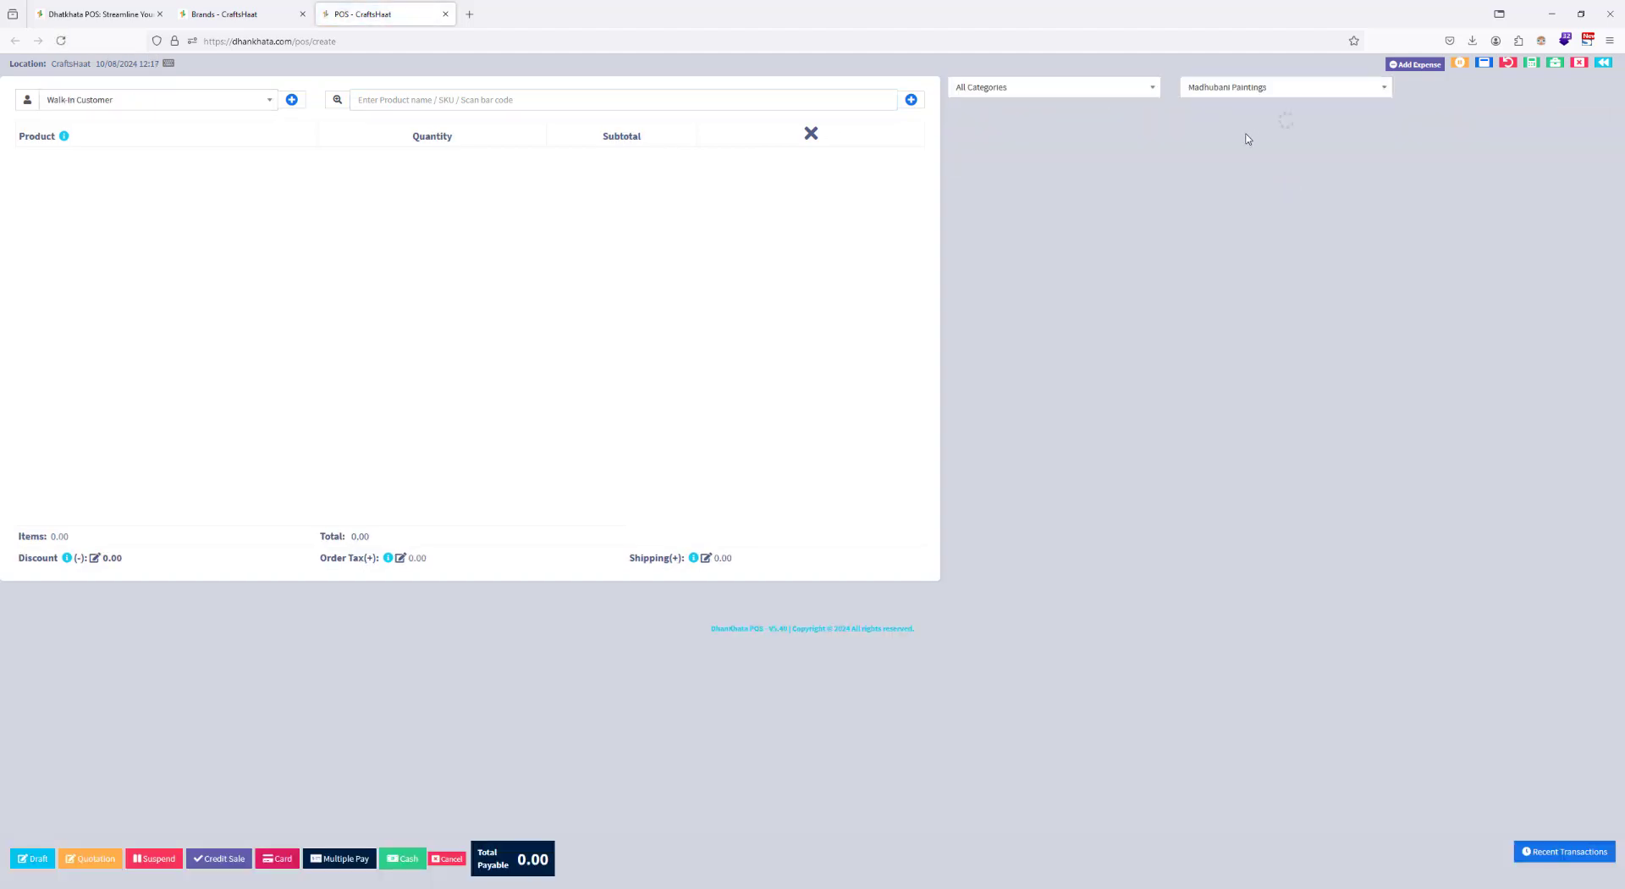
{"action": "left_click", "coordinate": [1232, 88]}
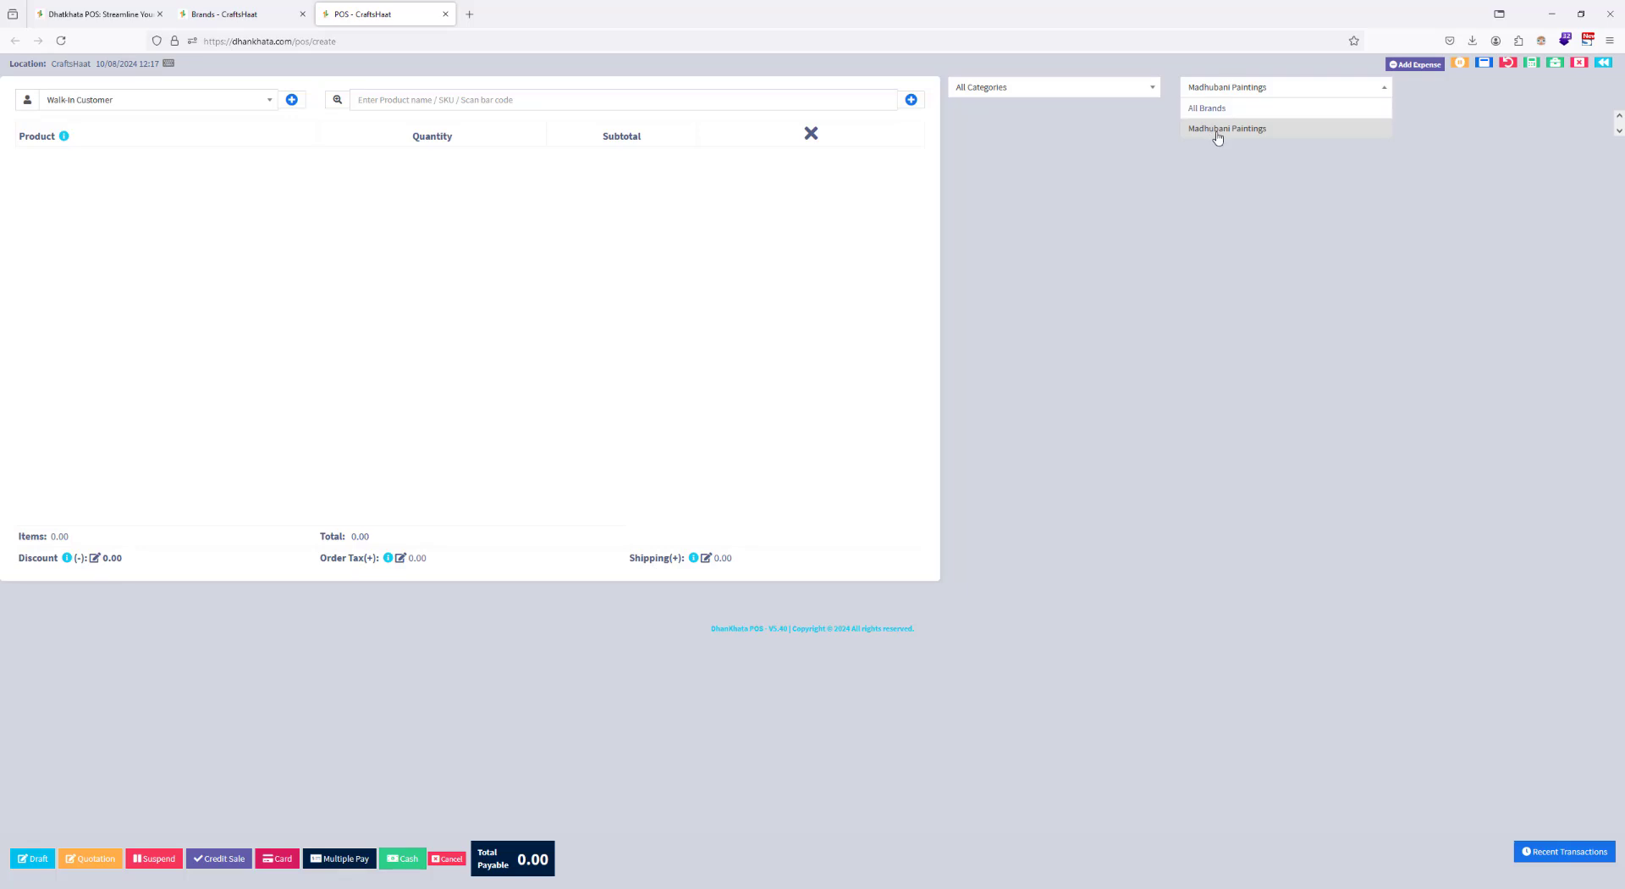
{"action": "left_click", "coordinate": [1219, 135]}
Step: Open the Fishy Madhubani Art product from the product list for editing in a new browser tab
{"action": "left_click", "coordinate": [222, 13]}
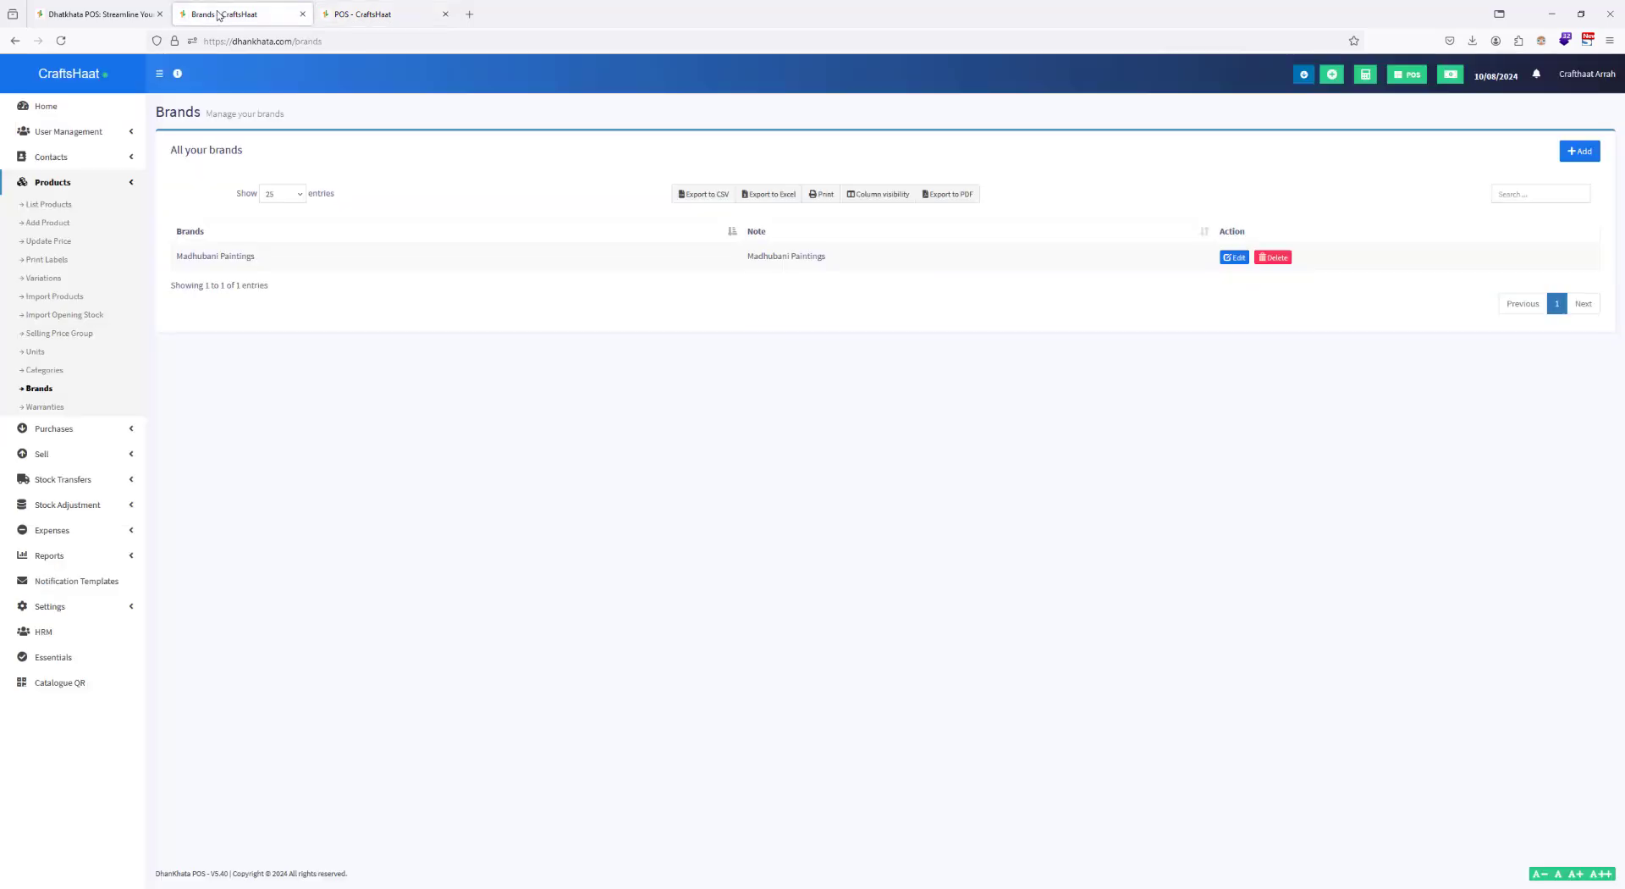
{"action": "left_click", "coordinate": [55, 207]}
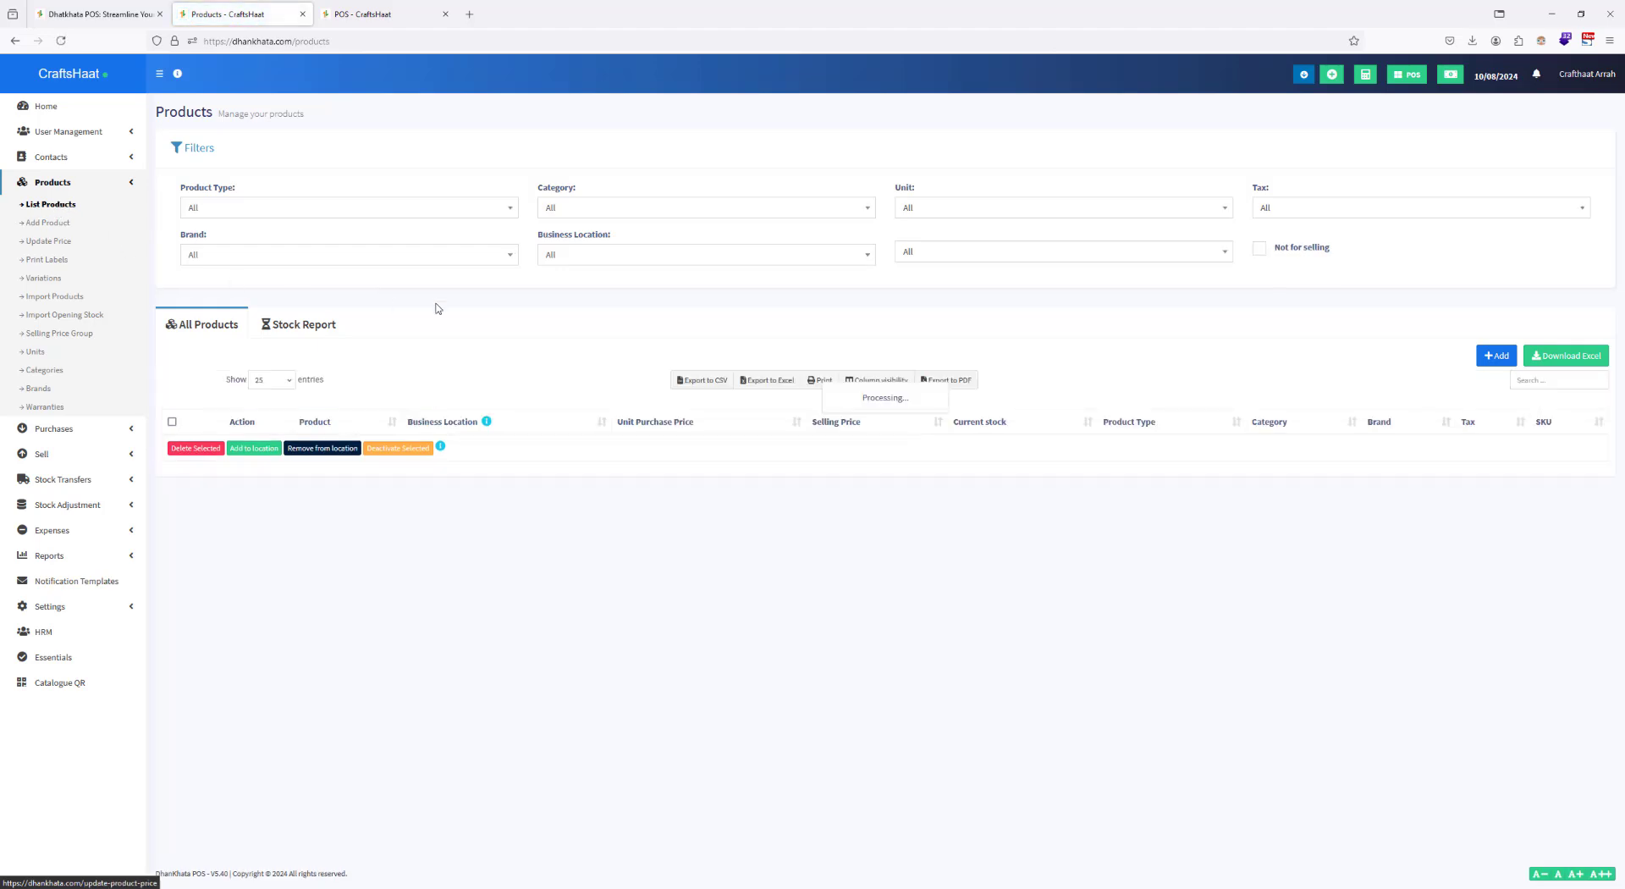
{"action": "left_click", "coordinate": [172, 421]}
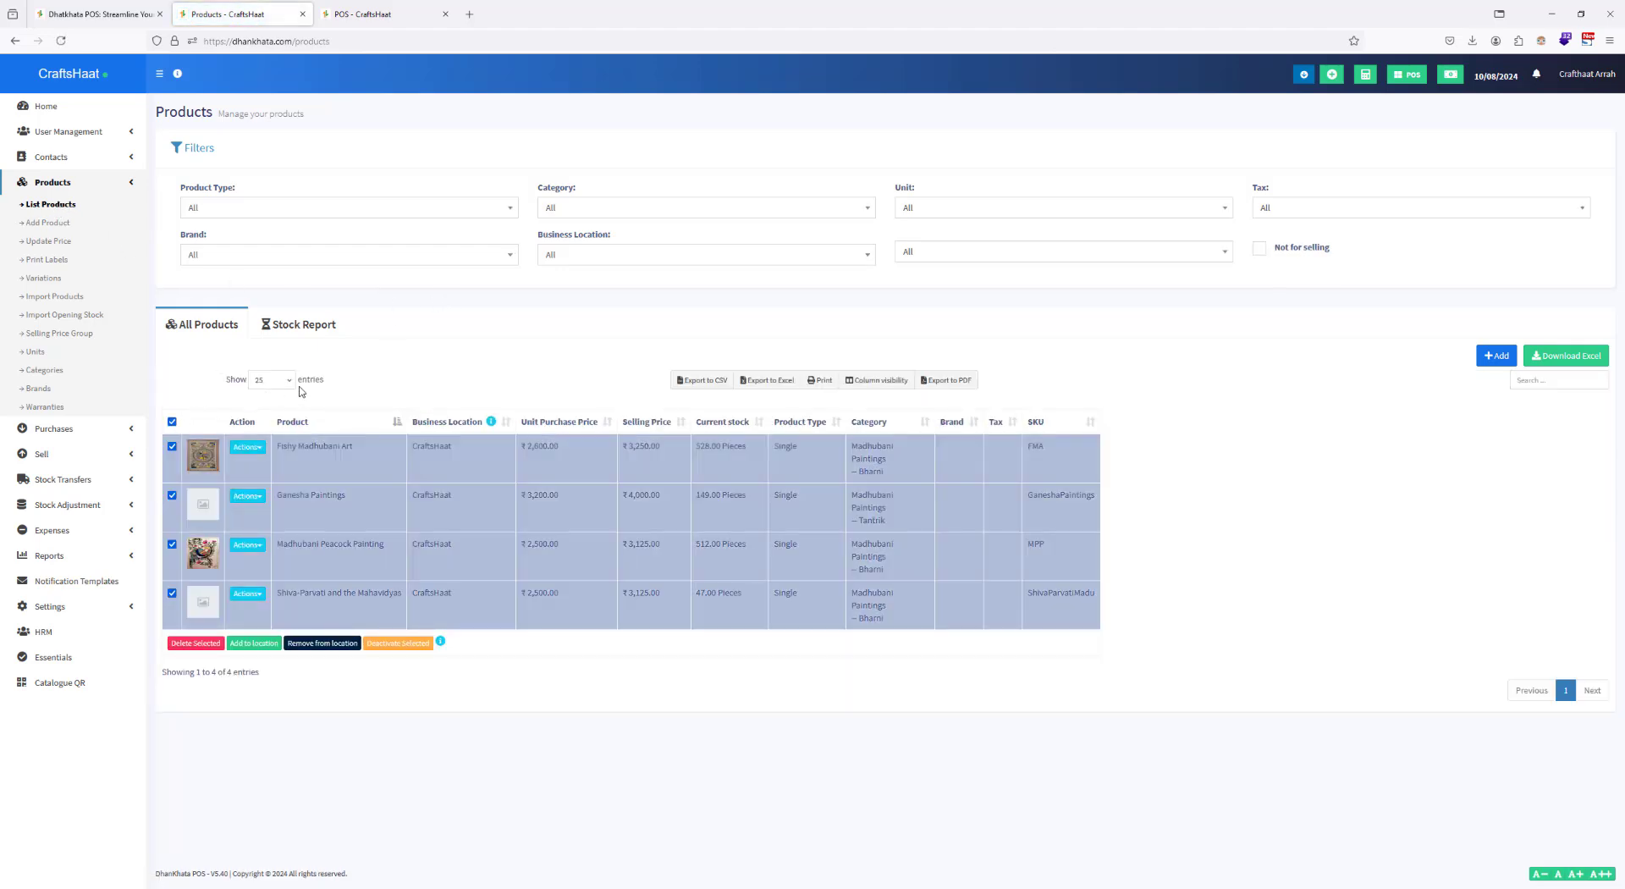
{"action": "left_click", "coordinate": [172, 422]}
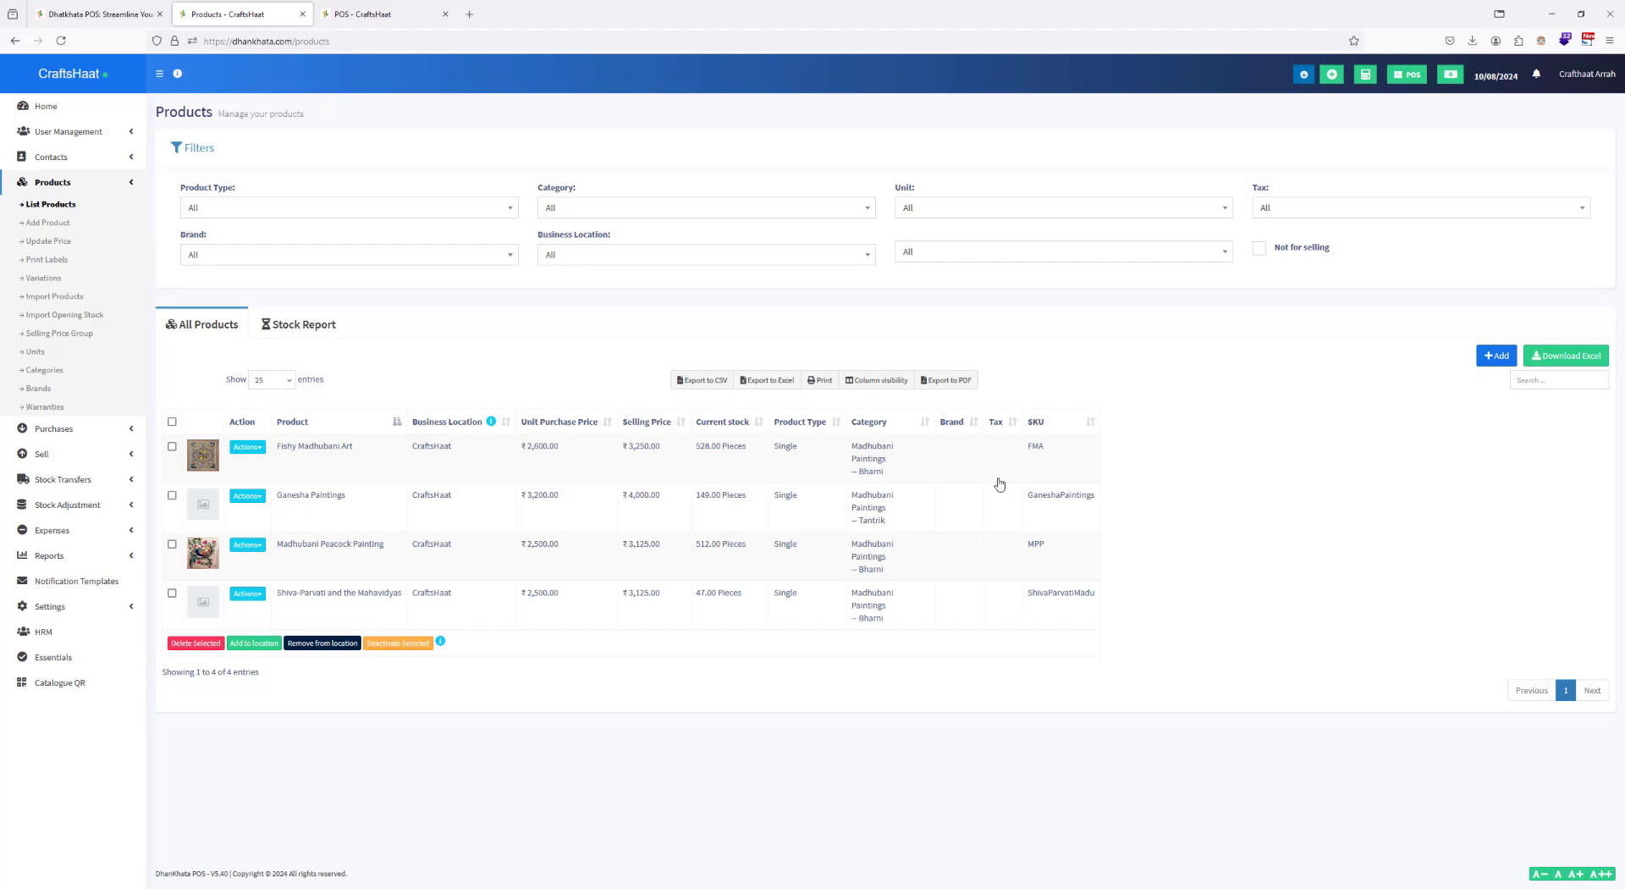
{"action": "left_click", "coordinate": [256, 447]}
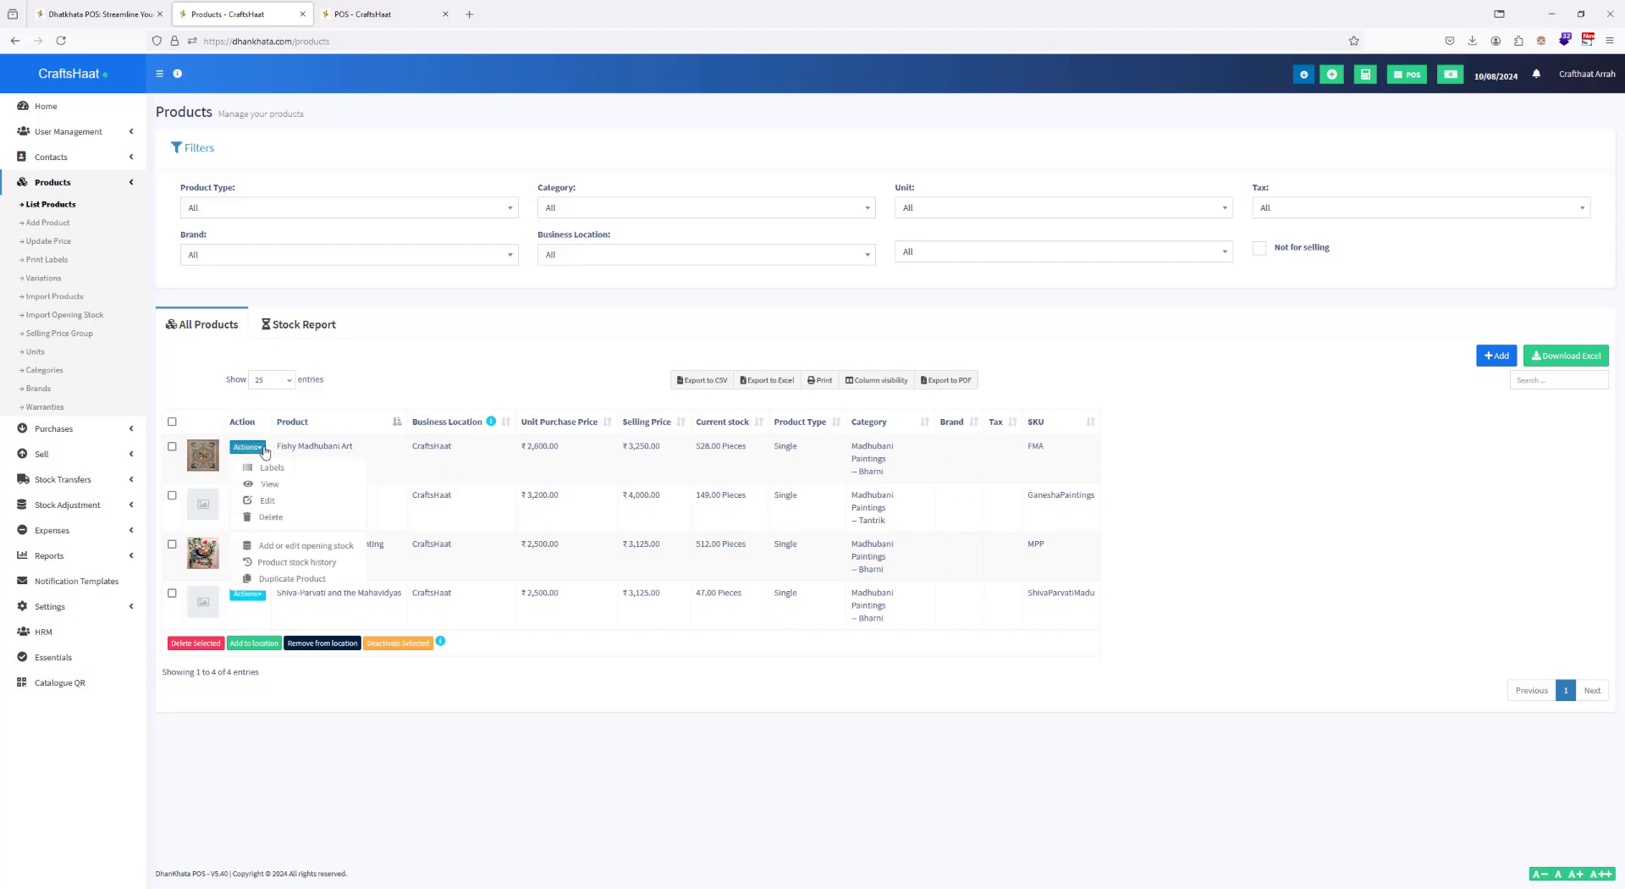
{"action": "right_click", "coordinate": [286, 500]}
{"action": "left_click", "coordinate": [326, 513]}
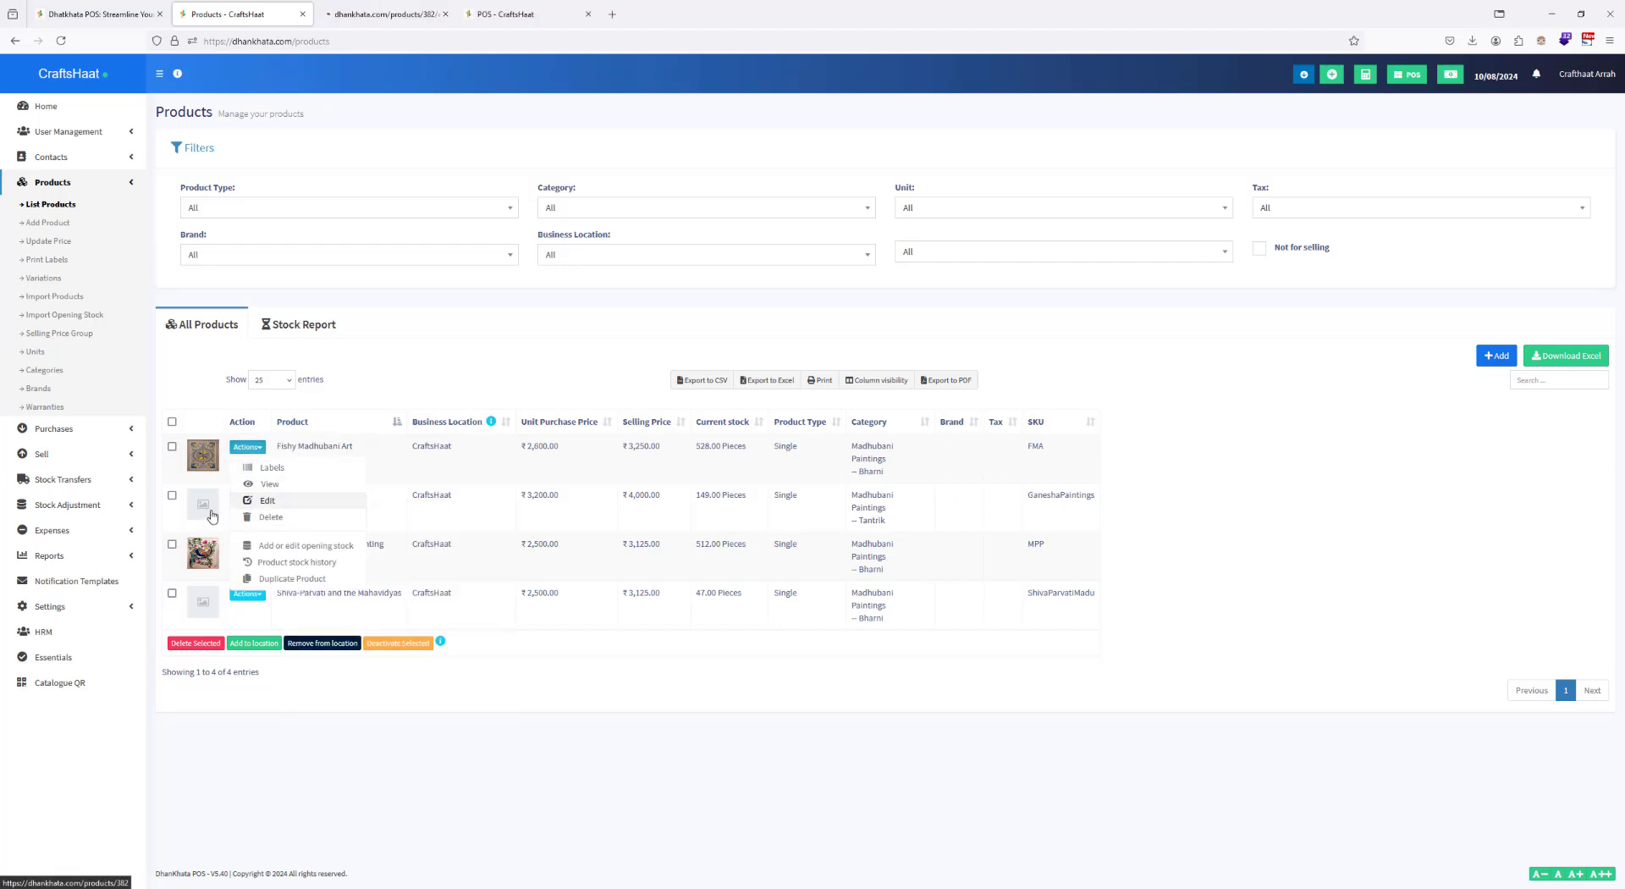
{"action": "left_click", "coordinate": [403, 356]}
{"action": "left_click", "coordinate": [381, 13]}
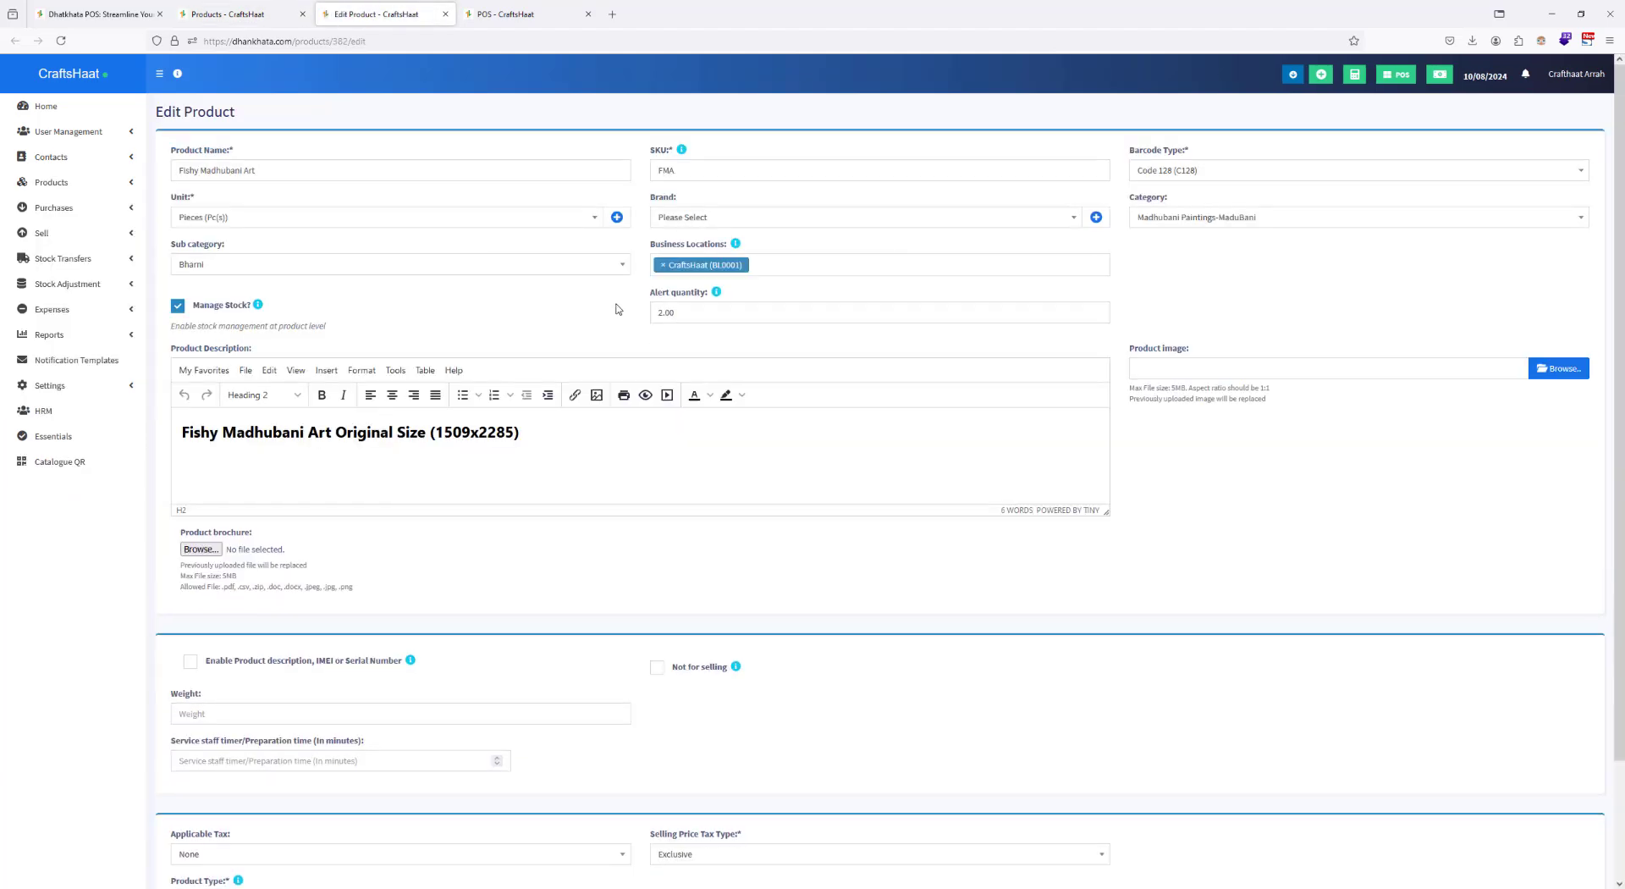
Step: Set the Fishy Madhubani Art product's brand to Madhubani Paintings and update the product
{"action": "left_click", "coordinate": [857, 222]}
{"action": "left_click", "coordinate": [744, 256]}
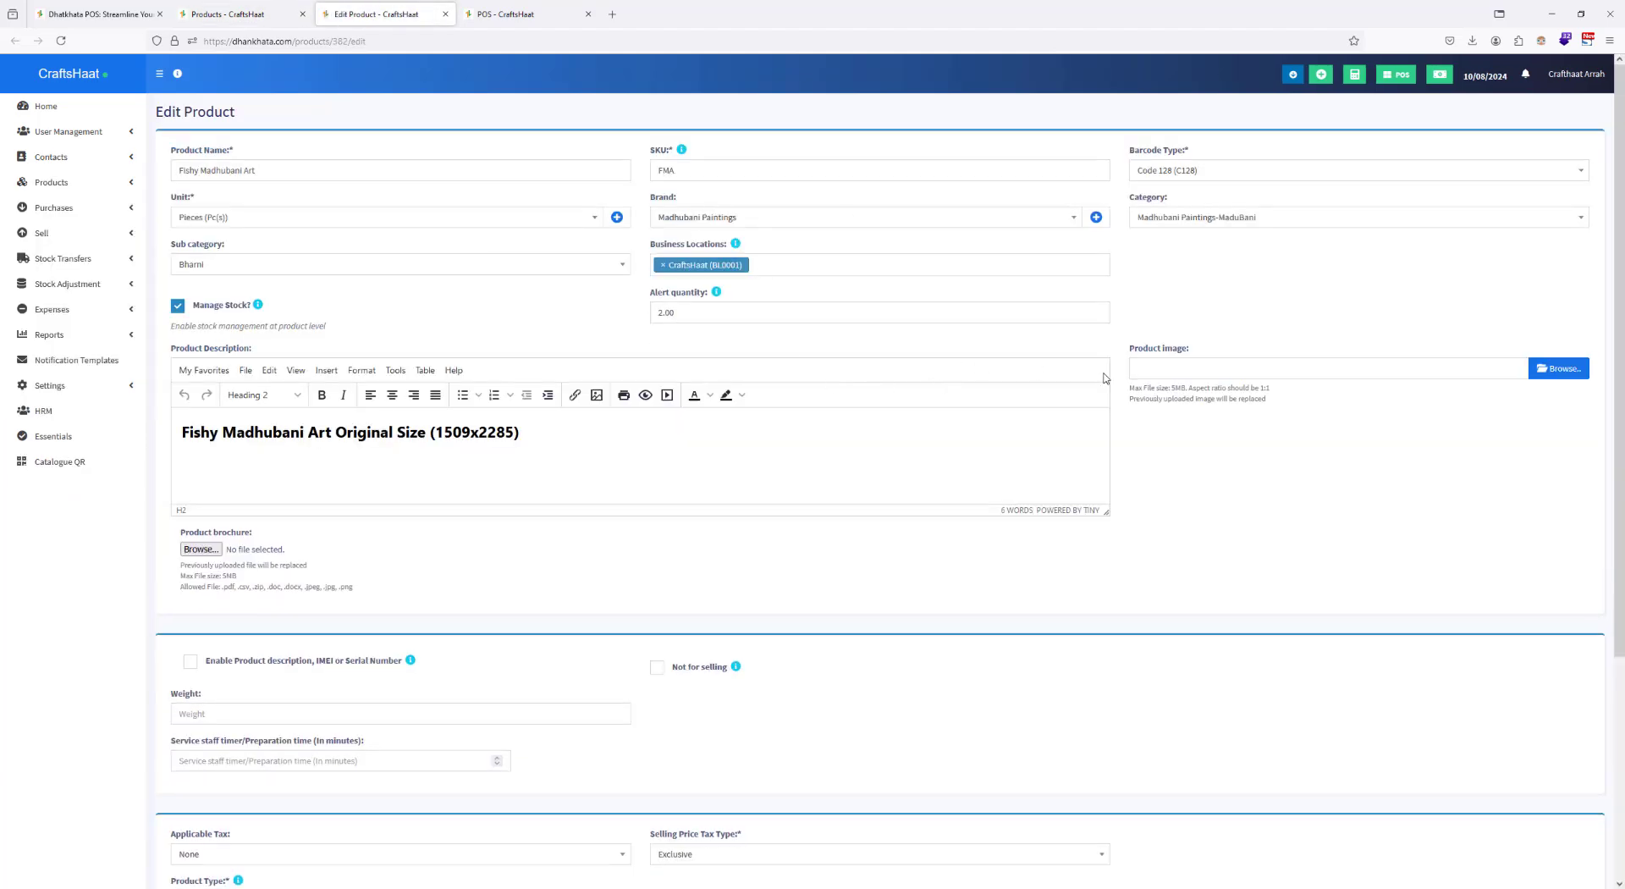
{"action": "scroll", "coordinate": [1483, 337], "scroll_direction": "down", "scroll_amount": 3}
{"action": "scroll", "coordinate": [1095, 573], "scroll_direction": "down", "scroll_amount": 1}
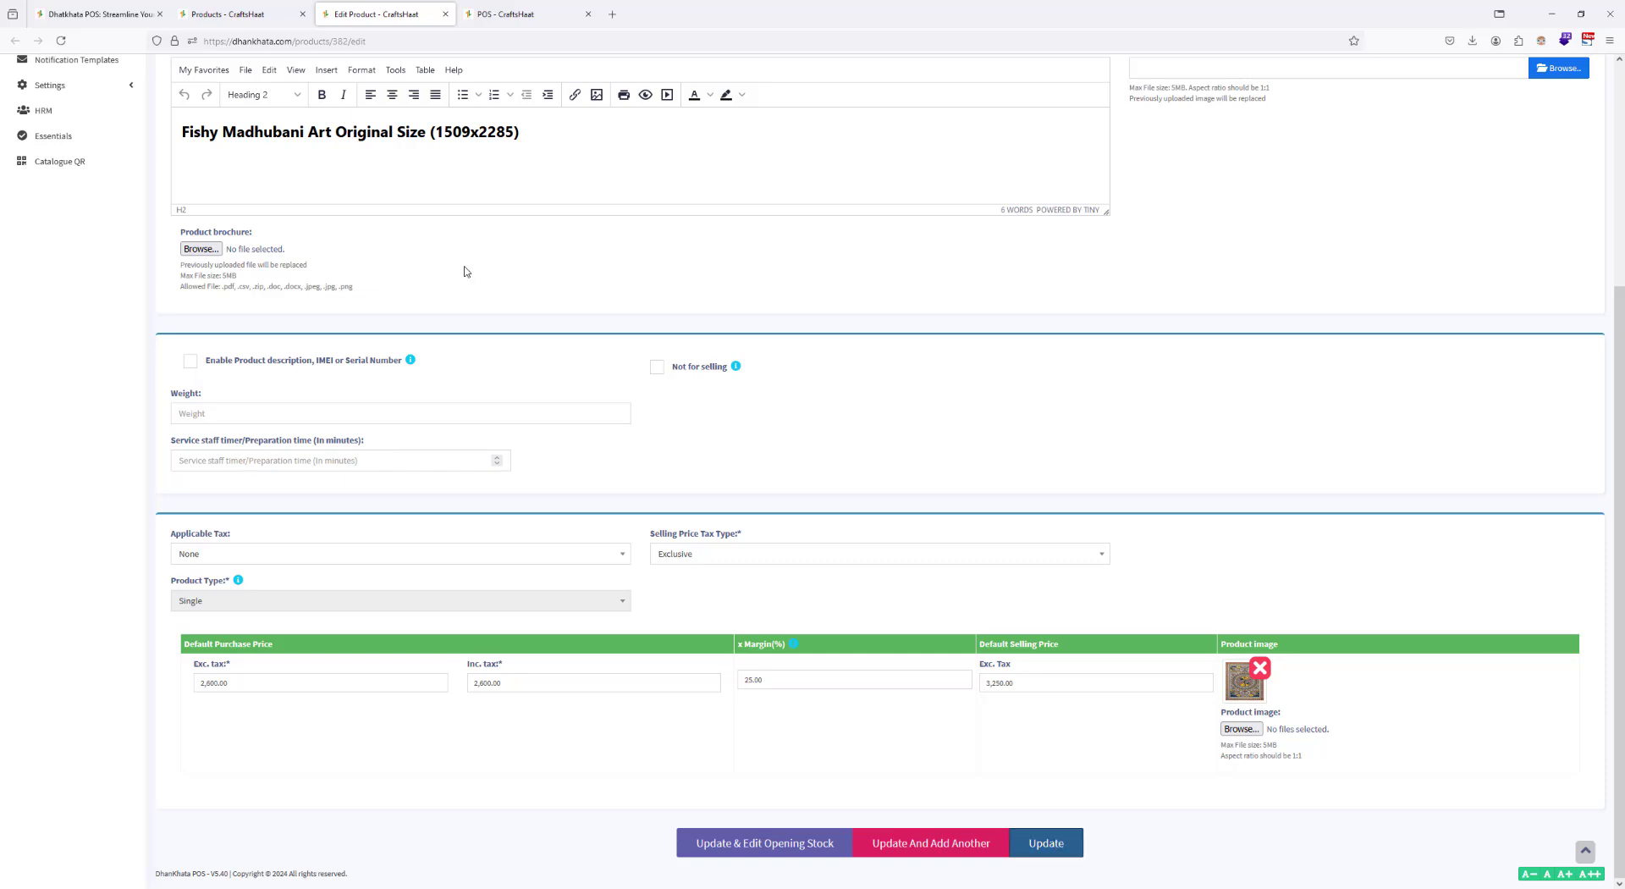
Step: Edit the Ganesha Paintings product to assign it the Madhubani Paintings brand and update it
{"action": "left_click", "coordinate": [230, 13]}
{"action": "left_click", "coordinate": [242, 495]}
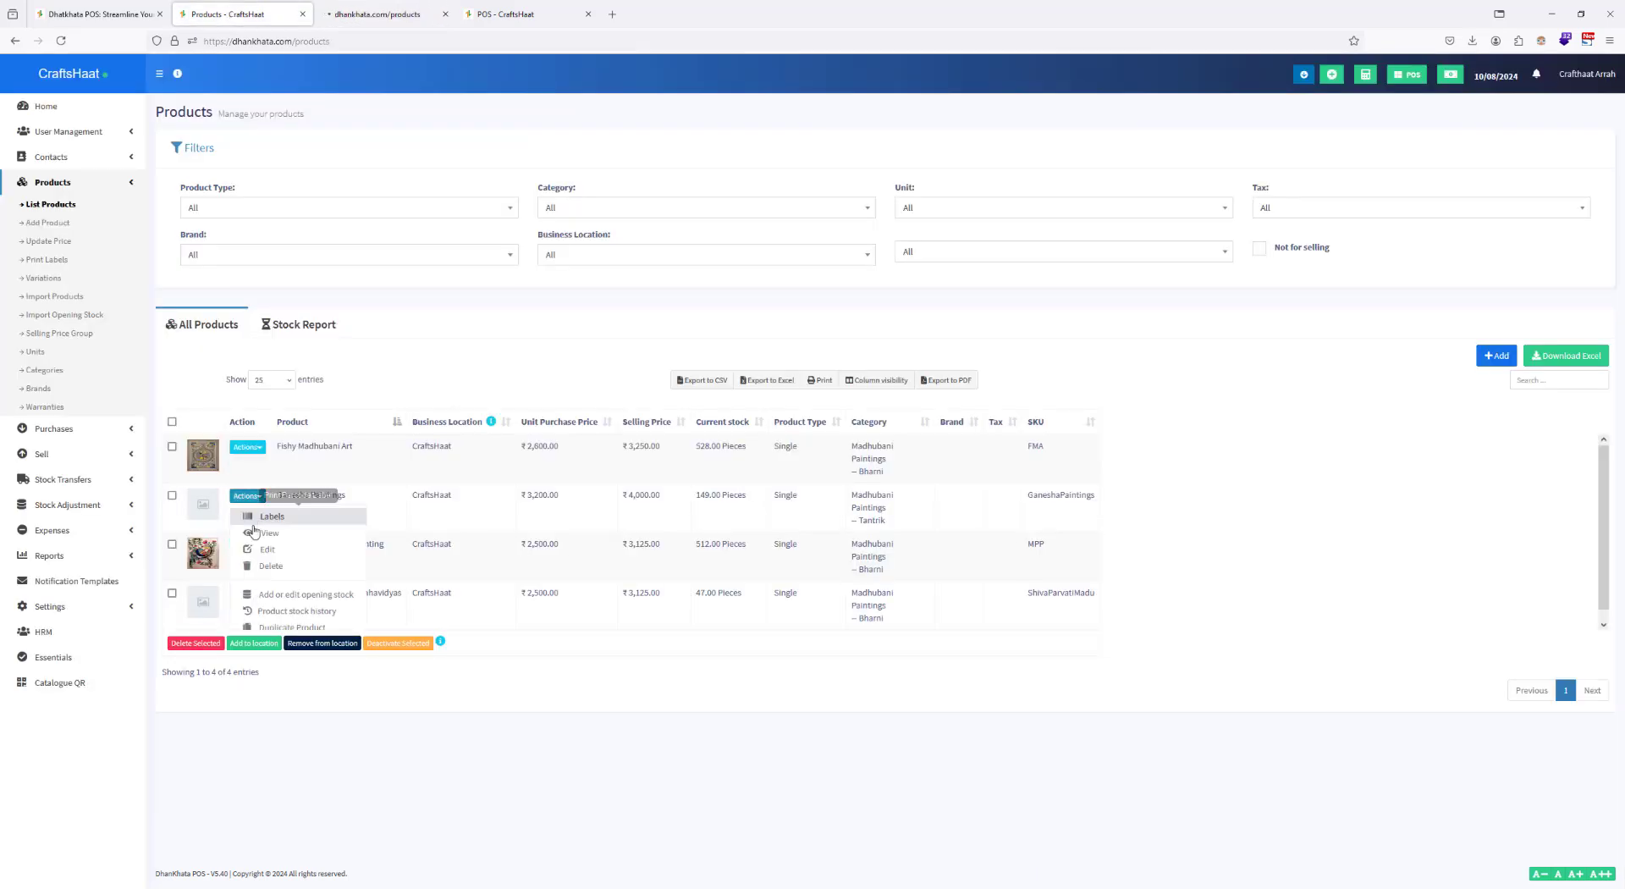
{"action": "left_click", "coordinate": [267, 550]}
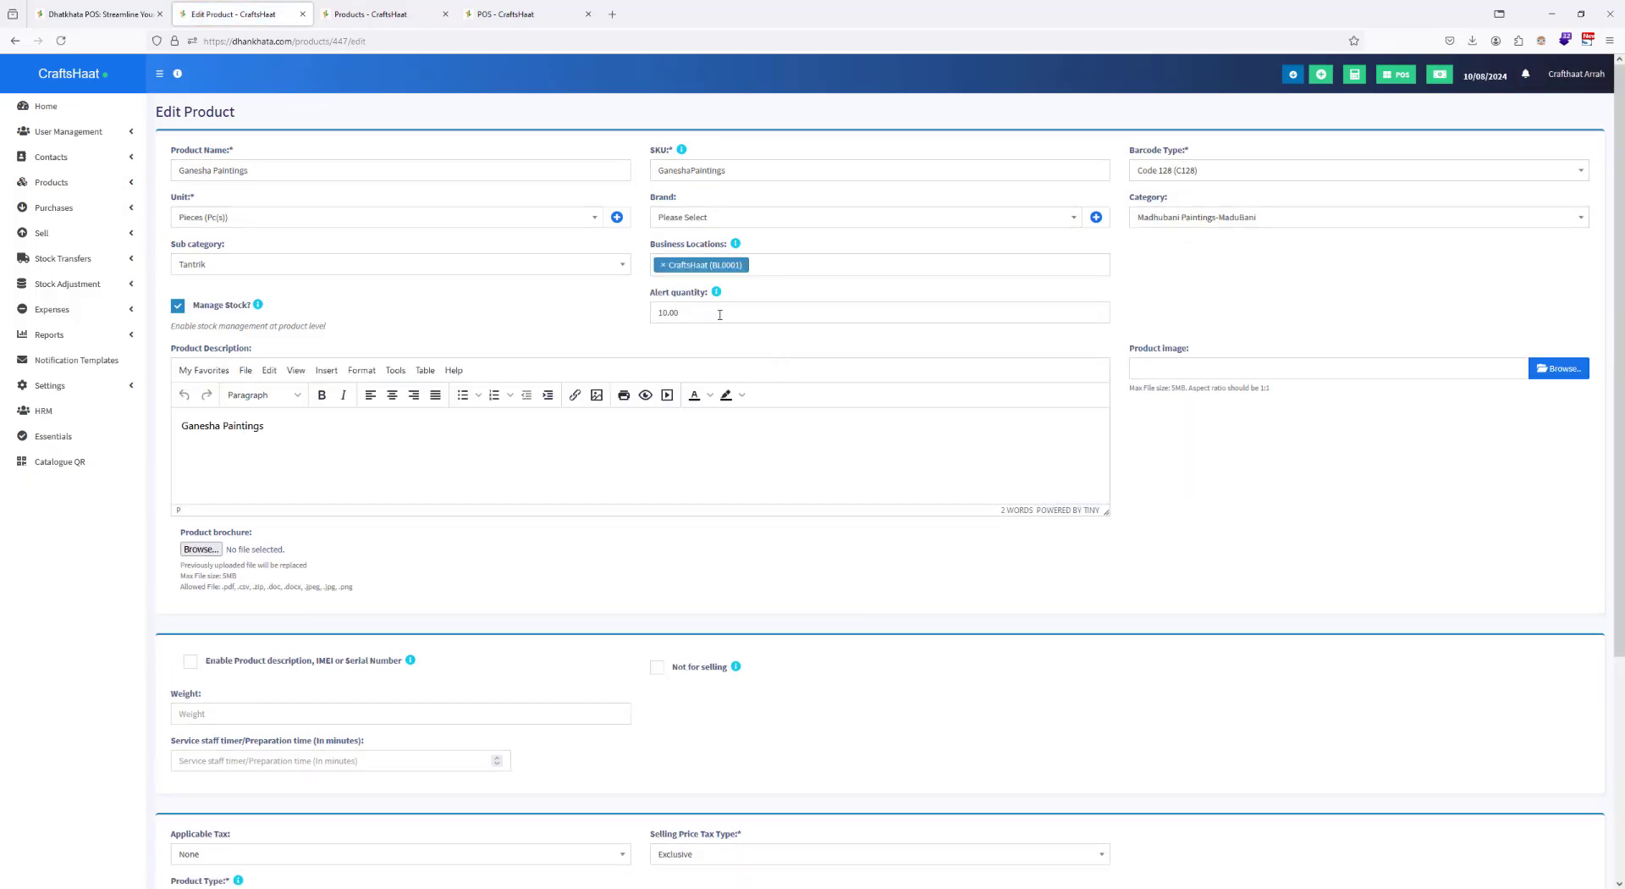
{"action": "left_click", "coordinate": [702, 218]}
{"action": "left_click", "coordinate": [694, 256]}
{"action": "scroll", "coordinate": [1352, 600], "scroll_direction": "down", "scroll_amount": 5}
{"action": "left_click", "coordinate": [1046, 842]}
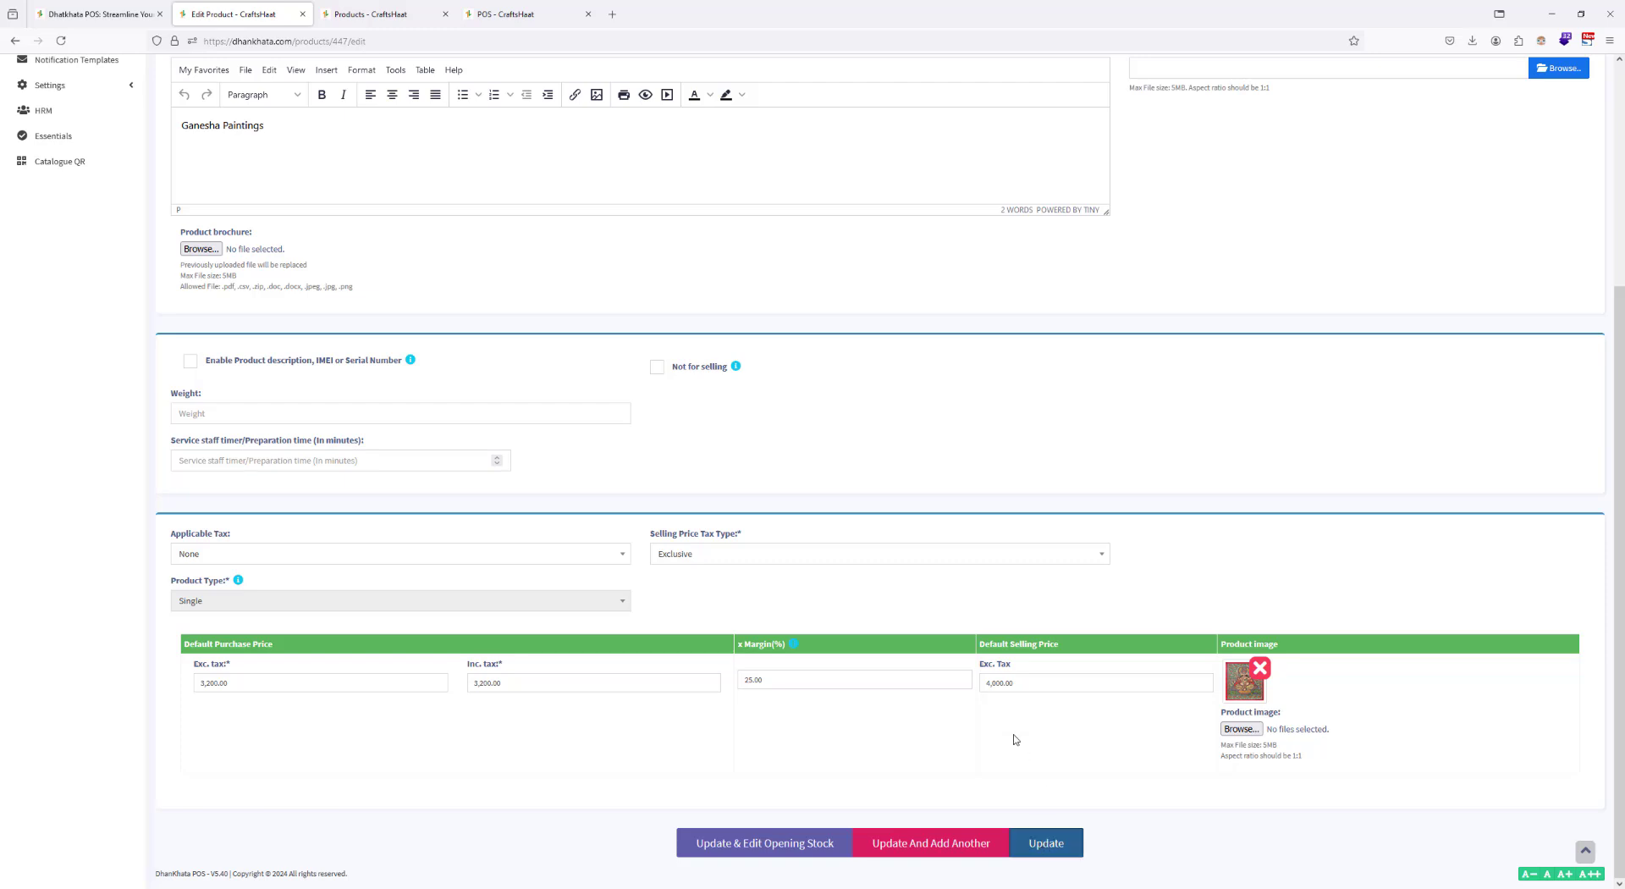
Step: Reload the POS page, filter its products by the Madhubani Paintings brand and look through the category and brand choices
{"action": "left_click", "coordinate": [489, 11]}
{"action": "left_click", "coordinate": [559, 42]}
{"action": "key", "text": "Return"}
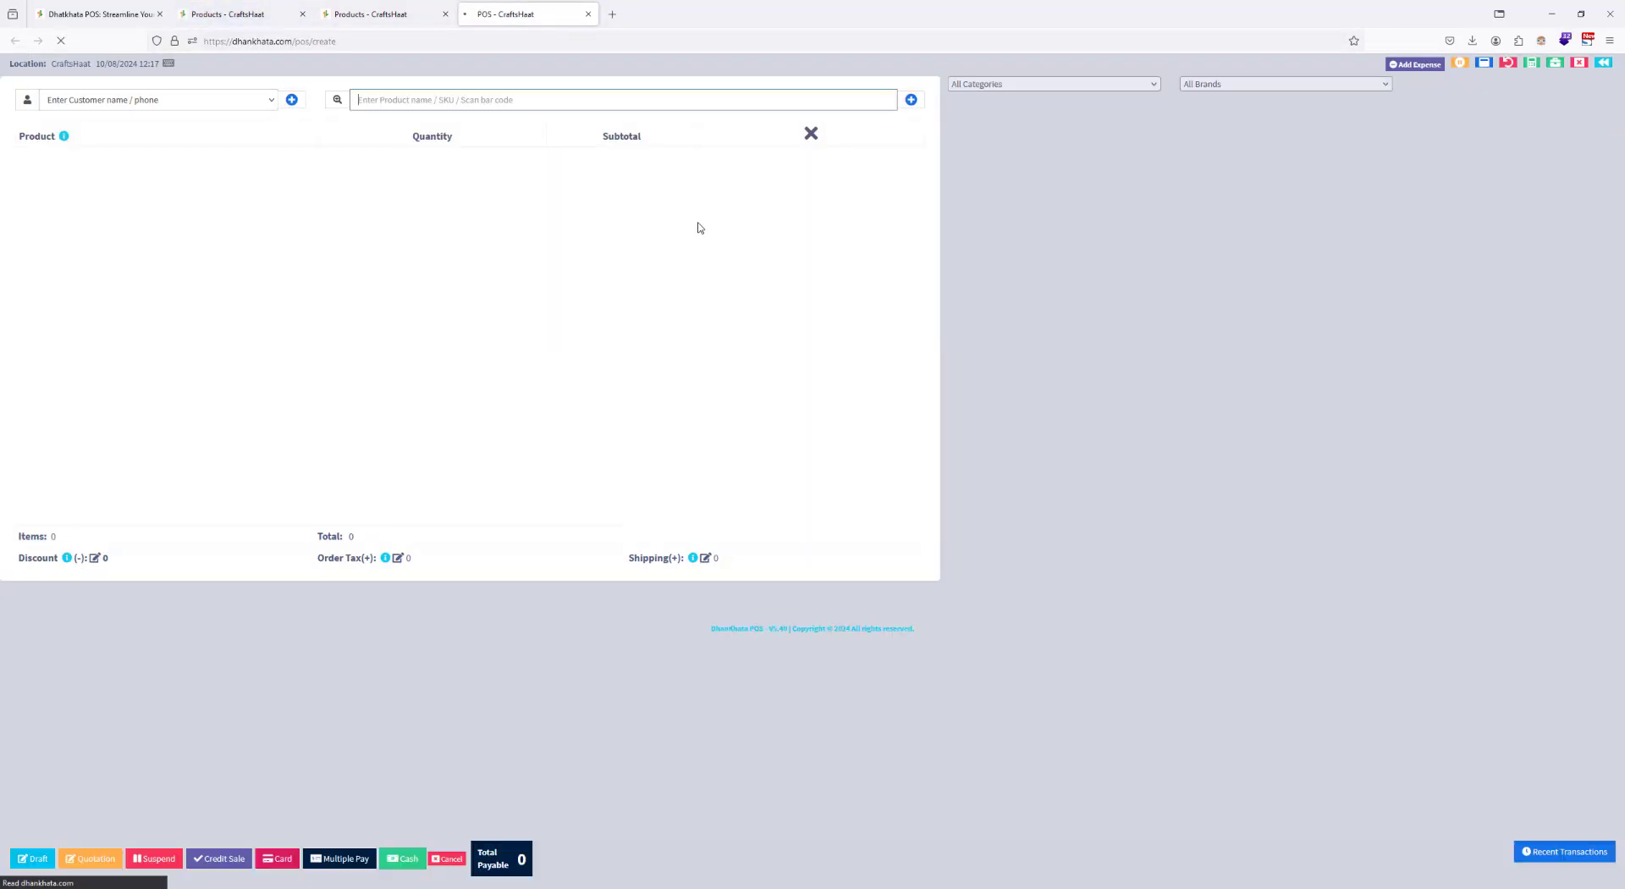
{"action": "left_click", "coordinate": [1219, 88]}
{"action": "left_click", "coordinate": [1220, 129]}
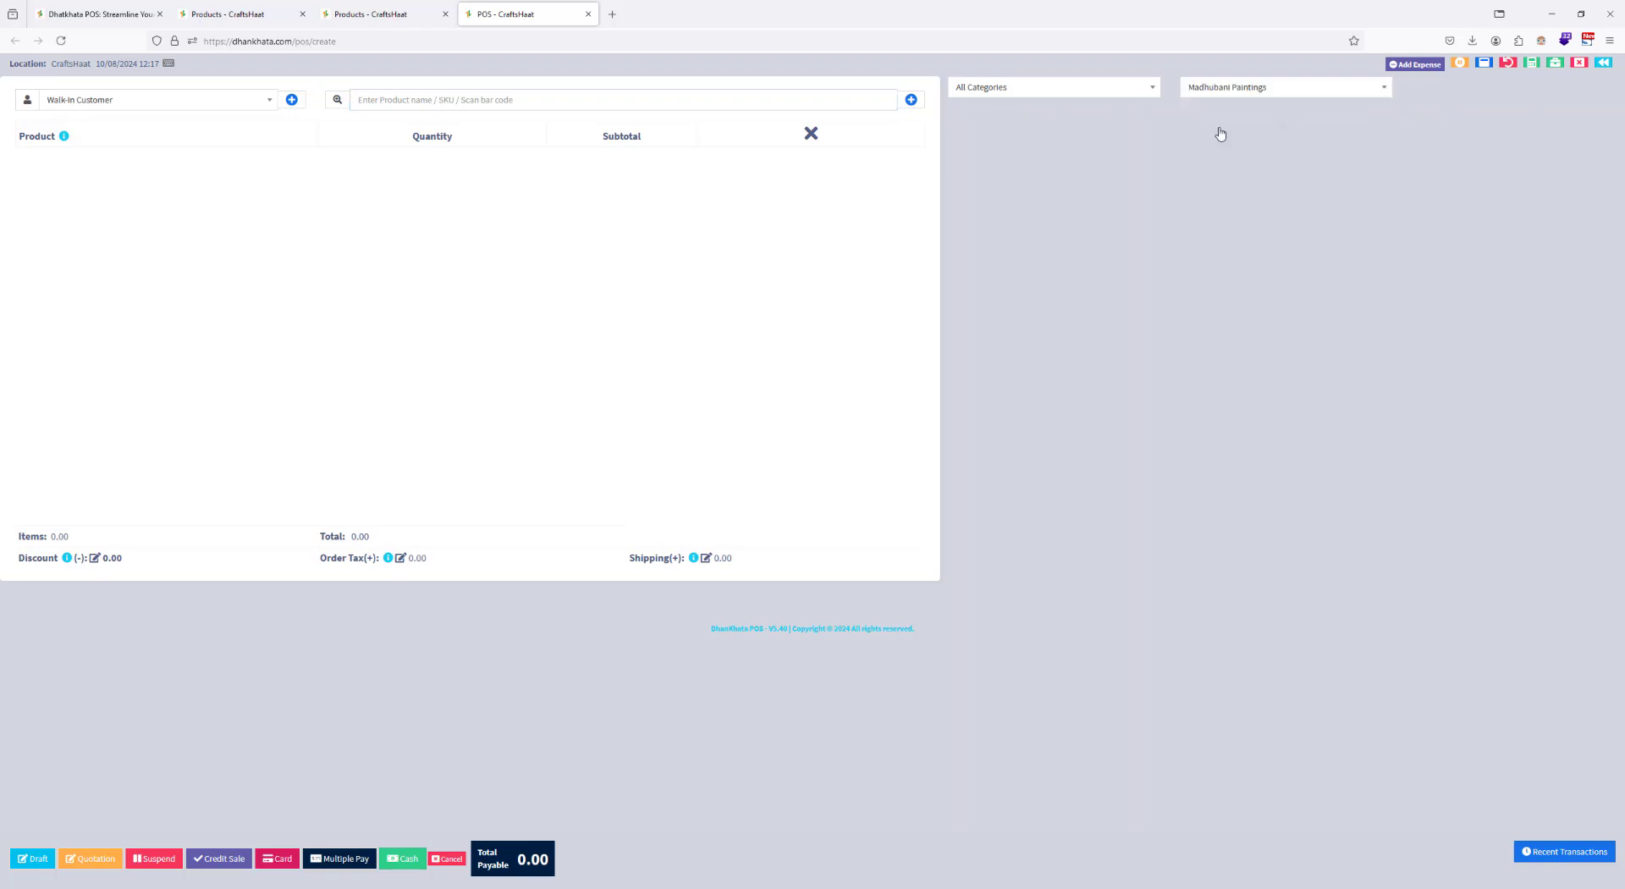
{"action": "left_click", "coordinate": [1037, 95]}
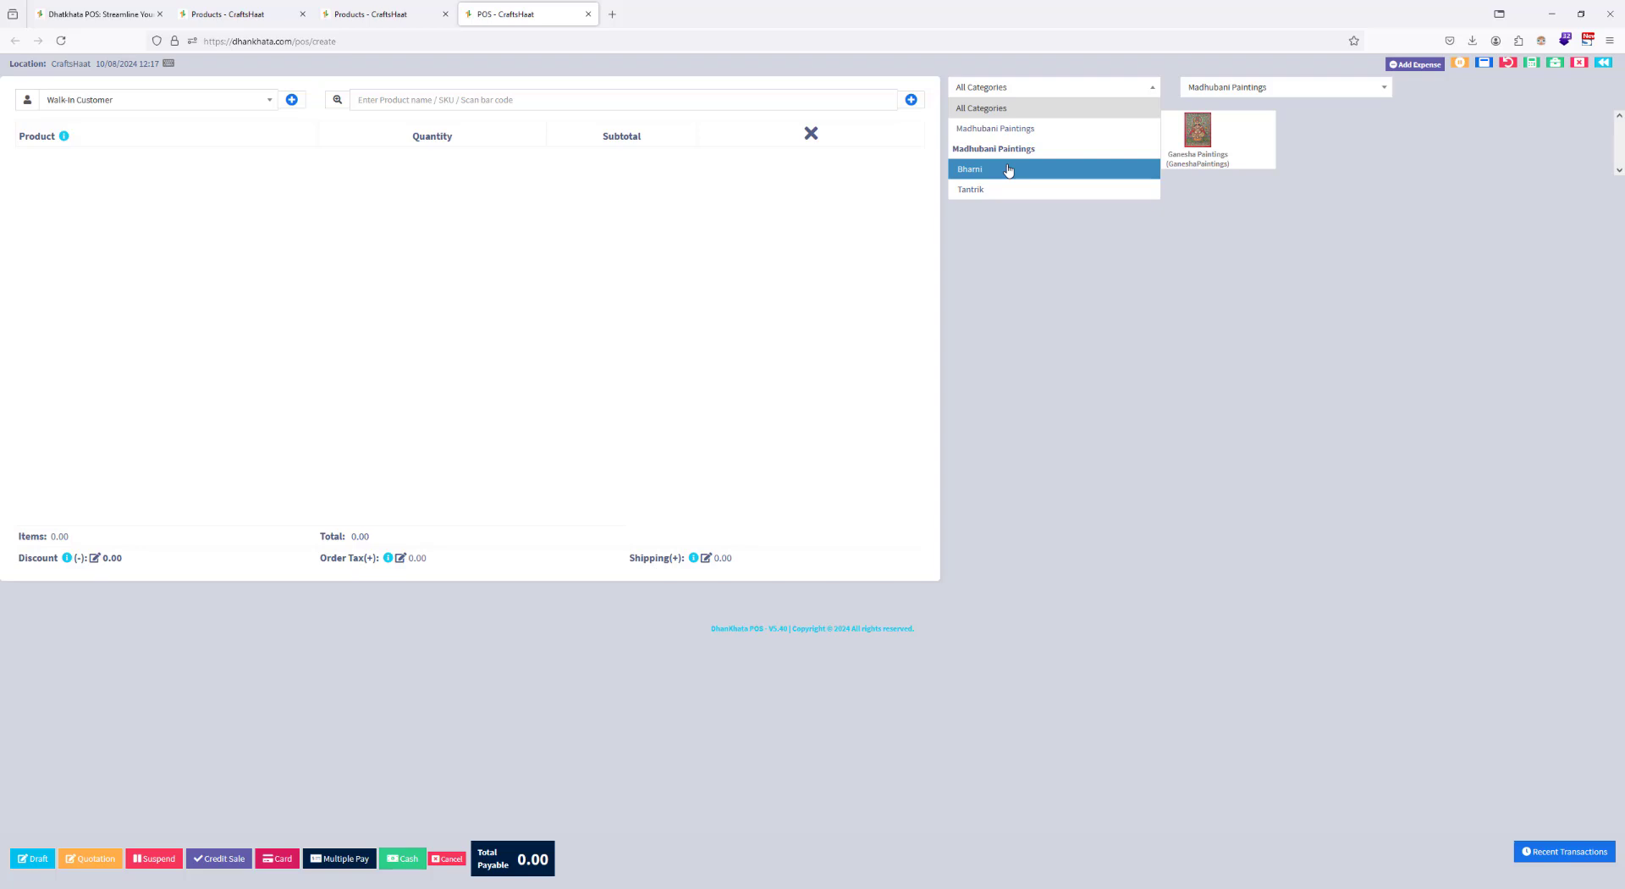
{"action": "left_click", "coordinate": [1198, 91]}
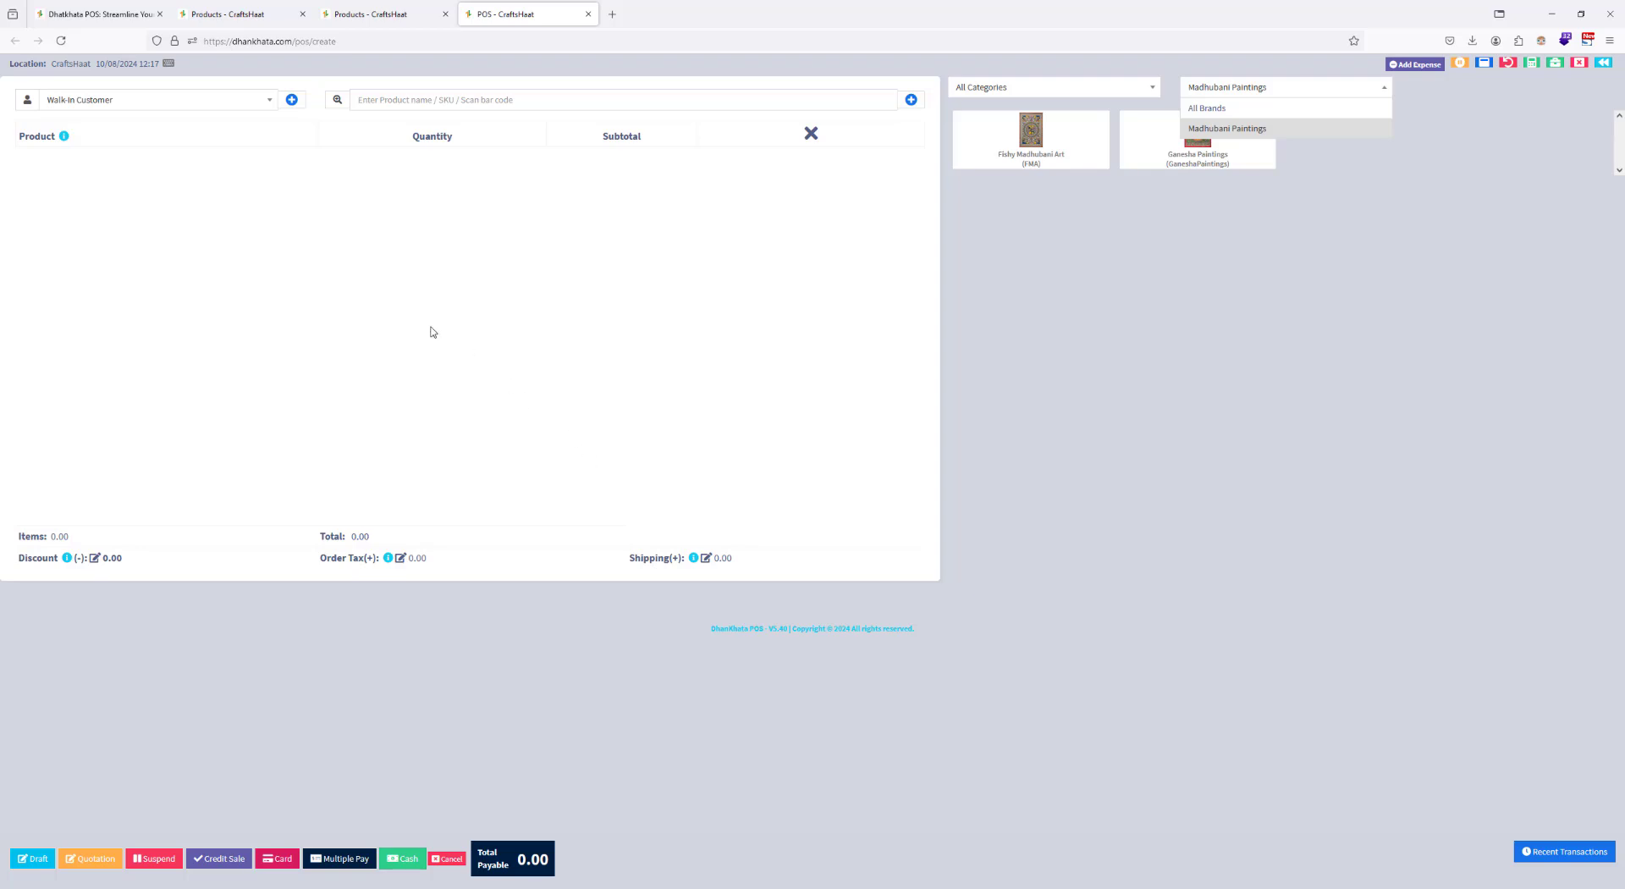
Step: View the POS customer search and the new product form, closing both without entering anything
{"action": "left_click", "coordinate": [126, 107]}
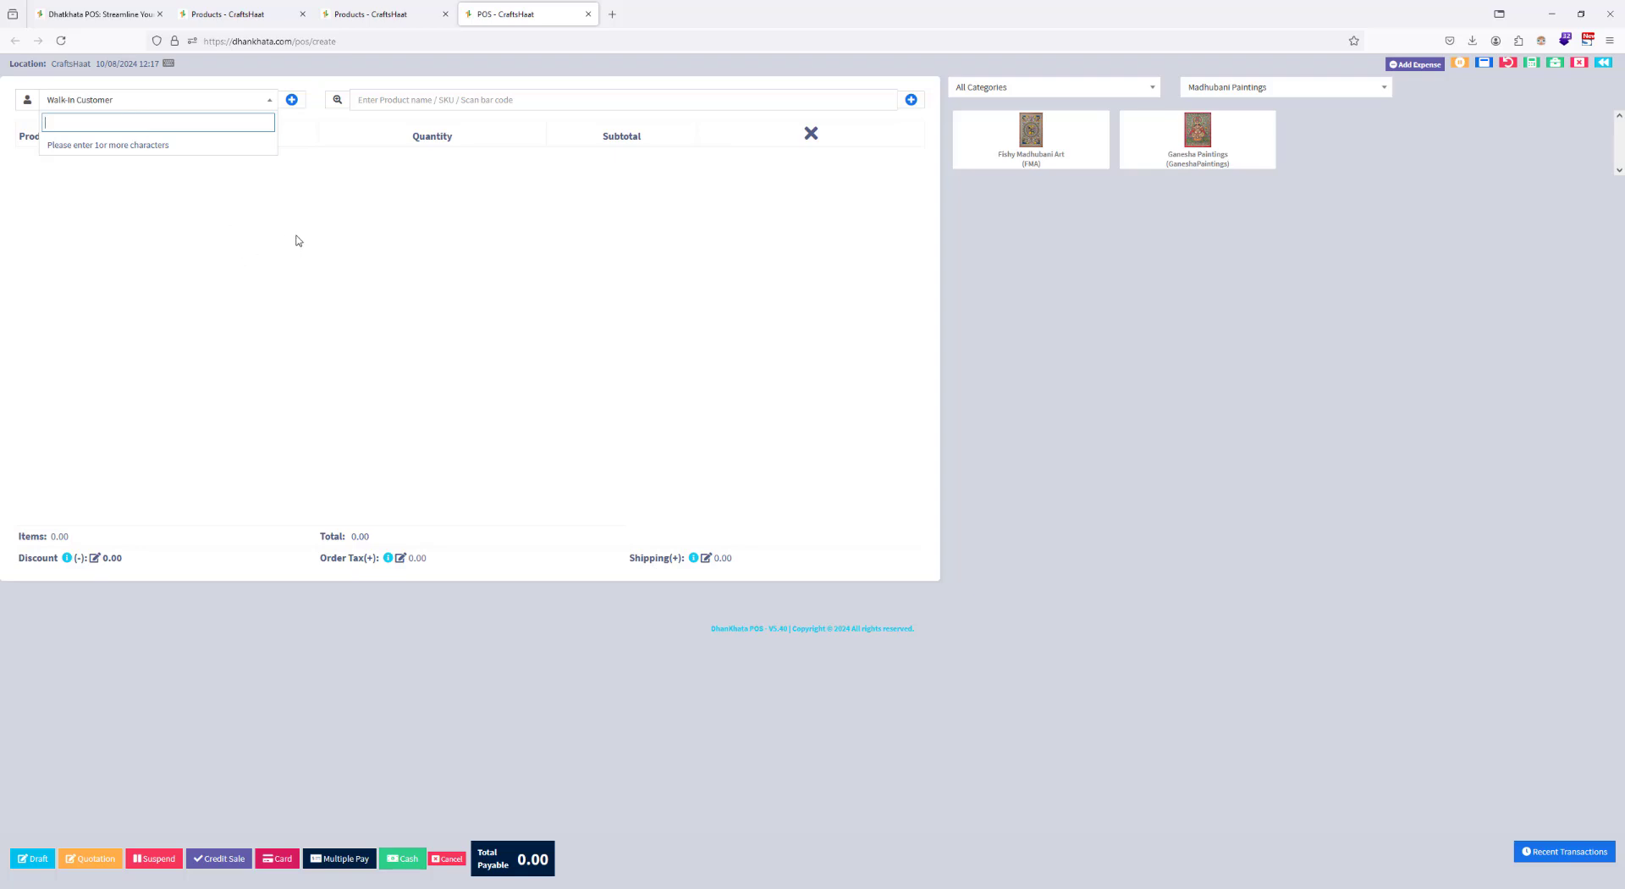
{"action": "left_click", "coordinate": [329, 220]}
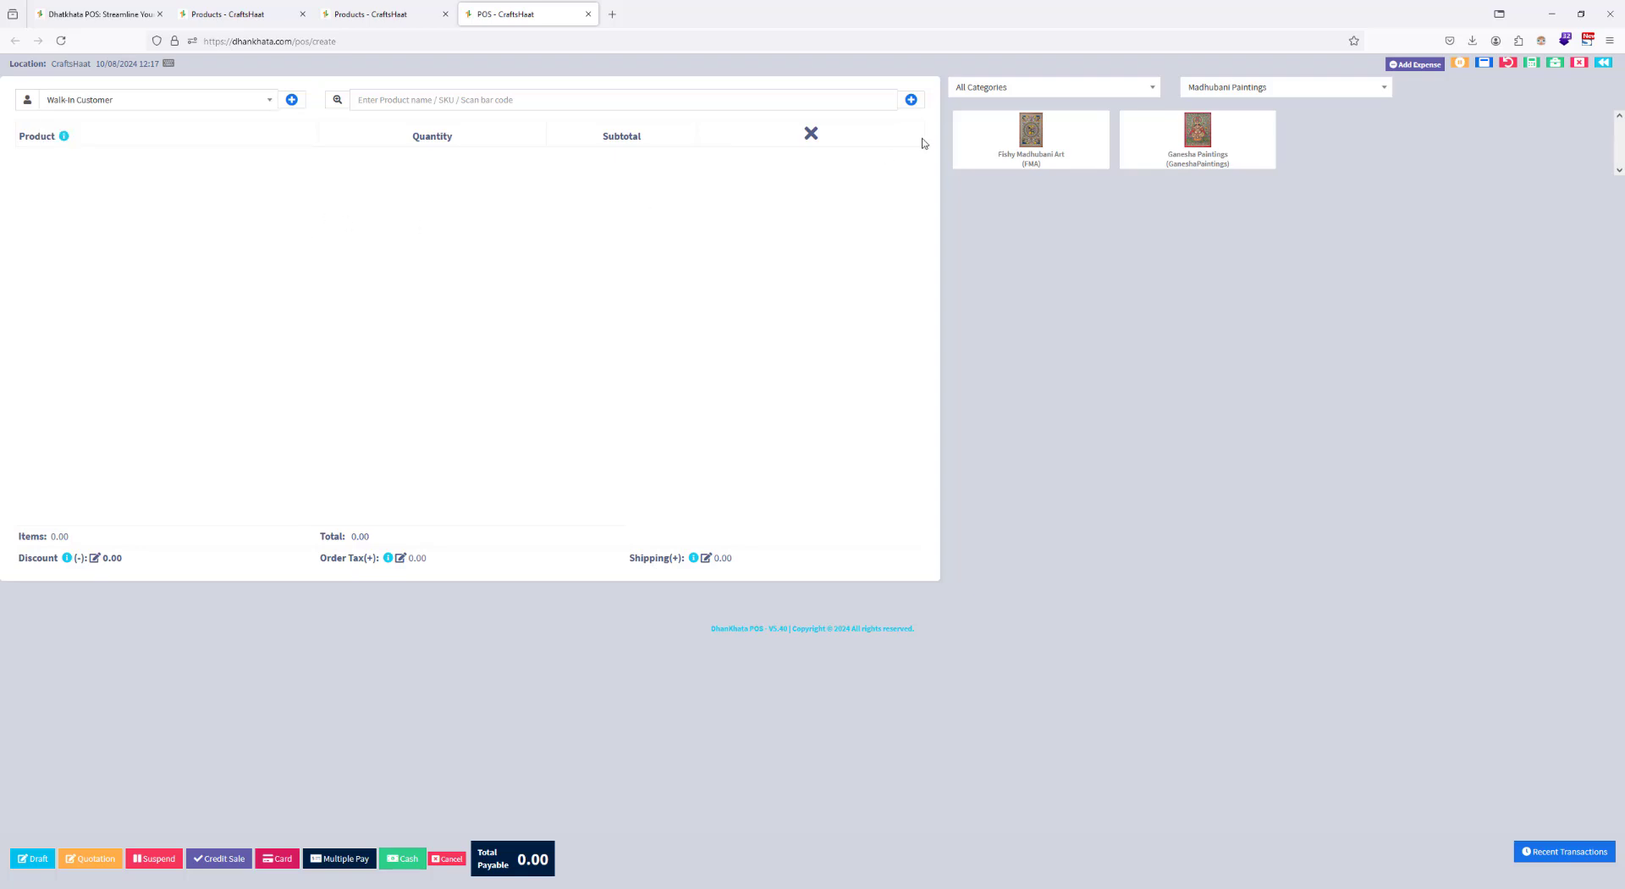
{"action": "left_click", "coordinate": [911, 100]}
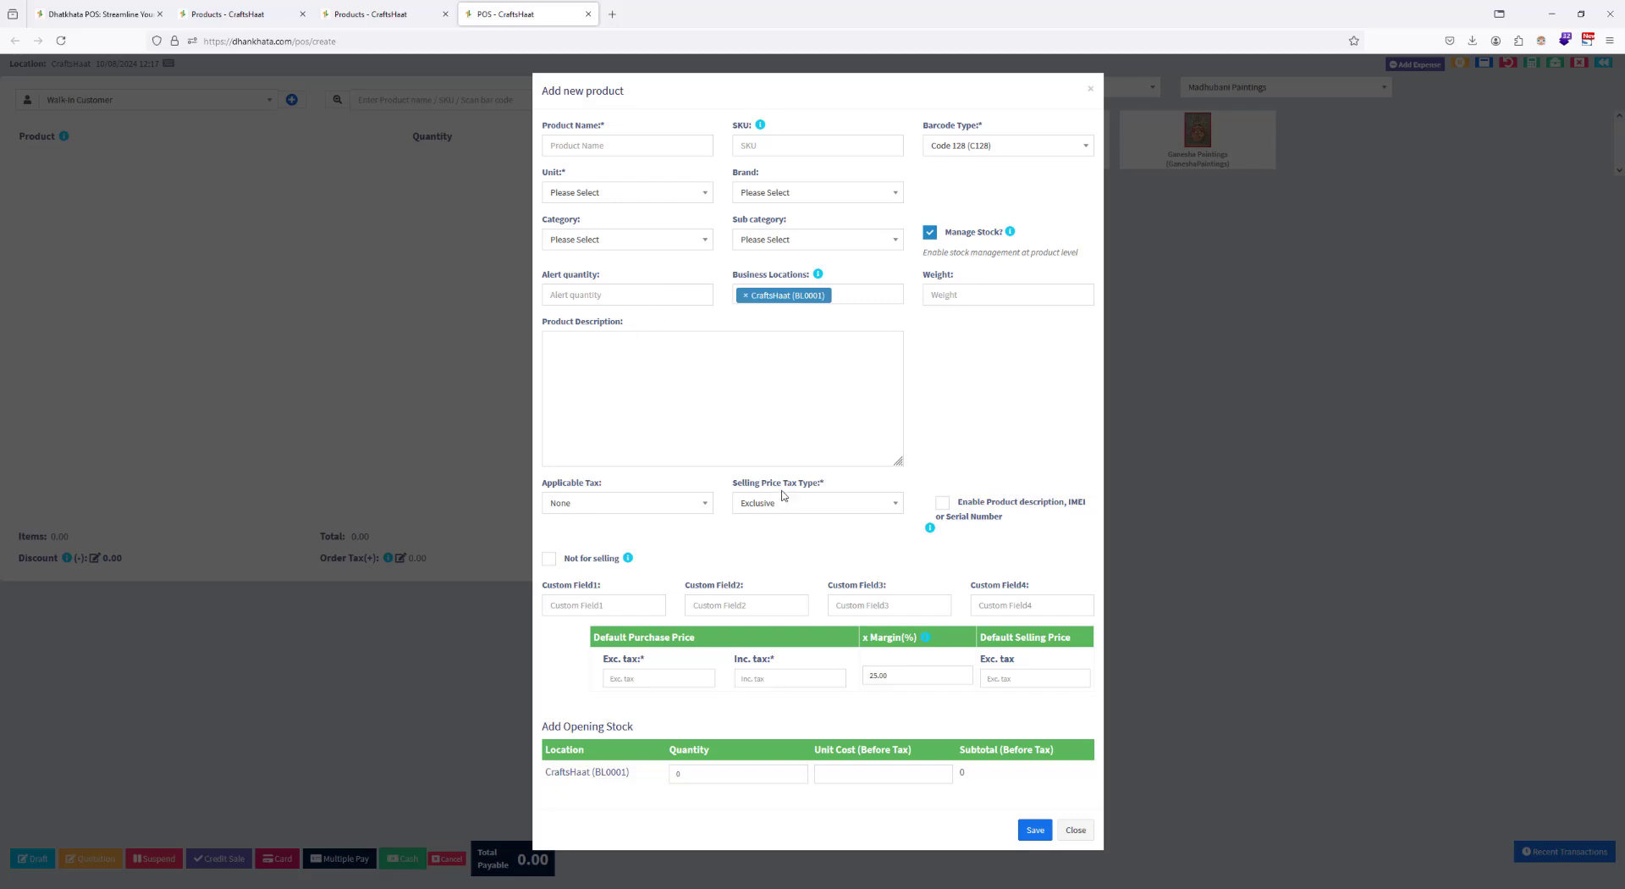
{"action": "left_click", "coordinate": [1074, 829]}
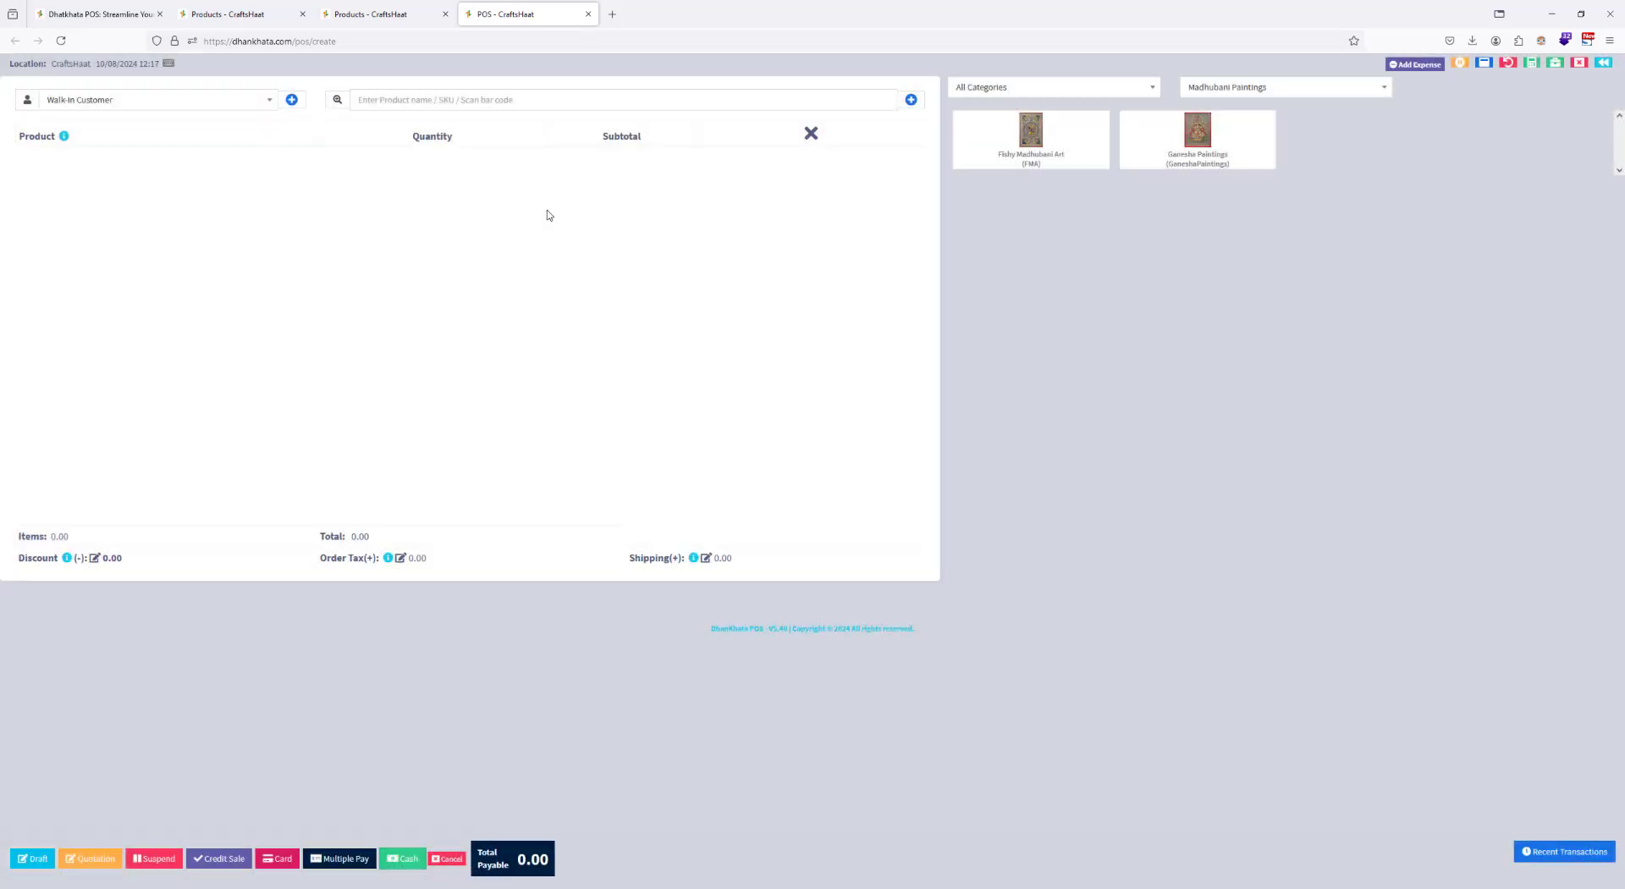
Step: Open the home dashboard and examine its sales totals, sales charts and payment due tables
{"action": "left_click", "coordinate": [224, 15]}
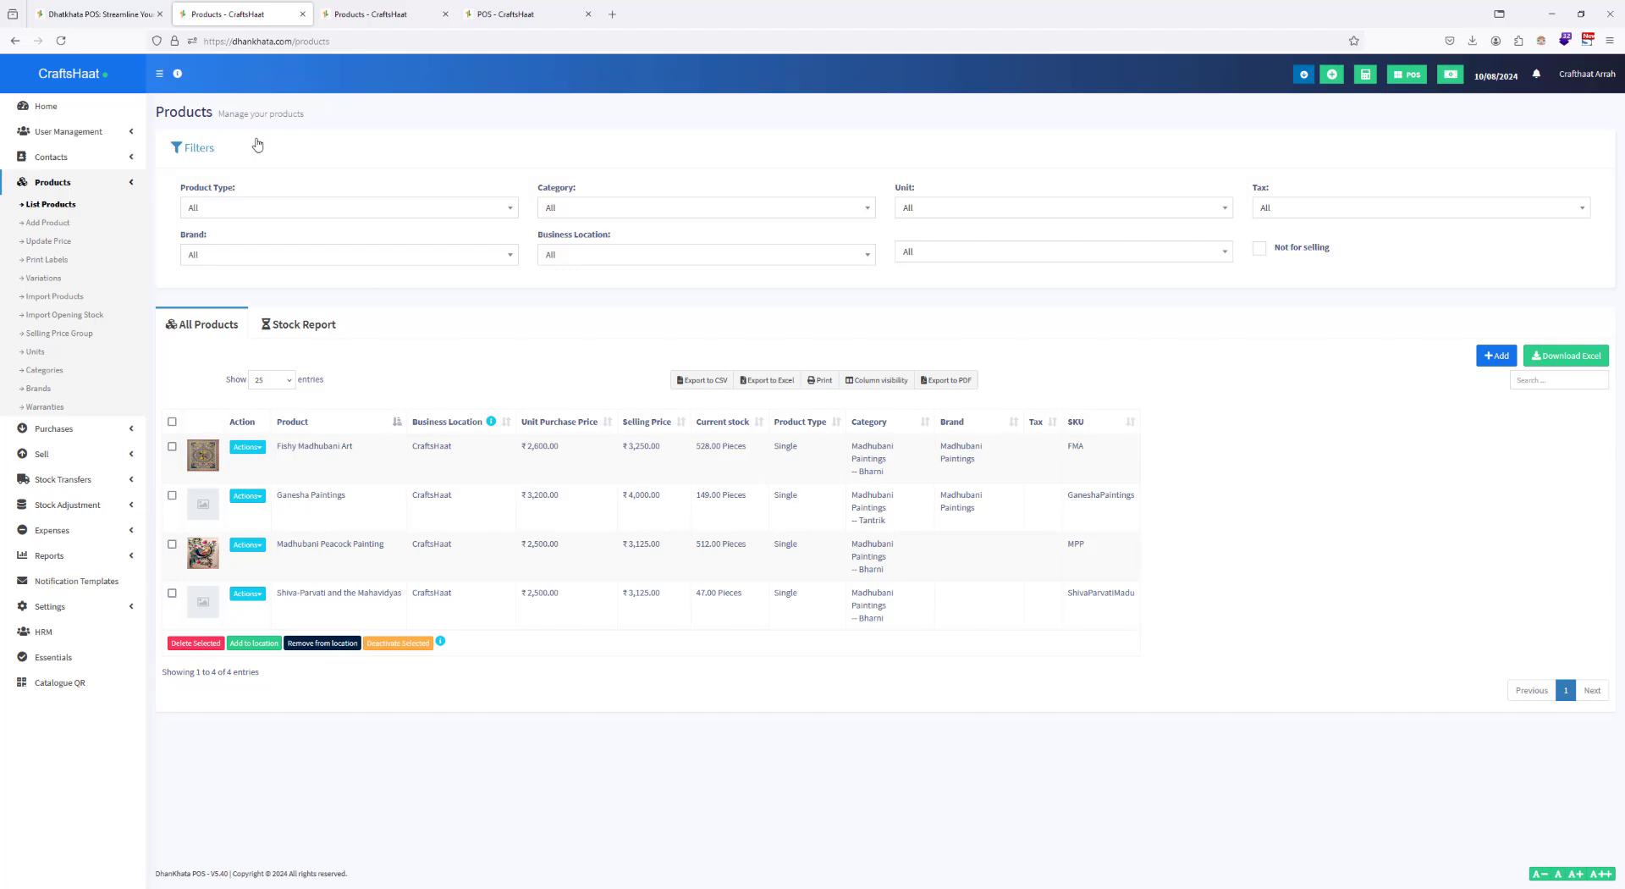
{"action": "left_click", "coordinate": [40, 109]}
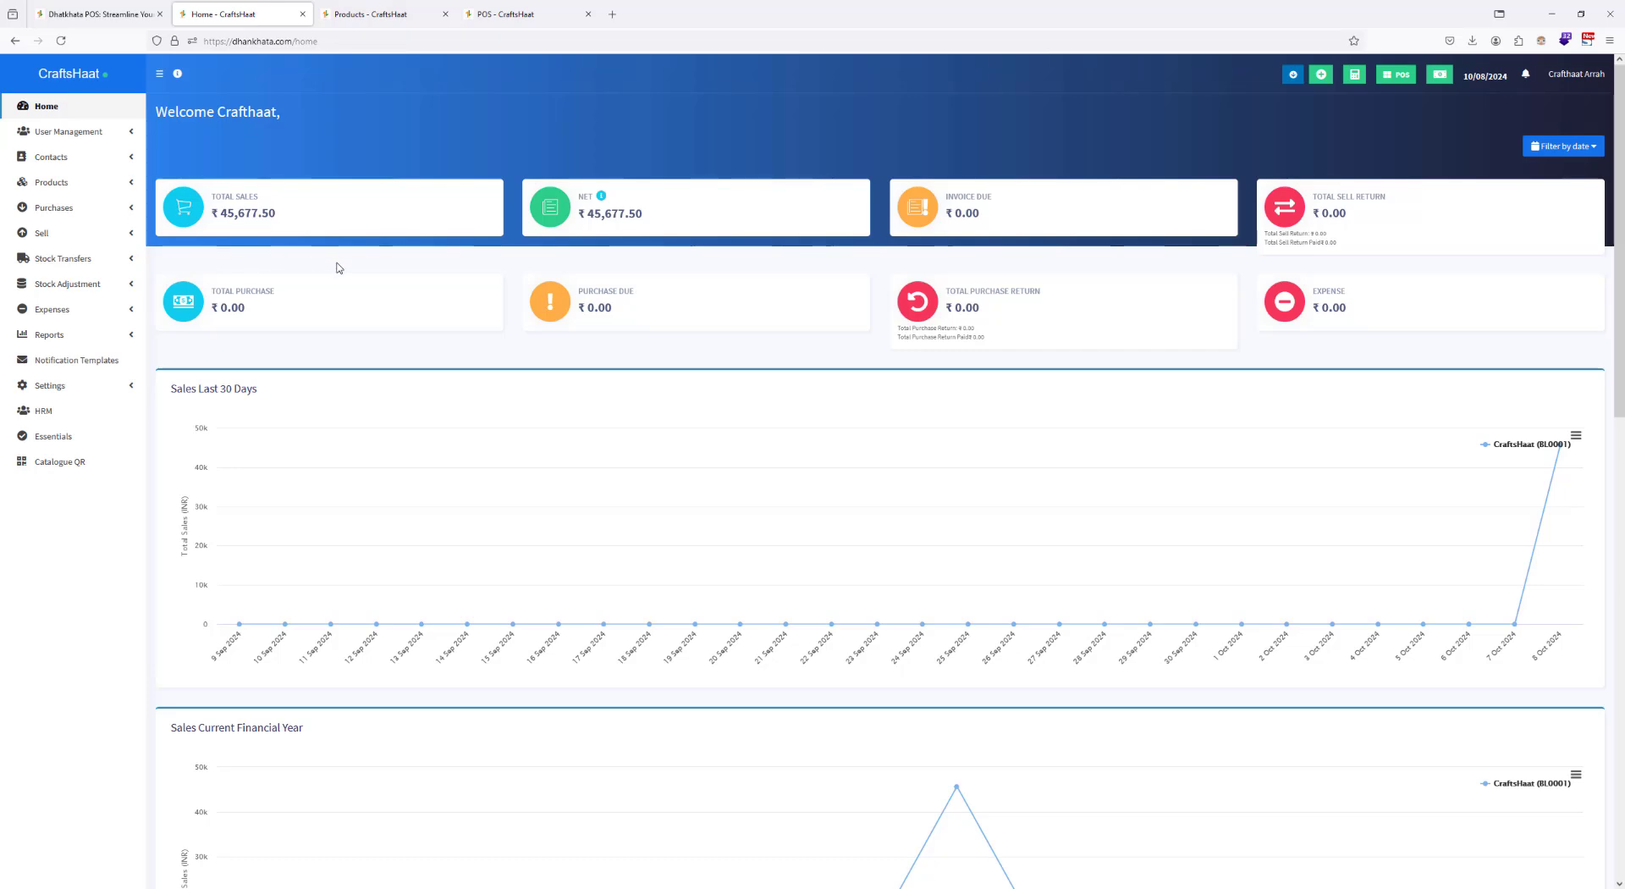
{"action": "key", "text": "super"}
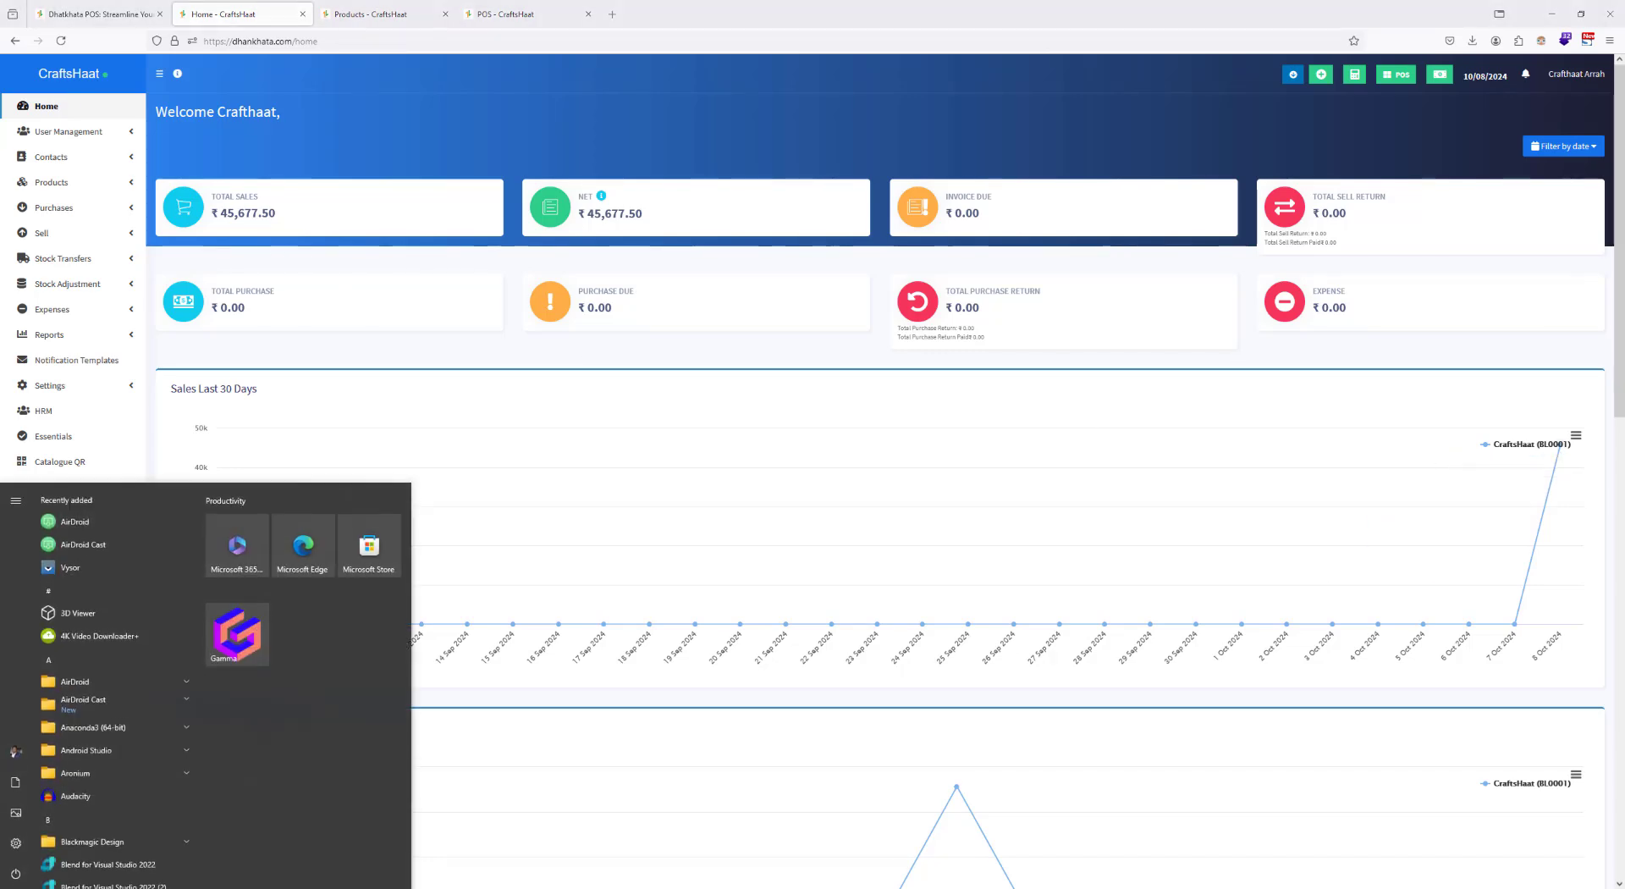
{"action": "left_click", "coordinate": [1019, 140]}
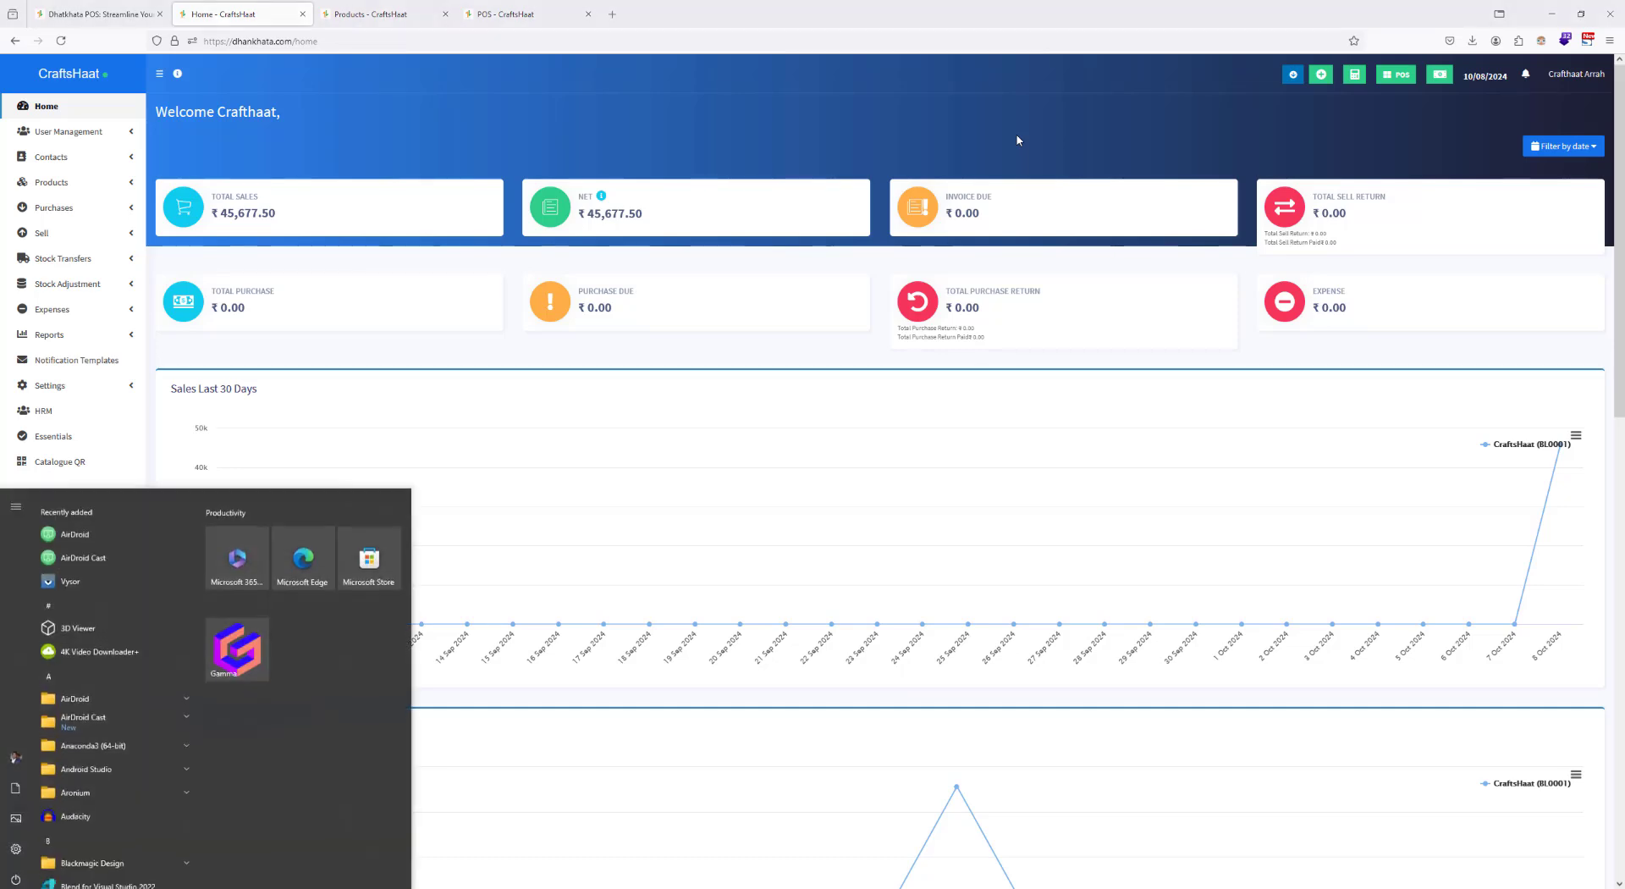
{"action": "key", "text": "super"}
{"action": "key", "text": "super"}
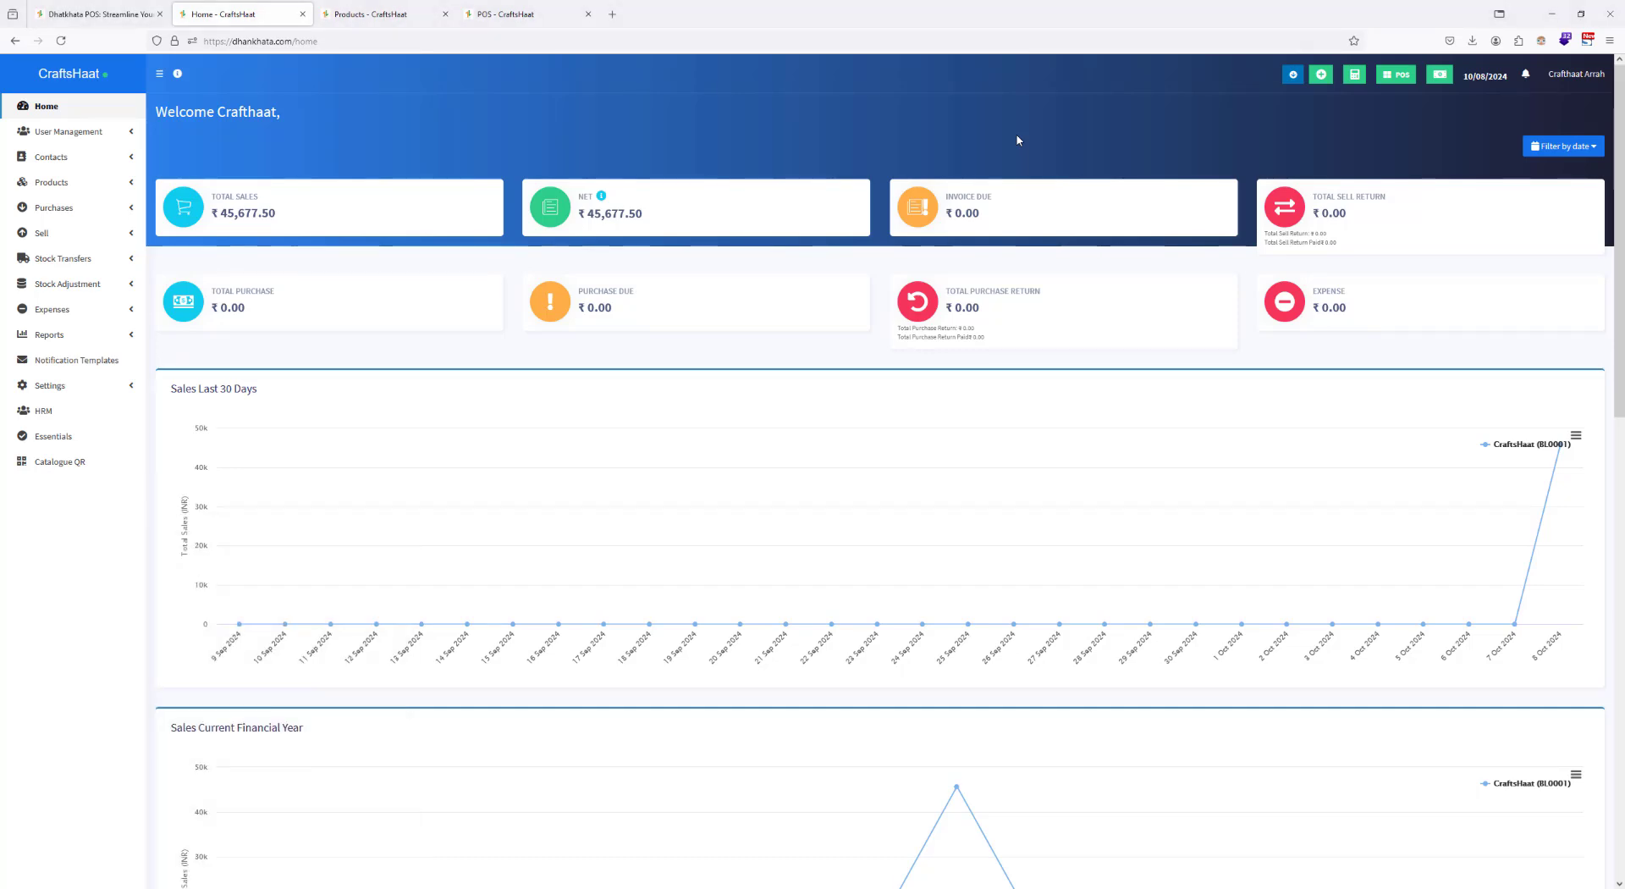
{"action": "scroll", "coordinate": [628, 438], "scroll_direction": "down", "scroll_amount": 3}
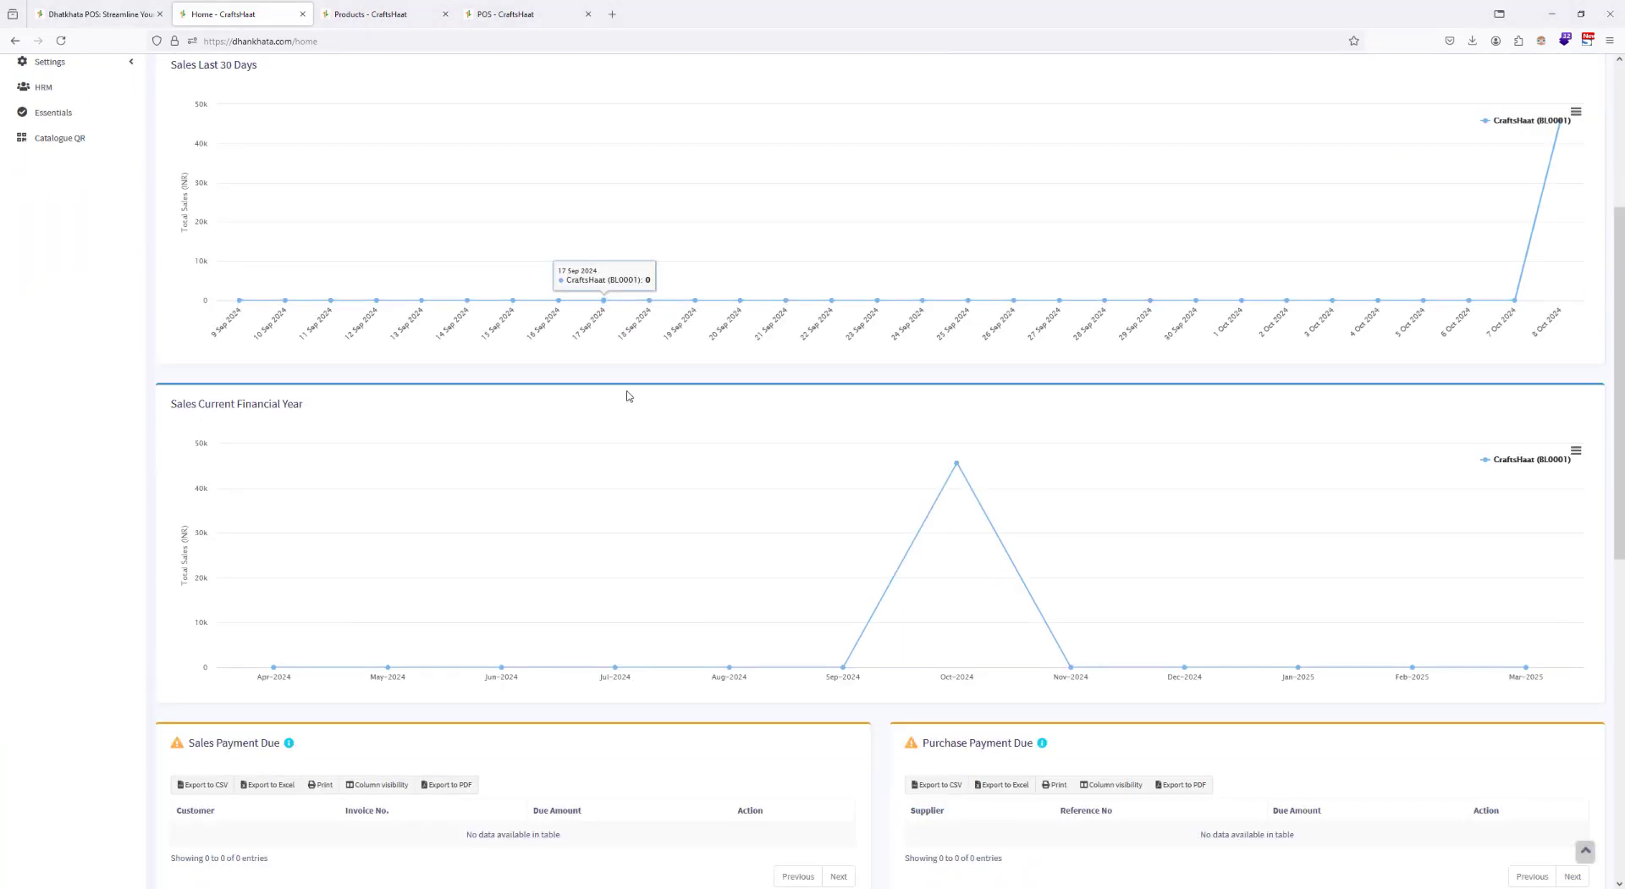
{"action": "scroll", "coordinate": [623, 398], "scroll_direction": "up", "scroll_amount": 3}
Step: Open the dhankhata.com landing page in a new browser tab using the copied domain address
{"action": "left_click", "coordinate": [297, 41]}
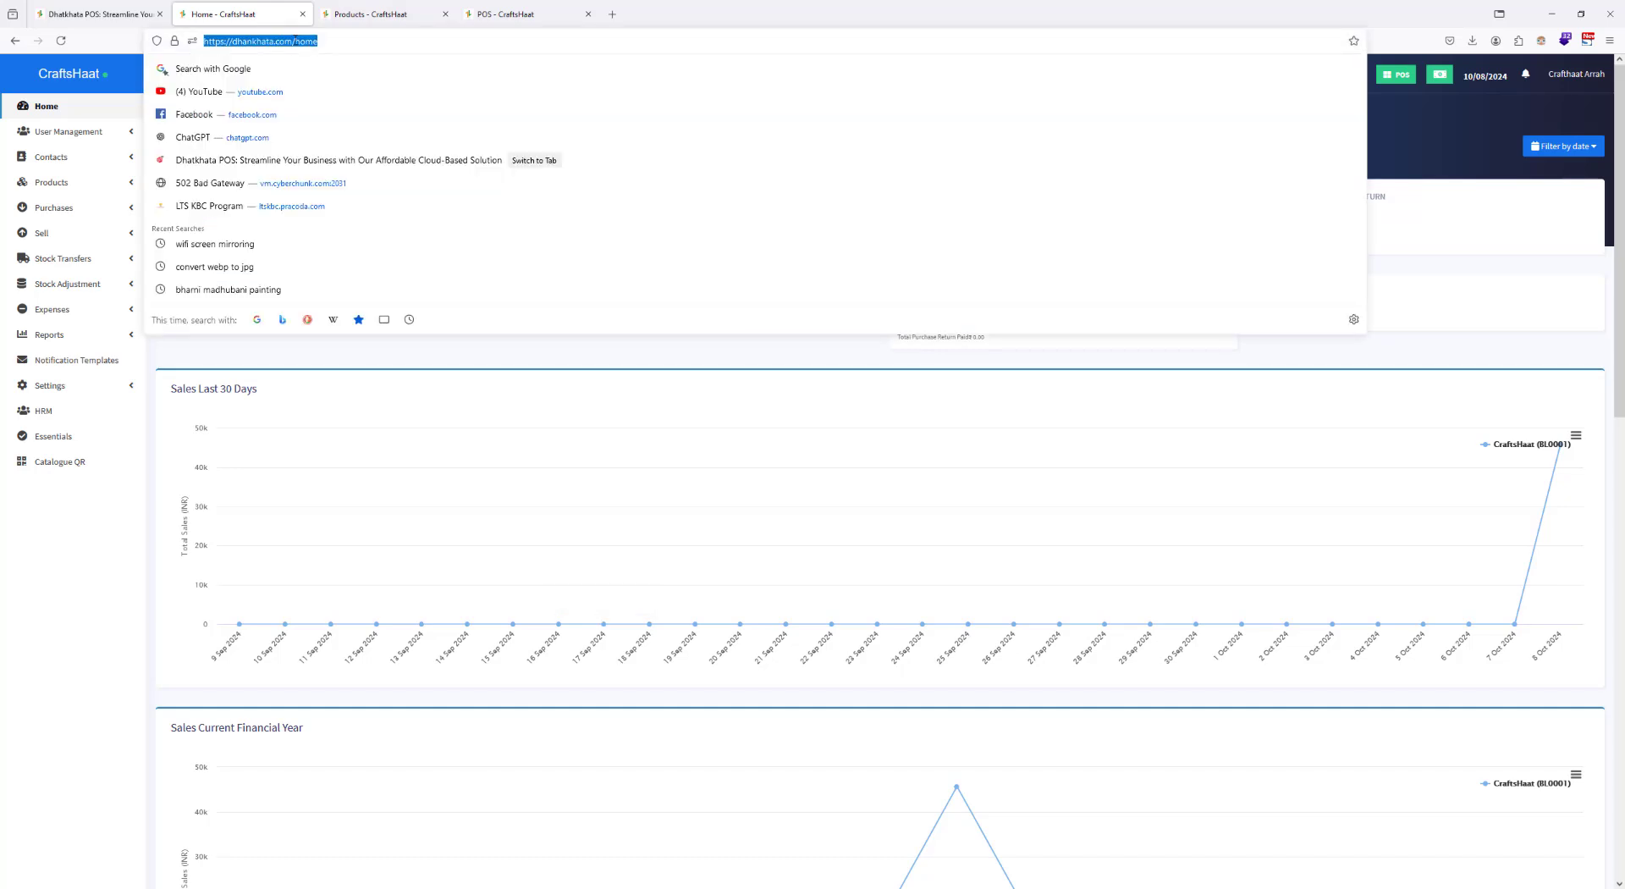
{"action": "left_click", "coordinate": [297, 42]}
{"action": "key", "text": "shift+Home"}
{"action": "key", "text": "ctrl+c"}
{"action": "left_click", "coordinate": [611, 13]}
{"action": "key", "text": "ctrl+v"}
{"action": "key", "text": "Return"}
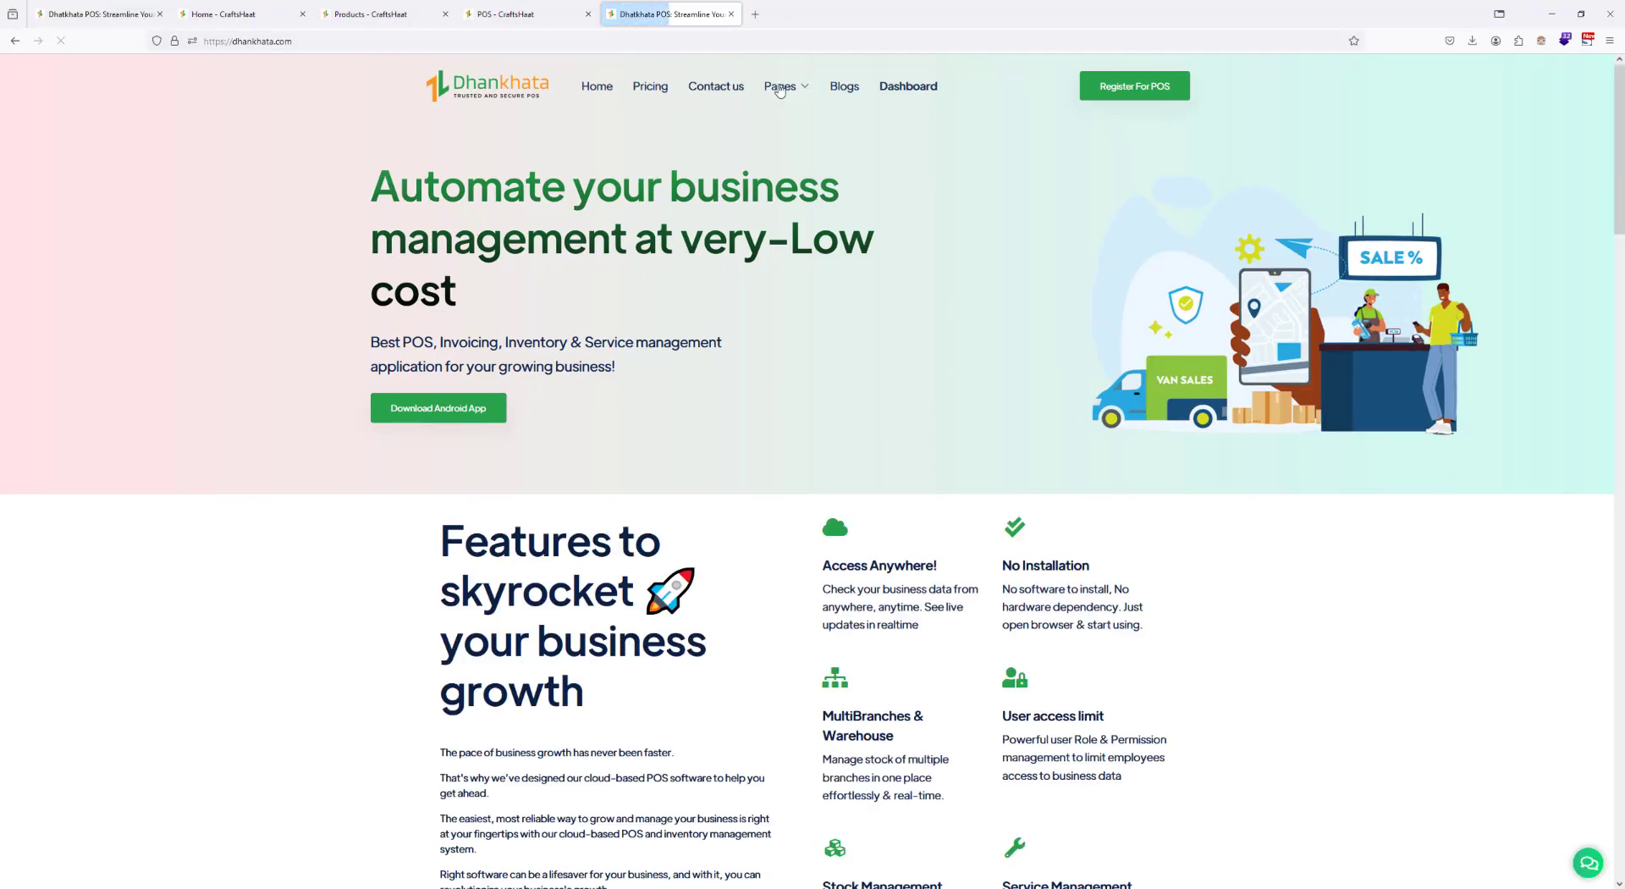
Step: View the website's About Us page and open the Contact us page in a separate tab
{"action": "mouse_move", "coordinate": [779, 88]}
{"action": "left_click", "coordinate": [726, 146]}
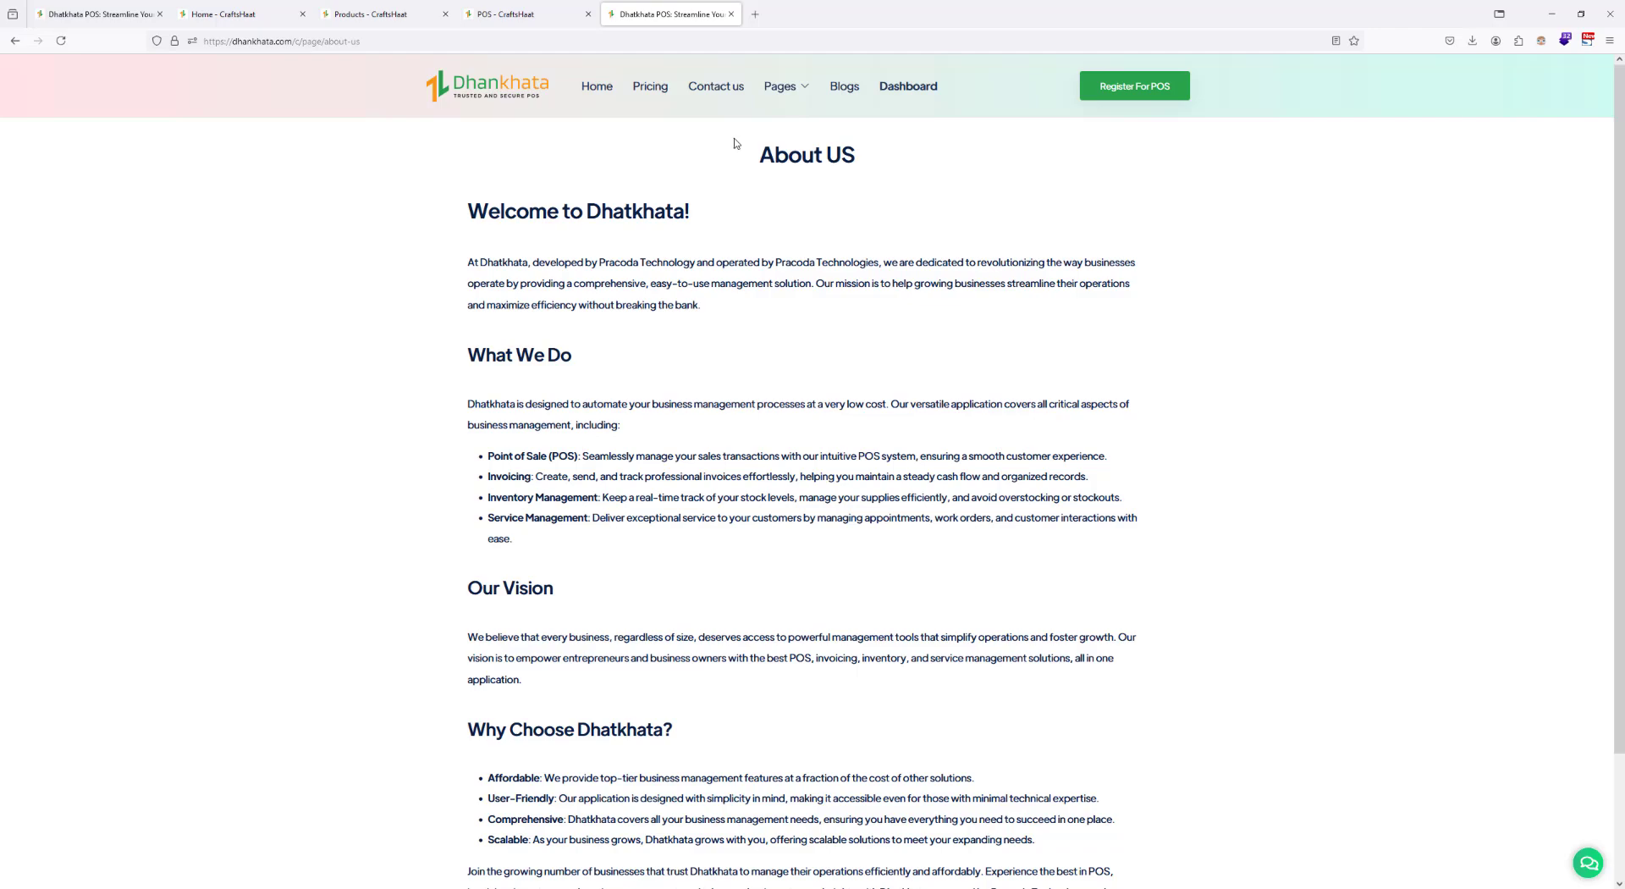
{"action": "right_click", "coordinate": [724, 86]}
{"action": "left_click", "coordinate": [761, 99]}
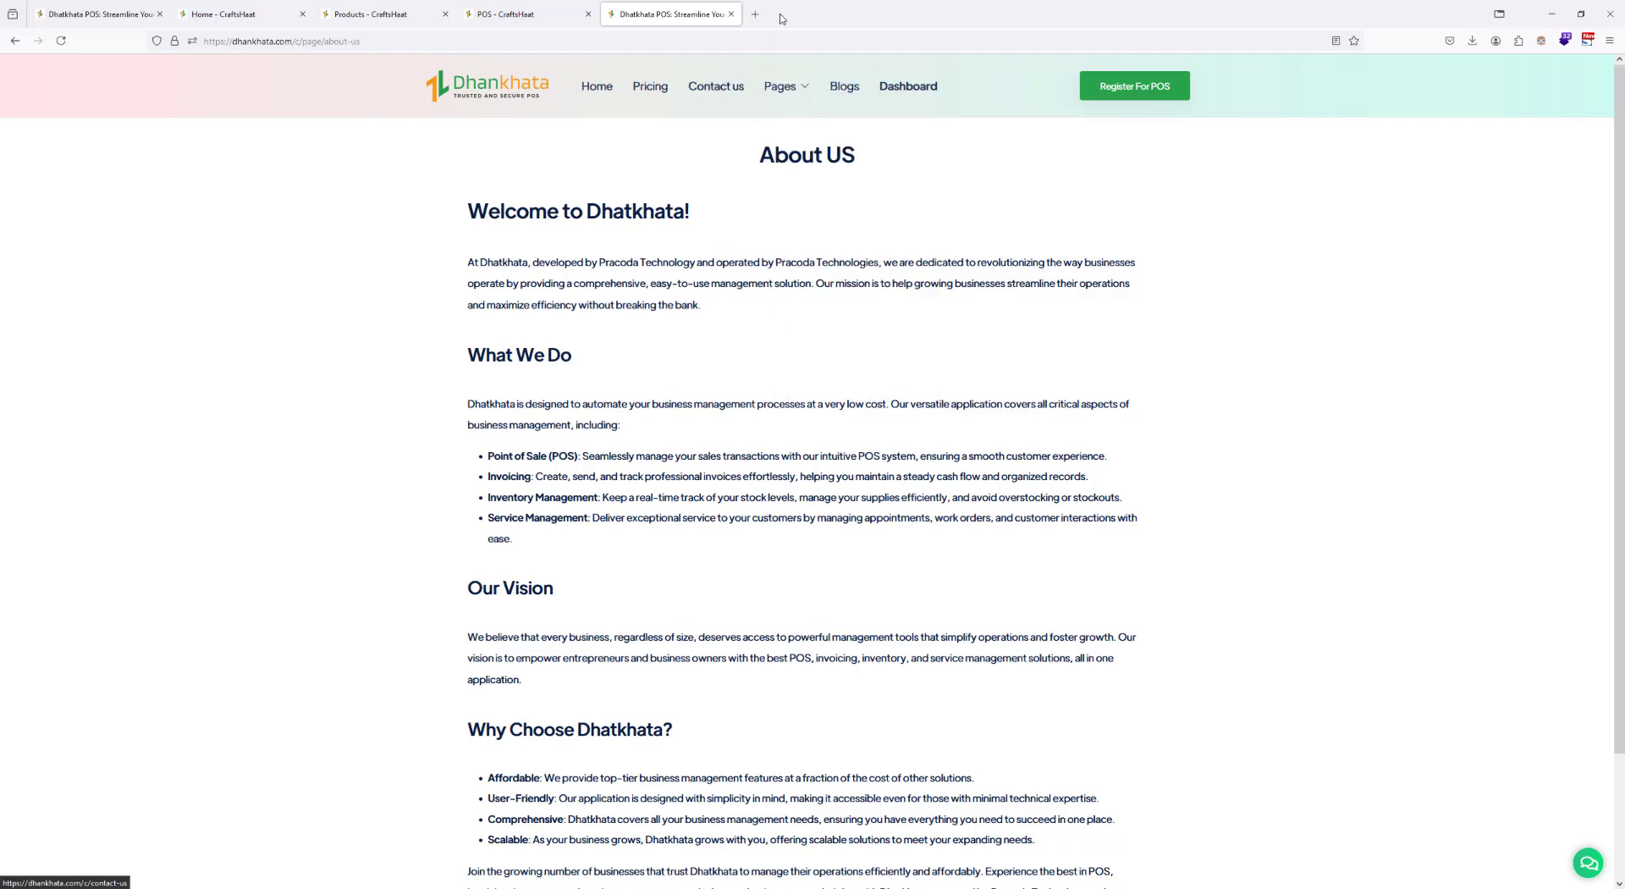
{"action": "left_click", "coordinate": [789, 11]}
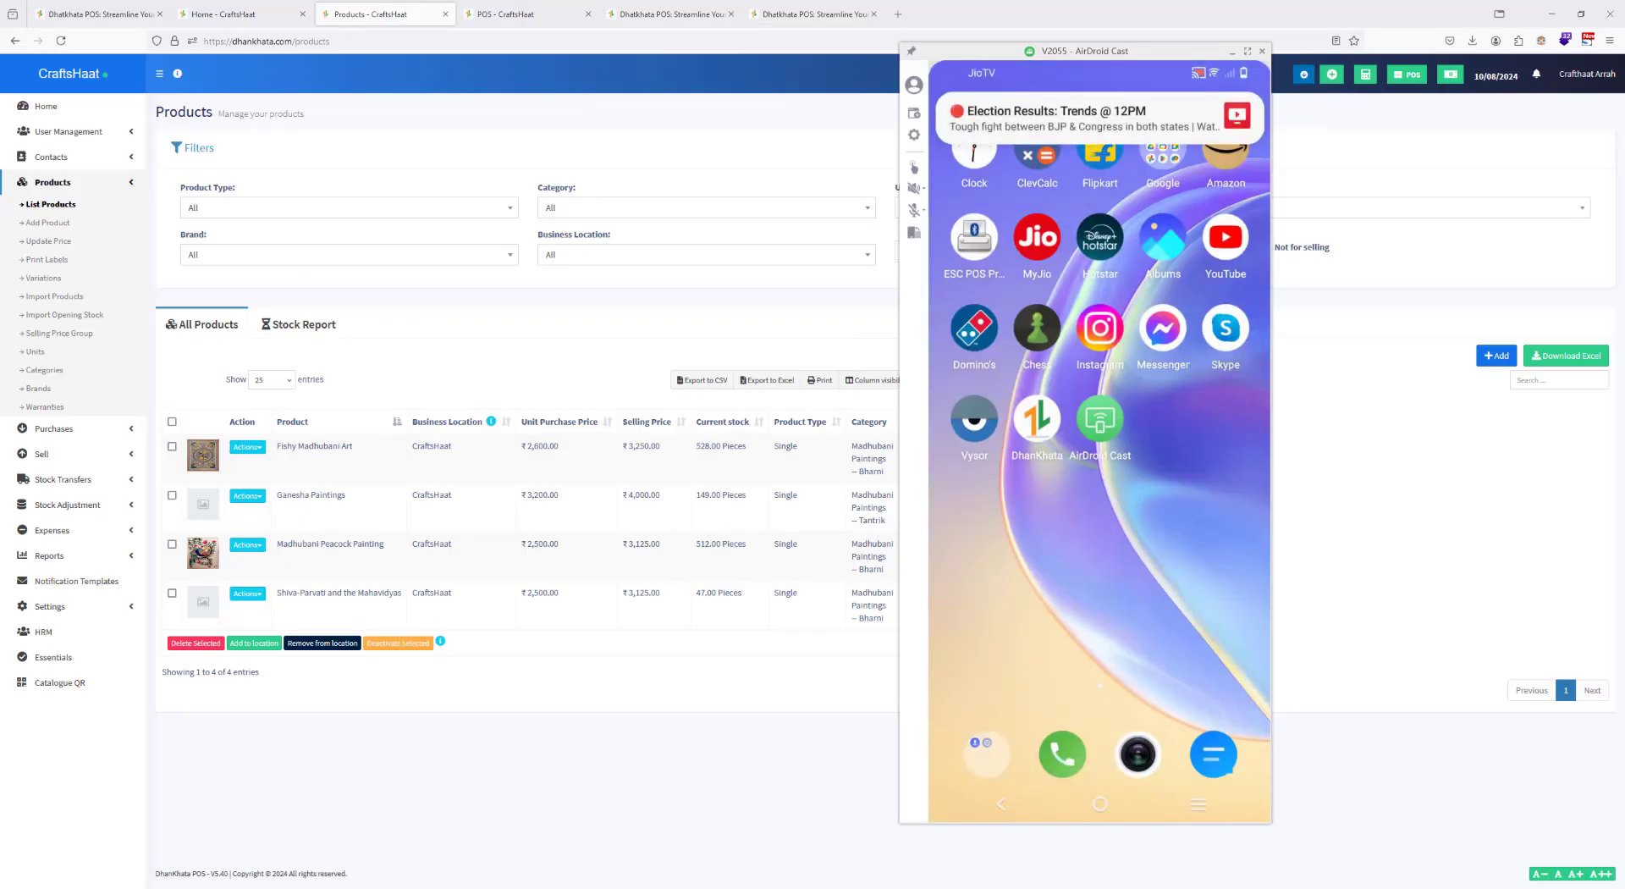
Step: Switch to the AirDroid Cast phone mirror, launch the DhanKhata app and enter the account username on its login form
{"action": "left_click_drag", "start_coordinate": [1124, 51], "coordinate": [1274, 73]}
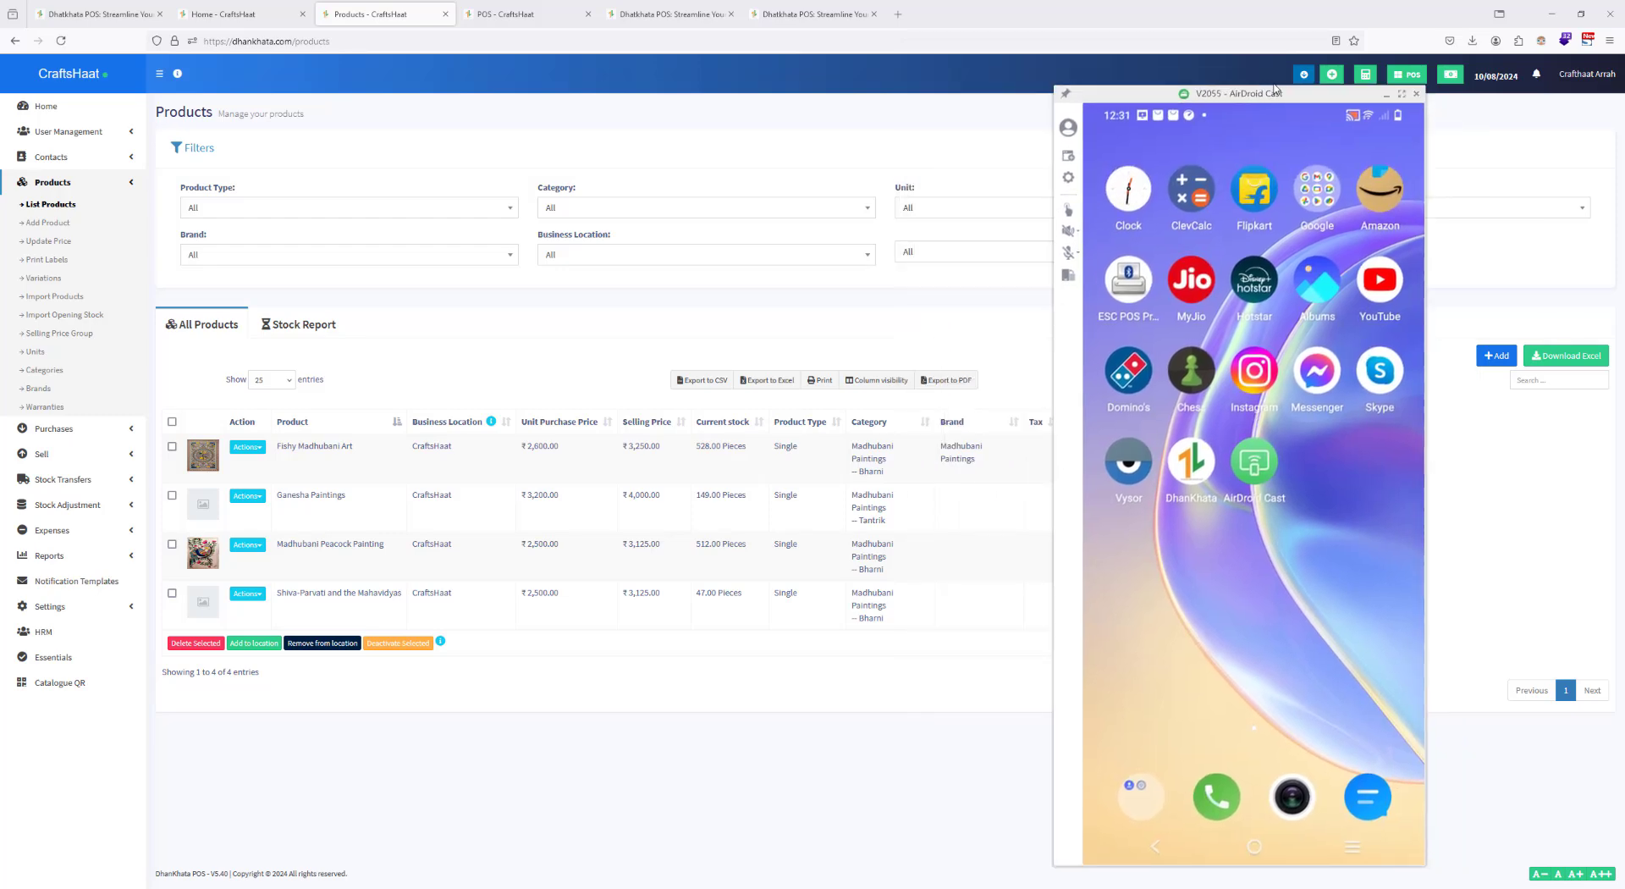
{"action": "left_click", "coordinate": [1186, 437]}
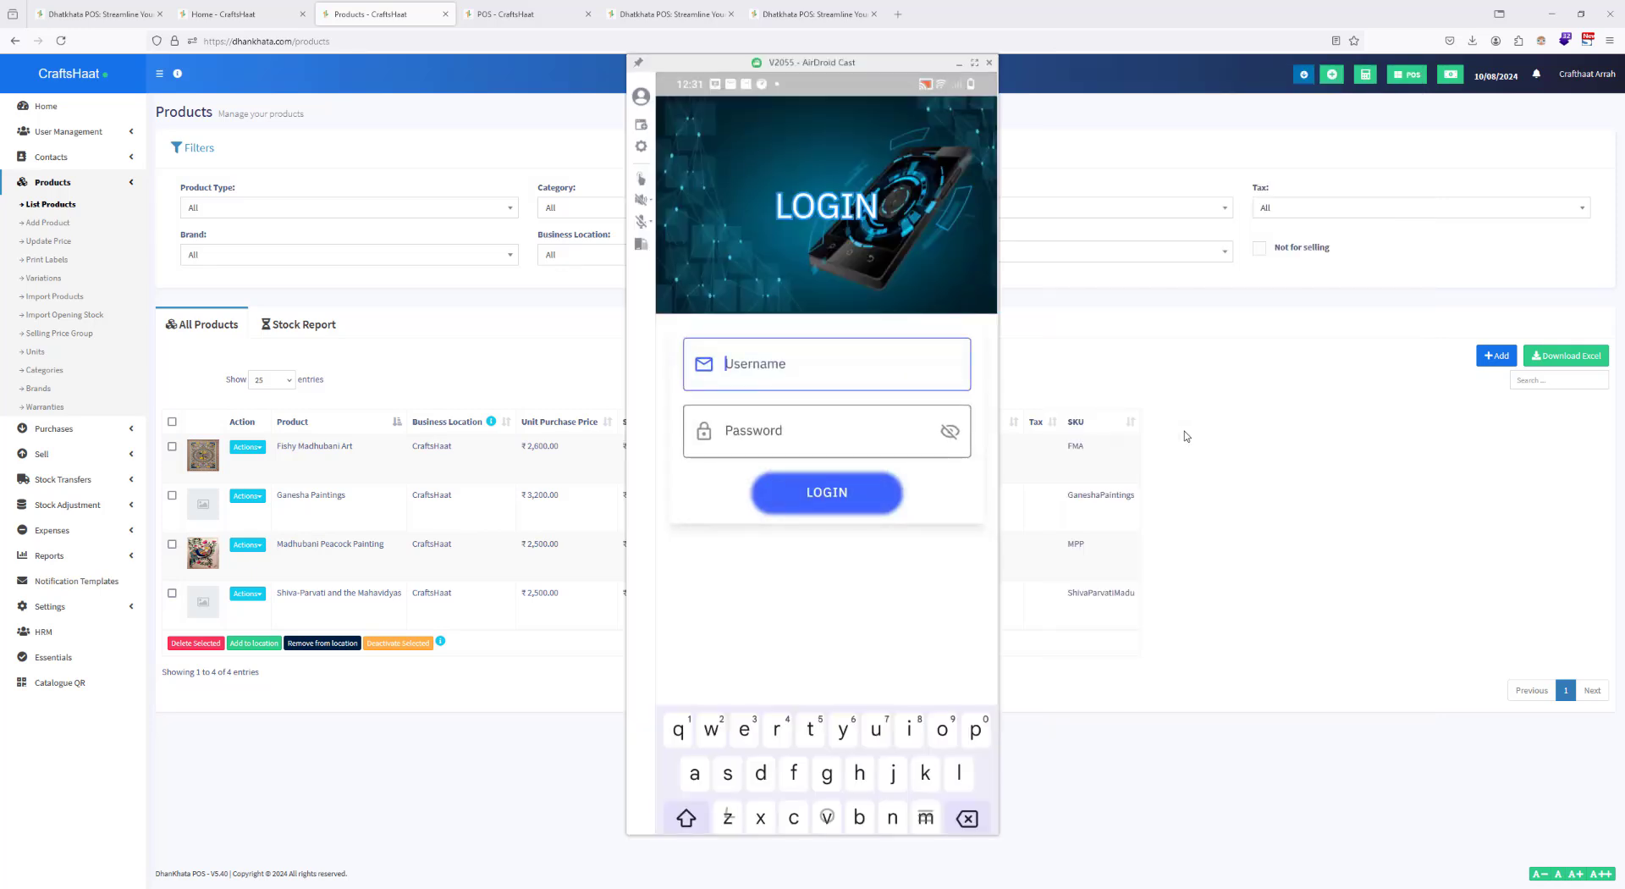
{"action": "type", "text": "cra"}
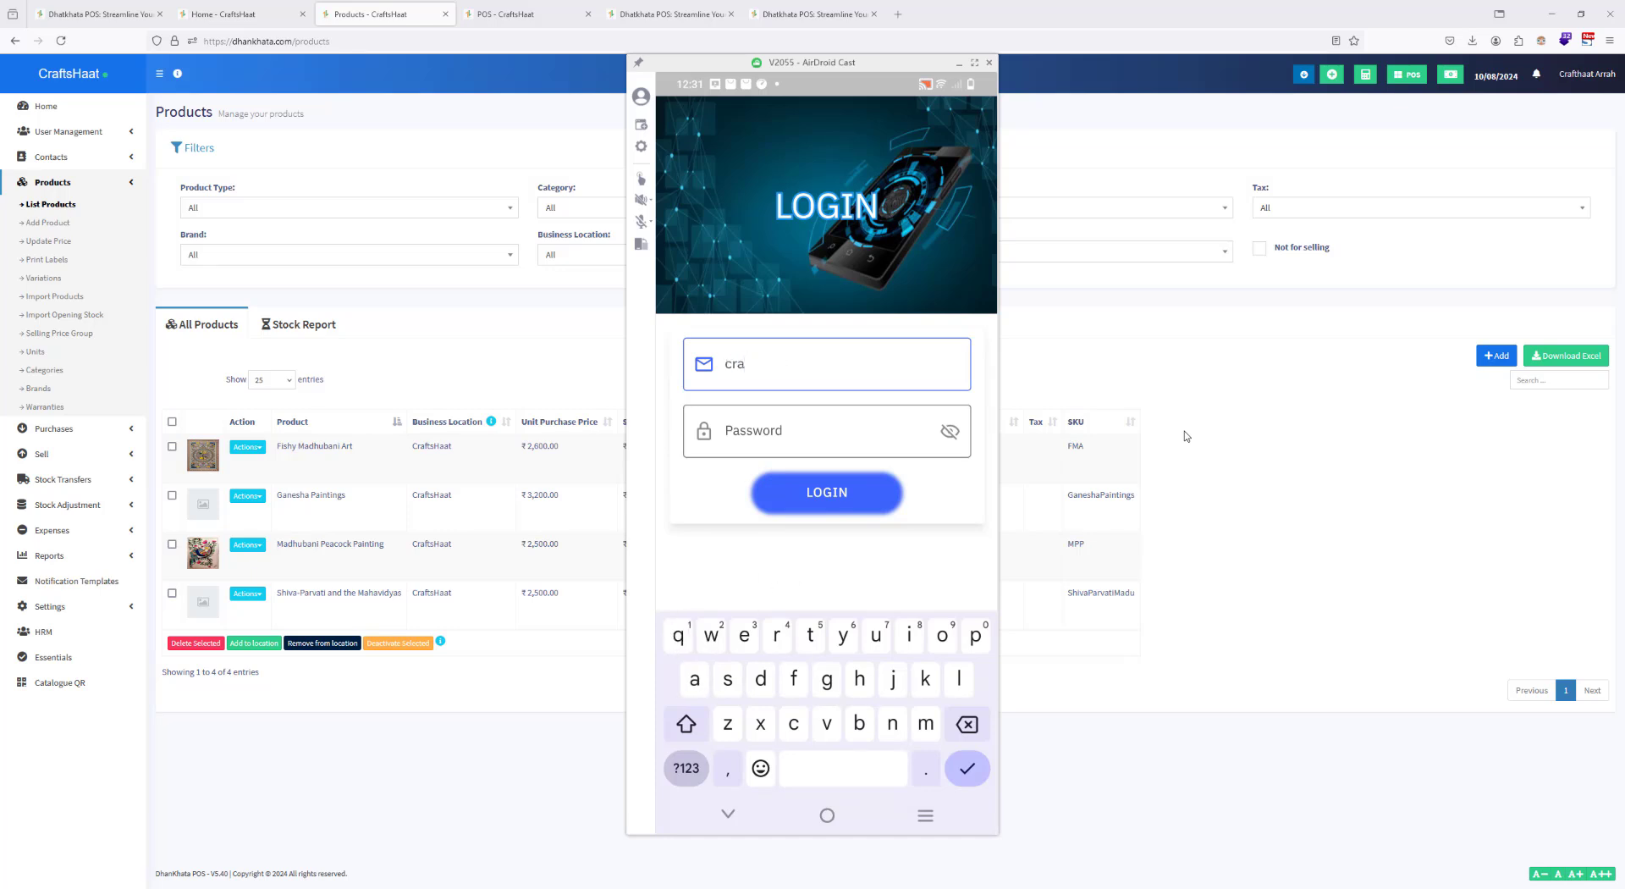
{"action": "type", "text": "fthaat"}
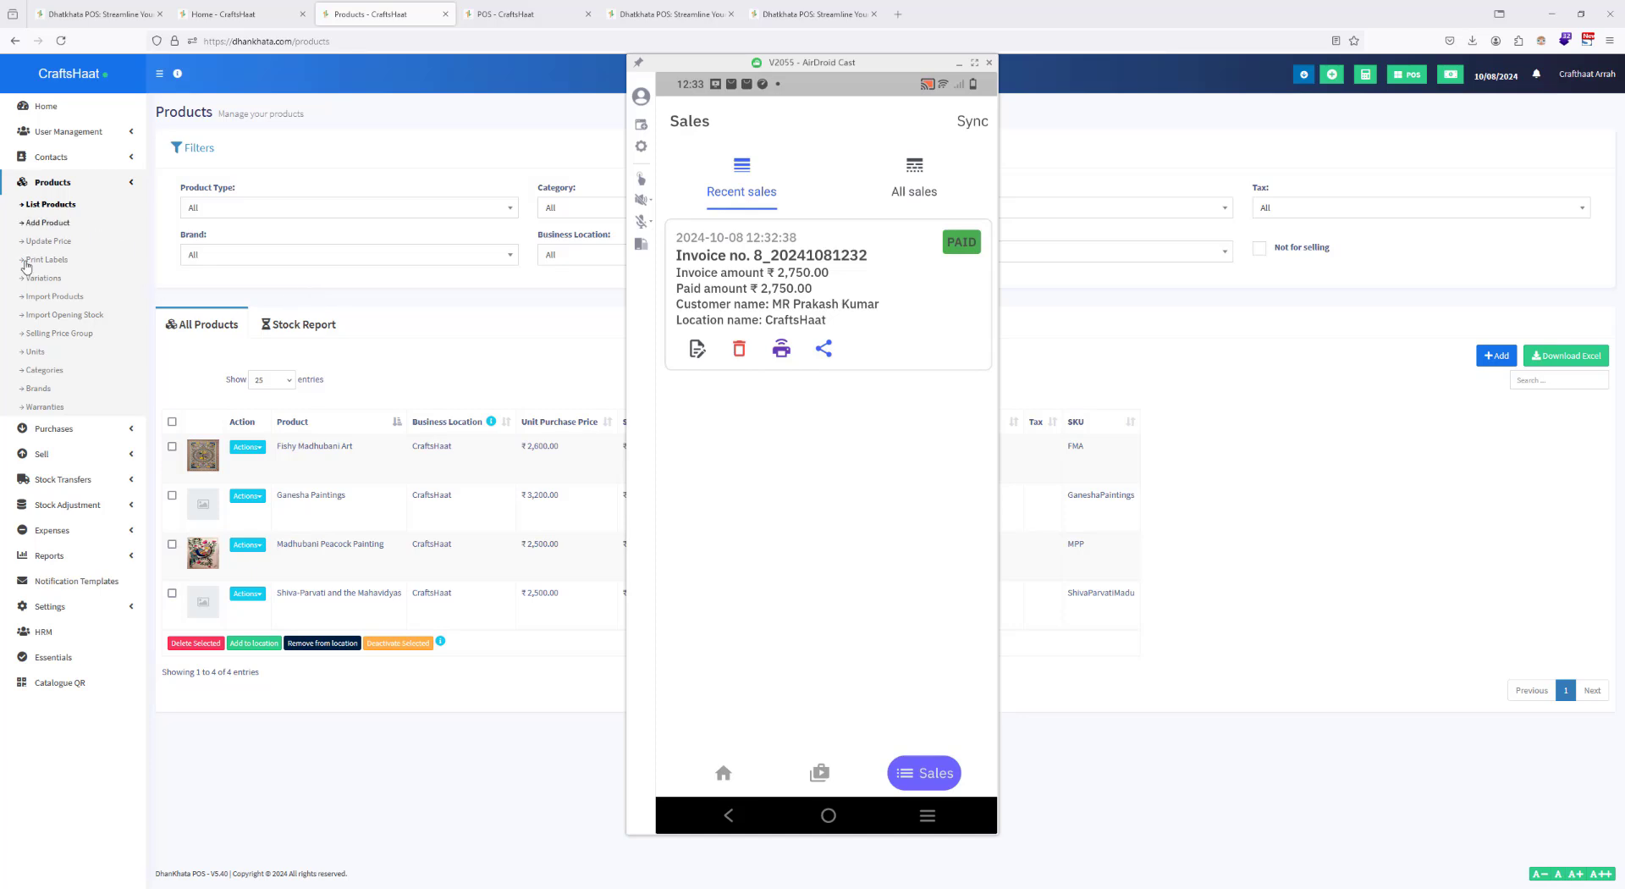
Step: Open the web dashboard's All sales list to check the mobile app's sale, and reload the list
{"action": "left_click", "coordinate": [41, 454]}
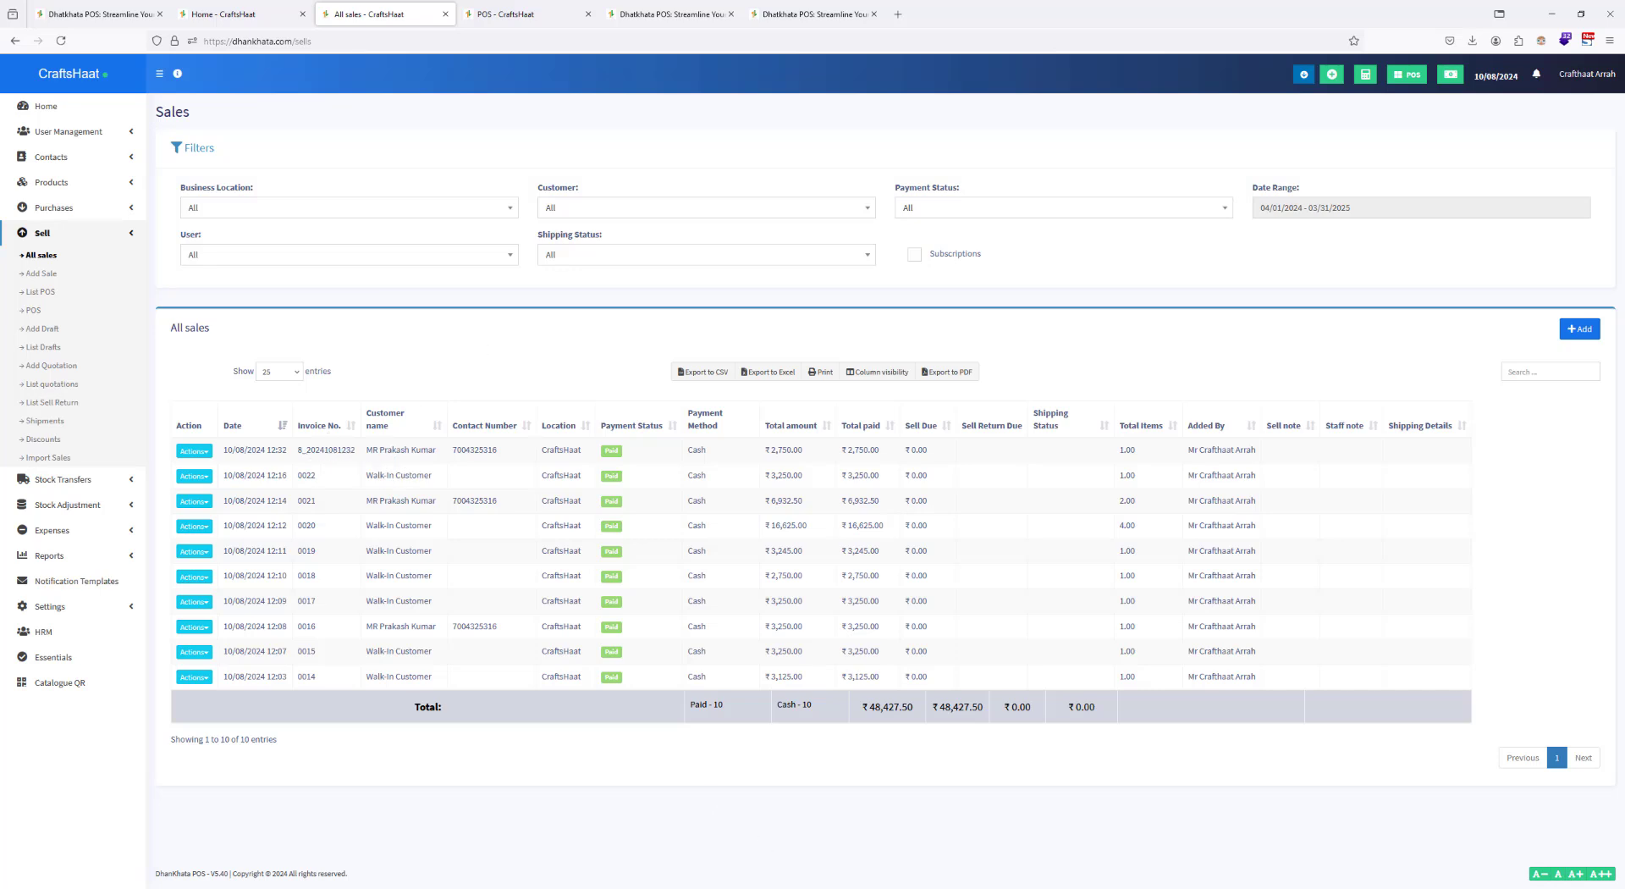
{"action": "left_click", "coordinate": [731, 878]}
{"action": "left_click", "coordinate": [68, 40]}
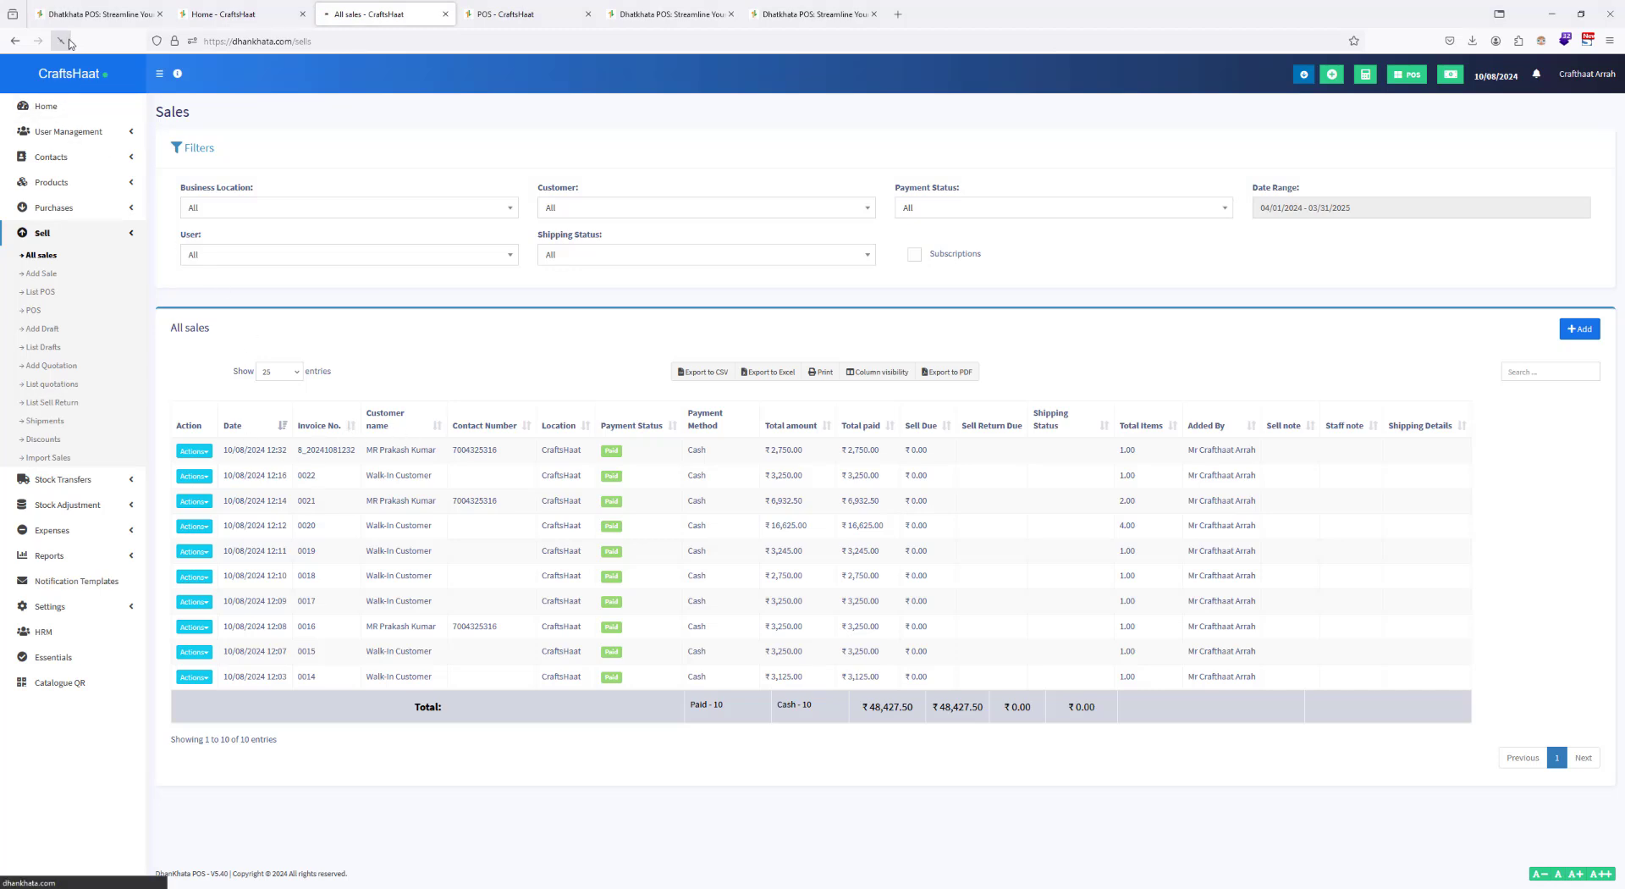